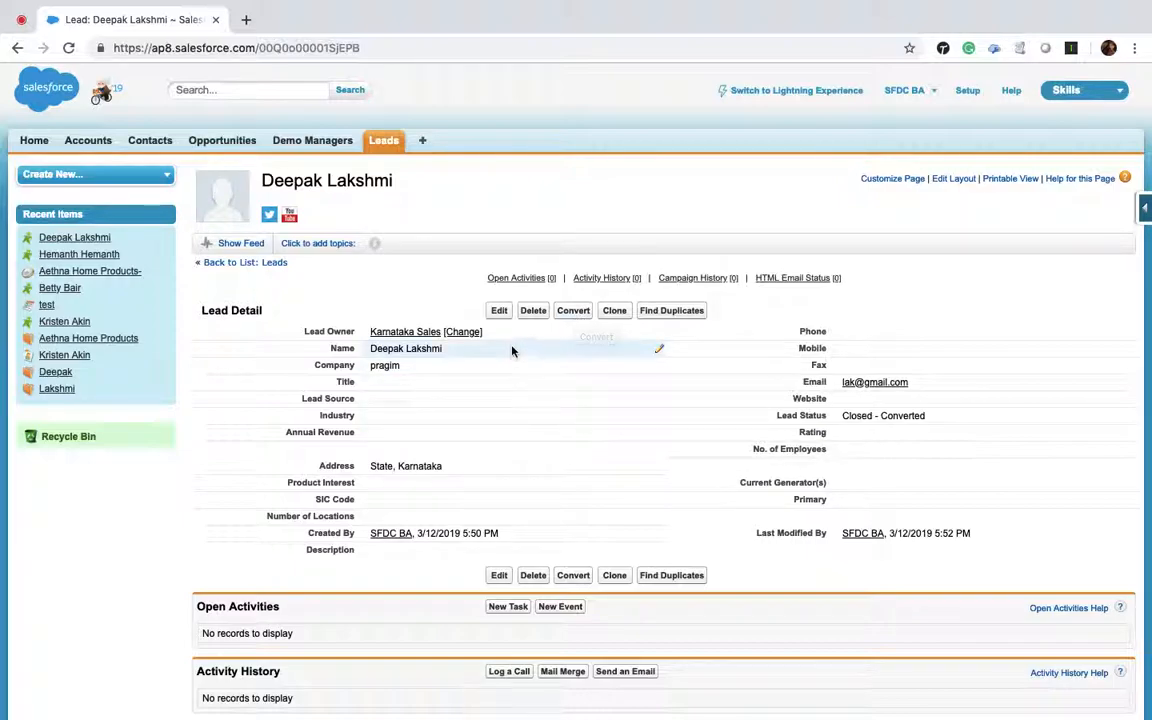
Step: Open the lead's conversion form and review its account name, opportunity name and converted status fields
click(573, 314)
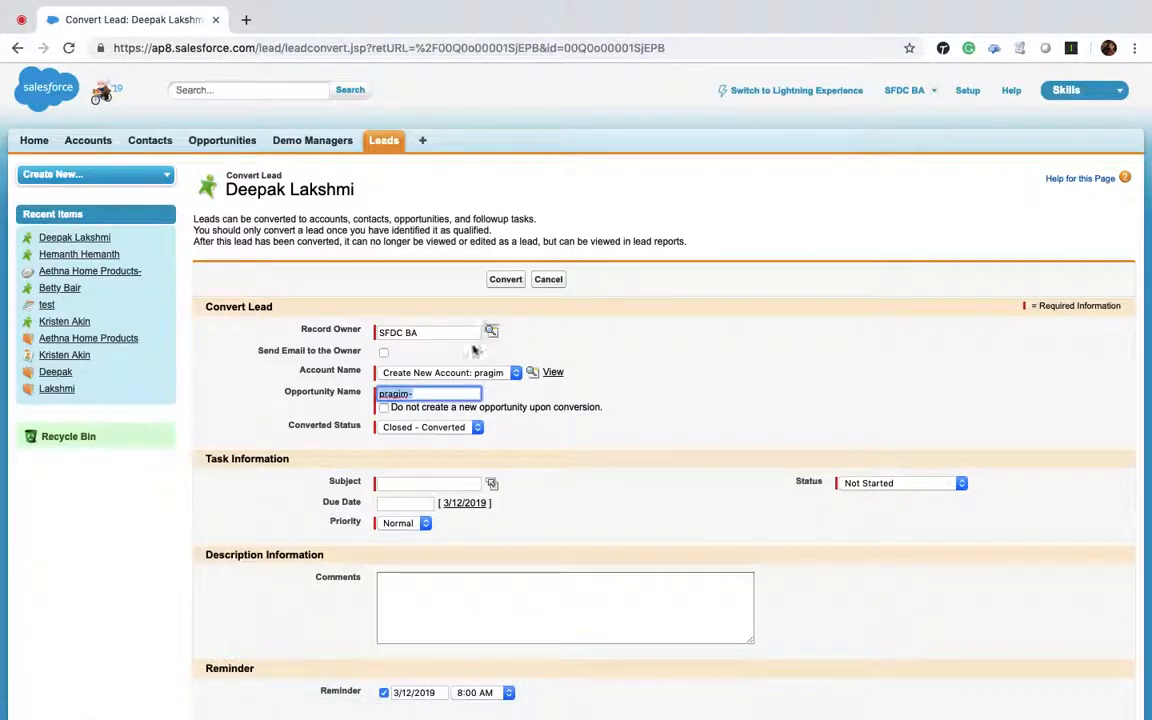
drag(297, 370, 366, 374)
drag(284, 391, 372, 394)
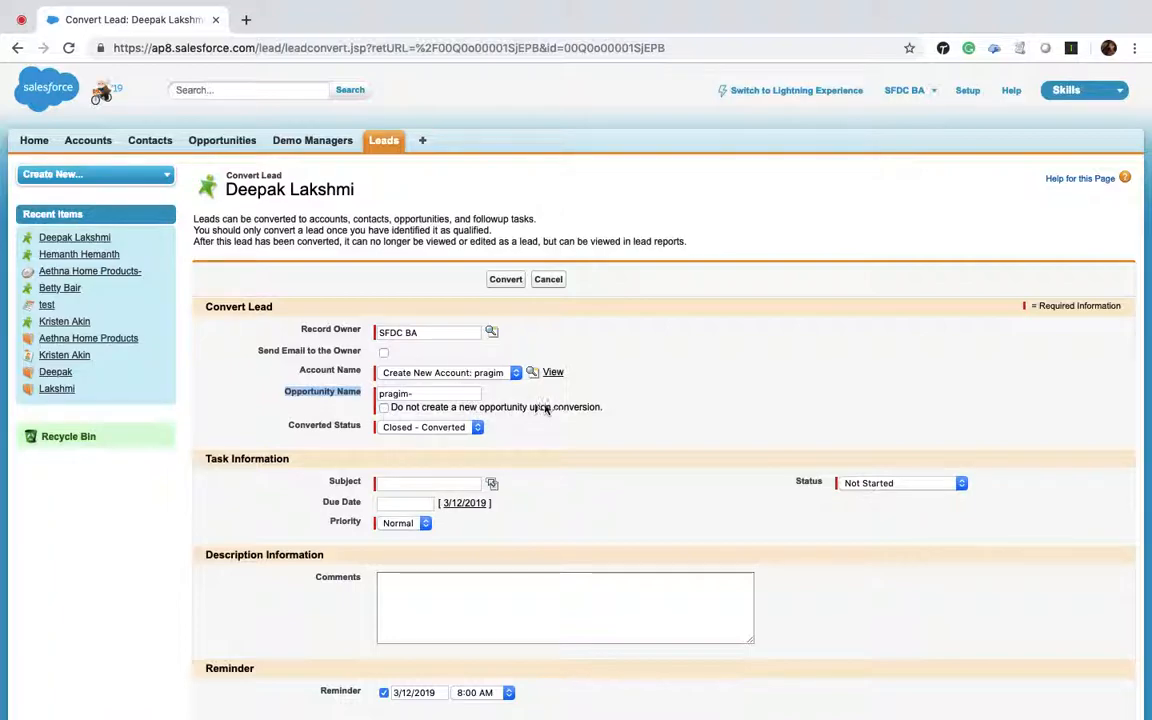
drag(287, 426, 360, 428)
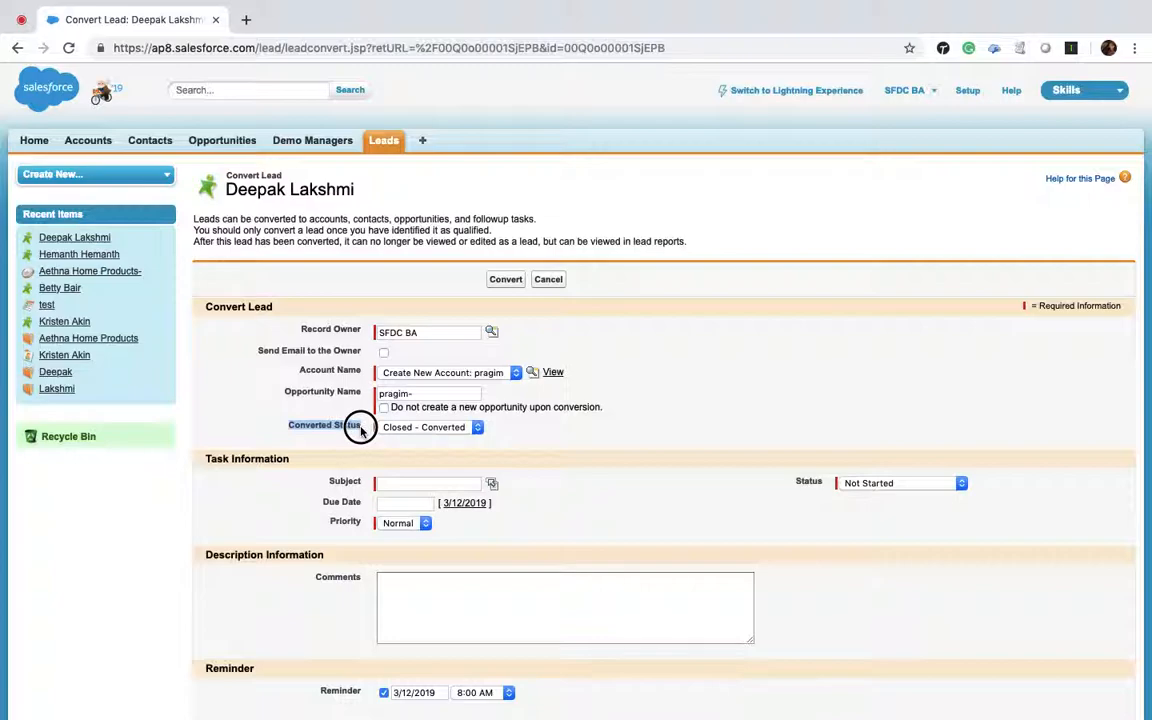
Step: Give the follow-up task the subject "Call this Customer" and set its status to Deferred
click(451, 485)
text(Call this C)
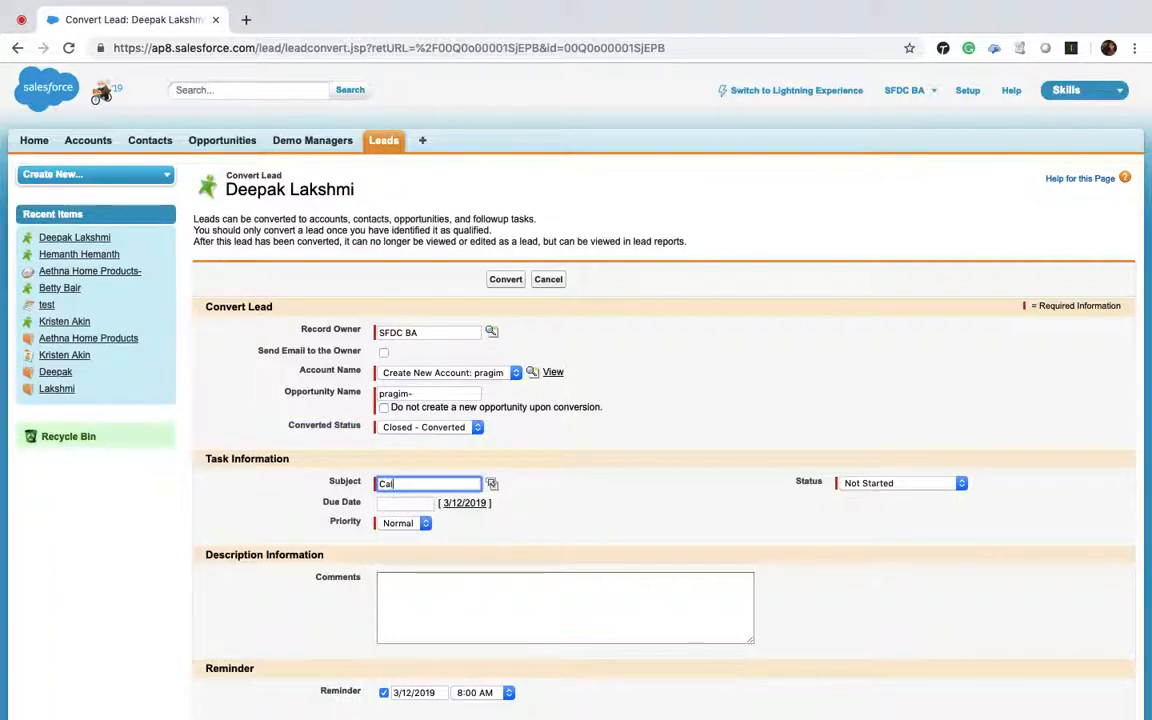
text(ust)
click(912, 483)
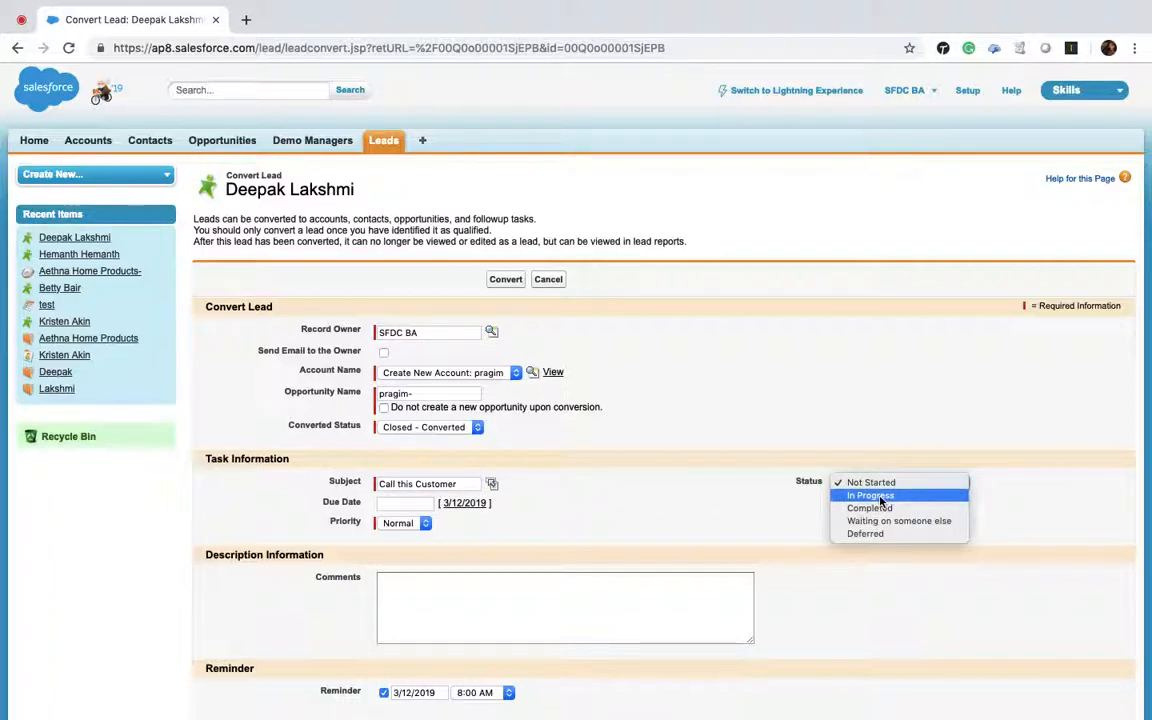
click(890, 495)
click(852, 484)
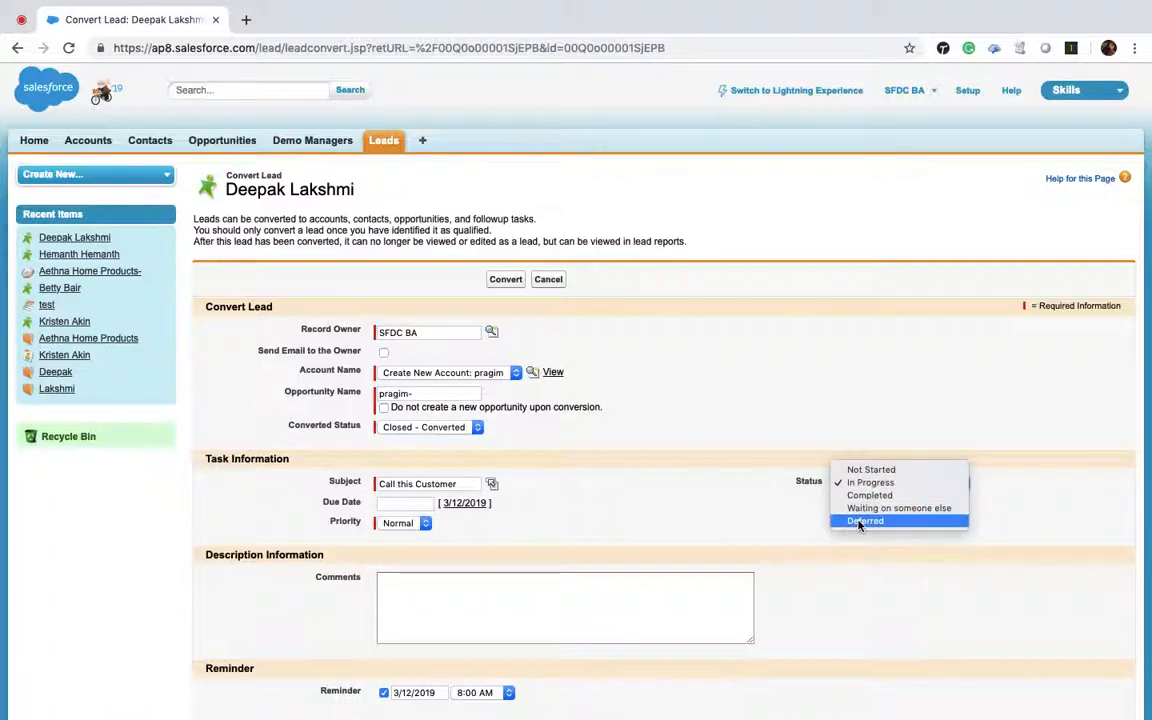
click(865, 521)
Step: Check the conversion details and convert the lead
scroll(669, 514, down, 2)
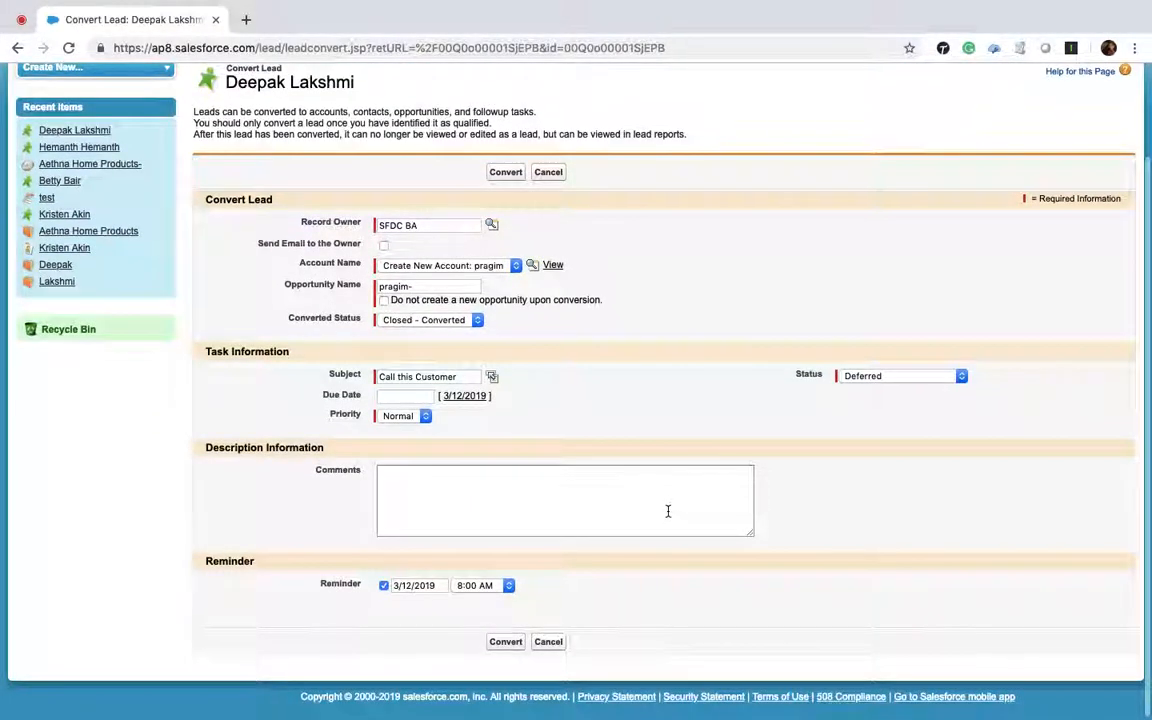
scroll(669, 509, up, 3)
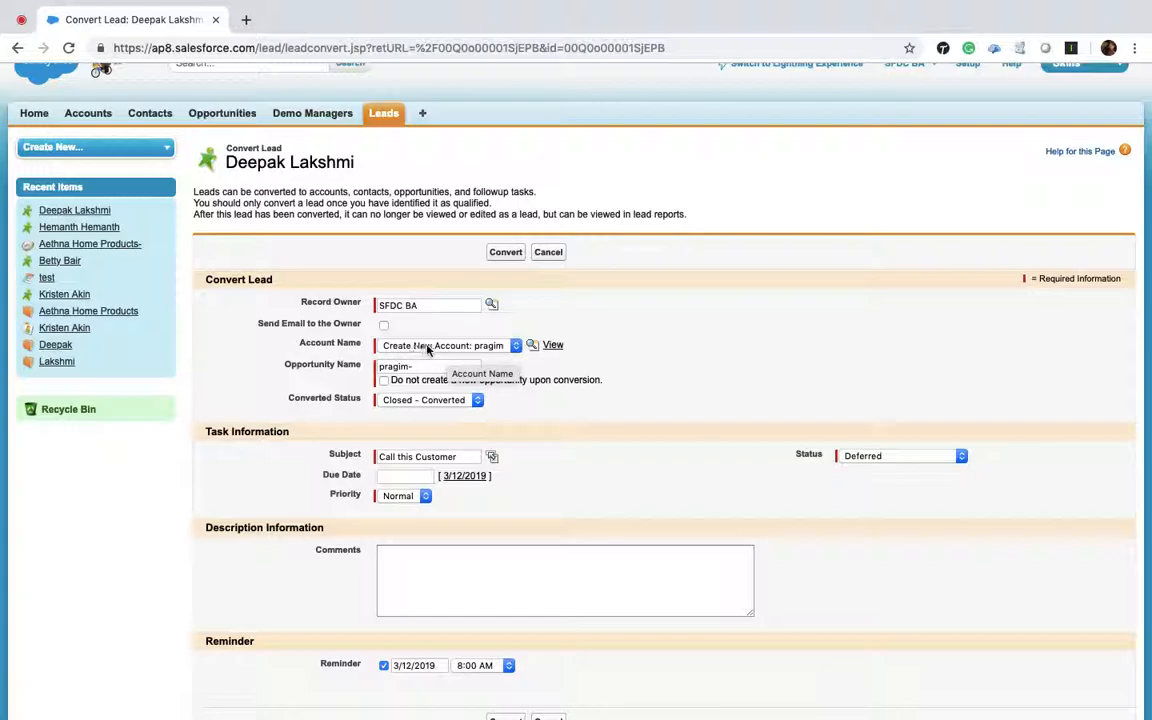
scroll(296, 468, down, 2)
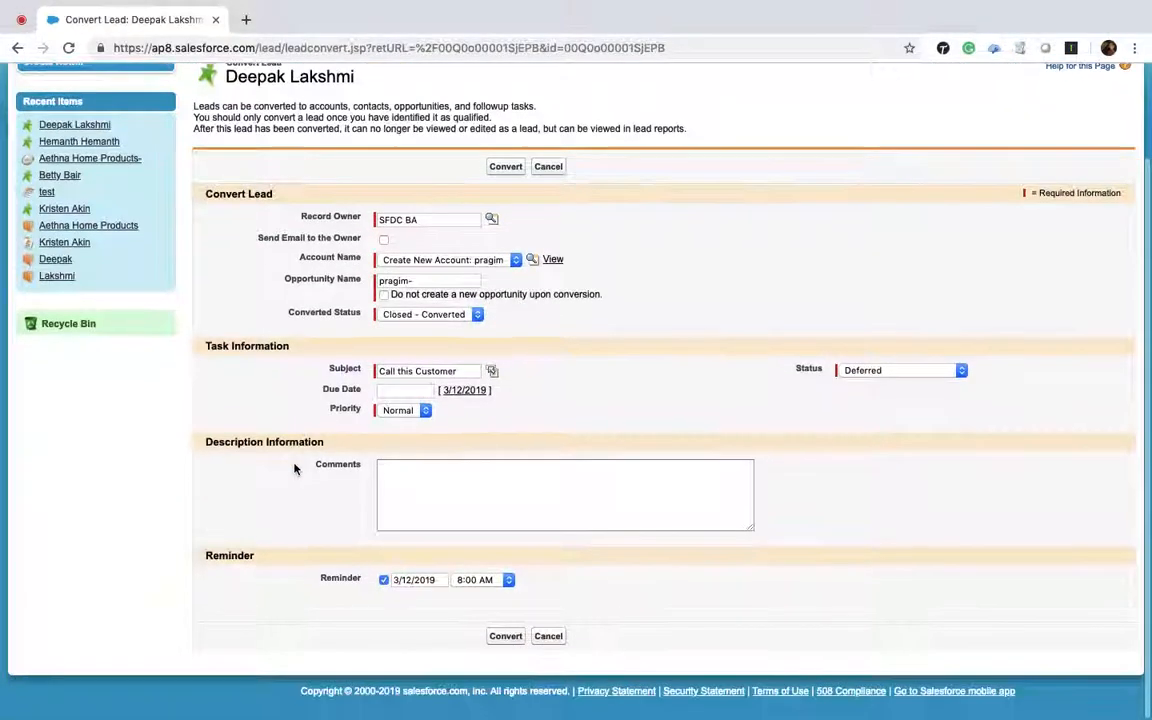
click(505, 645)
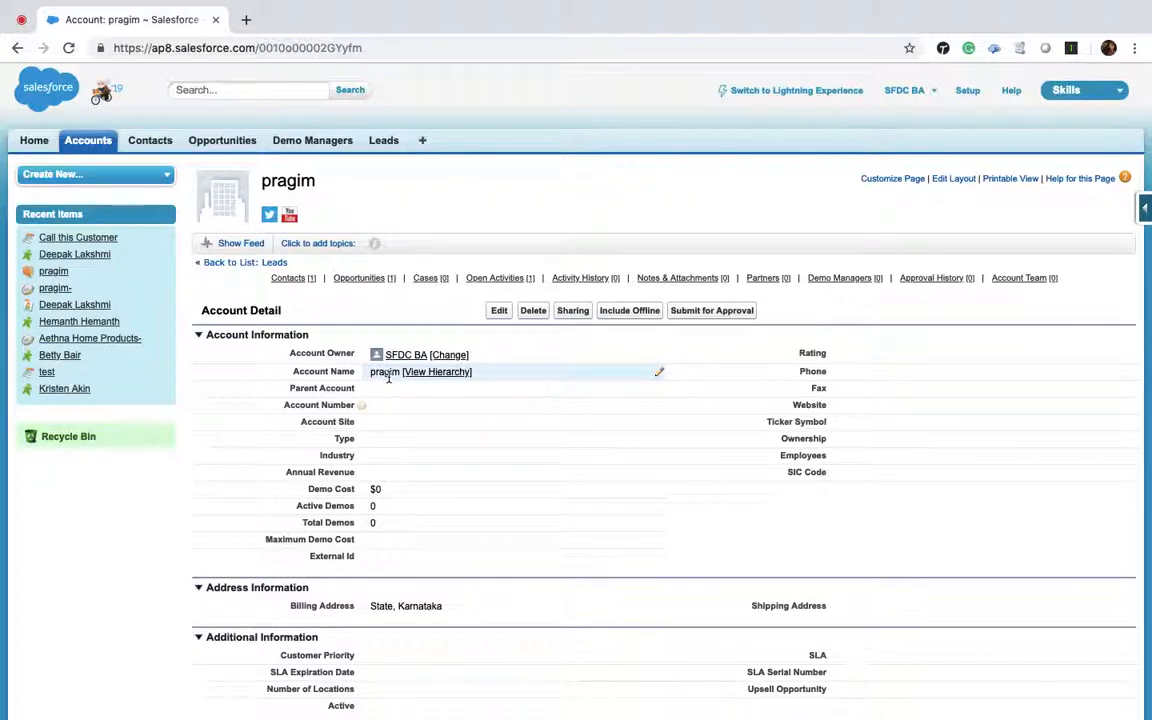
Step: Examine the contacts, opportunities and open activities related to the pragim account
scroll(391, 380, down, 3)
mouse_move(290, 124)
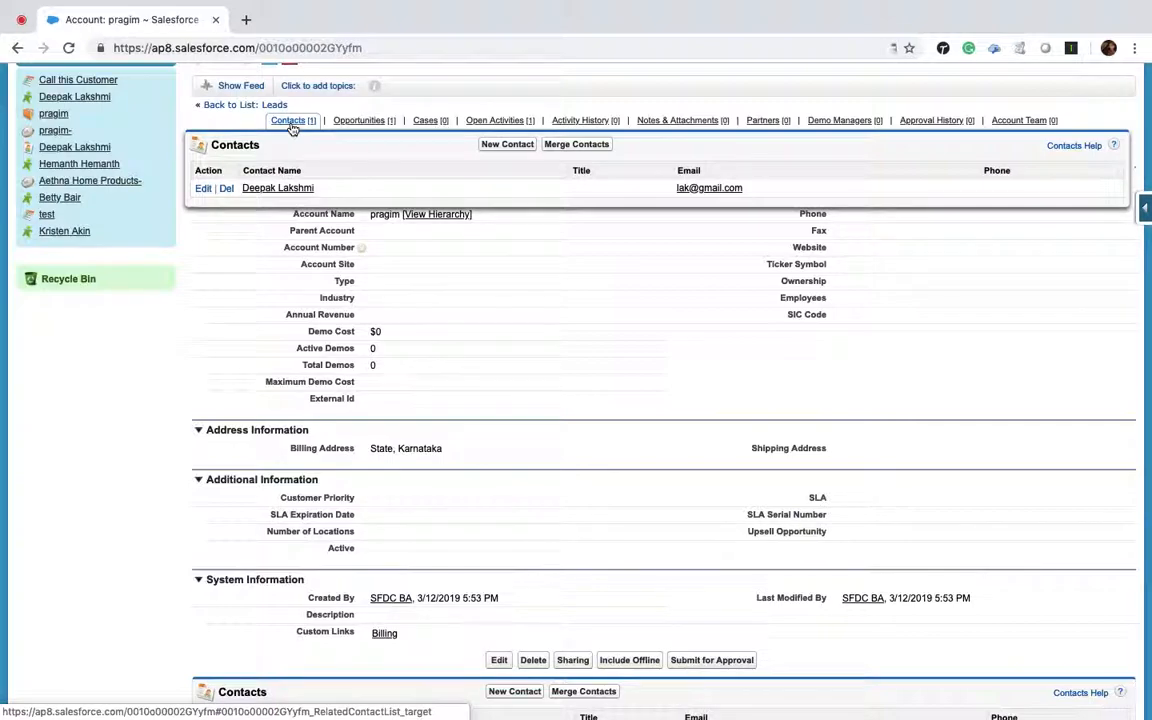
mouse_move(375, 120)
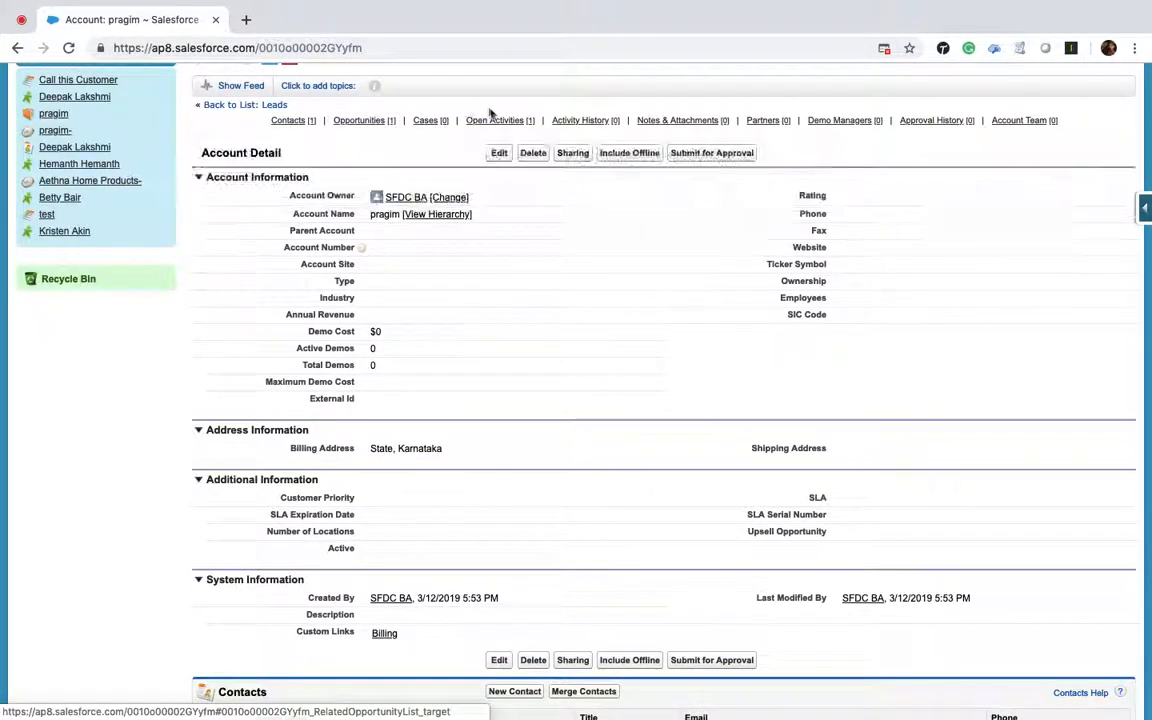
mouse_move(500, 122)
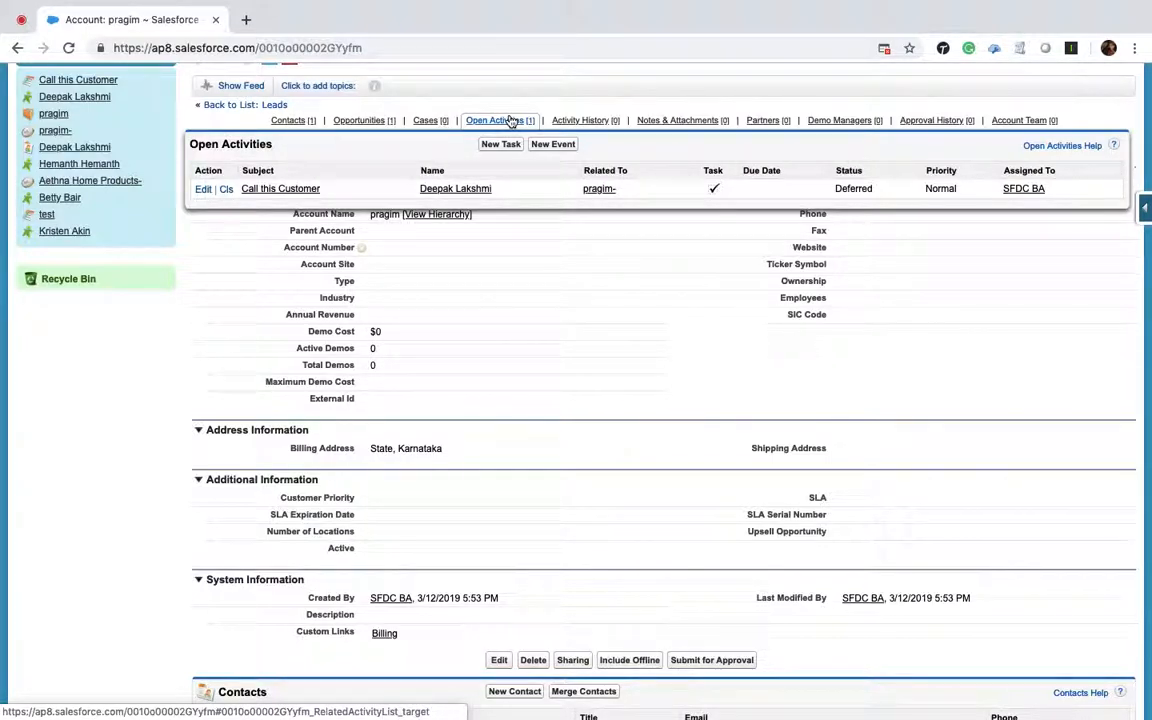
scroll(510, 120, up, 3)
click(962, 94)
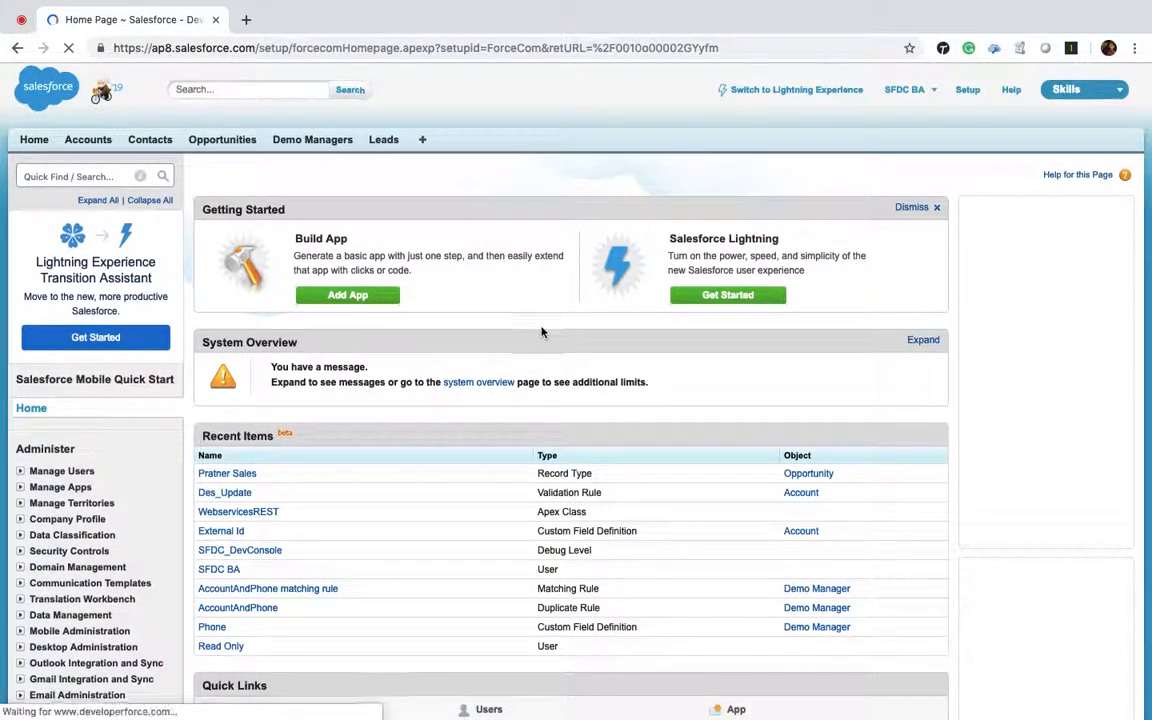
scroll(540, 332, down, 2)
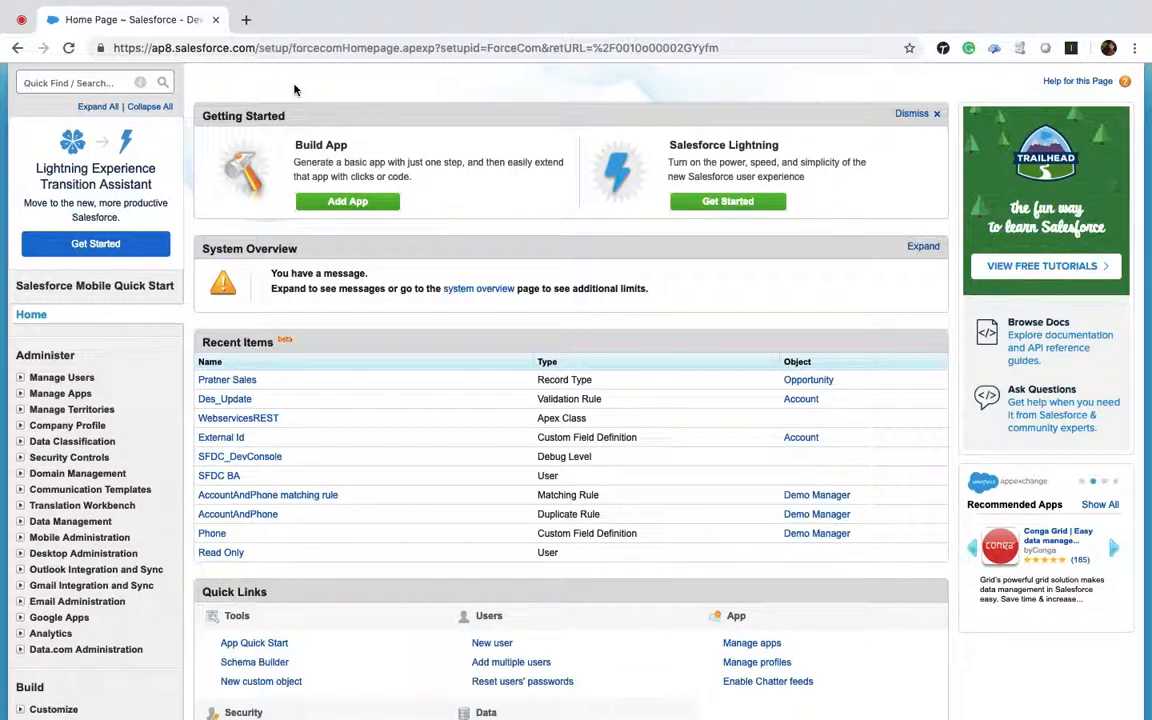
click(68, 47)
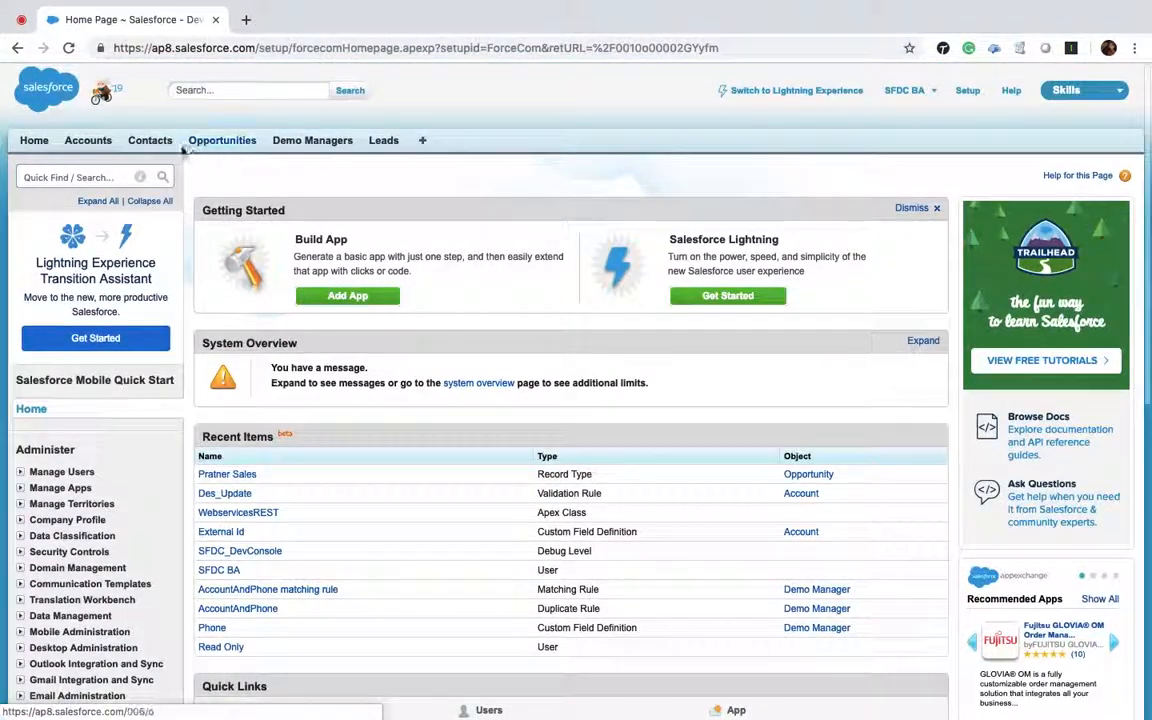
Step: Go to the Accounts home page, reveal its object shortcuts and dismiss the "Call this Customer" reminder
click(88, 141)
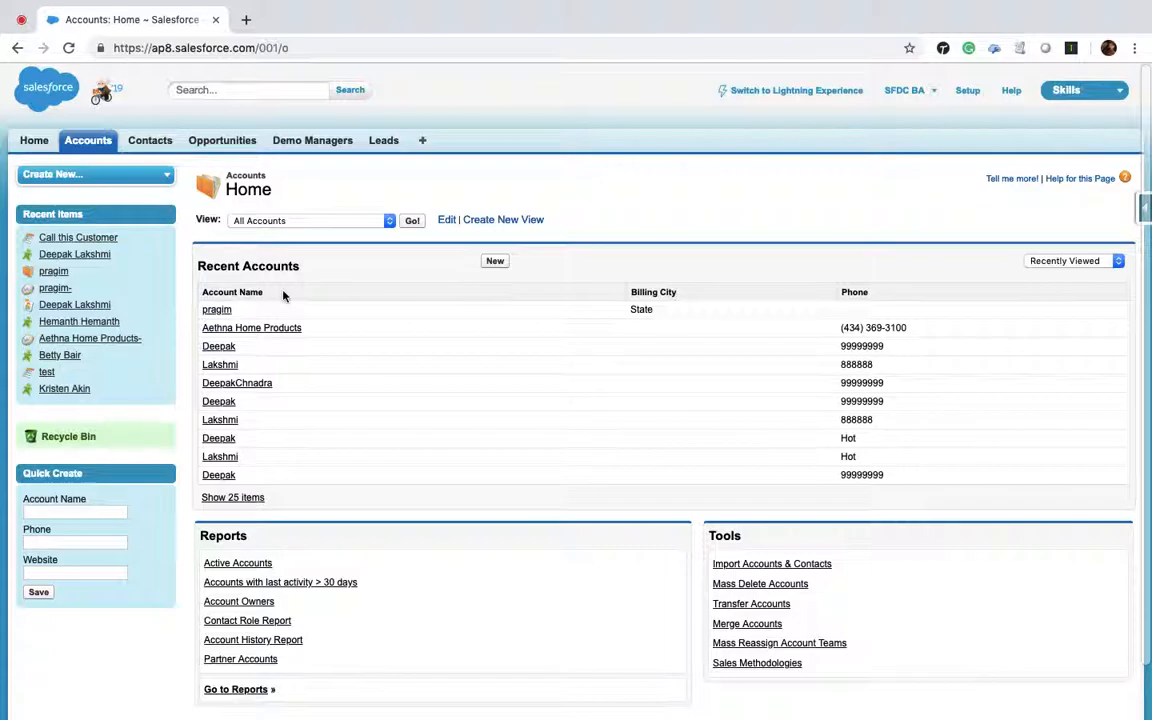
click(1138, 210)
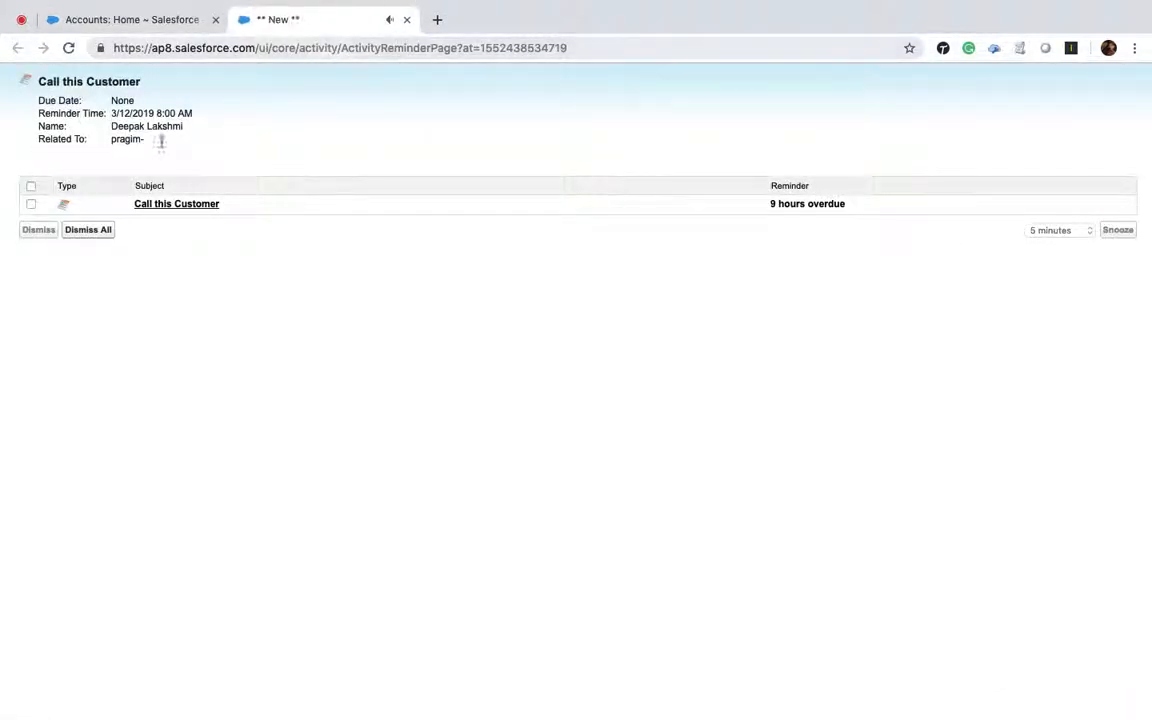
click(31, 204)
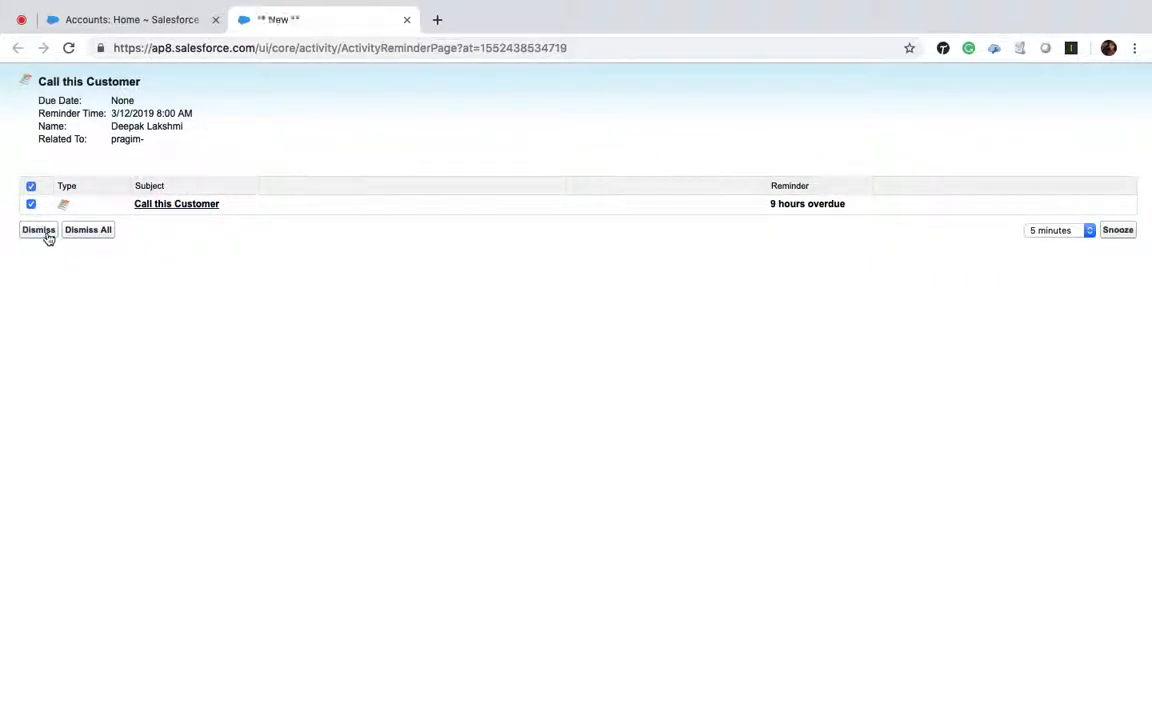
click(99, 230)
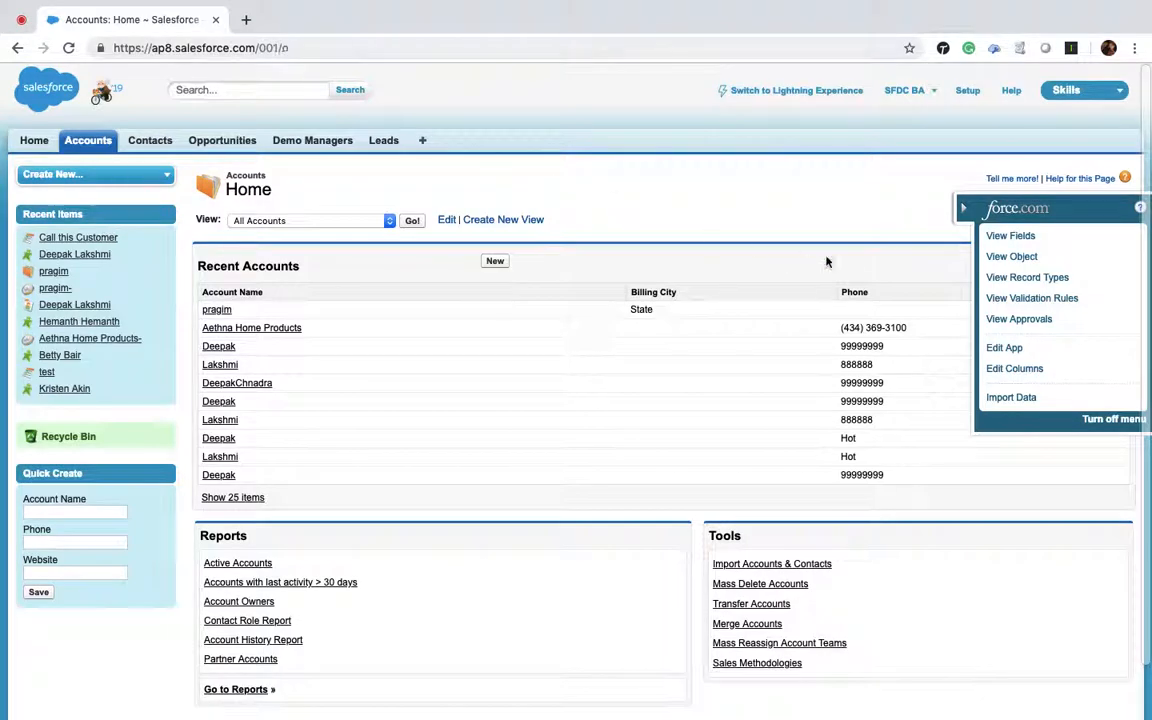
Step: Start a new custom field of type Picklist on the Account object and proceed to its details
click(1002, 236)
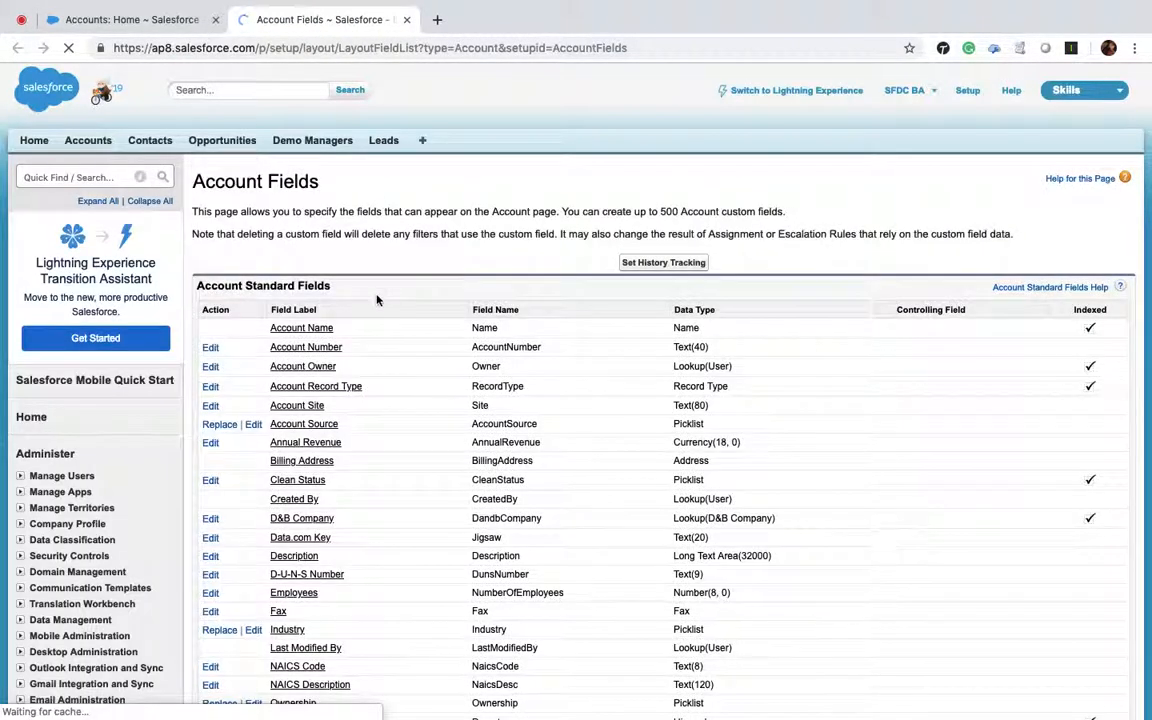
scroll(378, 300, down, 15)
click(499, 192)
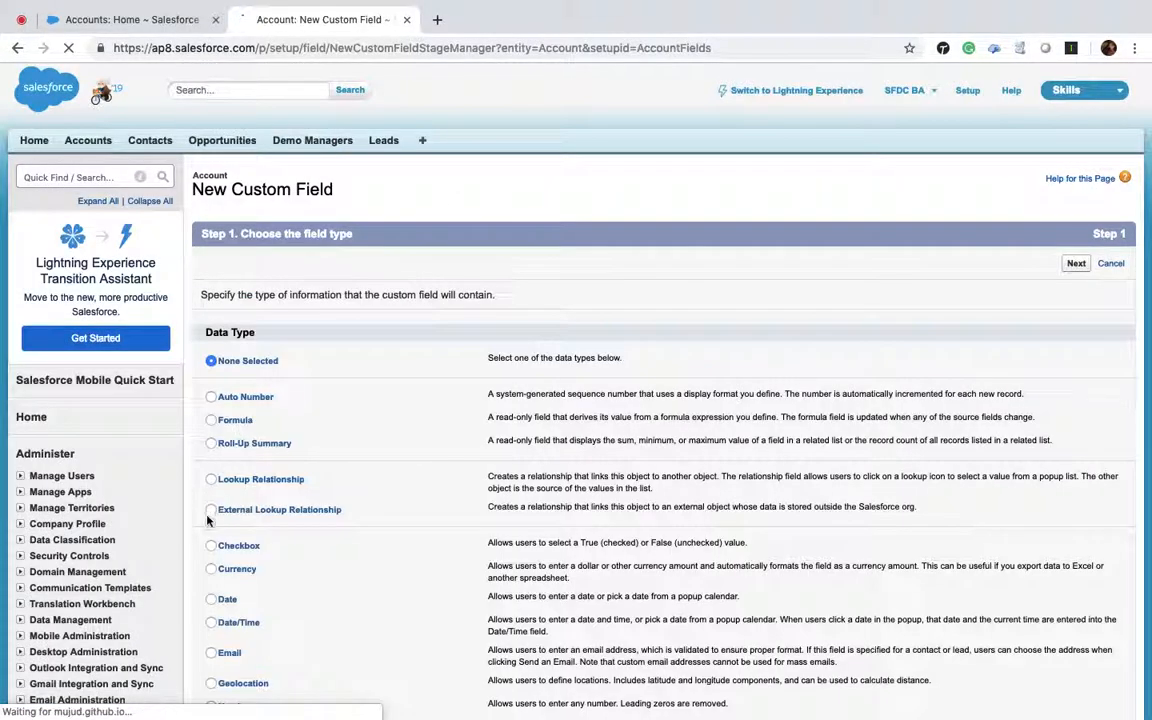
scroll(208, 518, down, 6)
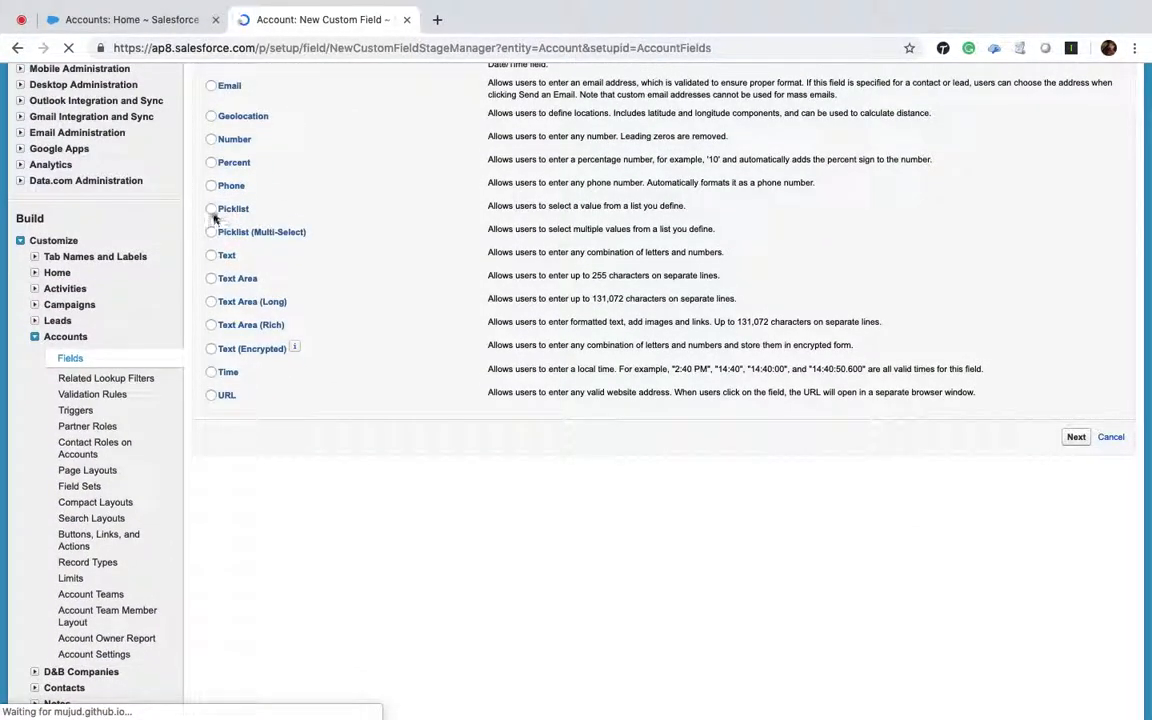
click(211, 209)
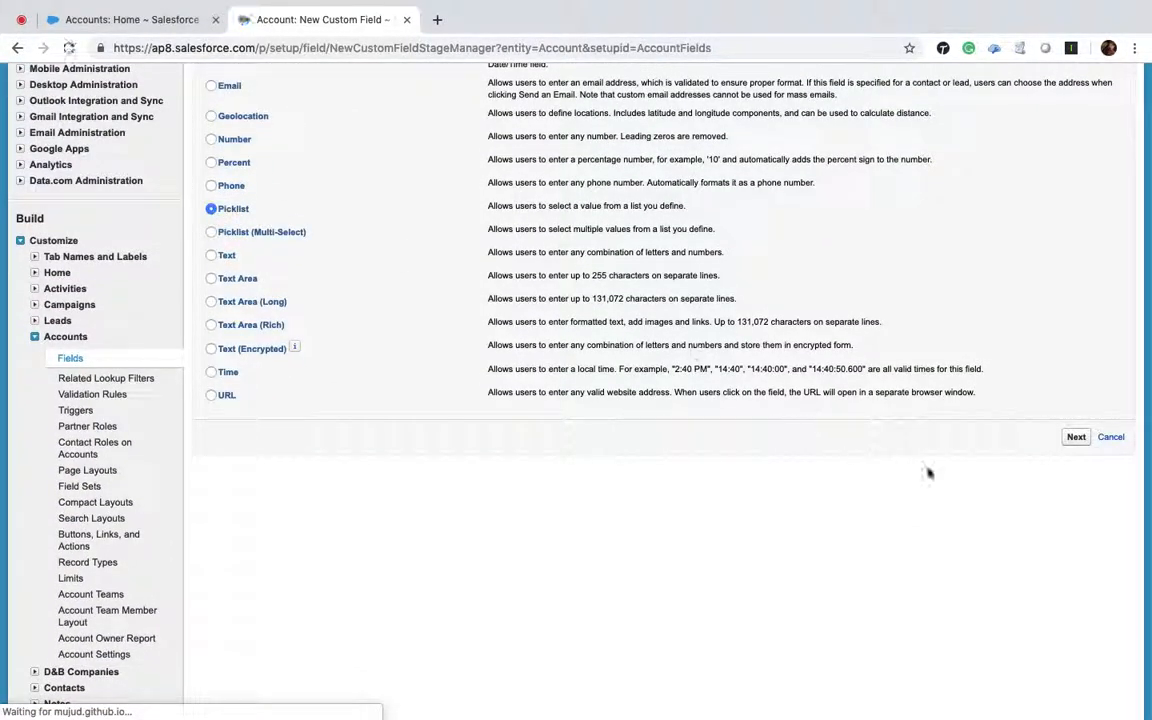
click(1074, 438)
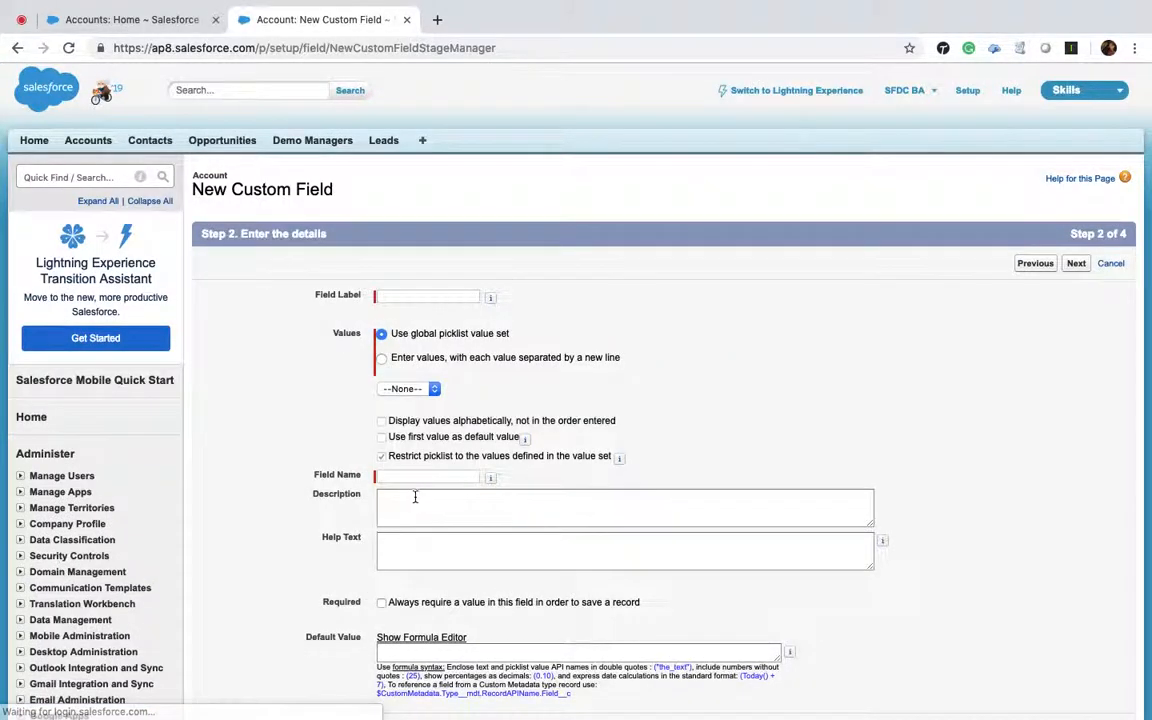
Step: Compare the picklist field's two value sources, manually entered values and a global picklist value set
scroll(419, 555, down, 3)
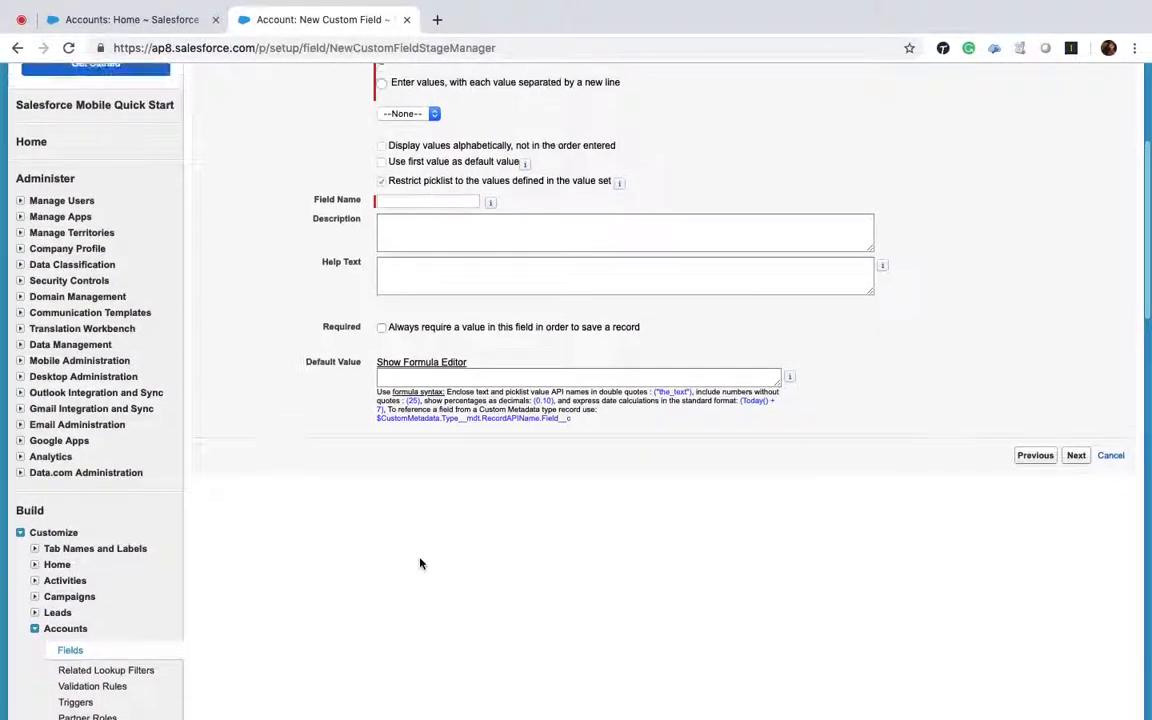
scroll(408, 263, up, 2)
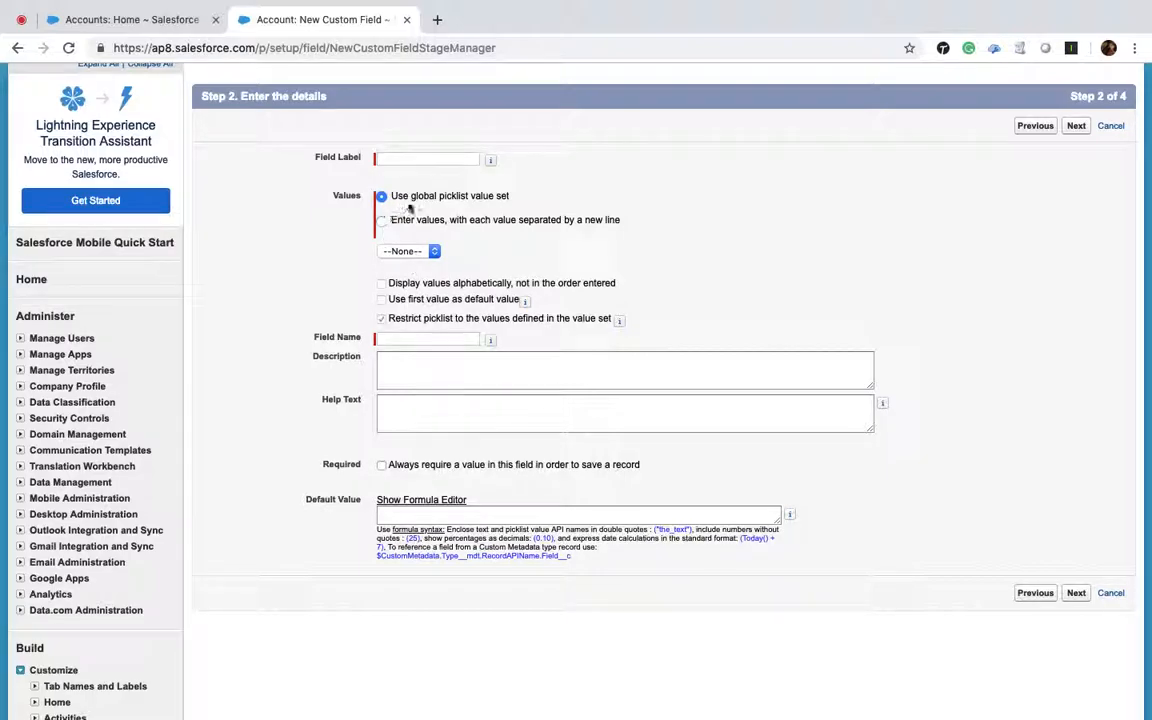
click(383, 220)
click(479, 305)
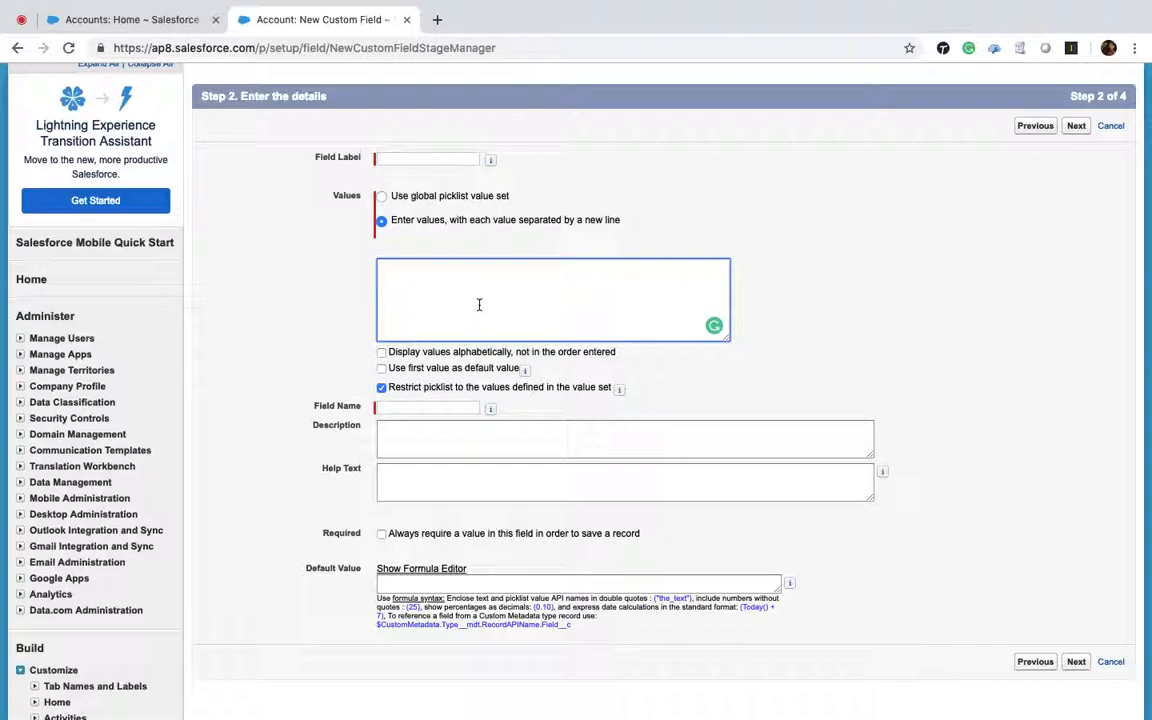
click(382, 198)
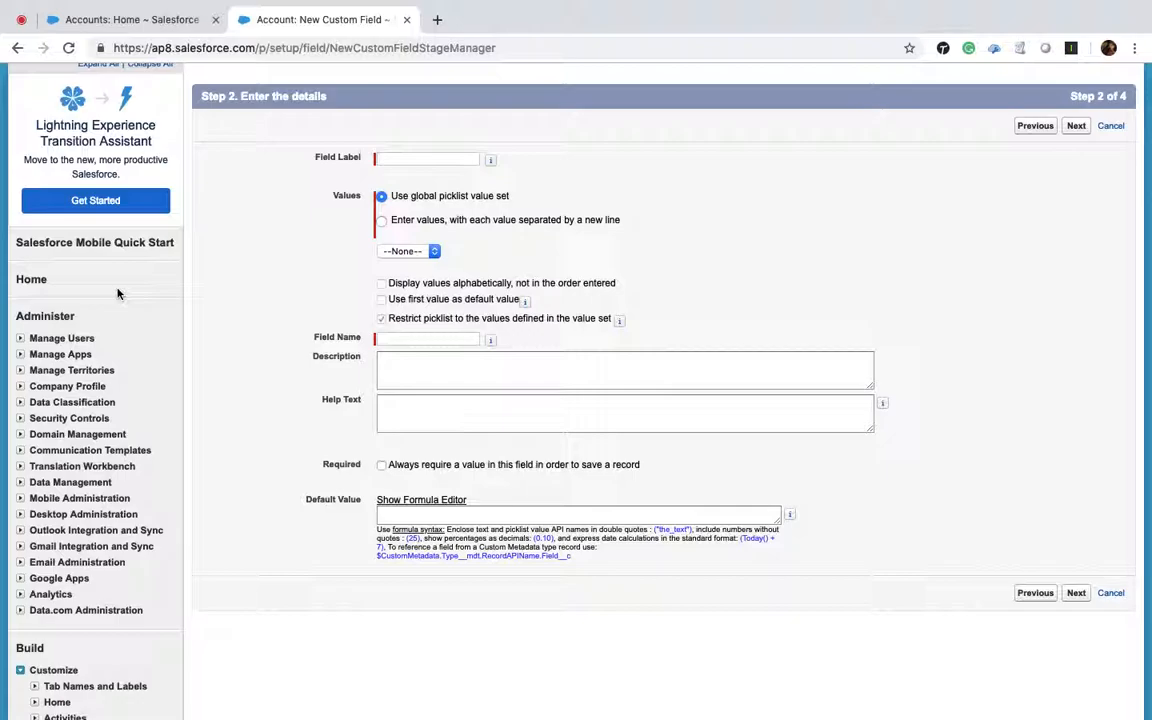
Step: Find the picklist settings by searching Setup for "pick" and open Picklist Value Sets
scroll(117, 293, up, 3)
click(79, 173)
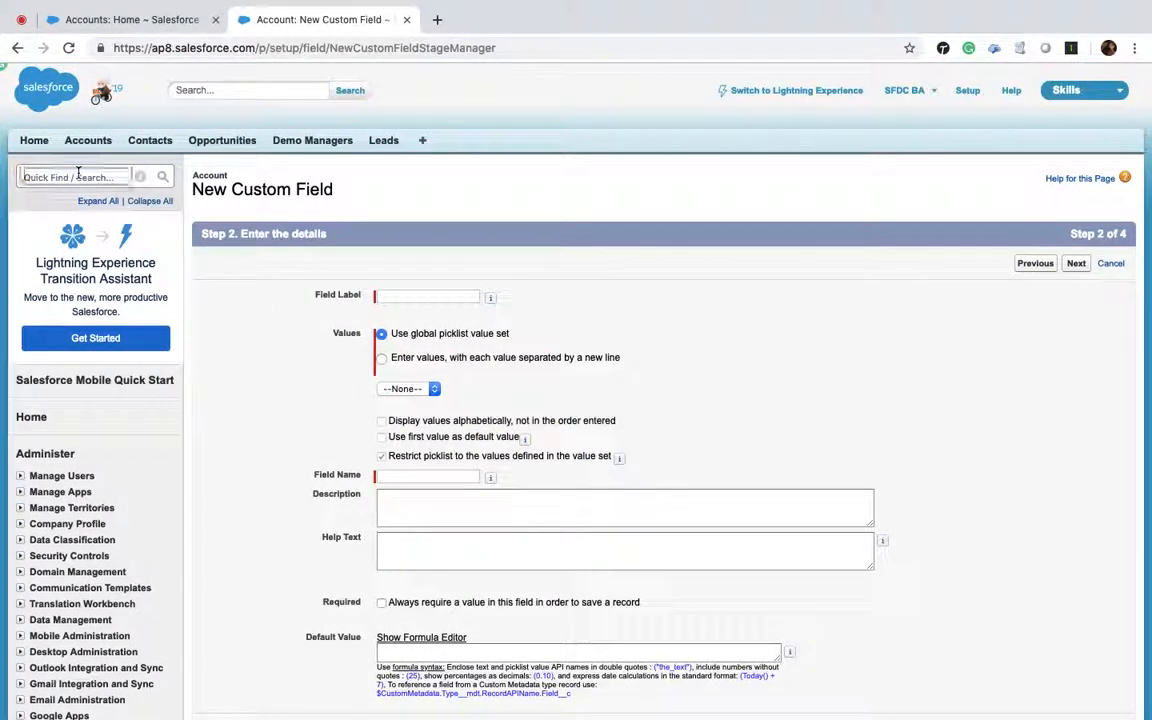
text(f)
key(BackSpace)
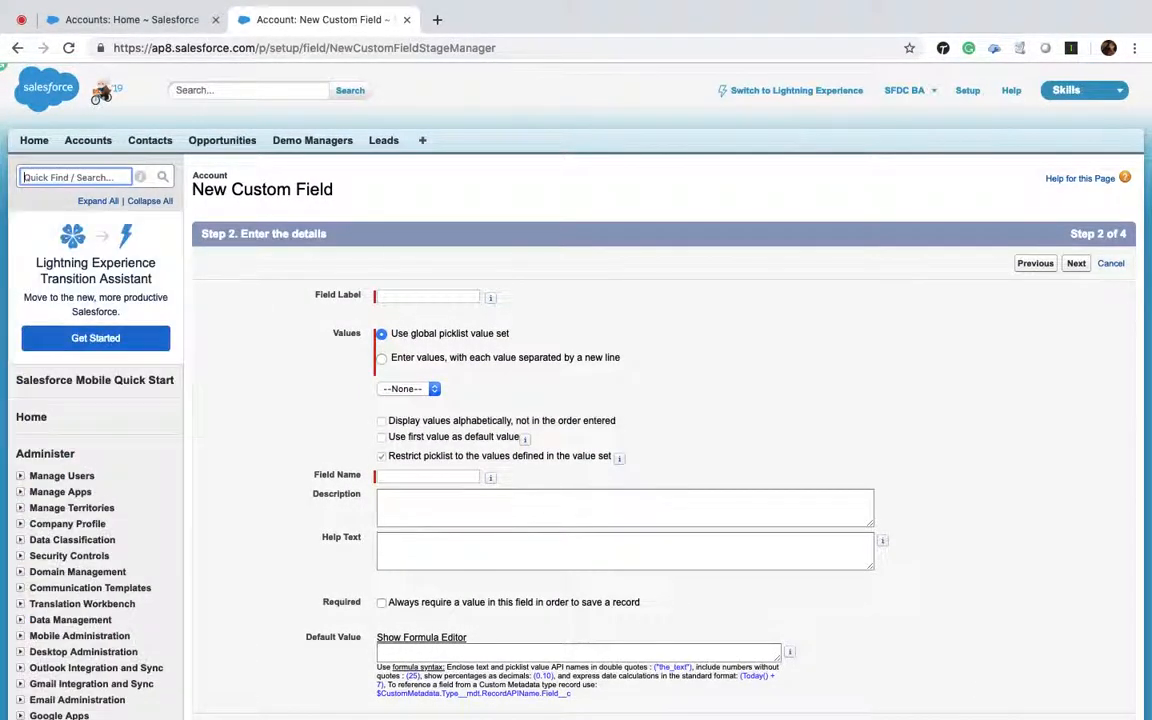
text(pick)
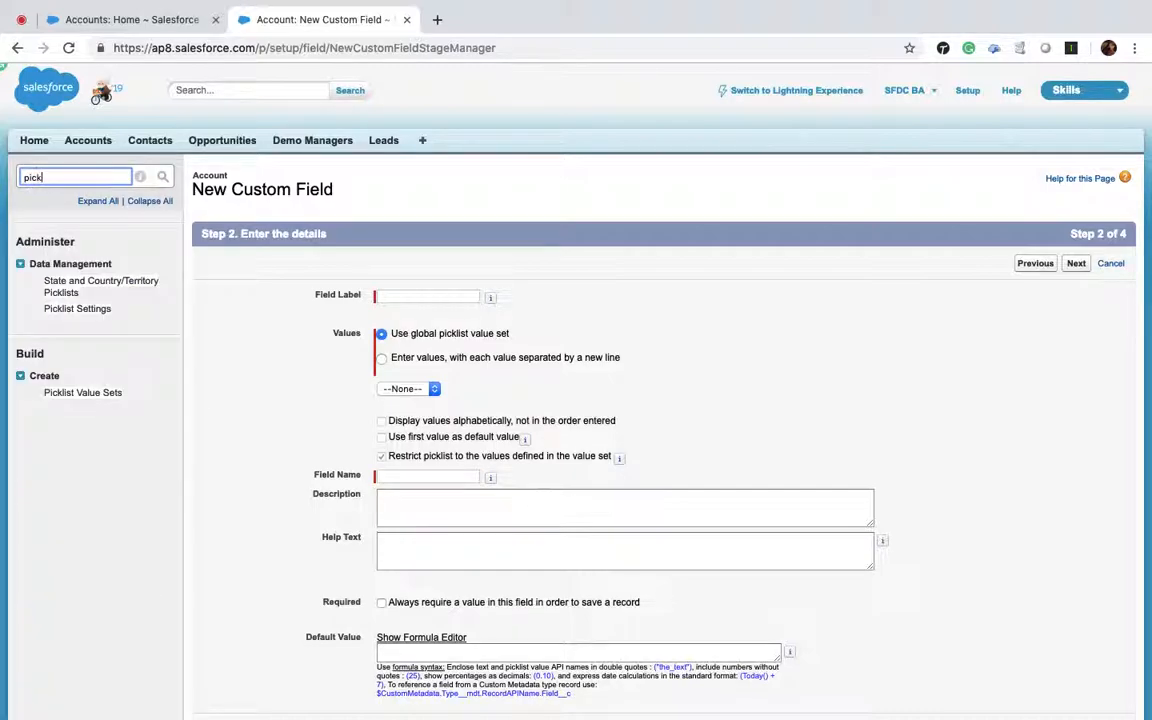
click(95, 395)
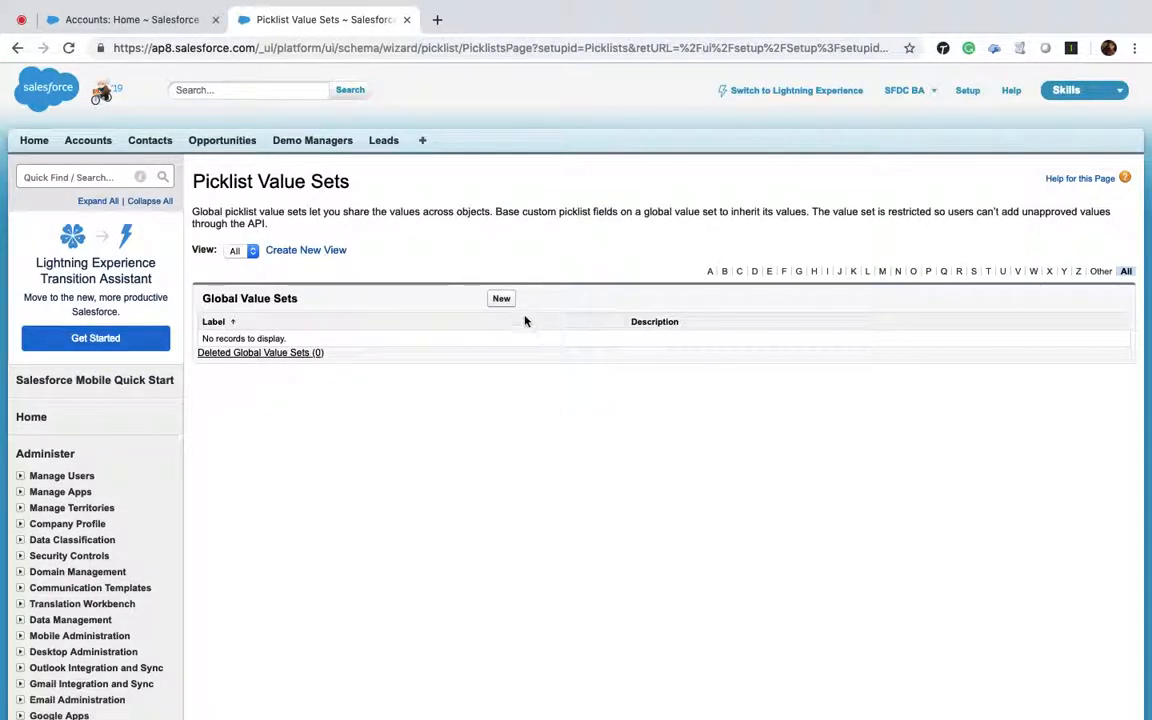
Step: Start a new global value set and label it "User Type"
click(502, 300)
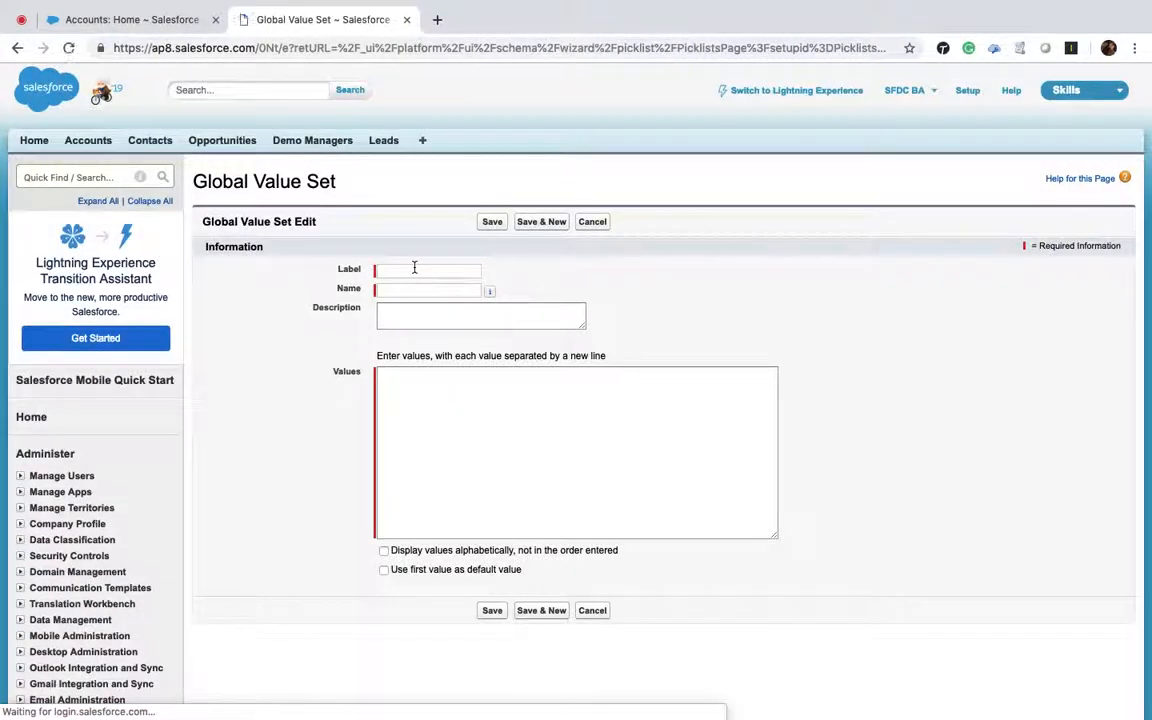
click(413, 269)
text(User Type)
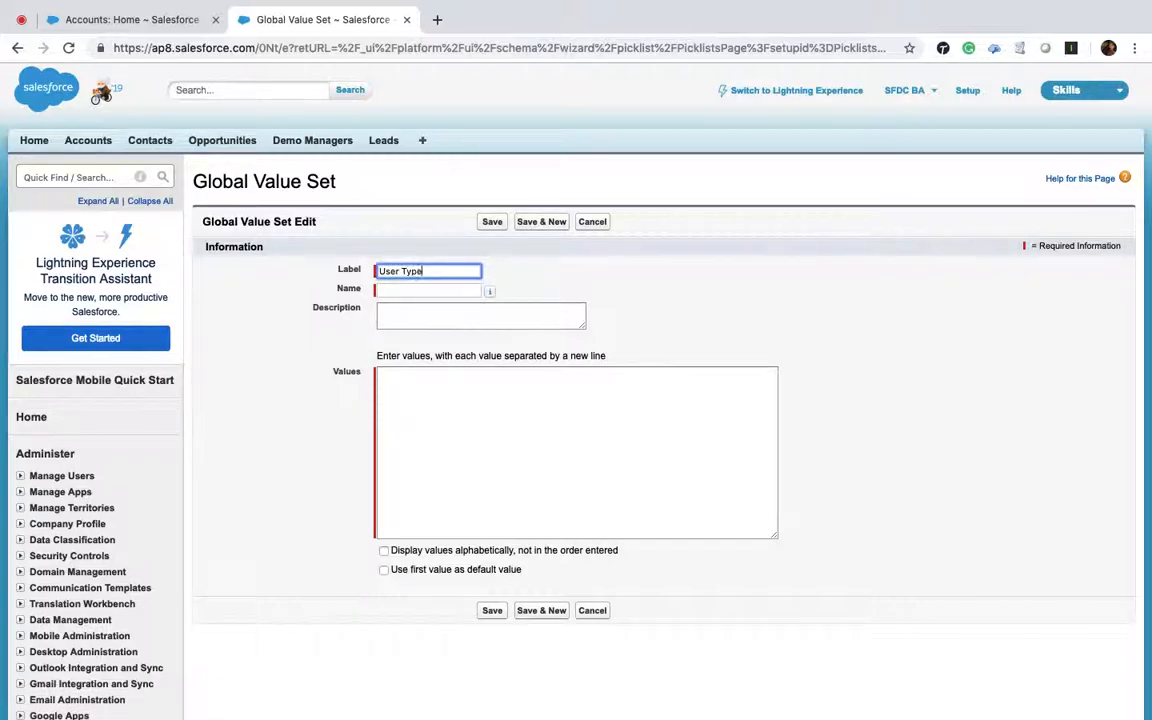
Step: Enter Sales, Service, Manager, Rep, Sales Rep and Service Rep as the global value set's values, one per line
key(Tab)
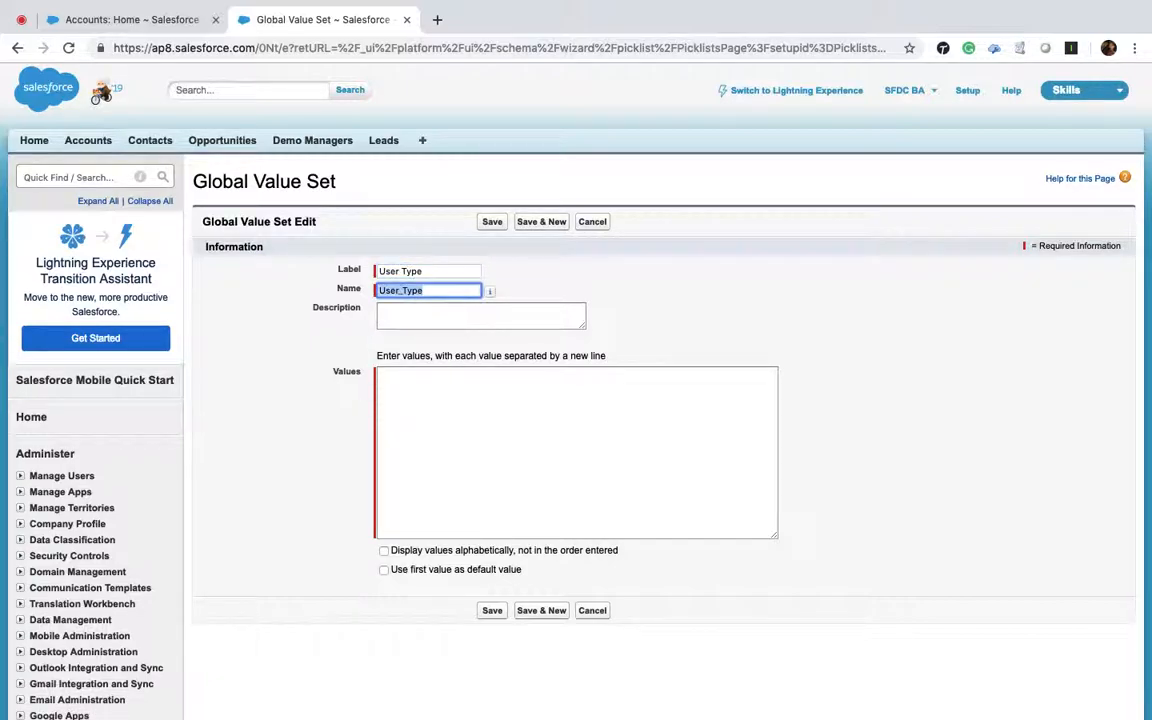
click(409, 417)
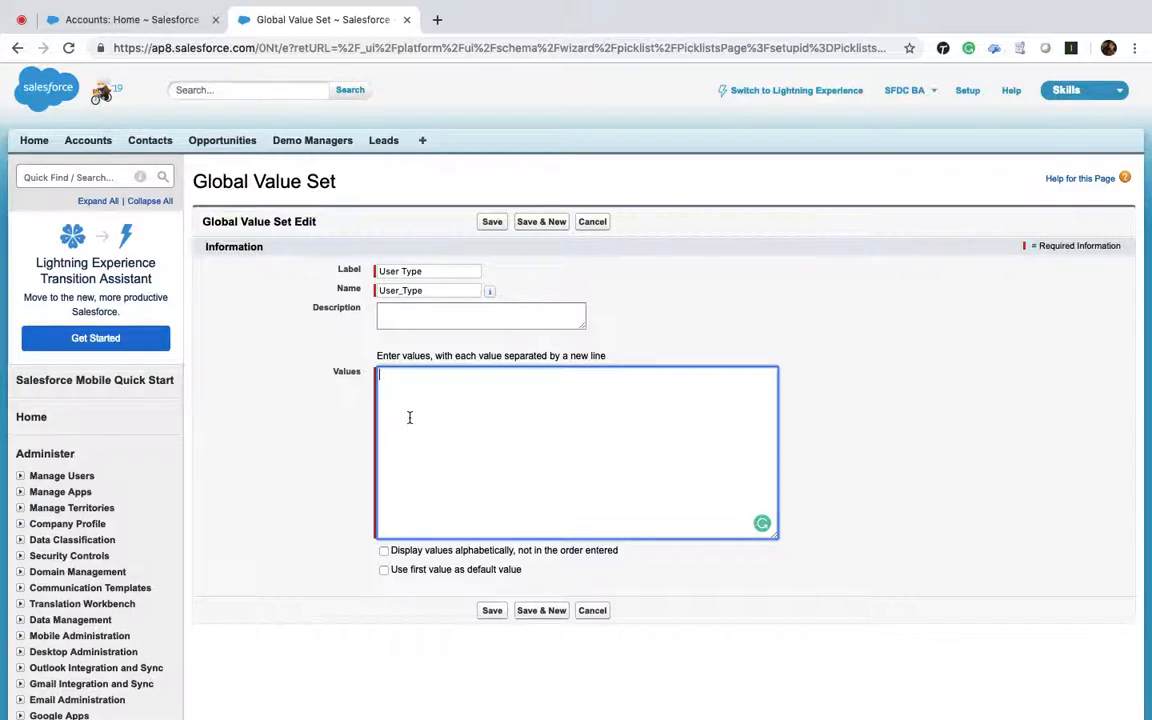
text(Sales)
key(Return)
text(Service)
key(Return)
text(Manager )
text(Rep )
text(Sales Re)
text(p)
key(Return)
text(Service)
key(BackSpace)
key(BackSpace)
text(ice Rep)
key(Return)
Step: Add the values Regional Manager, Regional Sales and regional Service, and save the value set with alphabetical display
text(Regional Manager Regi)
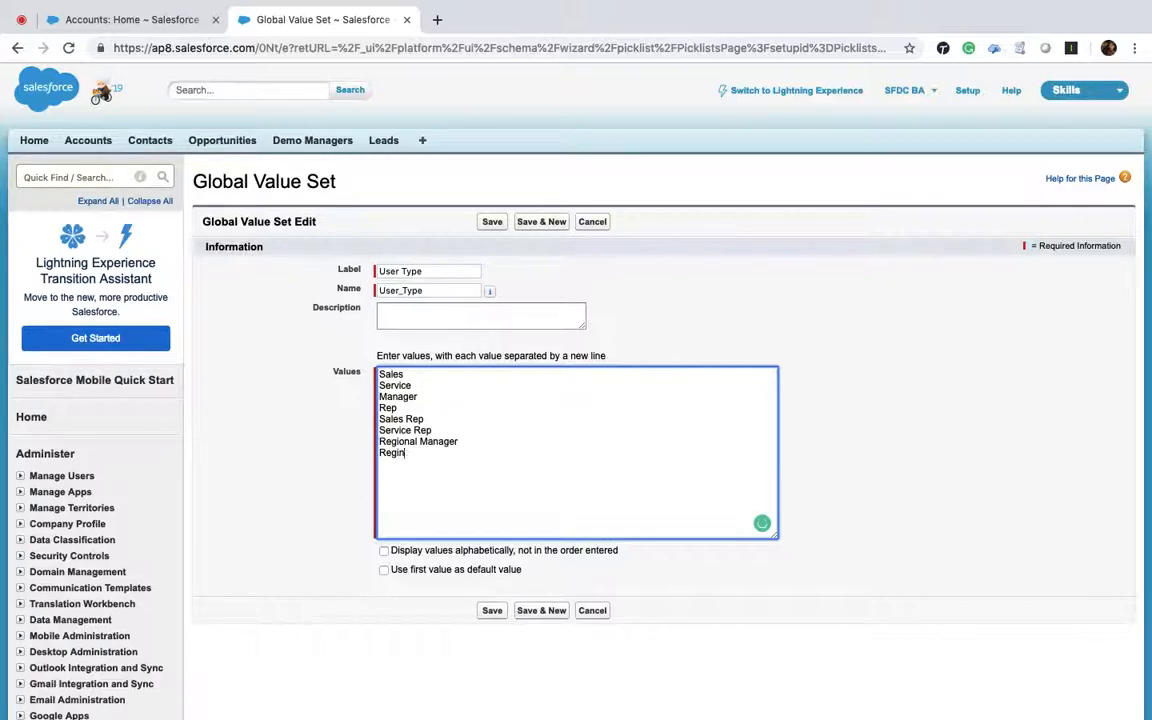
text(n)
key(BackSpace)
key(BackSpace)
text(onal Sales)
key(Return)
text(regional Service)
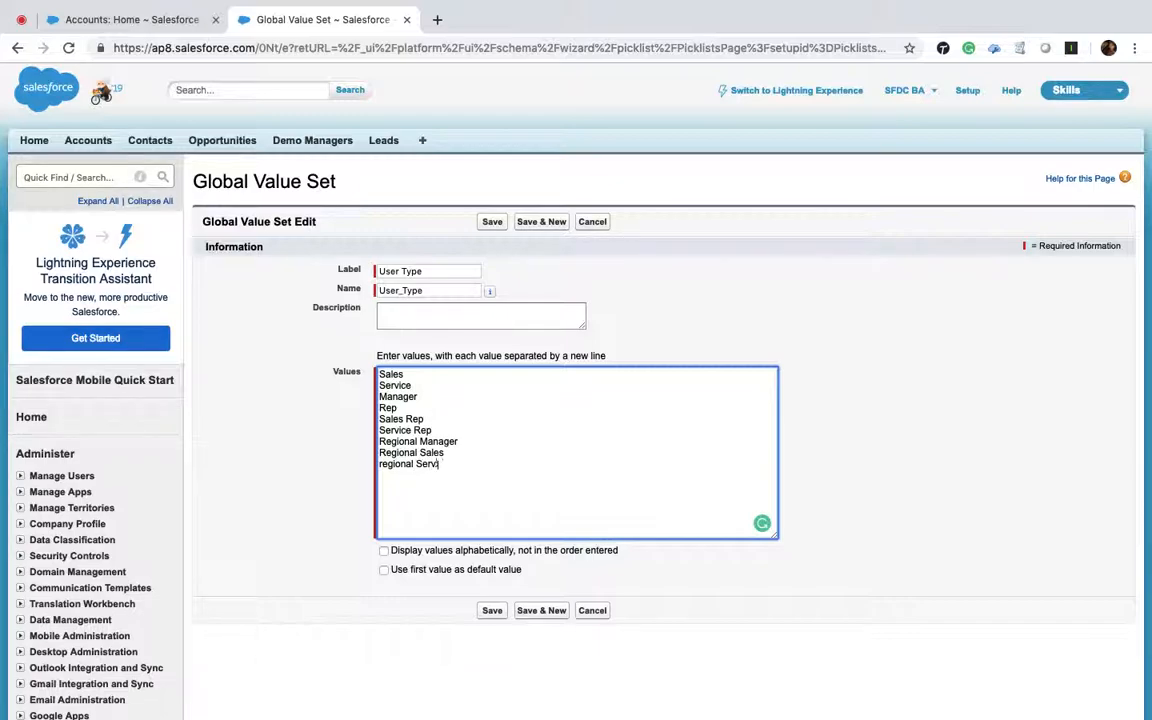
click(439, 555)
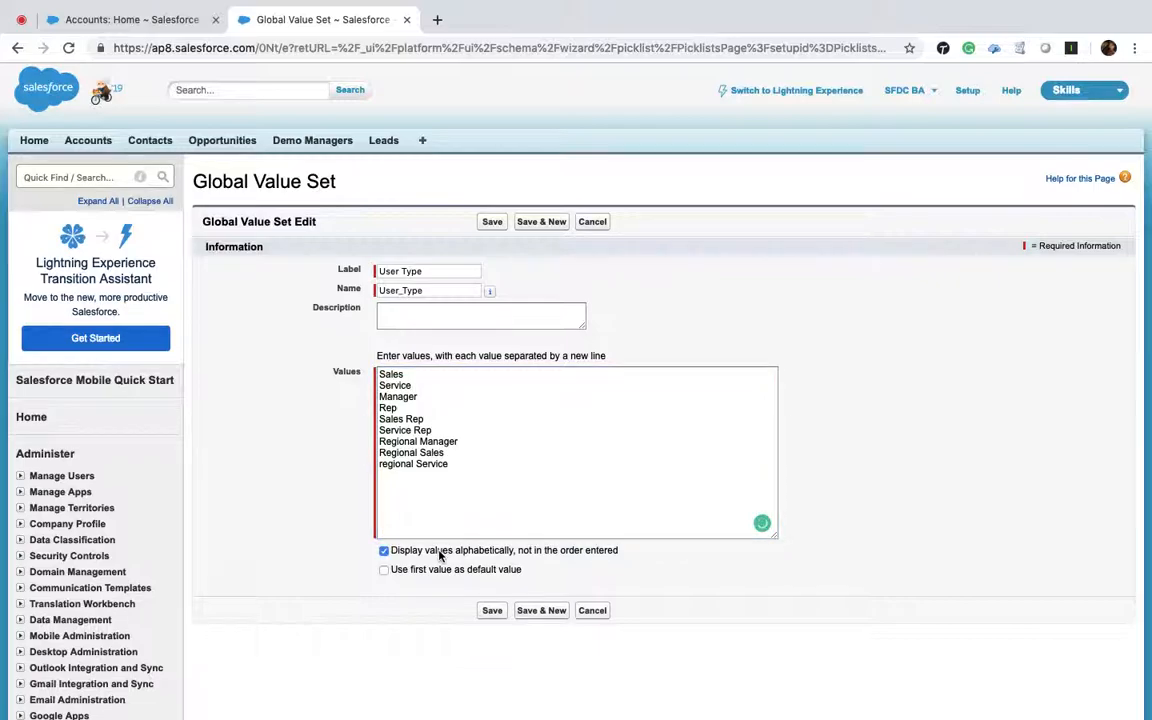
click(491, 611)
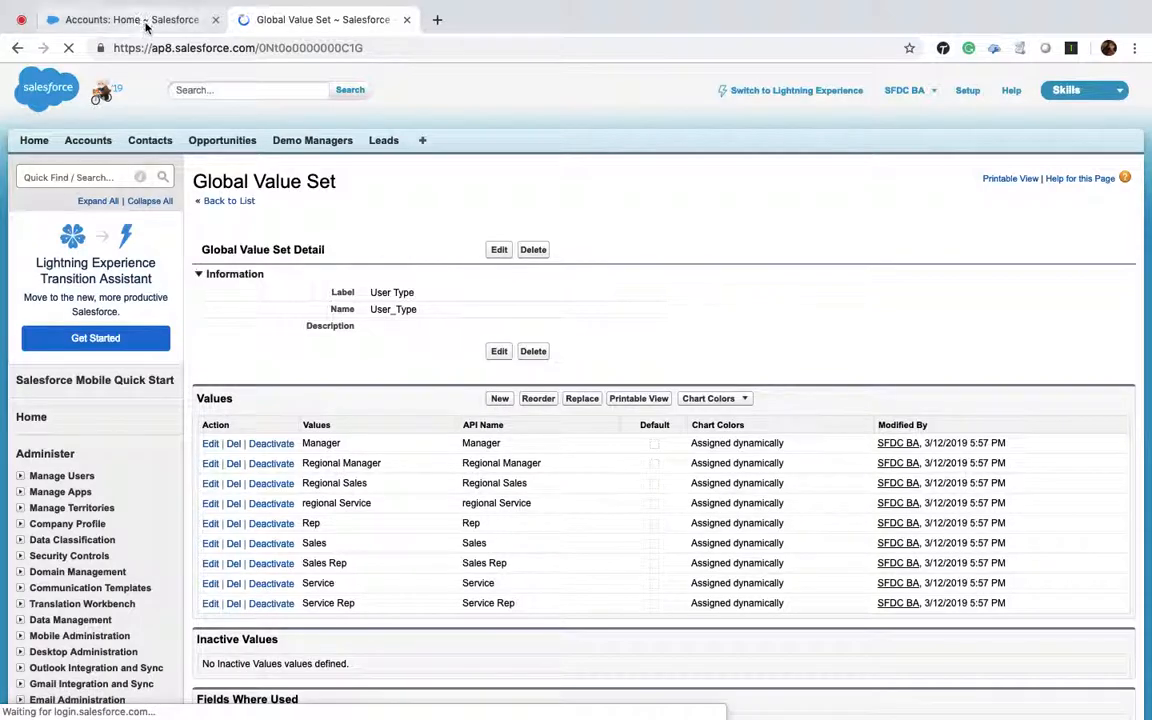
Step: Start a new custom Account field of type Picklist from the Accounts home page and proceed to its details
click(147, 19)
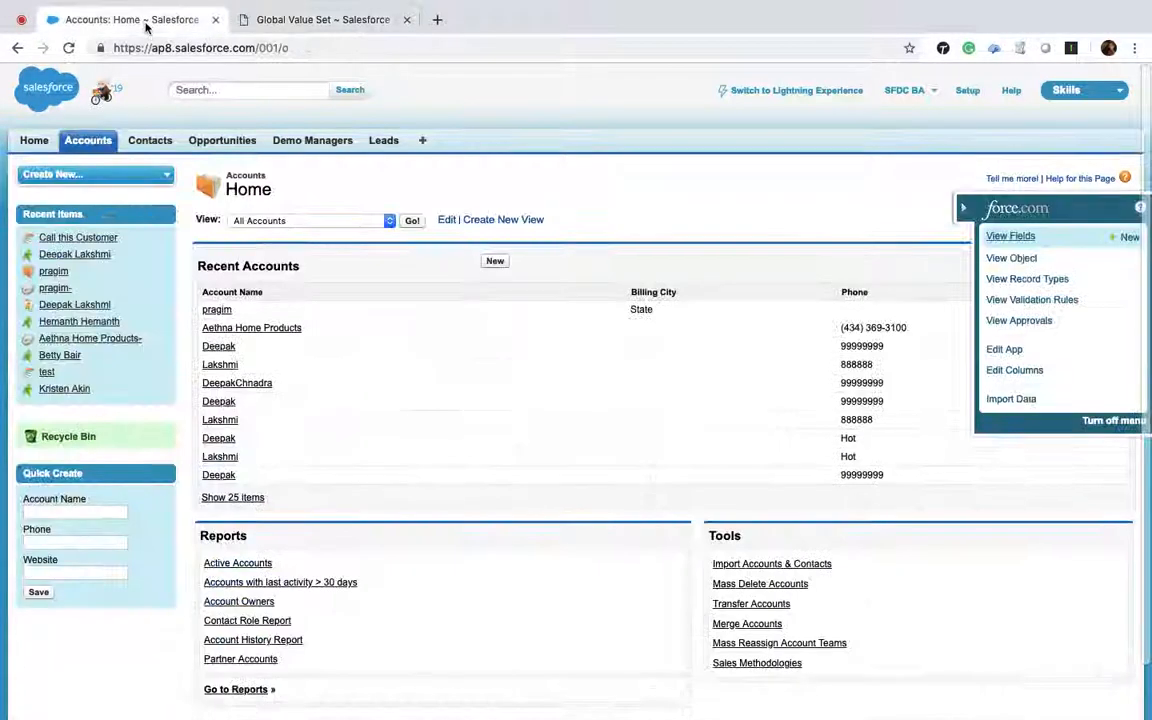
click(1127, 237)
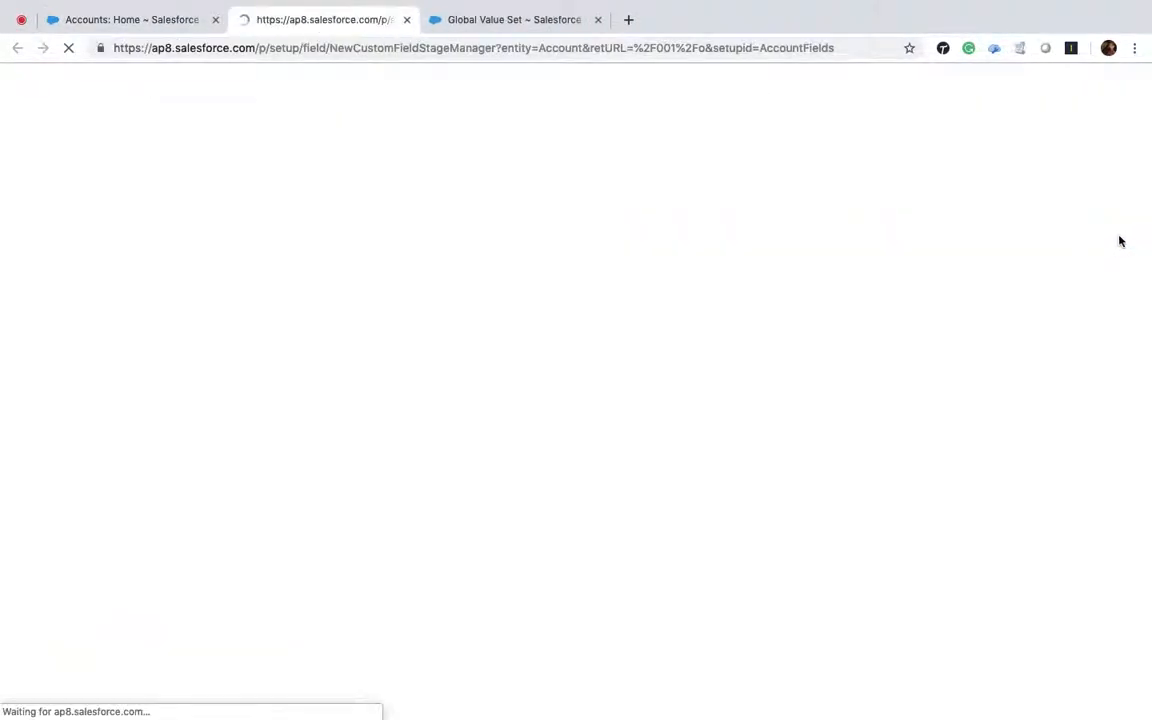
scroll(283, 481, down, 5)
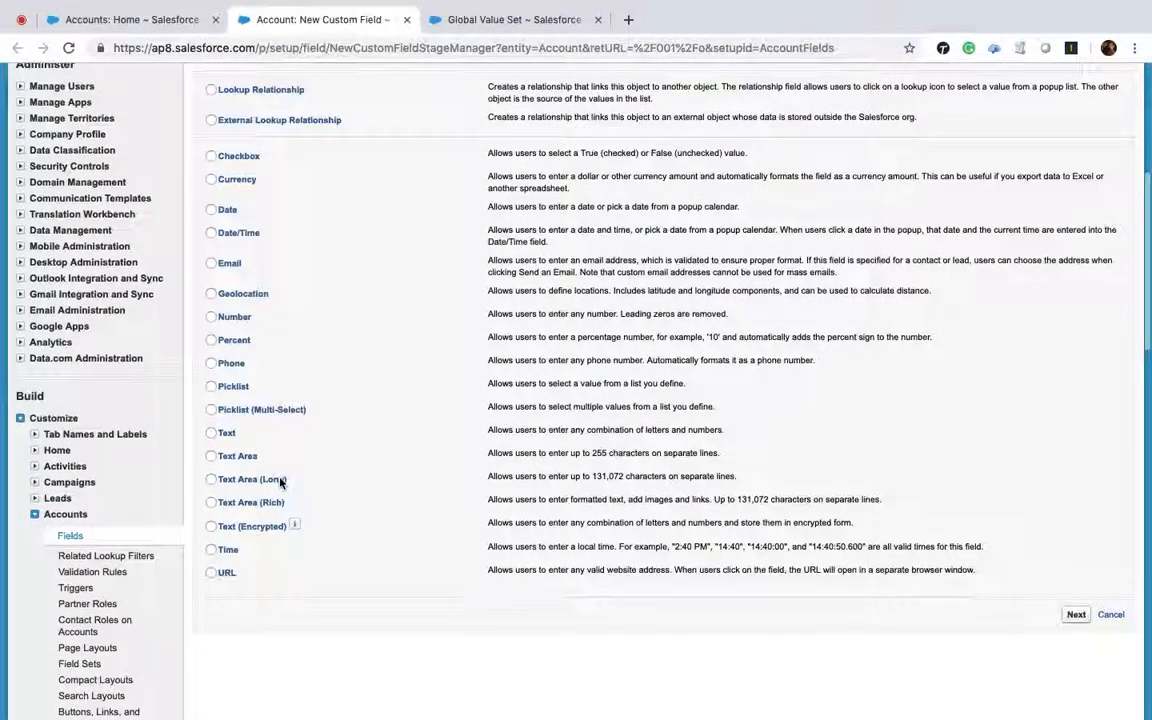
click(211, 387)
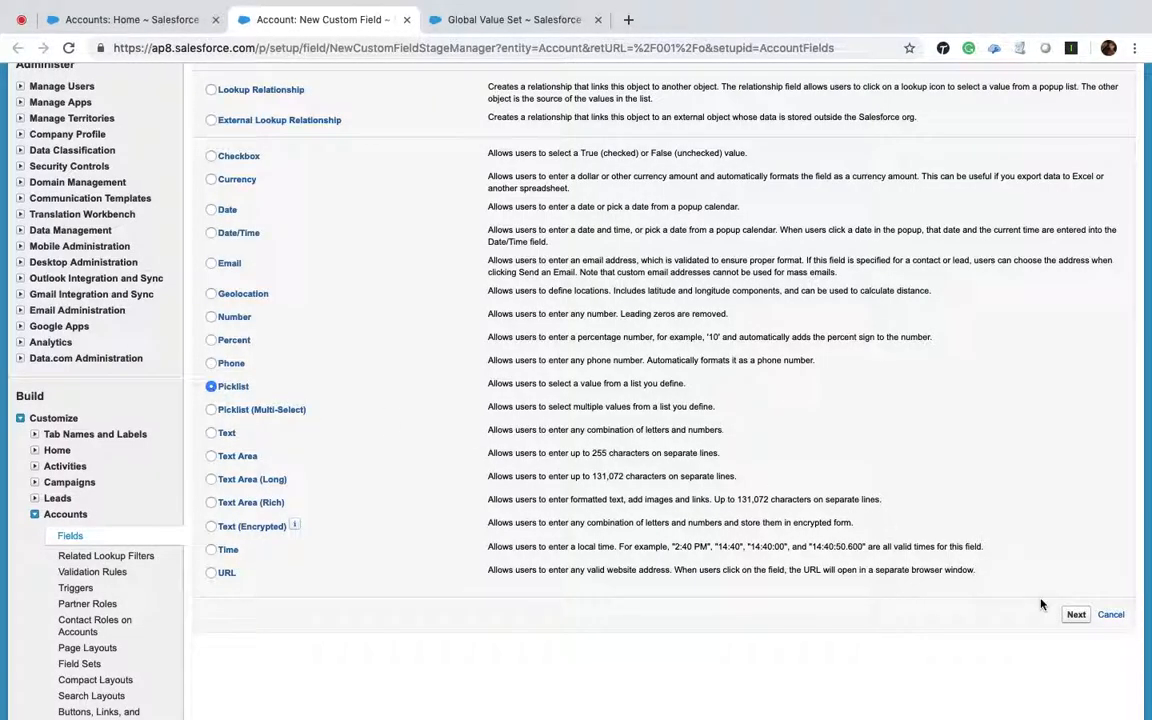
click(1074, 613)
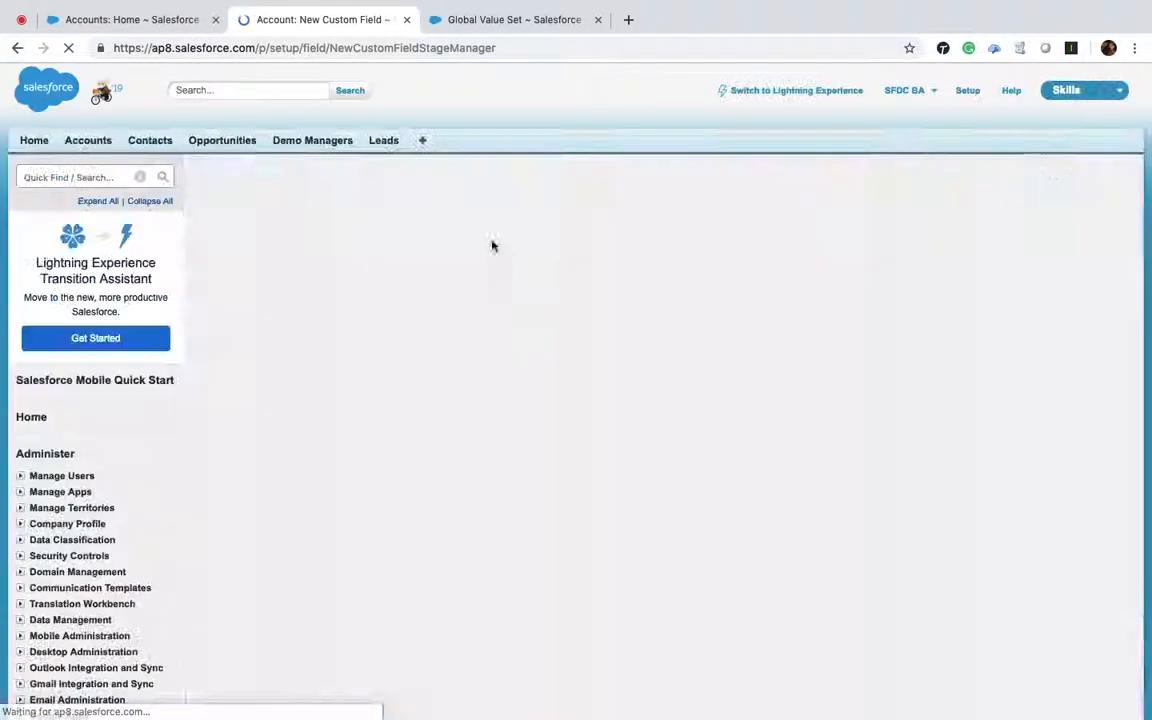
Step: Label the field "User Type", base it on the User Type global picklist value set, and continue to field-level security
click(420, 296)
text(User Type)
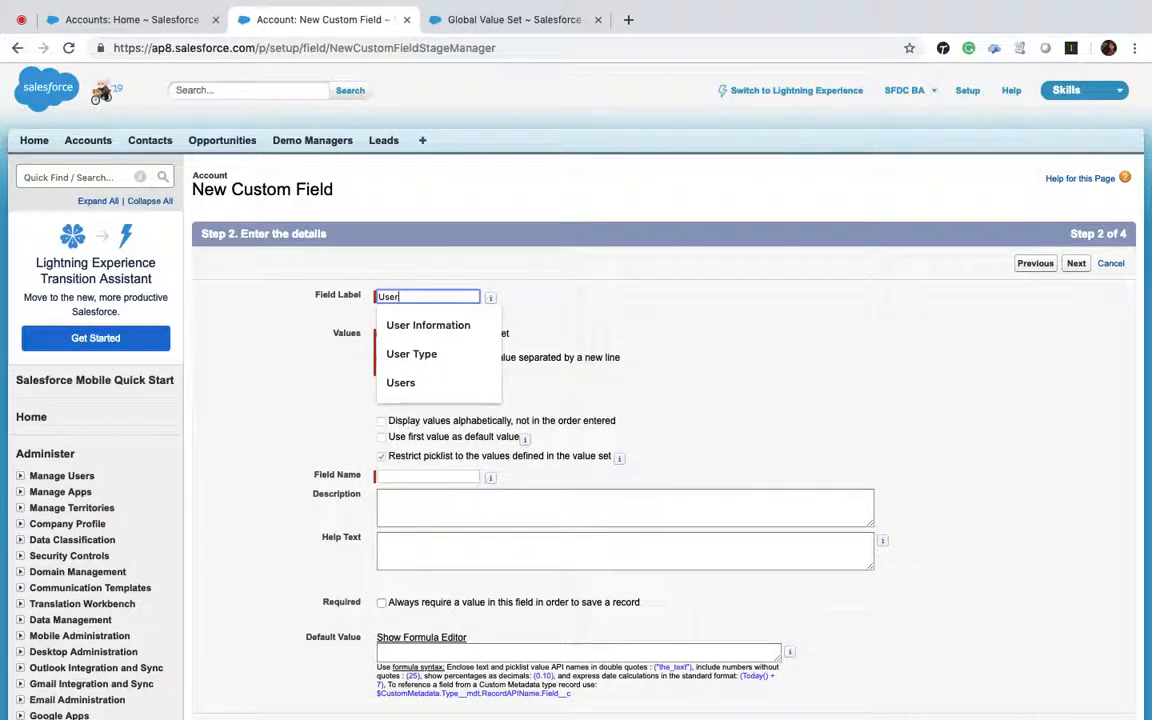
click(637, 289)
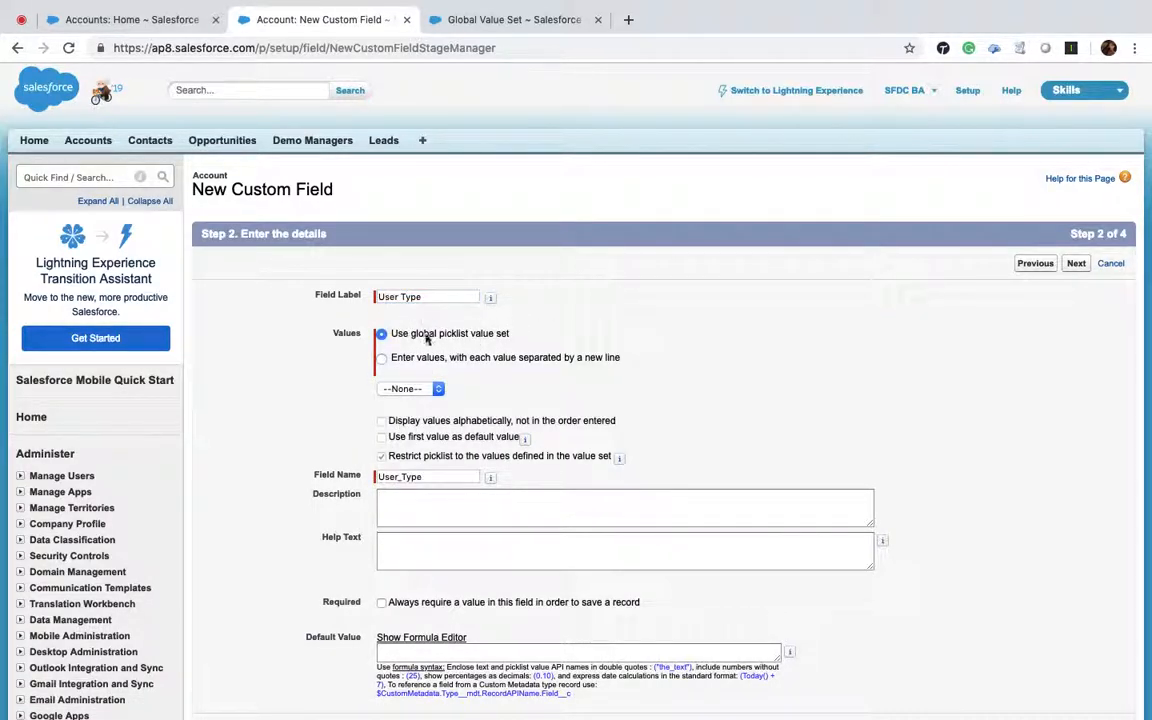
click(408, 388)
click(422, 406)
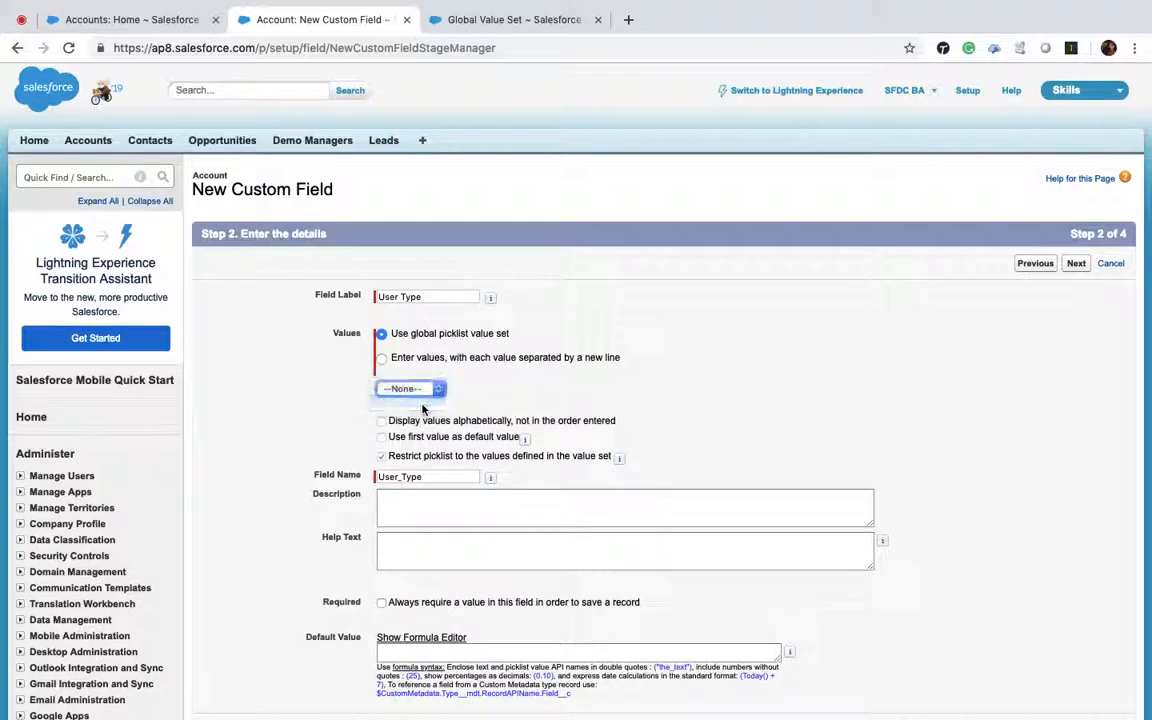
scroll(630, 411, down, 3)
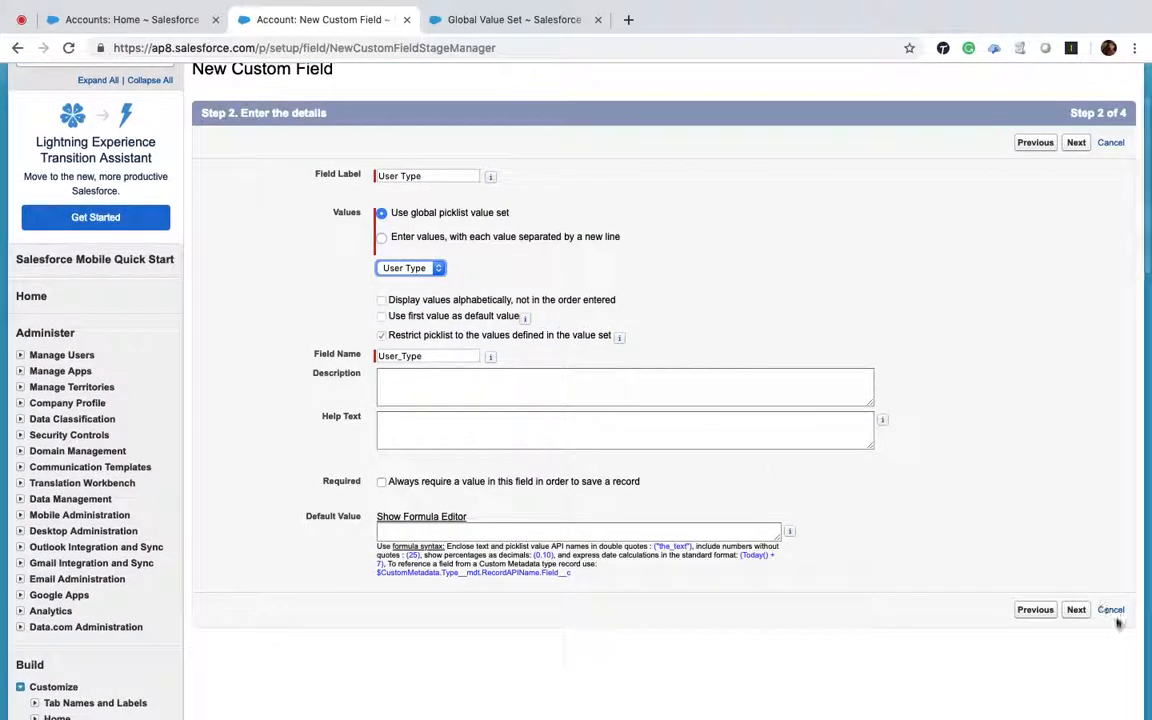
click(1076, 611)
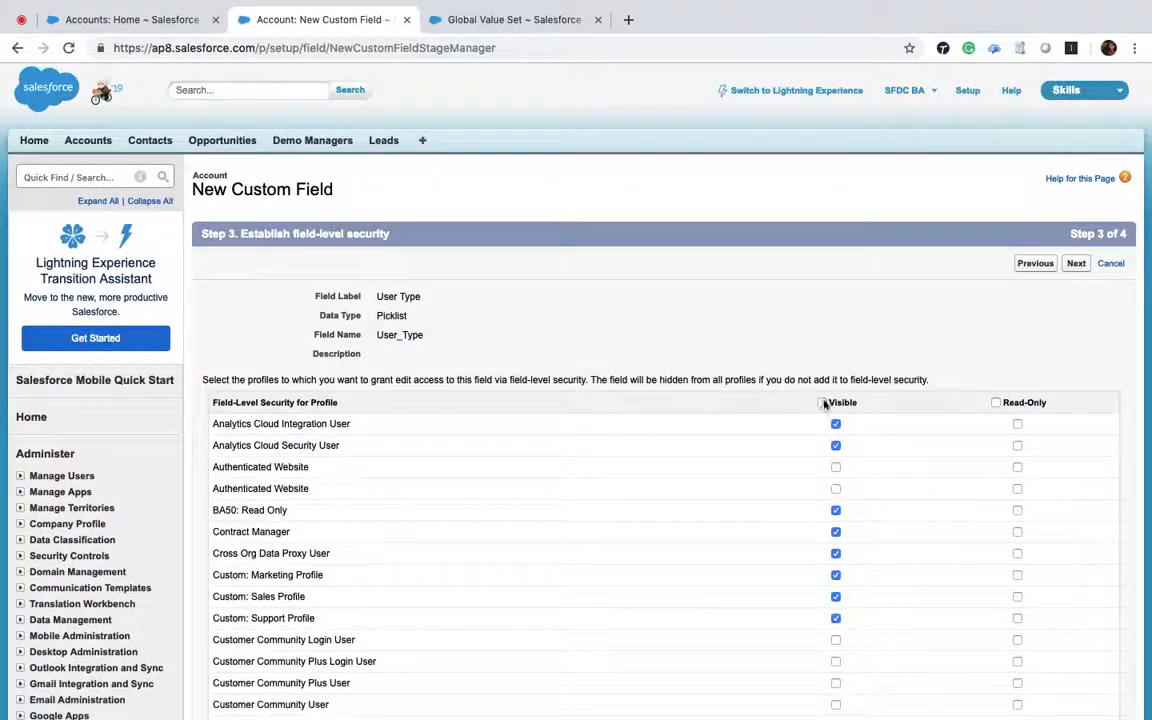
Step: Make the field visible to all profiles and save it on all Account page layouts
click(822, 403)
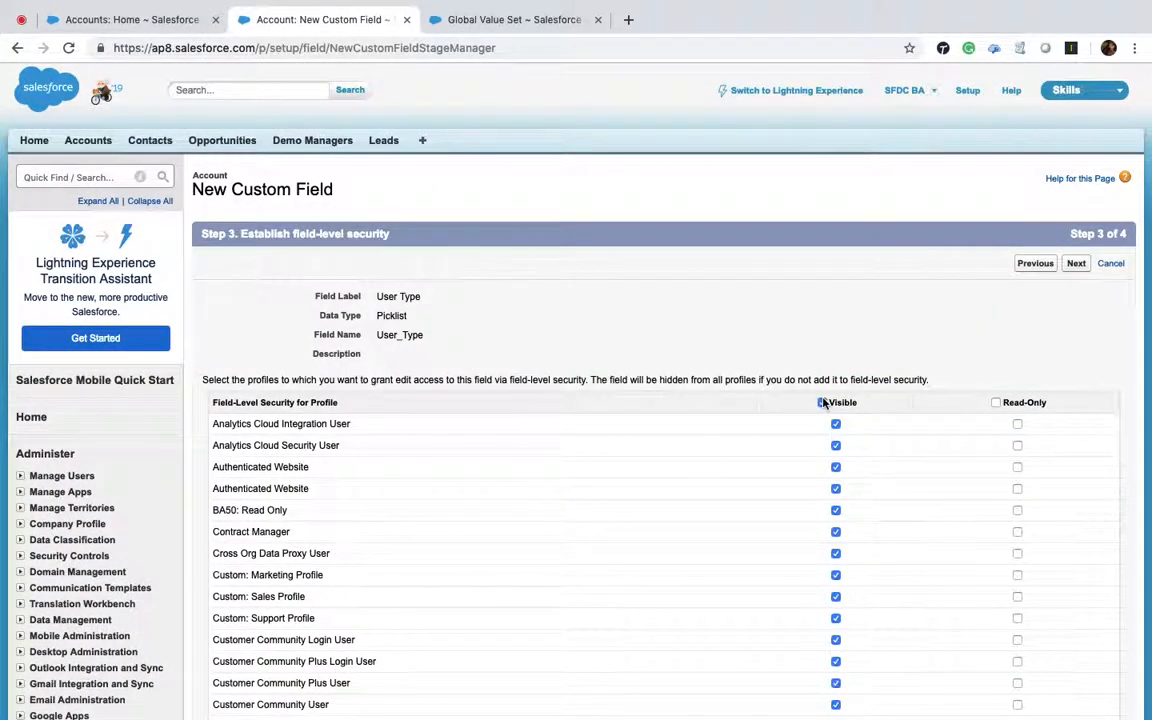
click(1076, 263)
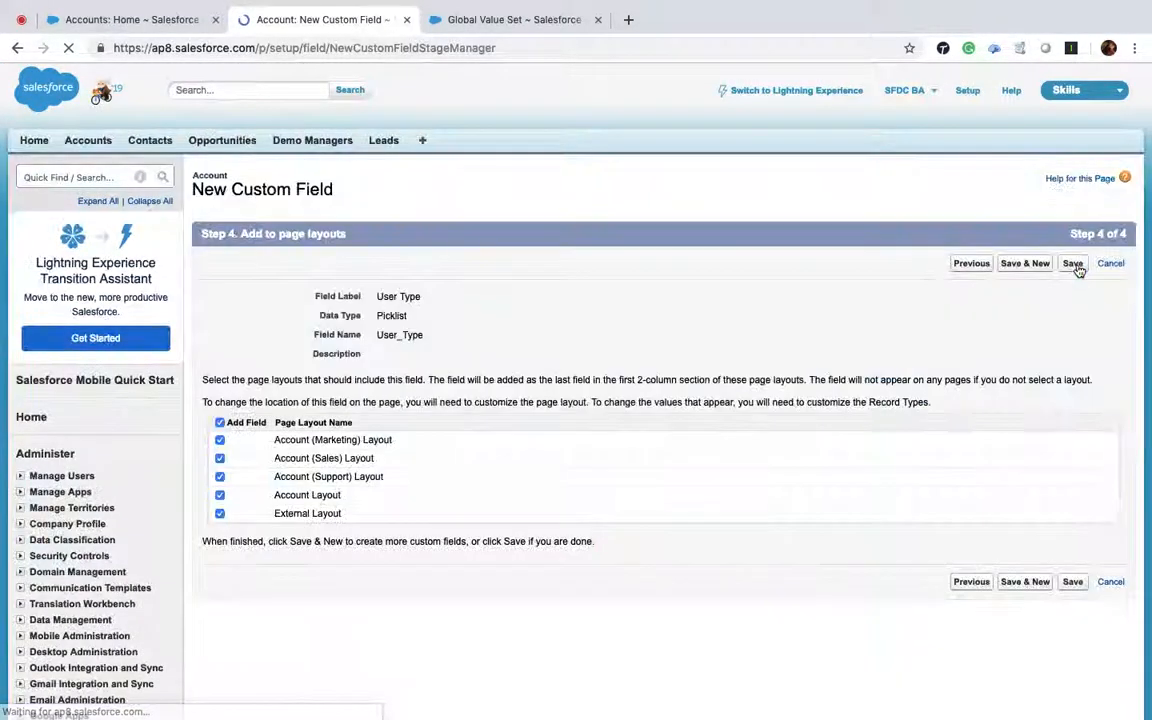
click(1073, 265)
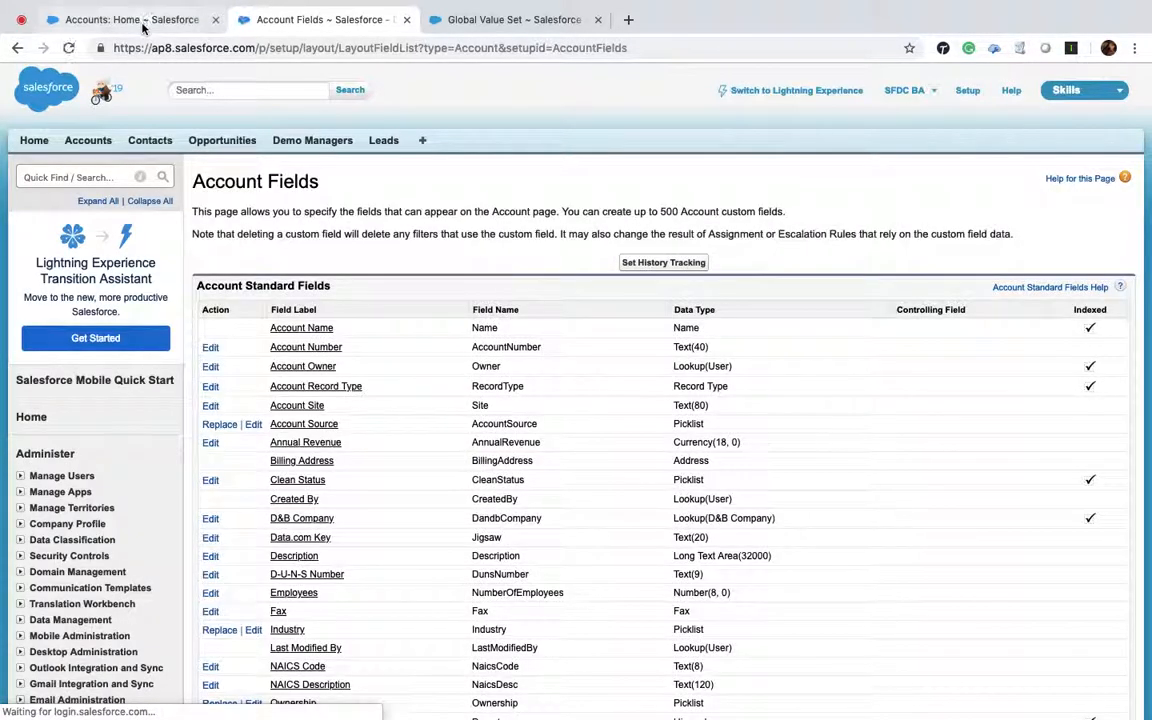
Step: Open the pragim account and check the choices offered in its User Type field
click(130, 19)
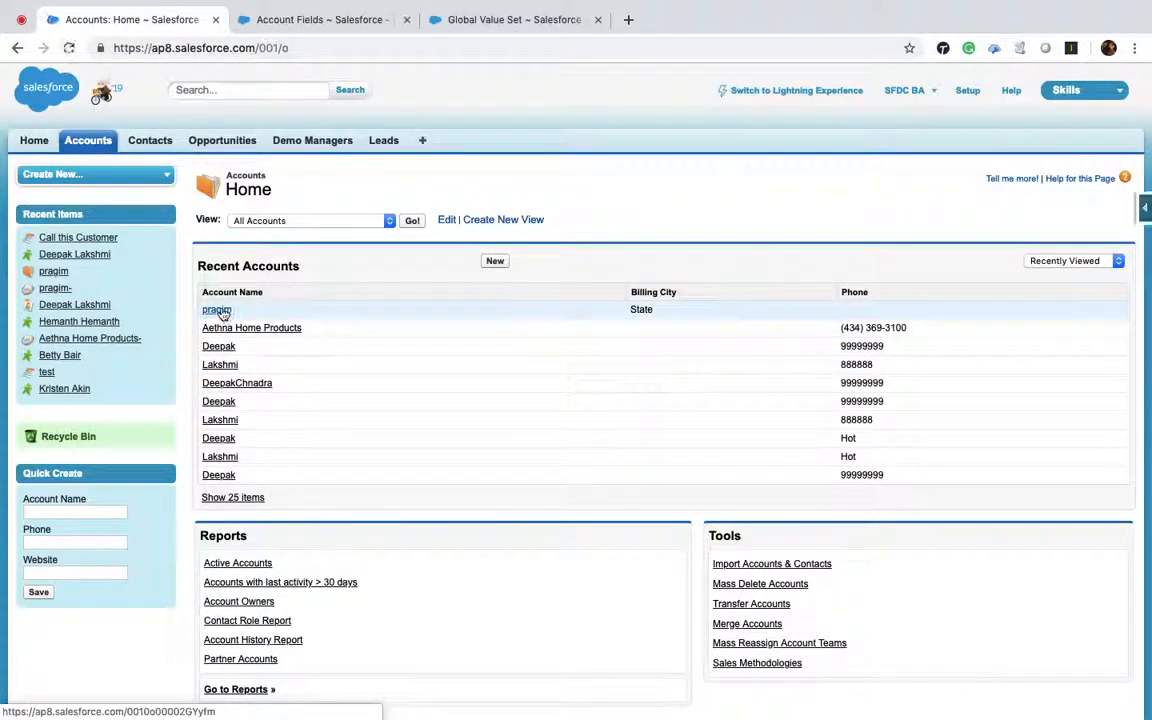
click(217, 310)
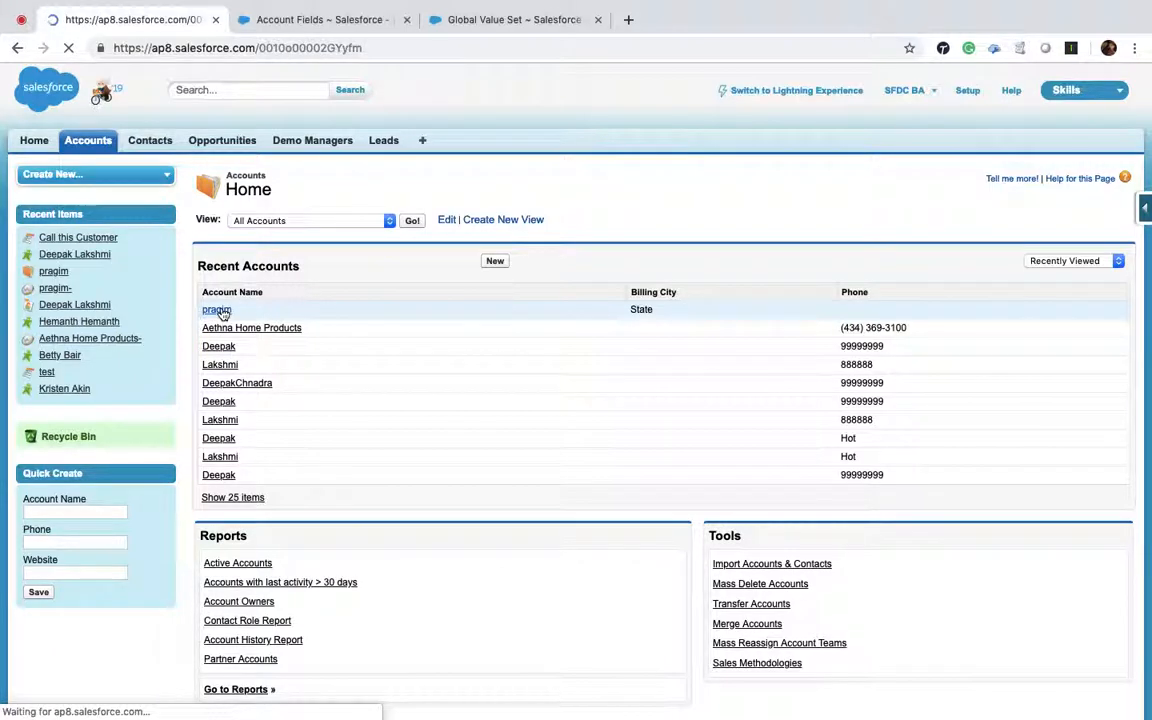
scroll(386, 489, down, 1)
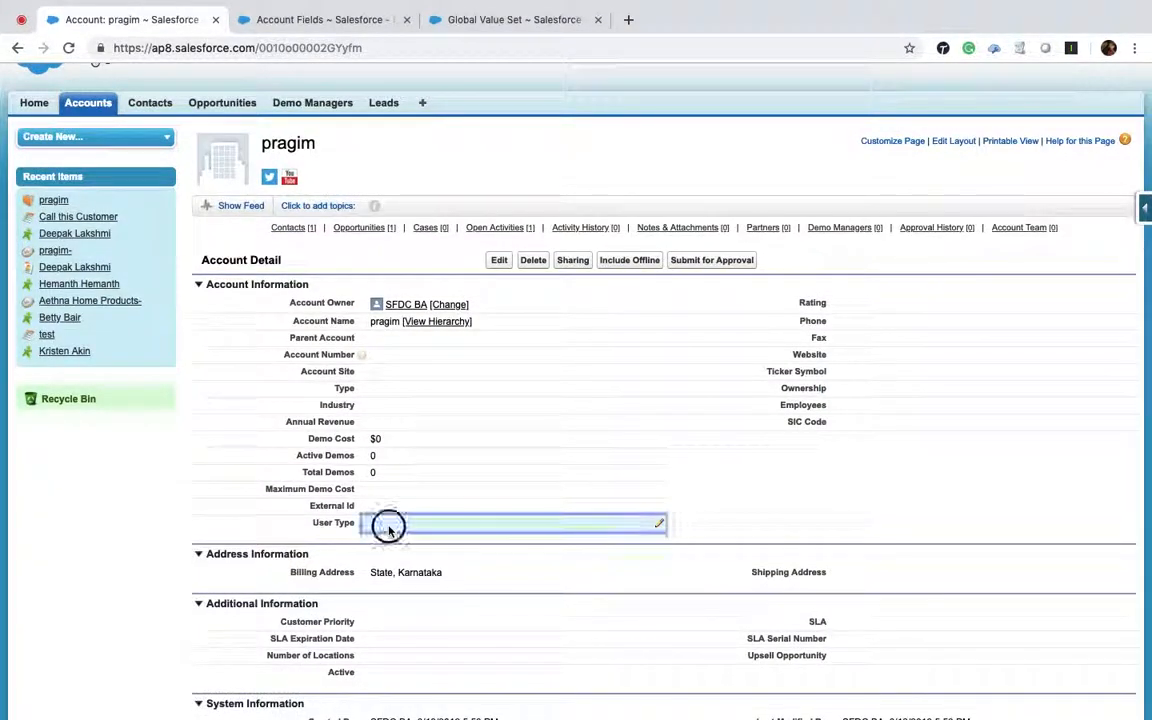
double_click(389, 530)
click(395, 525)
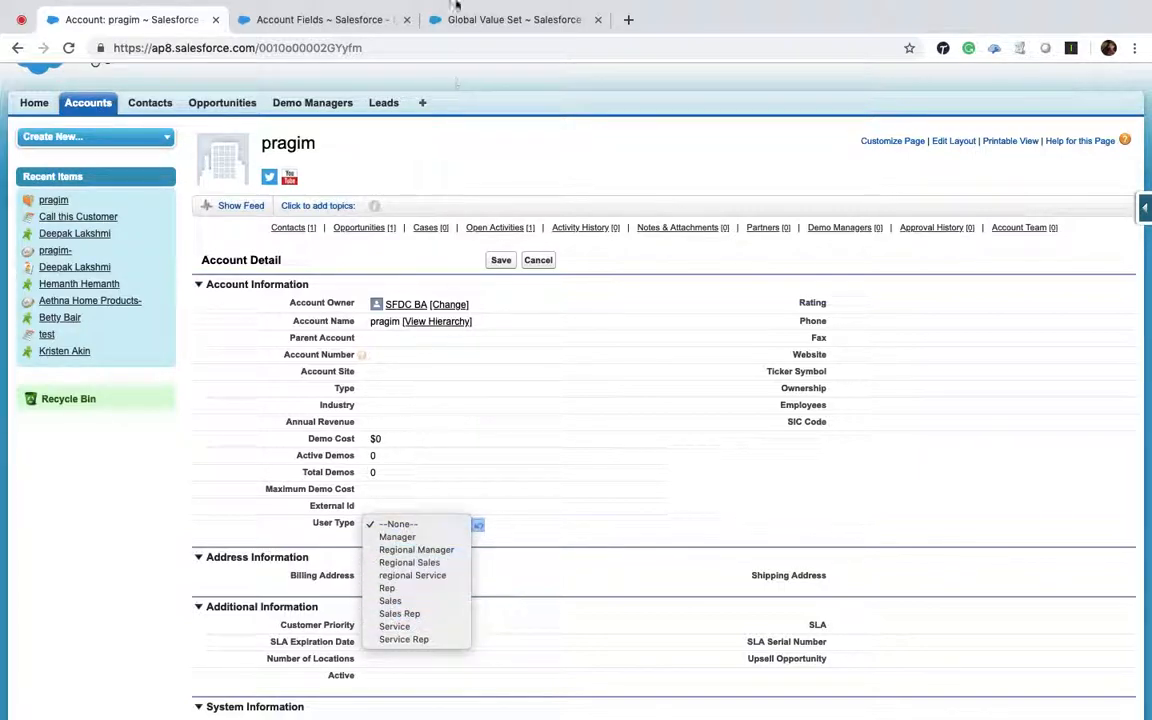
Step: Add the value "Executive Sales" to the User Type global value set and to all record types using it, and save
click(487, 22)
click(487, 22)
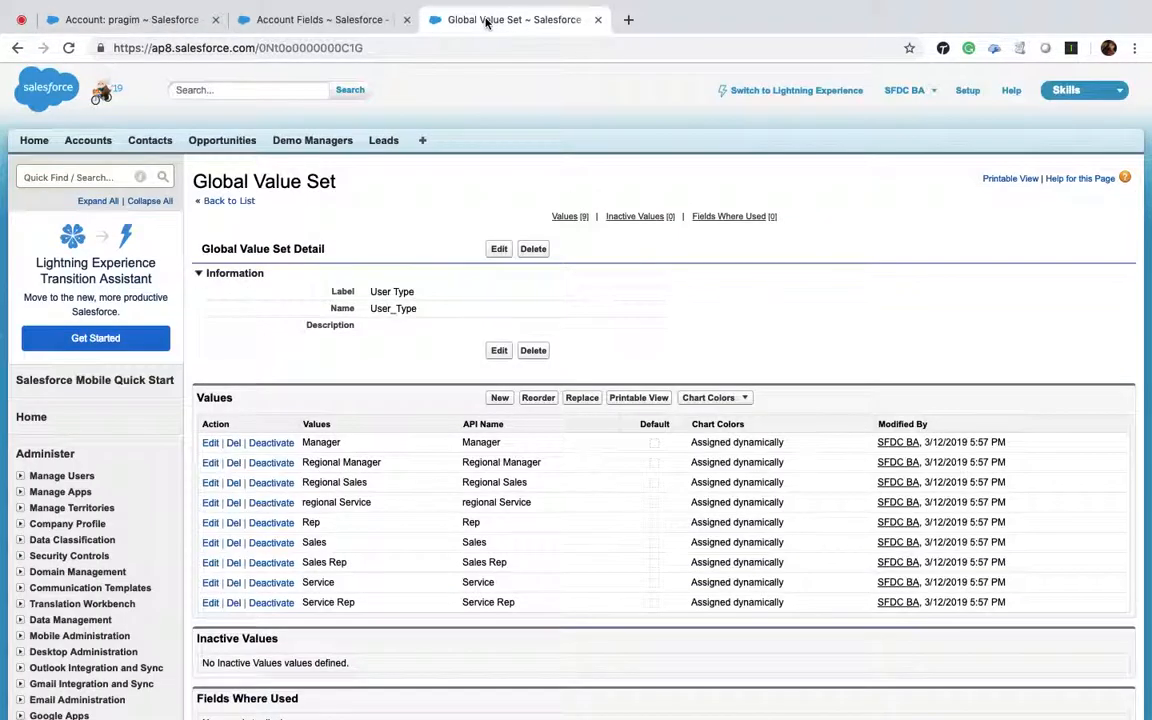
click(500, 398)
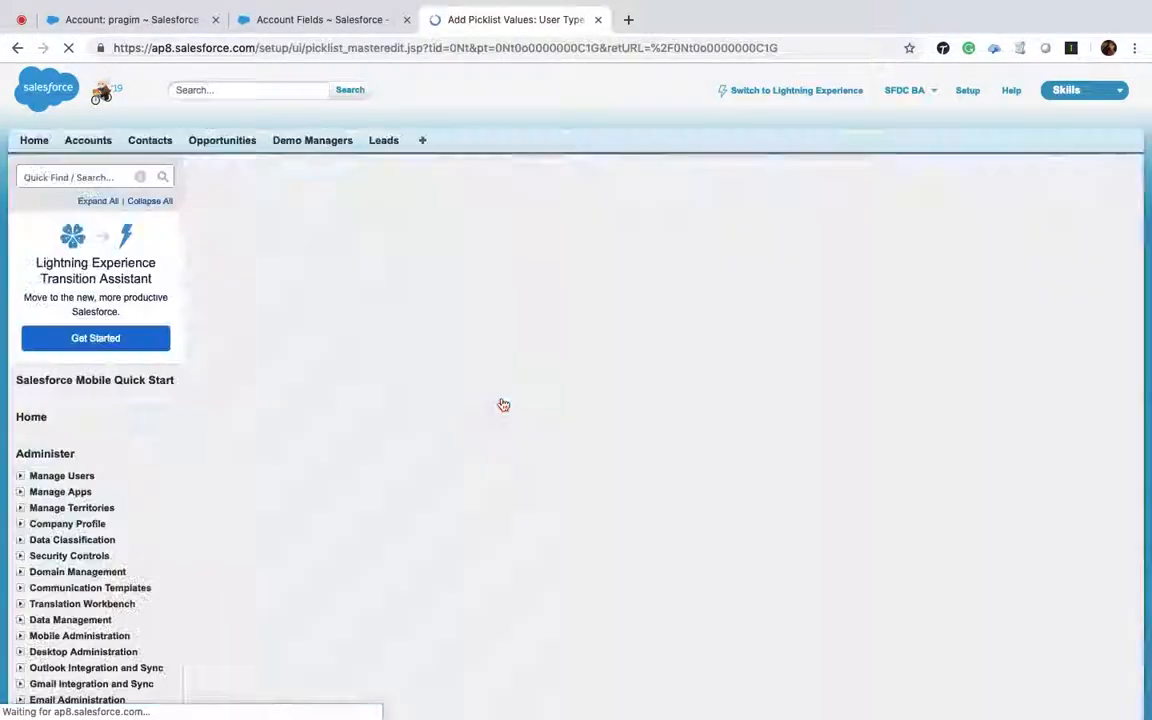
text(Ex)
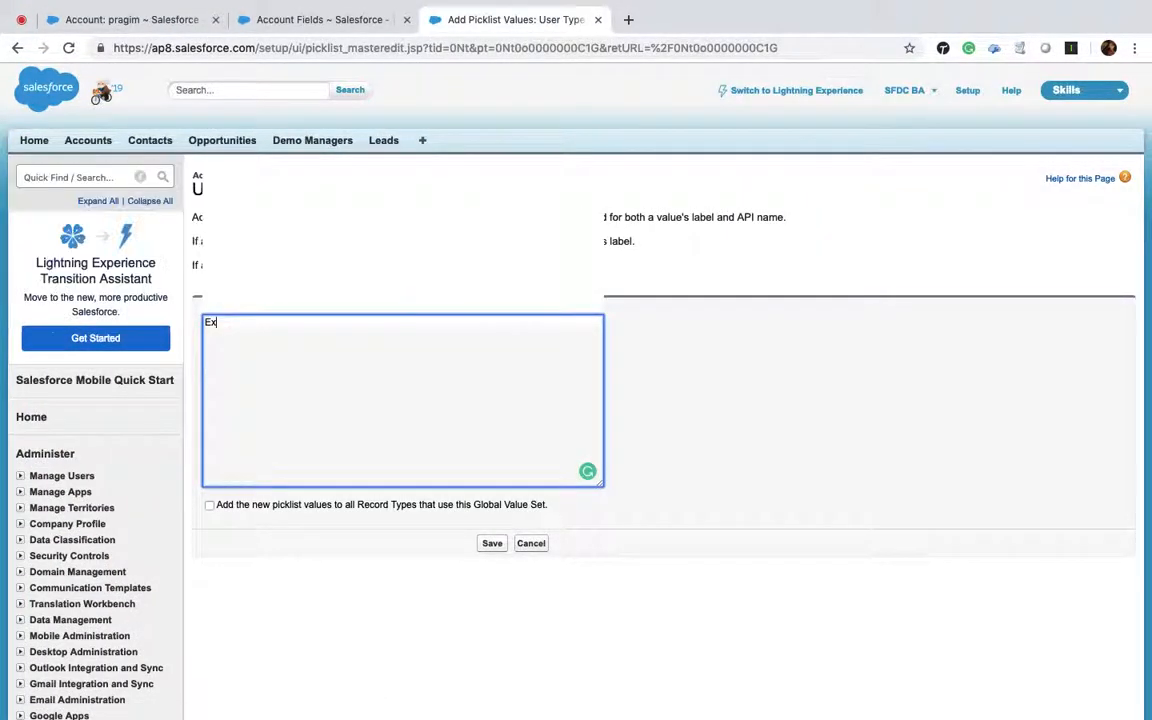
text(ecutive Sales)
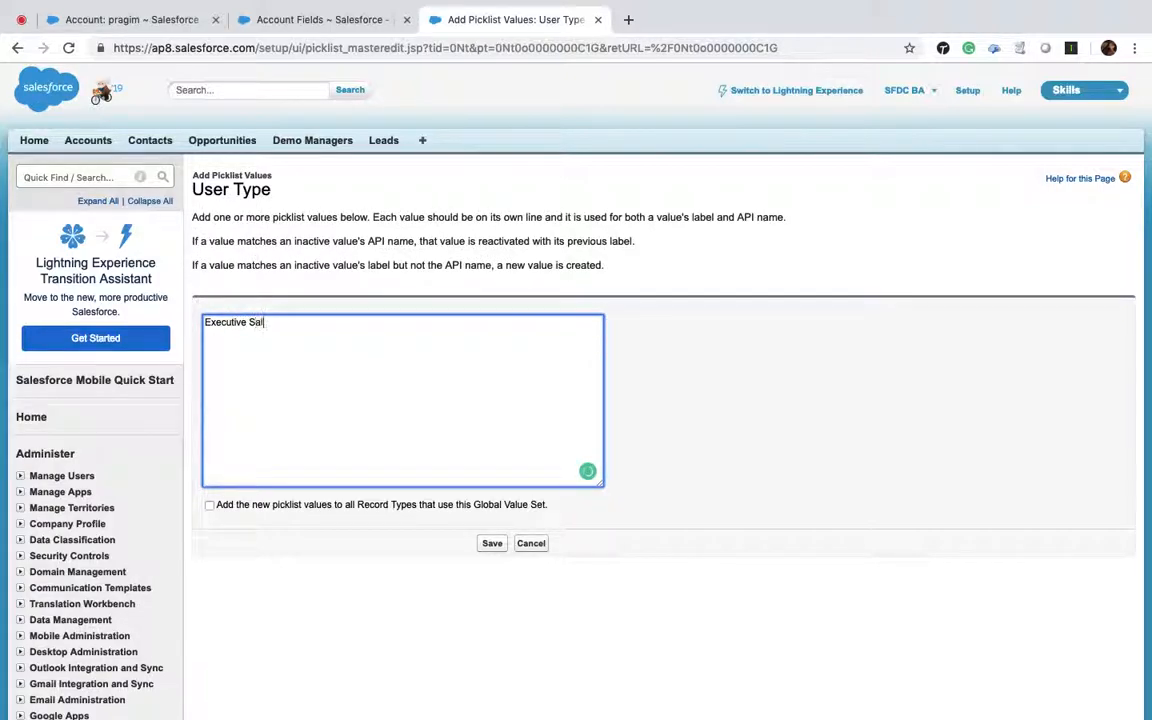
click(209, 505)
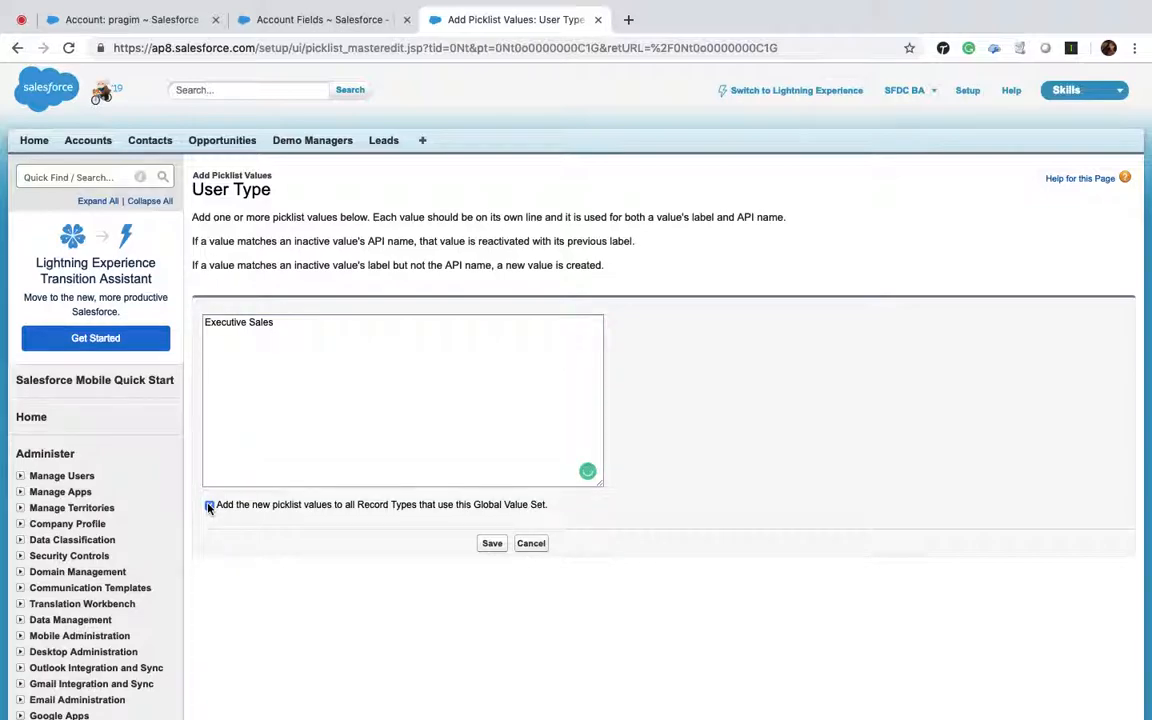
click(491, 544)
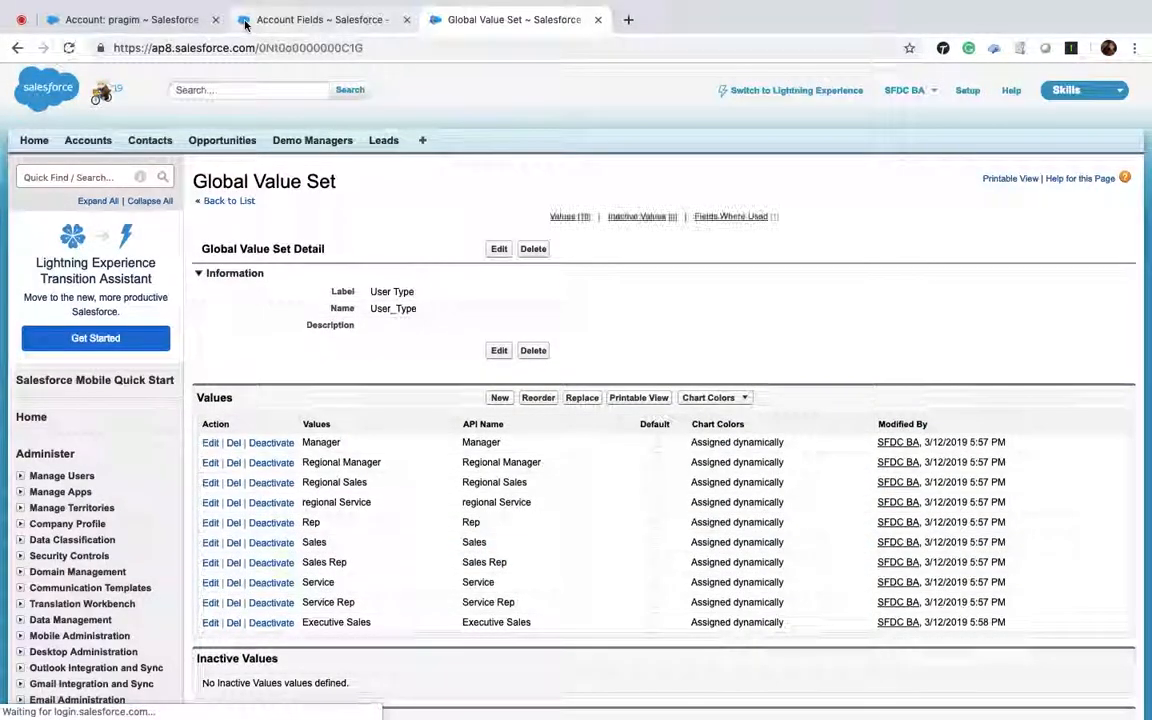
Step: Reload the pragim account and check its User Type choices for Executive Sales
click(248, 22)
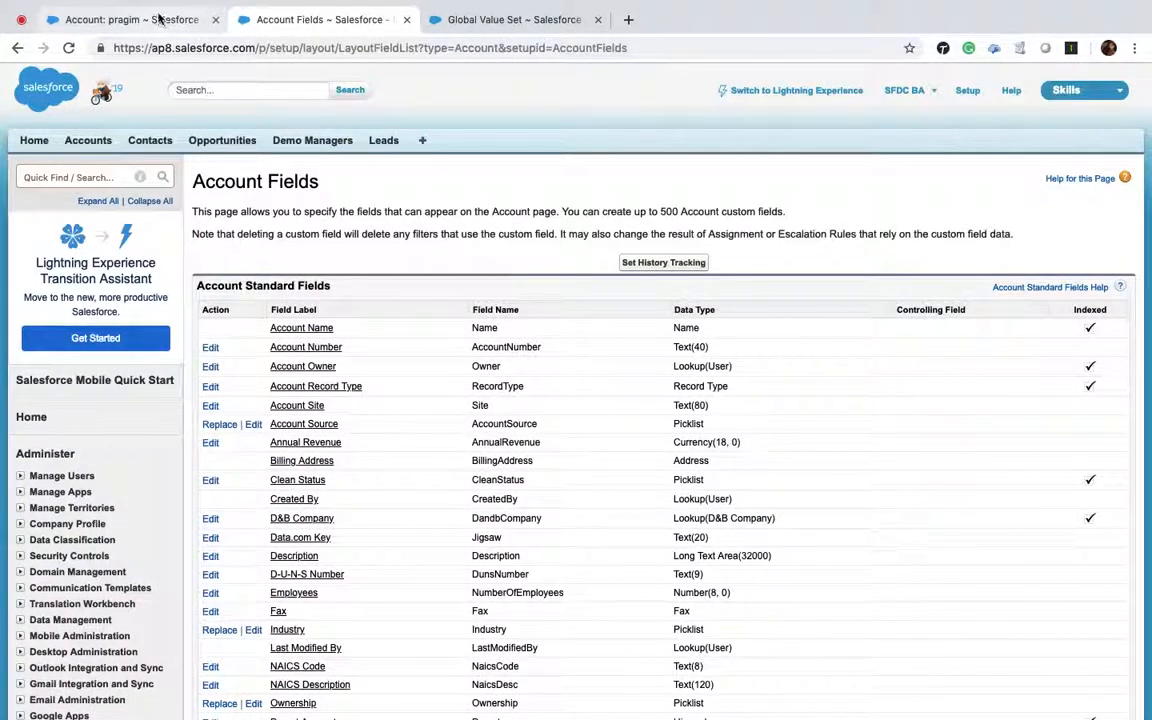
click(125, 19)
click(69, 48)
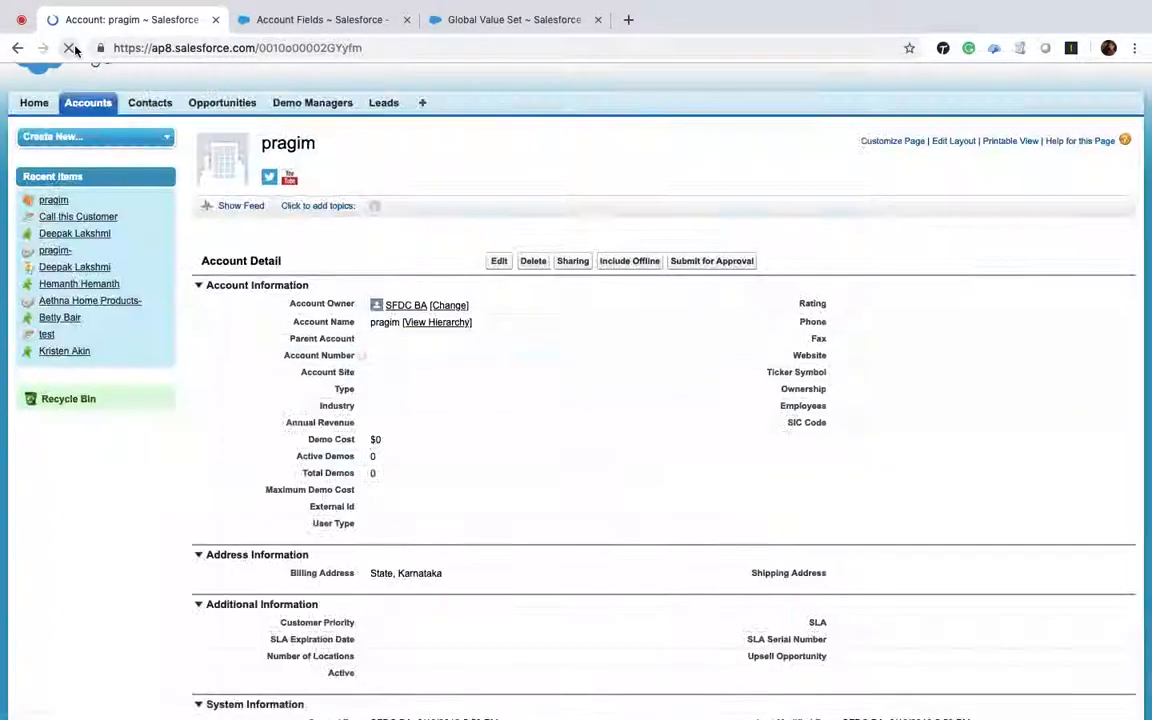
double_click(383, 527)
click(383, 524)
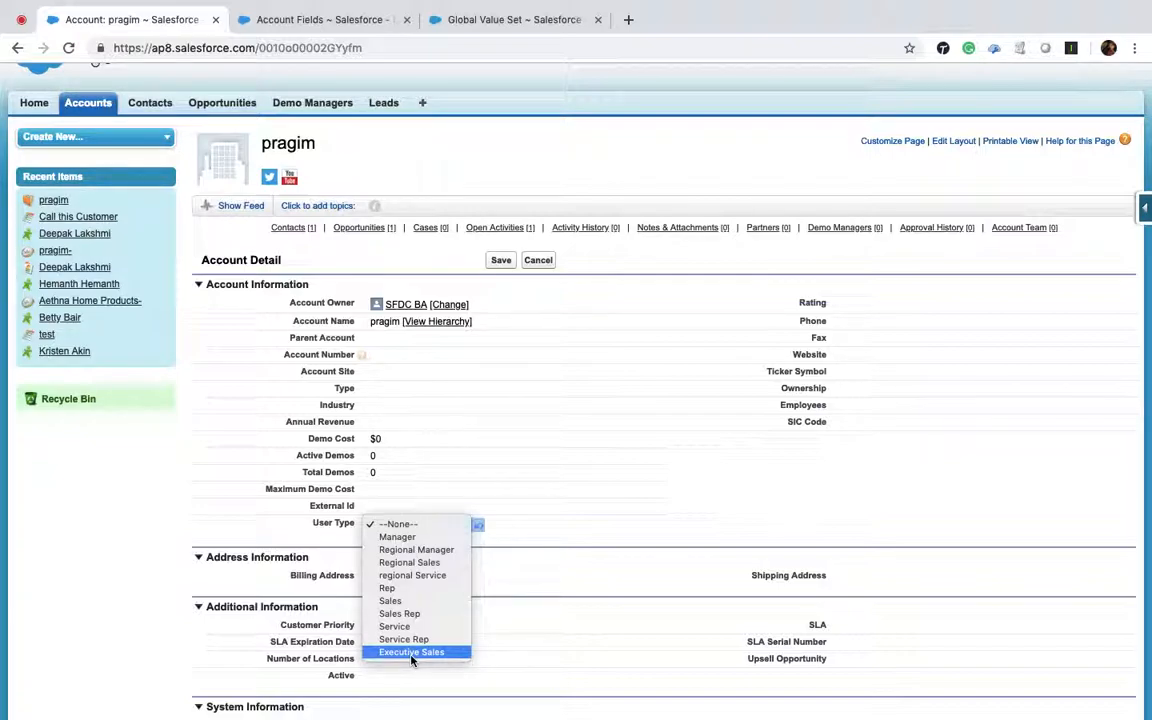
click(168, 537)
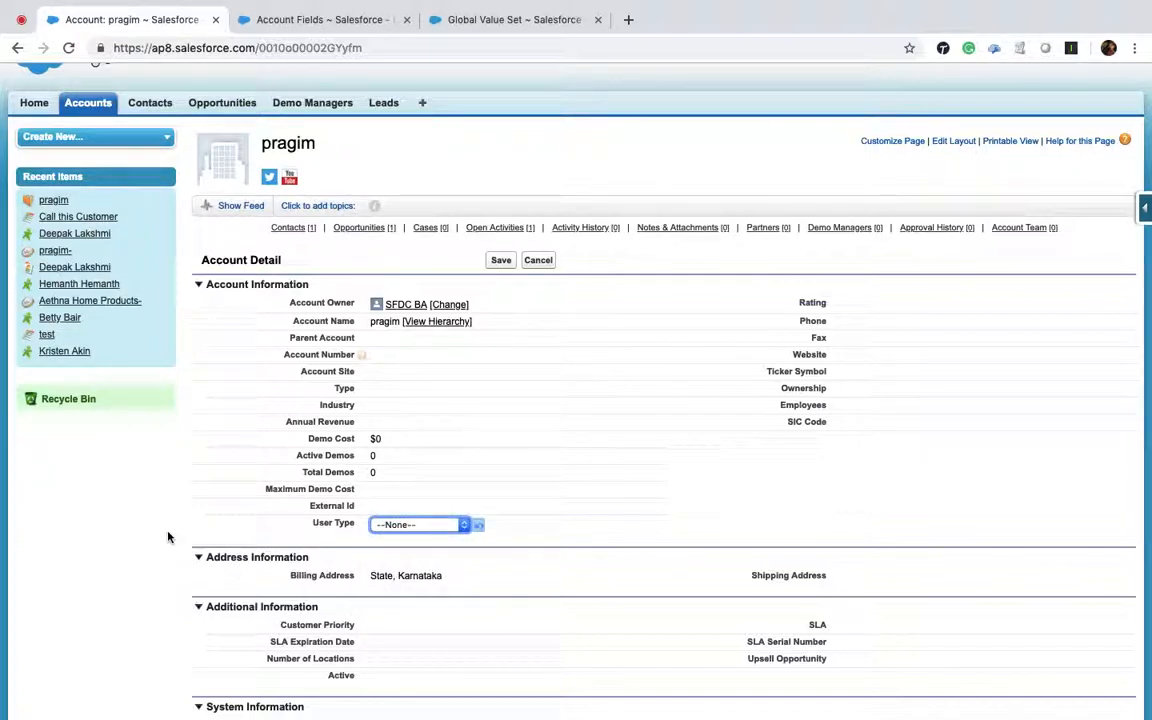
Step: Open the Setup home page and close the Account Fields and Global Value Set browser tabs
scroll(442, 386, up, 2)
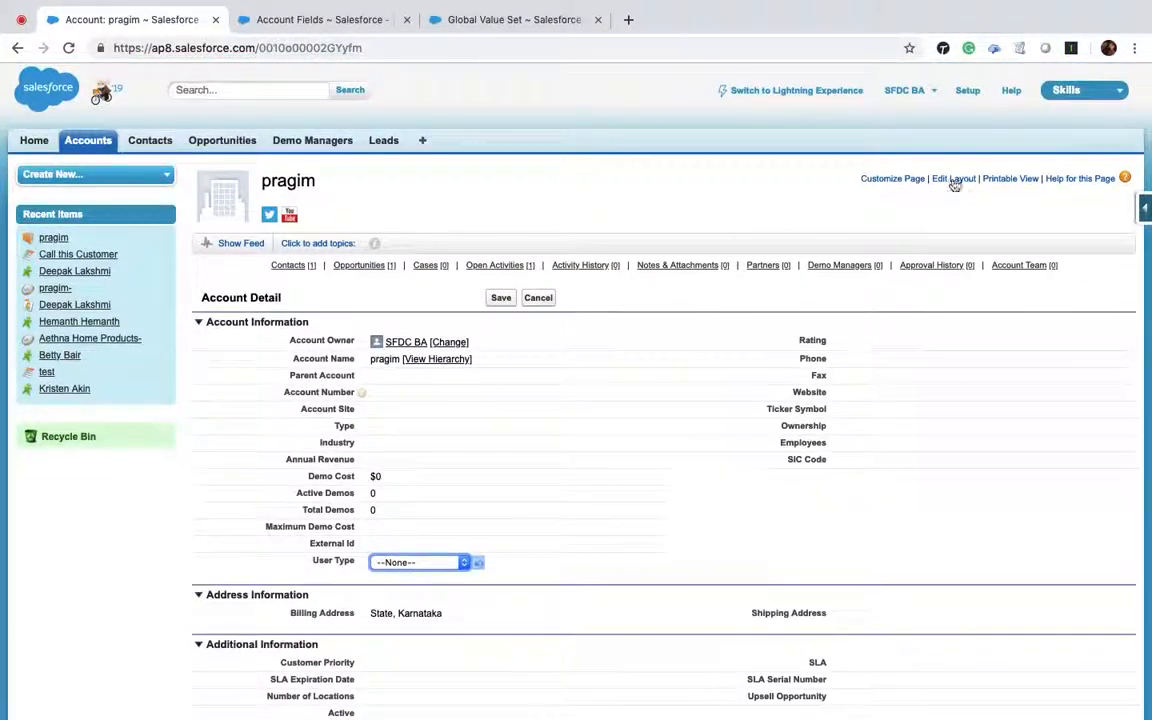
click(972, 96)
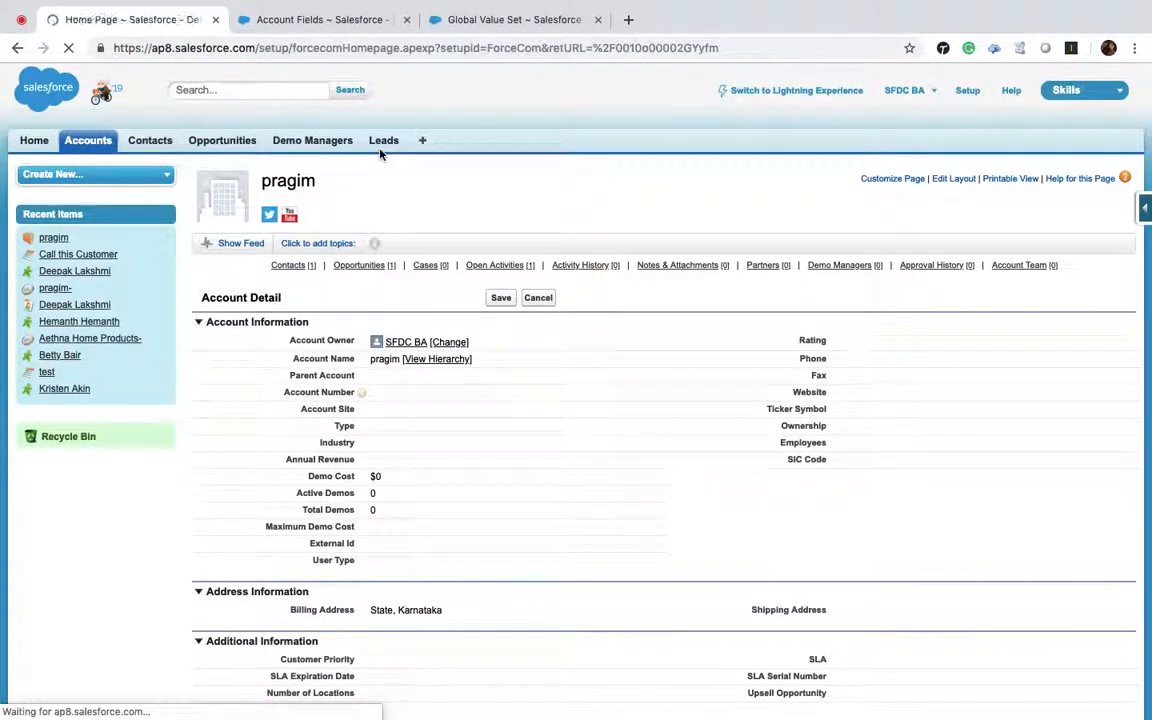
scroll(105, 381, down, 5)
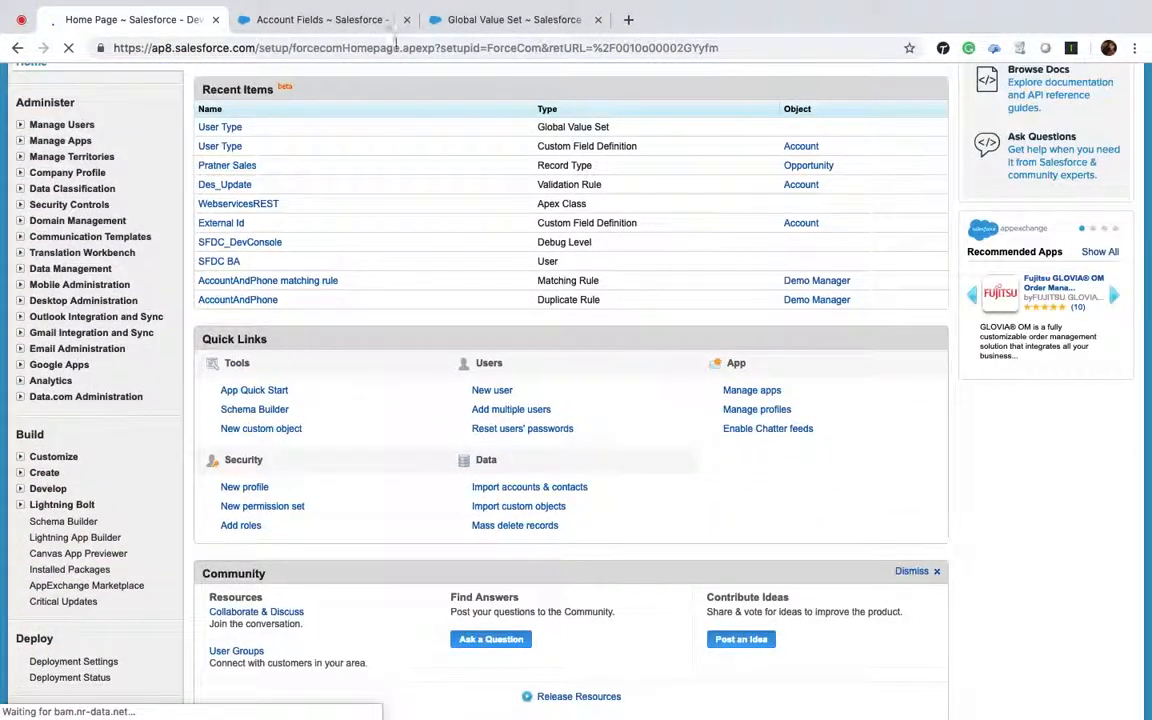
click(407, 21)
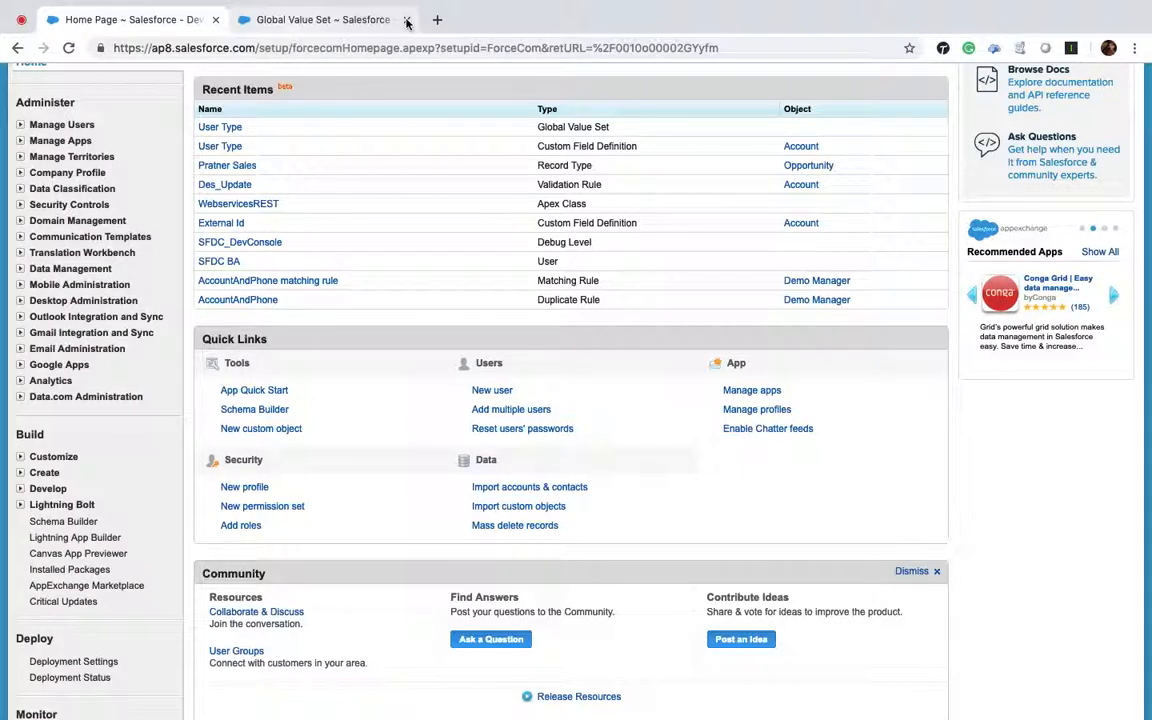
scroll(33, 435, down, 5)
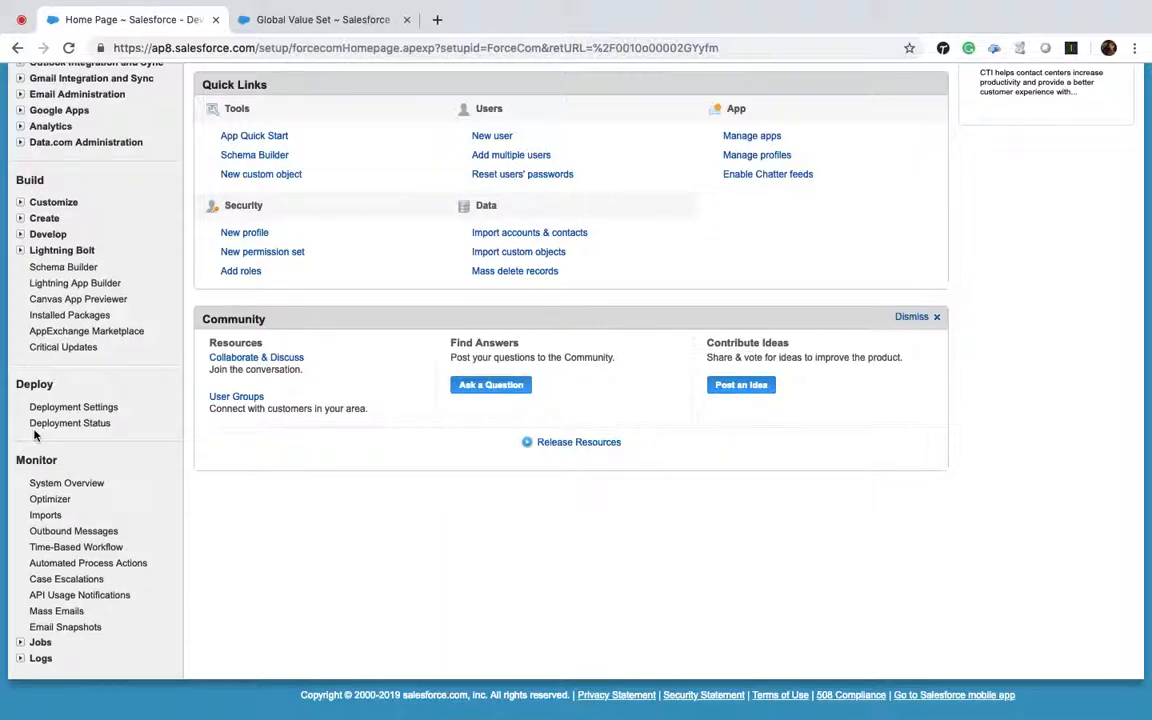
scroll(33, 435, up, 10)
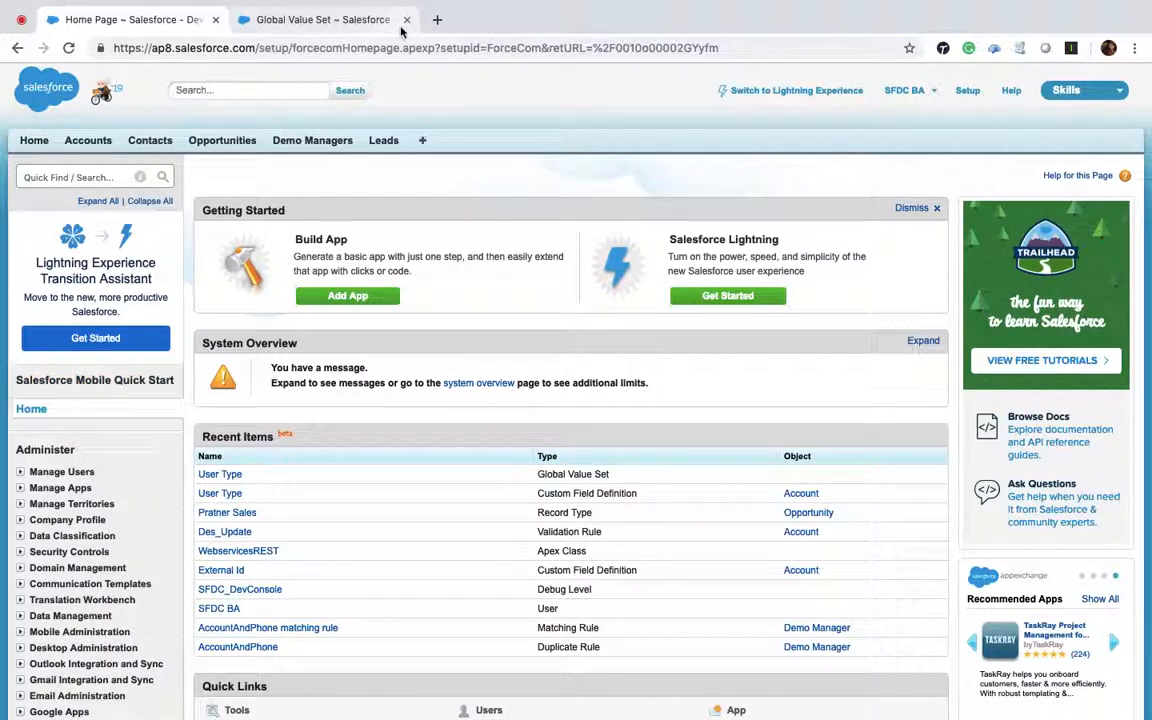
click(406, 19)
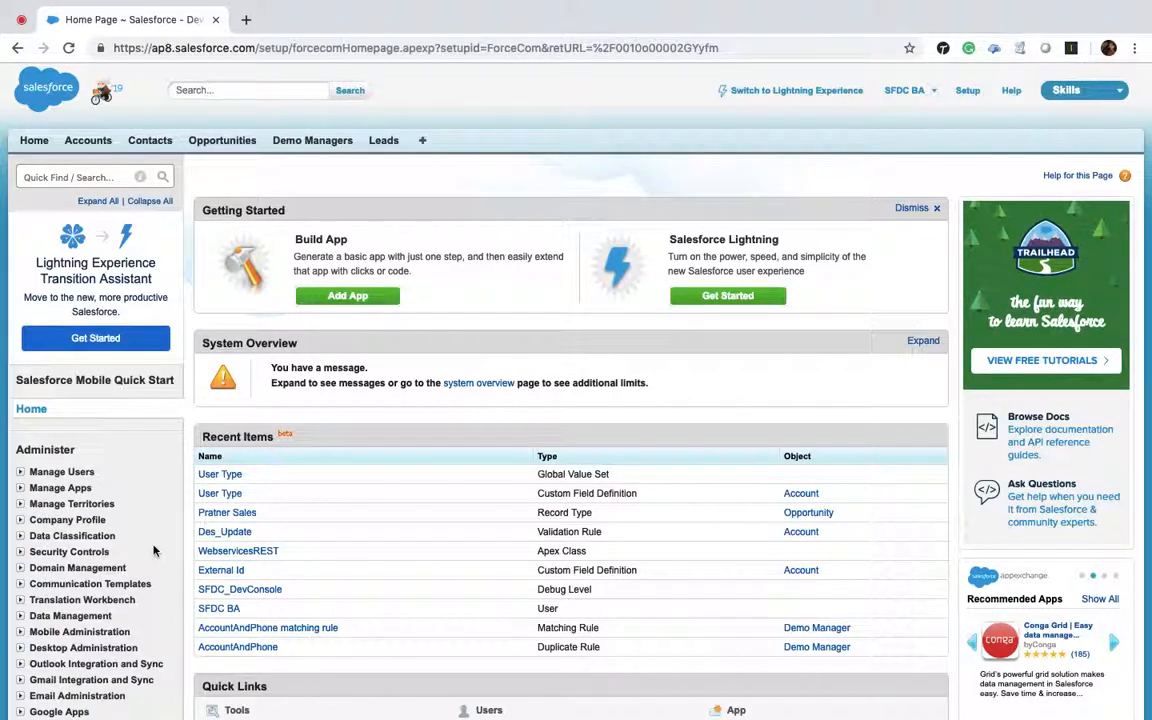
Step: Look through the Setup navigation tree, including the contents of Data Management, Develop and Create
scroll(154, 550, down, 5)
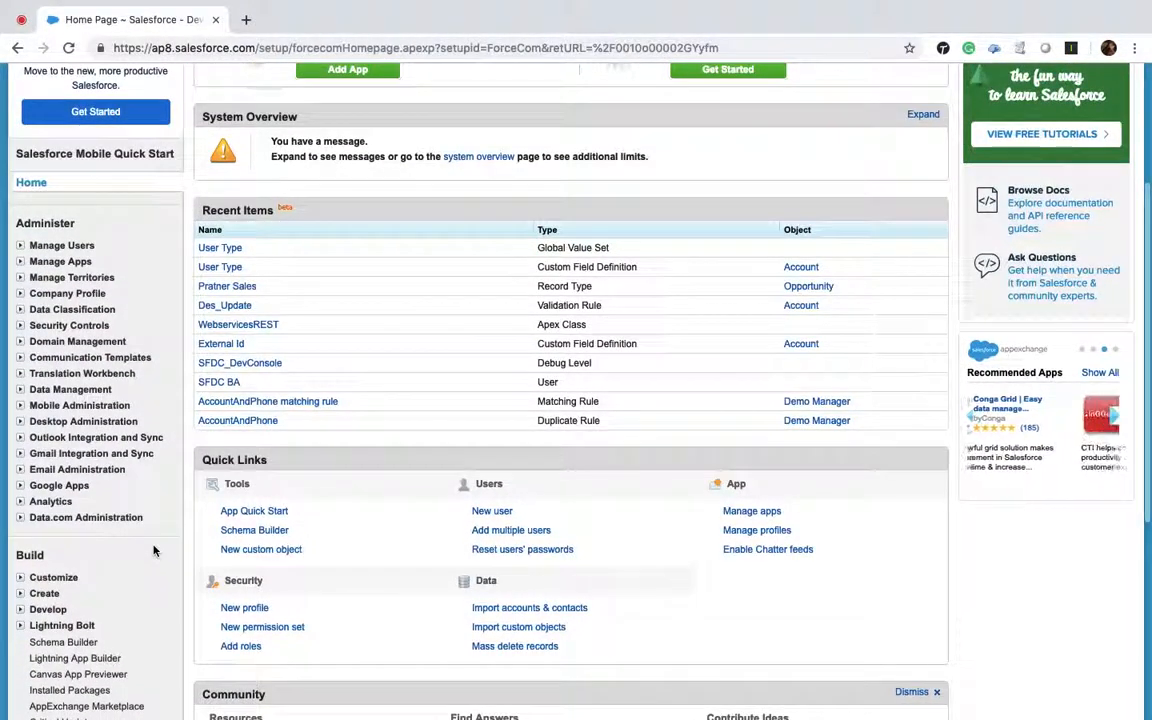
click(20, 390)
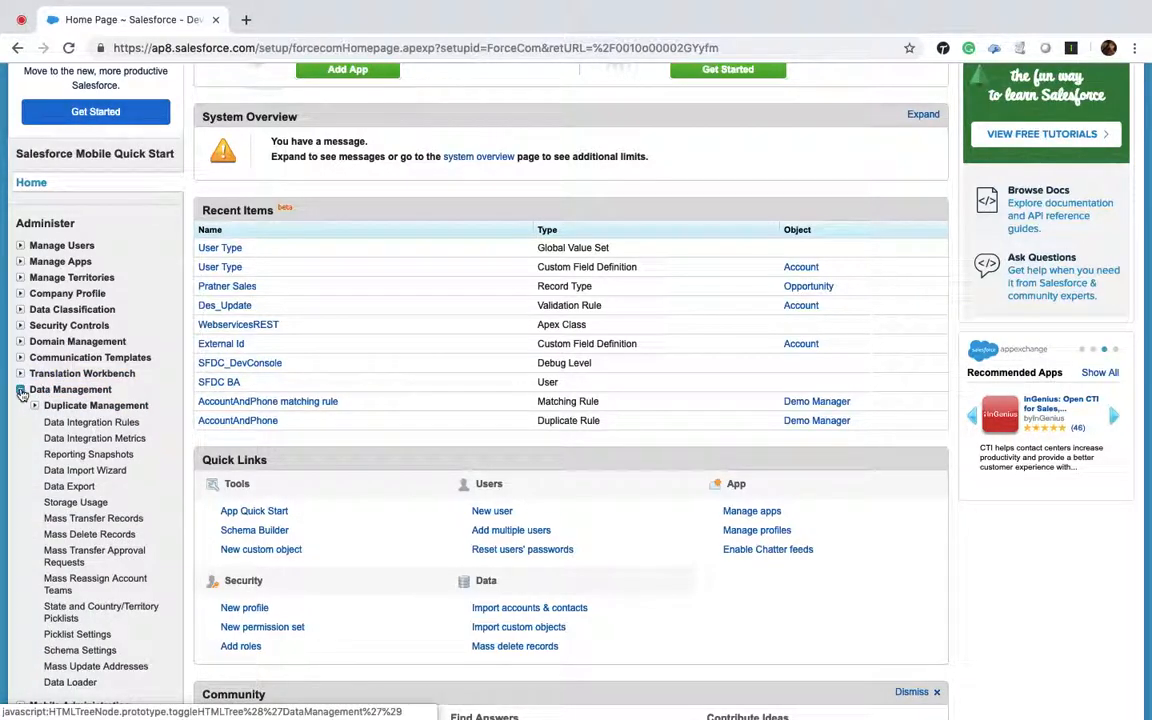
click(20, 390)
scroll(141, 597, down, 5)
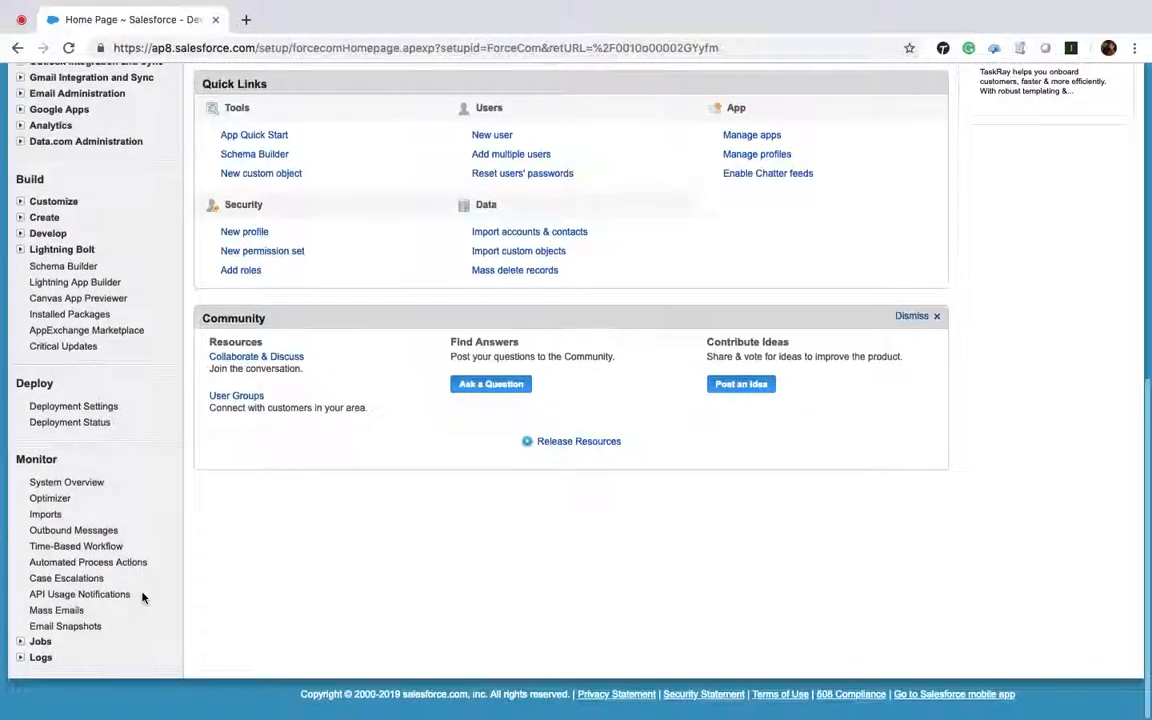
click(20, 235)
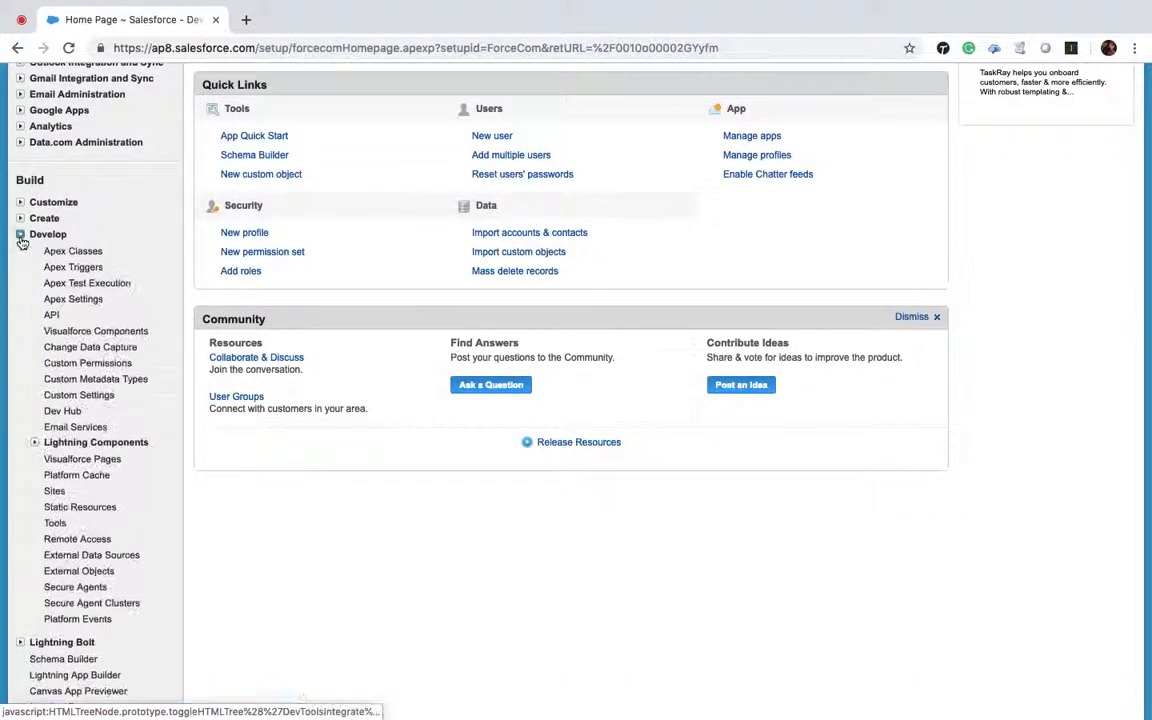
click(20, 218)
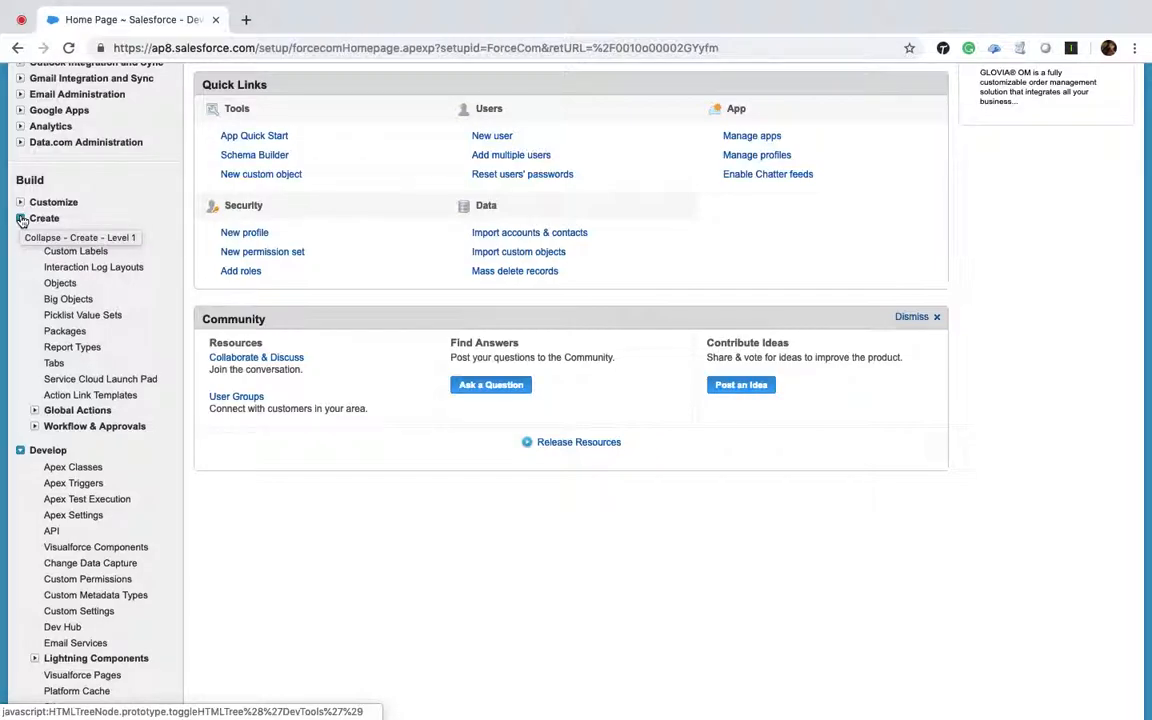
scroll(21, 230, down, 2)
scroll(21, 220, up, 1)
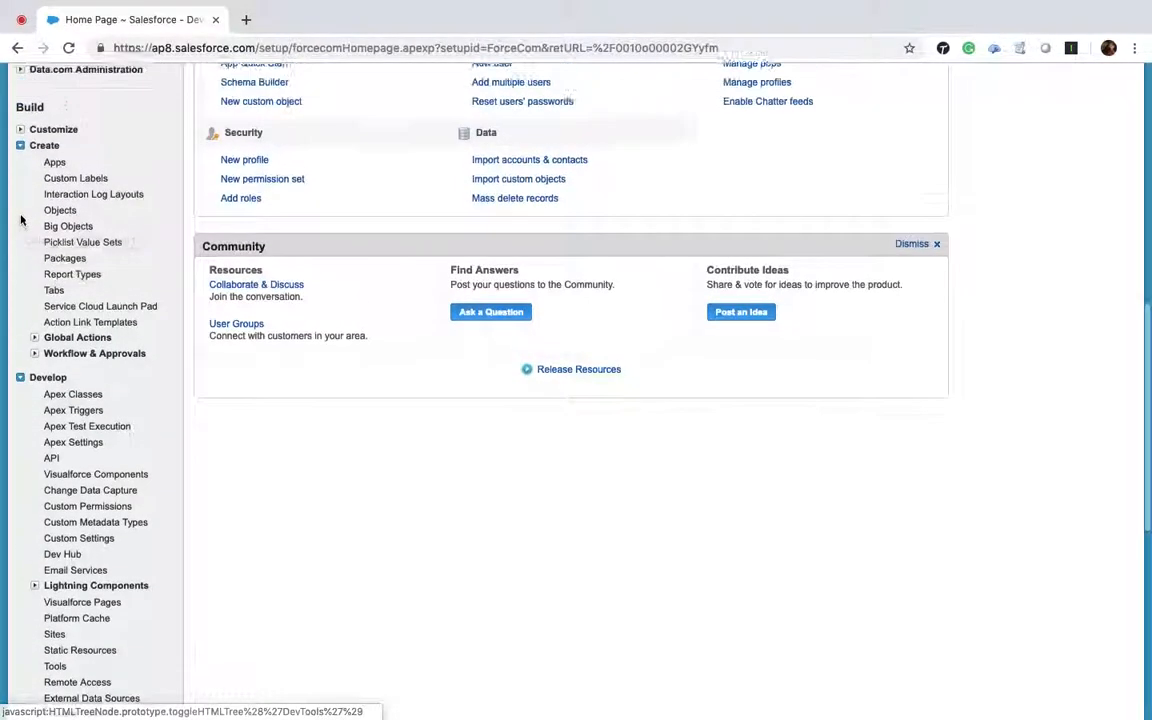
click(21, 167)
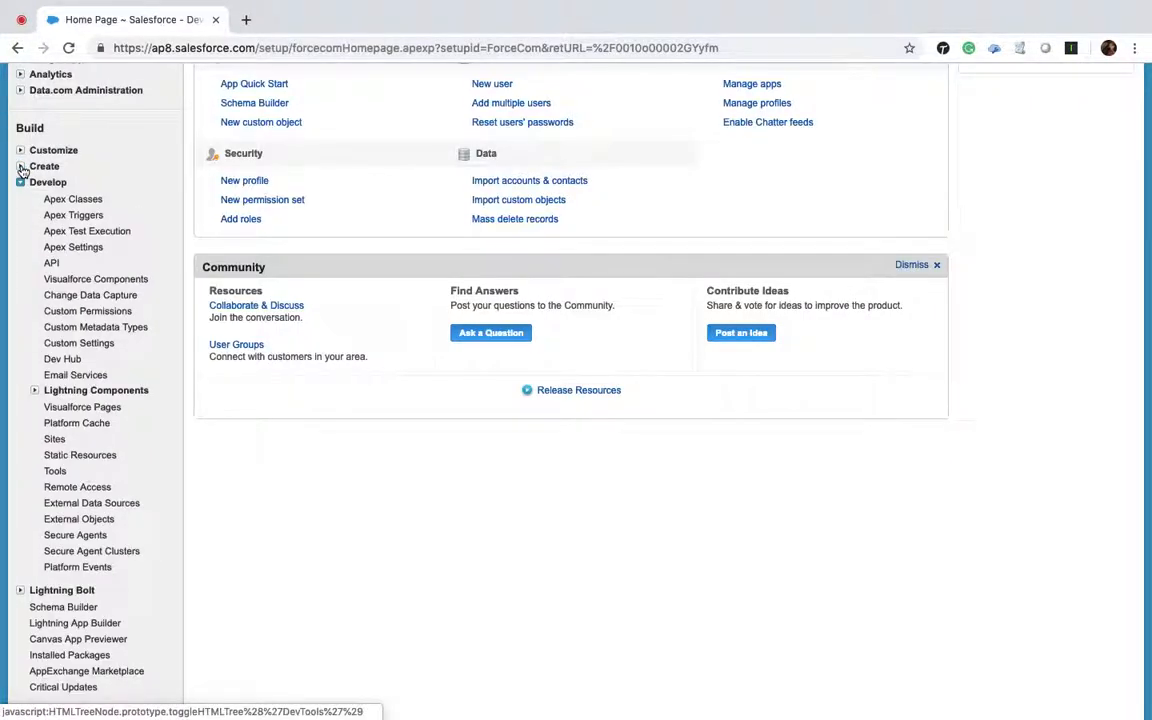
click(20, 182)
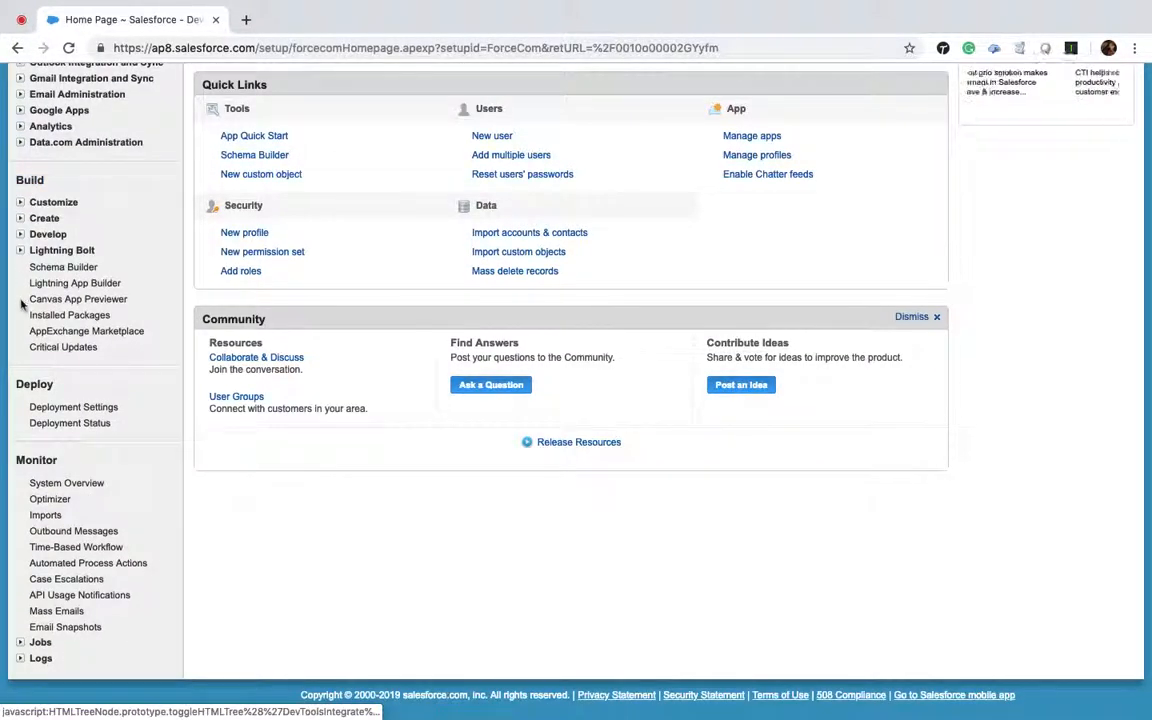
scroll(70, 420, up, 10)
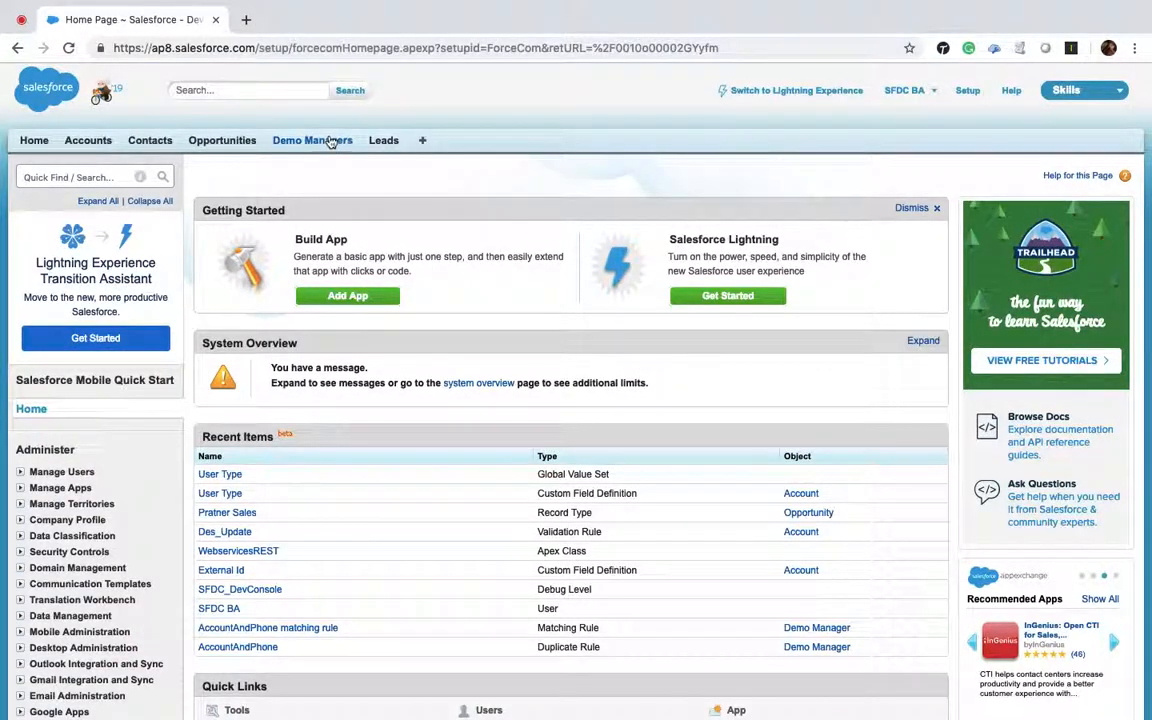
scroll(90, 427, down, 5)
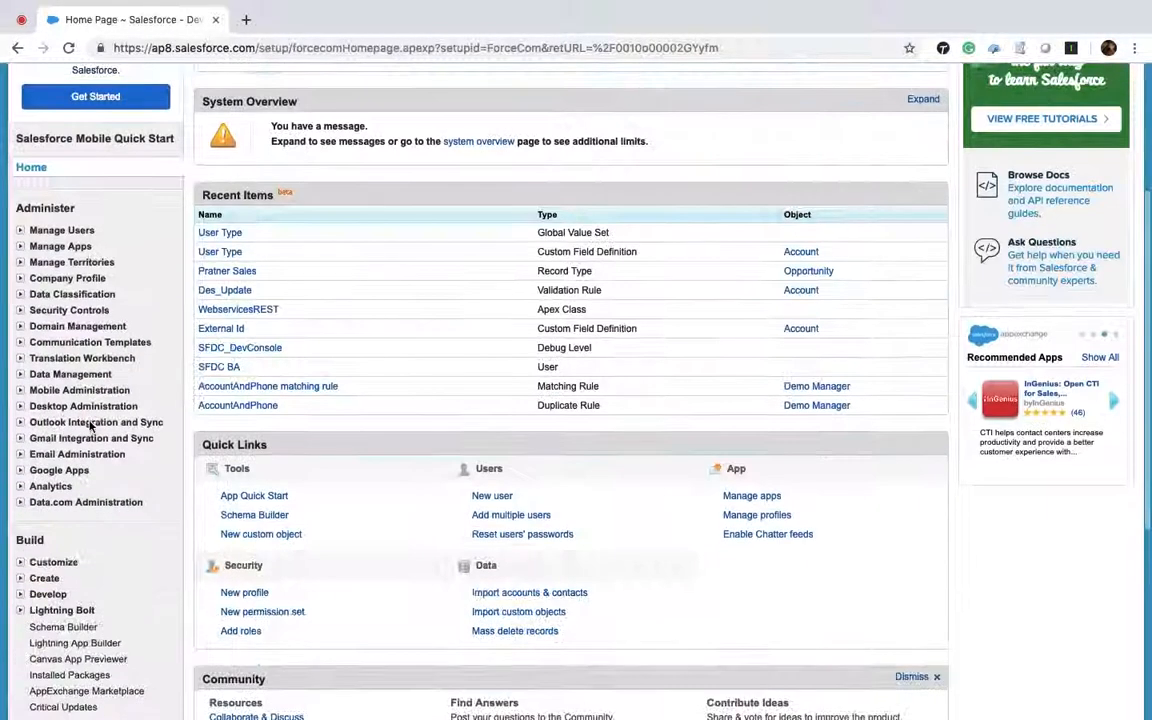
scroll(90, 427, down, 2)
scroll(90, 427, up, 8)
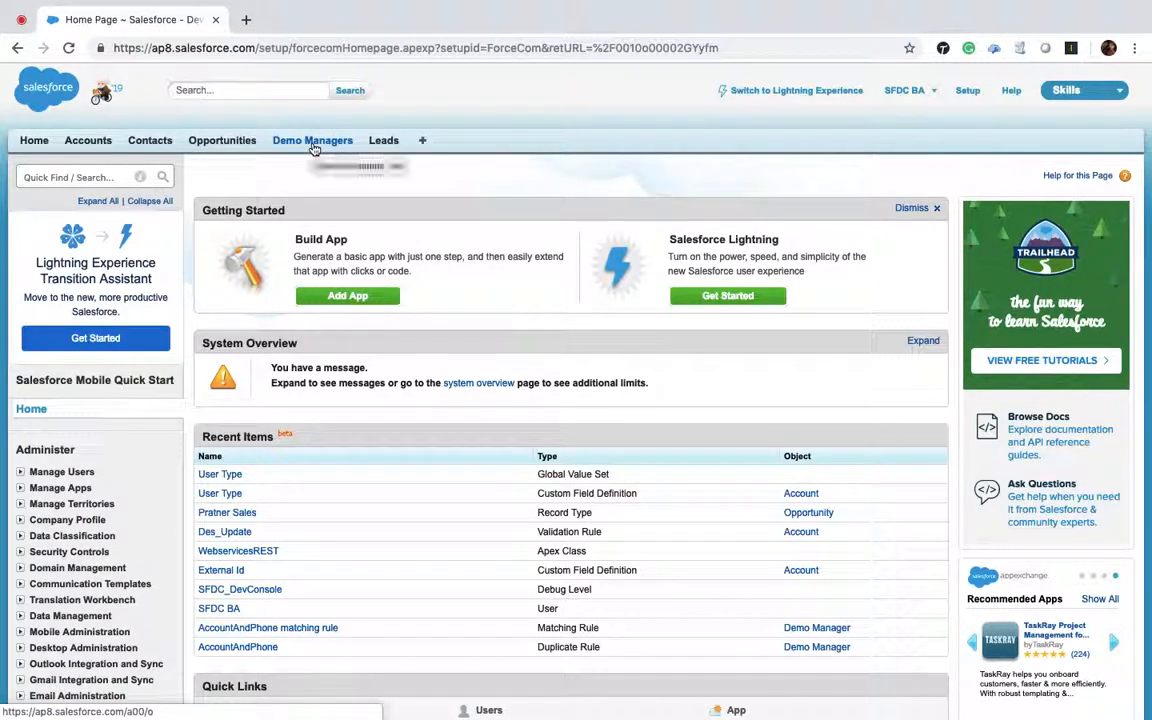
Step: Find Reports in the list of all tabs and add it to the selected tabs of the Skills app
click(423, 142)
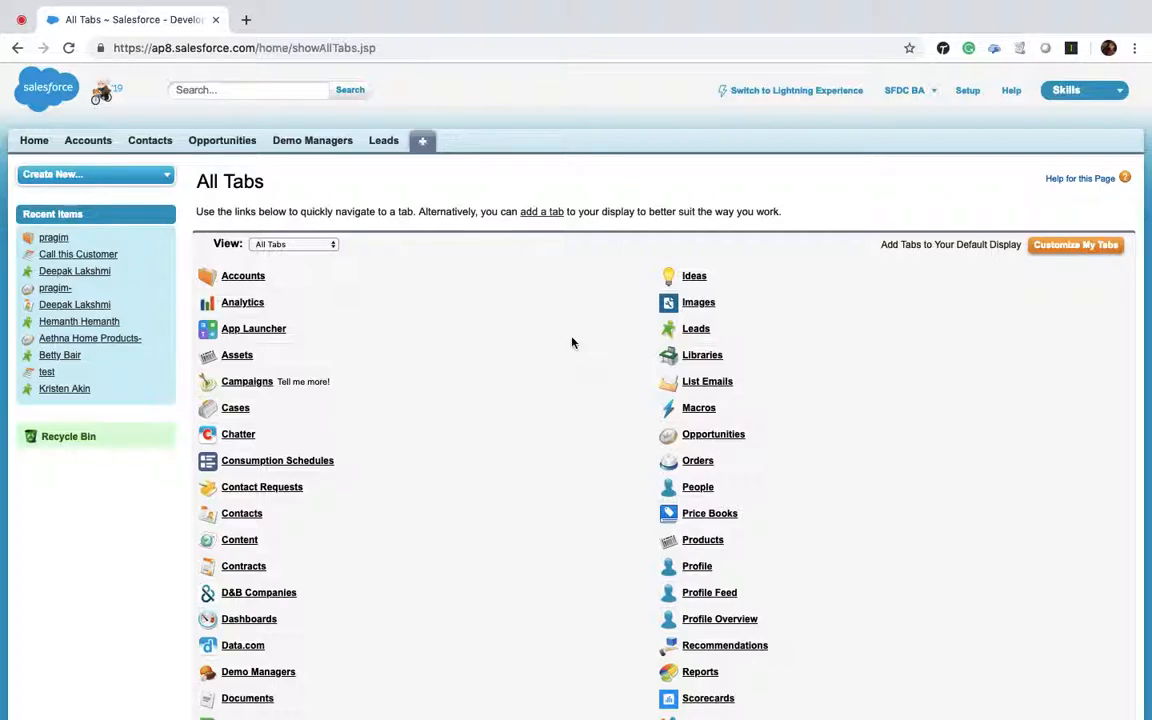
key(ctrl+f)
text(Report)
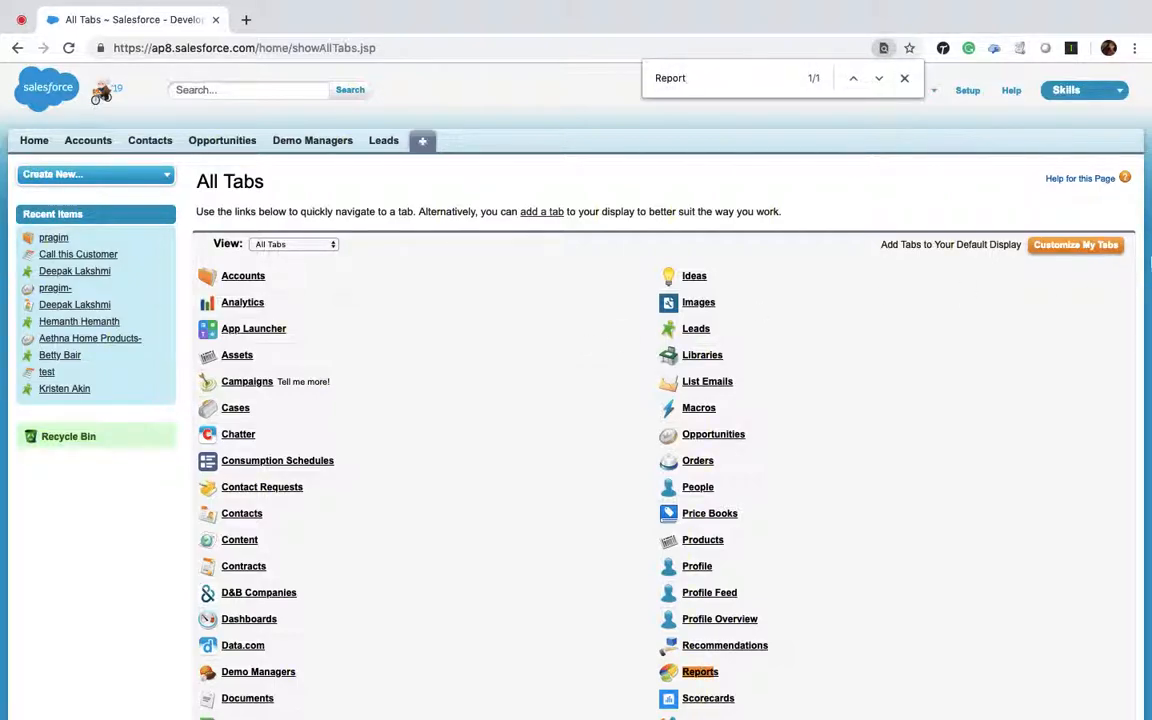
click(1076, 244)
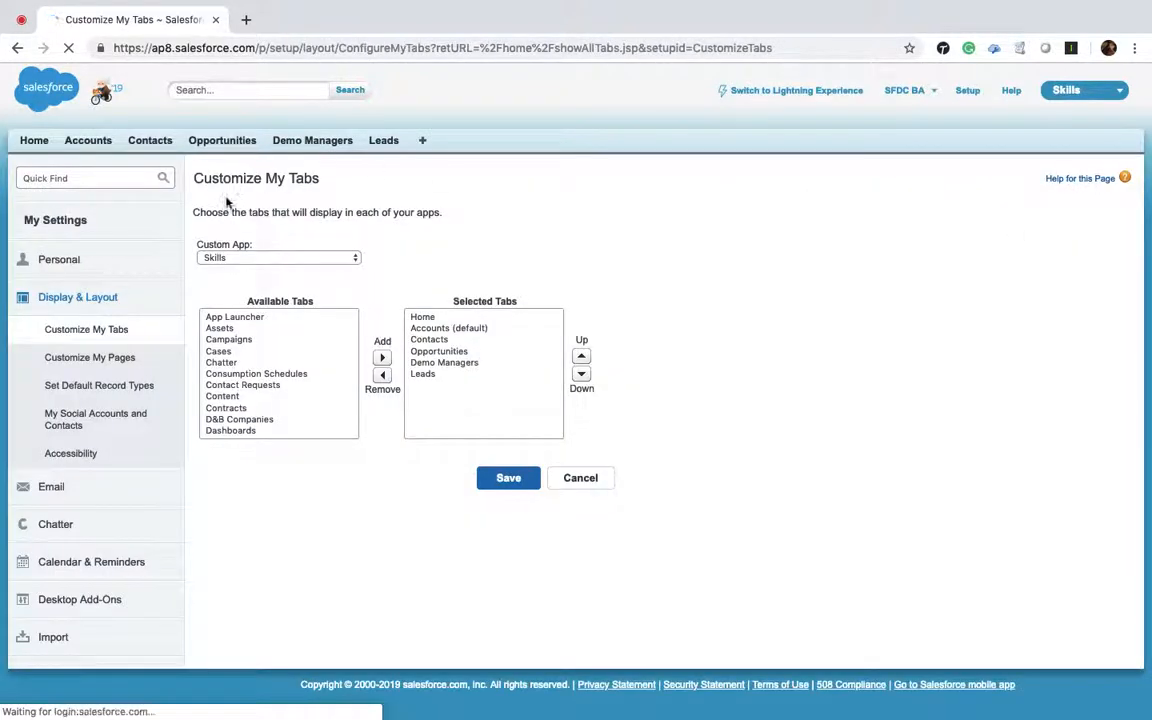
click(235, 386)
key(r)
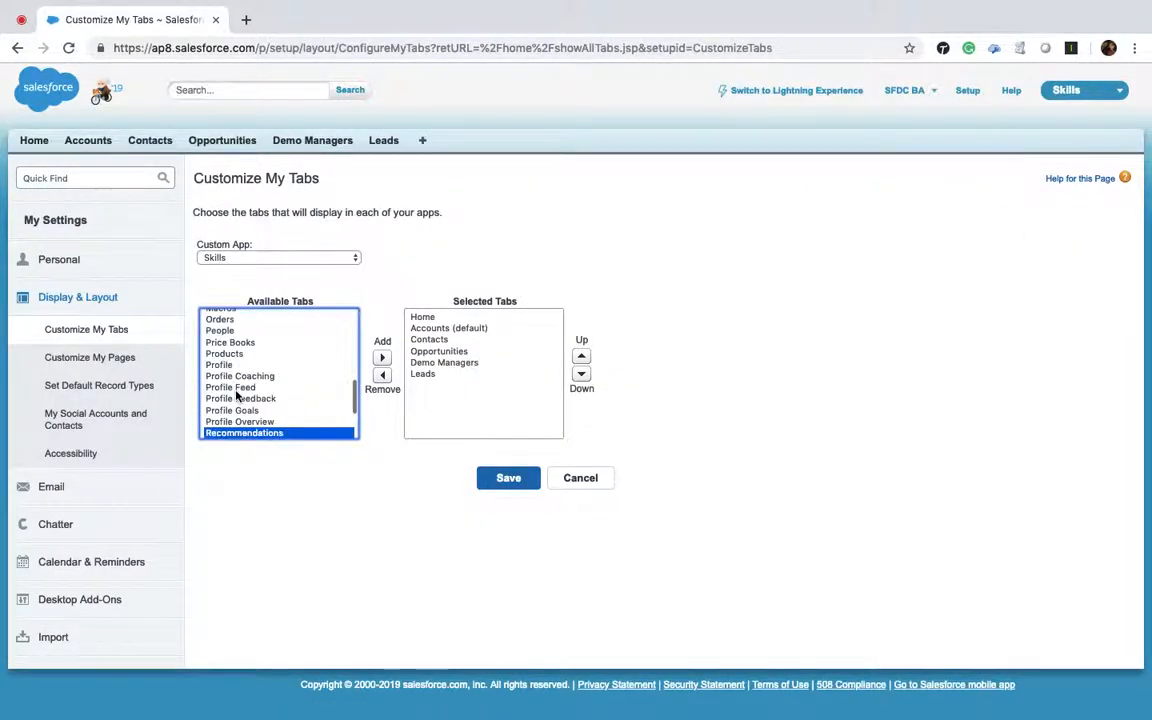
key(Down)
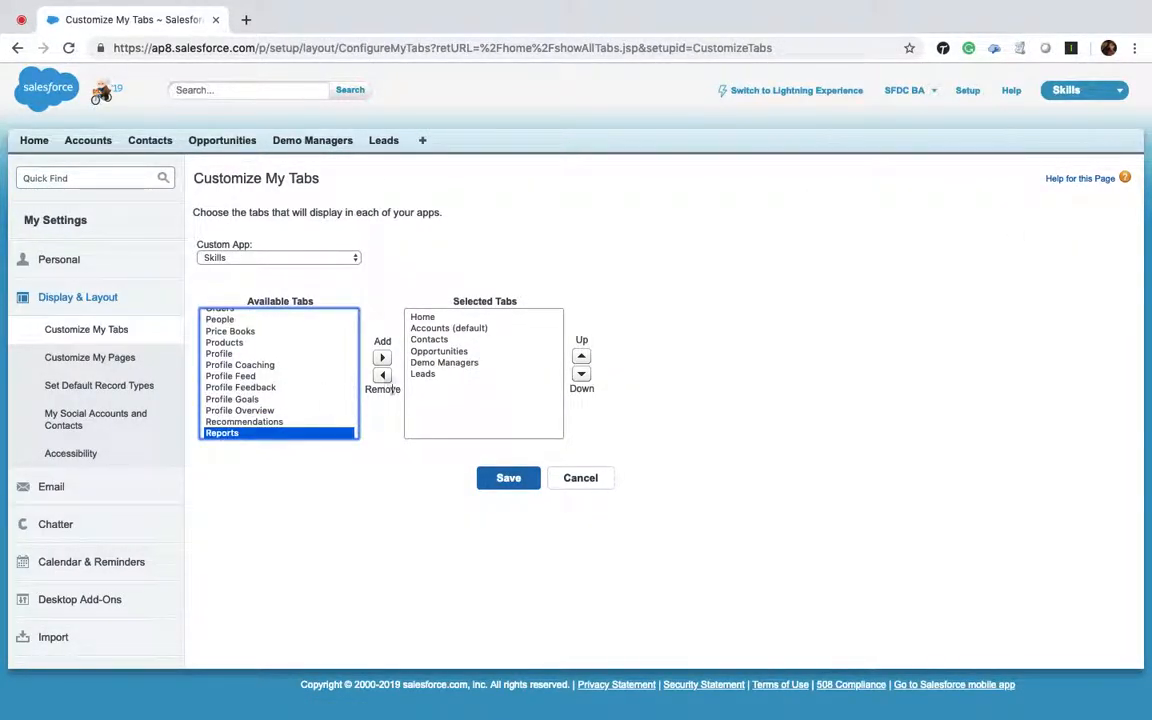
click(381, 358)
Step: Add Dashboards to the selected tabs of the Skills app and save the tab customization
click(228, 364)
key(d)
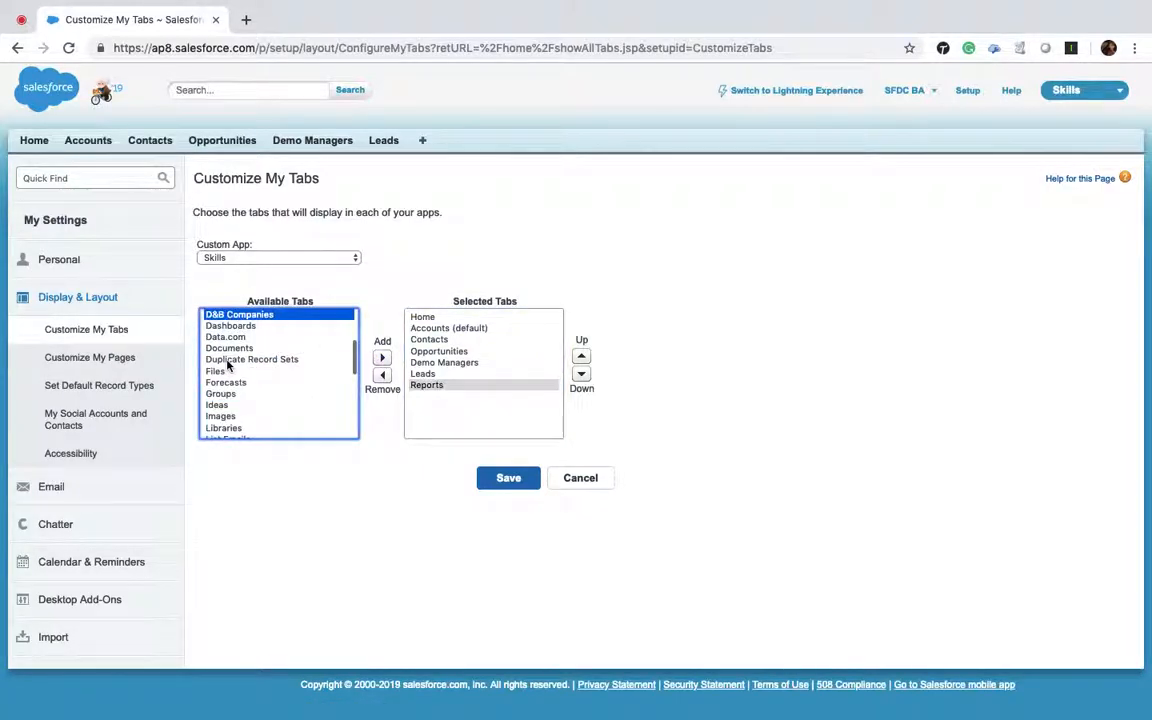
key(Down)
click(381, 358)
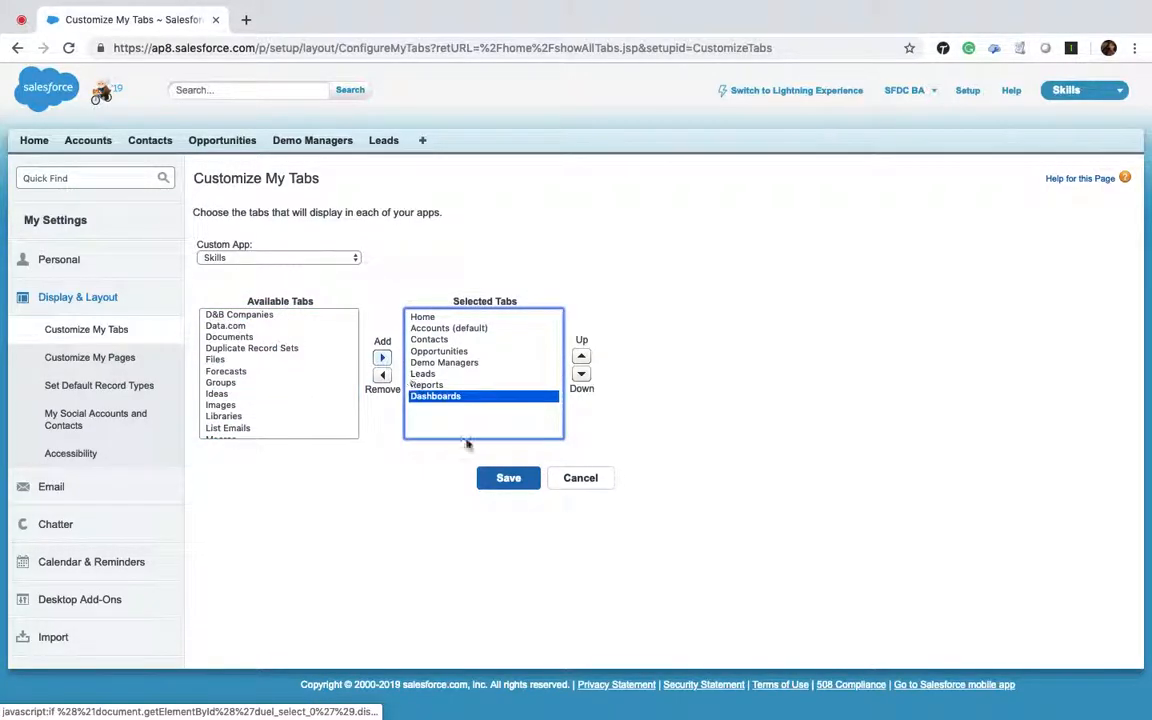
click(506, 479)
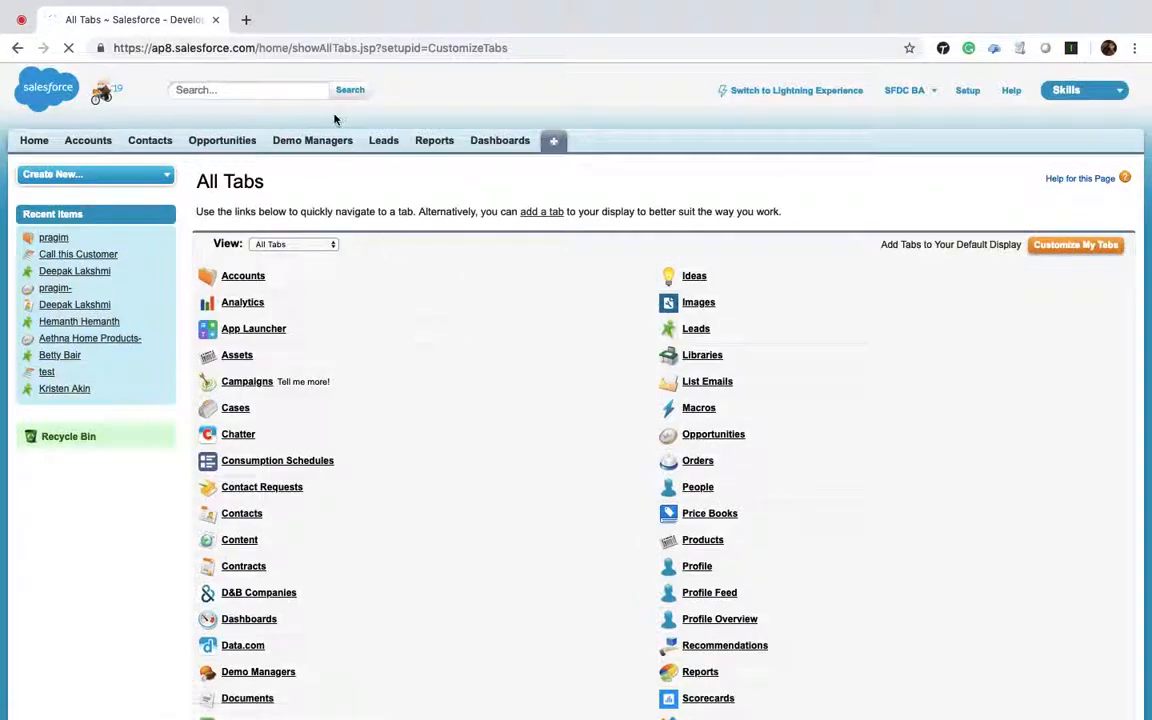
Step: Show the Reports & Dashboards page and open Setup in a separate browser tab
click(445, 145)
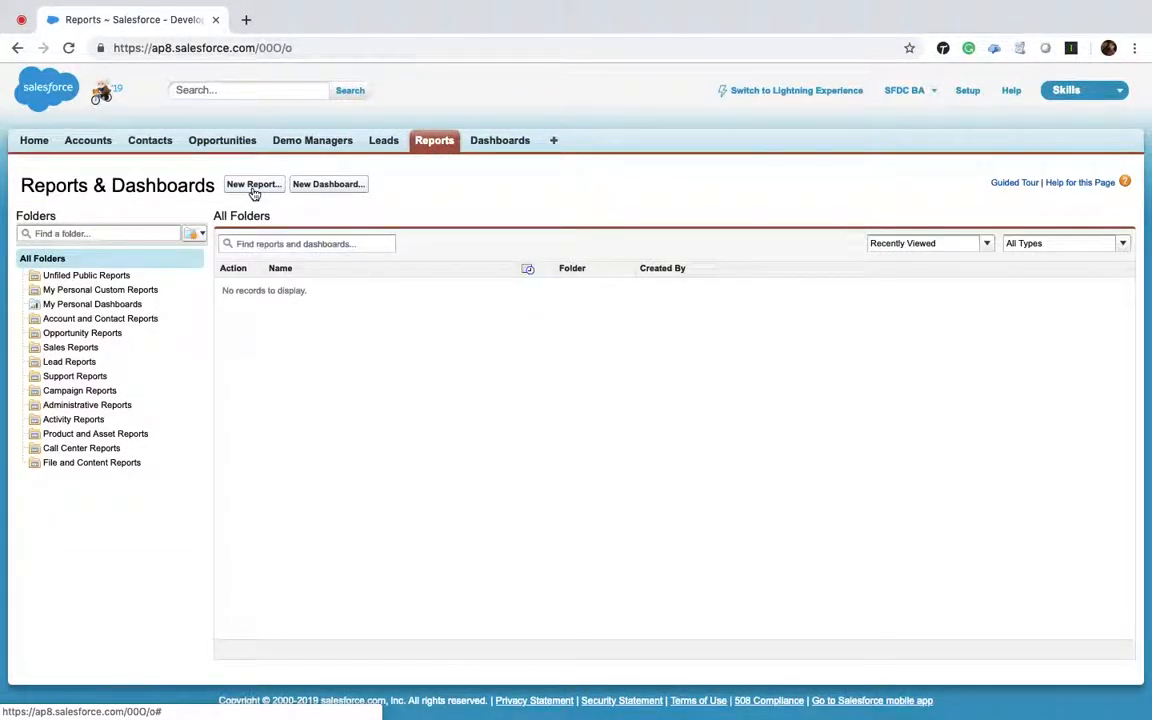
super+click(967, 91)
click(360, 20)
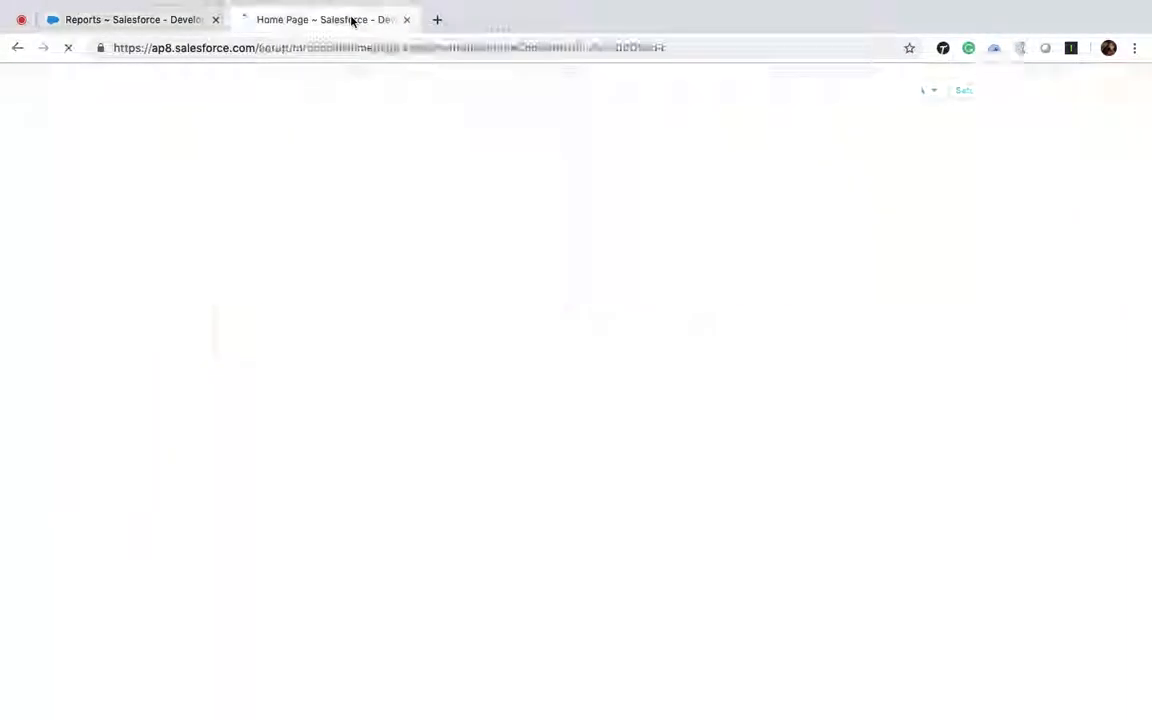
click(110, 174)
text(record)
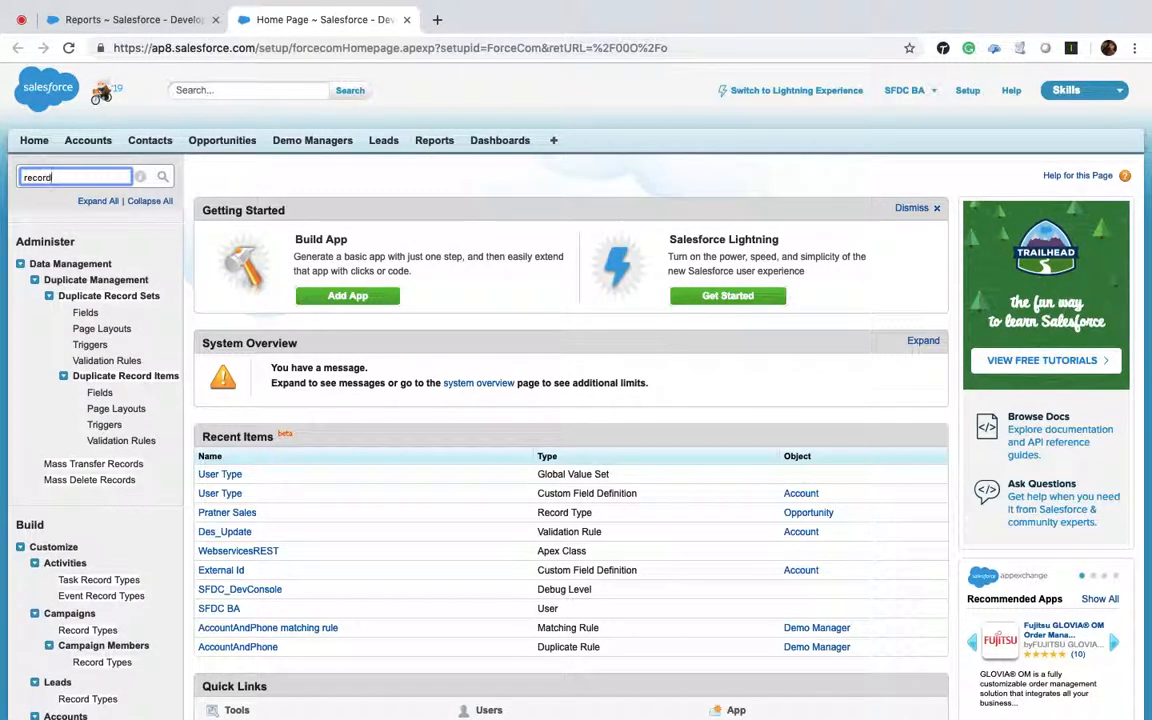
text( Type)
triple_click(89, 177)
key(BackSpace)
Step: Search Setup for "Report Typ", open Report Types and continue past the introduction to the custom report types list
text(Repor)
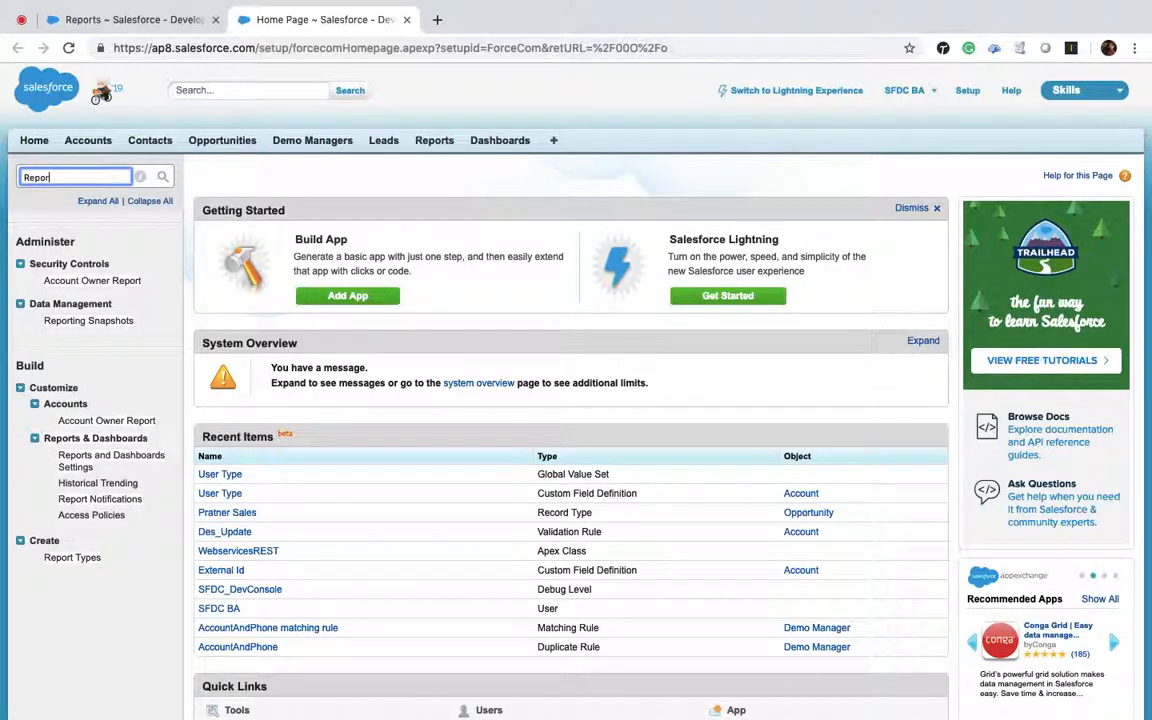
text(t Typ)
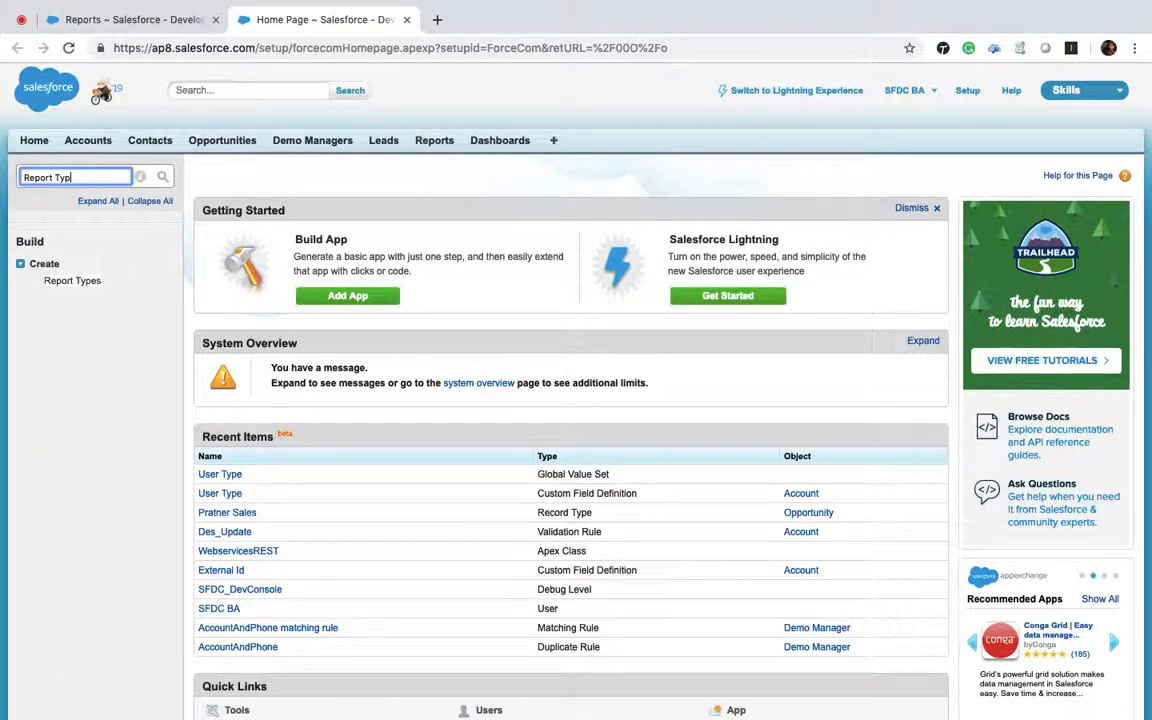
click(70, 282)
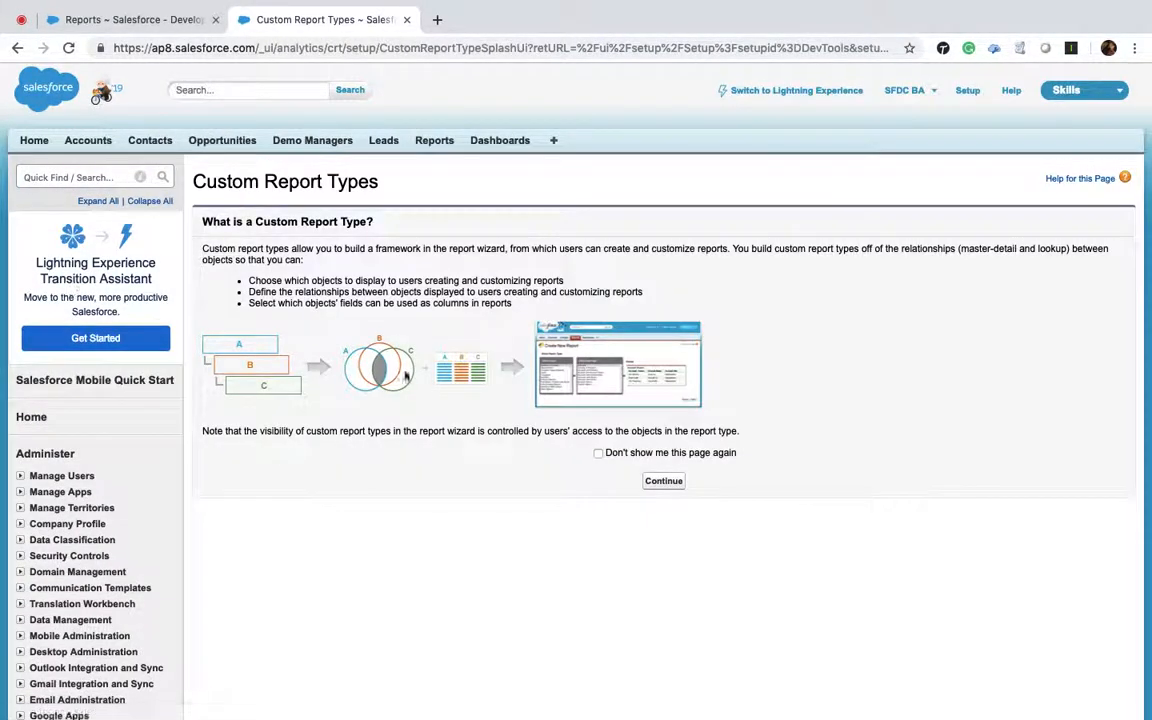
click(668, 483)
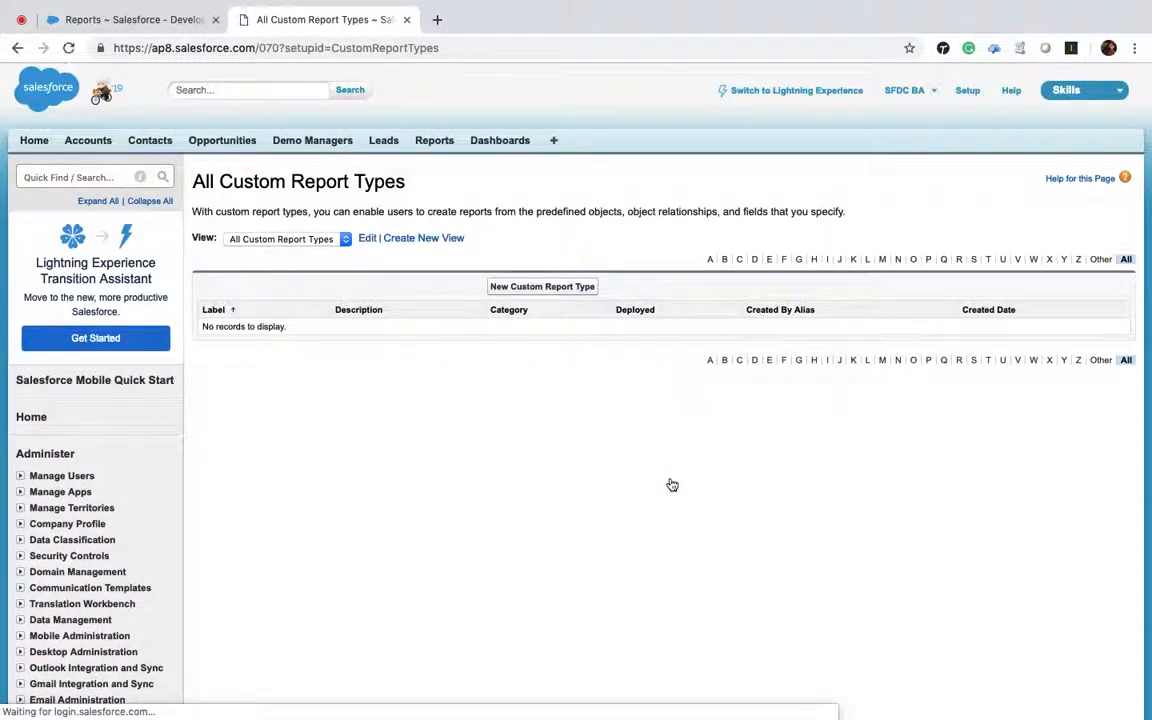
Step: Start a new custom report type with Accounts as primary object and the label "Account With or without Contacts"
click(546, 288)
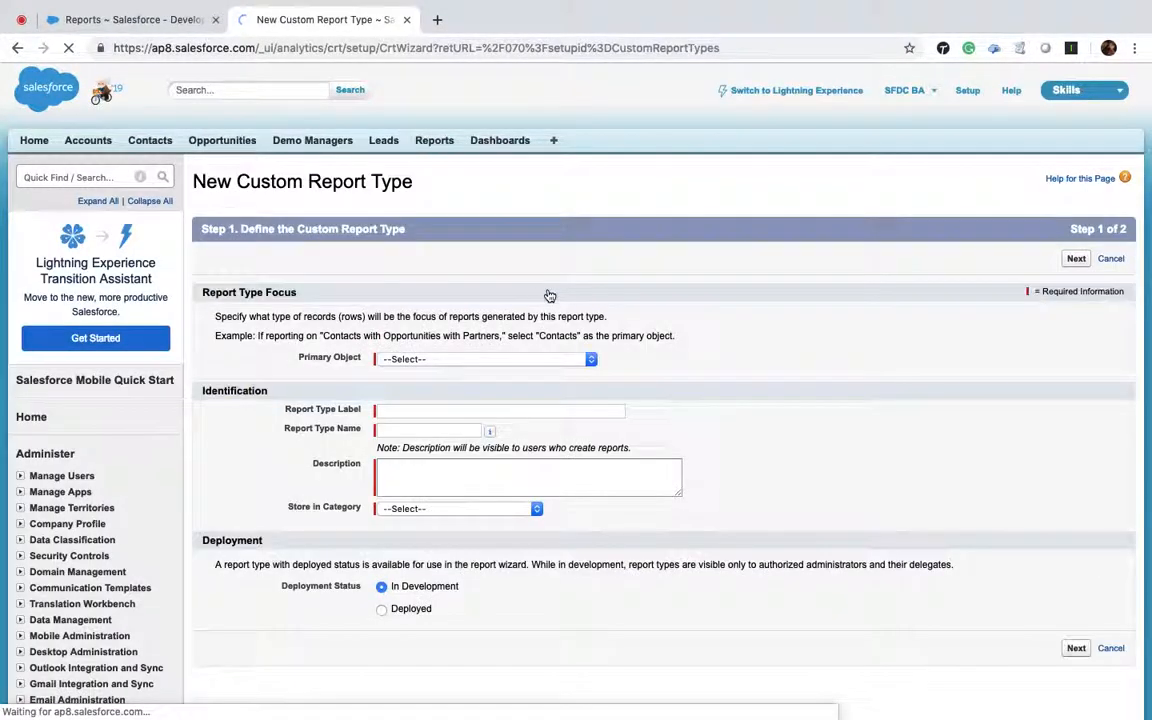
click(491, 360)
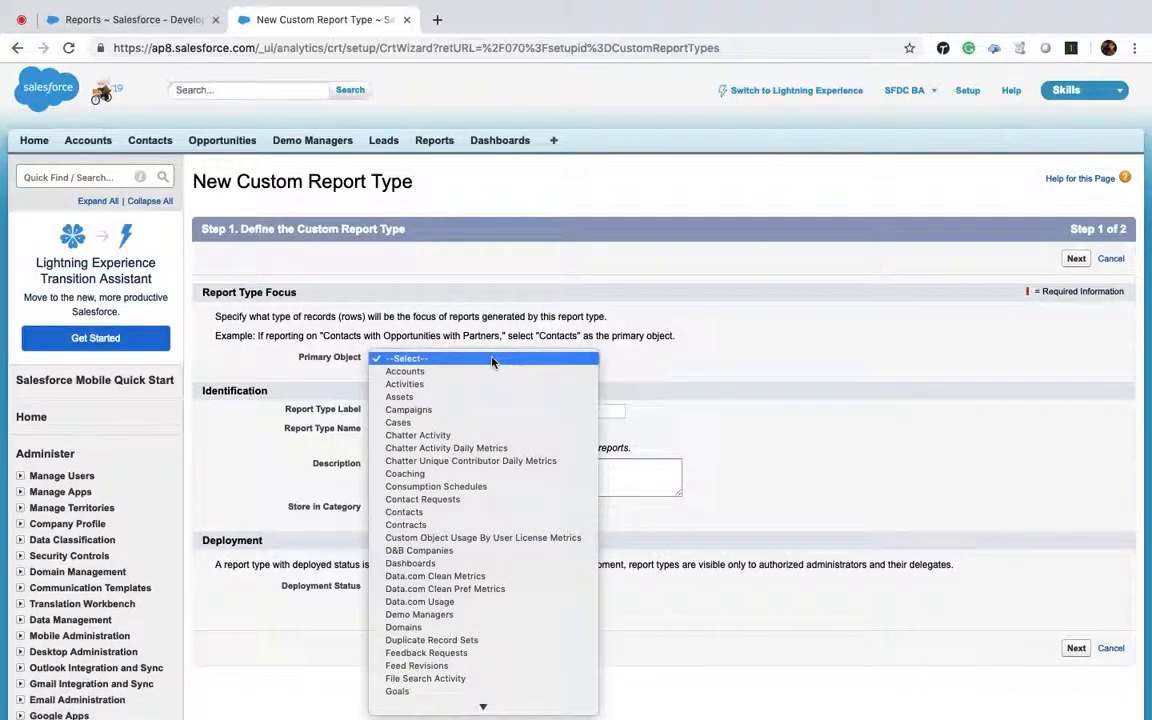
click(436, 375)
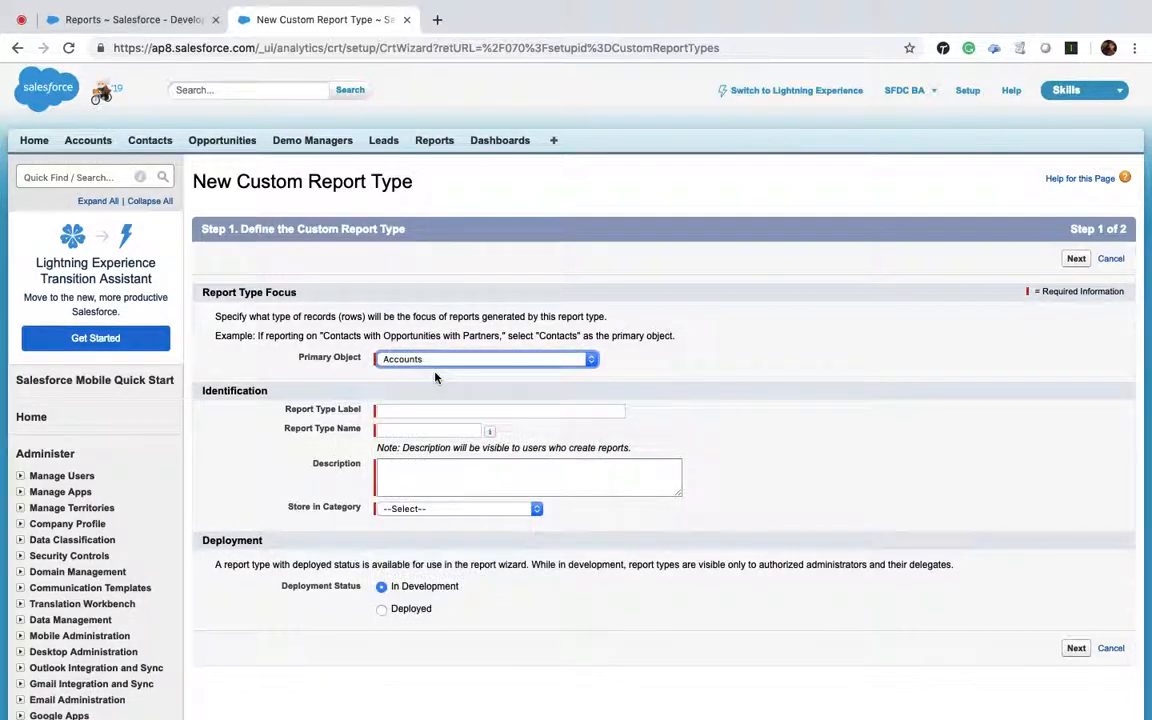
click(431, 410)
text(Account With or without Contacts)
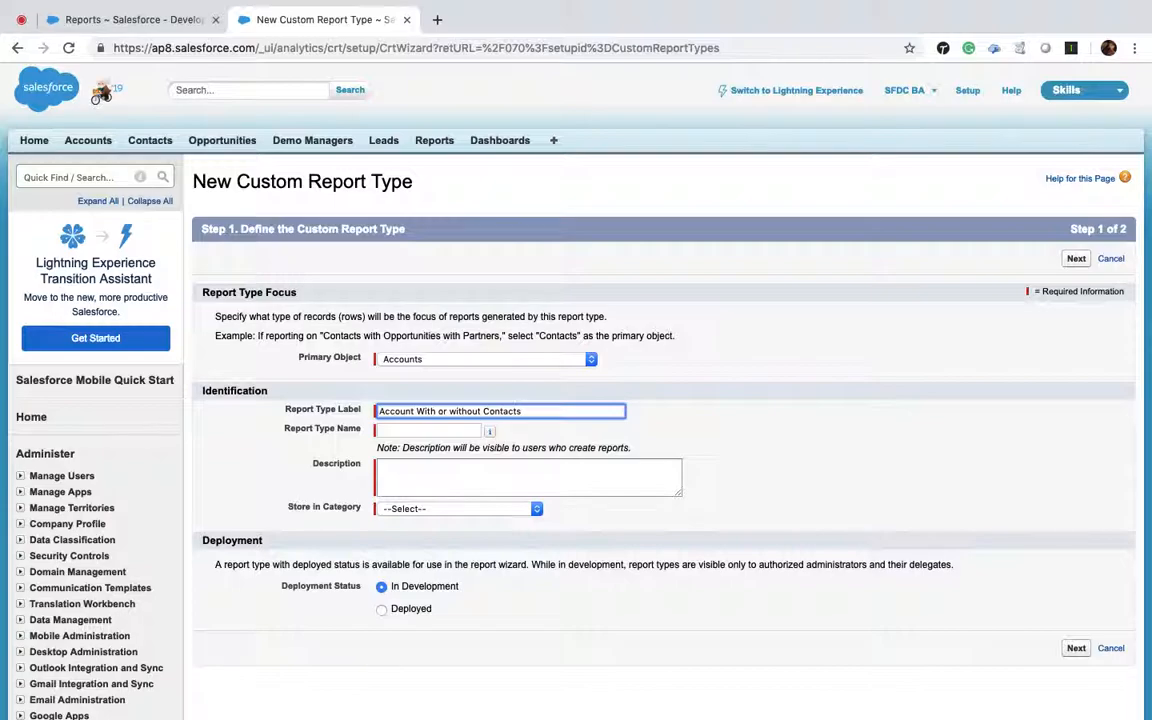
click(426, 432)
Step: Enter the description "A report which will show all account with or without contacts", choose category Accounts & Contacts, set status Deployed and continue
click(425, 472)
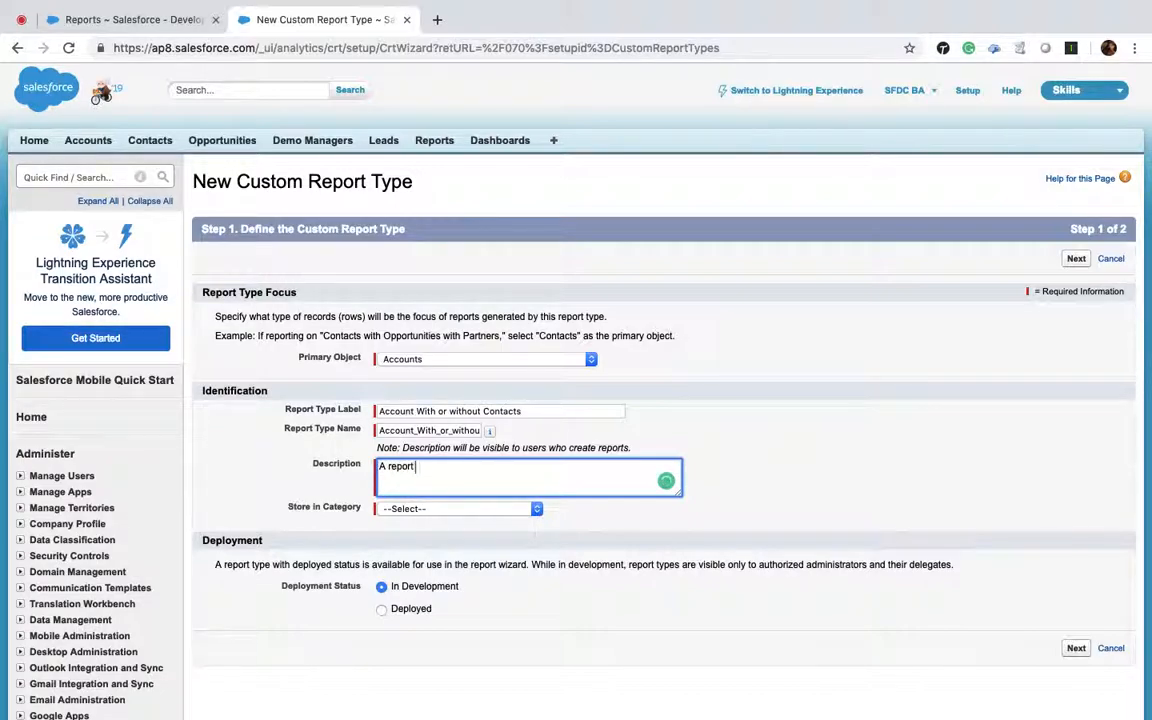
text(A report which will show all)
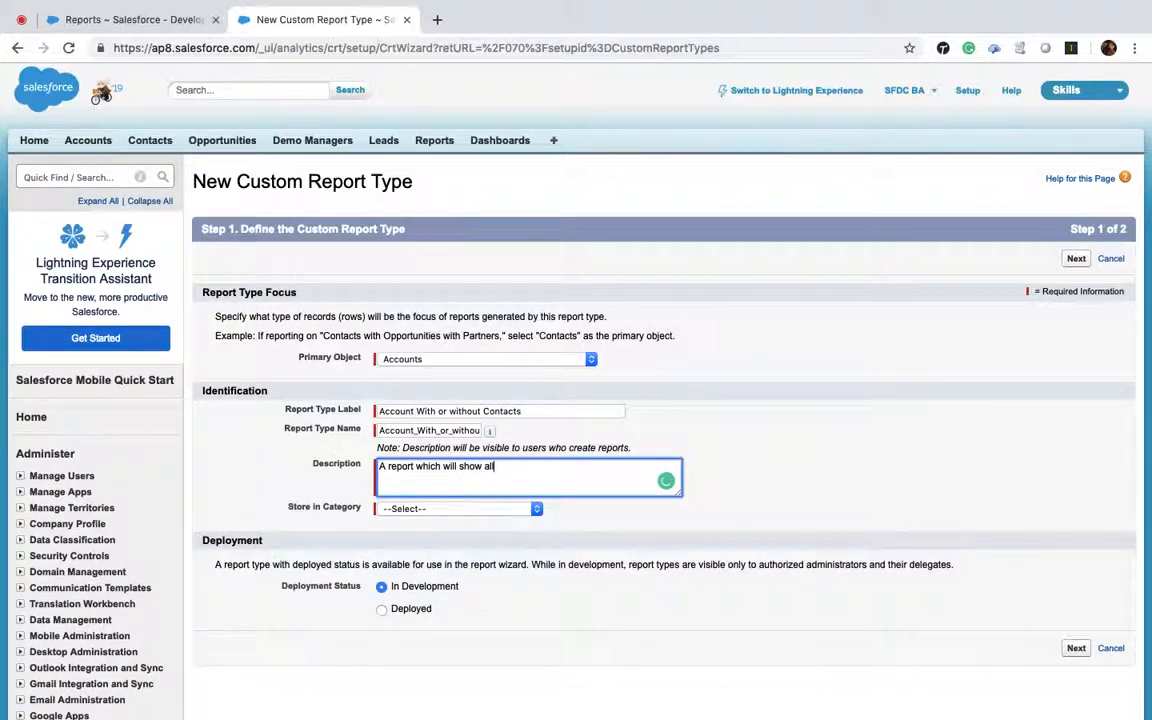
text( account with or without contacts)
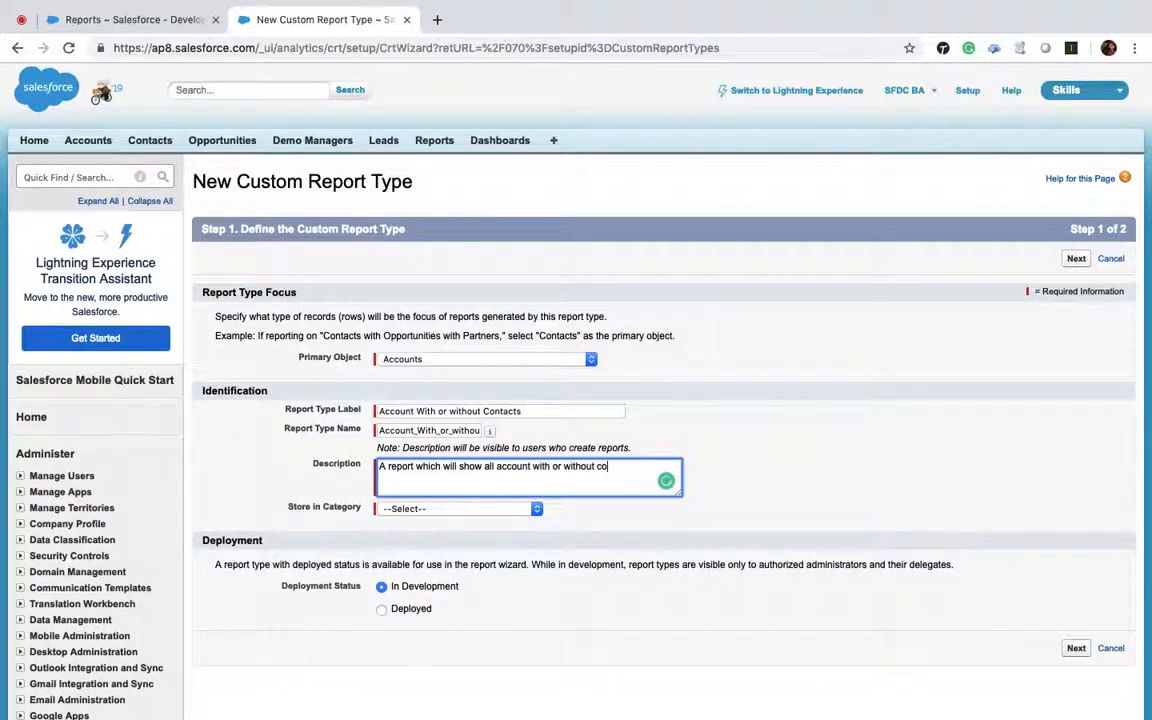
click(450, 511)
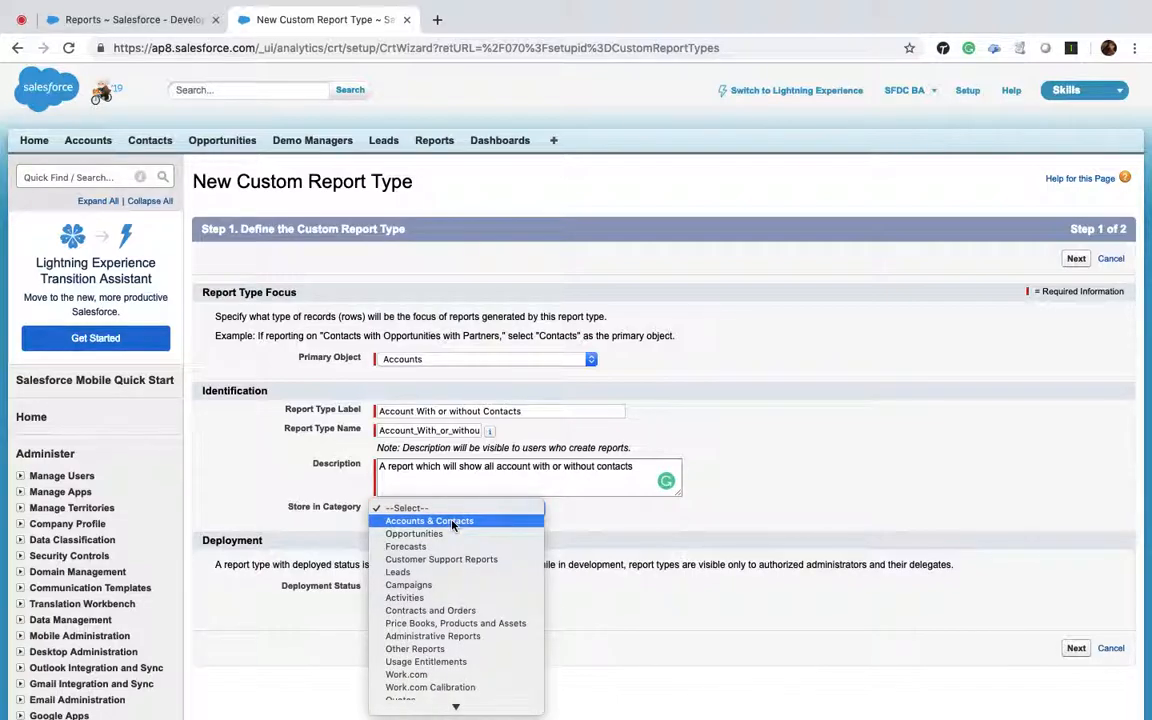
click(452, 523)
click(382, 610)
click(1080, 652)
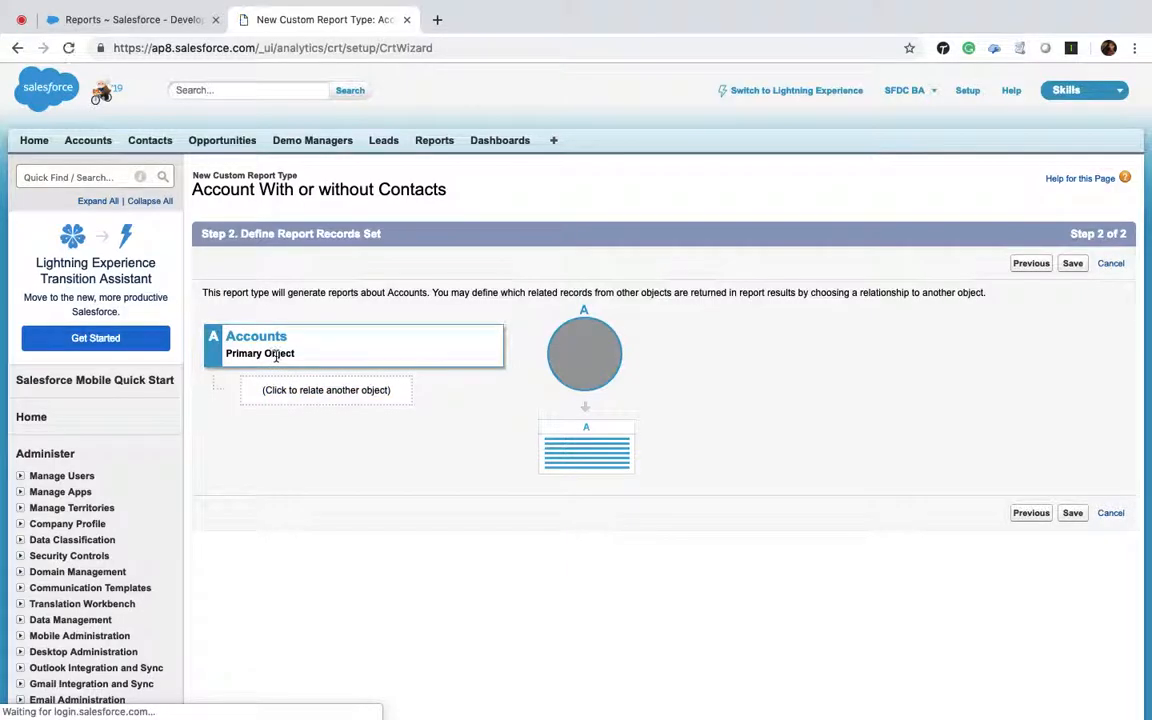
Step: Relate Contacts to Accounts so that "A" records may or may not have related "B" records, and save the report type
click(312, 392)
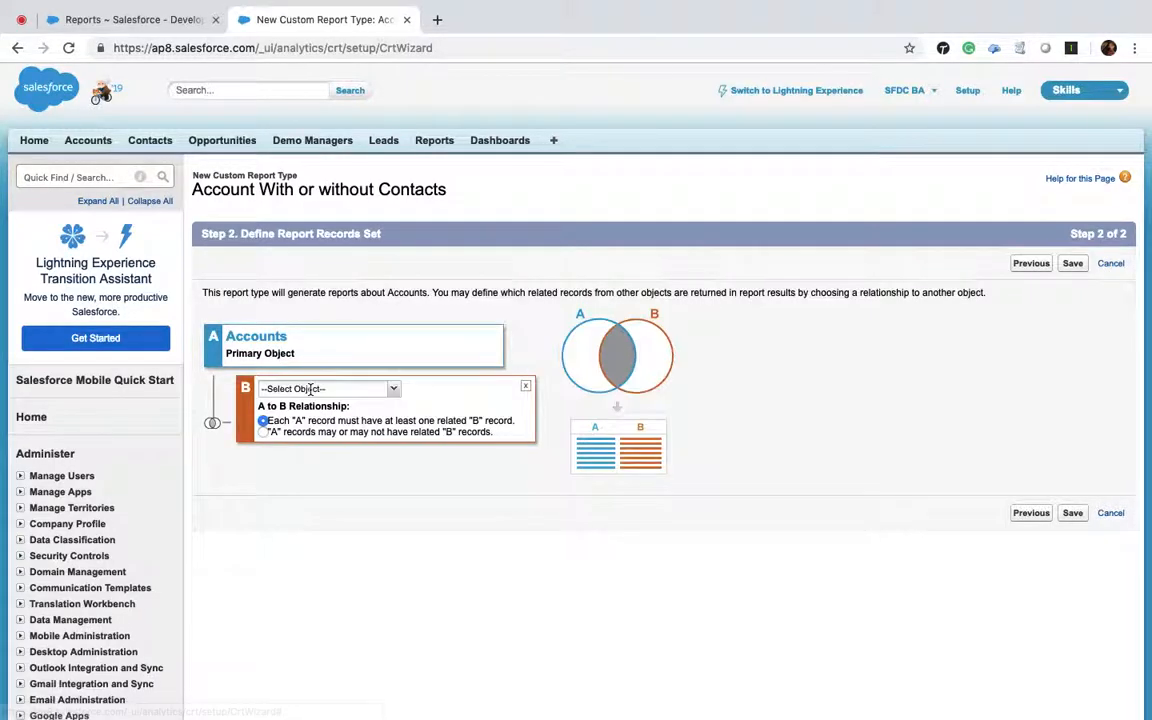
click(395, 389)
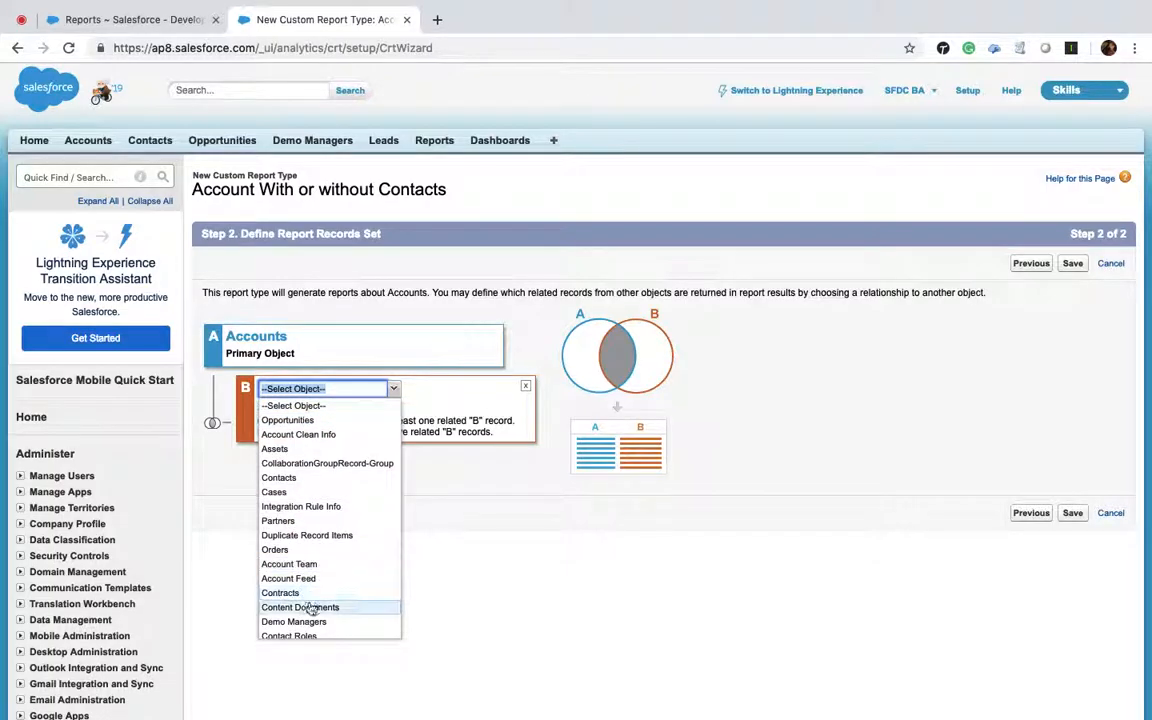
scroll(306, 594, down, 1)
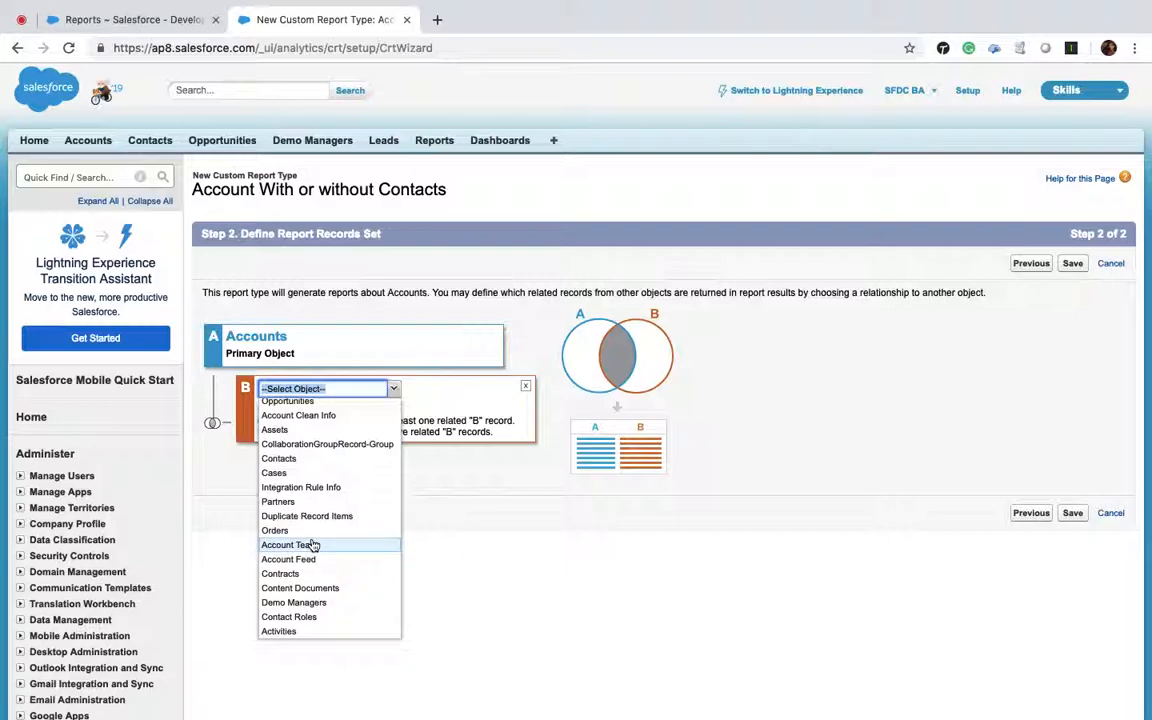
click(288, 459)
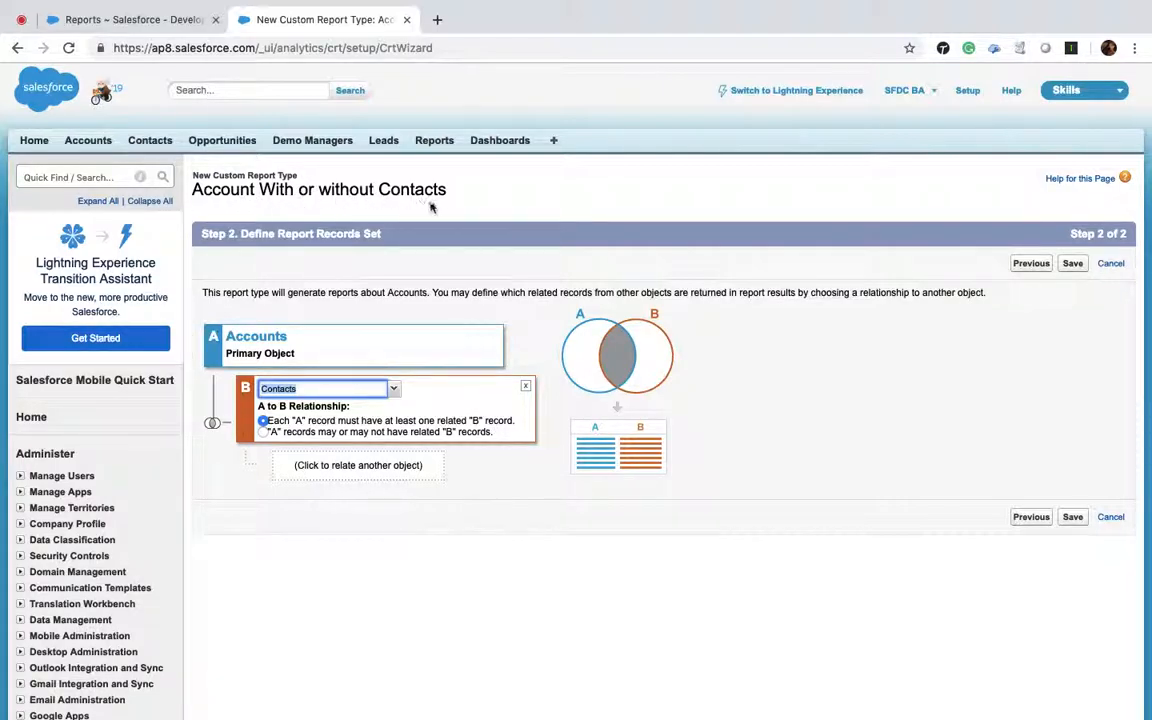
click(263, 432)
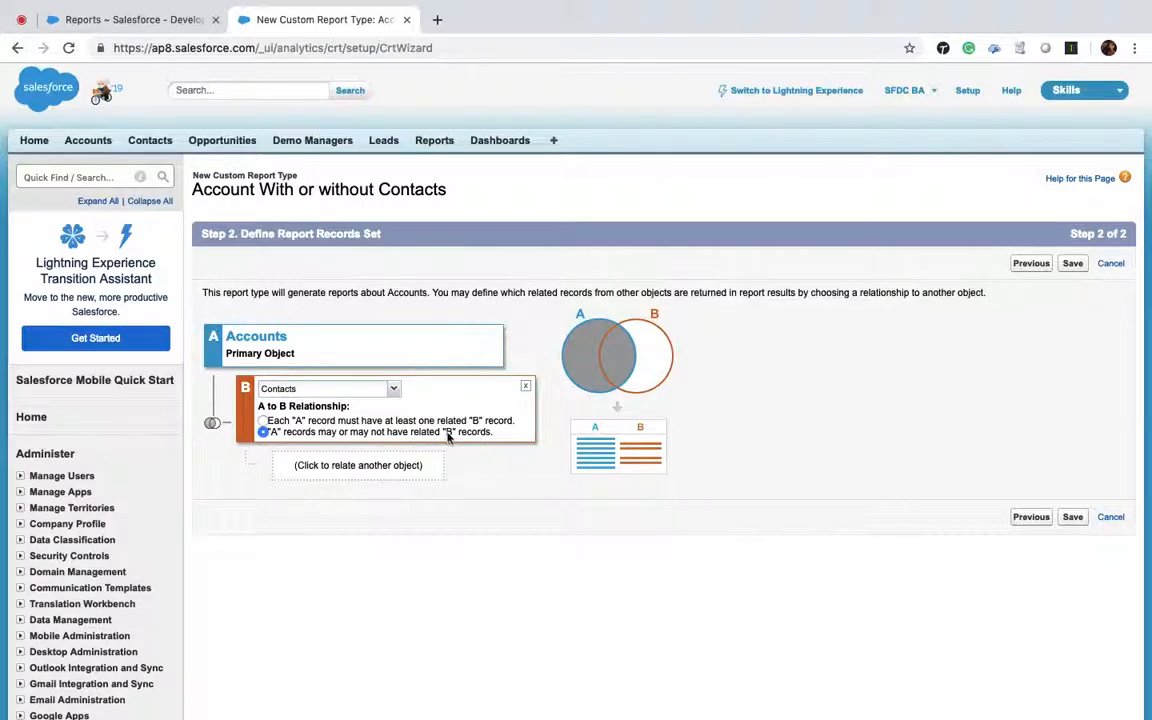
click(1072, 518)
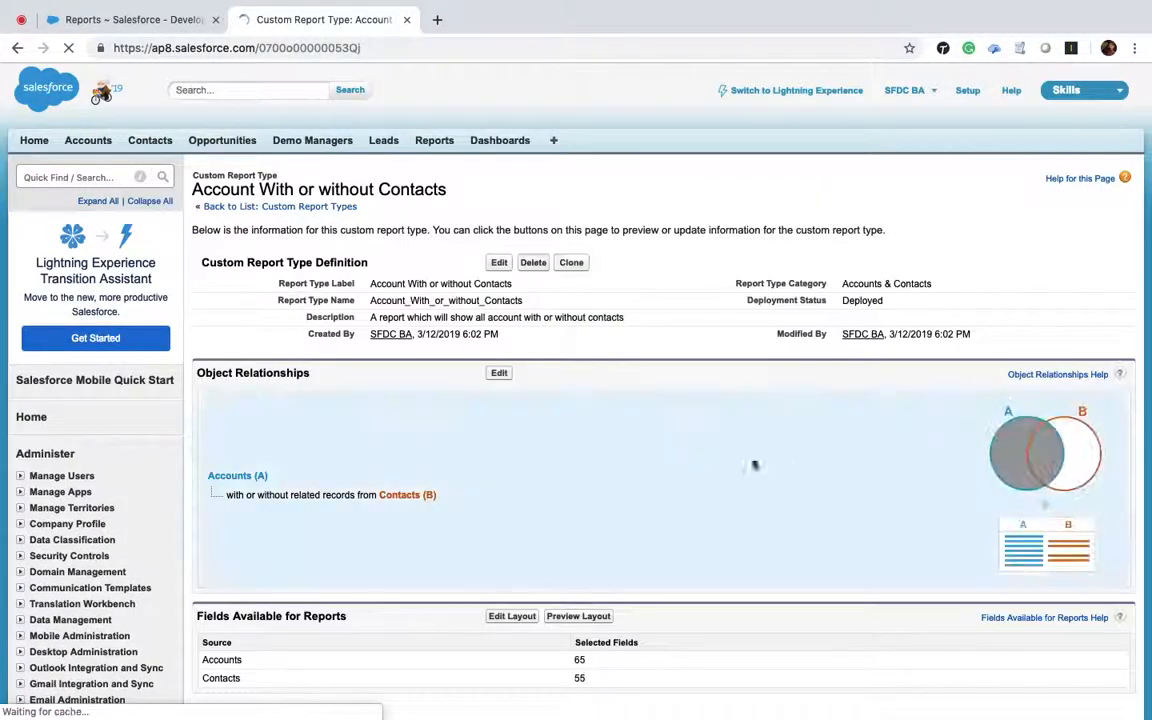
Step: Return to the custom report types list and start another one labelled "Accounts Should have Contacts" with Accounts as primary object
scroll(535, 470, down, 3)
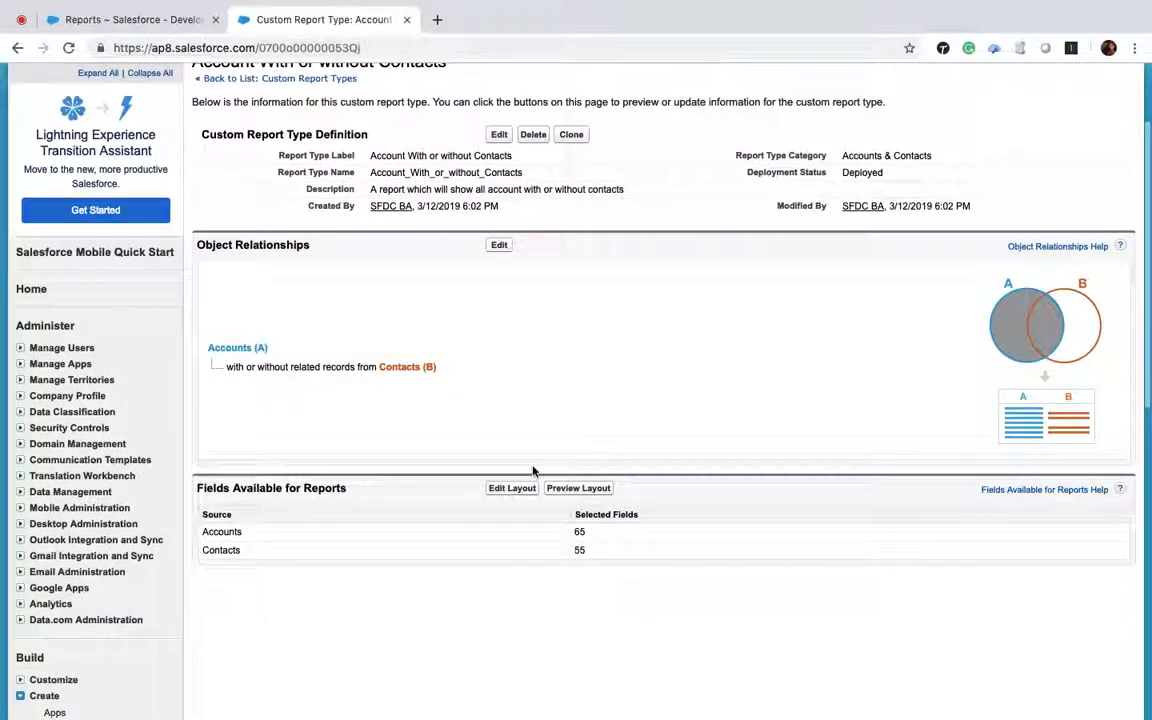
scroll(532, 470, up, 3)
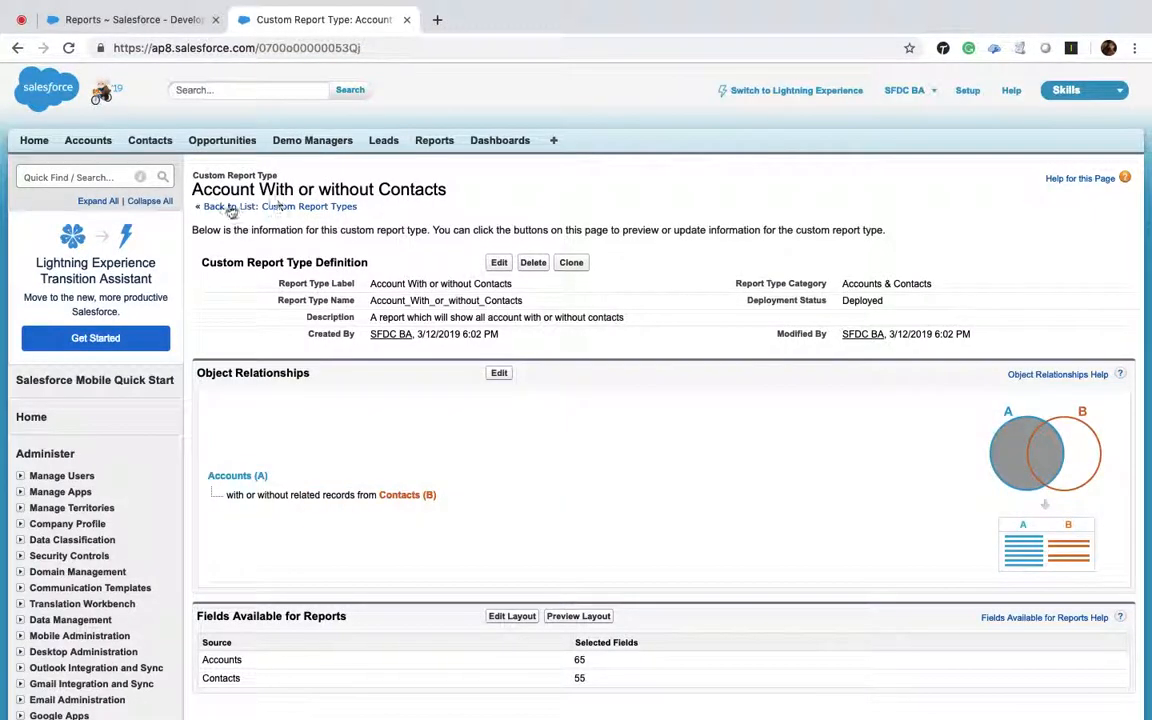
click(231, 207)
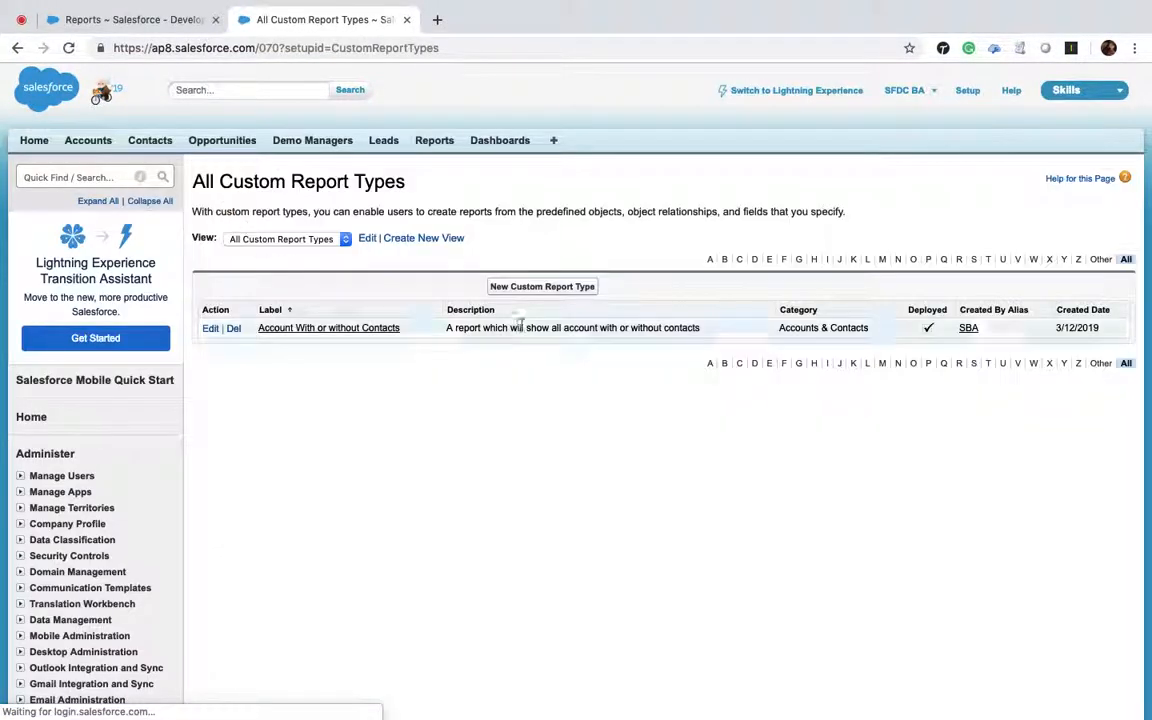
click(537, 288)
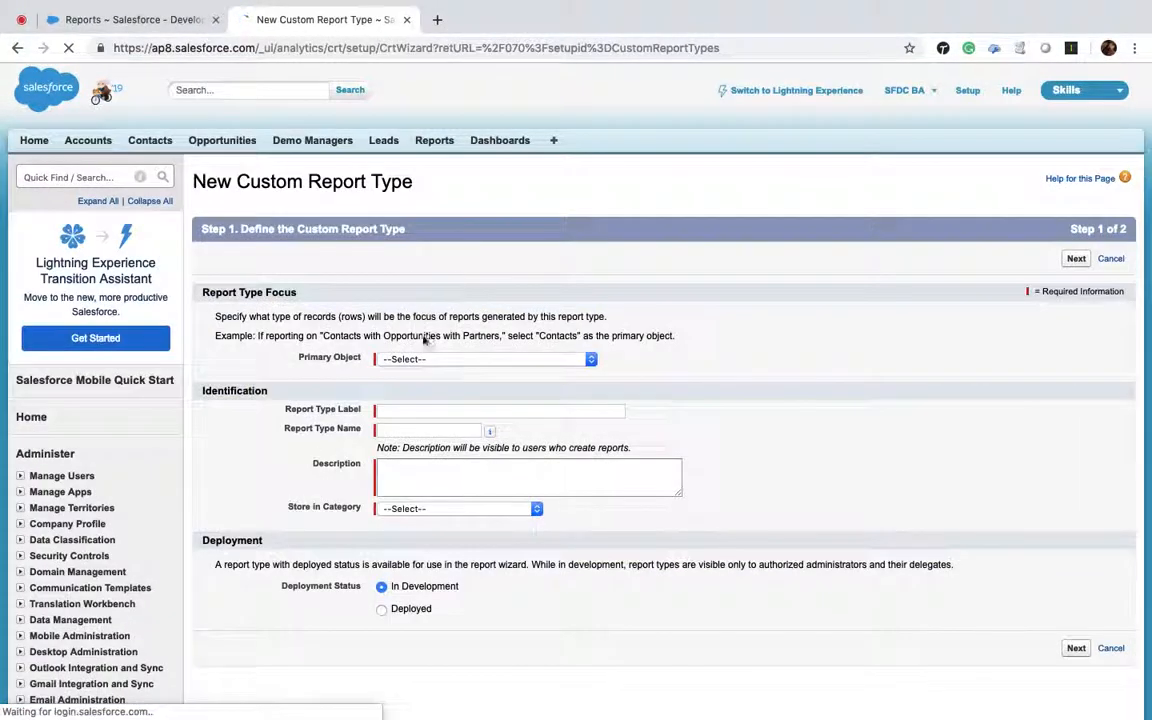
click(447, 413)
text(Accounts Should have Contacts)
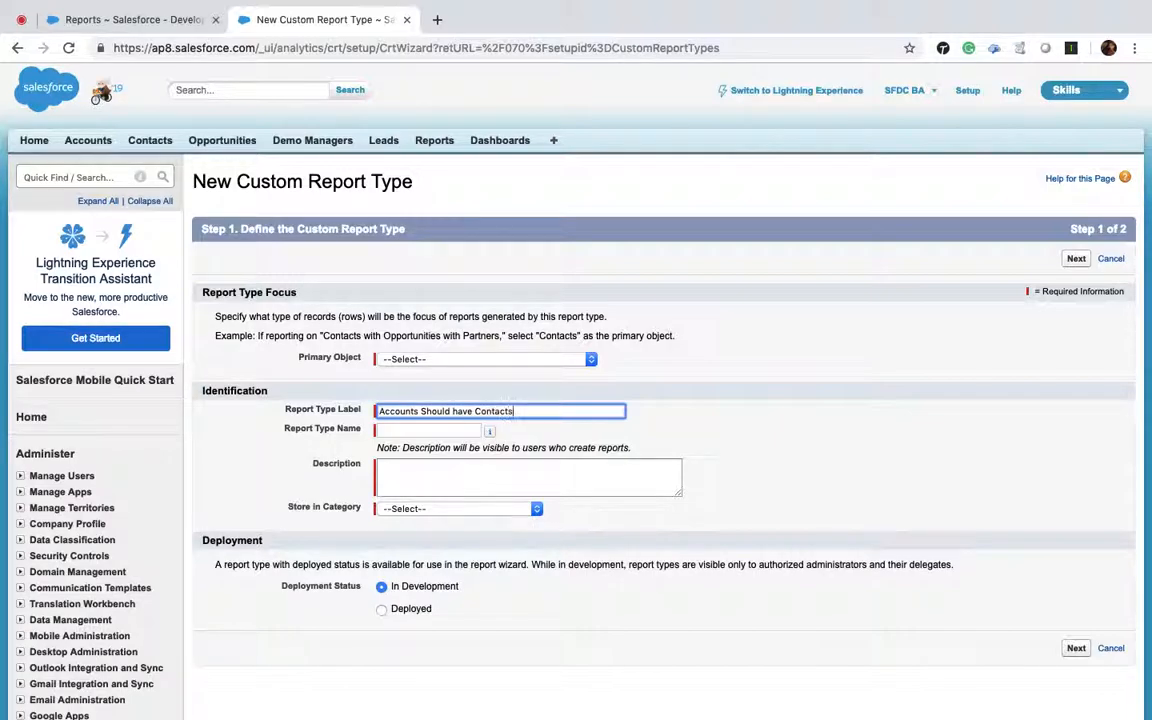
click(477, 360)
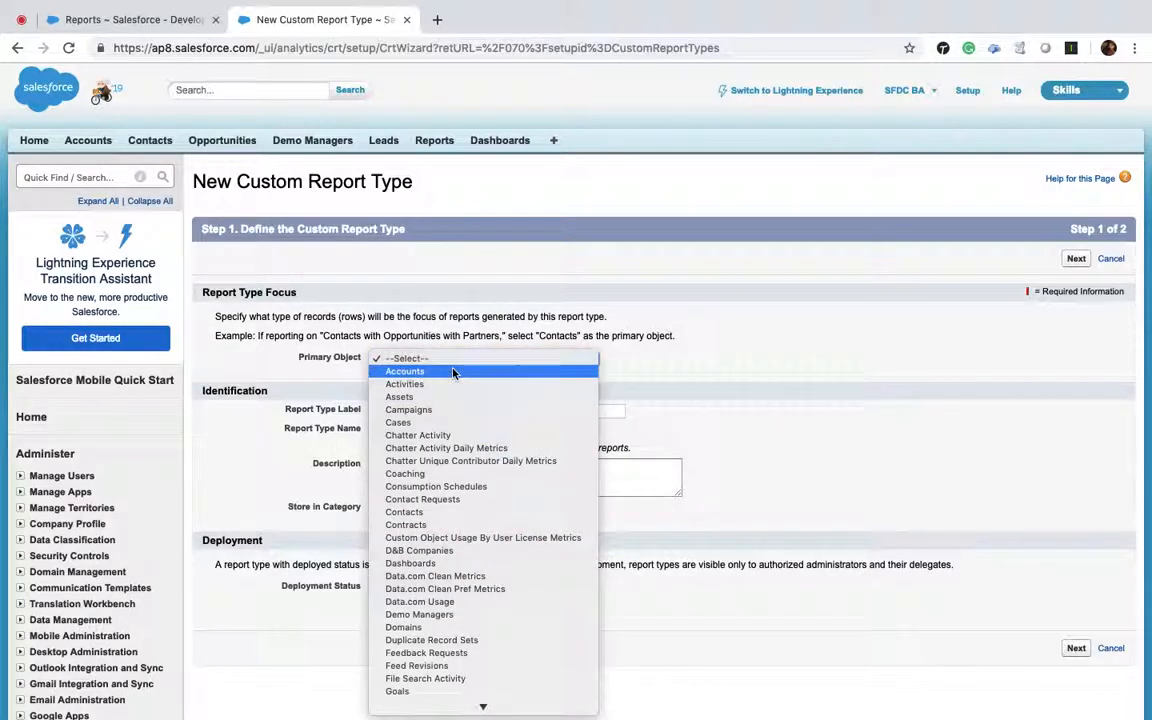
click(455, 376)
Step: Enter the description "Accounts will show only if they have contacts", choose category Accounts & Contacts, set status Deployed and continue
click(433, 474)
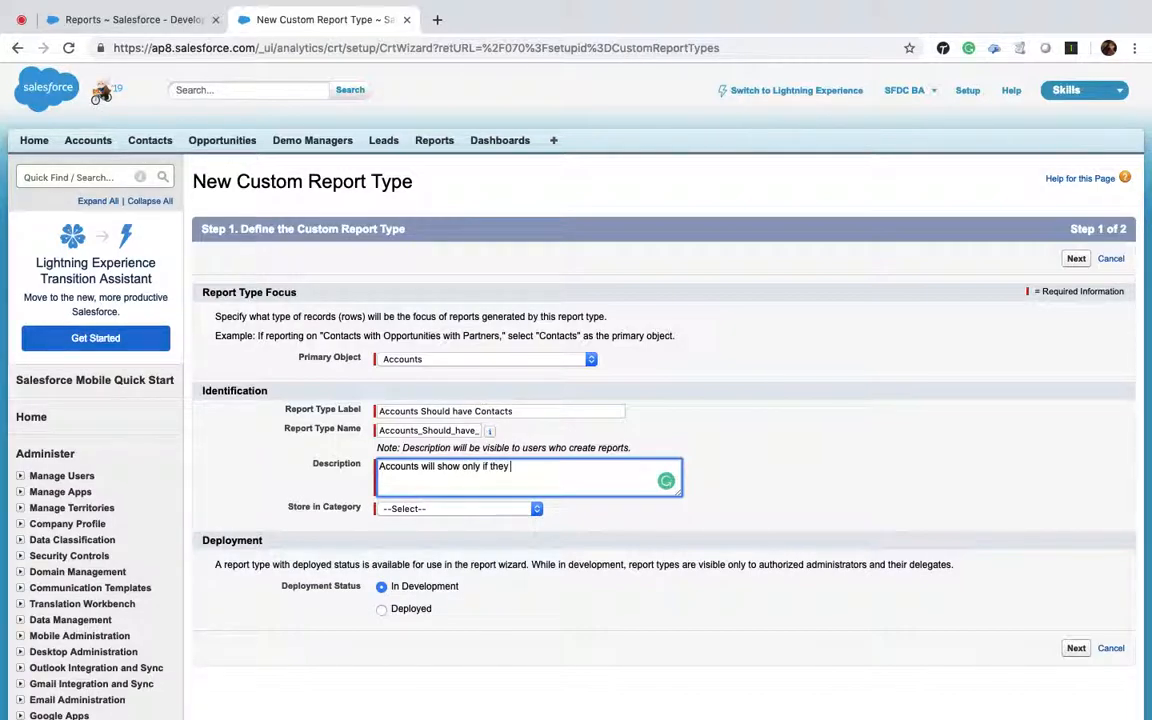
click(452, 516)
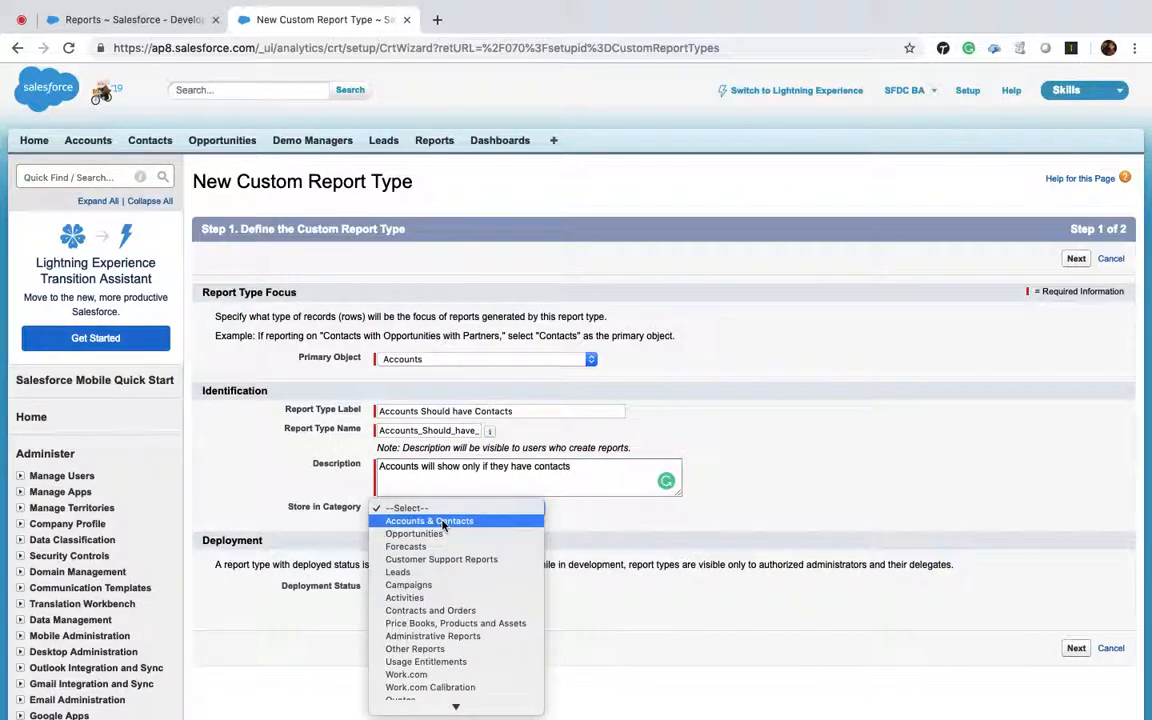
click(443, 523)
click(382, 610)
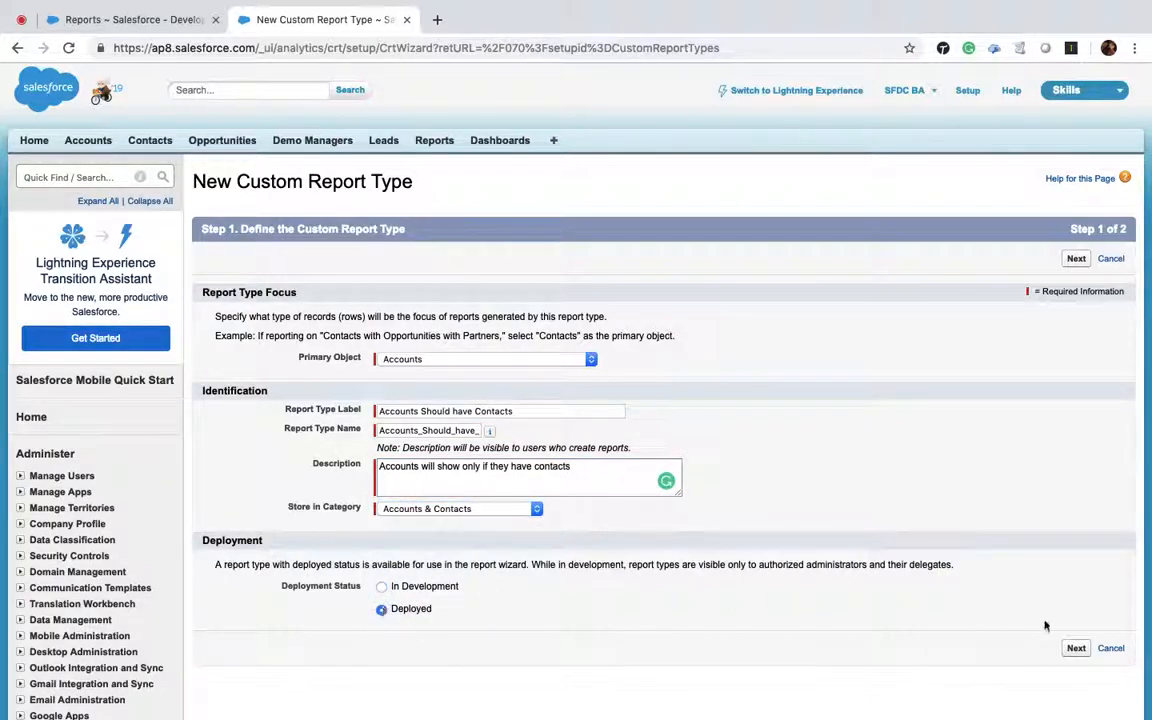
click(1080, 650)
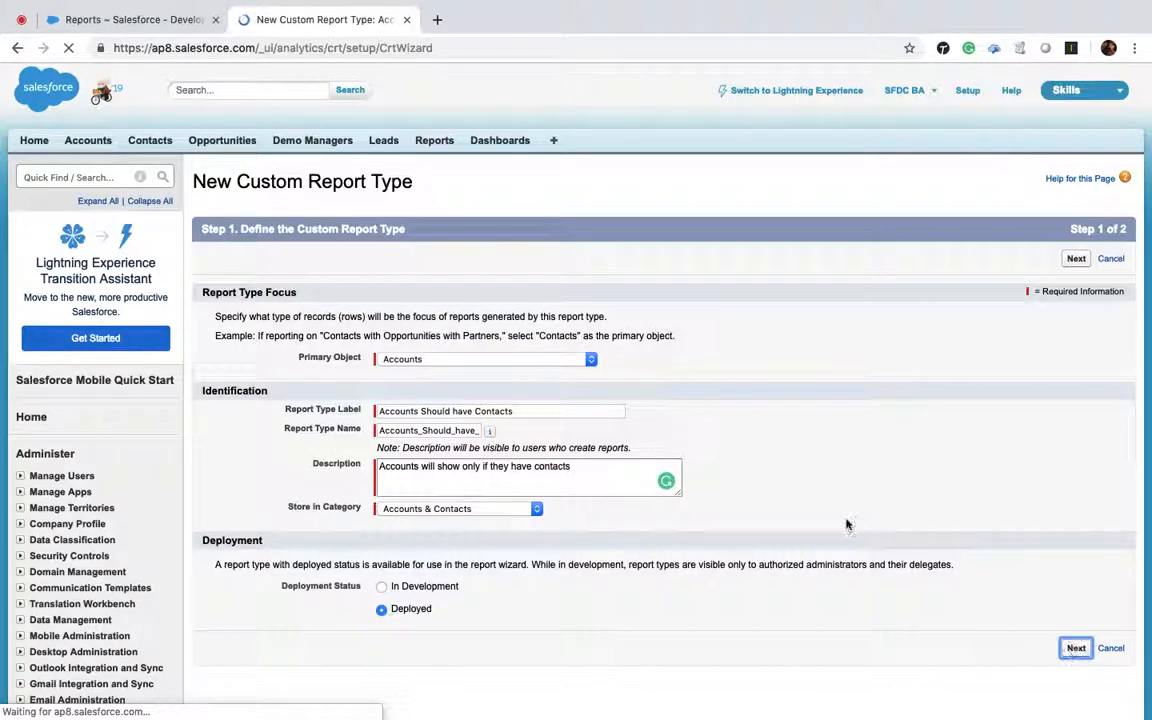
Step: Relate Contacts to Accounts with at least one related record required, save the report type and return to the custom report types list
click(325, 389)
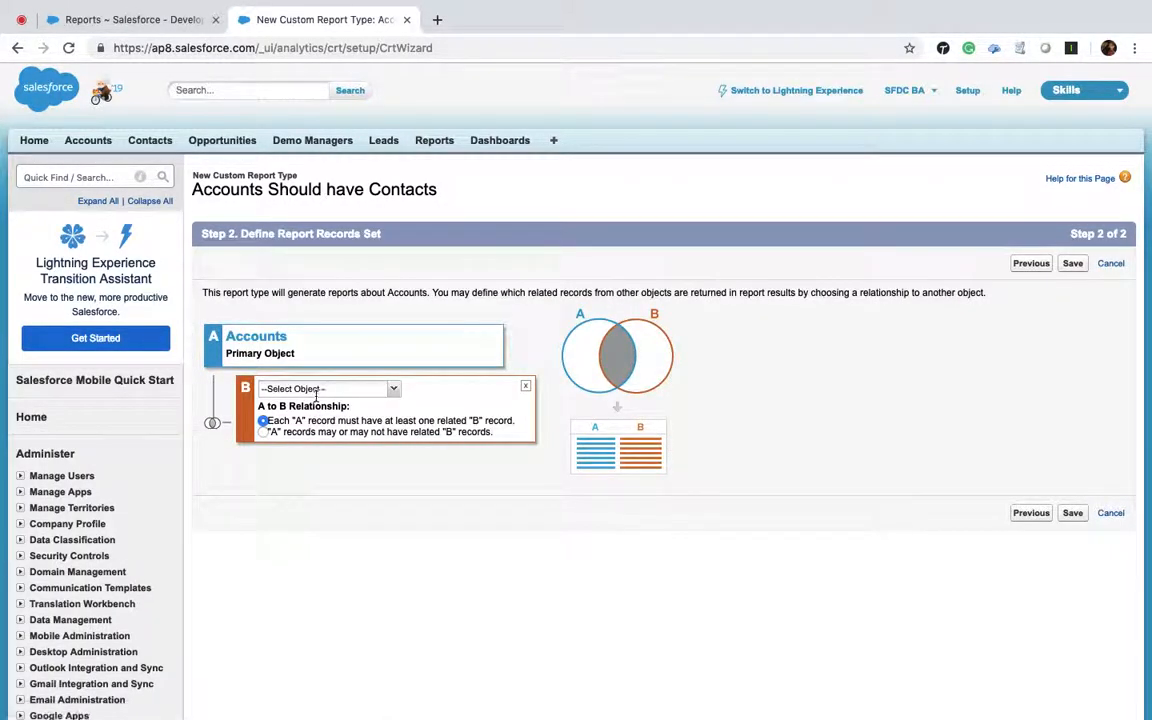
click(384, 389)
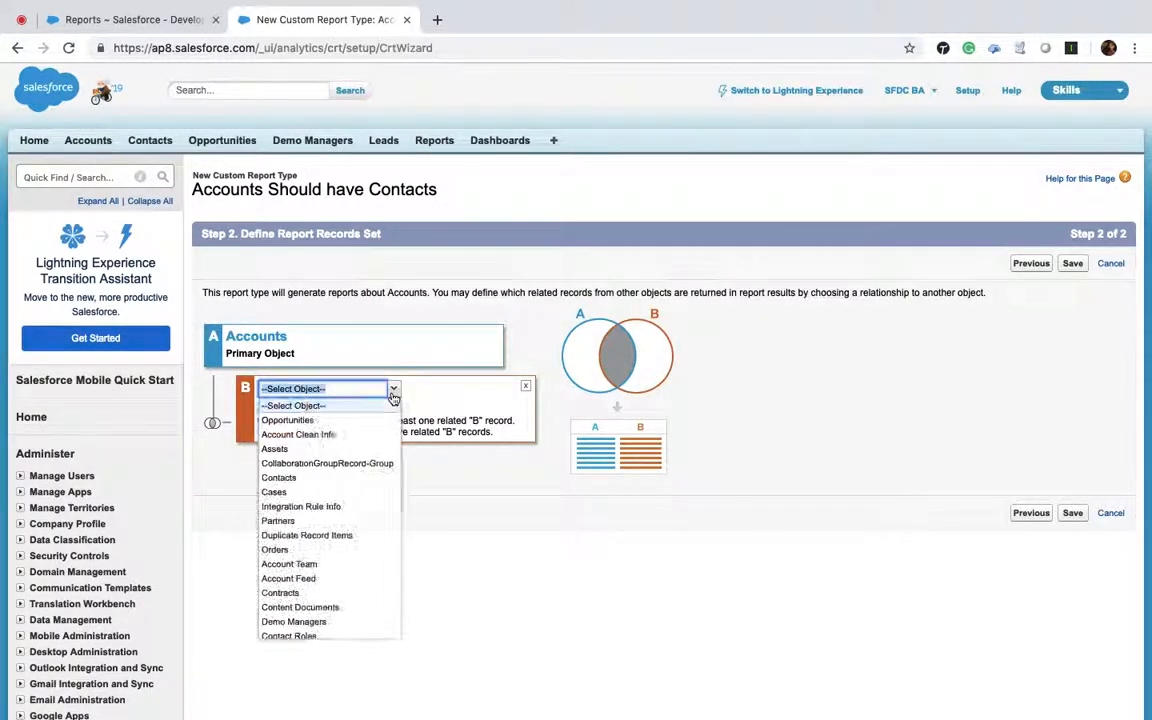
click(311, 481)
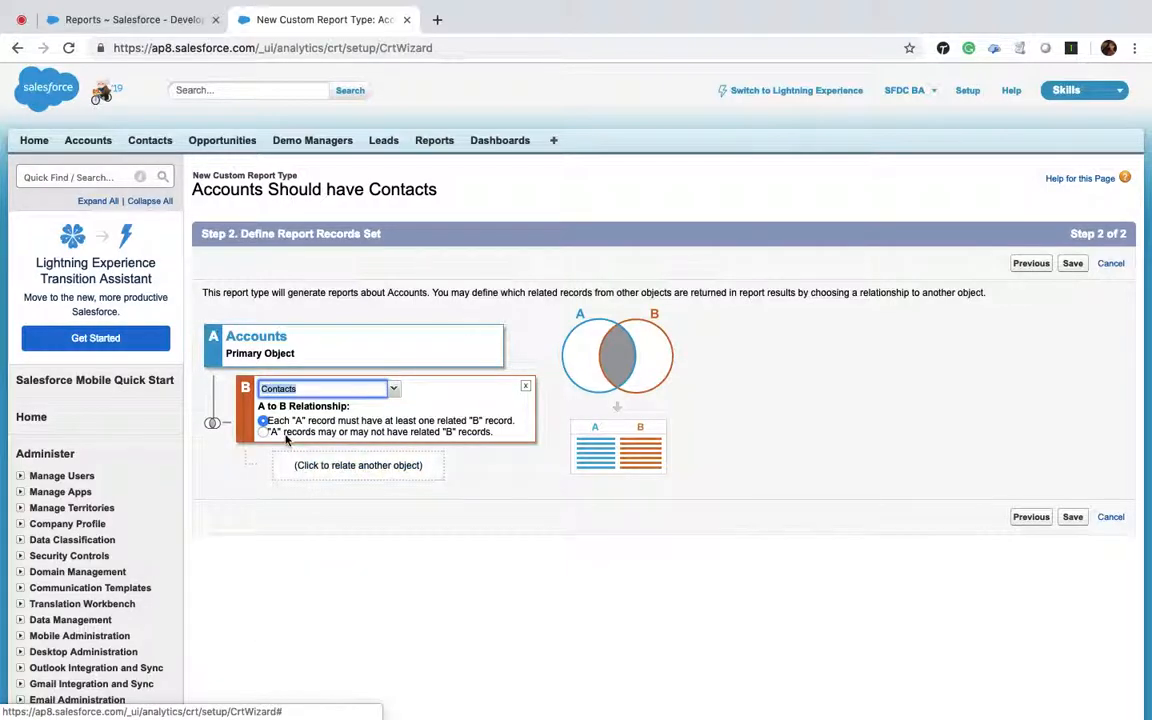
click(1076, 518)
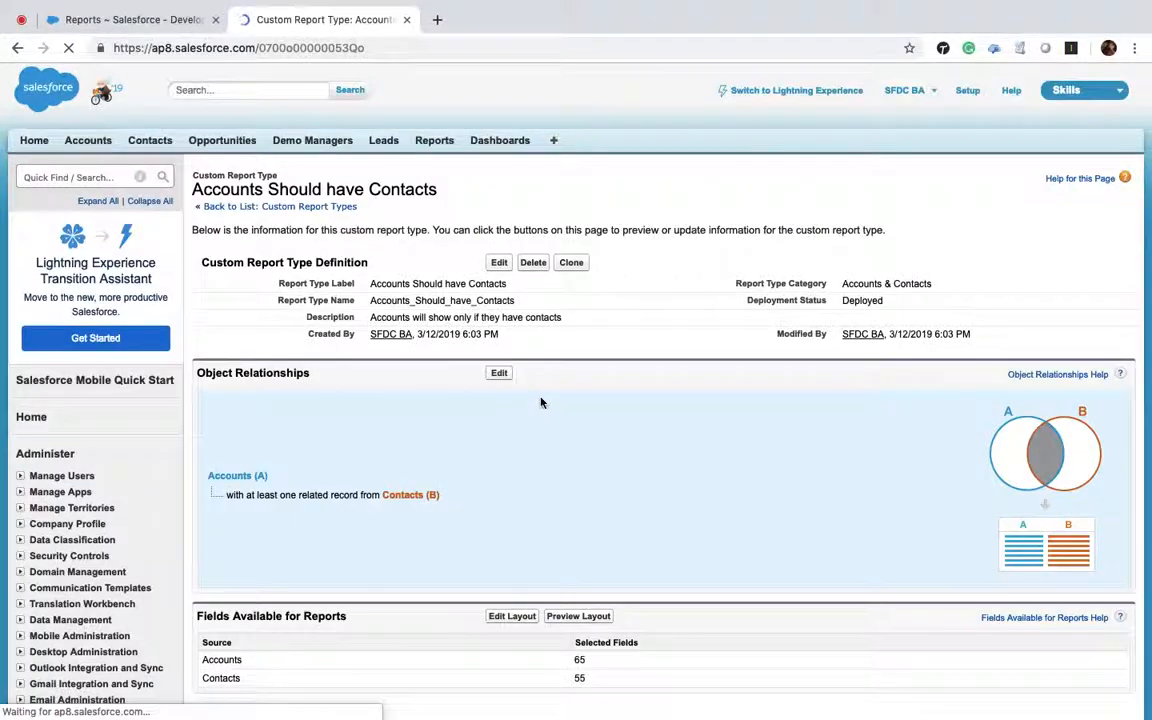
click(287, 207)
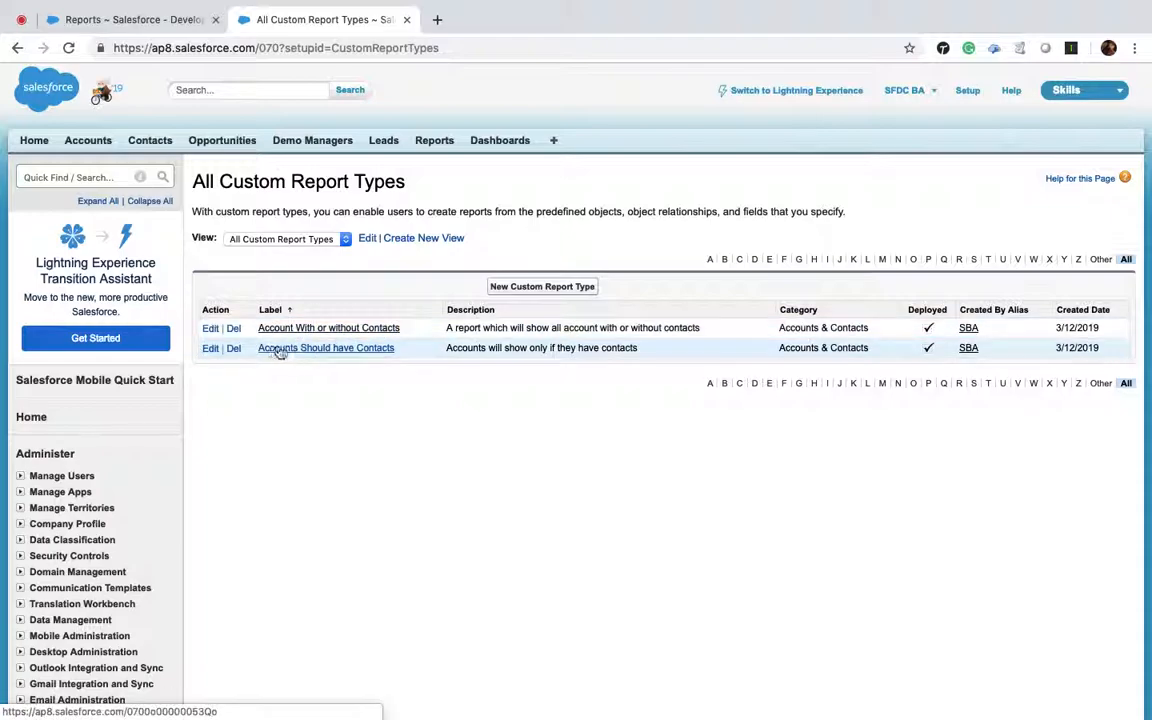
Step: In the Reports browser tab, create a new report using the Account With or without Contacts type from the Accounts & Contacts category
click(131, 19)
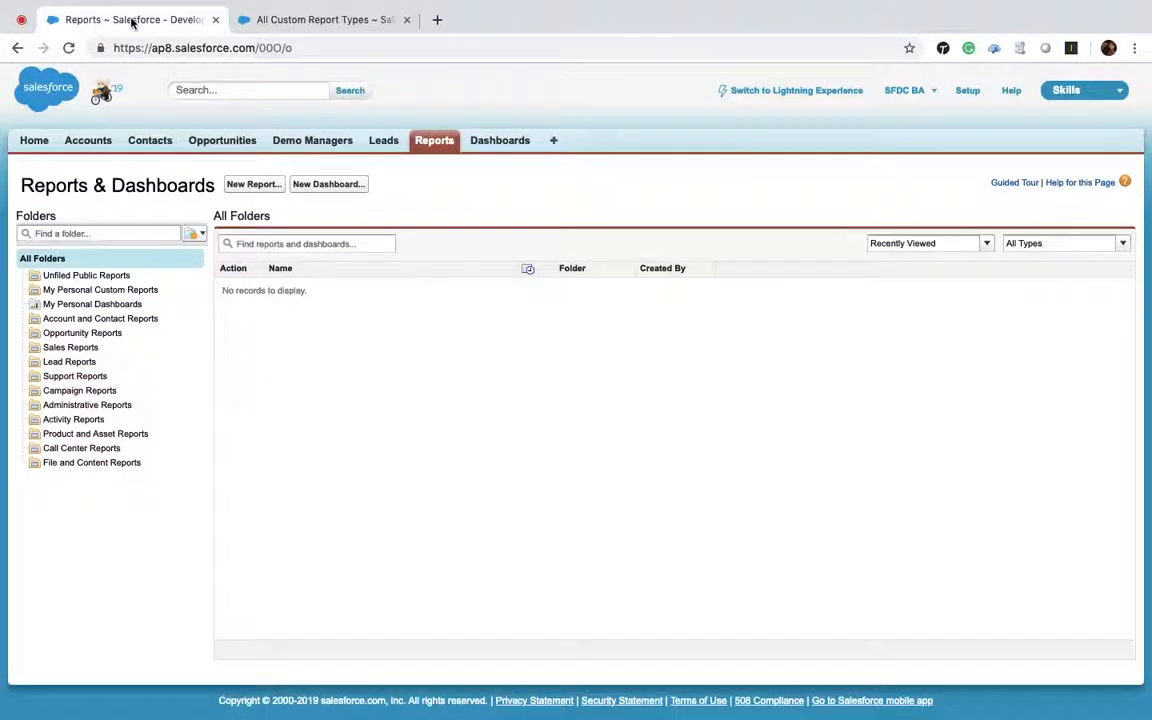
click(255, 185)
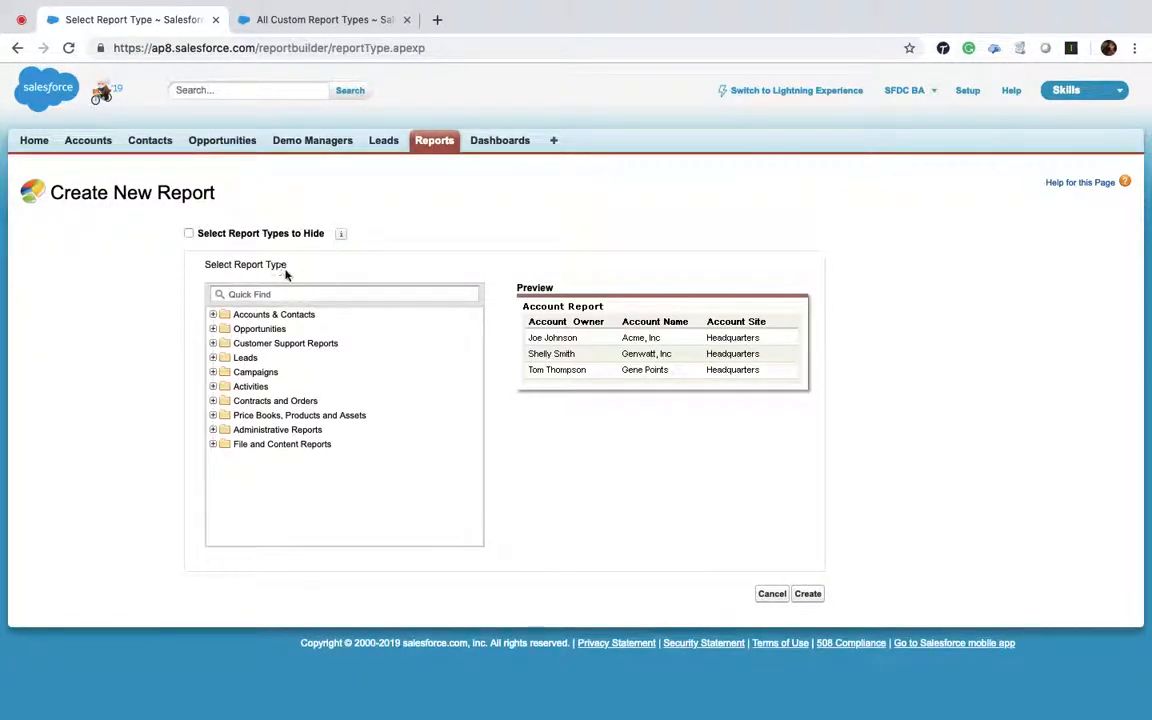
click(213, 315)
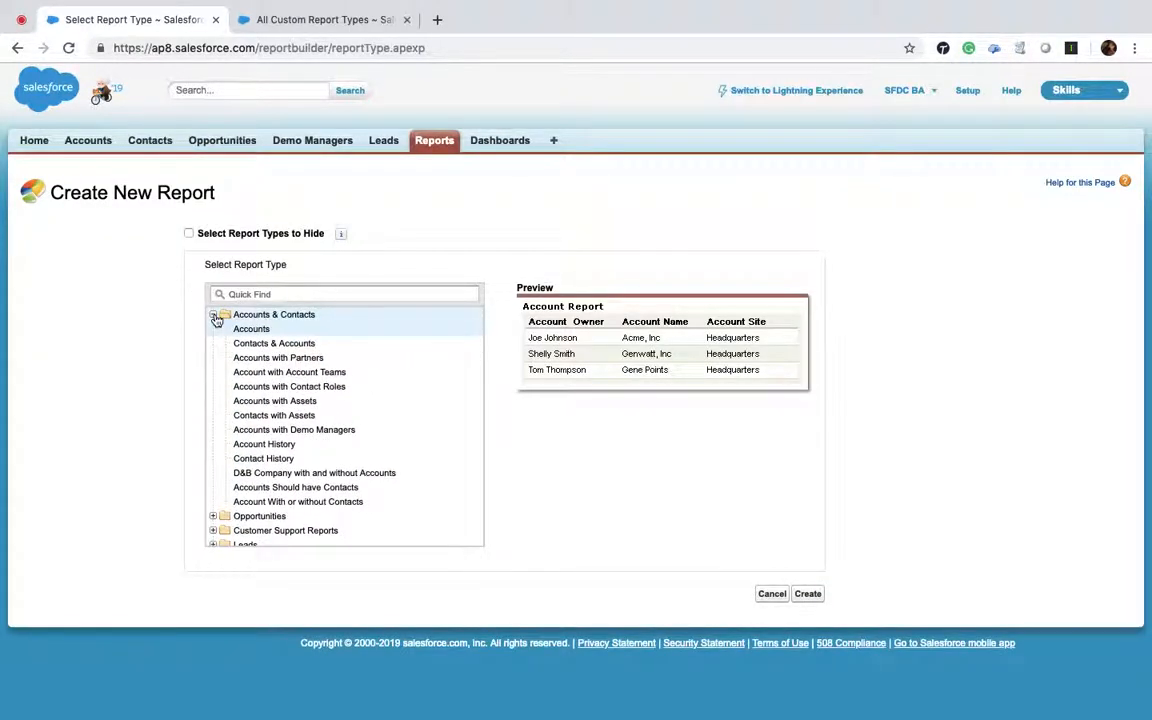
click(328, 504)
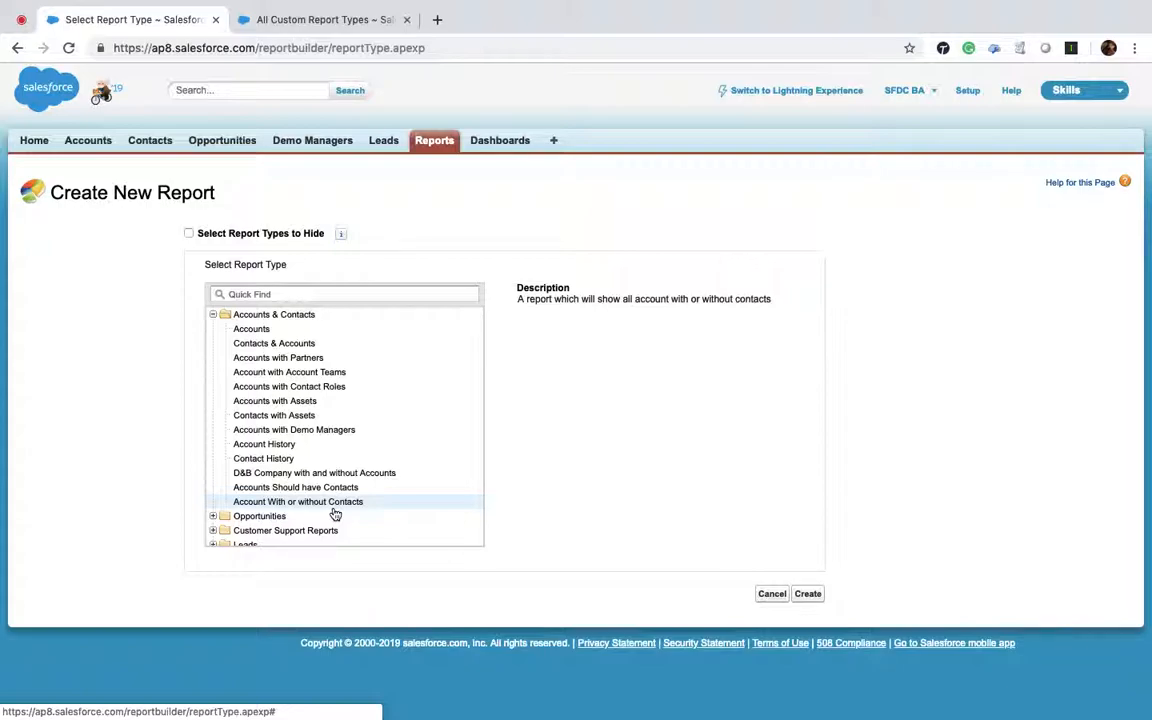
click(807, 594)
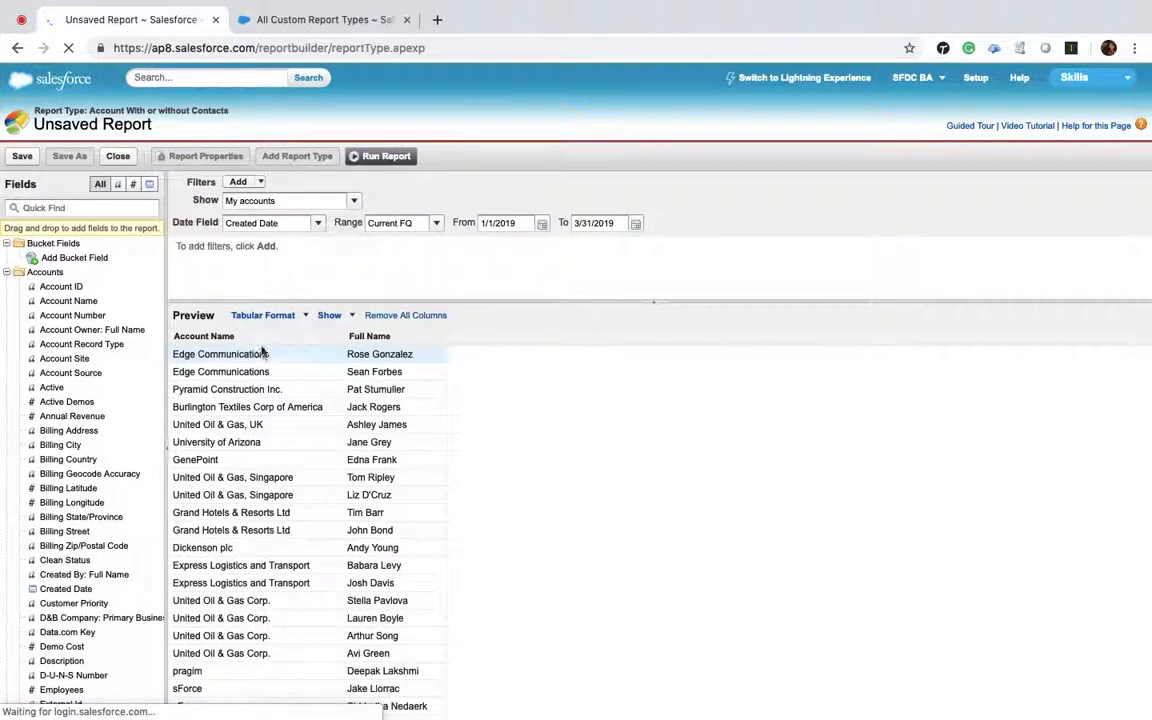
Step: Change the report to Summary Format and group its records by Account Name
click(306, 318)
click(306, 358)
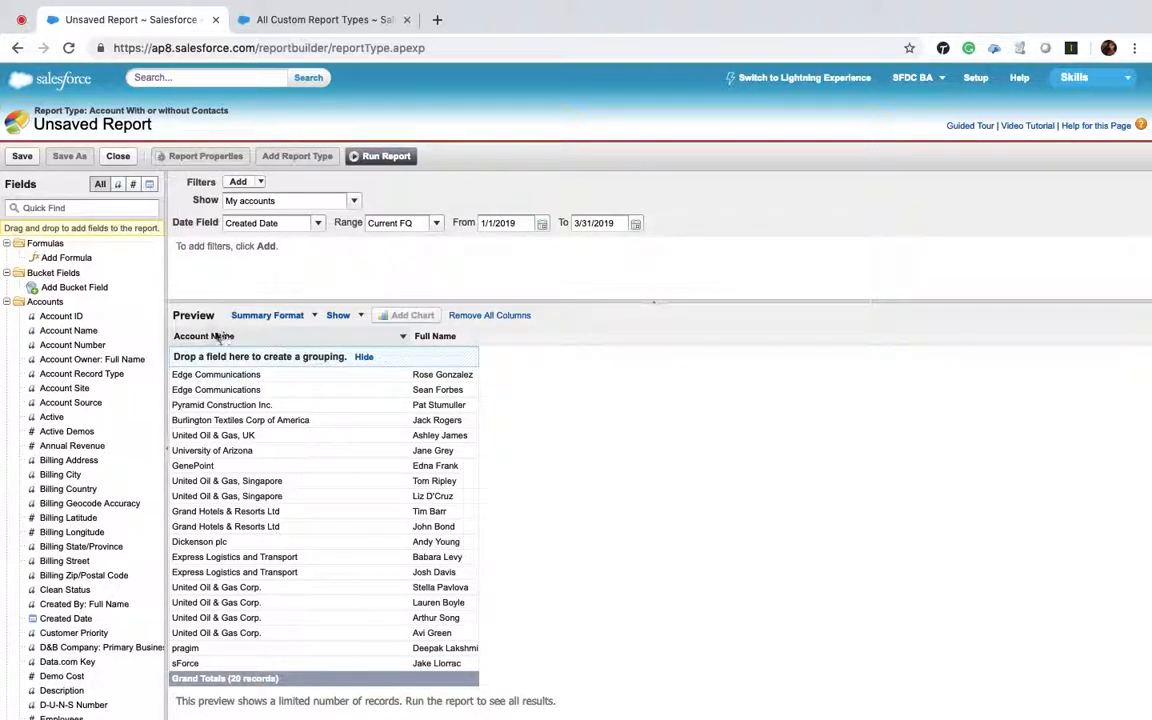
mouse_move(218, 337)
mouse_down()
mouse_move(235, 366)
mouse_move(231, 355)
mouse_up()
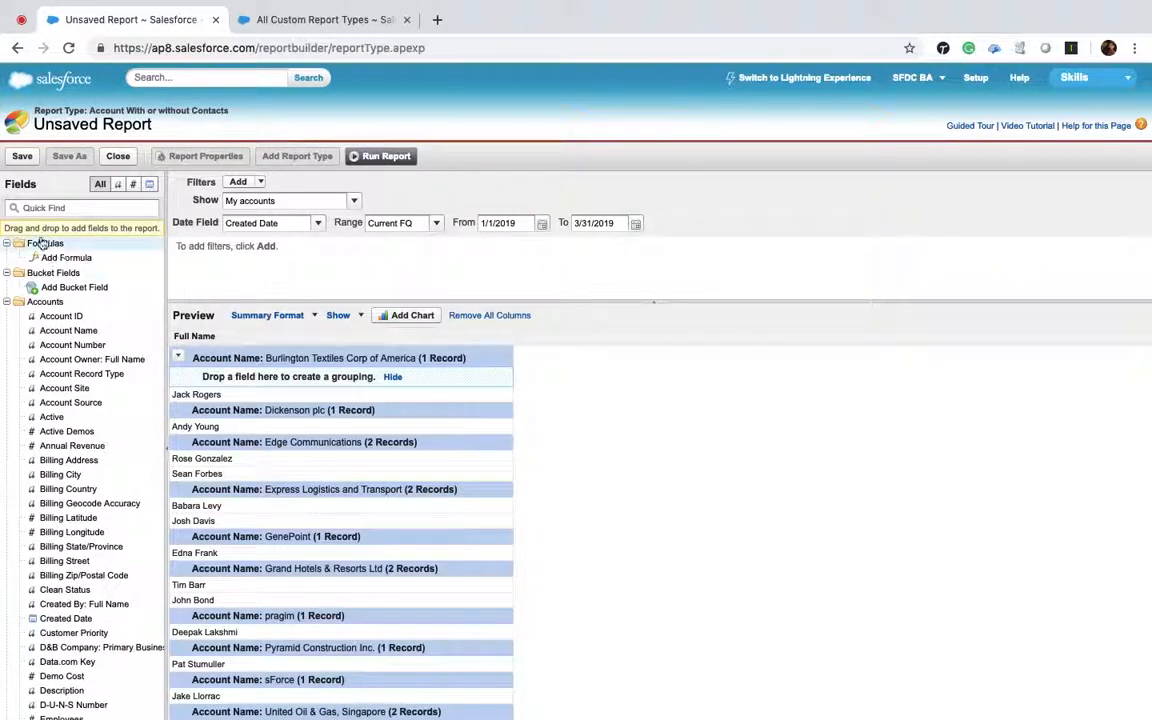
Step: Find the contact name fields by searching "Name" and add Contact Owner: Full Name, First Name and Last Name as report columns
click(7, 301)
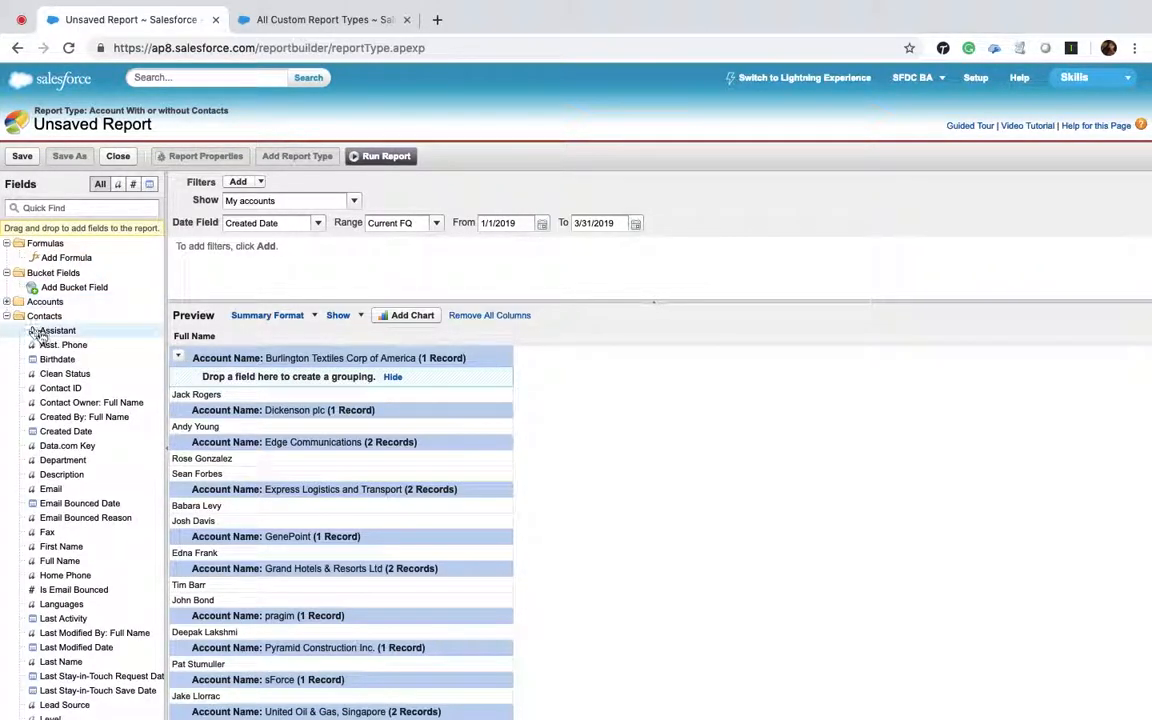
scroll(62, 470, down, 5)
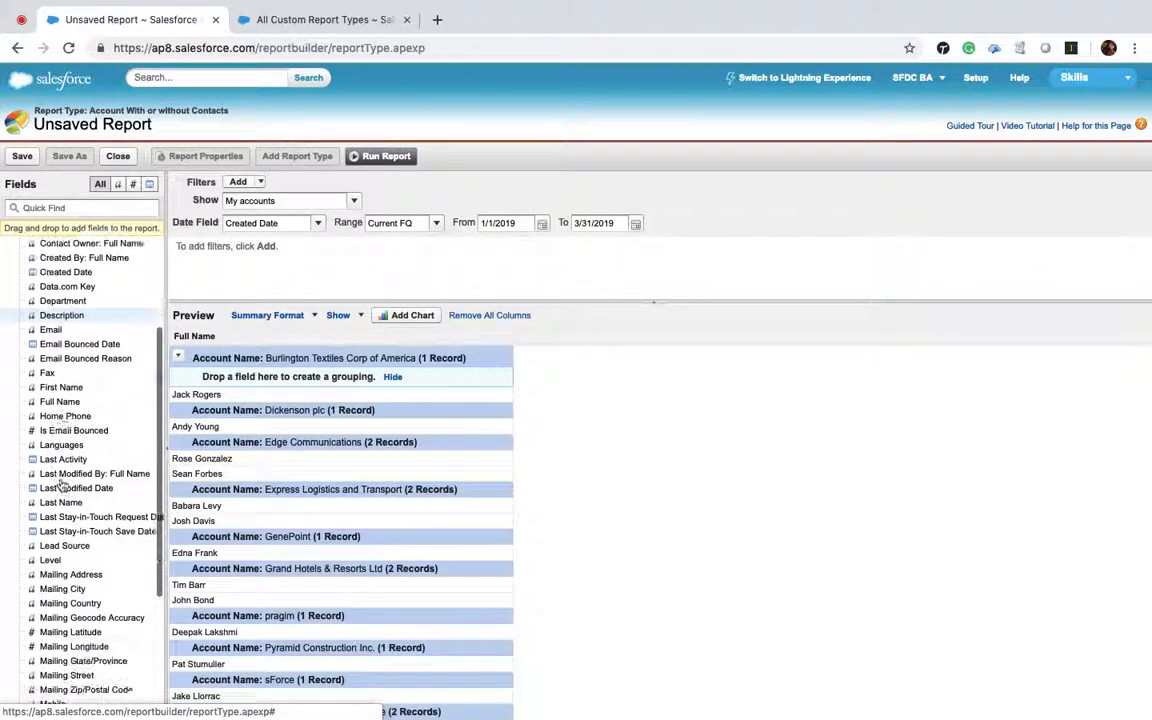
scroll(62, 483, up, 1)
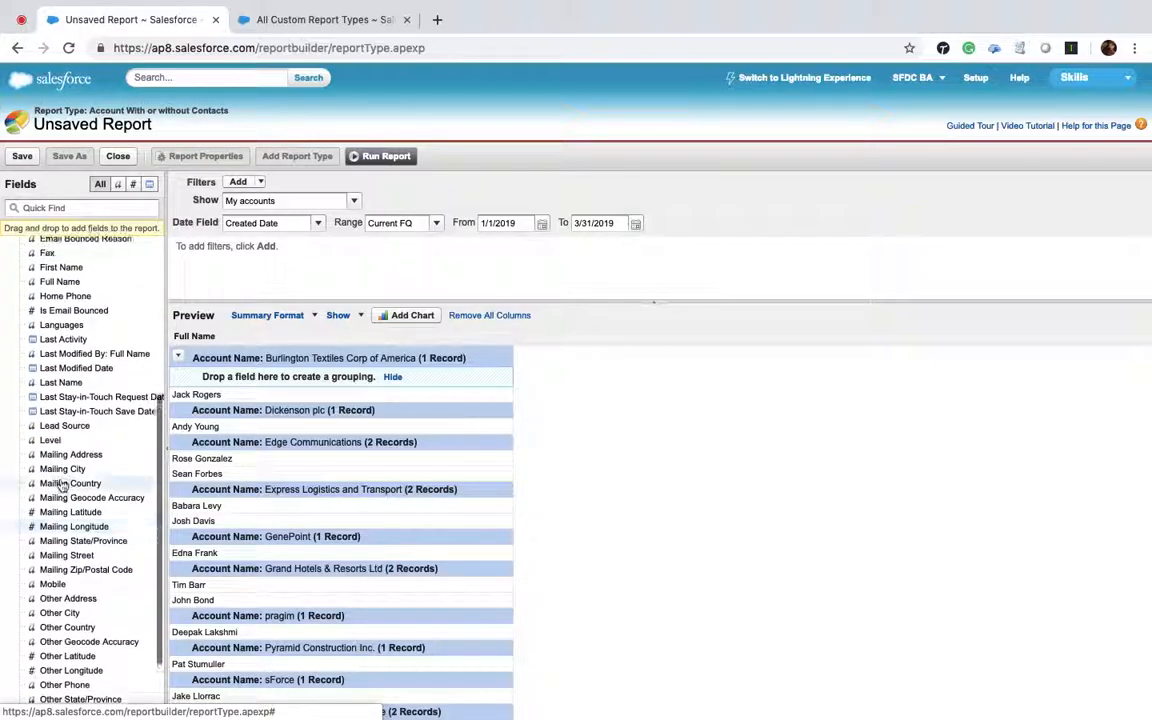
click(76, 208)
text(Name)
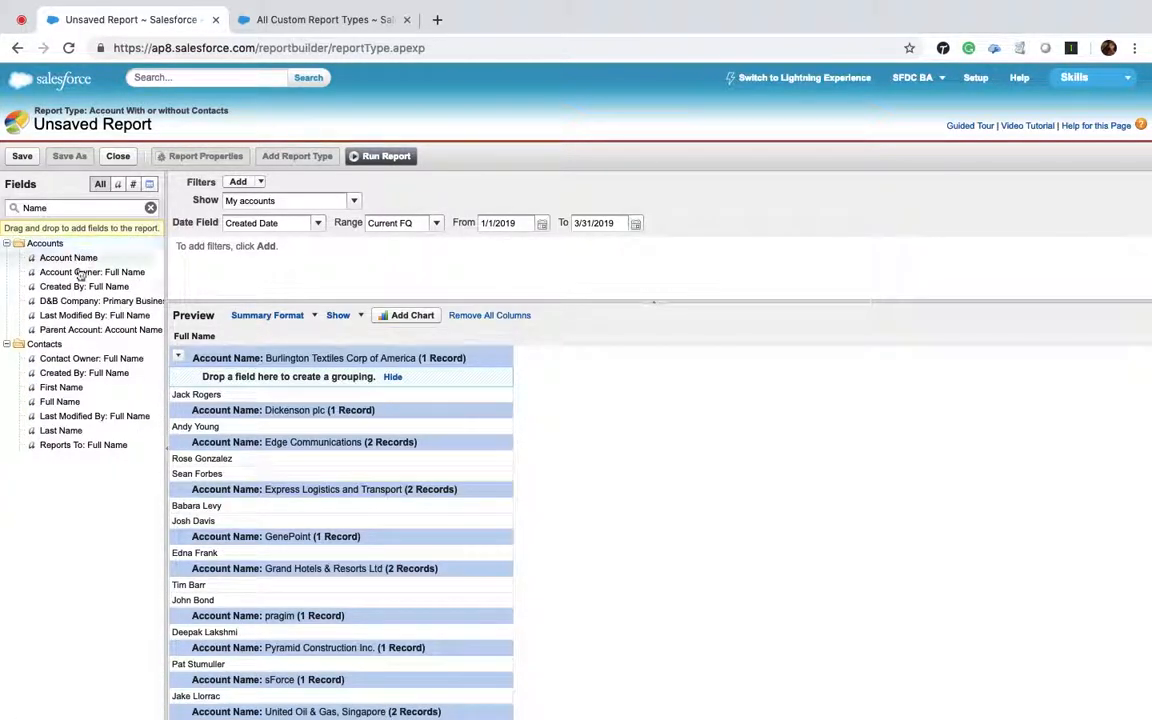
drag(80, 358, 455, 332)
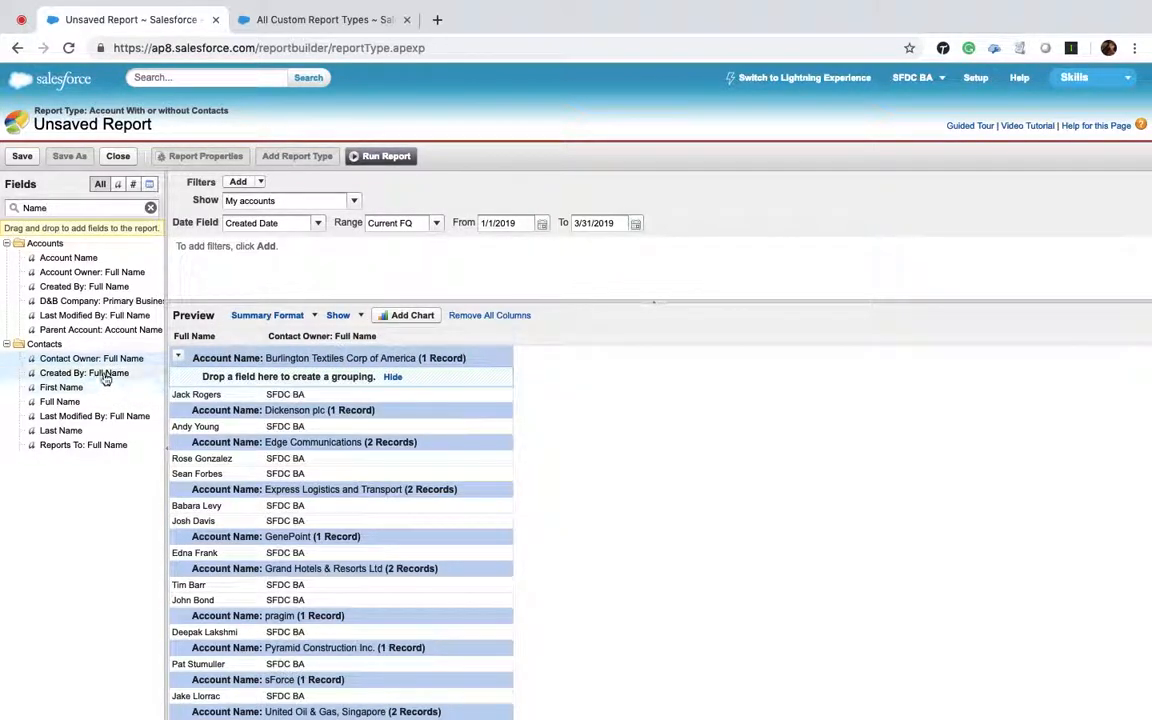
drag(85, 388, 328, 336)
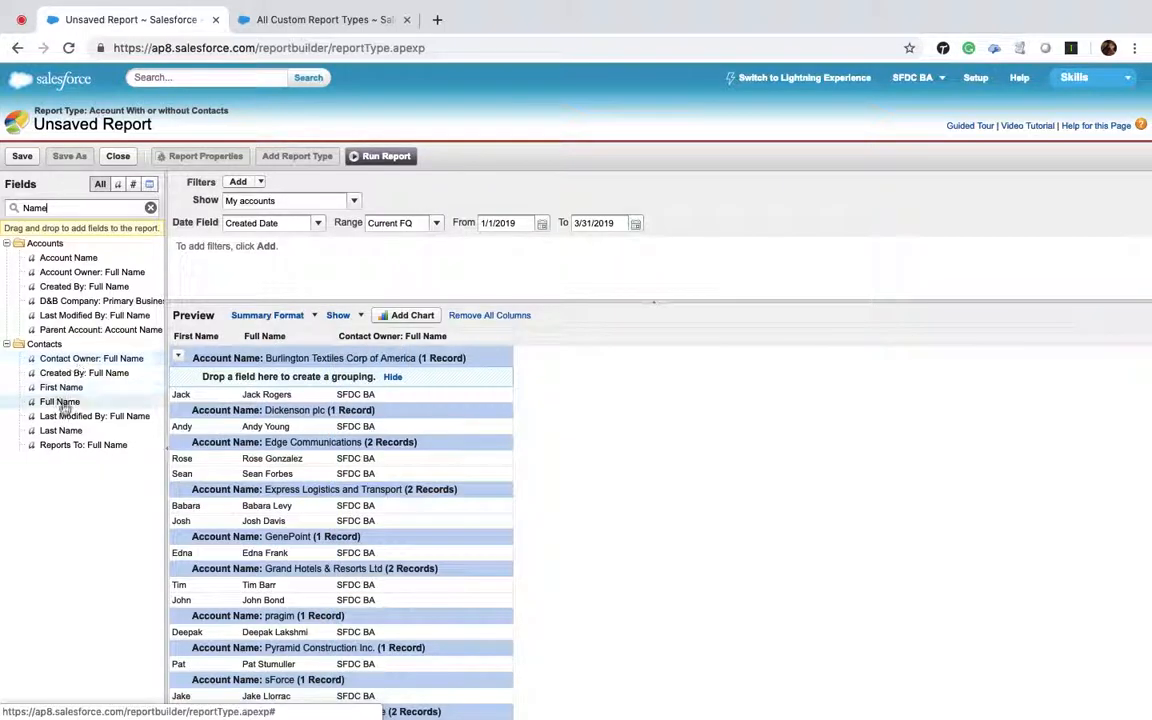
drag(62, 404, 235, 338)
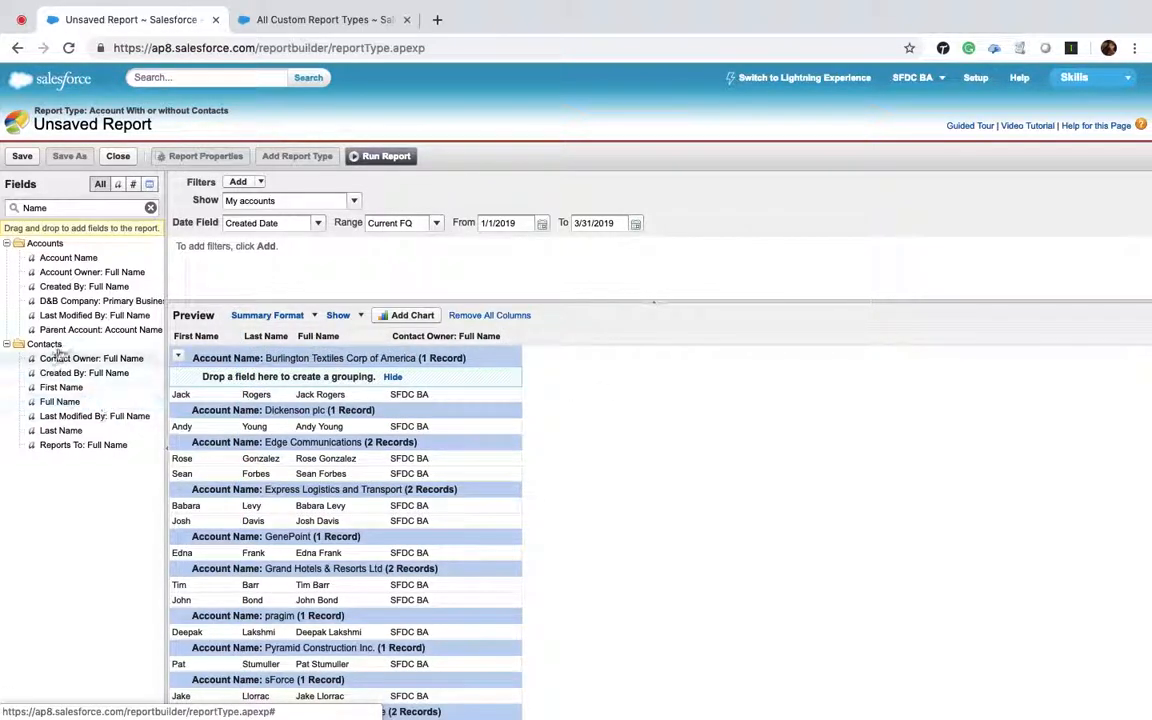
Step: Search the fields for "Phone" and add the contact's Phone column between Full Name and Contact Owner: Full Name
double_click(53, 207)
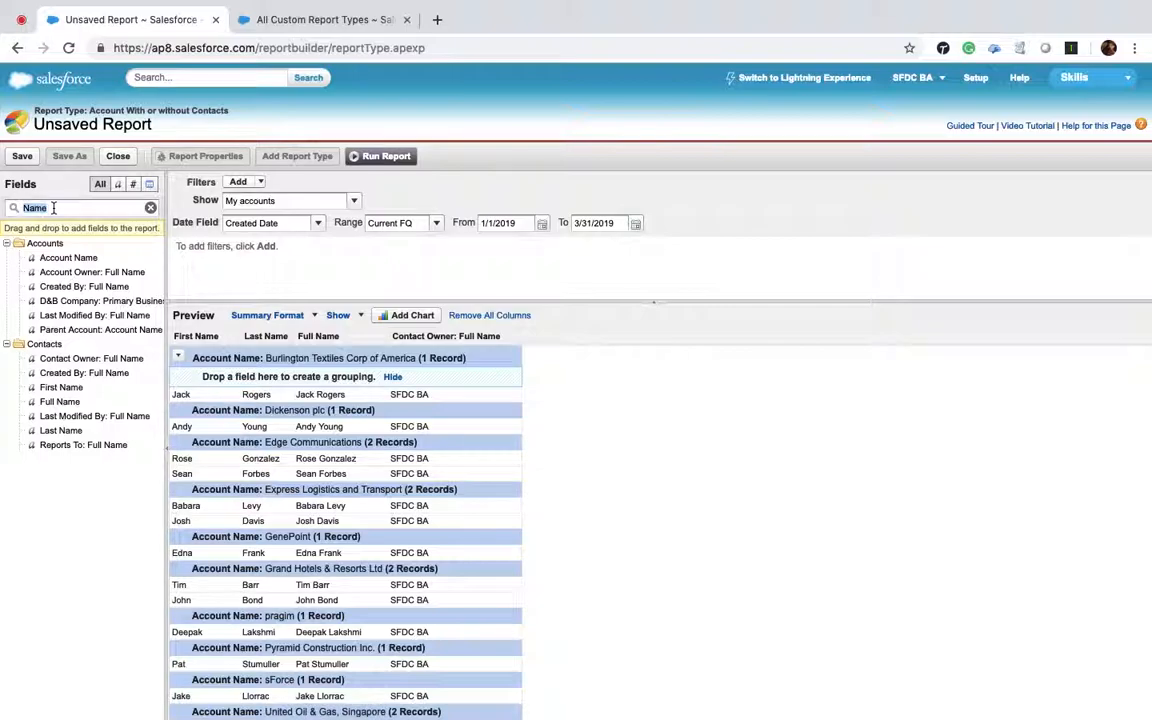
text(Phone)
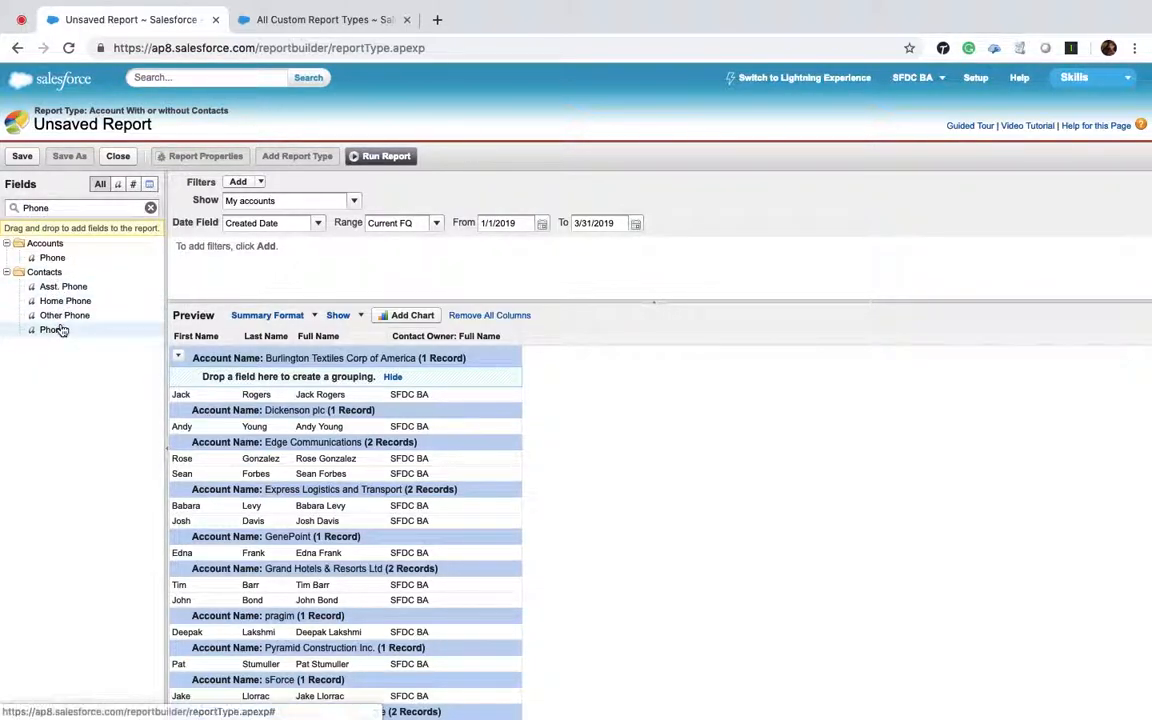
drag(57, 330, 386, 331)
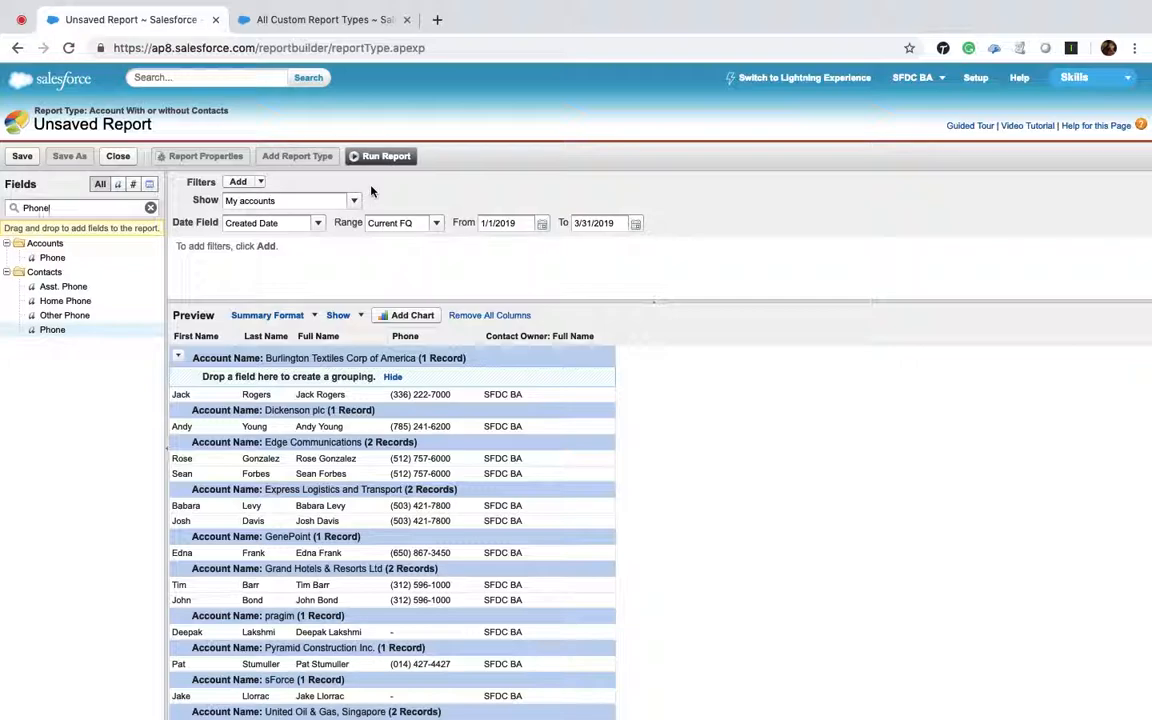
Step: Set the Created Date range to All Time and show All accounts
click(437, 223)
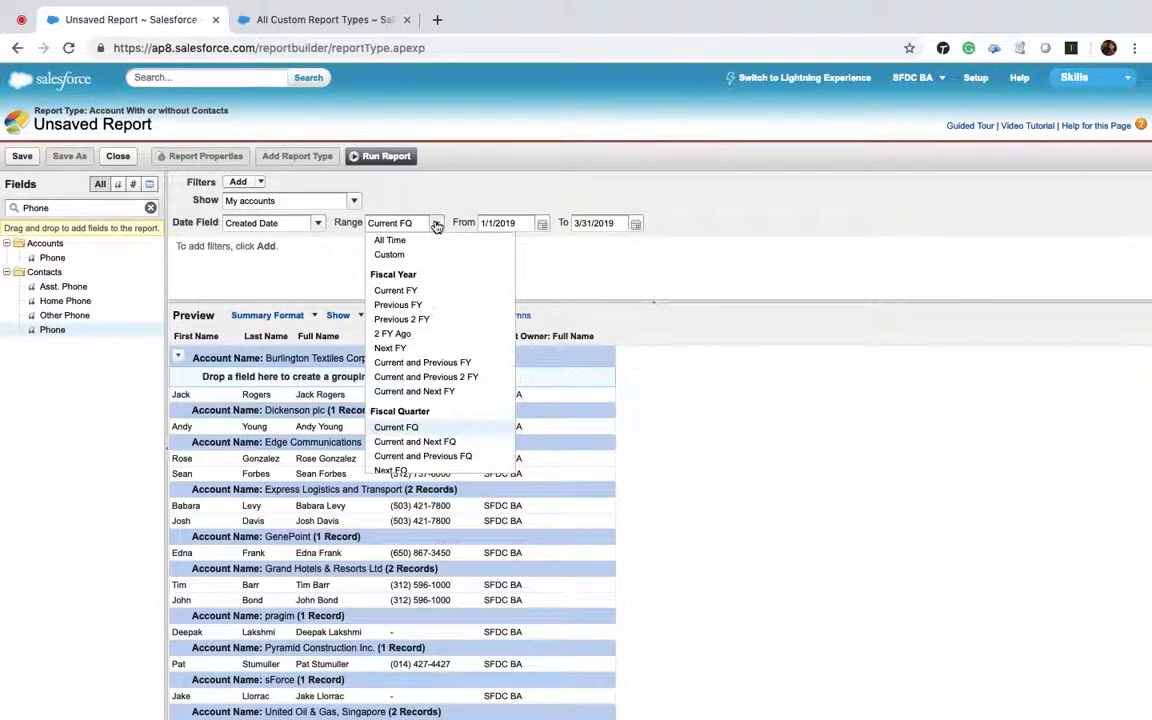
click(395, 237)
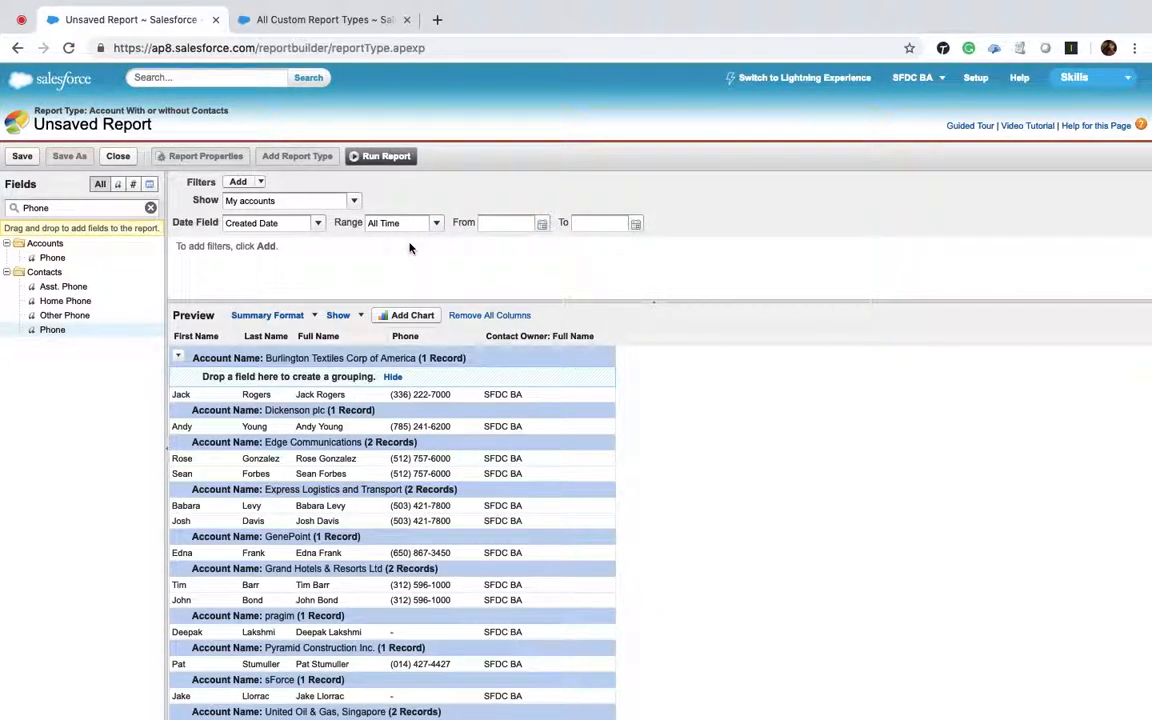
click(352, 201)
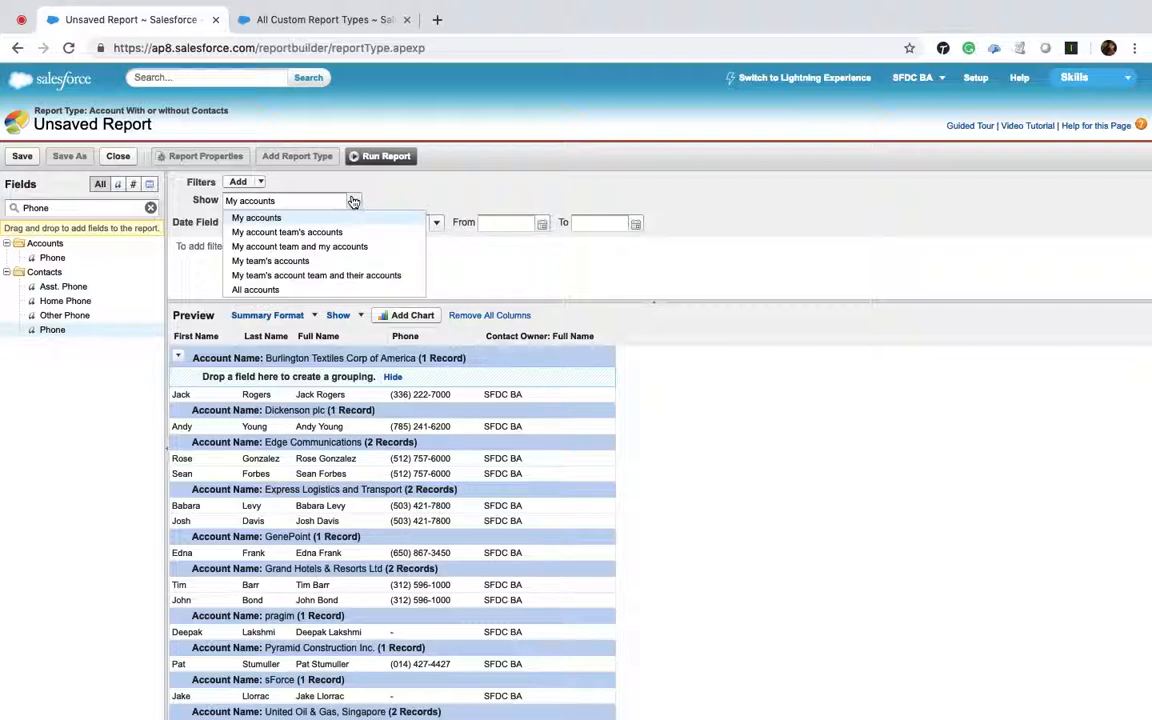
click(282, 288)
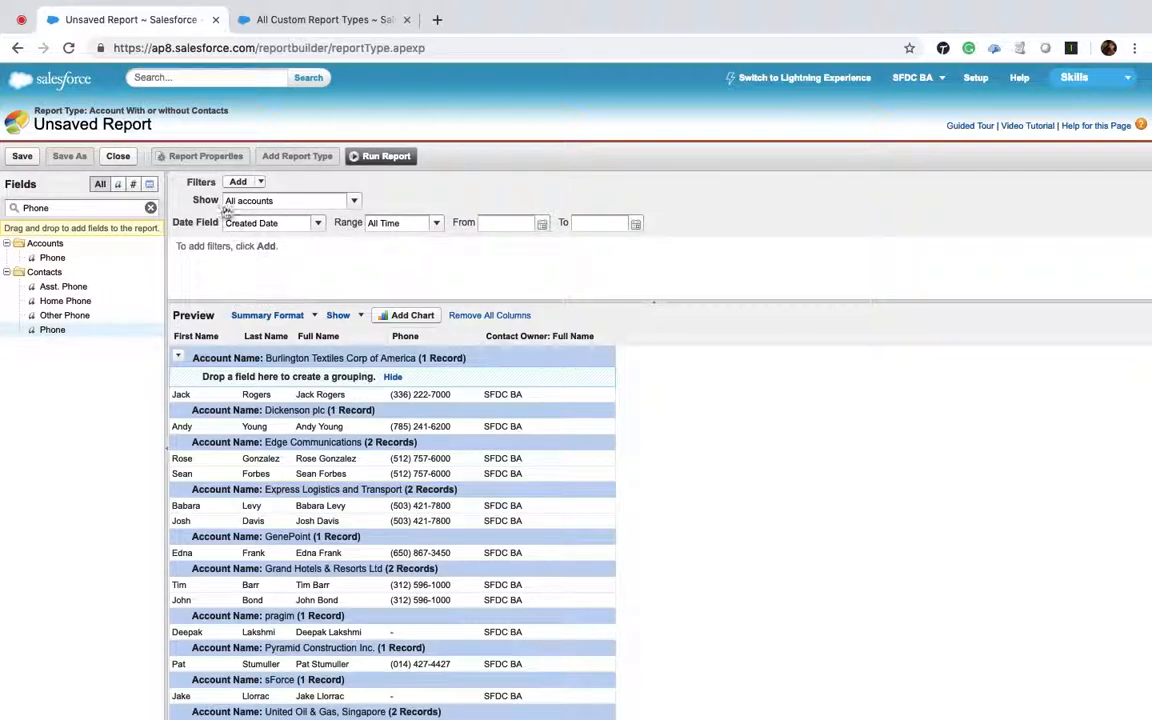
Step: Save the report as "Accounts with or without Contacts" in the Unfiled Public Reports folder and run it
click(22, 156)
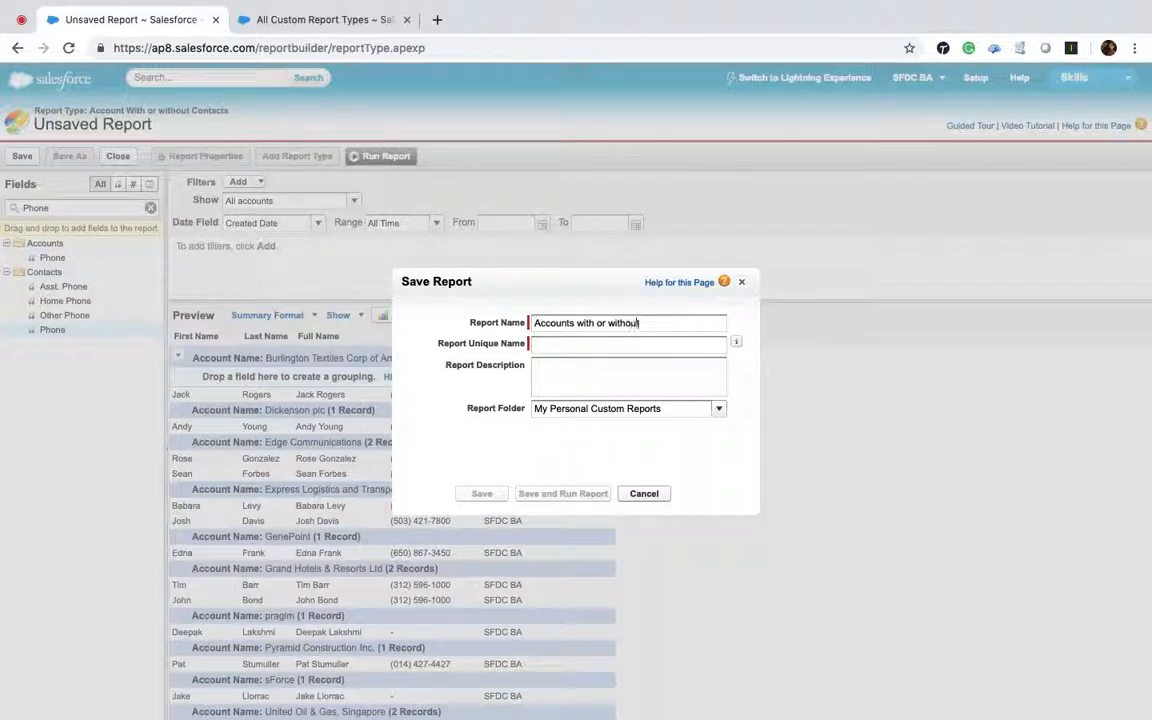
text(ts)
key(Tab)
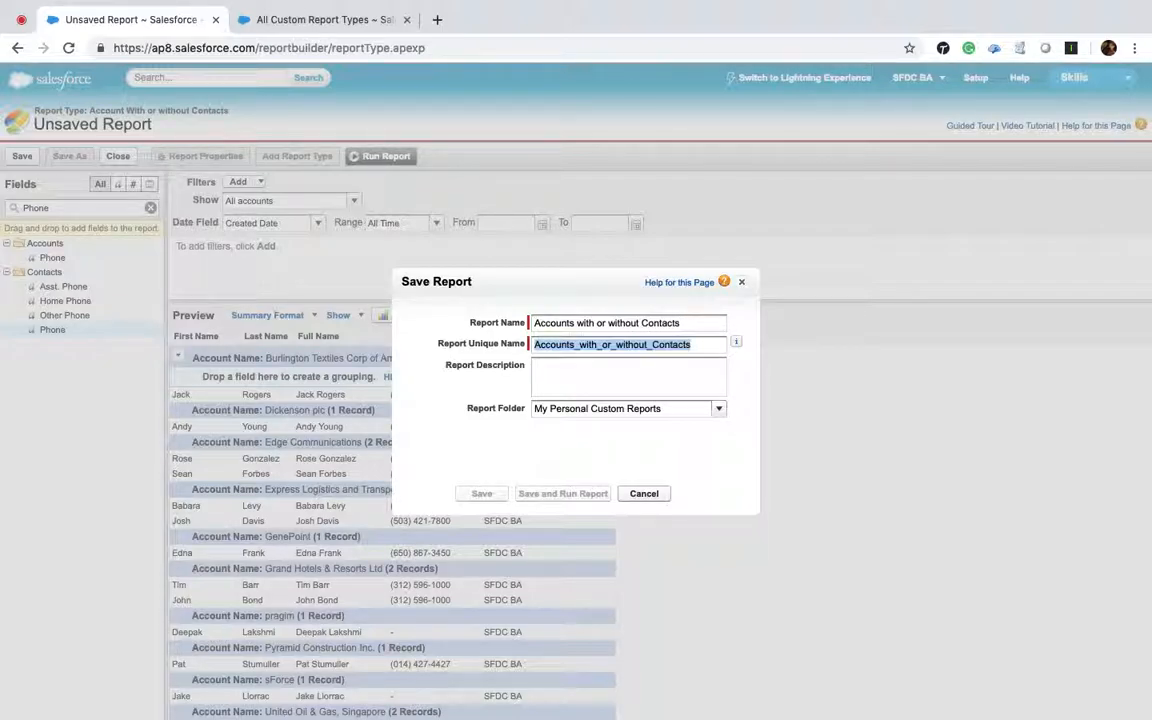
click(720, 410)
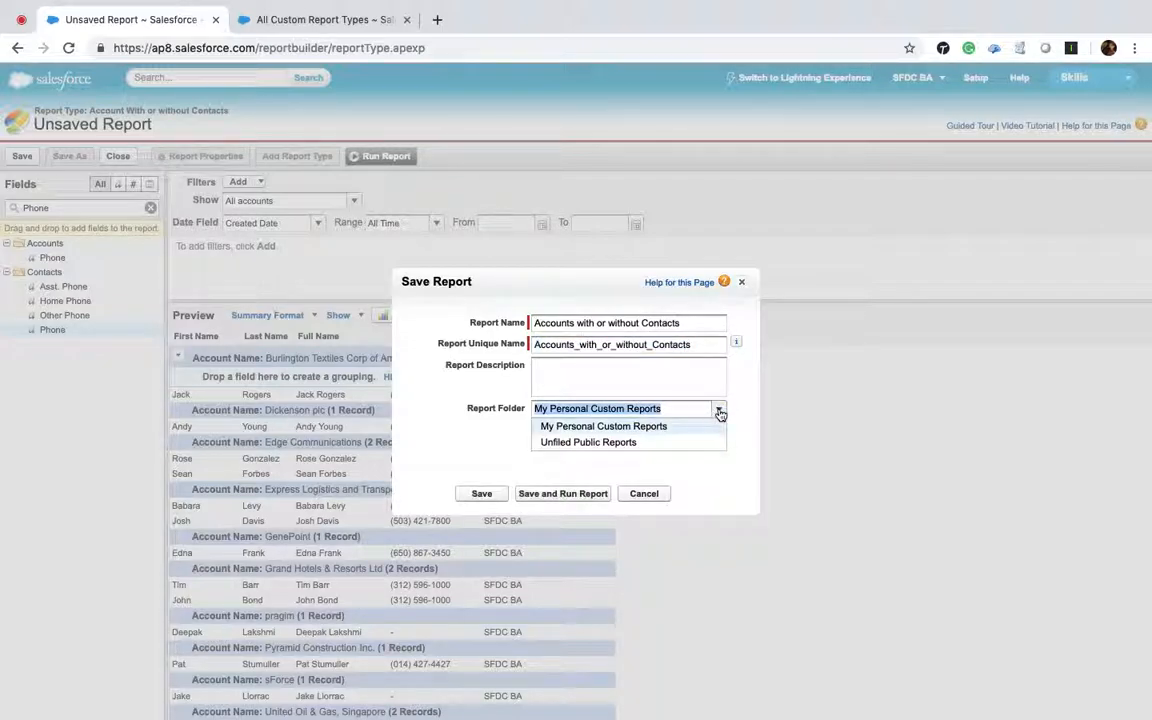
click(708, 442)
click(563, 494)
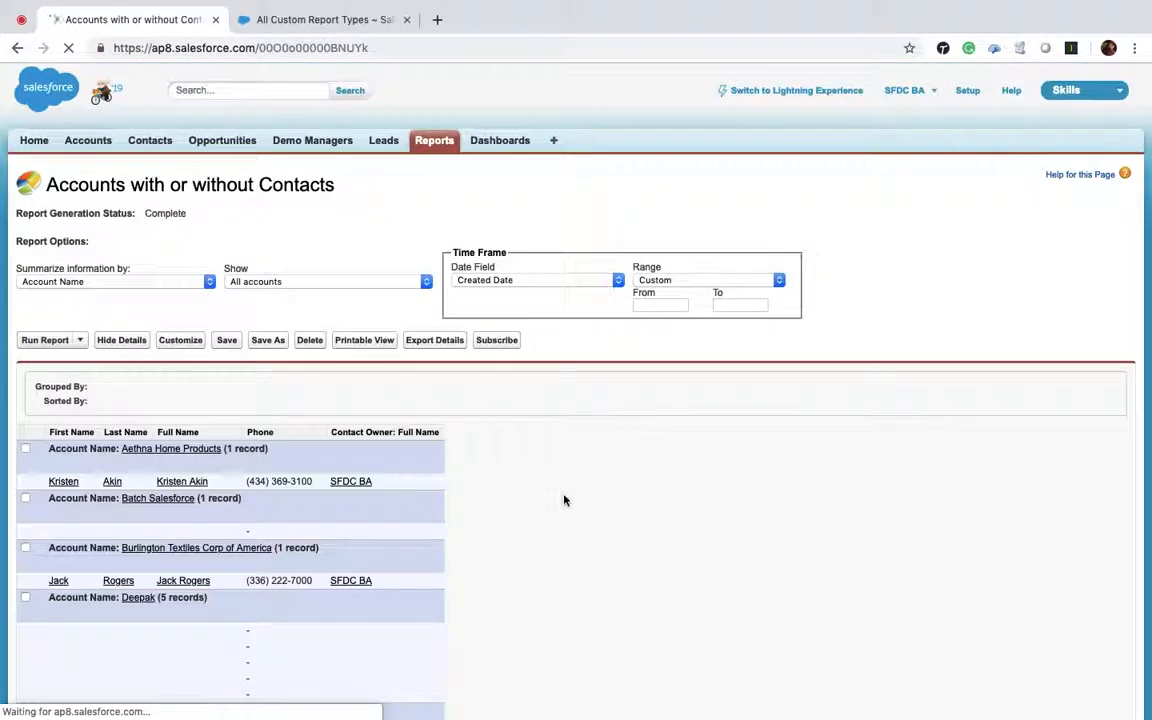
Step: Examine the report's groups without contact details, and check one such account's related contacts in a separate browser tab
scroll(564, 500, down, 2)
scroll(564, 500, down, 1)
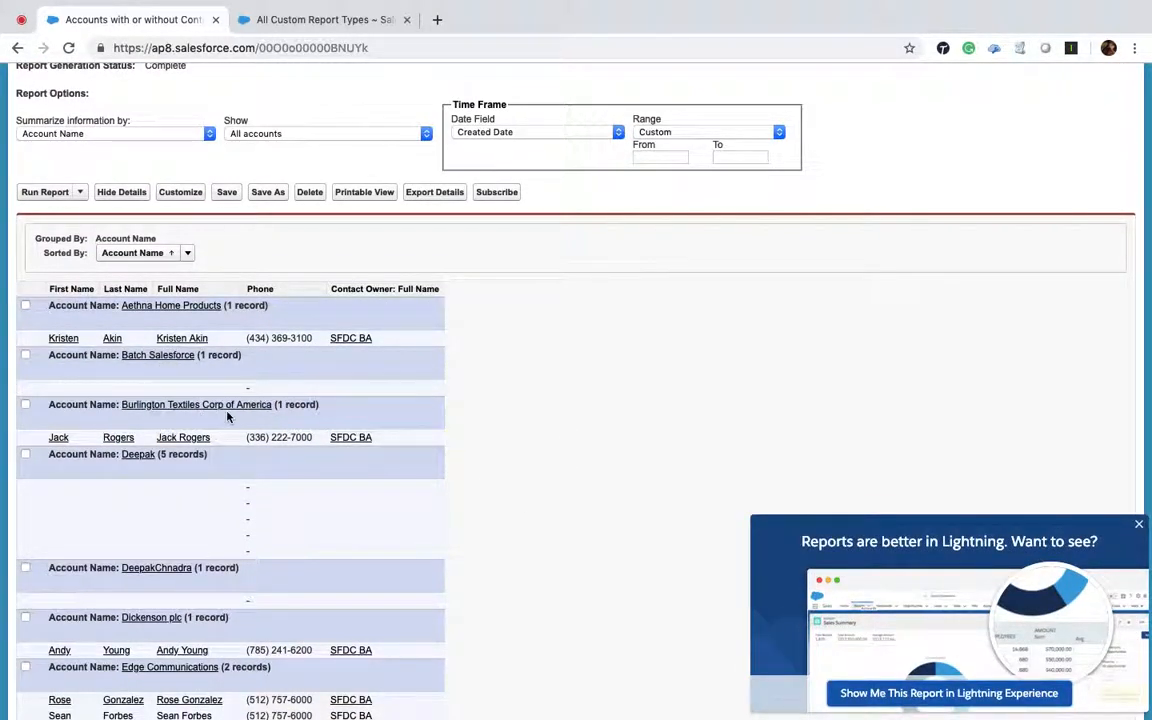
scroll(228, 415, down, 2)
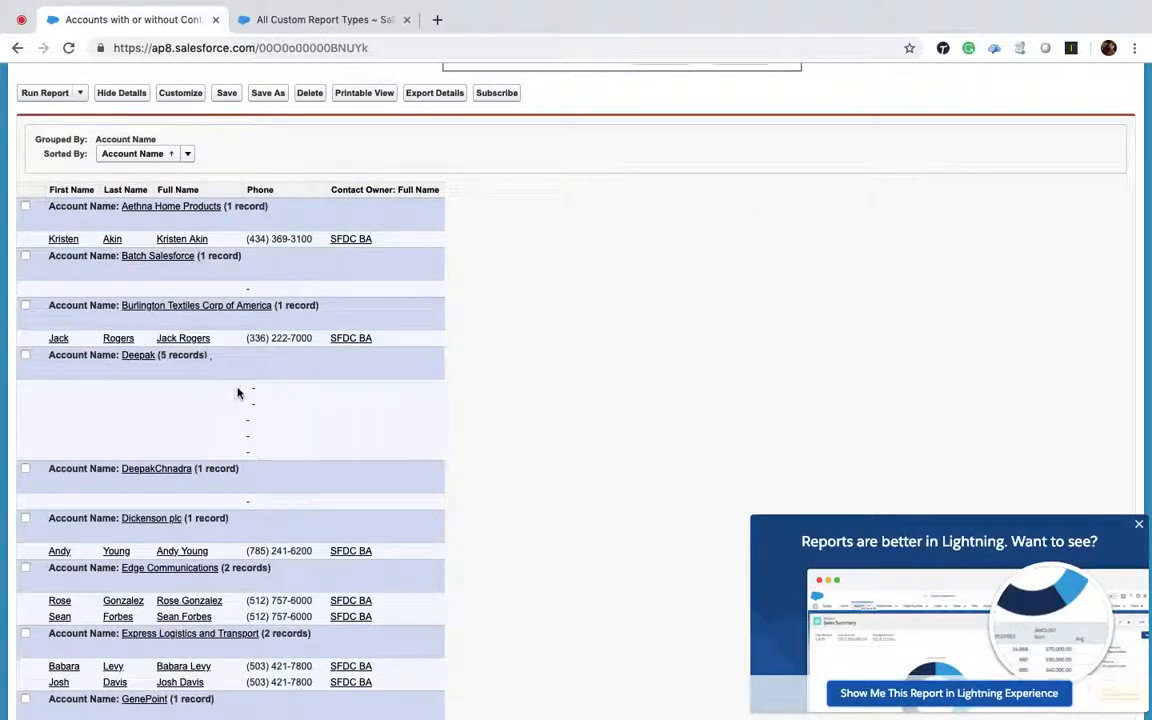
super+click(141, 362)
click(476, 20)
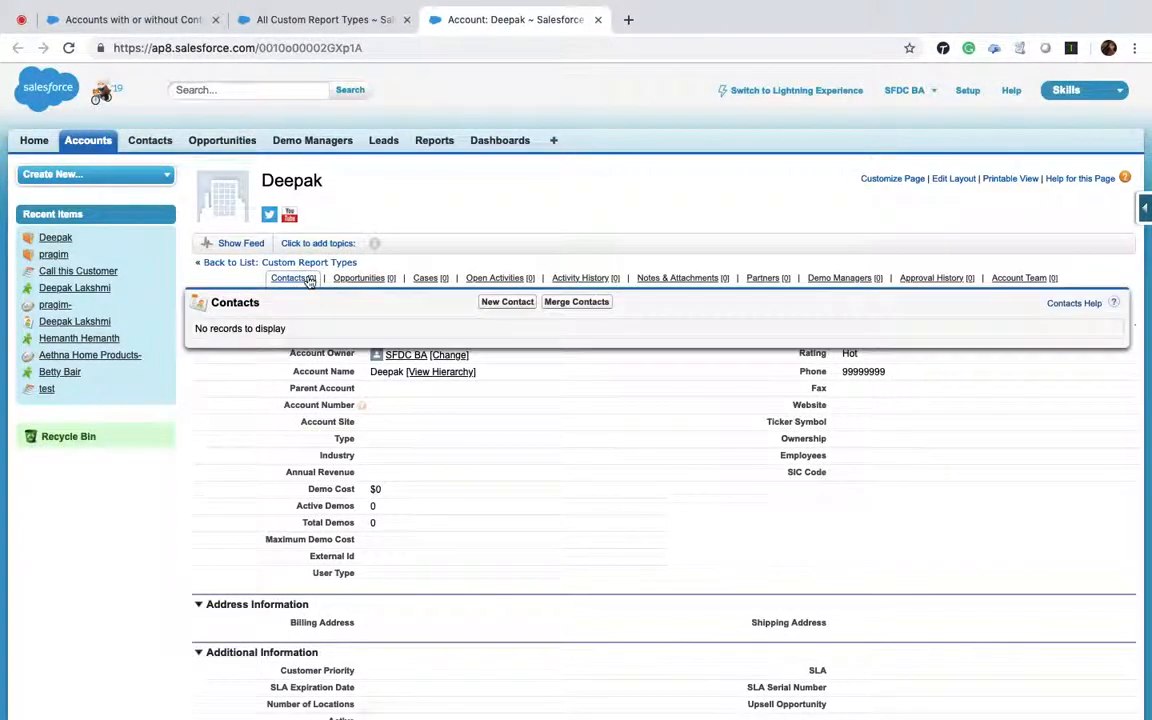
click(314, 19)
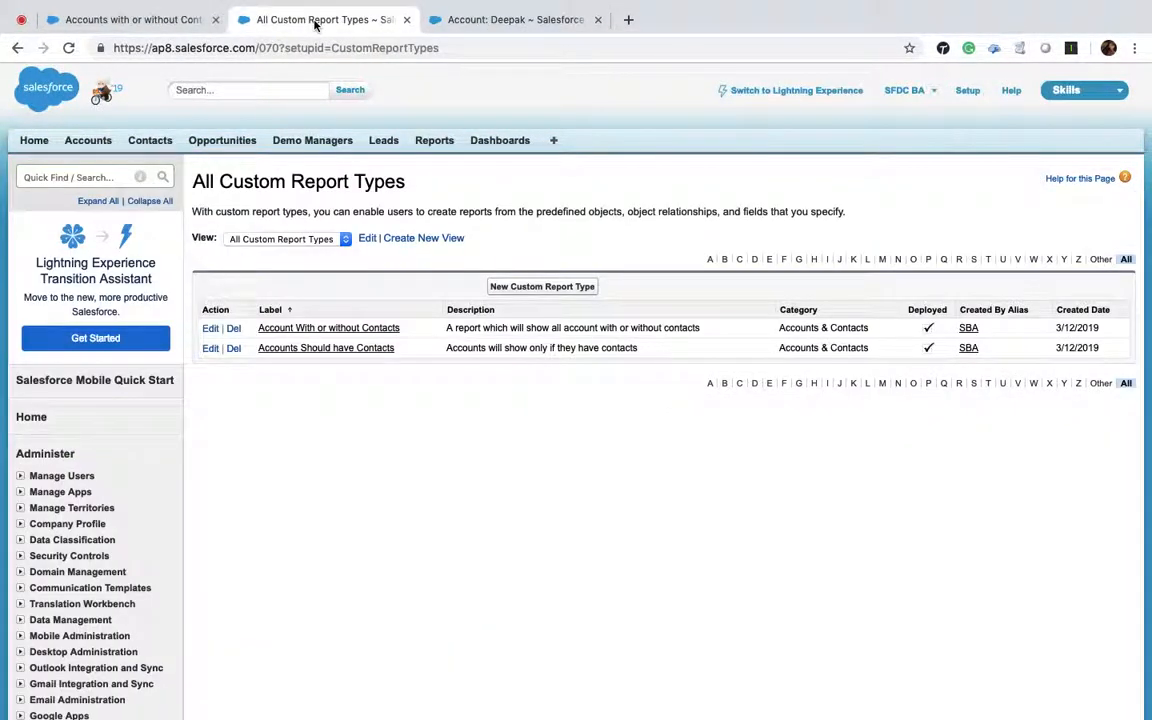
click(499, 21)
click(130, 19)
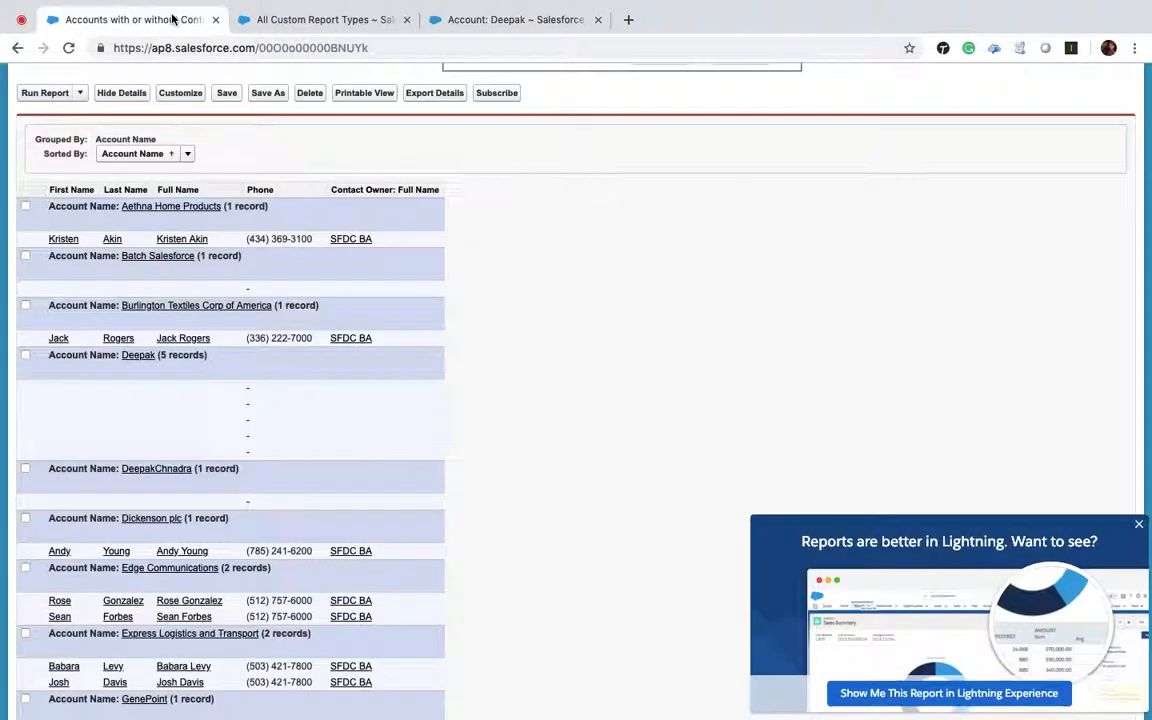
scroll(305, 406, down, 2)
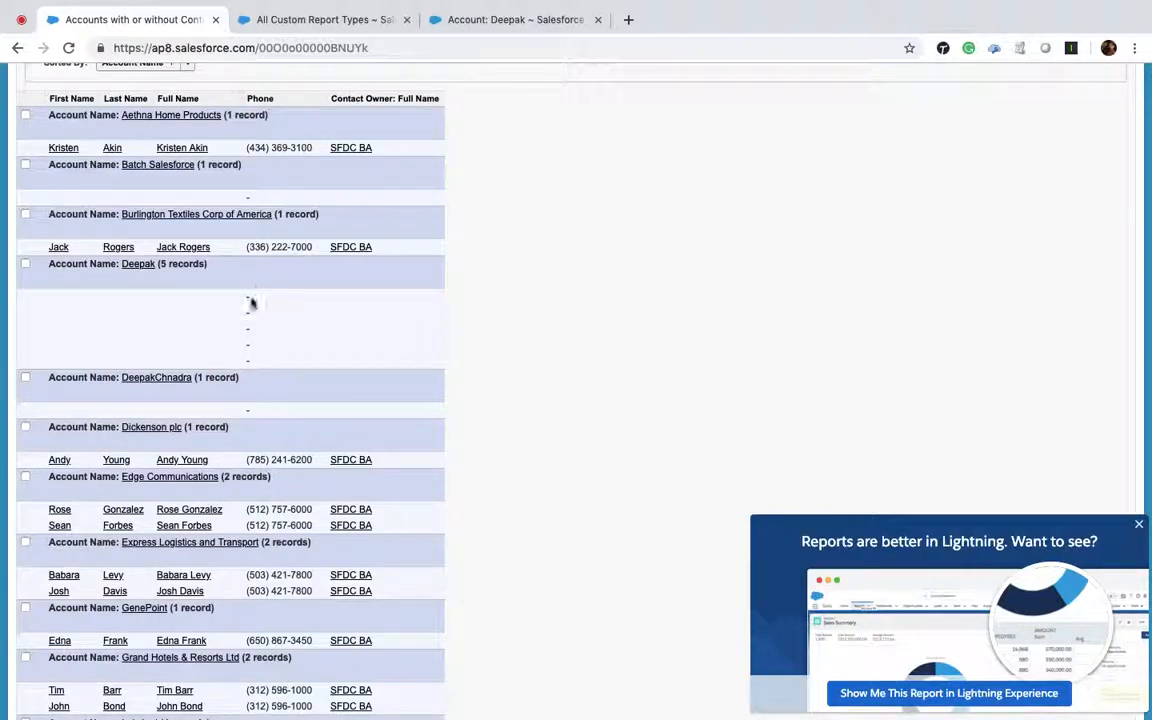
Step: Search all records for that account's name to check for duplicate accounts, and return to the report
click(525, 18)
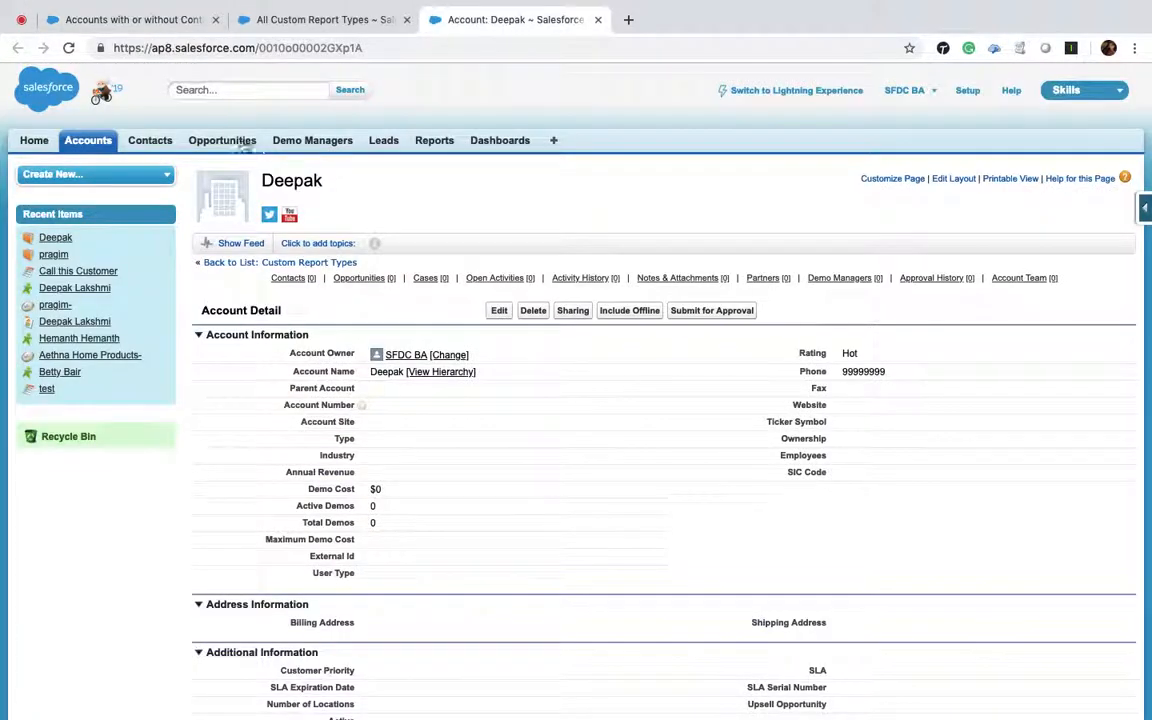
click(225, 90)
text(Deepak)
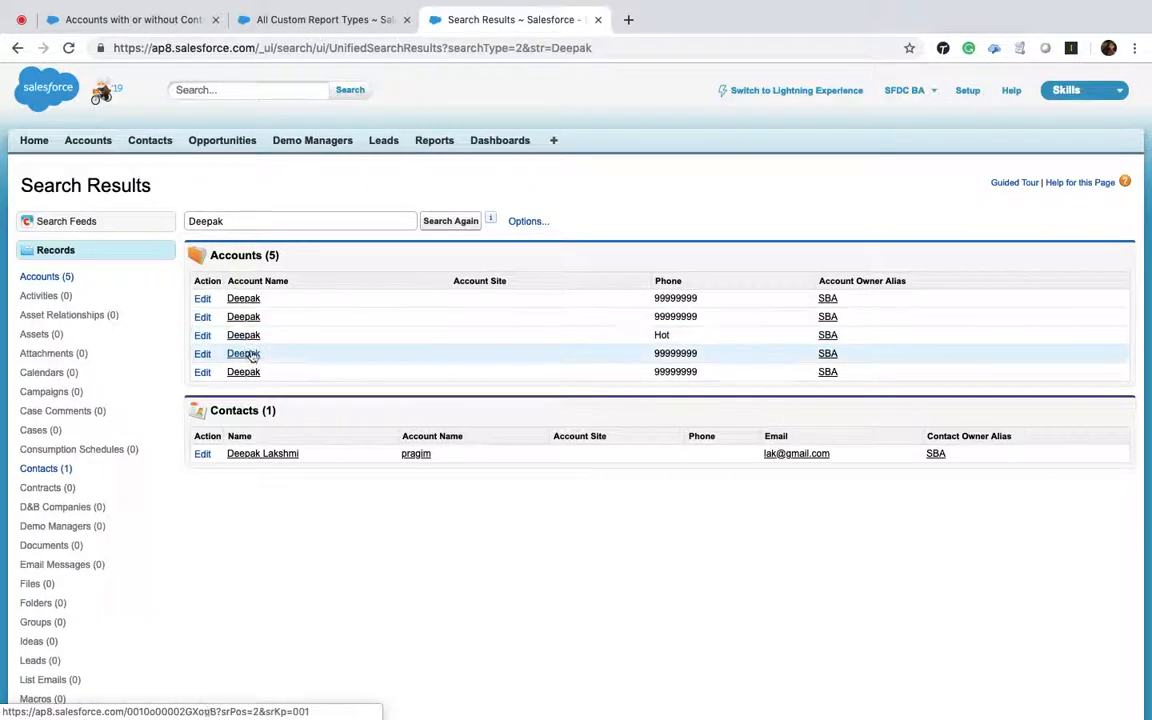
click(345, 19)
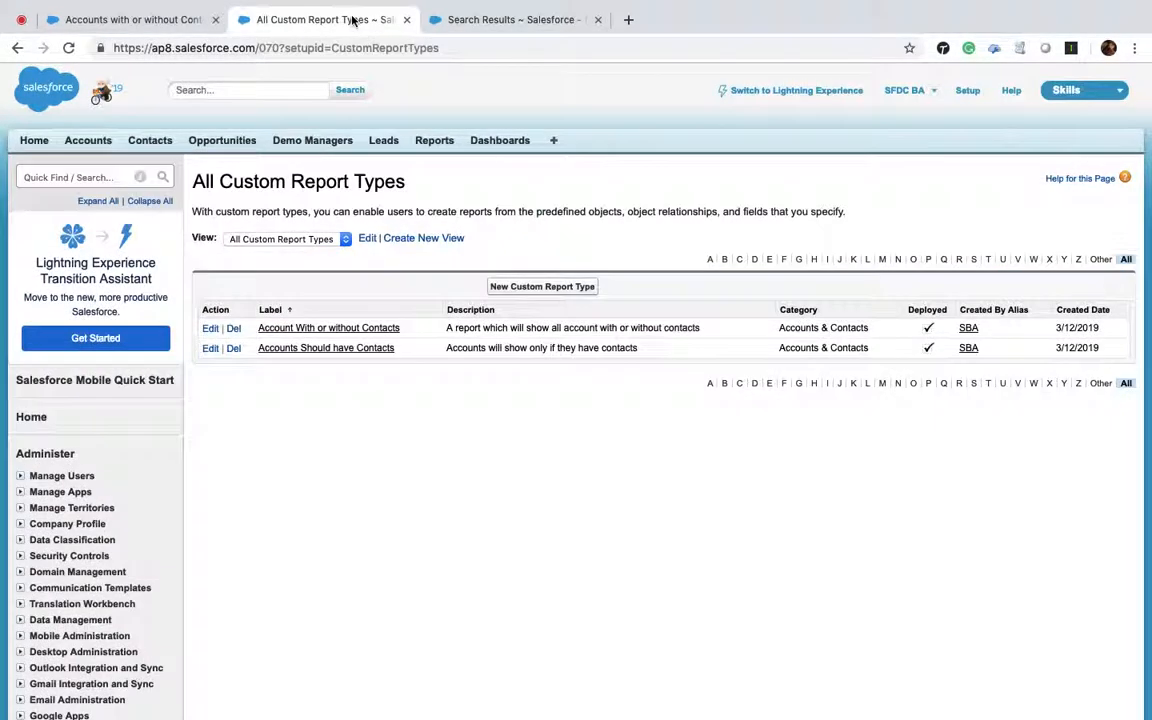
click(129, 22)
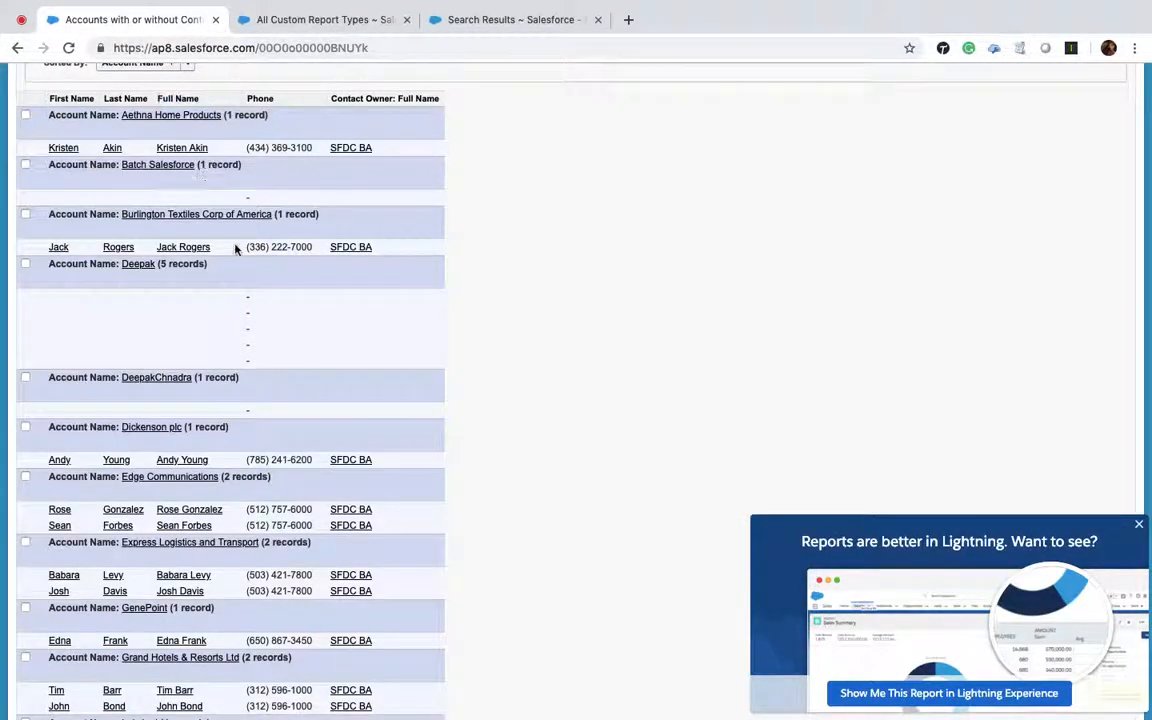
Step: Customize the report so that Account Name is a regular column and records are grouped by Account ID instead
scroll(236, 248, up, 5)
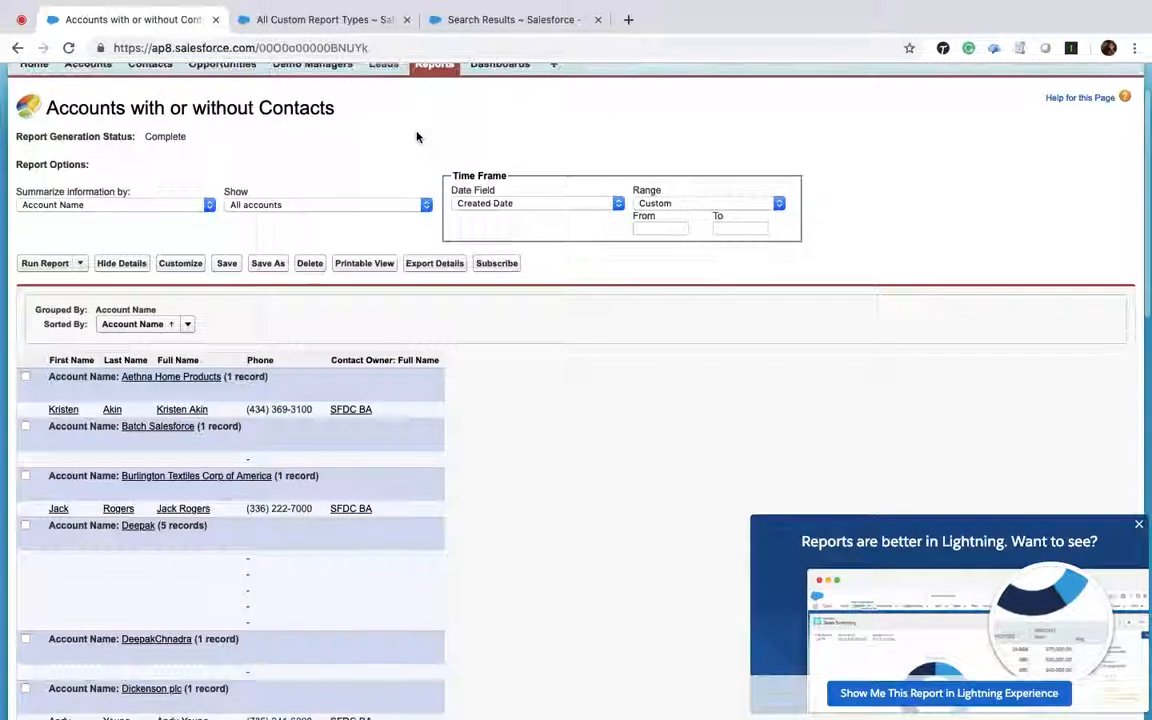
scroll(417, 137, up, 1)
click(191, 288)
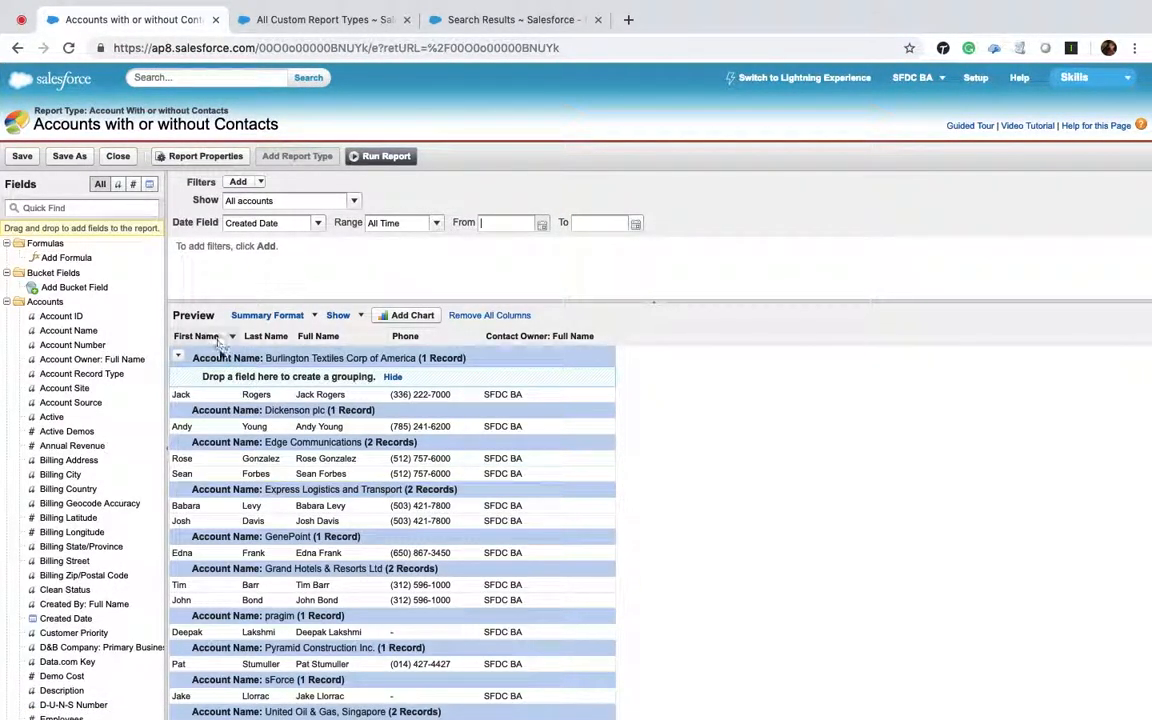
drag(222, 358, 197, 336)
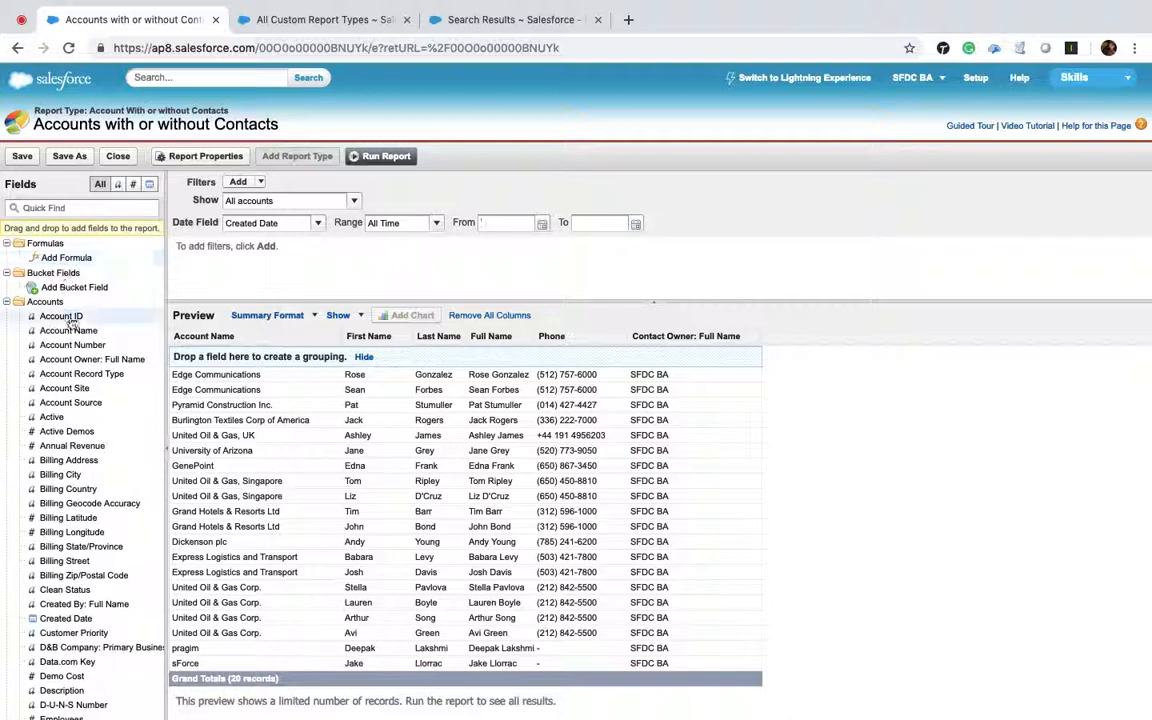
drag(68, 322, 230, 357)
click(510, 20)
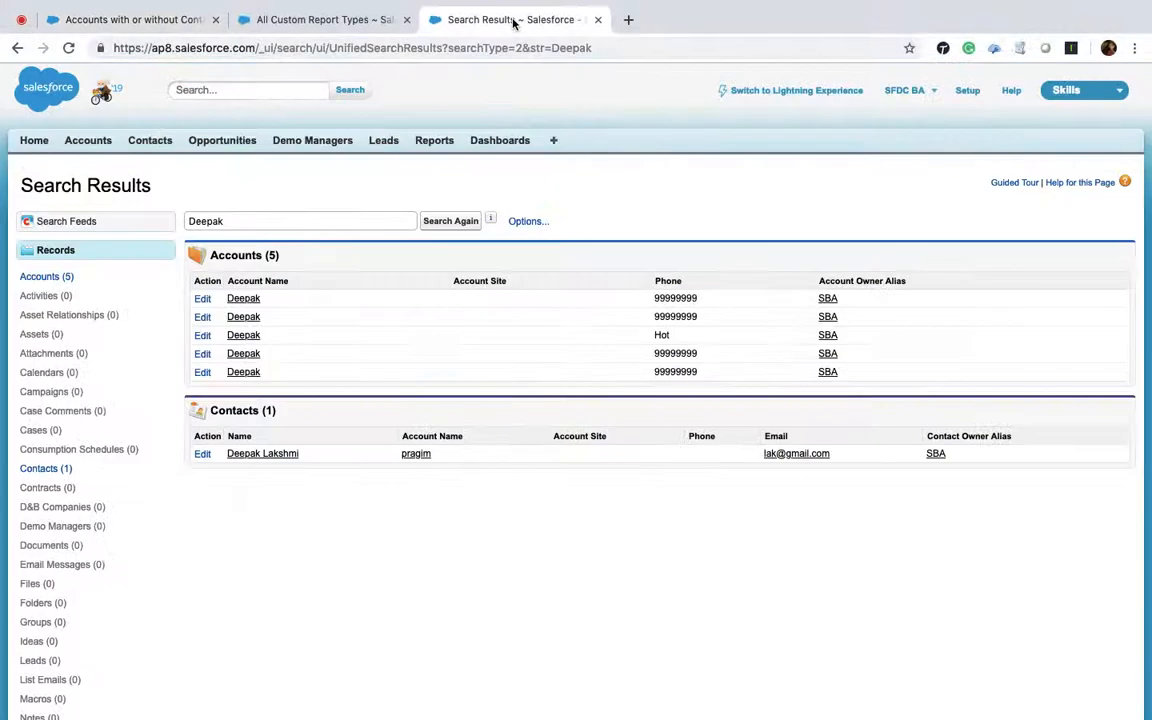
click(158, 20)
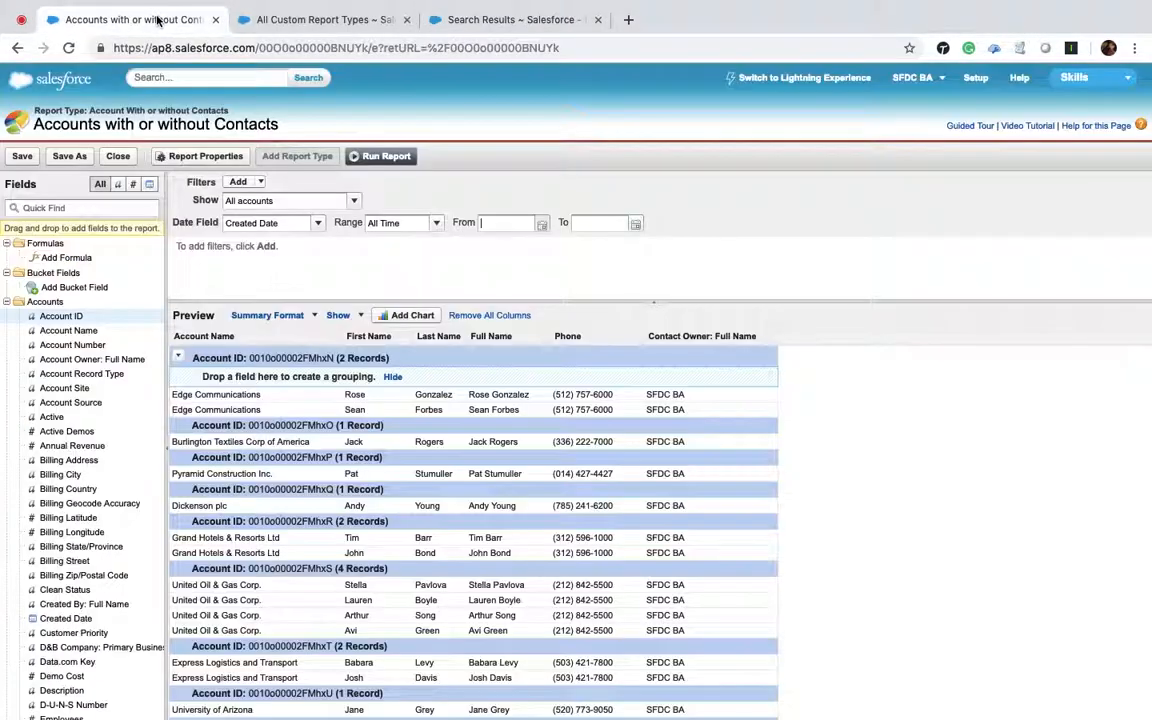
Step: Save the changes to the "Accounts with or without Contacts" report and run it
click(20, 156)
click(388, 159)
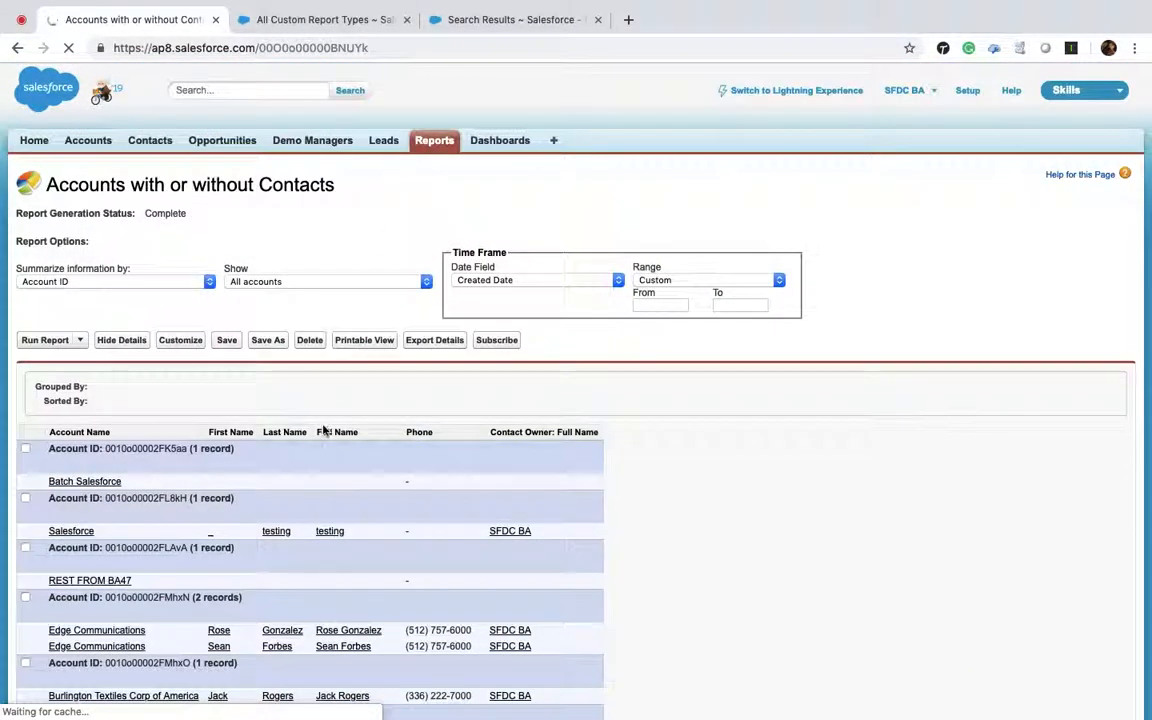
Step: Examine the Account ID groups in the report, comparing accounts that have contact details with accounts that have none
scroll(323, 428, down, 5)
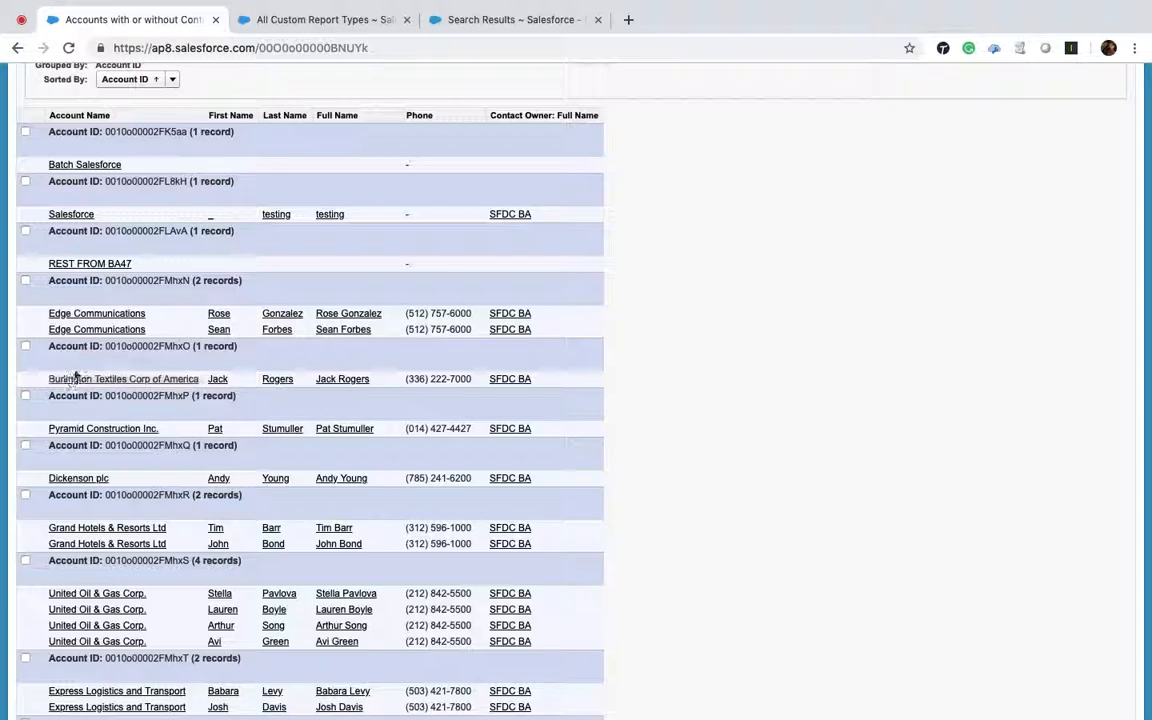
scroll(252, 388, down, 1)
scroll(252, 388, down, 2)
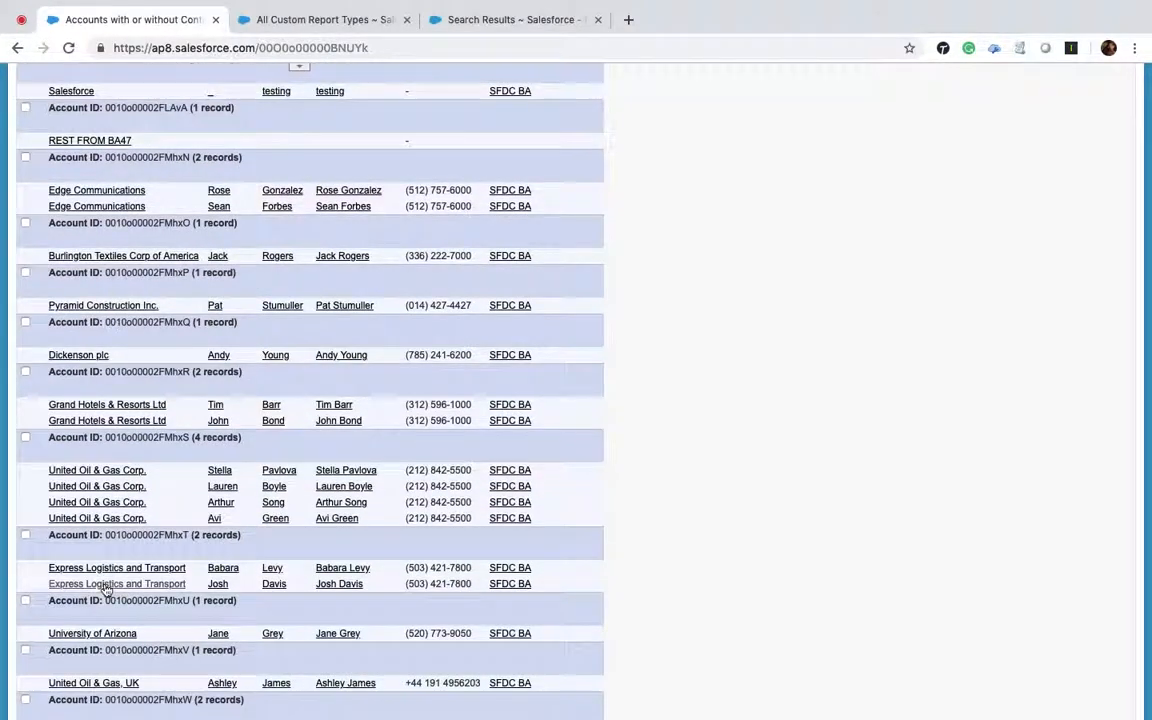
scroll(111, 571, down, 8)
scroll(111, 571, down, 1)
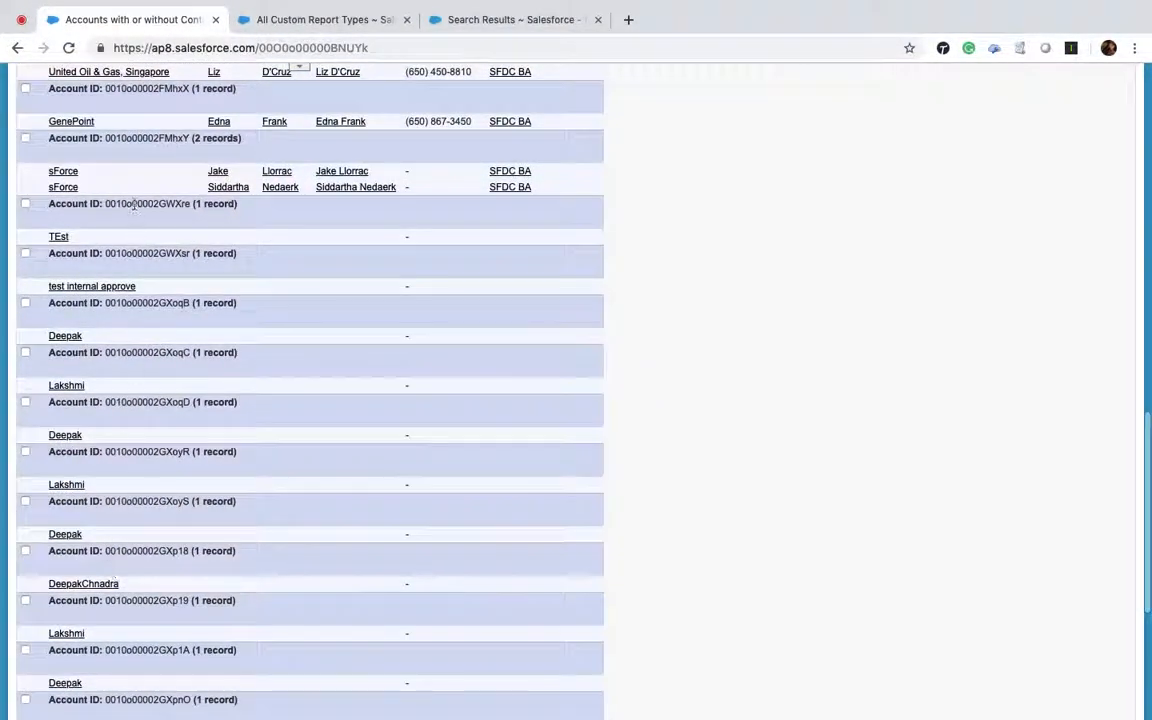
scroll(401, 406, down, 5)
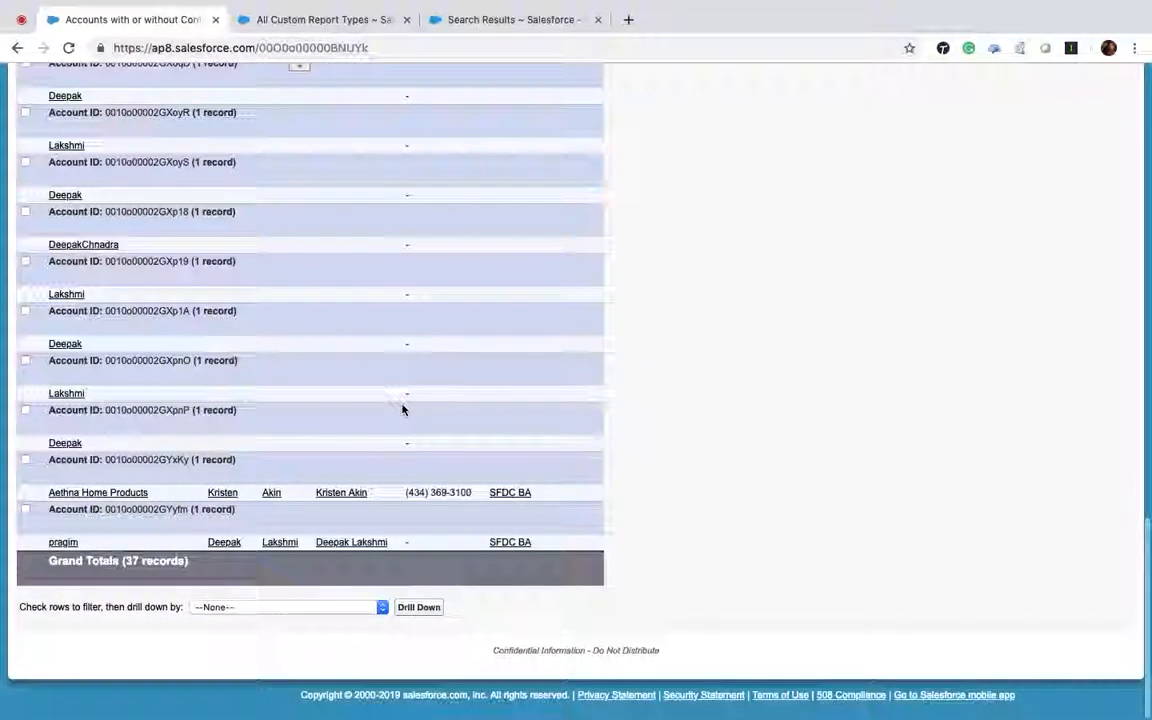
scroll(401, 406, up, 15)
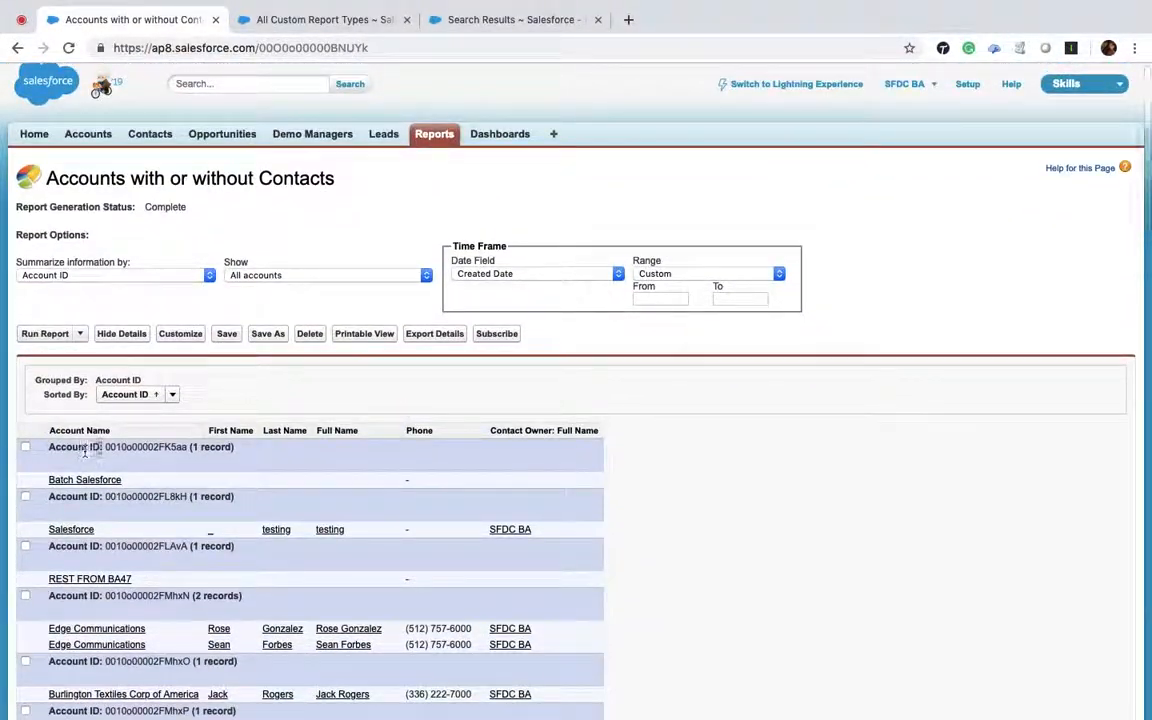
scroll(252, 482, down, 3)
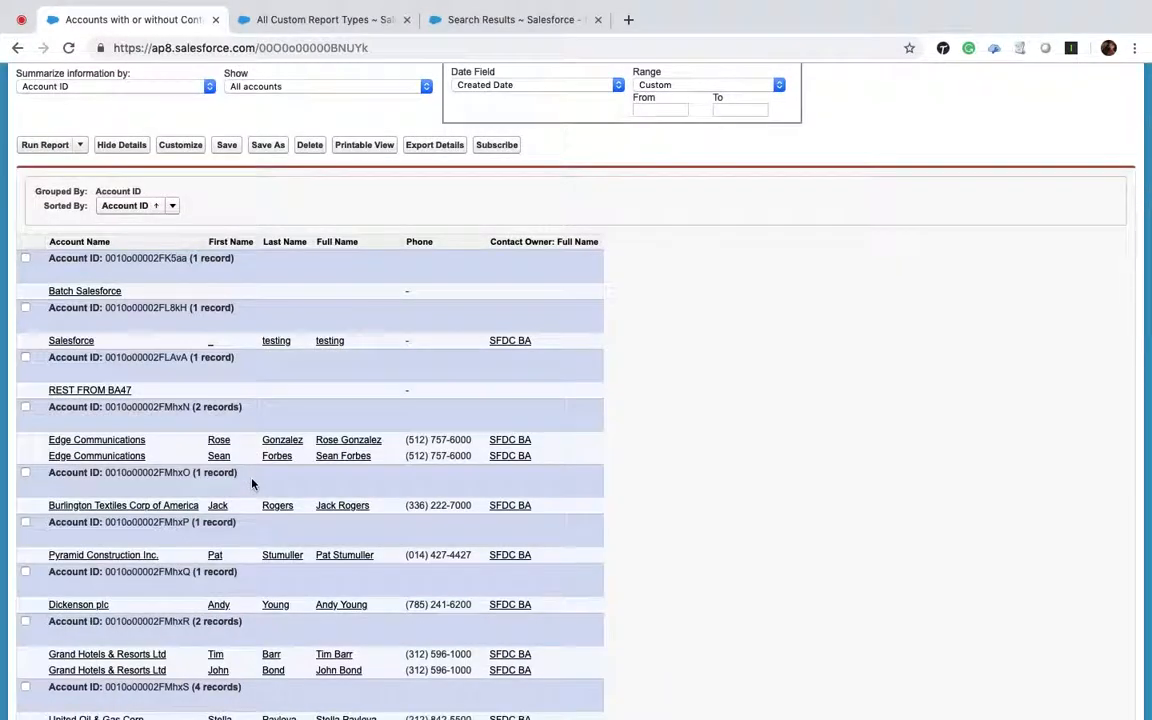
scroll(252, 483, up, 3)
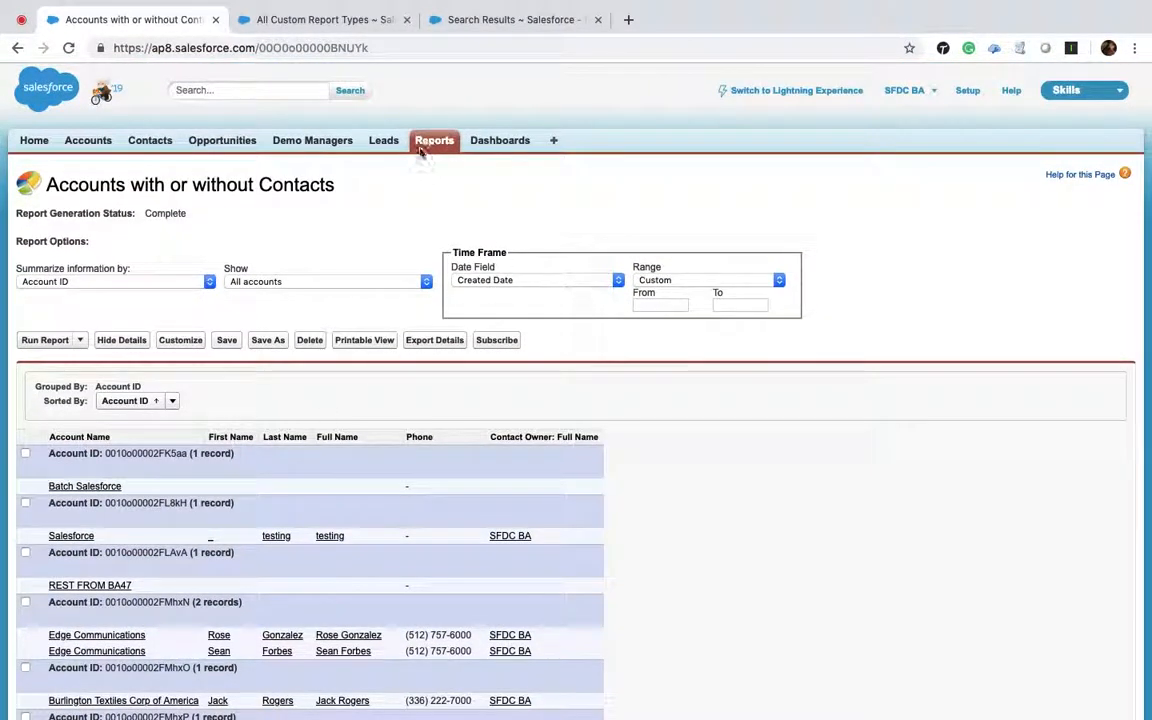
Step: Create a new report from the "Accounts Should have Contacts" report type in the Accounts & Contacts category
click(443, 146)
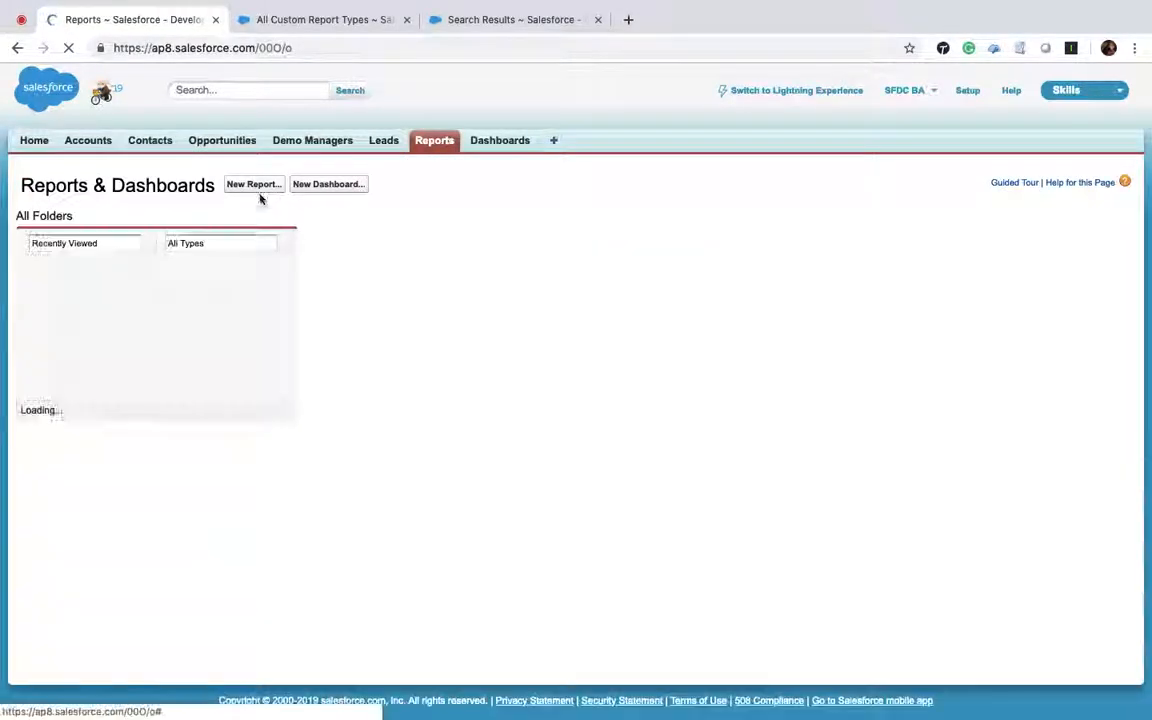
click(251, 185)
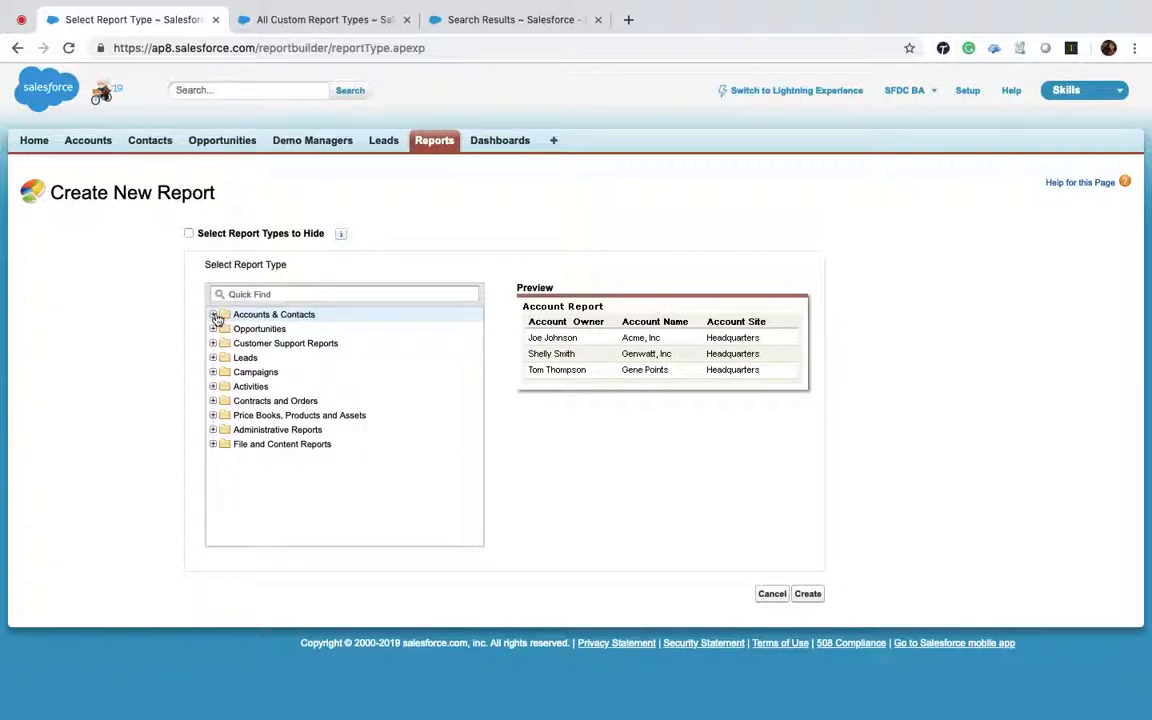
click(214, 316)
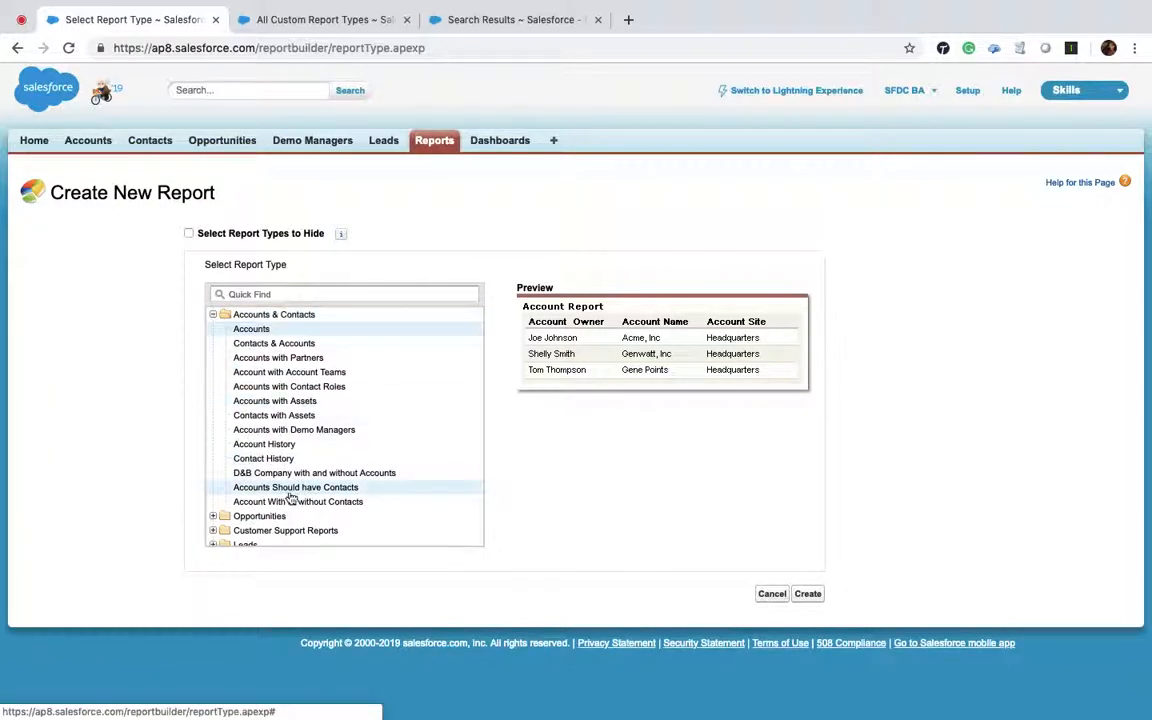
click(297, 490)
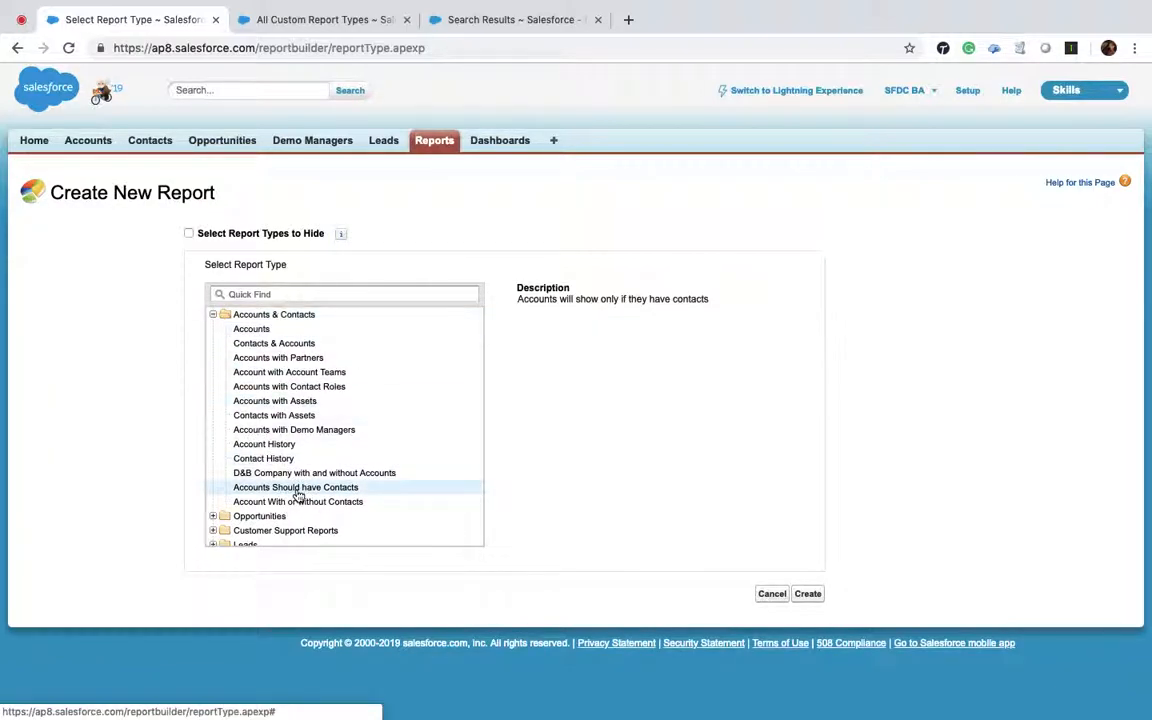
click(807, 595)
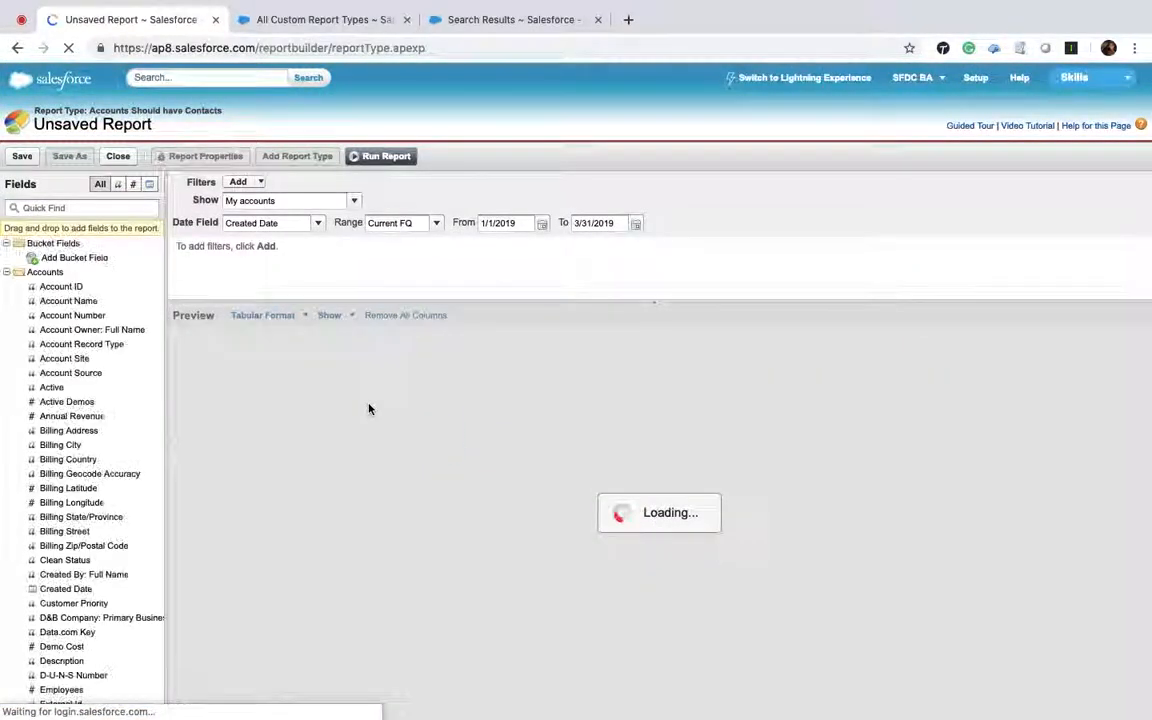
Step: Change the new report to Summary format and group its records by Account ID
click(285, 315)
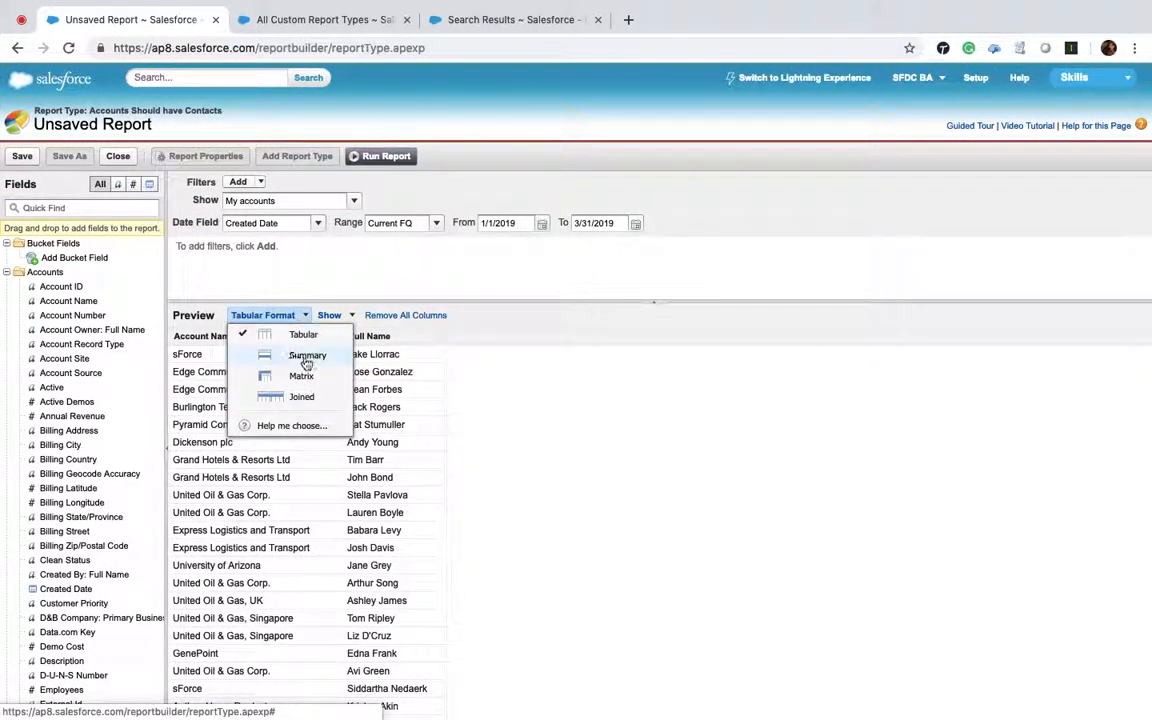
click(306, 358)
drag(60, 316, 238, 358)
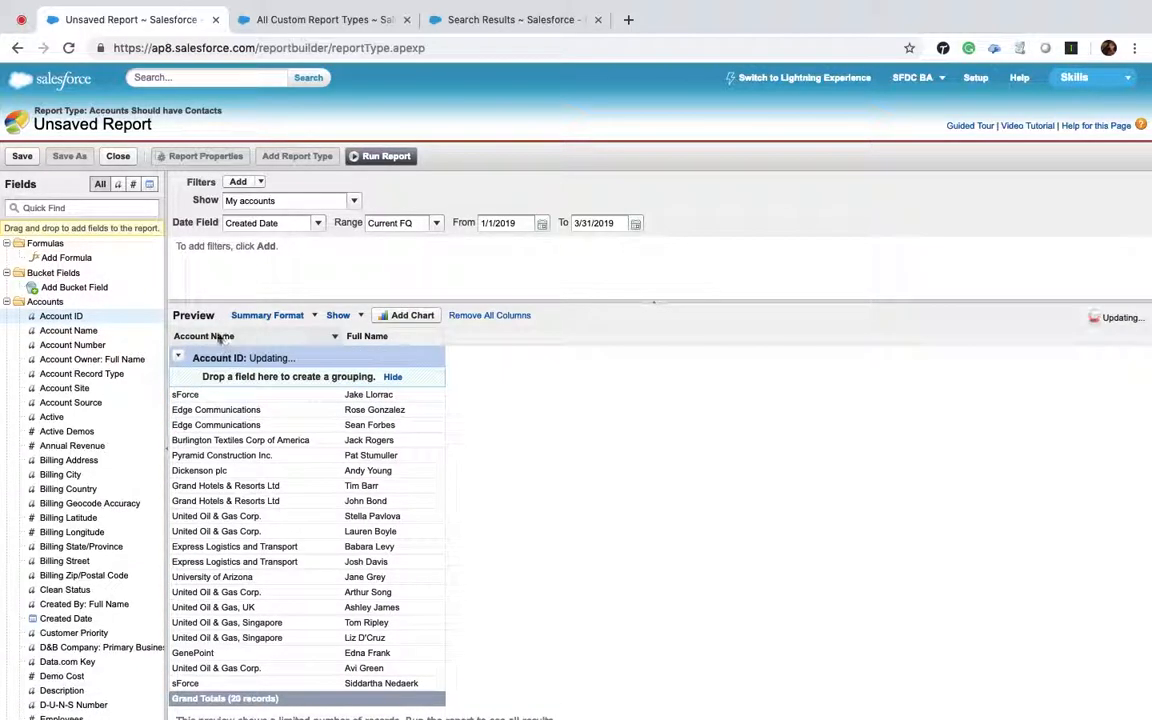
Step: Add Contact Owner: Full Name as a column after Full Name, and set the Created Date range to All Time
click(85, 207)
text(conta)
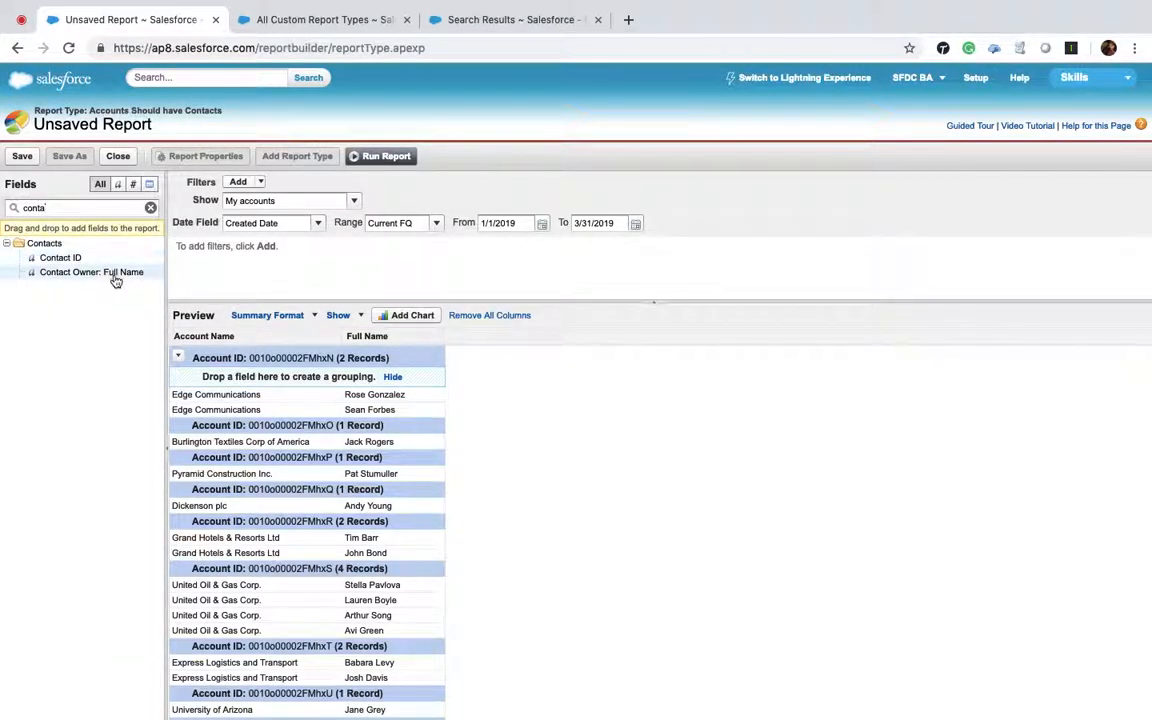
click(56, 210)
key(BackSpace)
key(BackSpace)
key(BackSpace)
key(BackSpace)
key(BackSpace)
text(name)
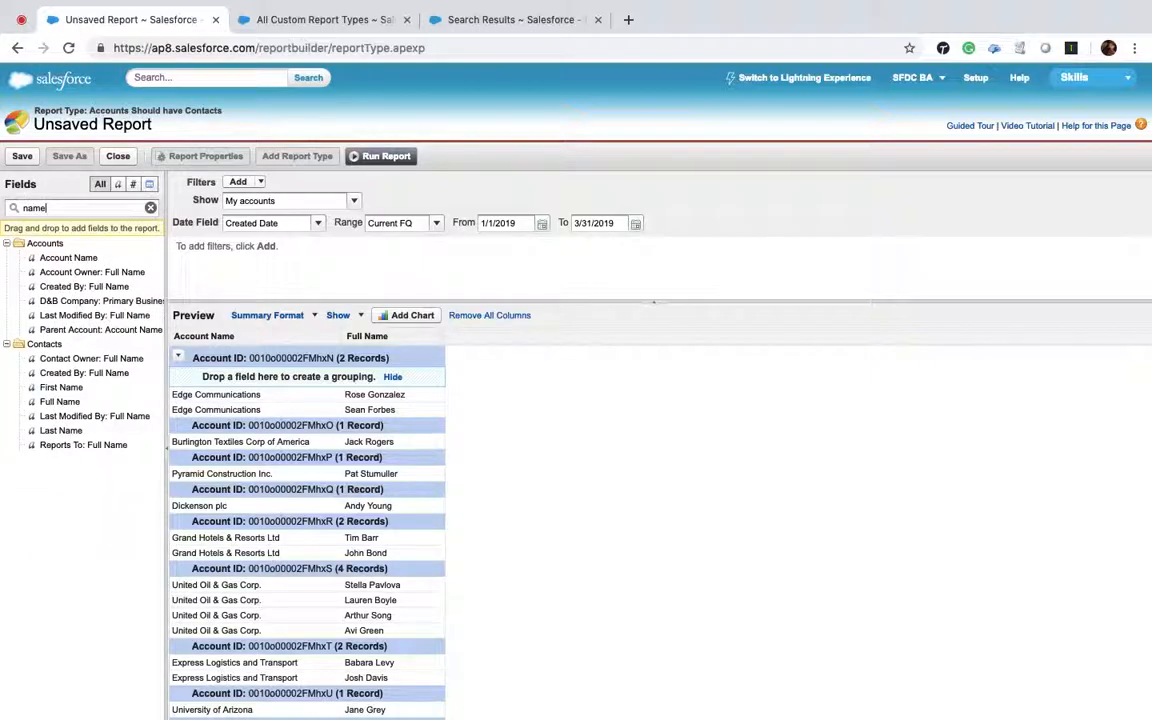
drag(70, 405, 283, 337)
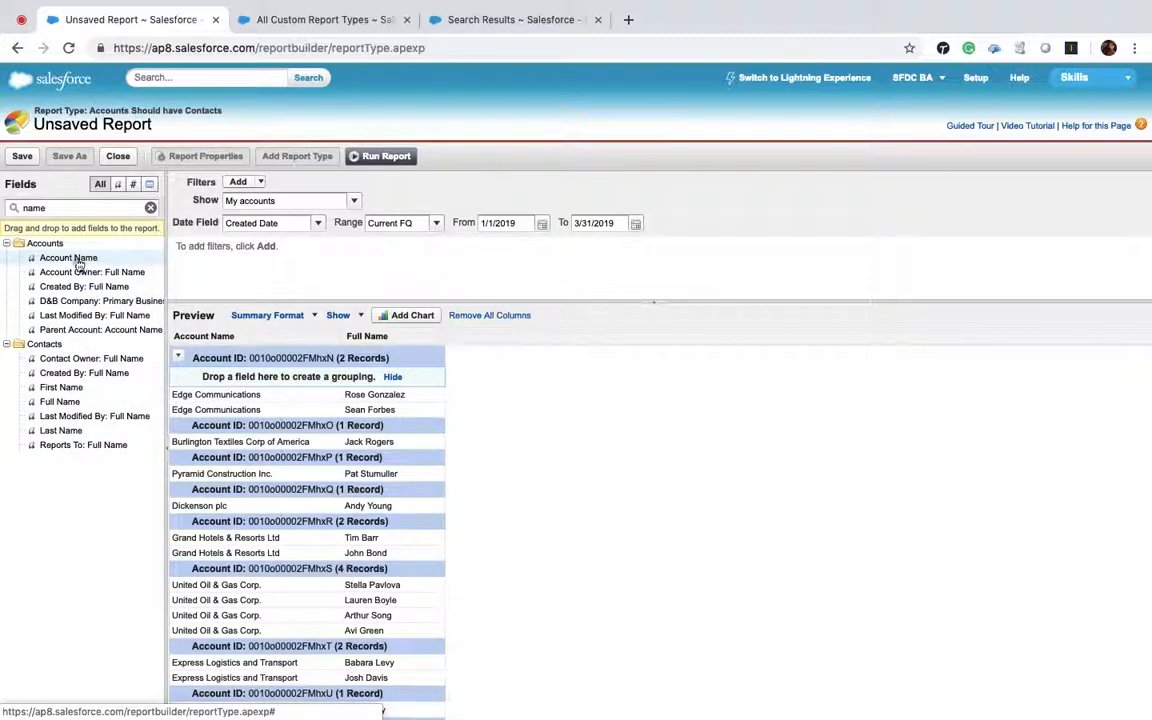
drag(70, 363, 434, 342)
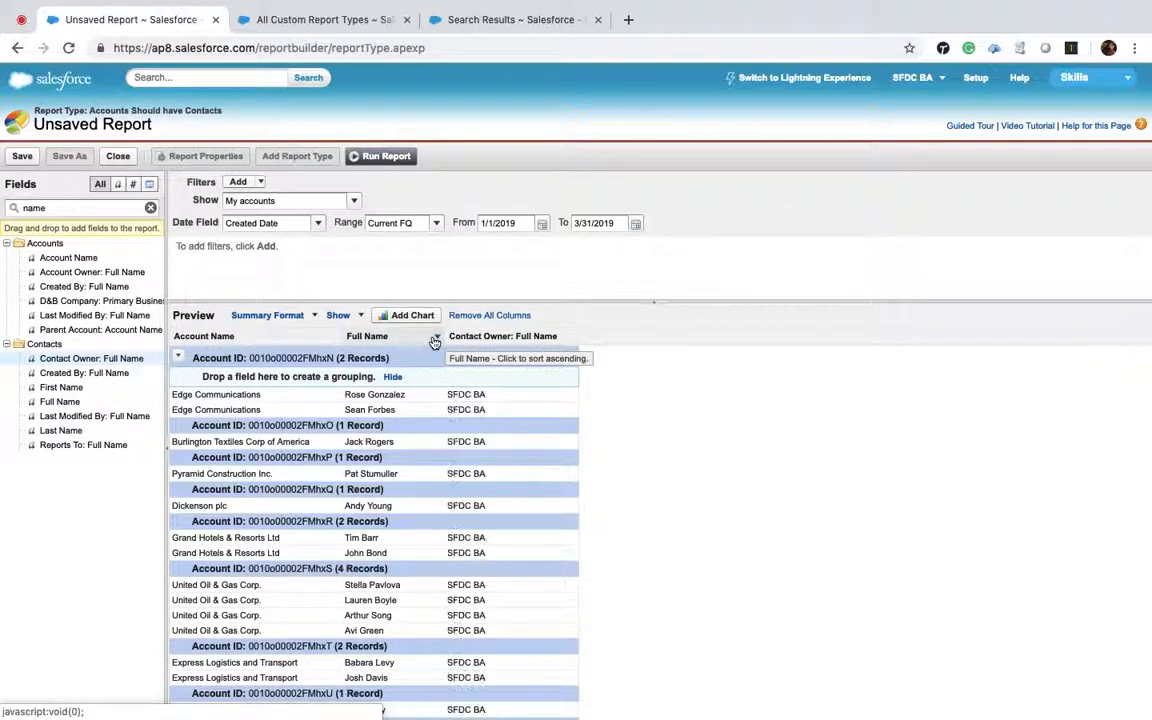
click(435, 229)
click(397, 242)
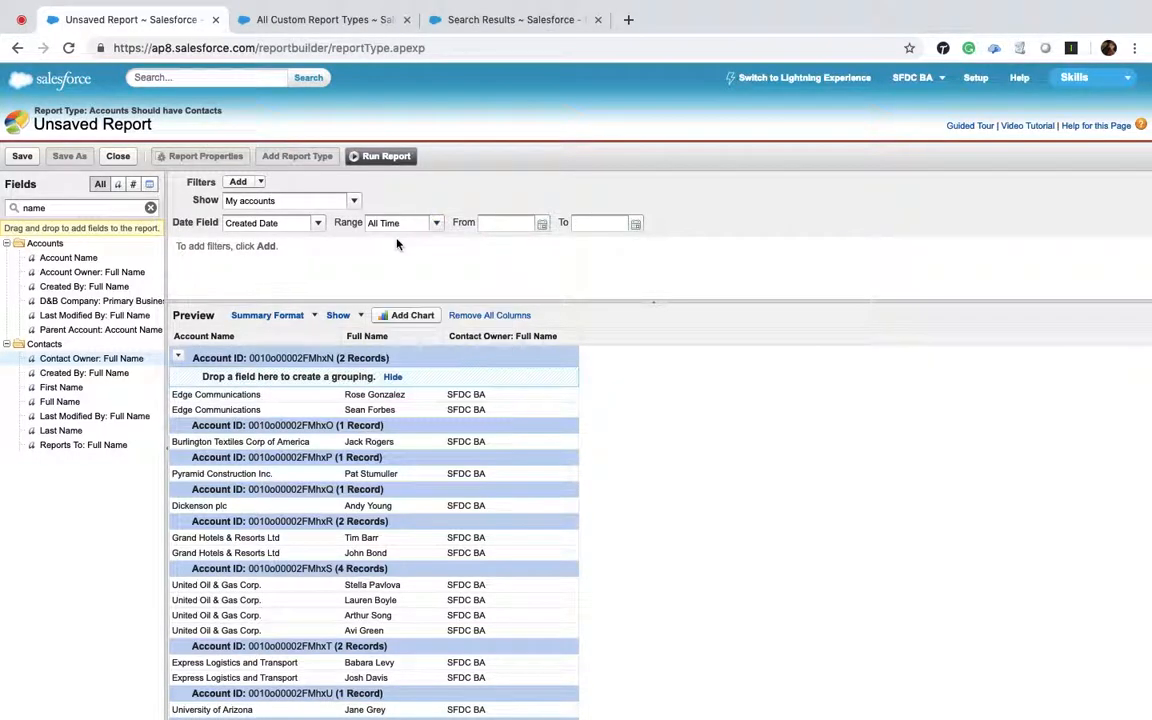
Step: Save the report as "Accounts with Contacts", choosing a report folder for it, and run it
click(22, 158)
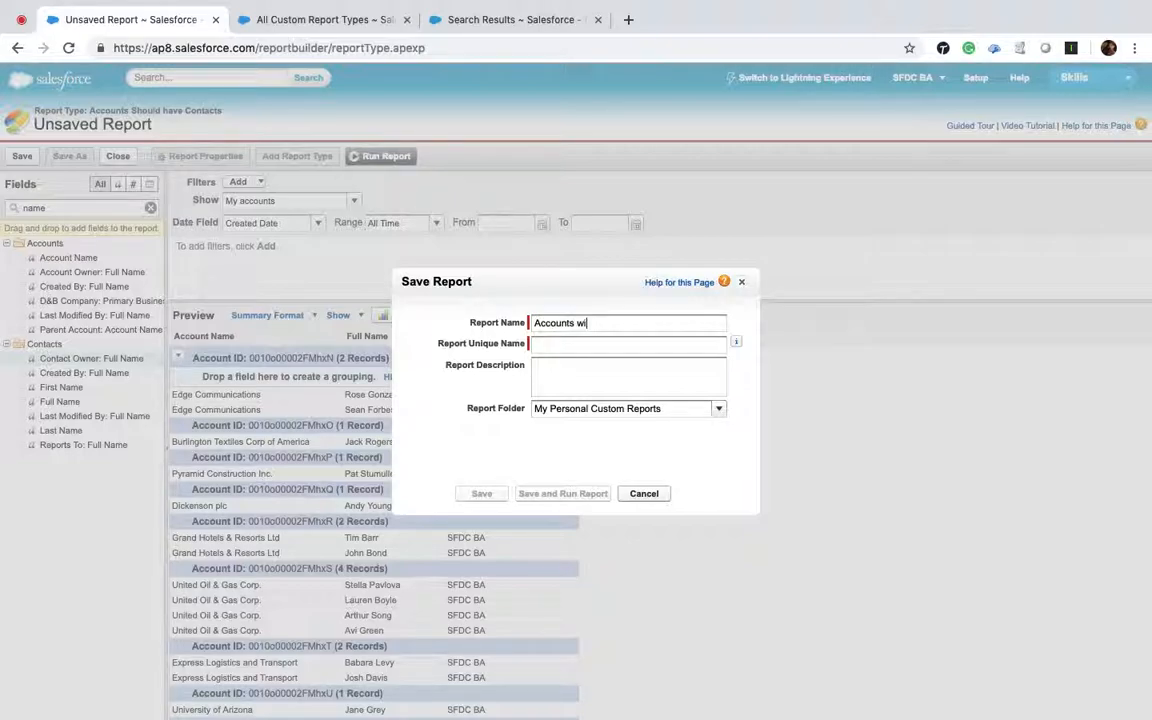
text(ts)
key(Tab)
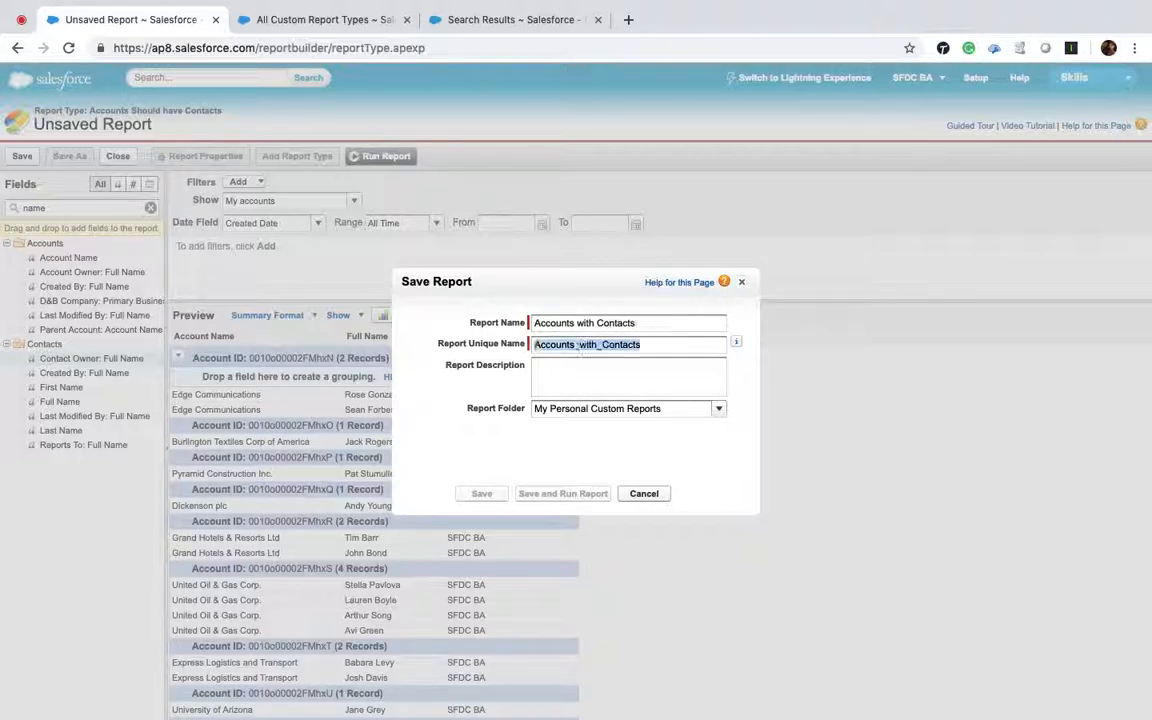
click(636, 408)
click(720, 410)
click(612, 444)
click(557, 494)
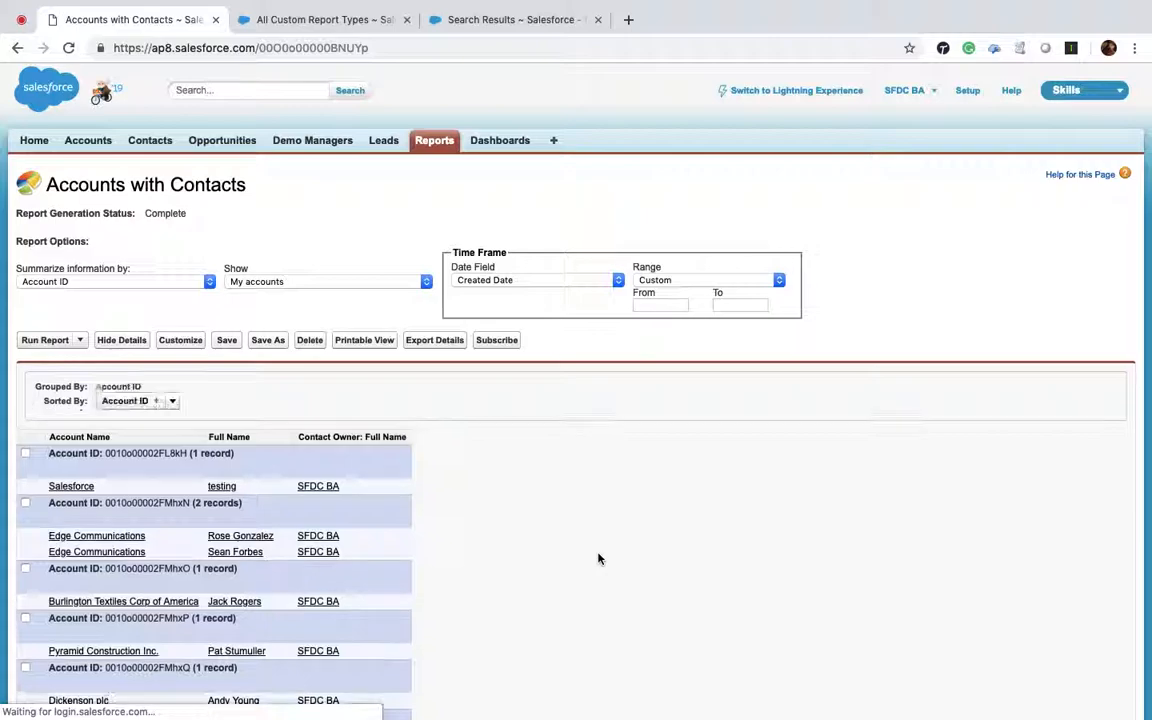
Step: Review the "Accounts with Contacts" results and open the "Accounts with or without Contacts" report in the custom report types browser tab
scroll(598, 558, down, 4)
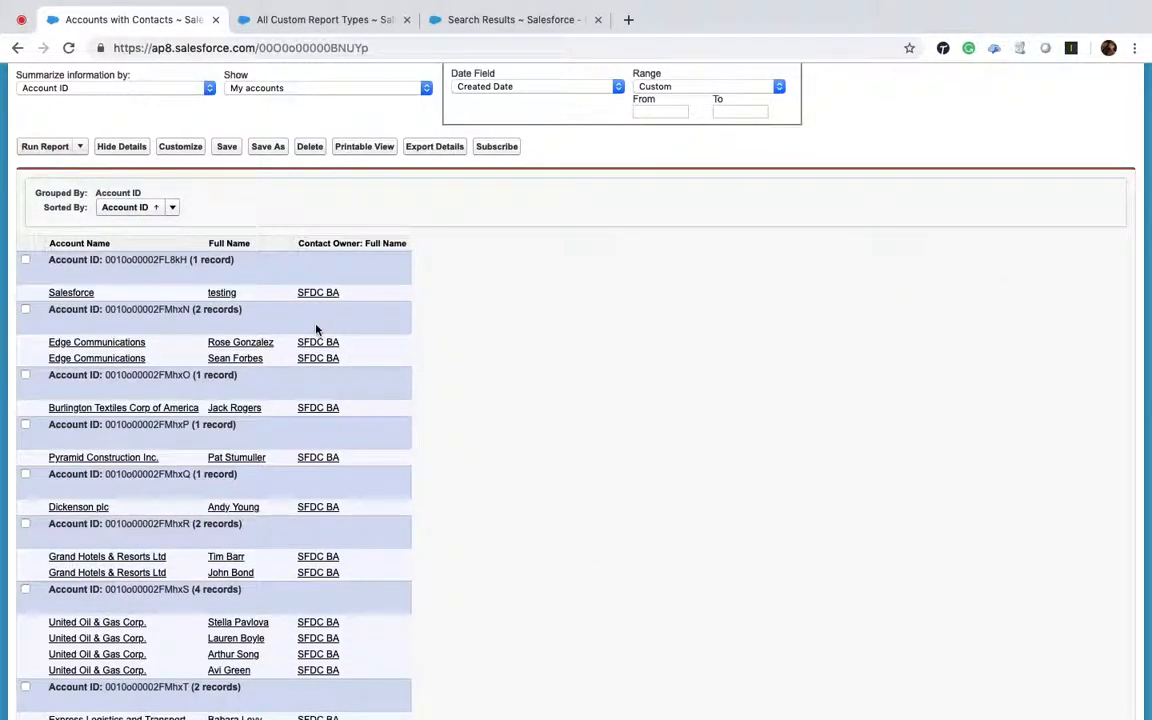
scroll(468, 393, down, 3)
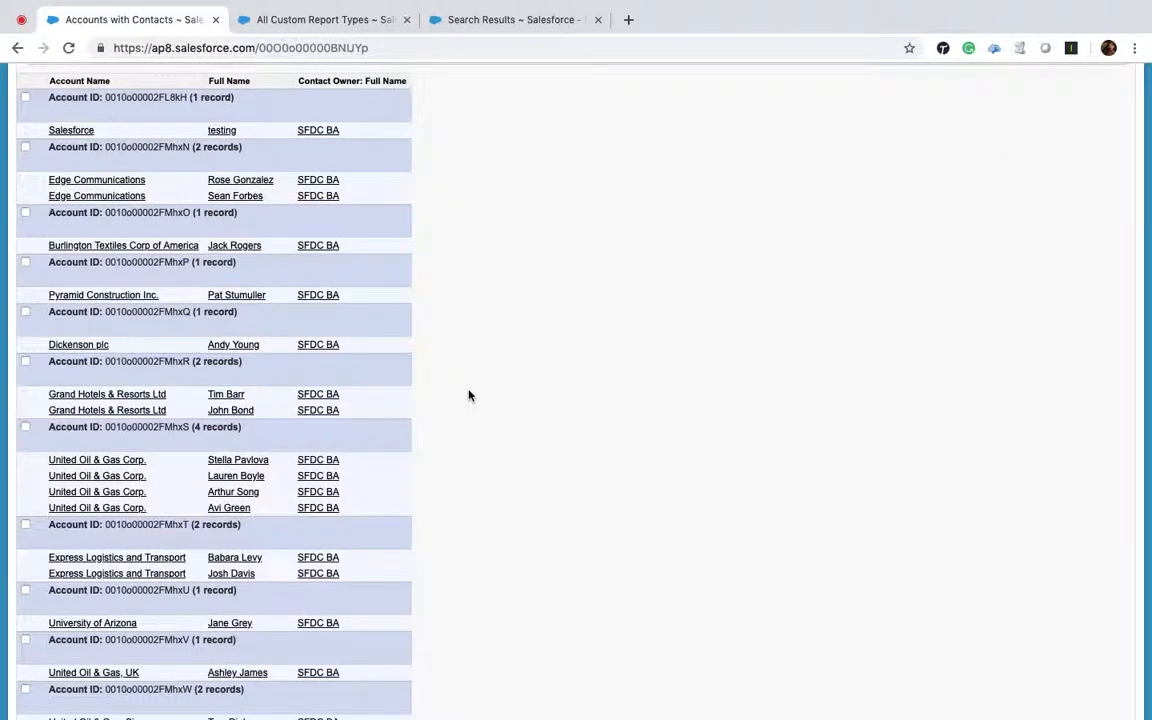
click(345, 20)
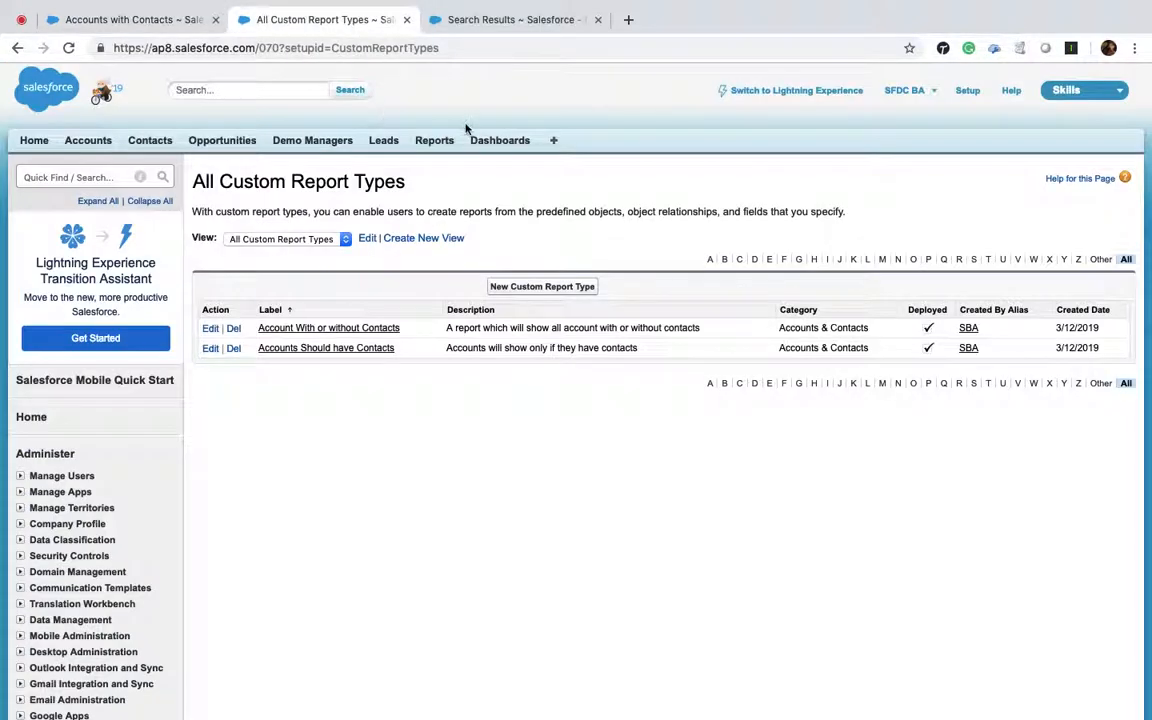
click(437, 142)
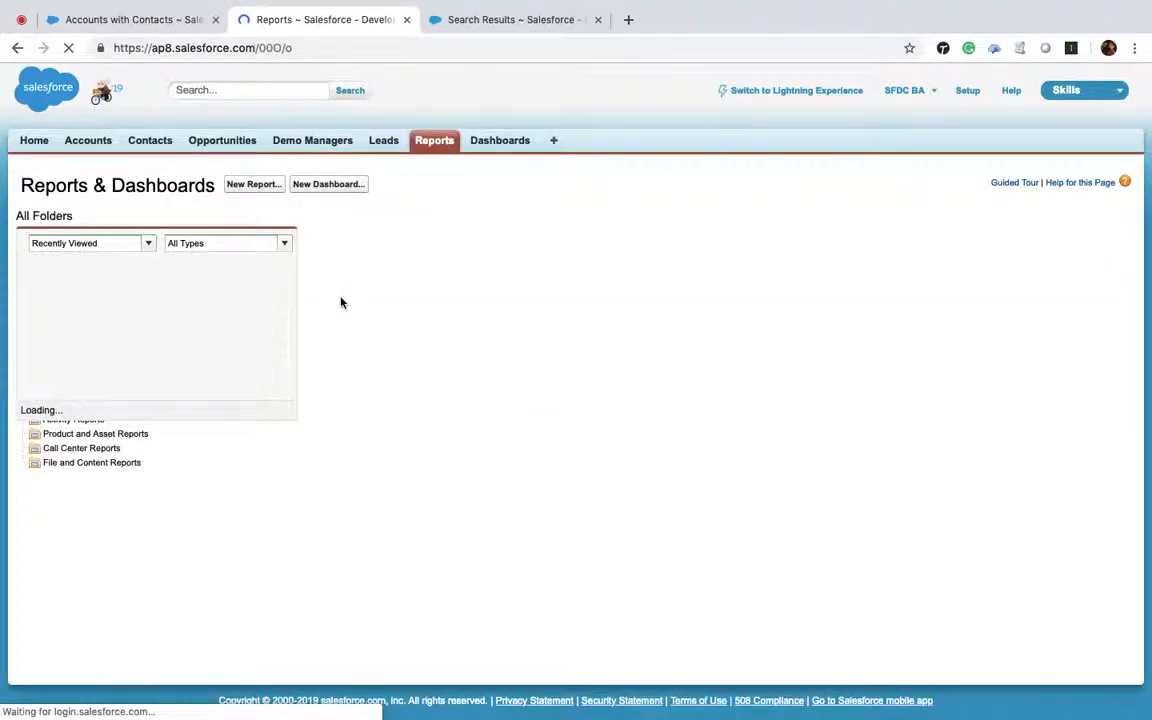
click(336, 308)
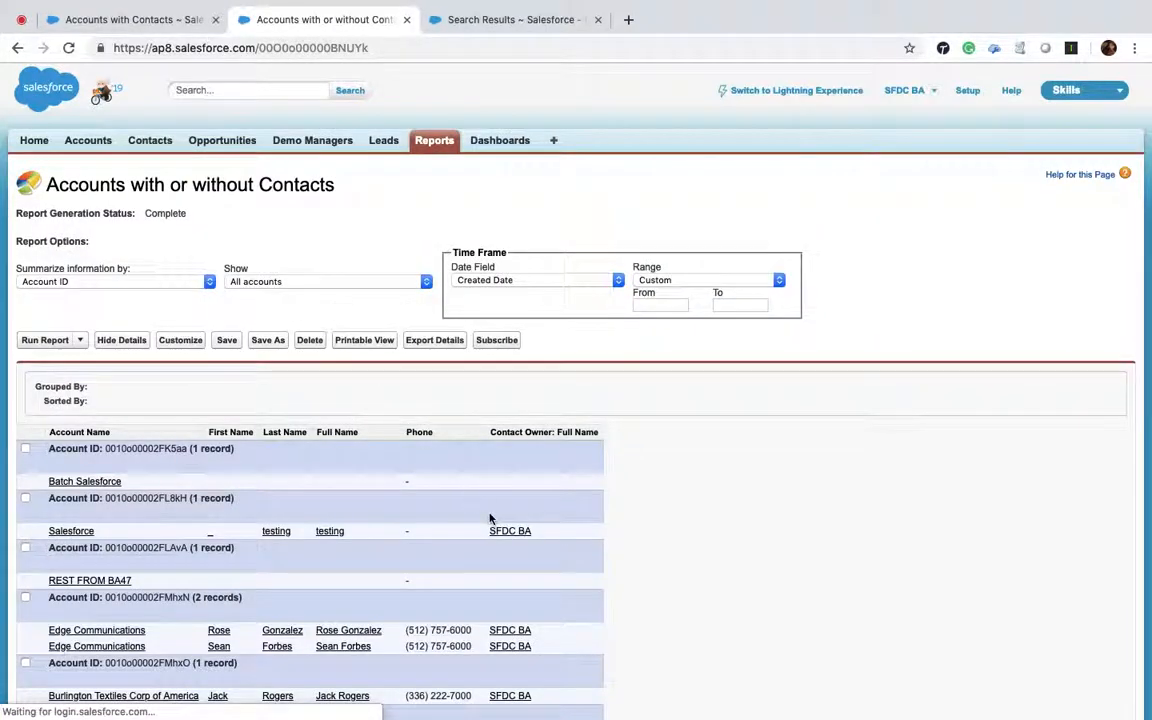
Step: Compare the account groups listed in the "Accounts with or without Contacts" report with those in "Accounts with Contacts"
scroll(490, 518, down, 5)
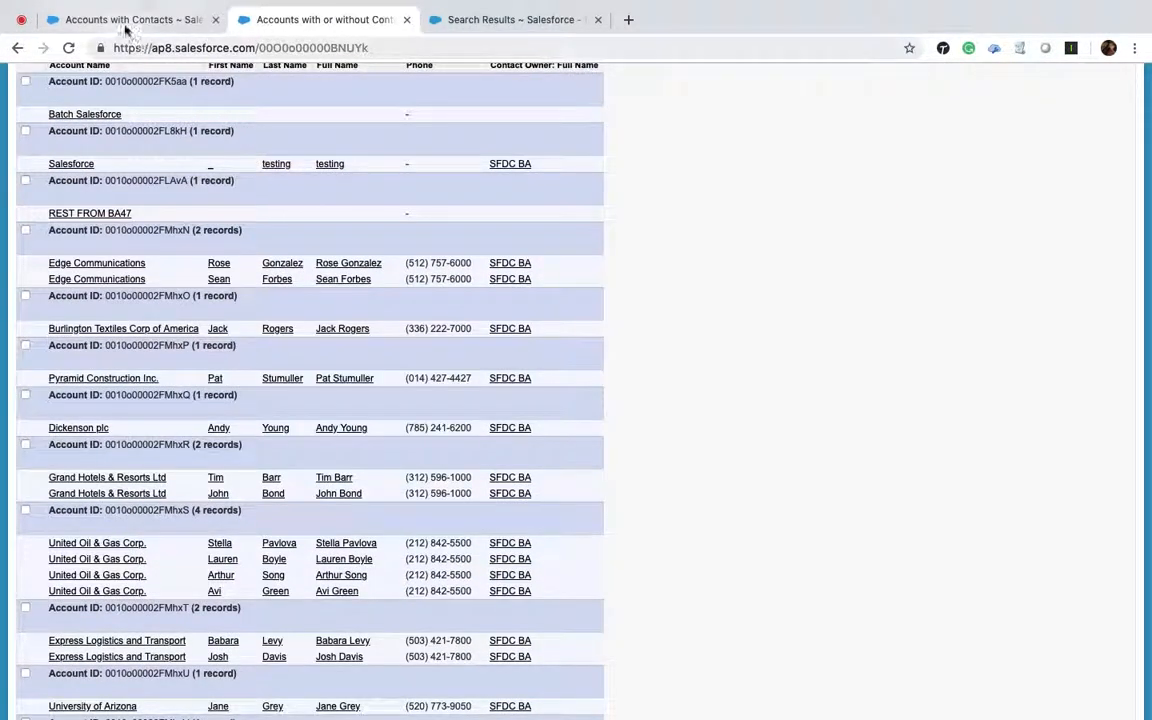
click(125, 22)
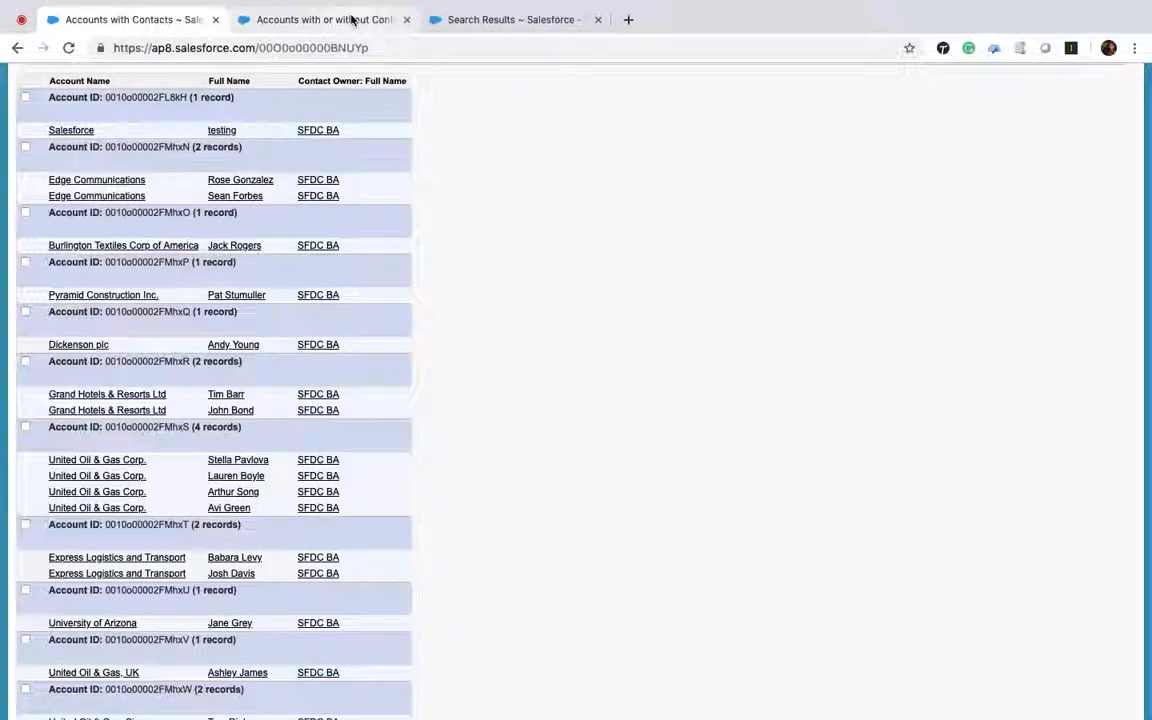
click(352, 20)
scroll(451, 424, down, 6)
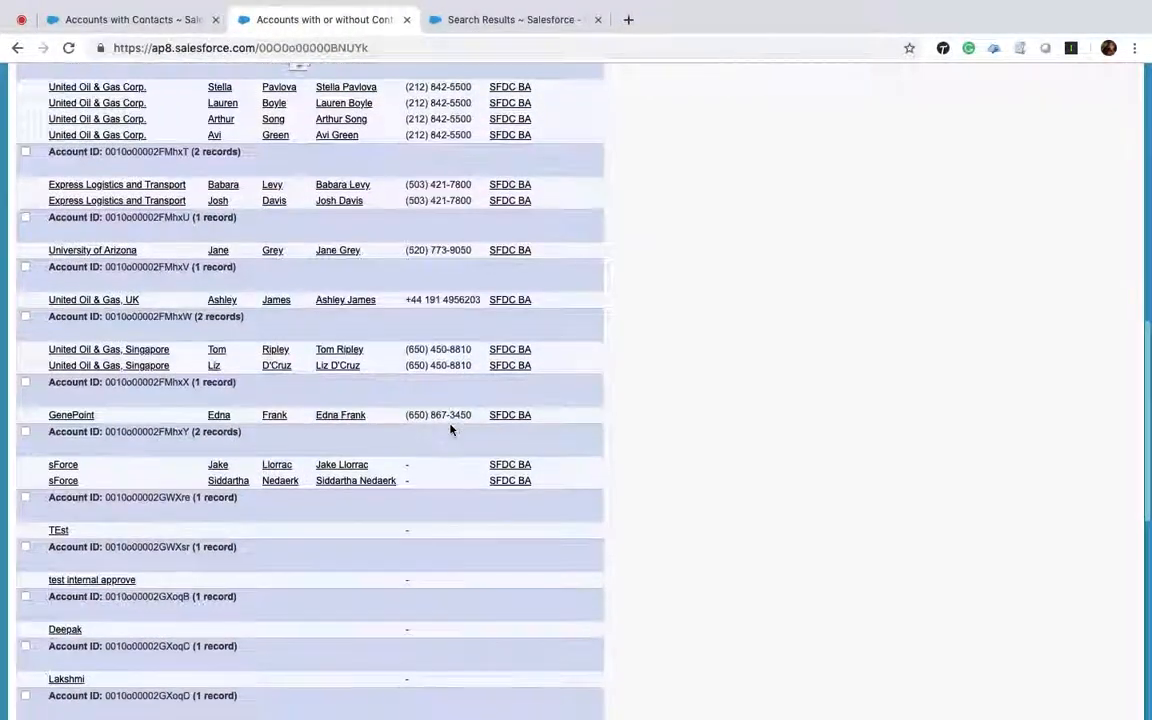
scroll(450, 429, up, 5)
scroll(450, 429, up, 5)
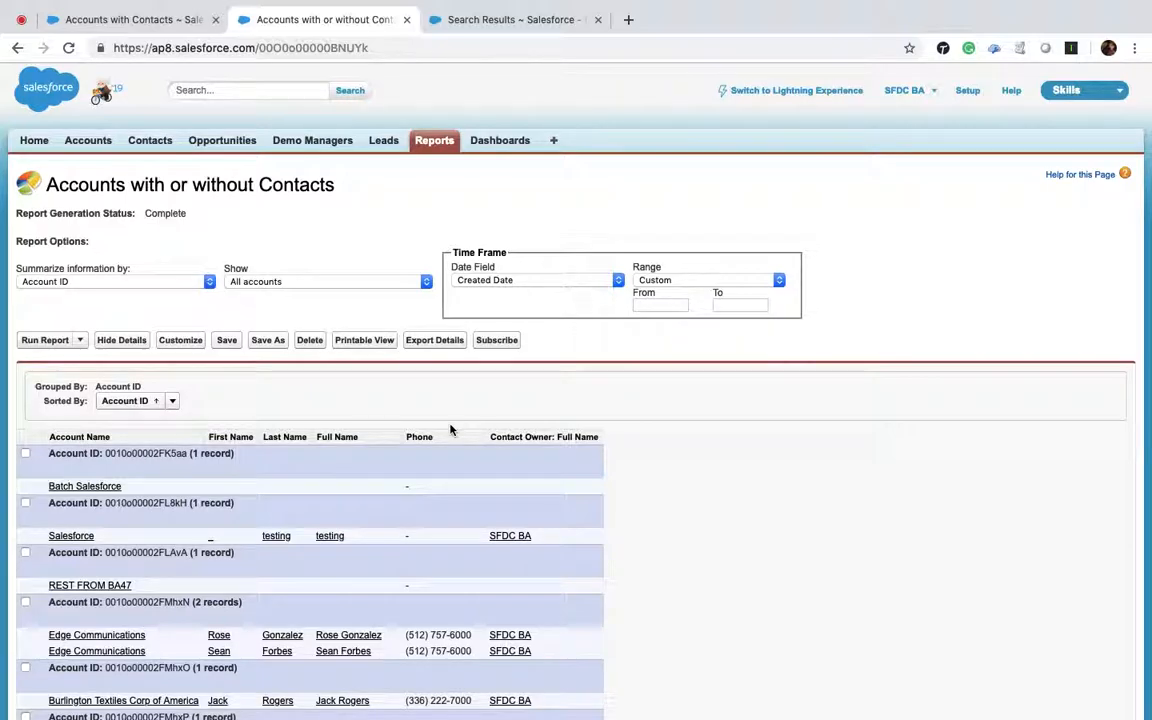
scroll(450, 429, down, 6)
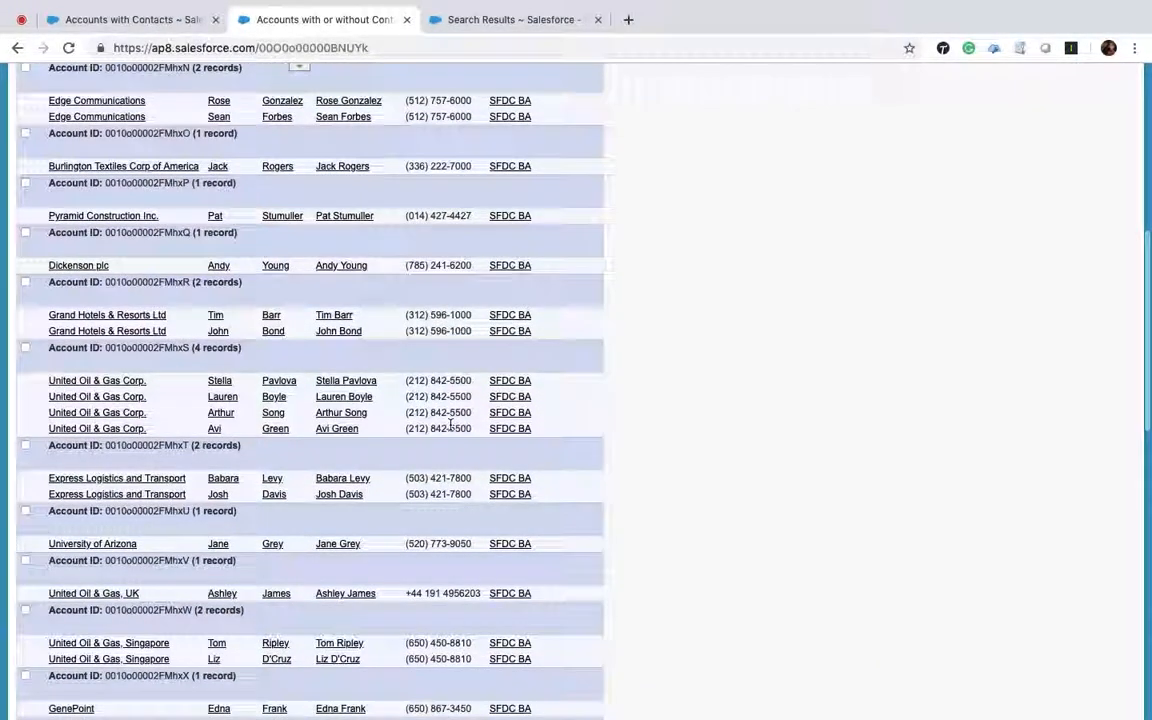
scroll(450, 429, up, 6)
scroll(450, 430, down, 1)
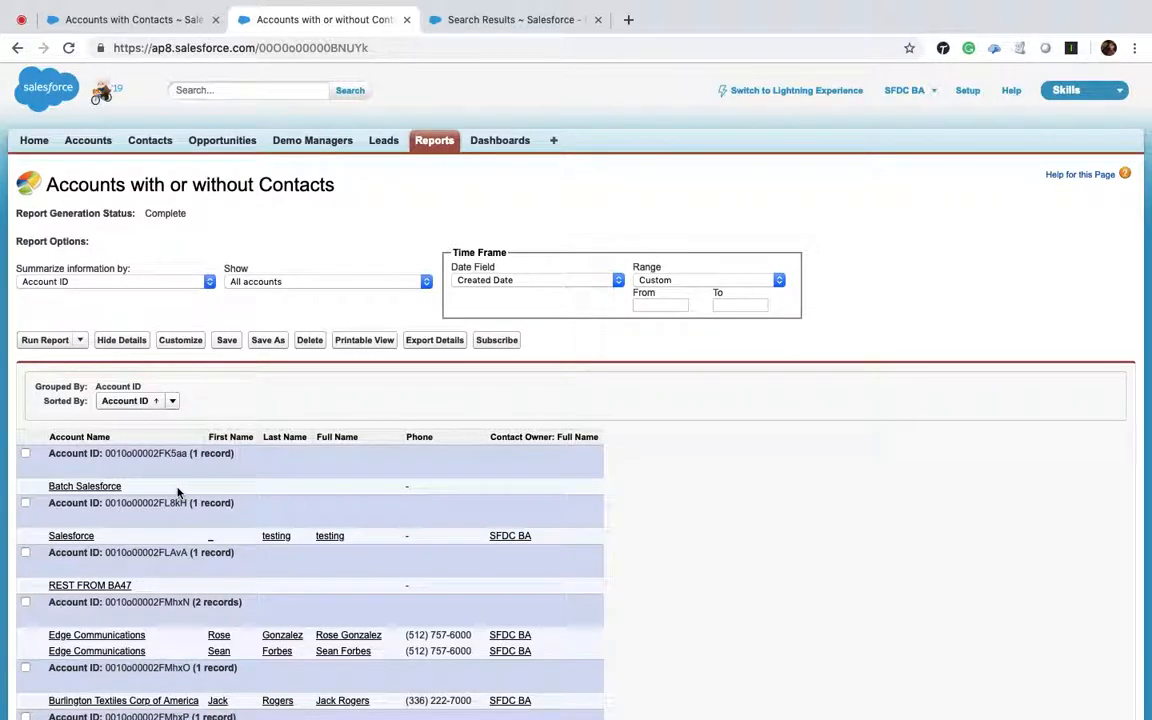
scroll(178, 491, down, 7)
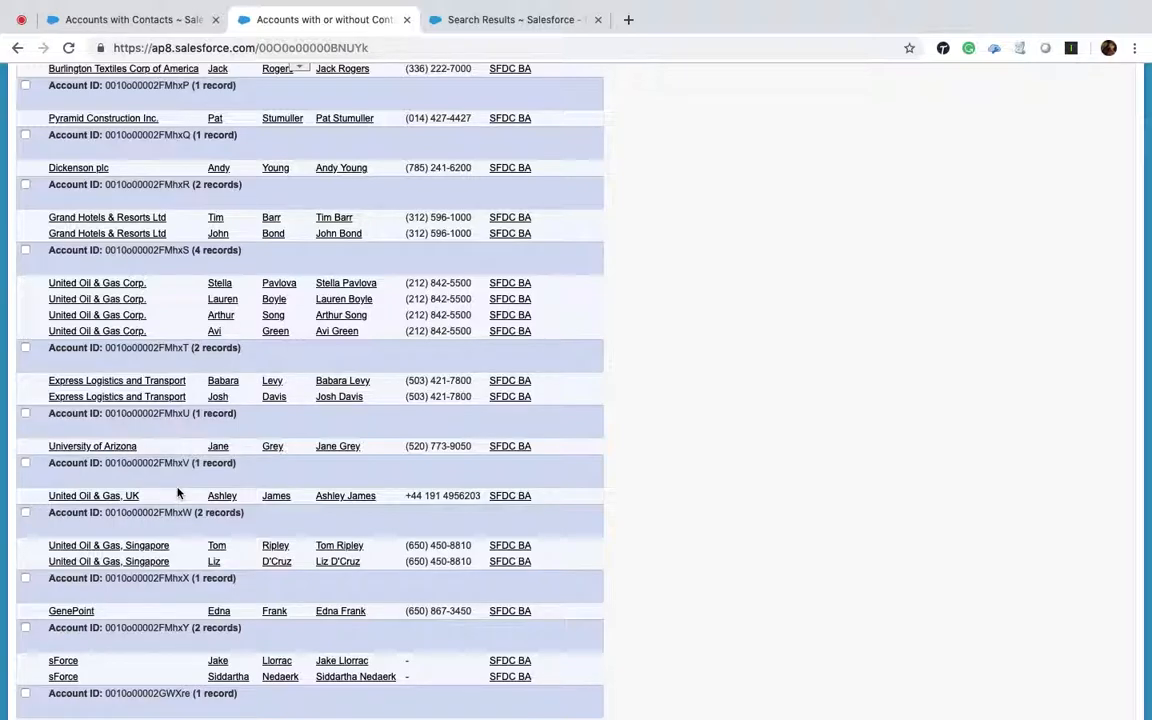
Step: Finish comparing the two reports and start a new dashboard, declining the guided tour
scroll(178, 491, up, 8)
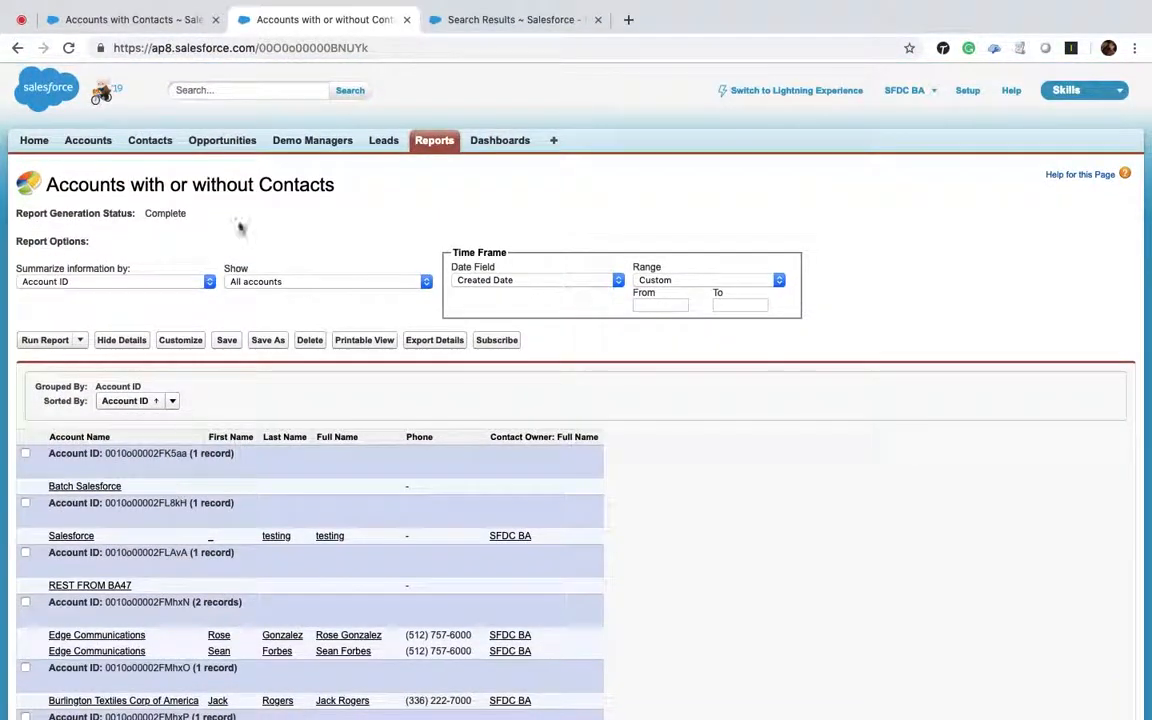
click(116, 19)
click(334, 21)
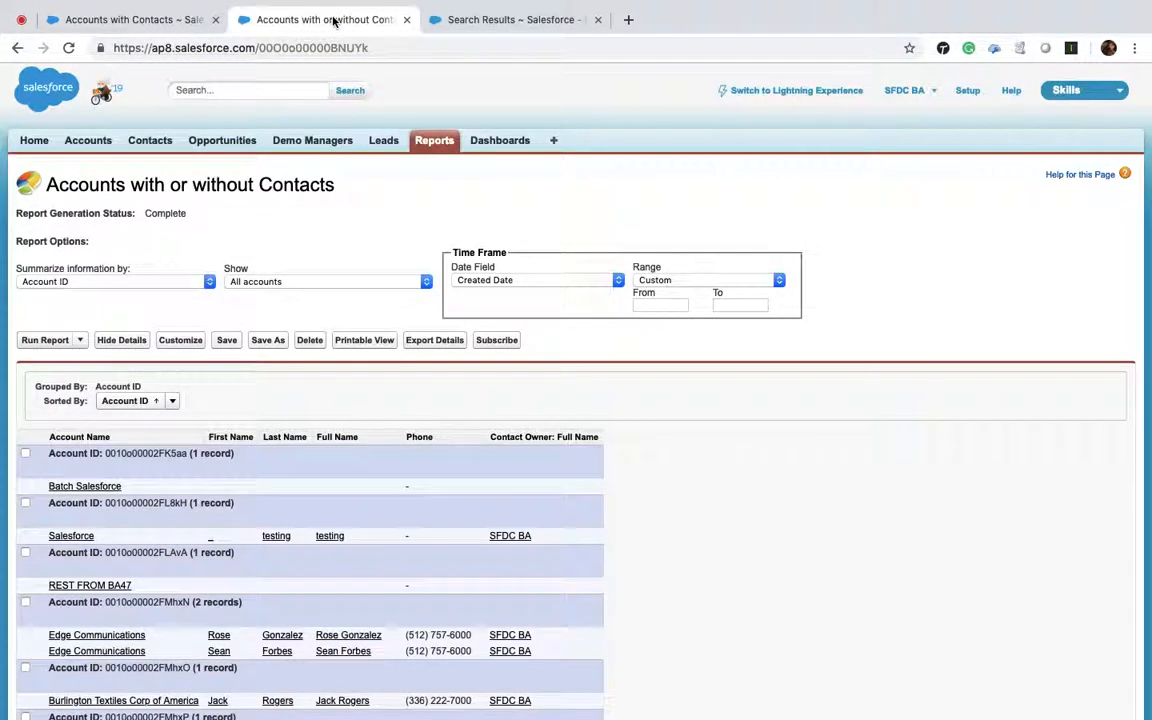
click(434, 146)
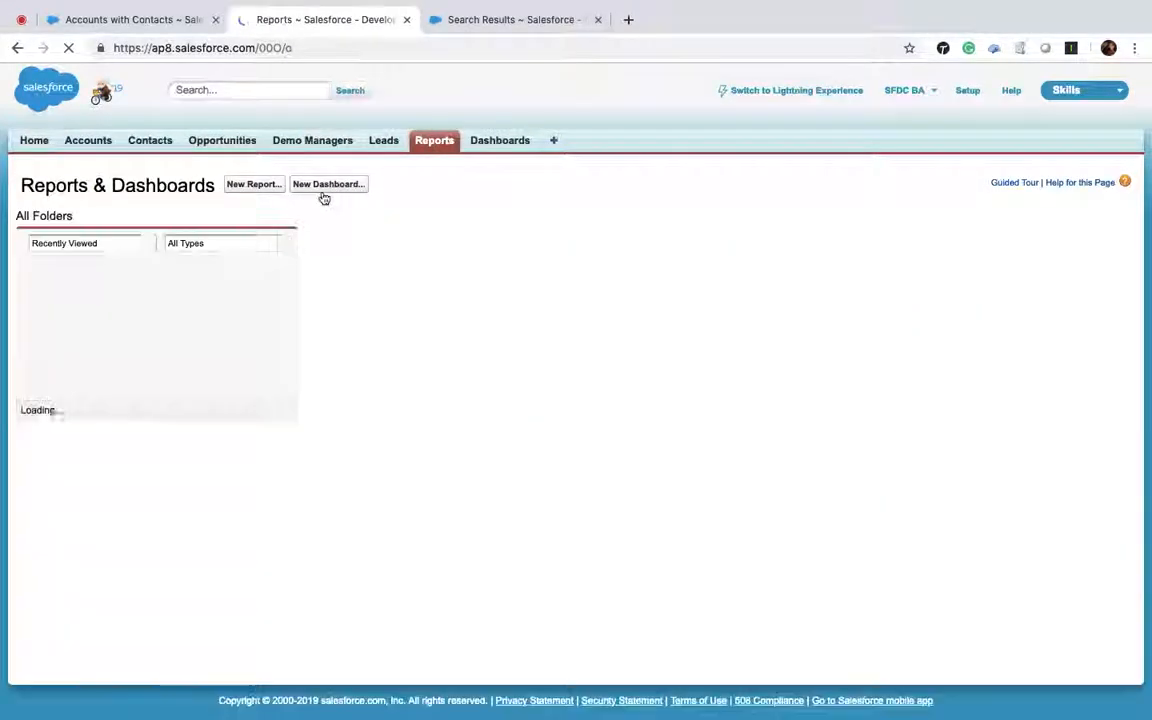
click(323, 186)
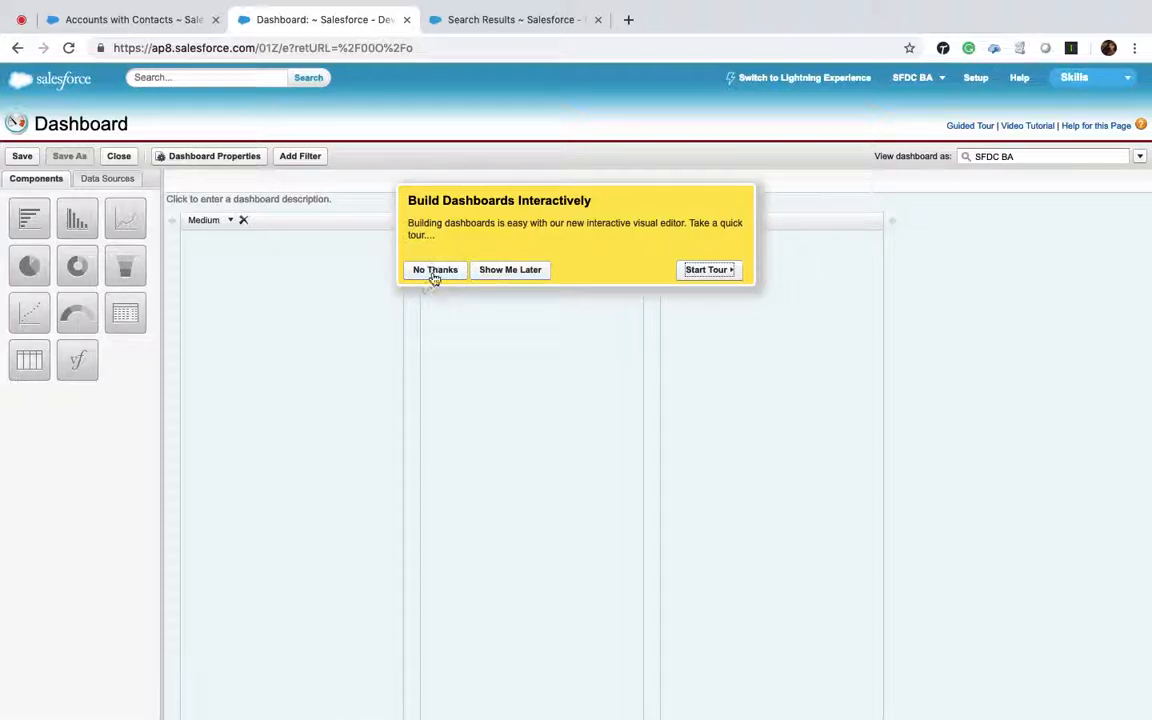
click(434, 271)
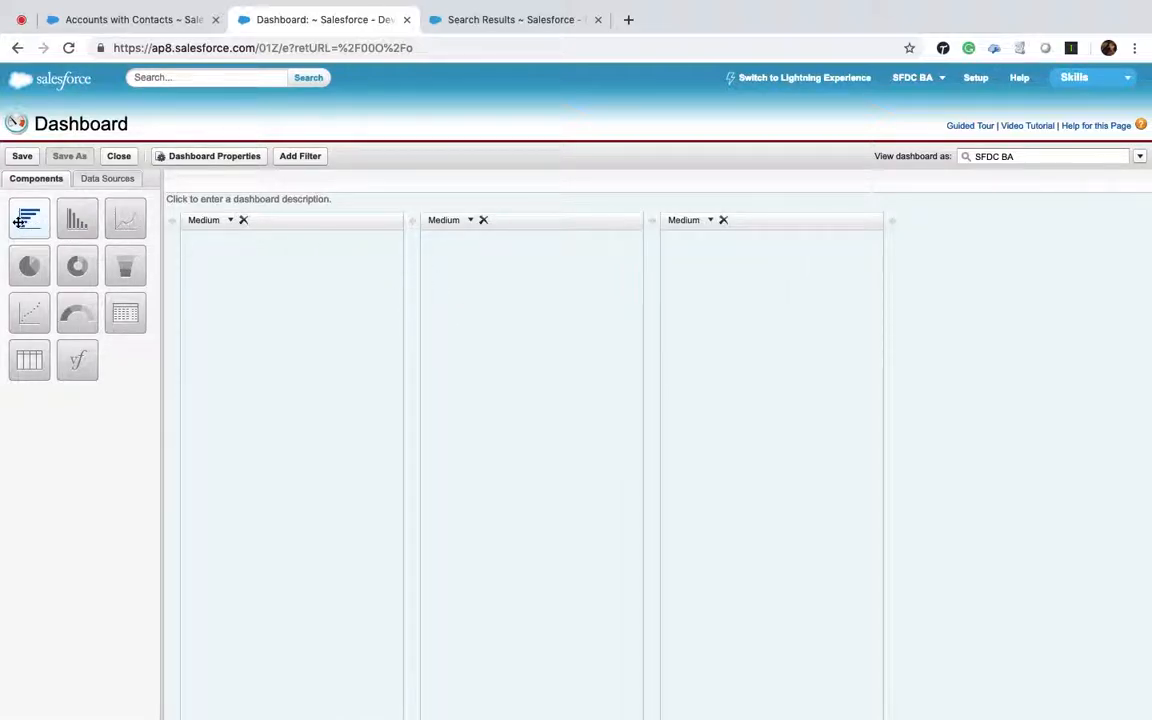
Step: Add a donut chart to the dashboard's first column, a pie chart to the second and a funnel chart to the third
drag(77, 271, 305, 266)
drag(77, 265, 522, 295)
drag(125, 265, 725, 299)
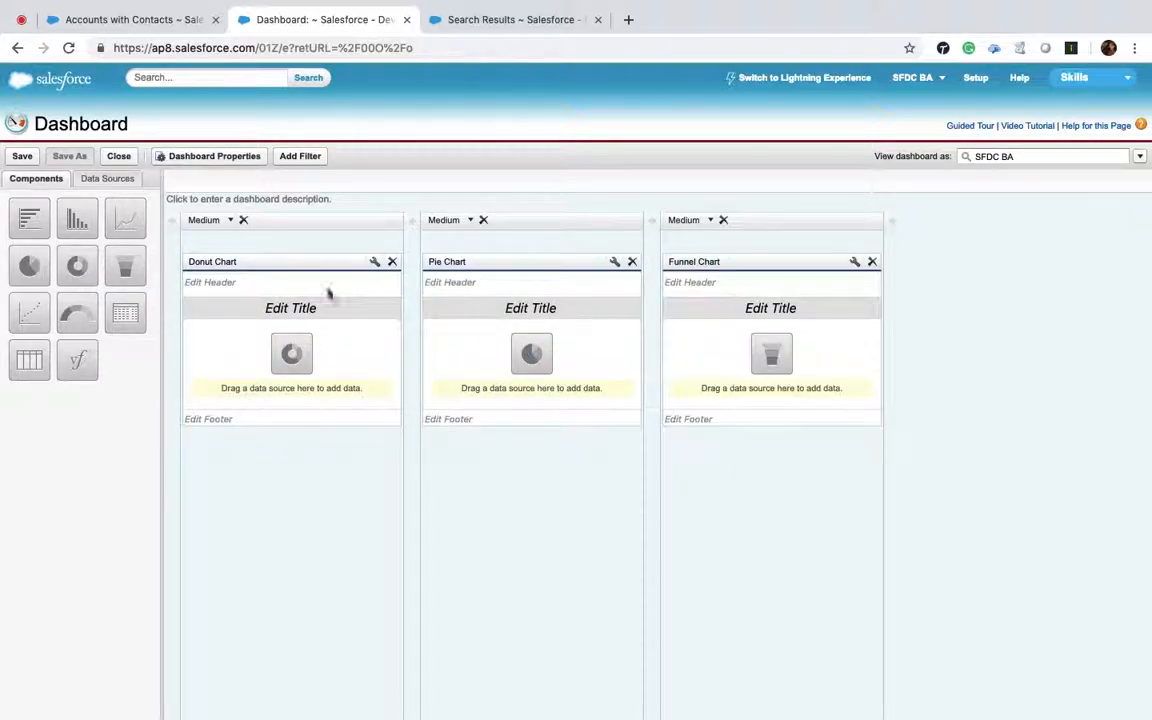
Step: Replace the funnel chart in the third column with a vertical bar chart
click(871, 262)
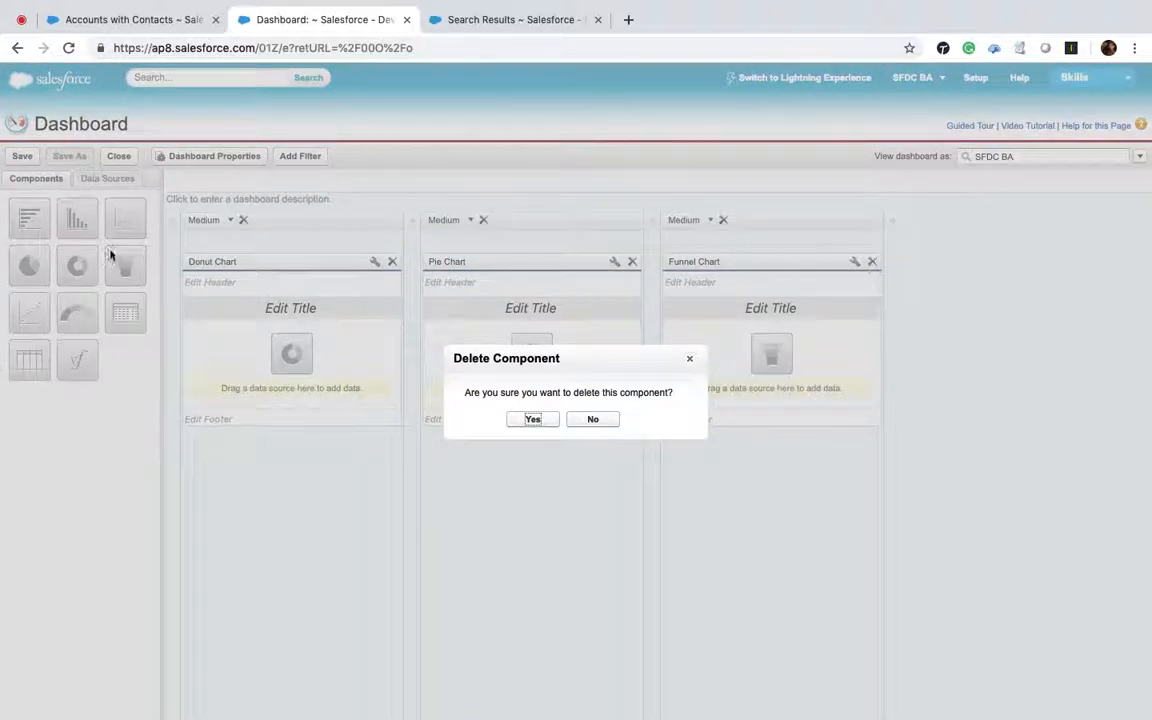
click(533, 420)
drag(68, 222, 730, 290)
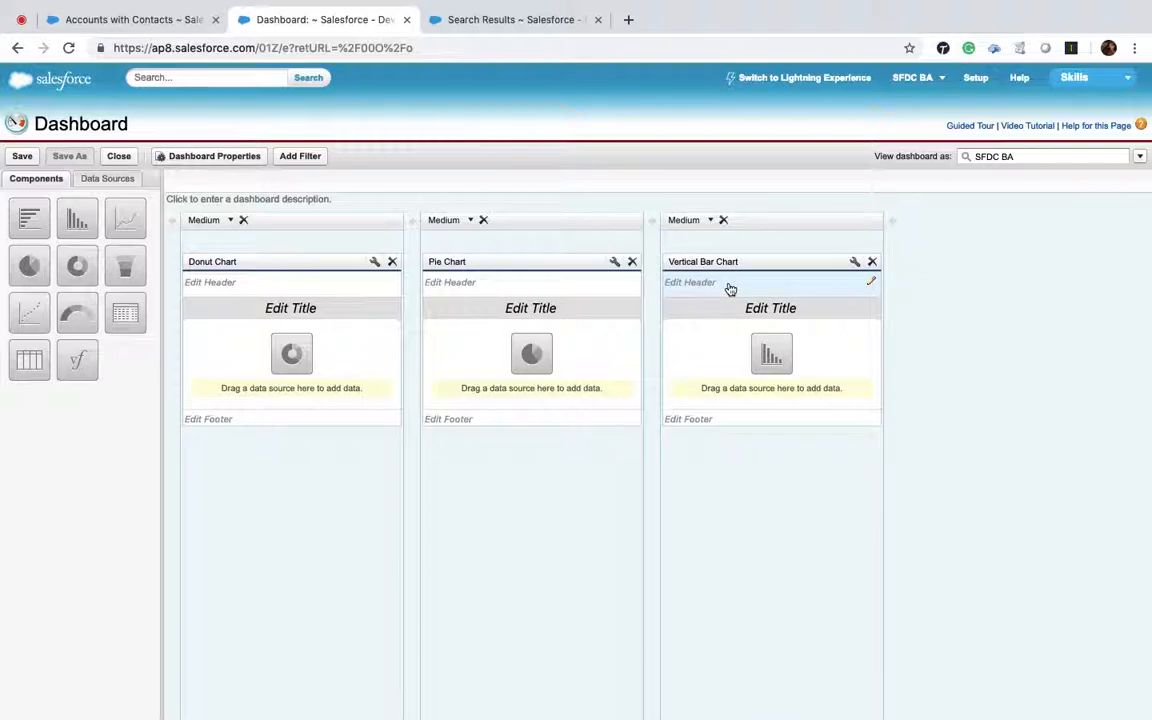
Step: Assign the "Accounts with or without Contacts" report as data source to the donut, pie and vertical bar charts
click(103, 180)
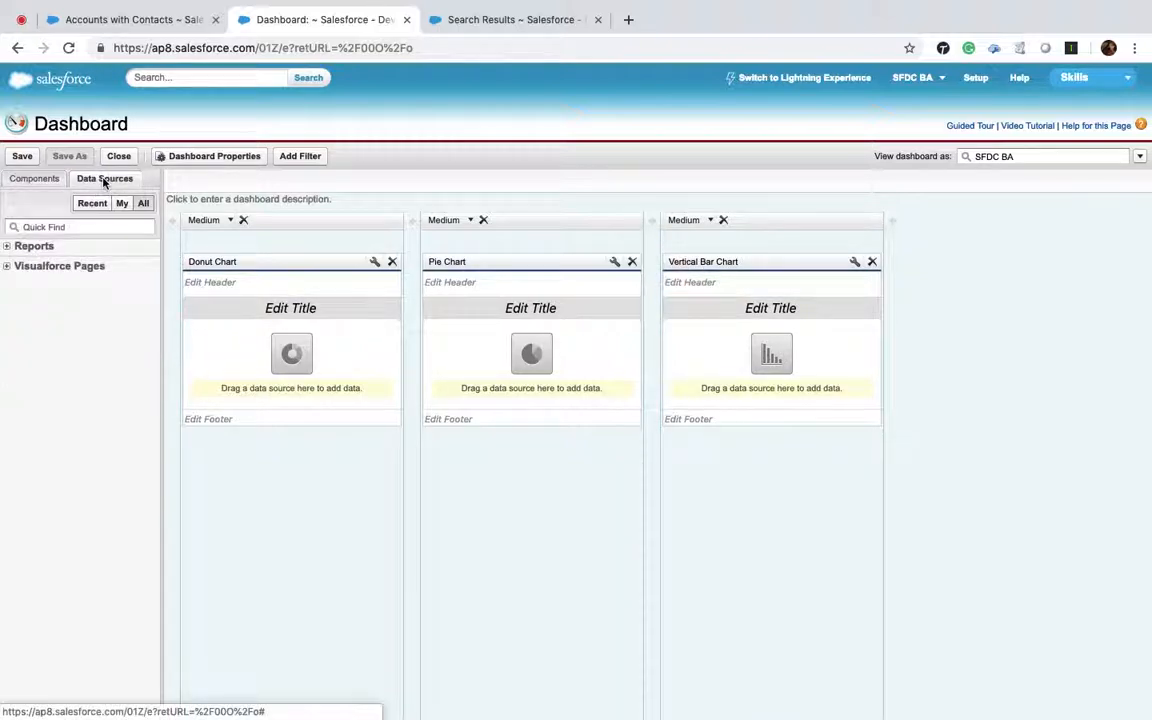
click(7, 247)
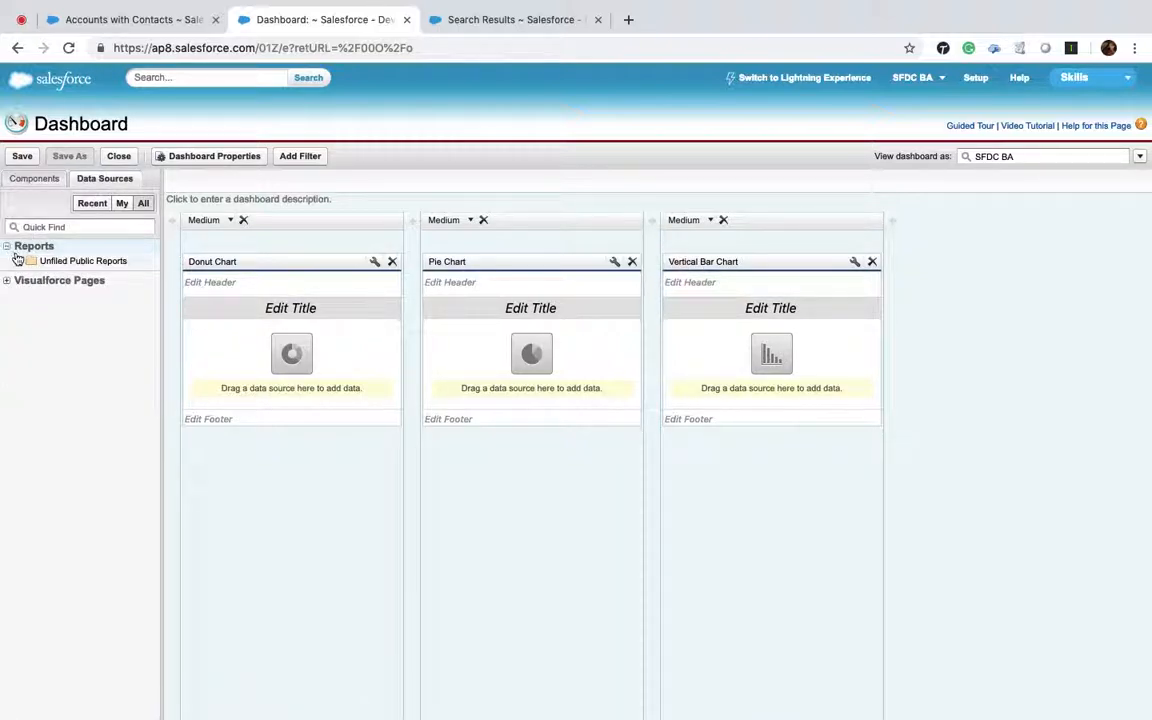
click(19, 262)
drag(77, 290, 236, 339)
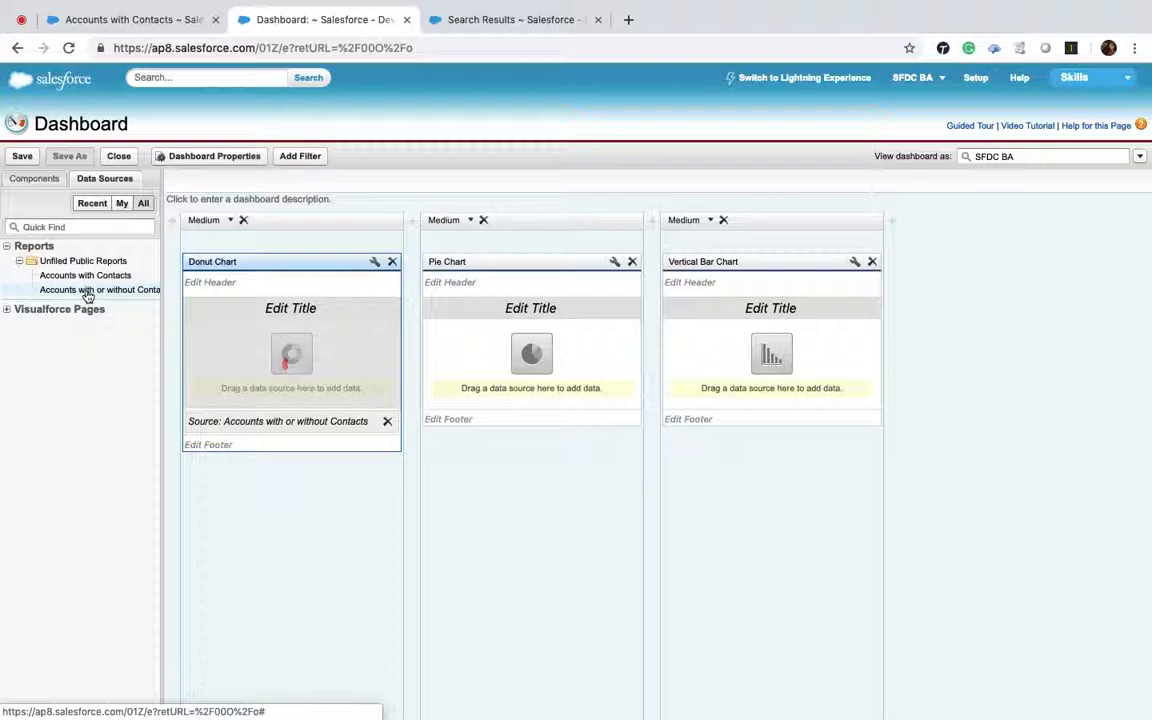
drag(79, 292, 522, 301)
drag(60, 295, 760, 325)
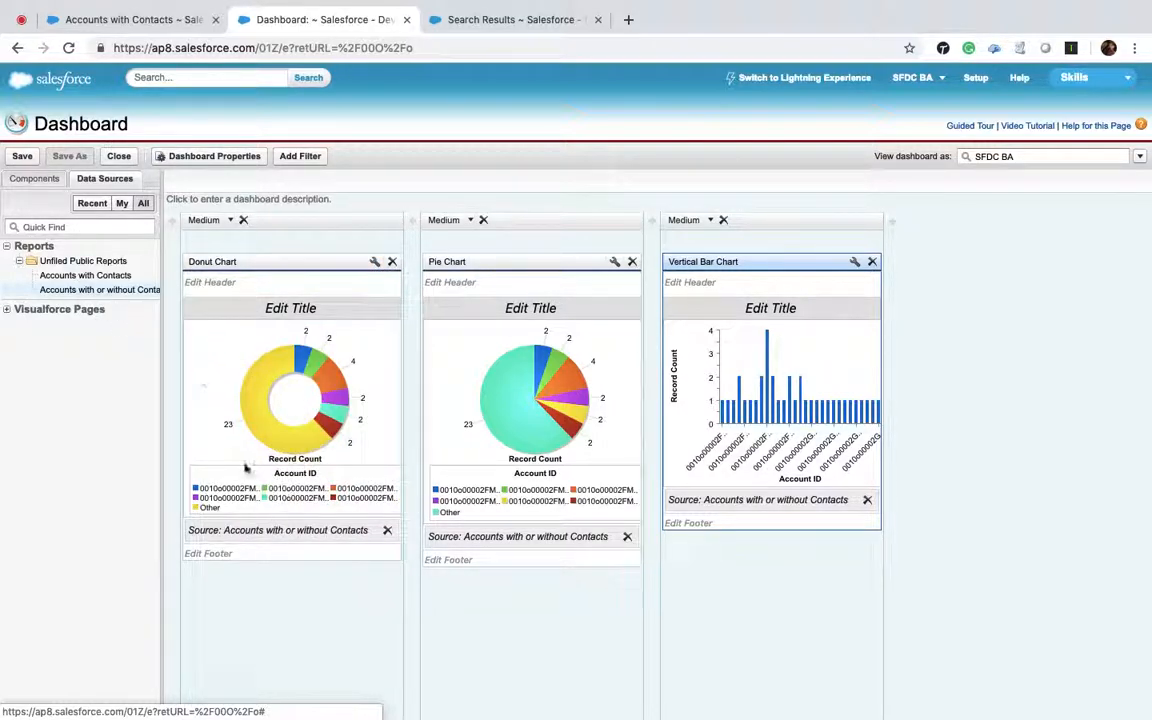
click(42, 179)
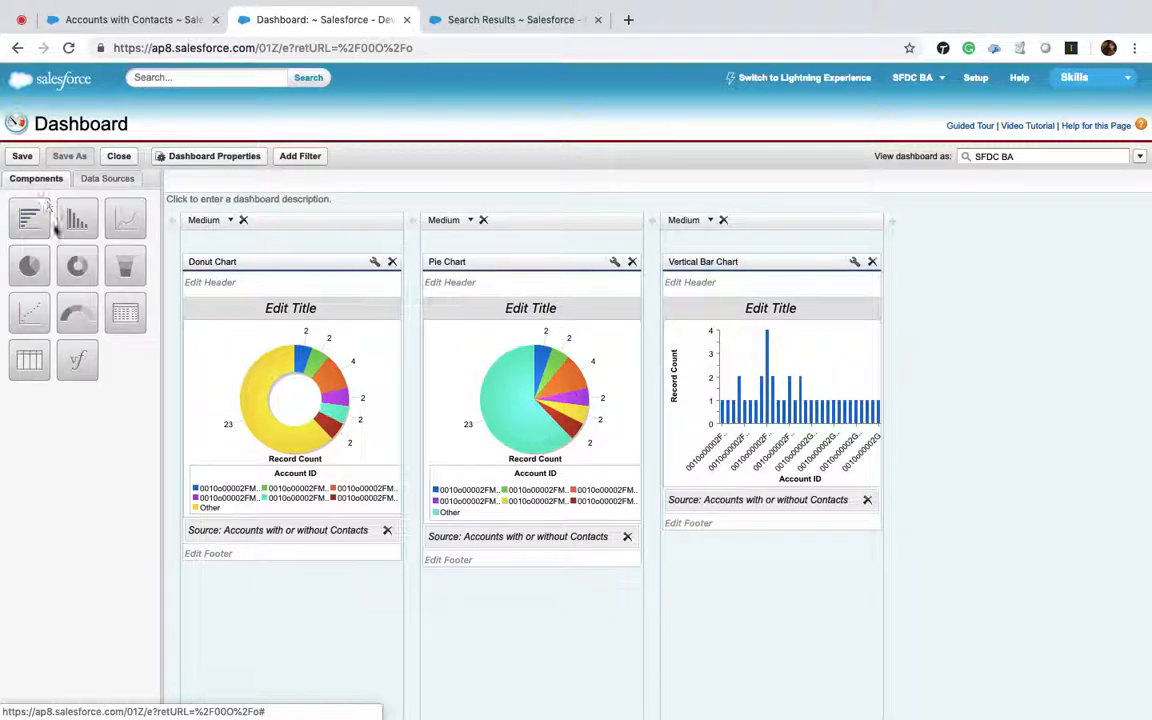
drag(29, 265, 270, 620)
drag(74, 263, 501, 627)
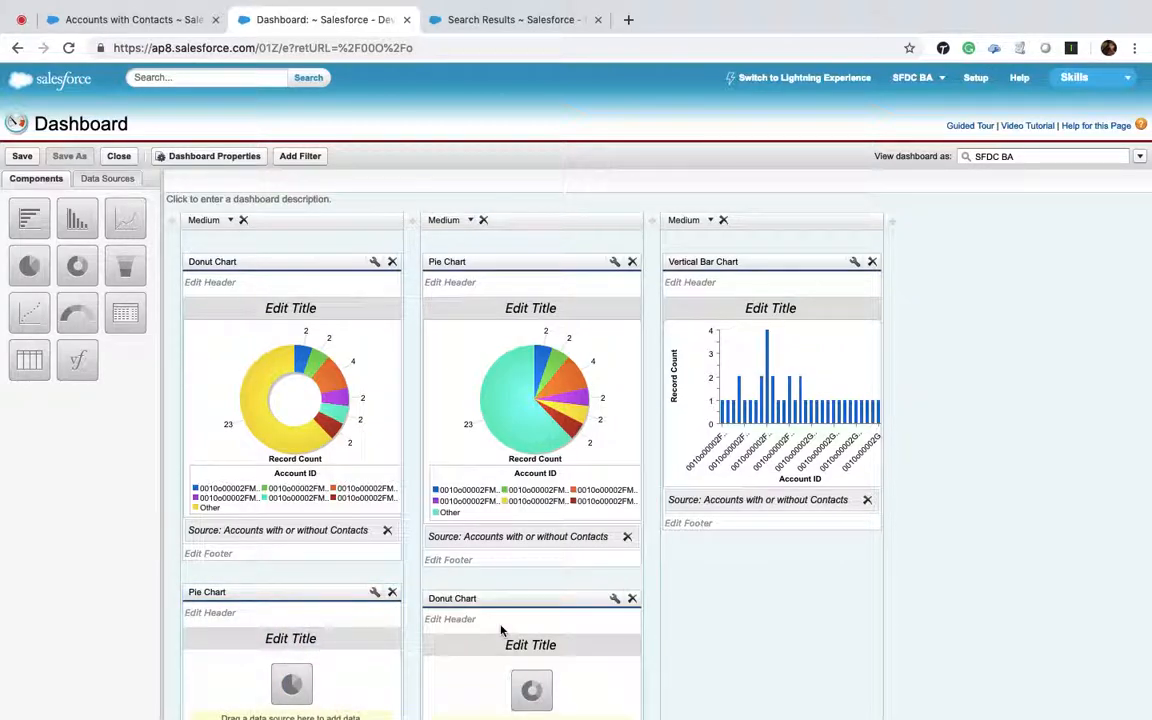
scroll(501, 627, down, 1)
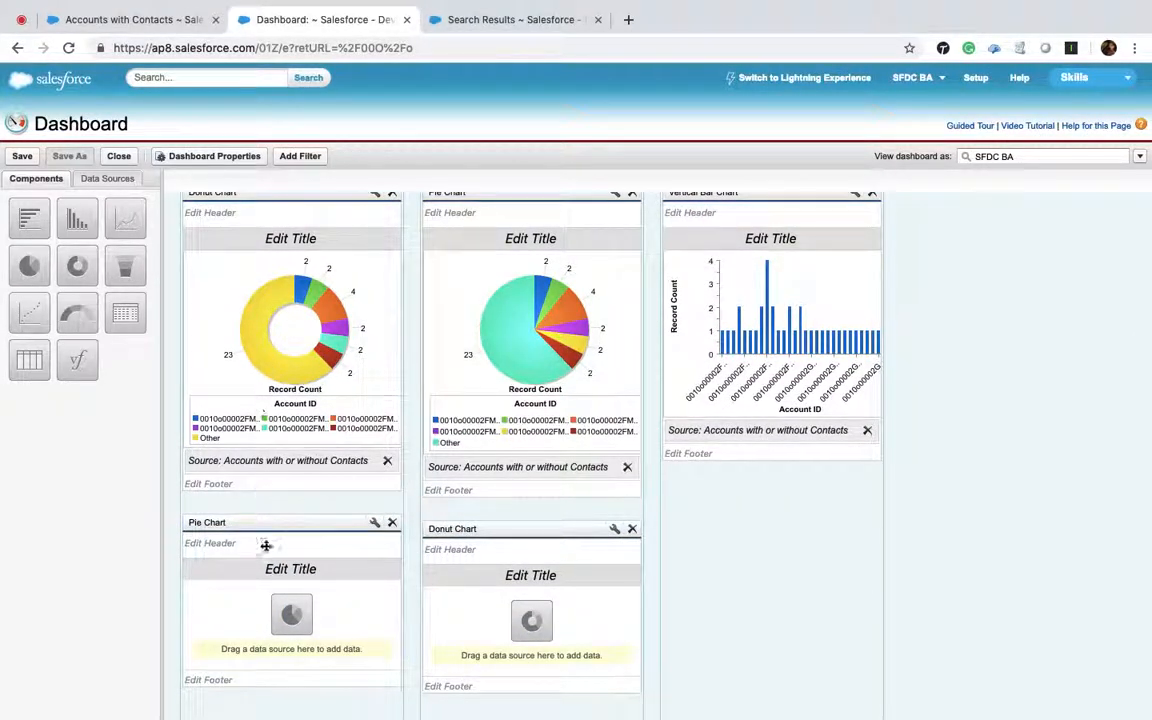
click(392, 523)
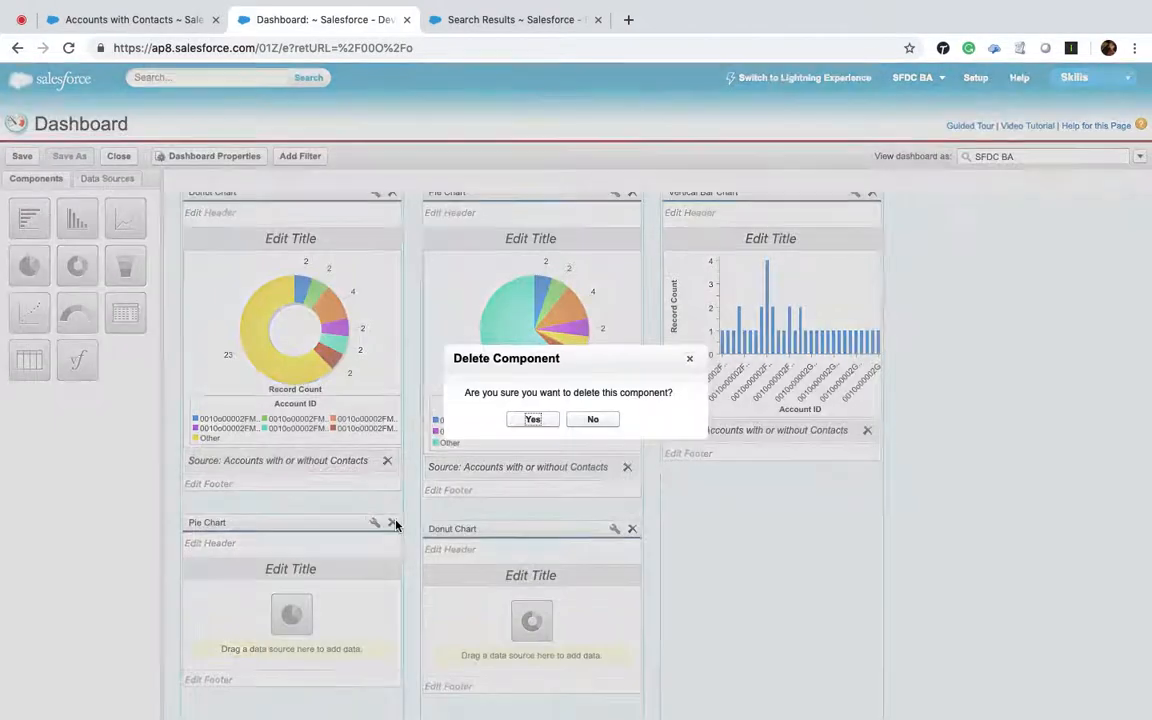
click(533, 420)
click(632, 530)
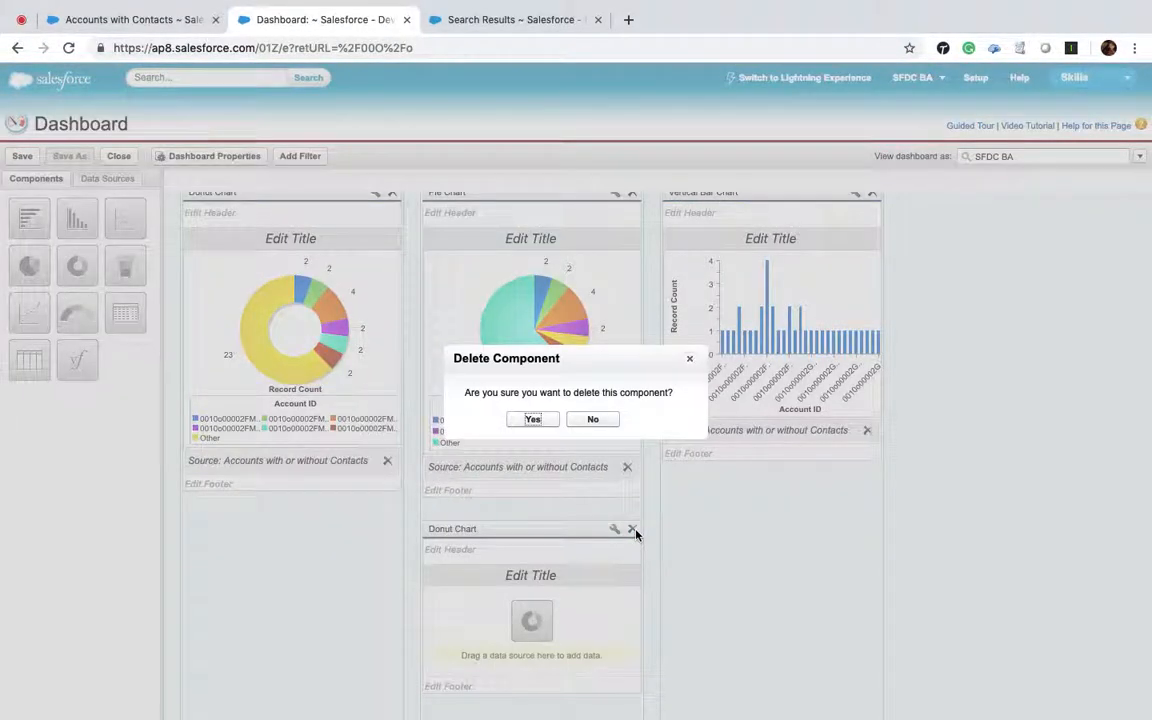
click(533, 420)
Step: Add a second row with a donut chart, a pie chart and a vertical bar chart beneath the matching chart types
drag(70, 240, 249, 537)
drag(29, 265, 517, 560)
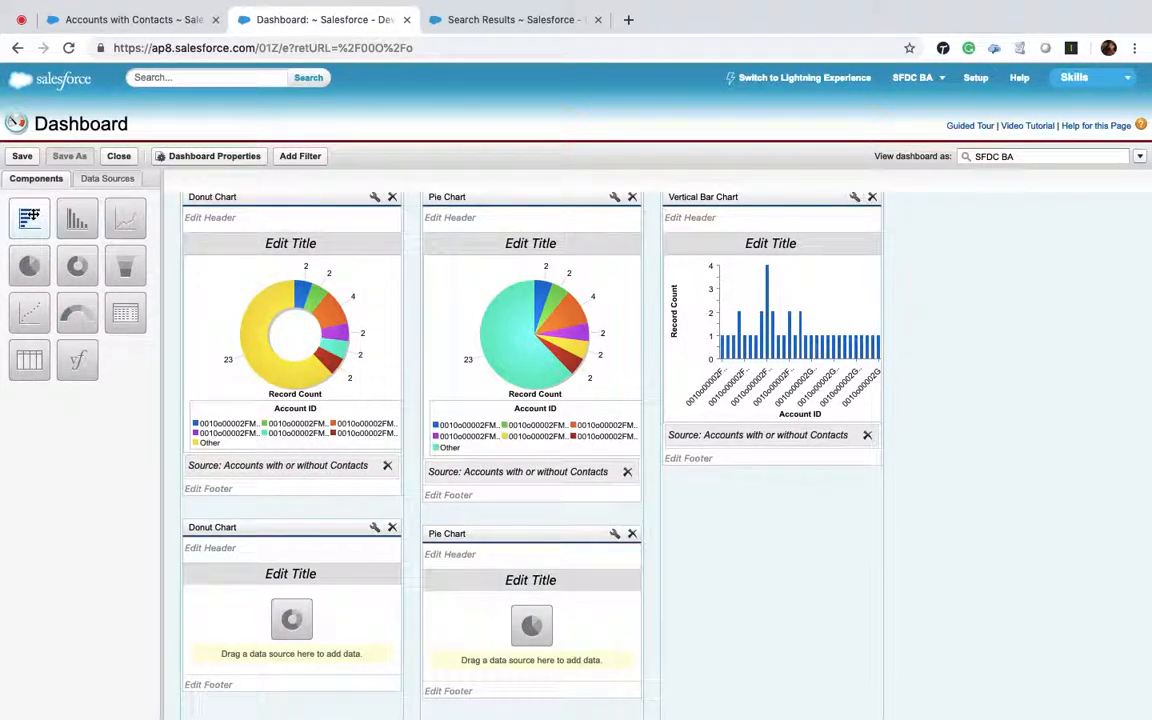
drag(77, 217, 694, 500)
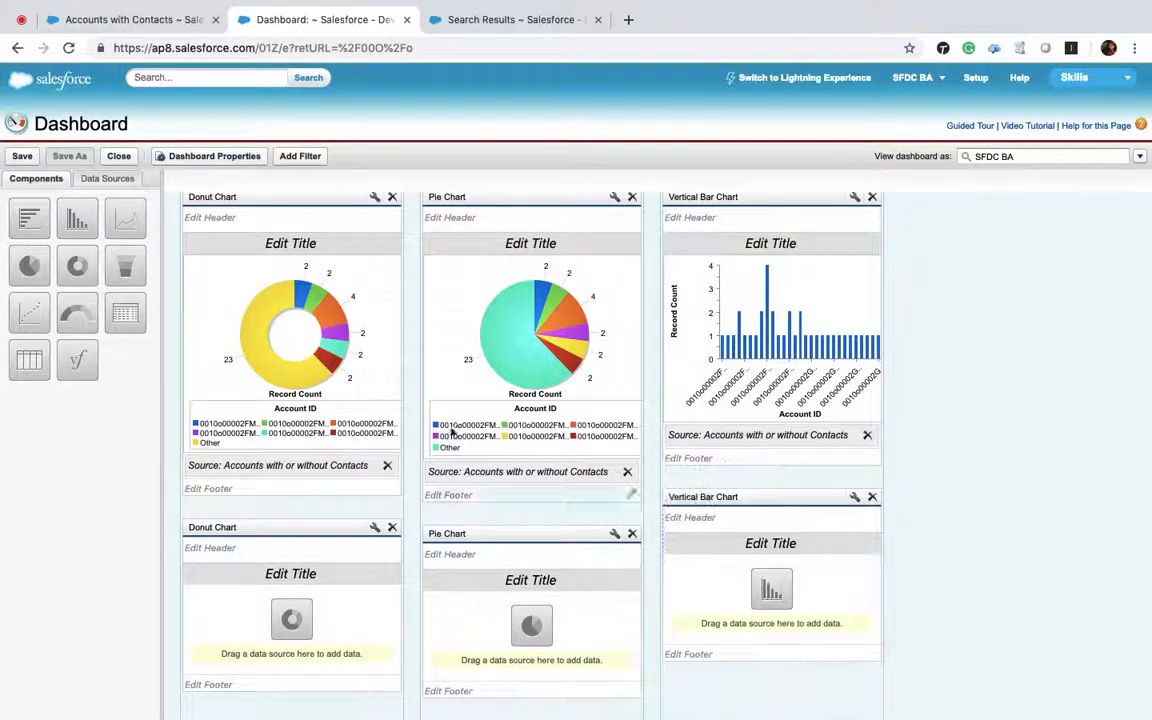
Step: Assign the "Accounts with Contacts" report as data source to all three charts in the second row
click(105, 178)
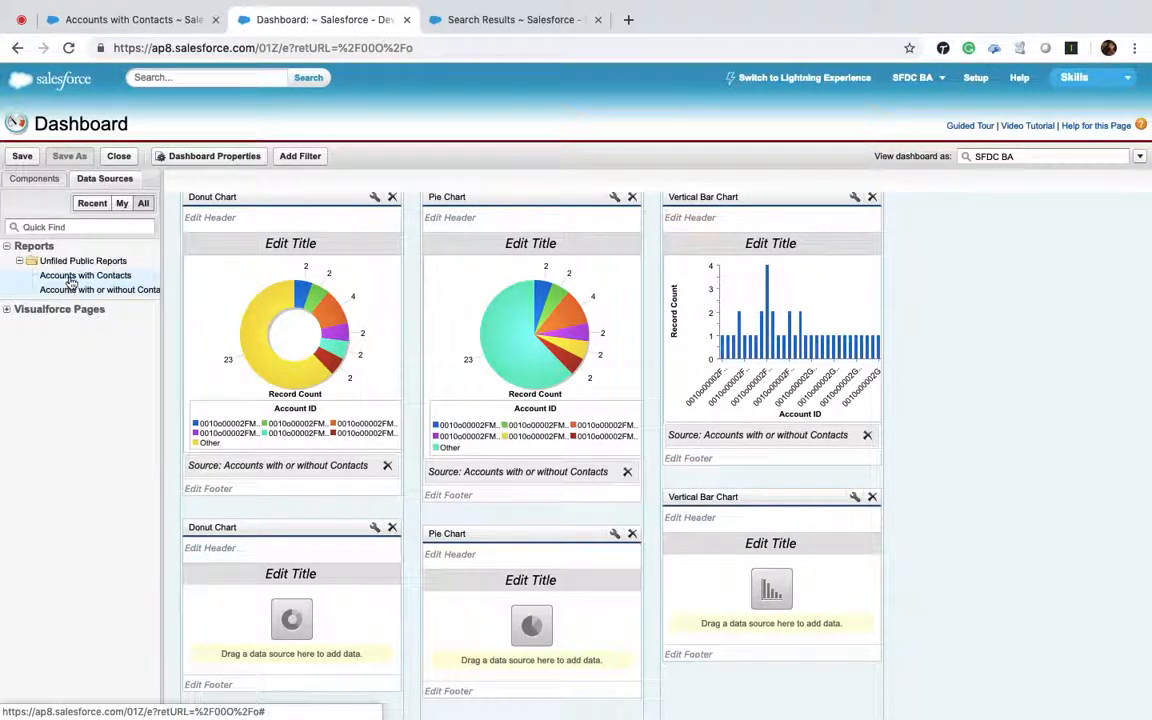
drag(71, 284, 300, 615)
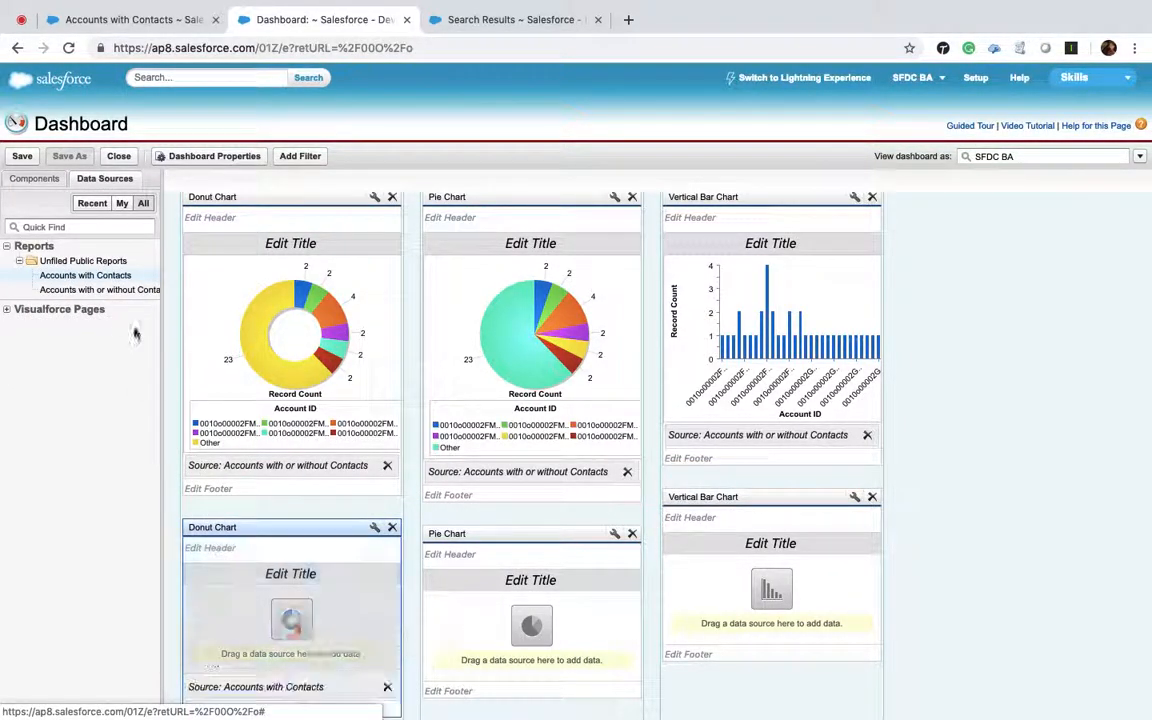
drag(85, 279, 512, 589)
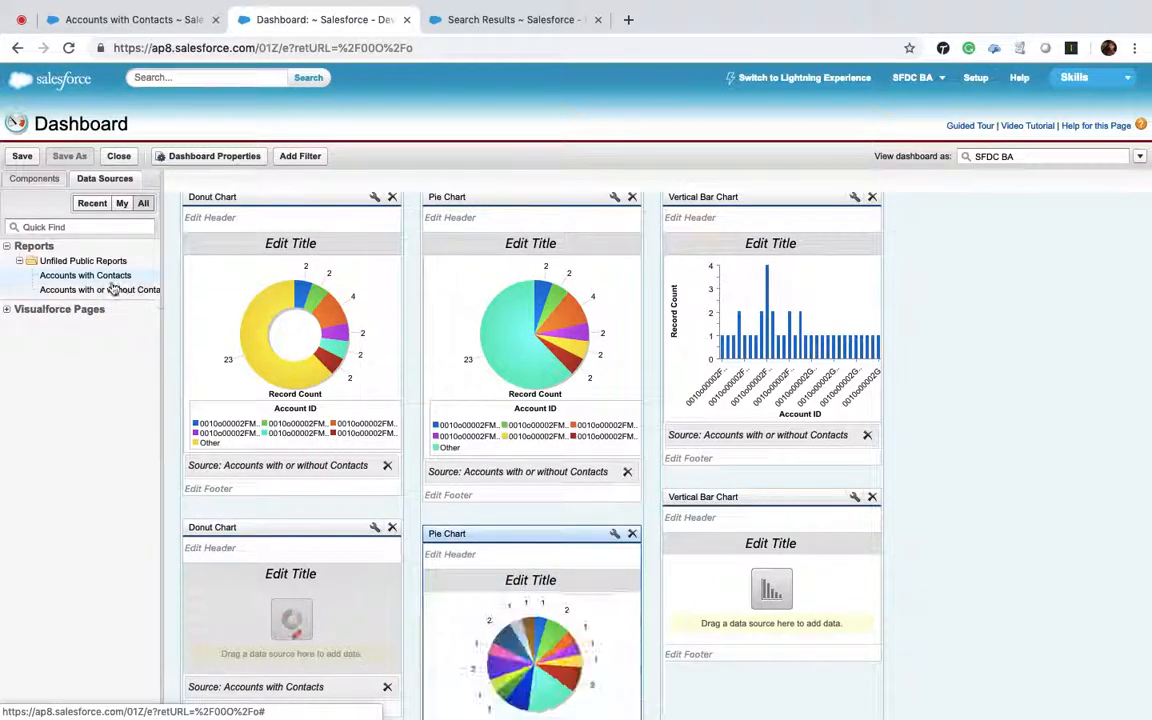
drag(101, 279, 707, 568)
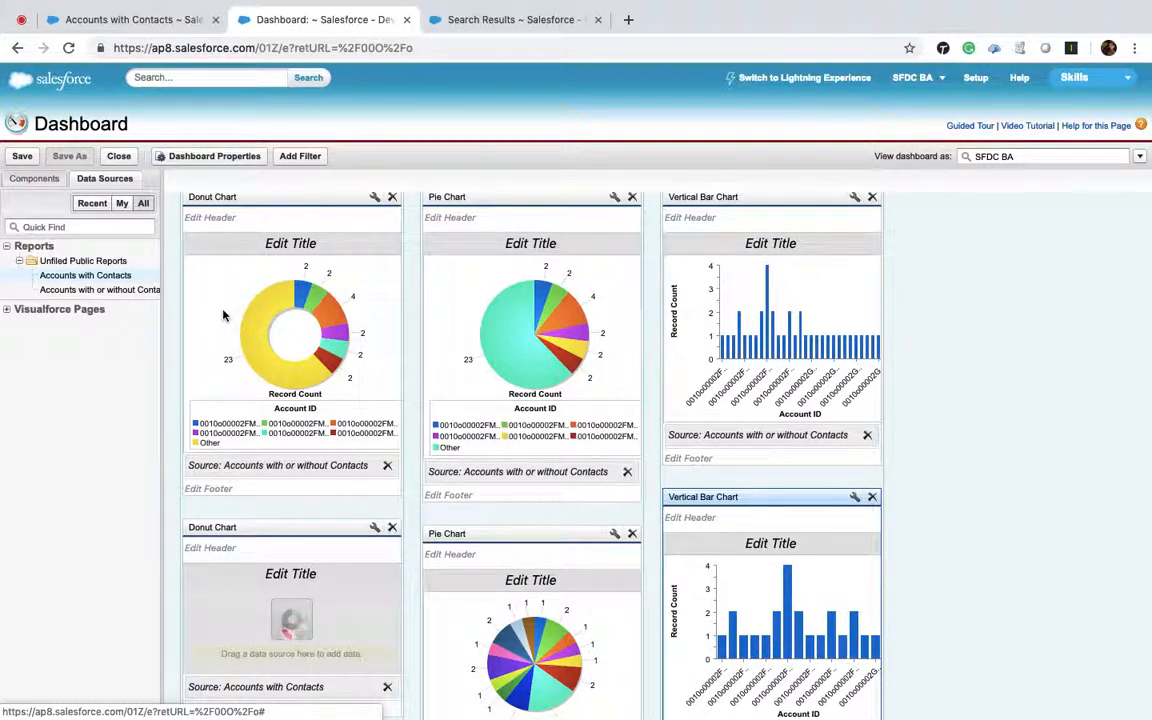
Step: Save the dashboard as "Account Details Dash" in My Personal Dashboards, run it and dismiss the Lightning promotion
click(21, 157)
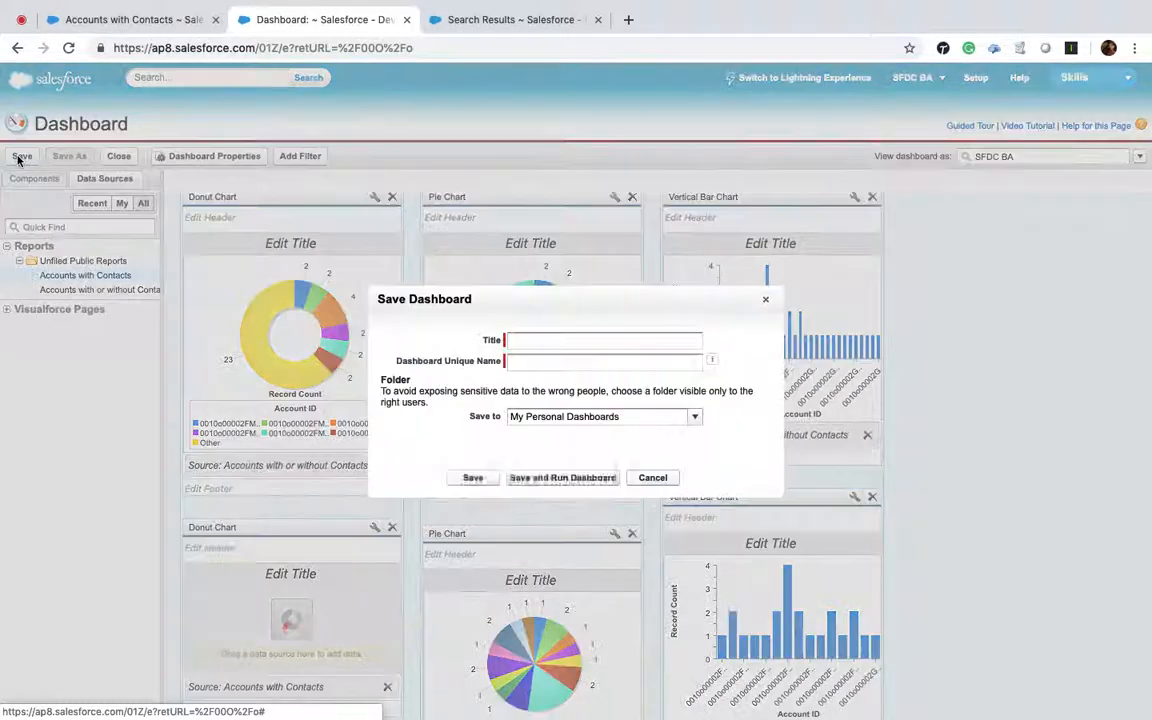
click(547, 342)
text(Account)
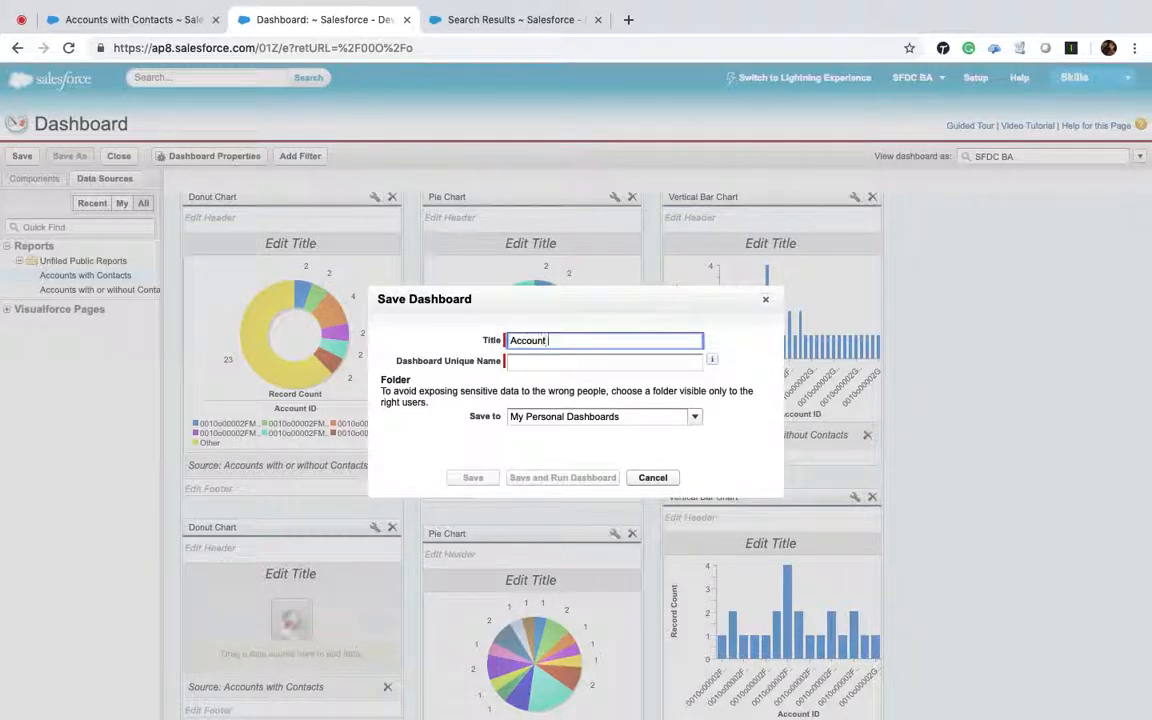
text( Details Dash)
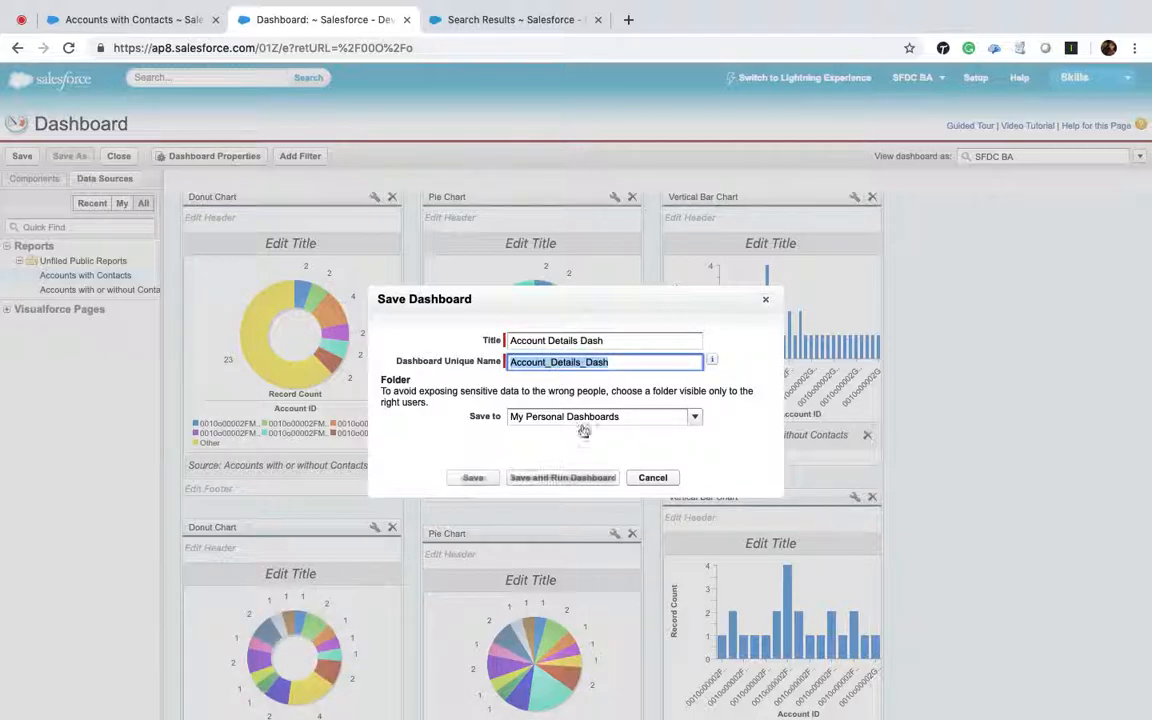
click(695, 420)
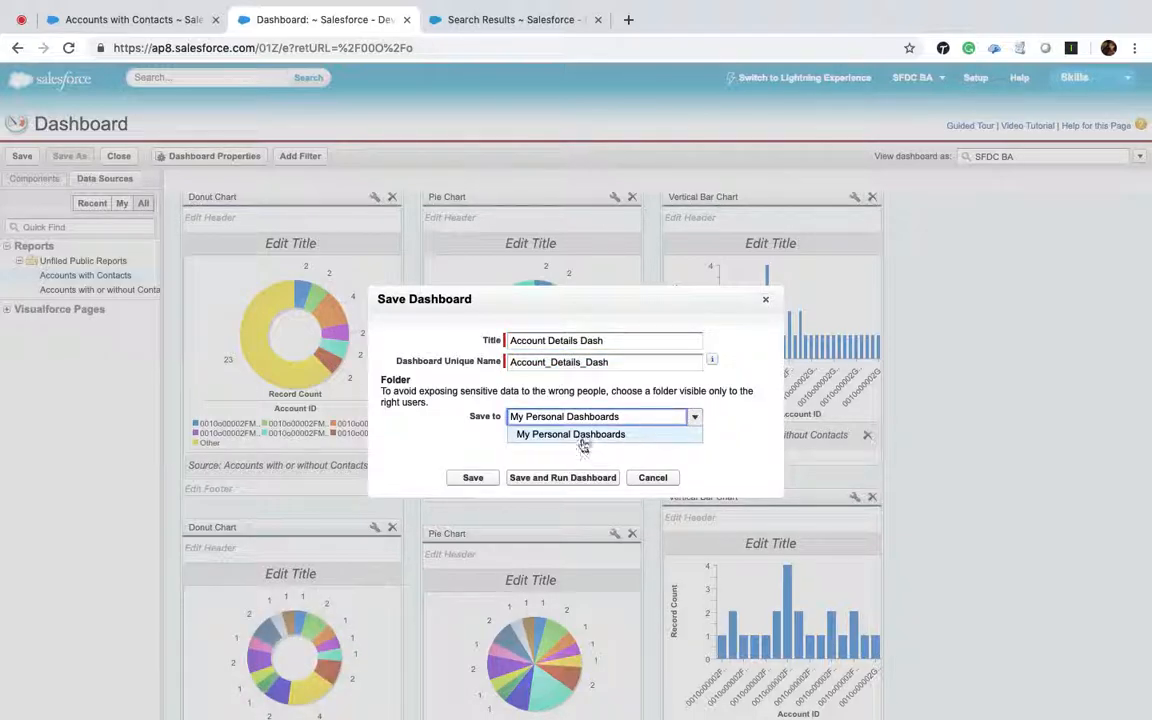
click(461, 442)
click(535, 480)
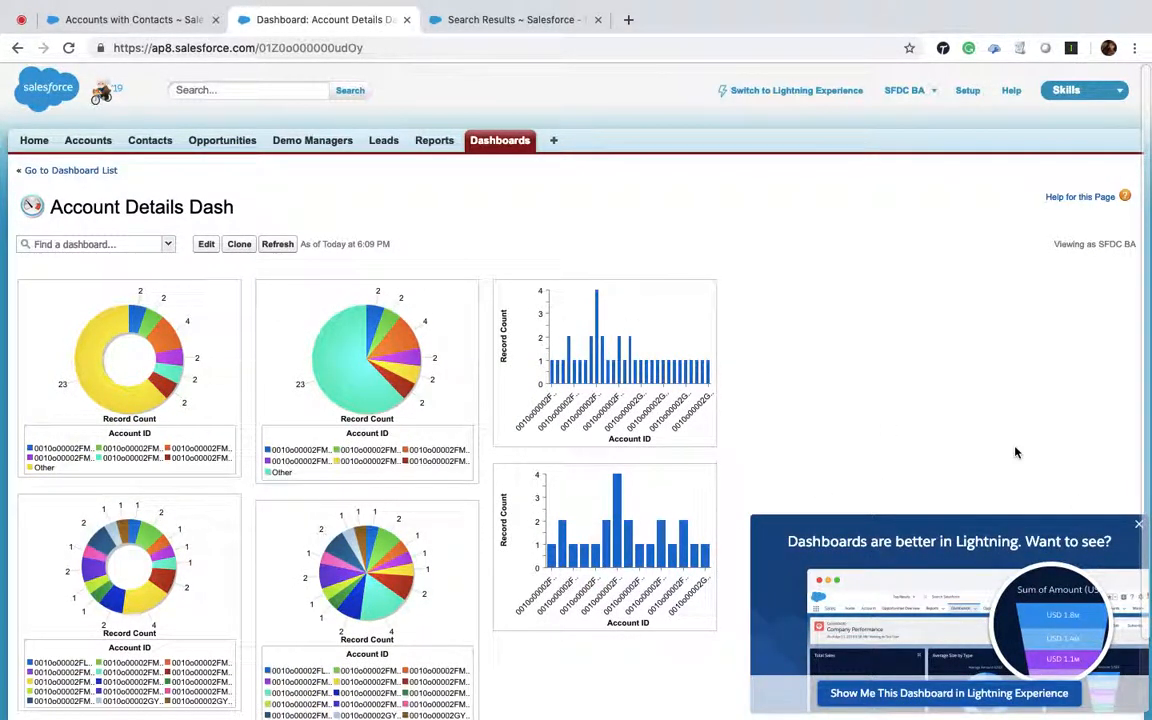
click(1139, 527)
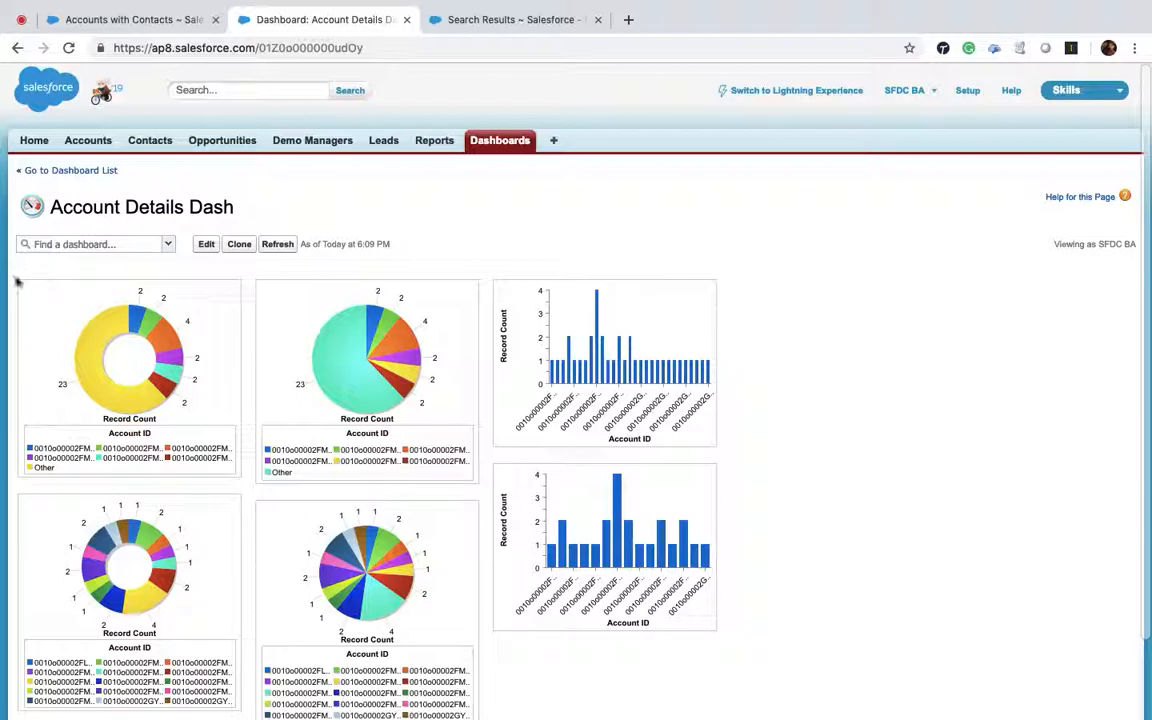
Step: Open the dashboard for editing and check the upper donut chart's formatting settings without changing them
click(205, 245)
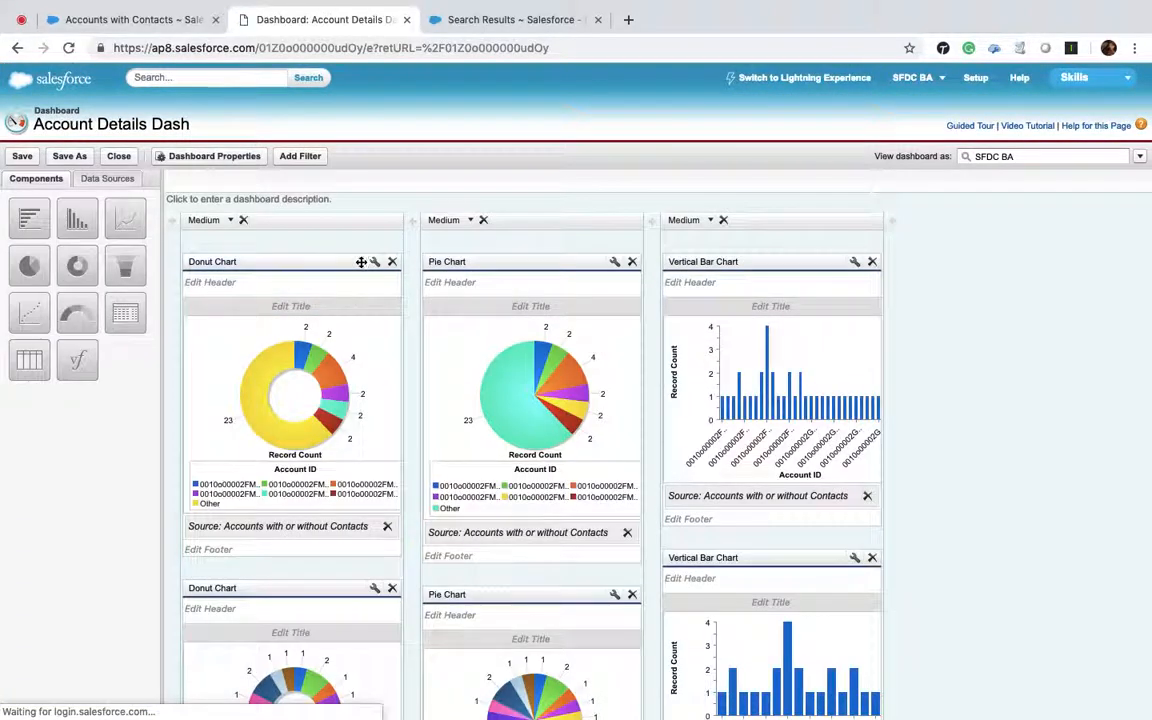
click(375, 262)
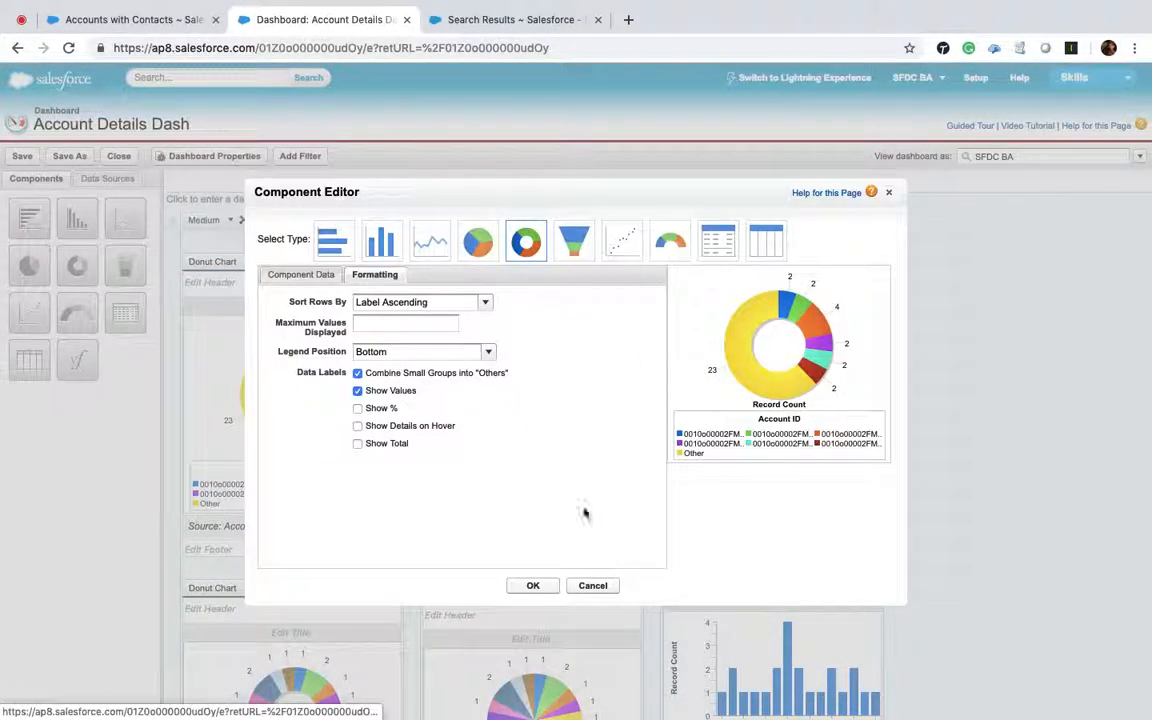
click(592, 587)
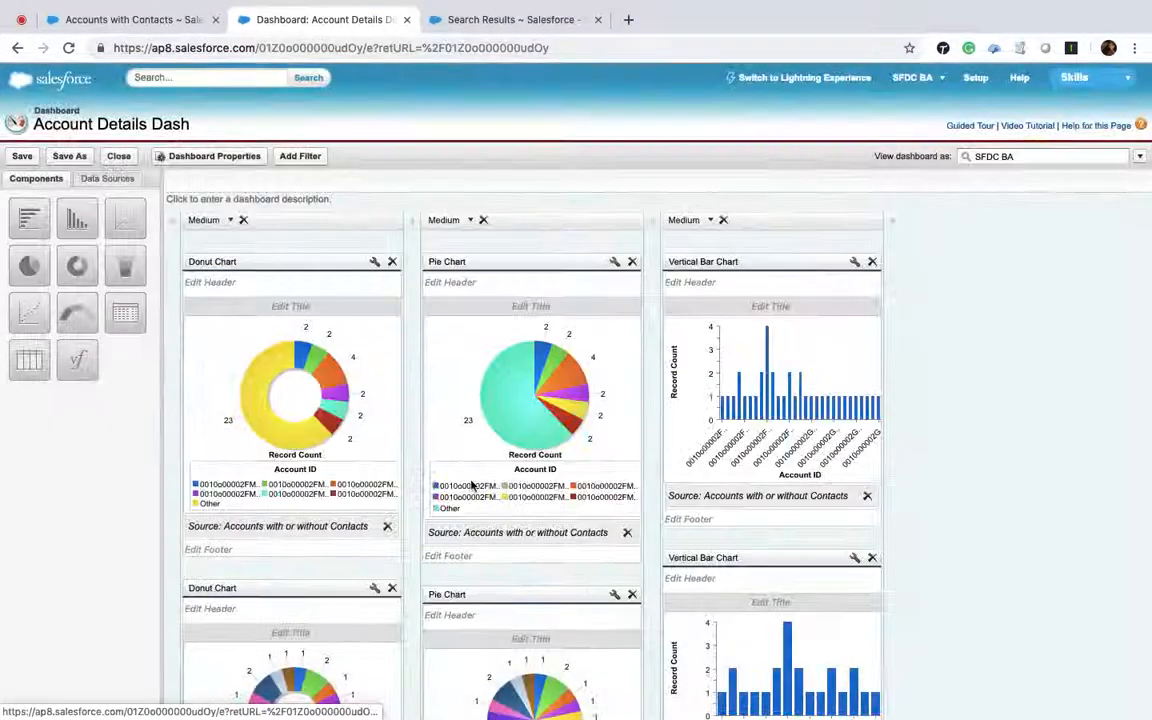
Step: Set the upper donut chart's header to "Accounts with or without Contacts" and begin its footer text with "Accounts"
click(216, 283)
text(Acco)
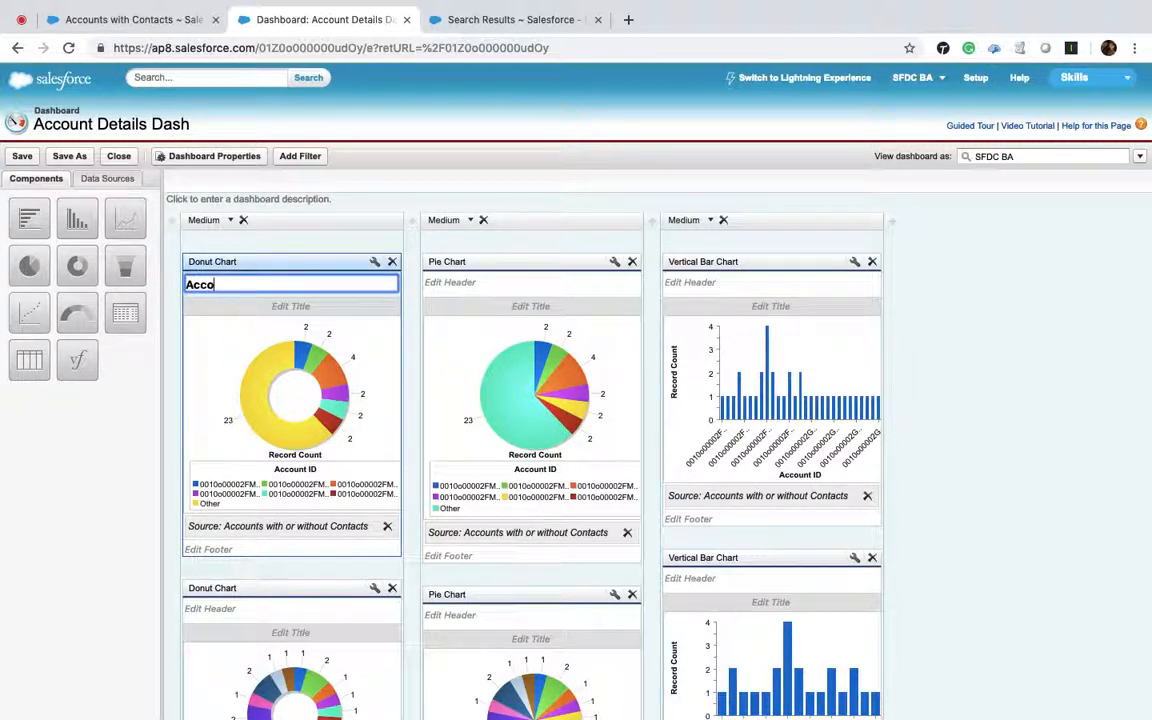
text(unts with or wit)
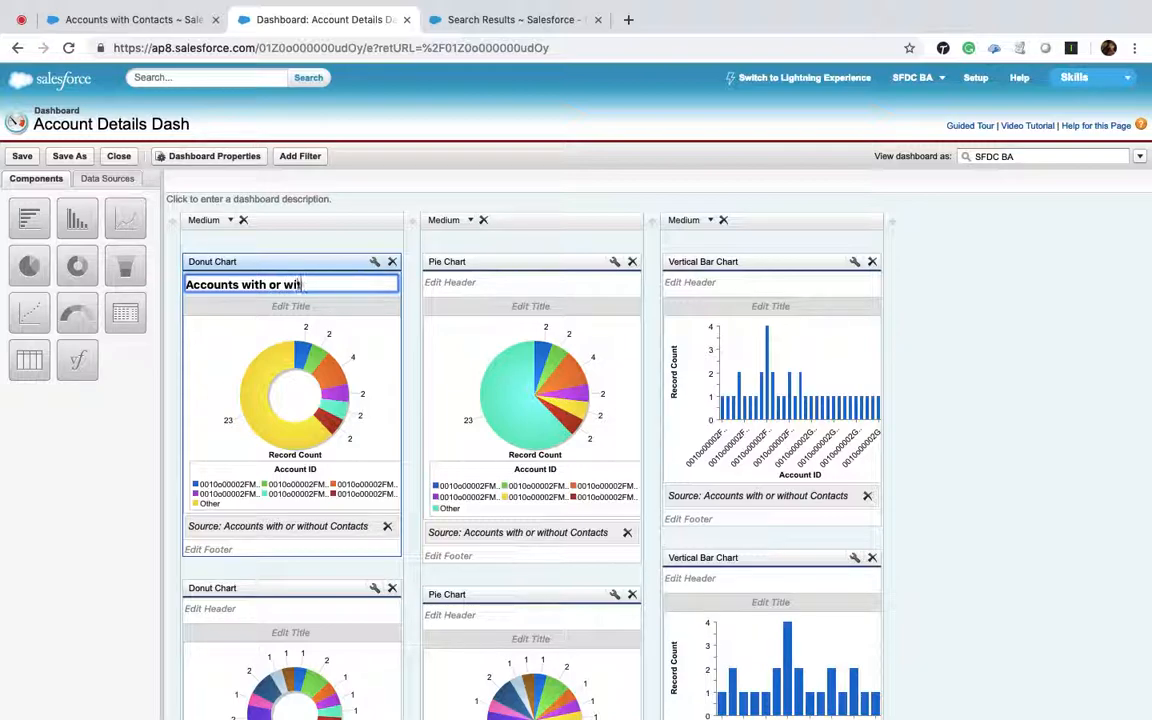
text(hout Contacts)
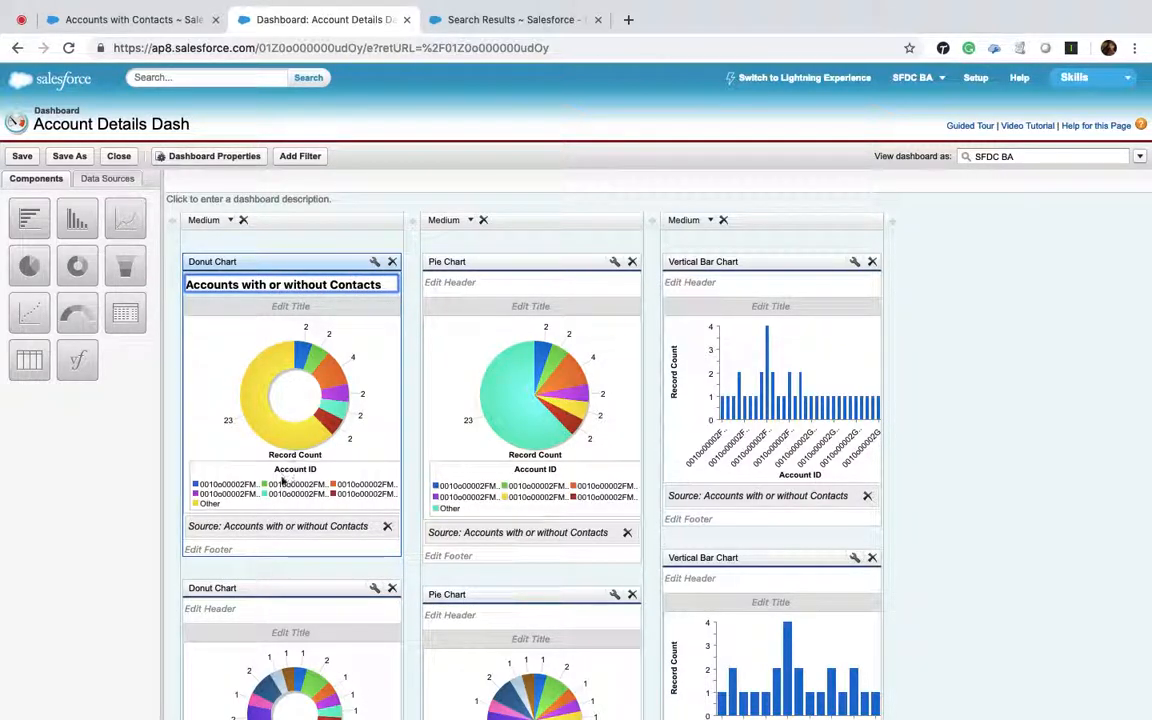
click(253, 547)
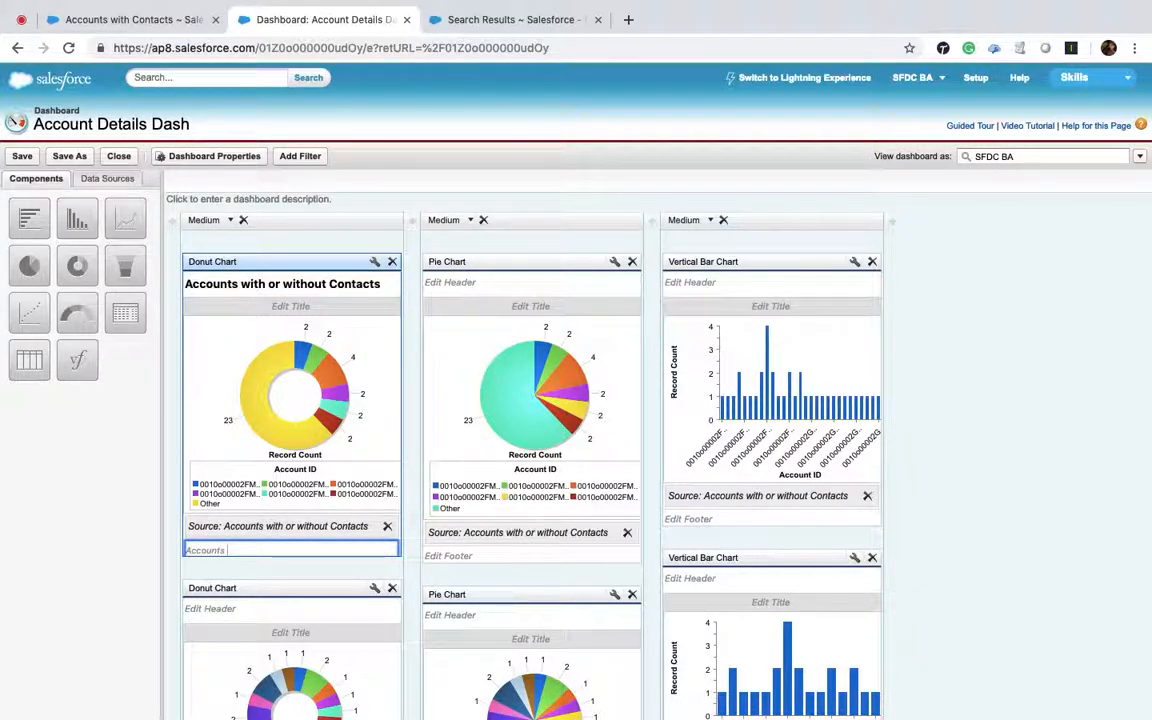
Step: Set the first donut chart's footer to "Accounts with or without contacts", and save and close the dashboard
text(Accounts with or without contacts)
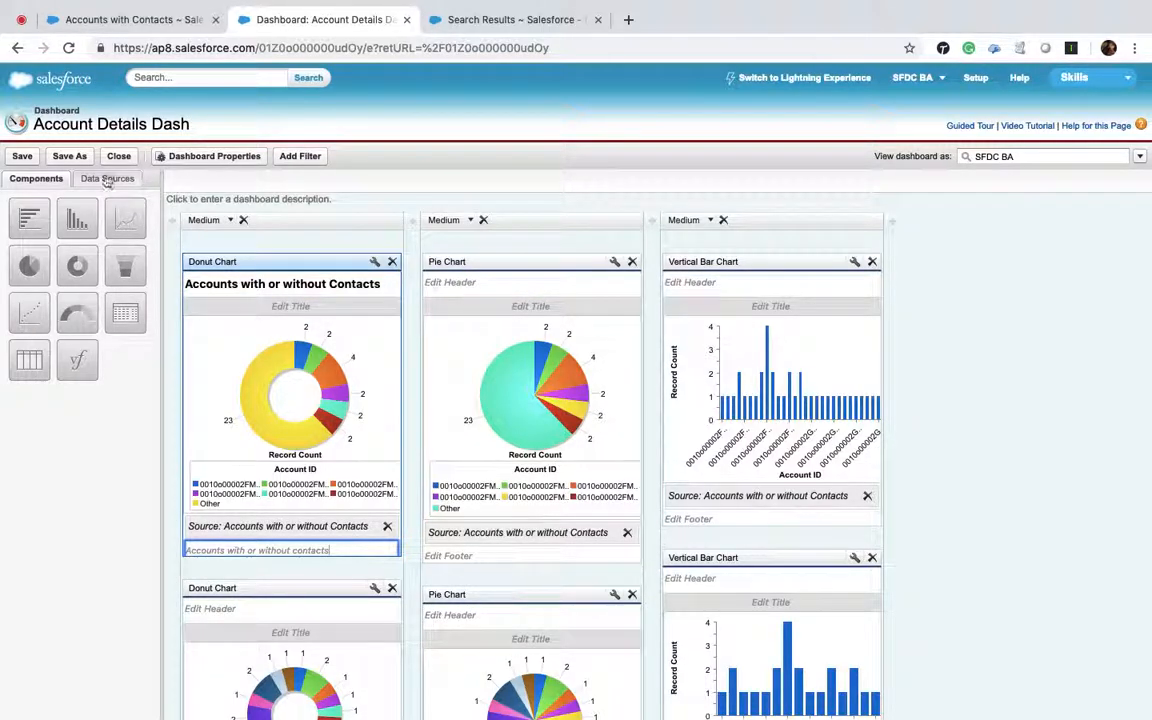
click(23, 157)
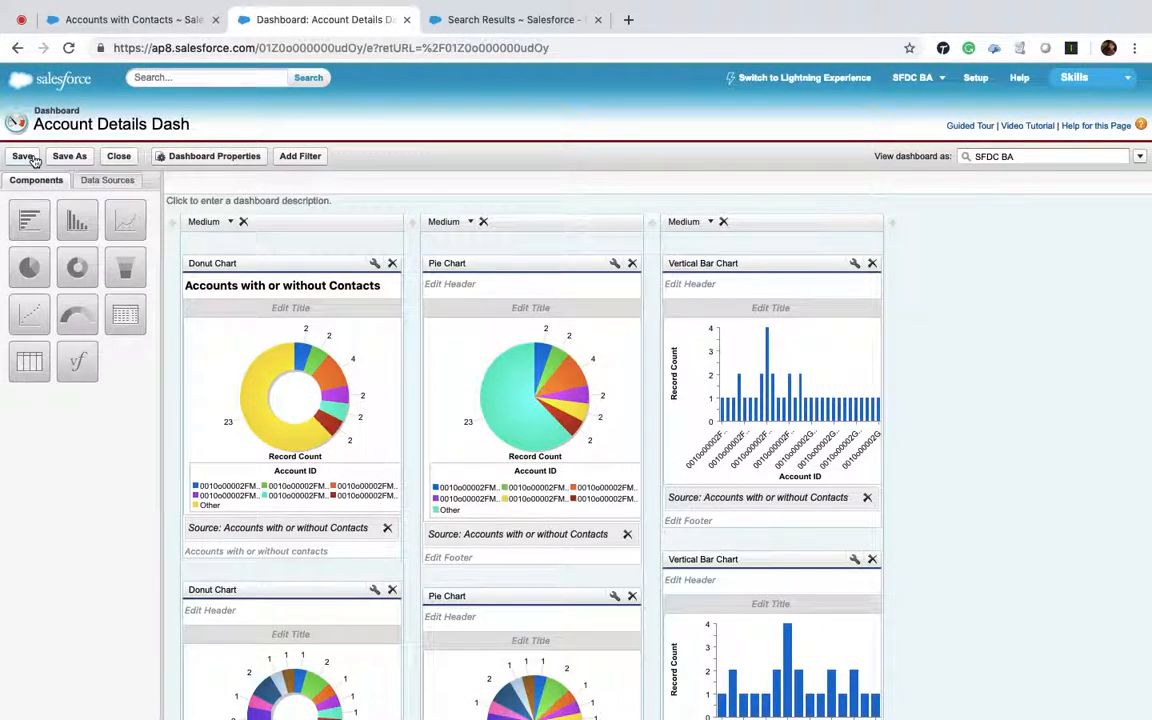
click(22, 158)
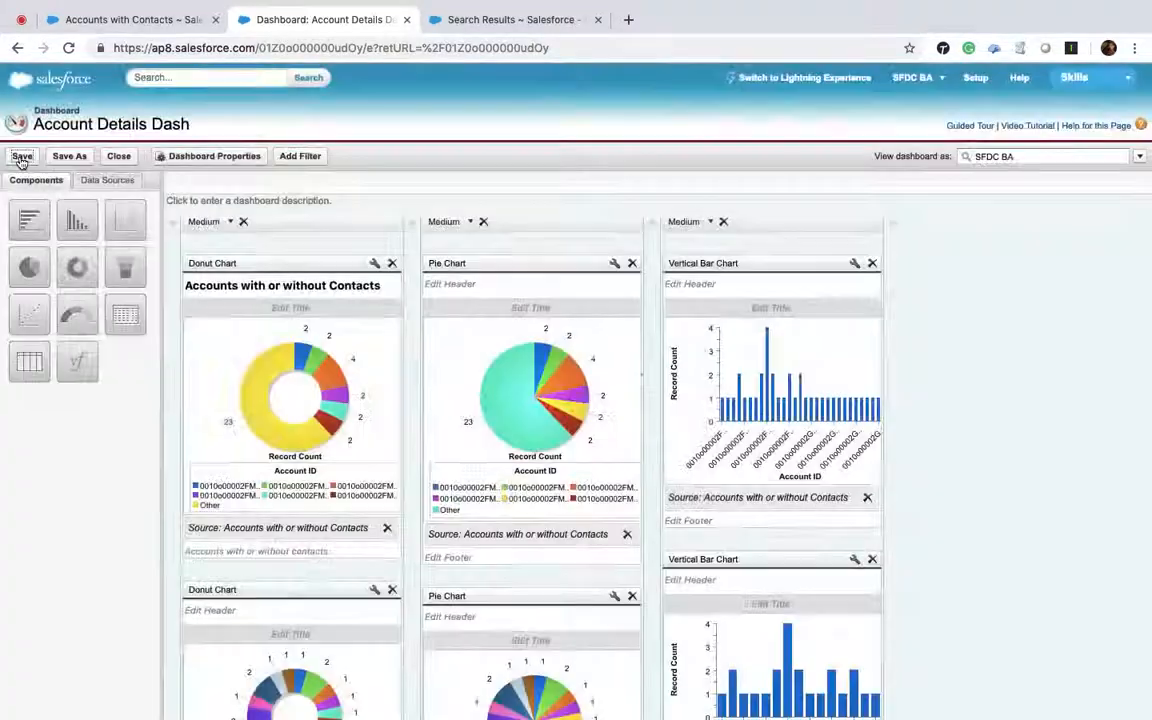
click(118, 157)
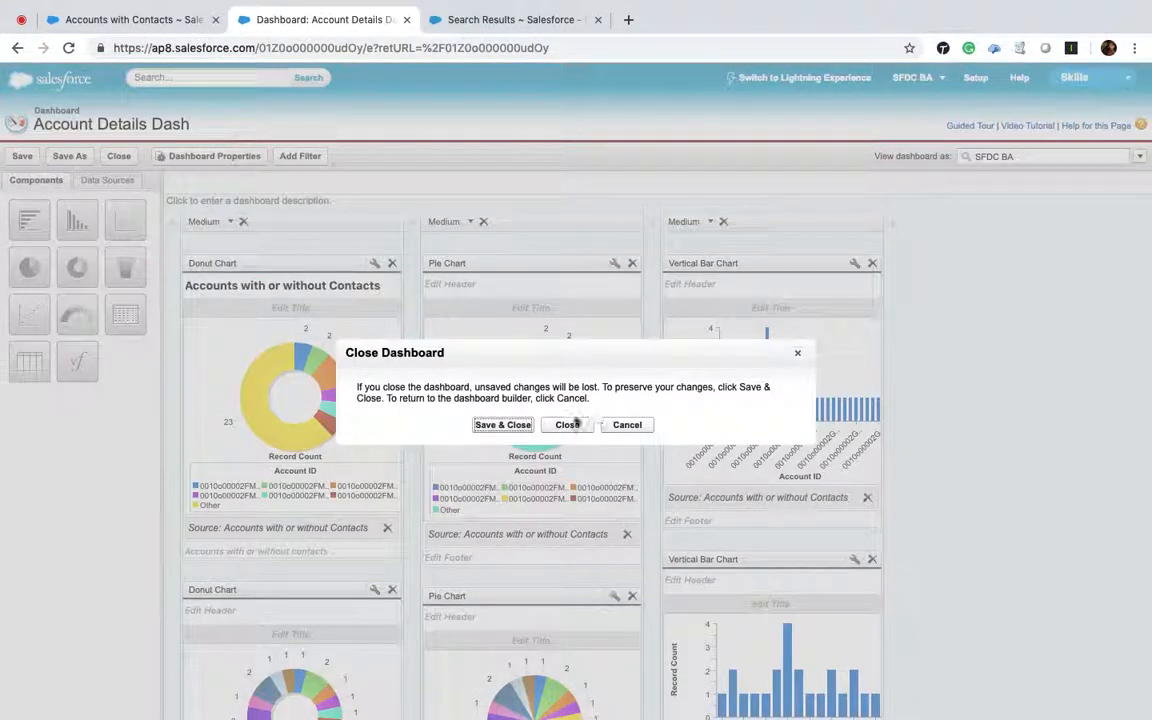
click(503, 425)
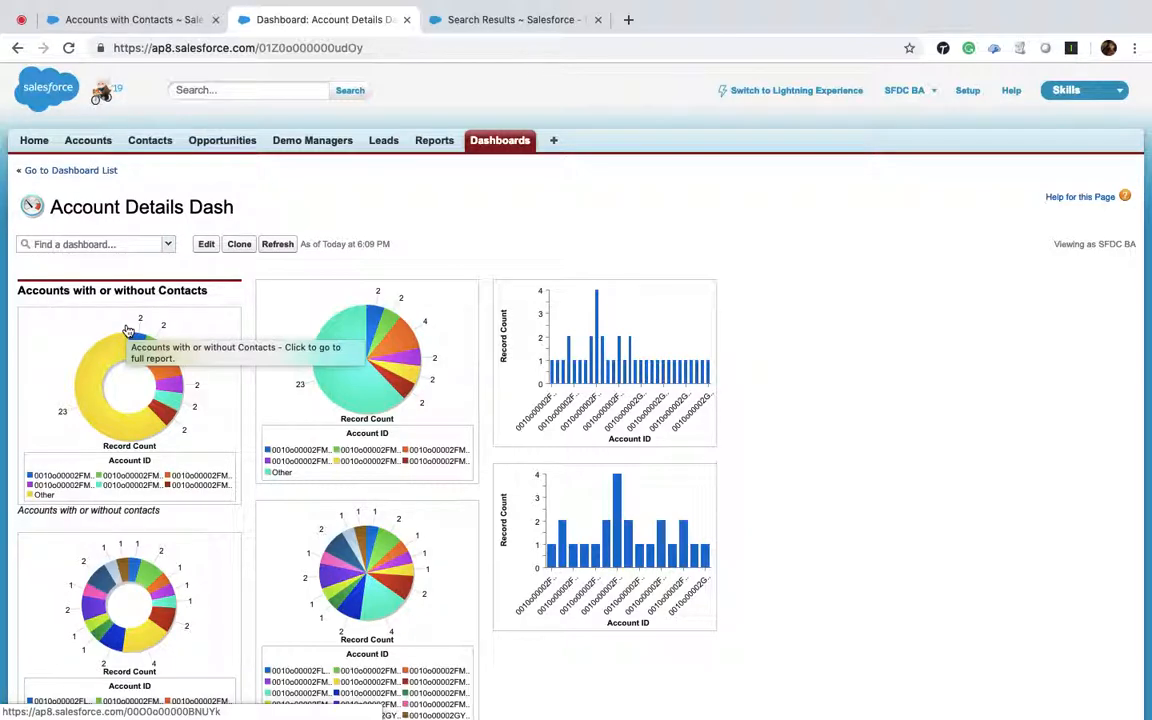
Step: Create a report of the preselected Accounts type, examine its field groups, and close it without saving
click(432, 145)
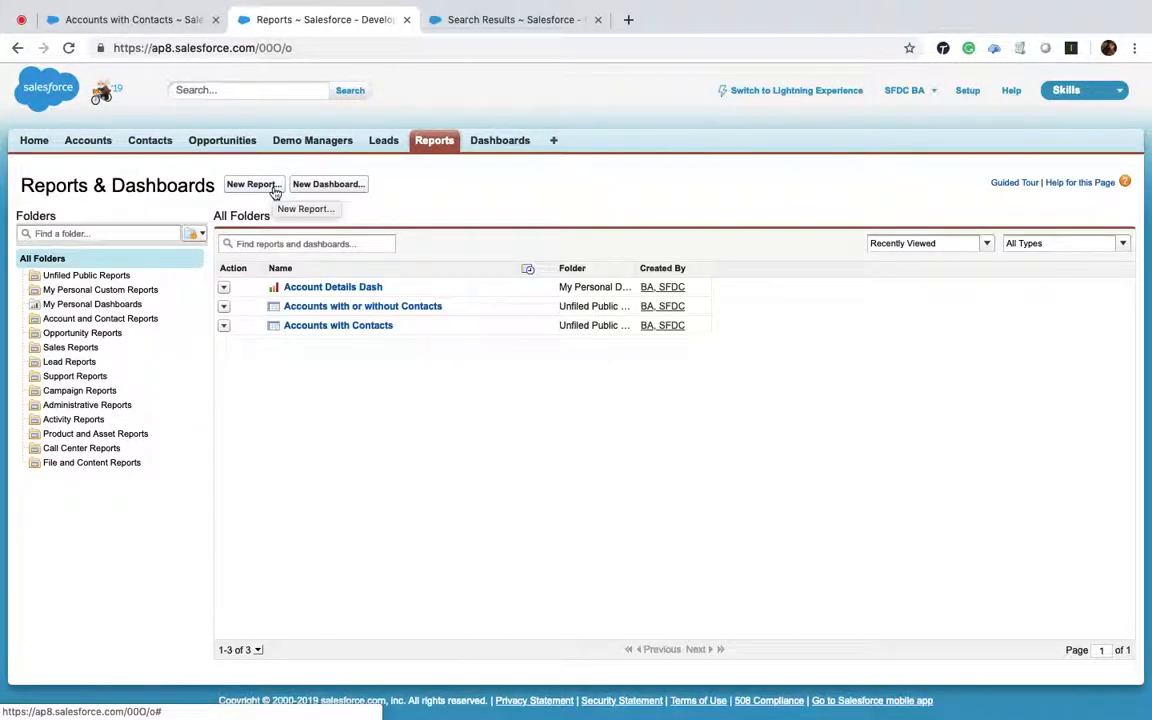
click(252, 185)
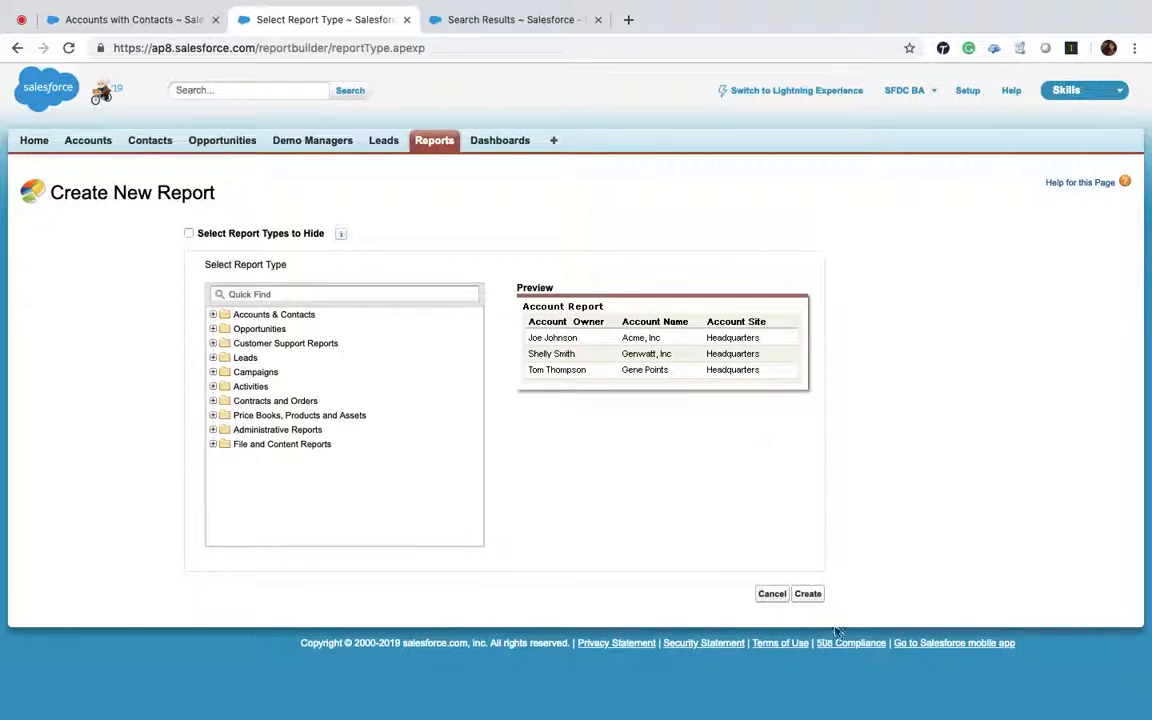
click(810, 595)
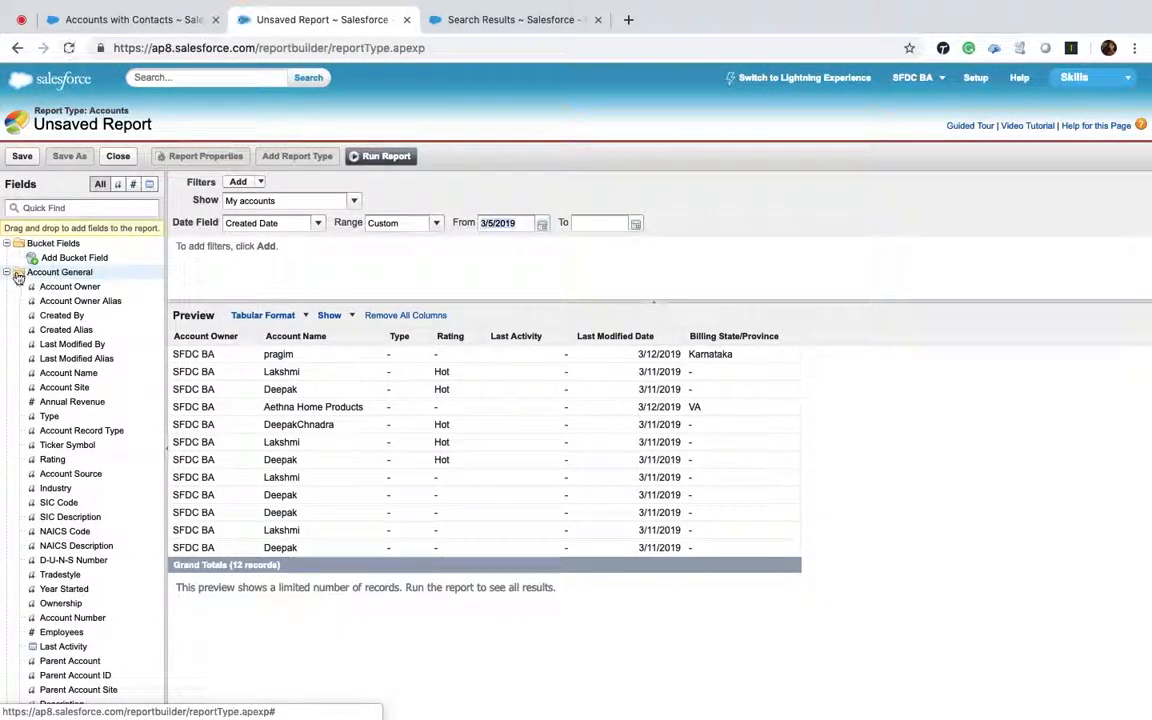
click(7, 272)
click(7, 286)
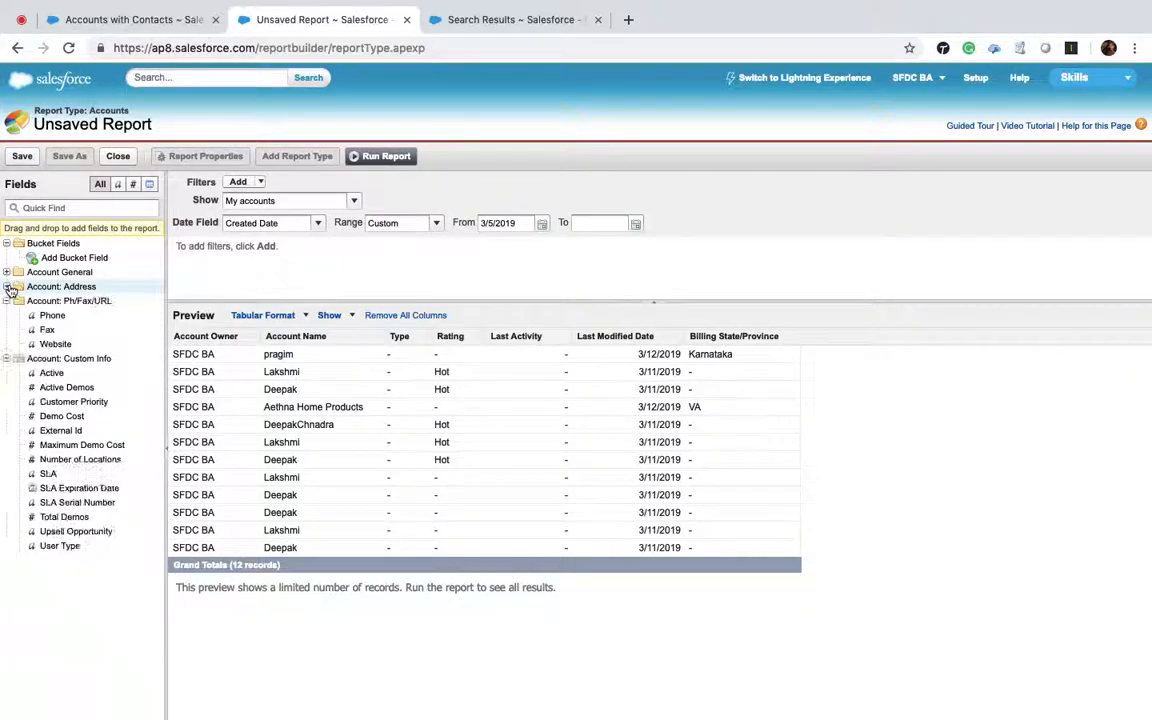
click(7, 301)
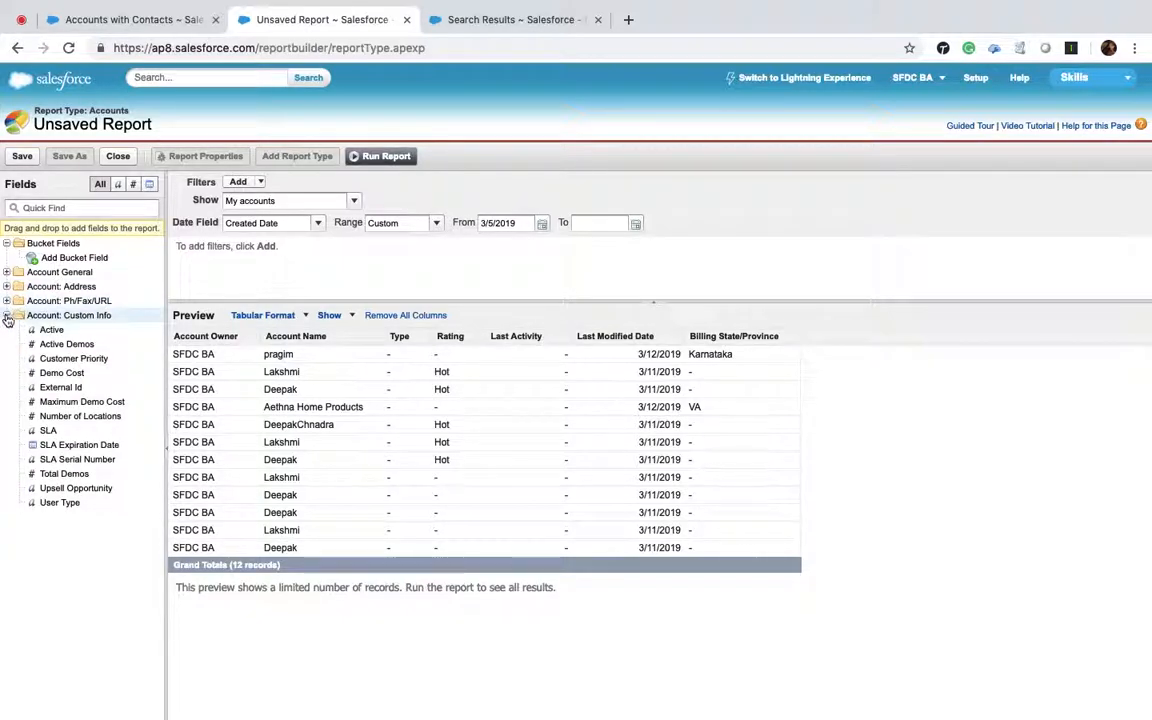
click(7, 316)
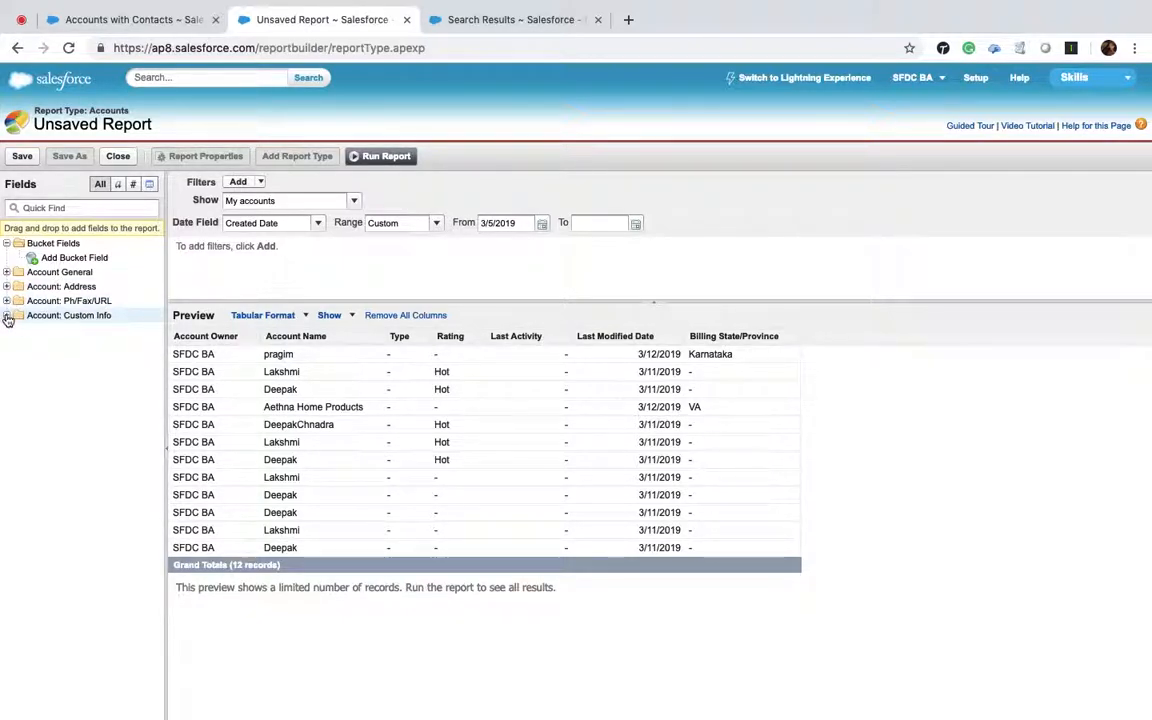
click(118, 157)
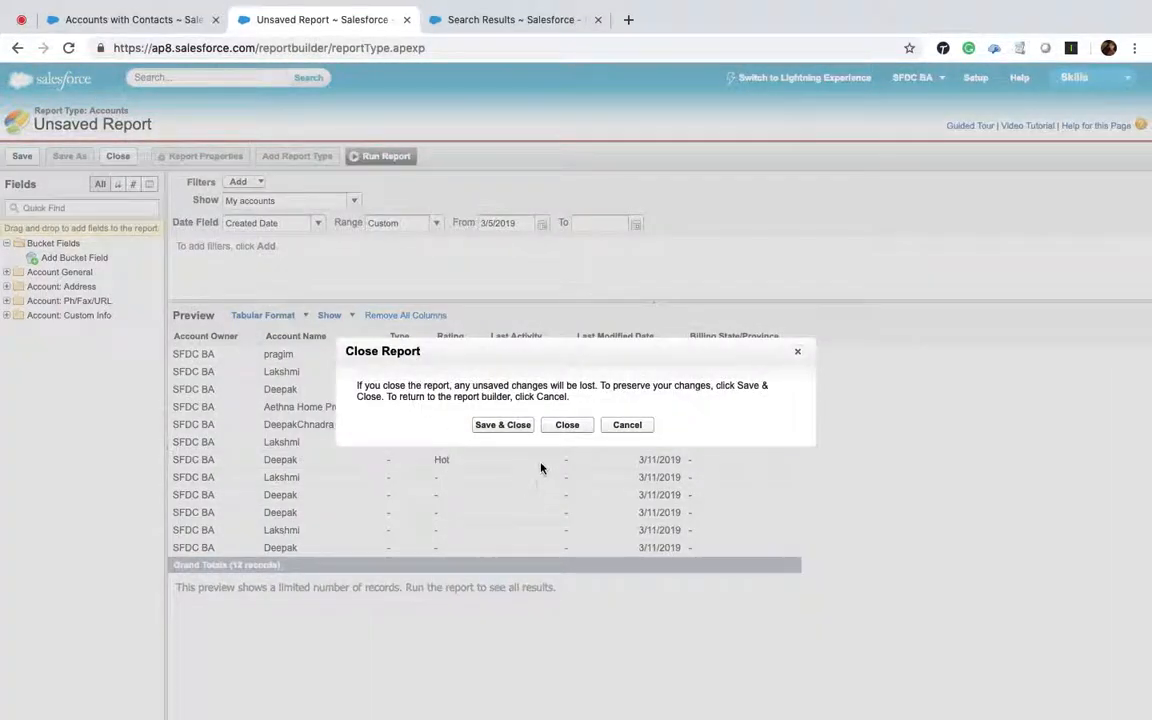
click(563, 427)
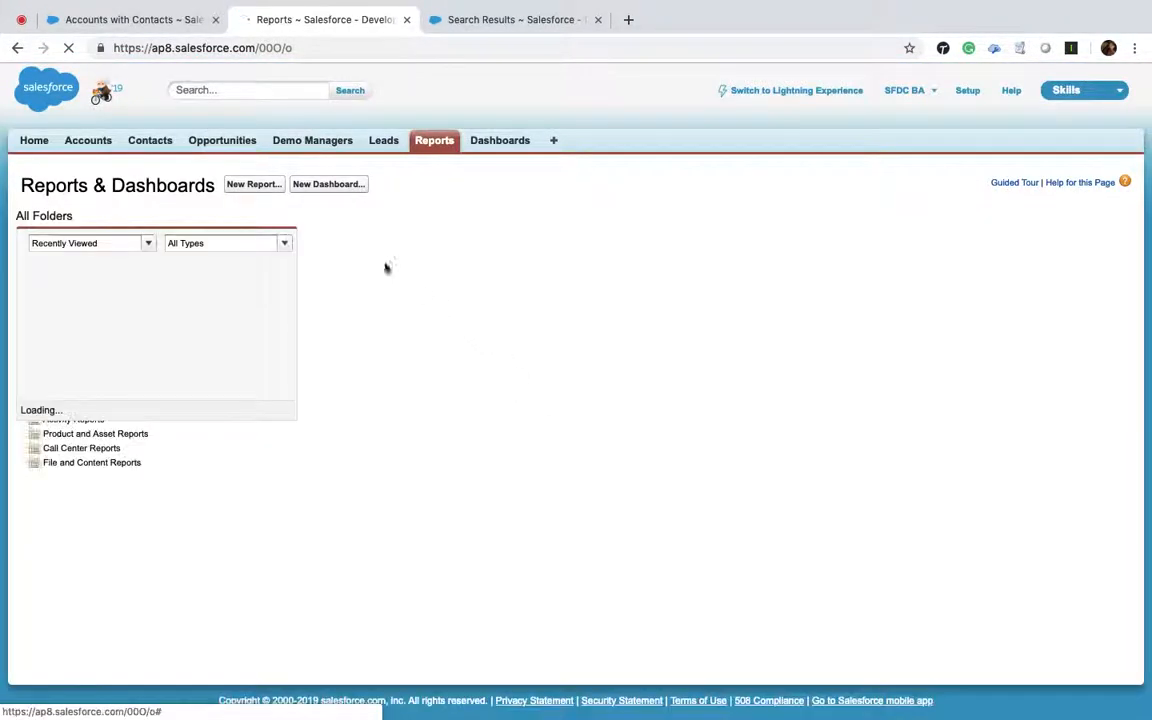
Step: Start a new report and examine the report types available under Accounts & Contacts and Opportunities
click(244, 185)
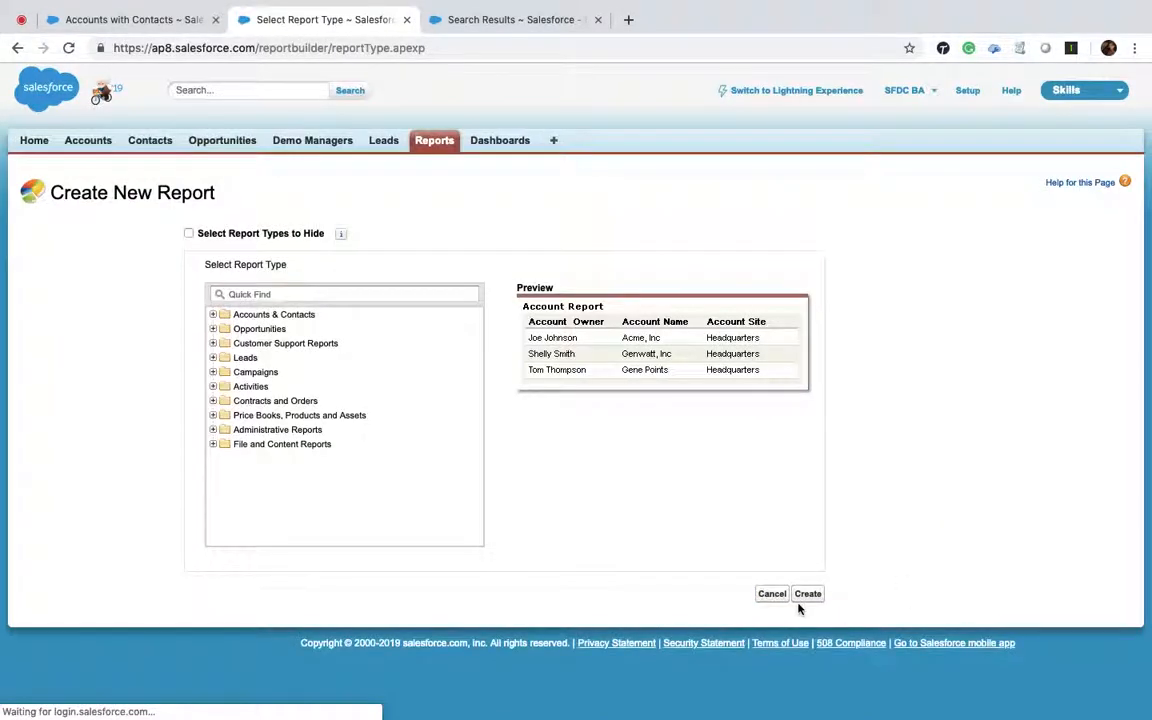
click(213, 314)
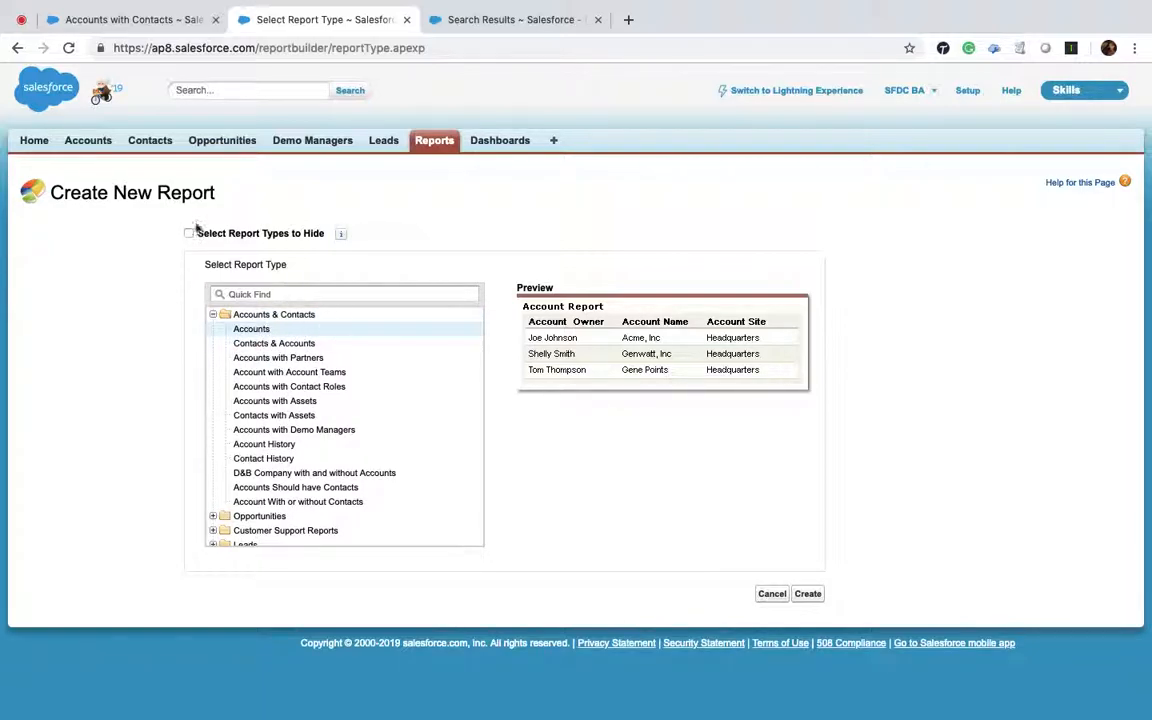
click(213, 314)
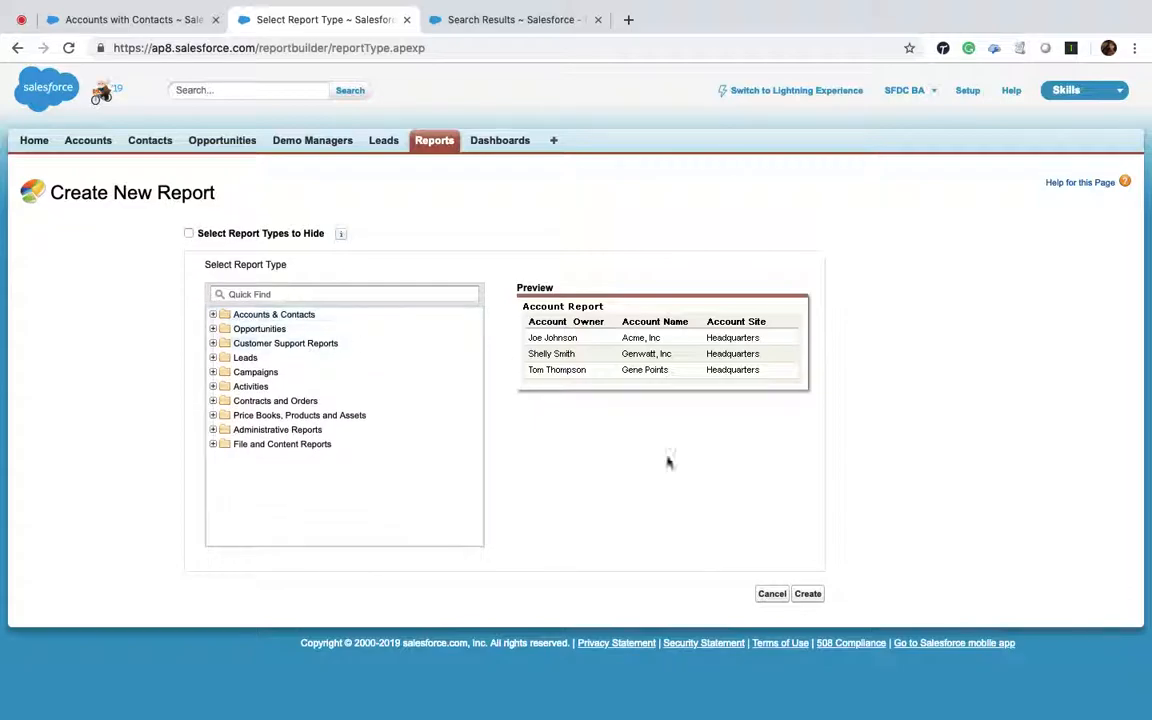
click(781, 595)
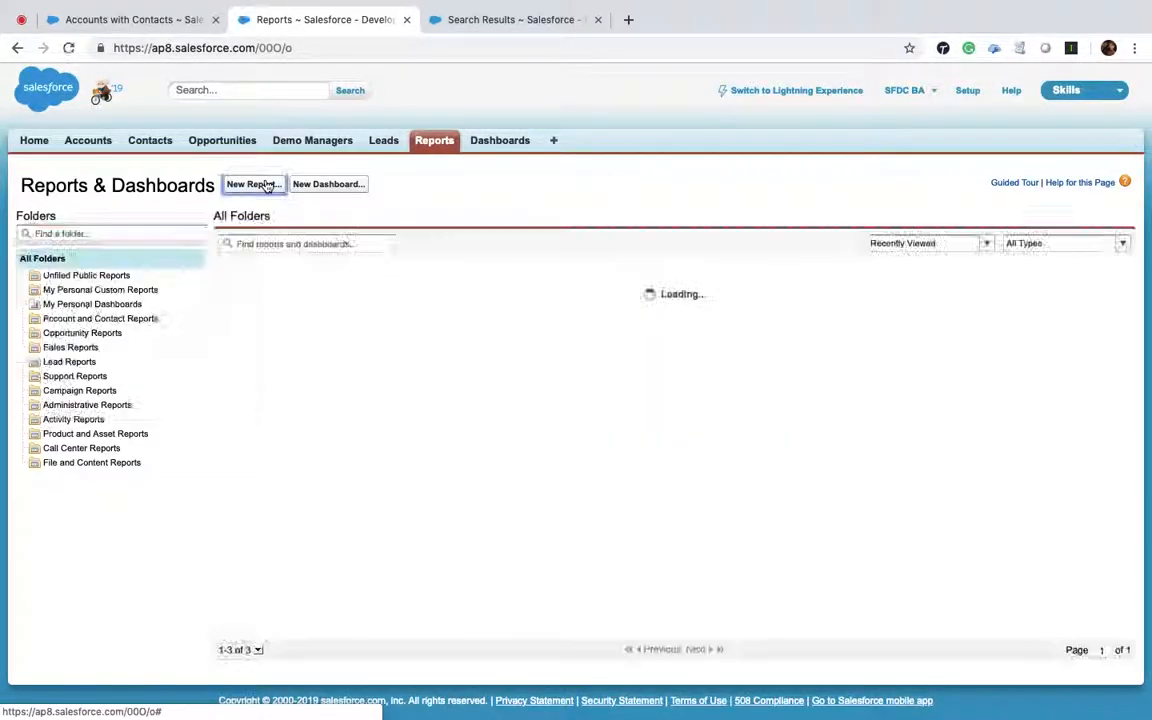
click(266, 185)
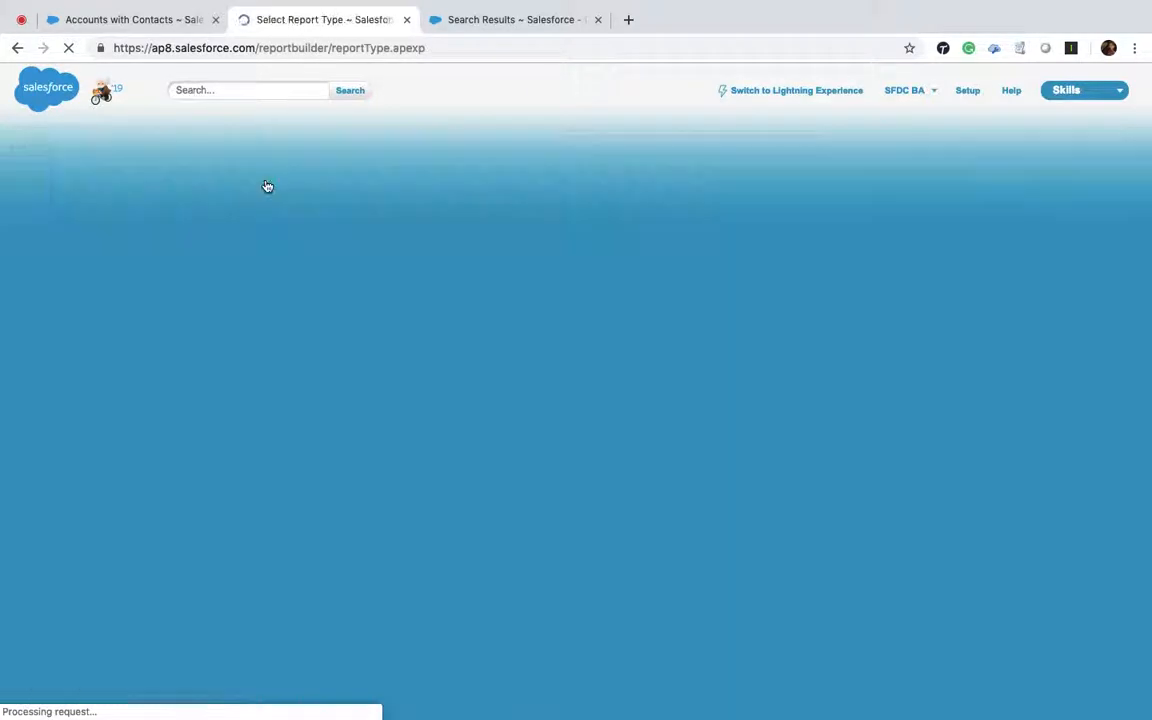
click(213, 330)
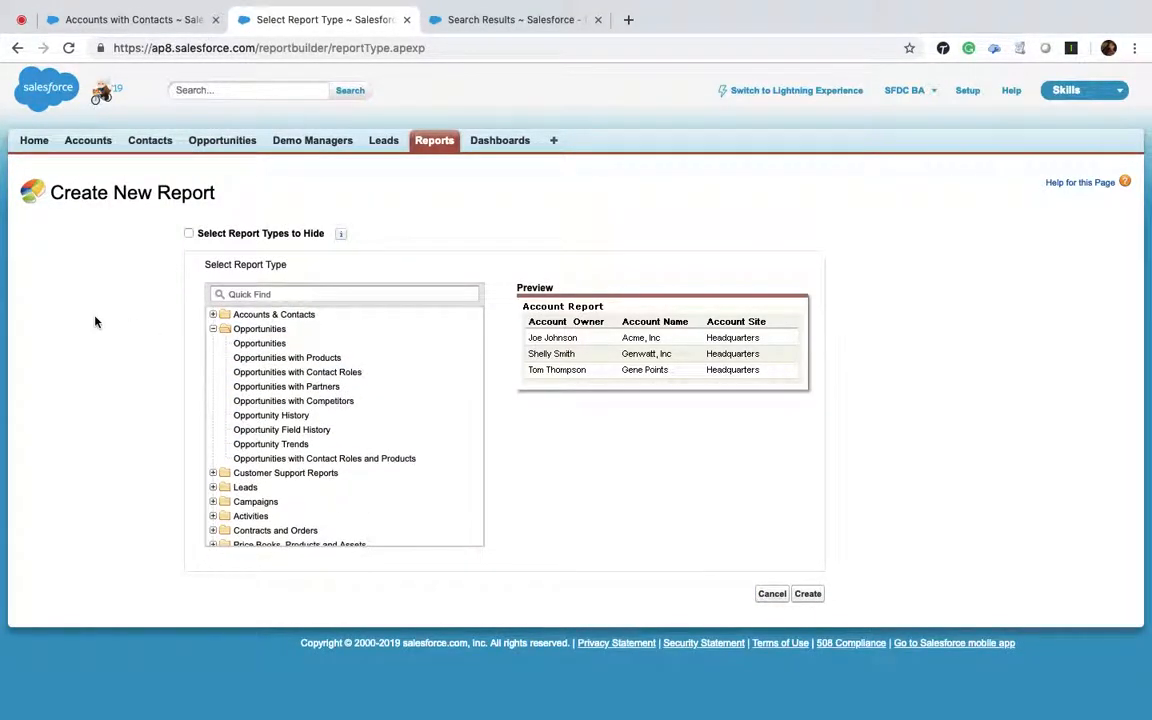
click(213, 315)
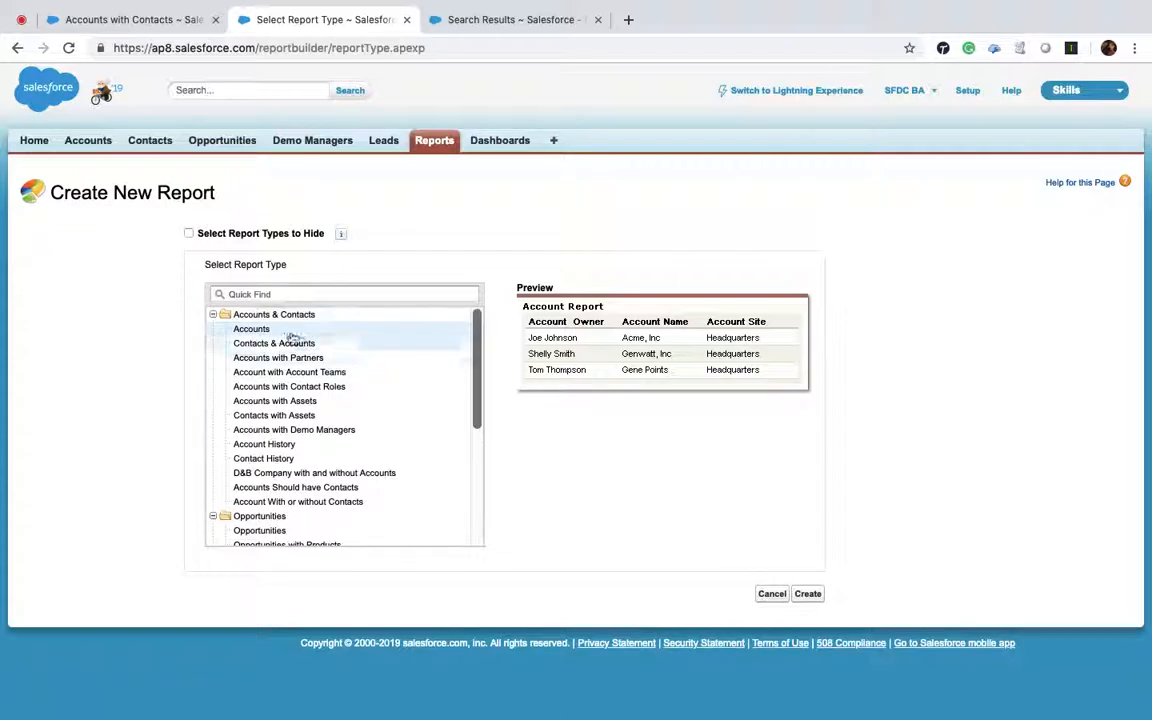
scroll(213, 521, down, 1)
scroll(212, 520, down, 3)
scroll(212, 520, up, 5)
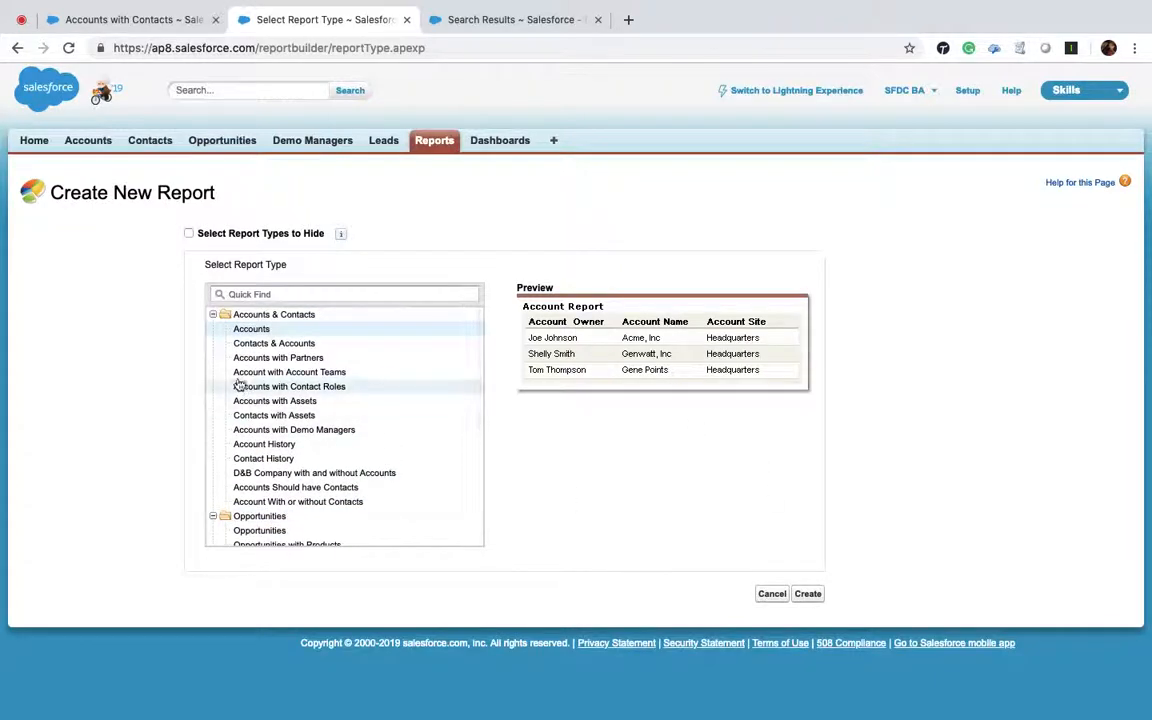
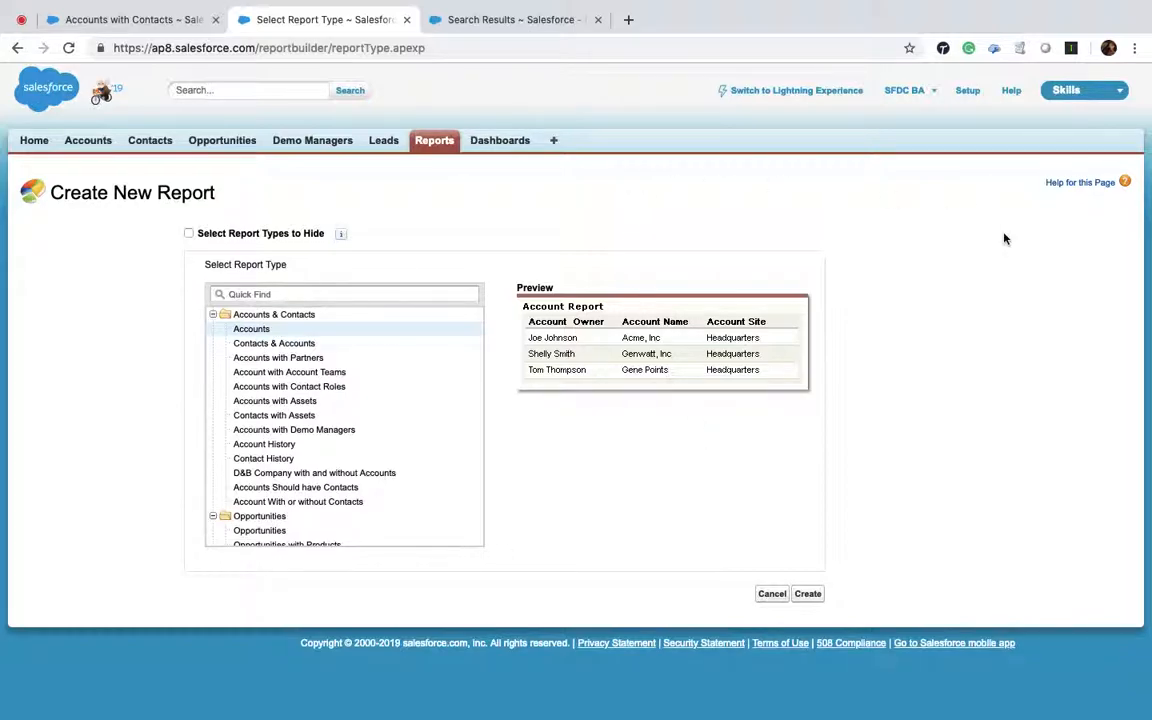
Step: Search Setup for "package" and open the Packages page
click(966, 91)
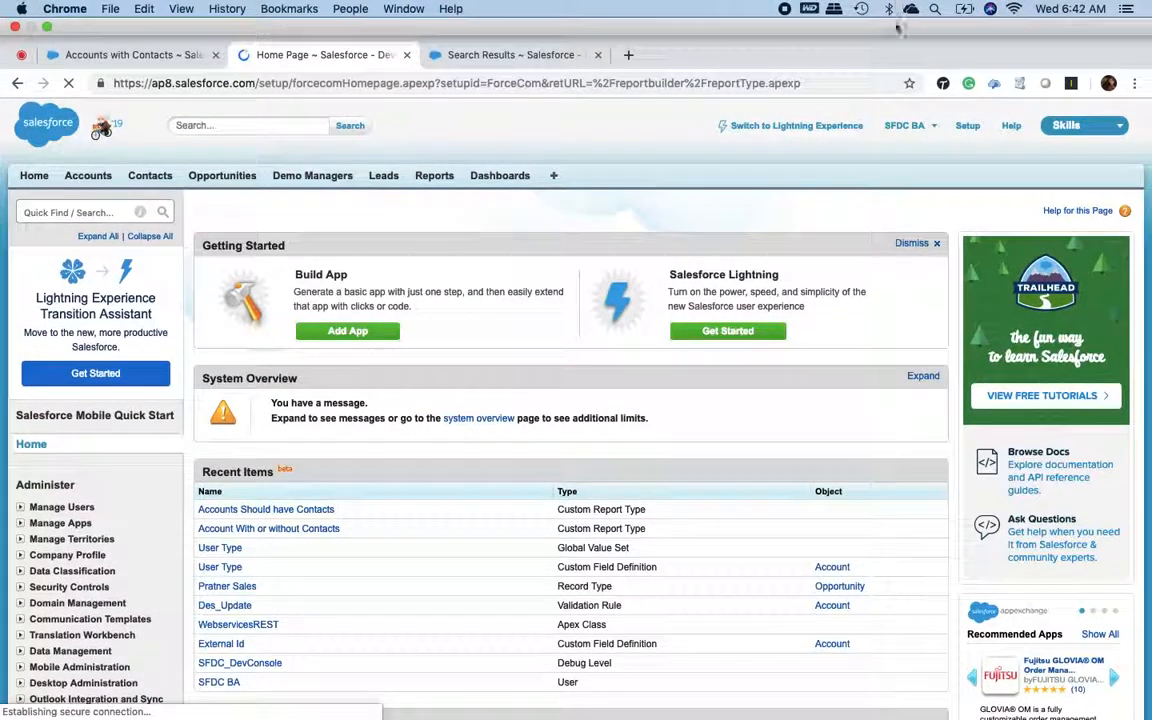
scroll(135, 351, down, 8)
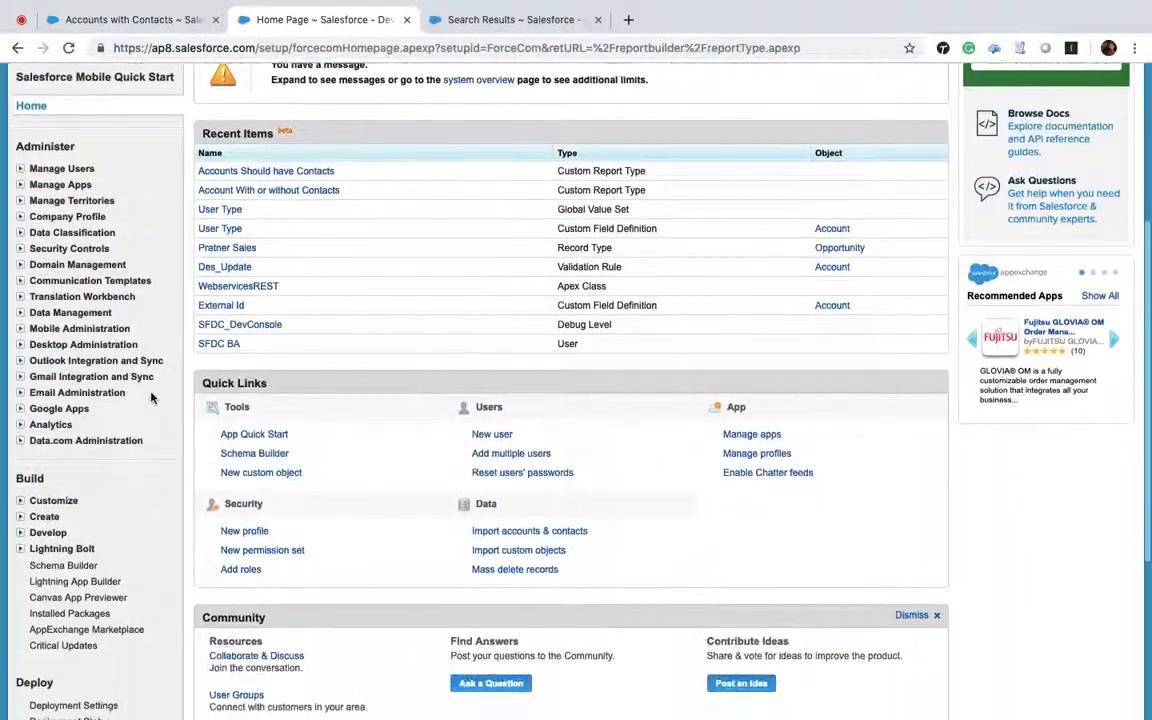
scroll(151, 398, up, 8)
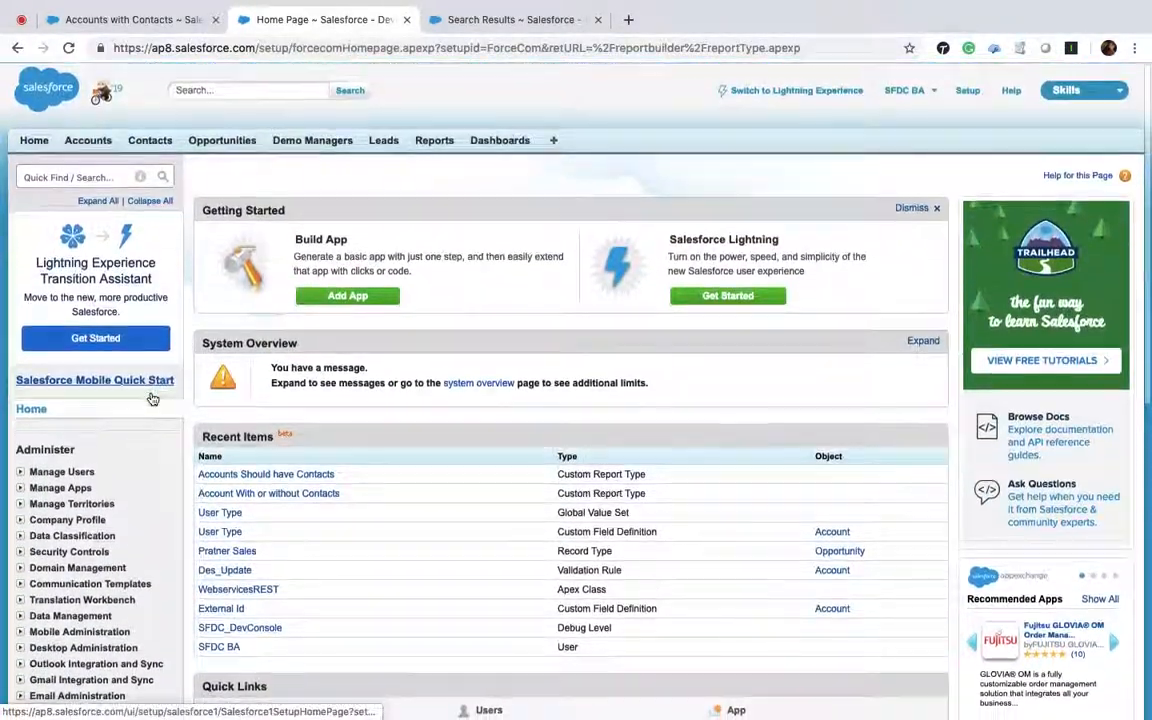
click(131, 177)
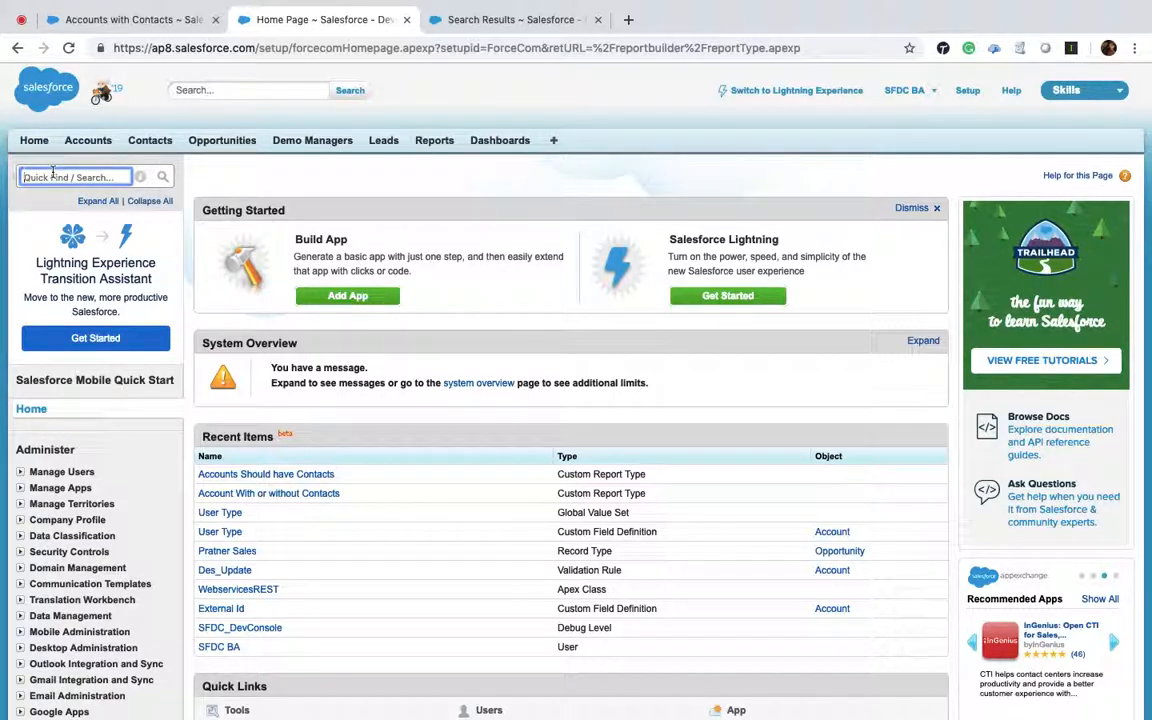
text(o)
key(BackSpace)
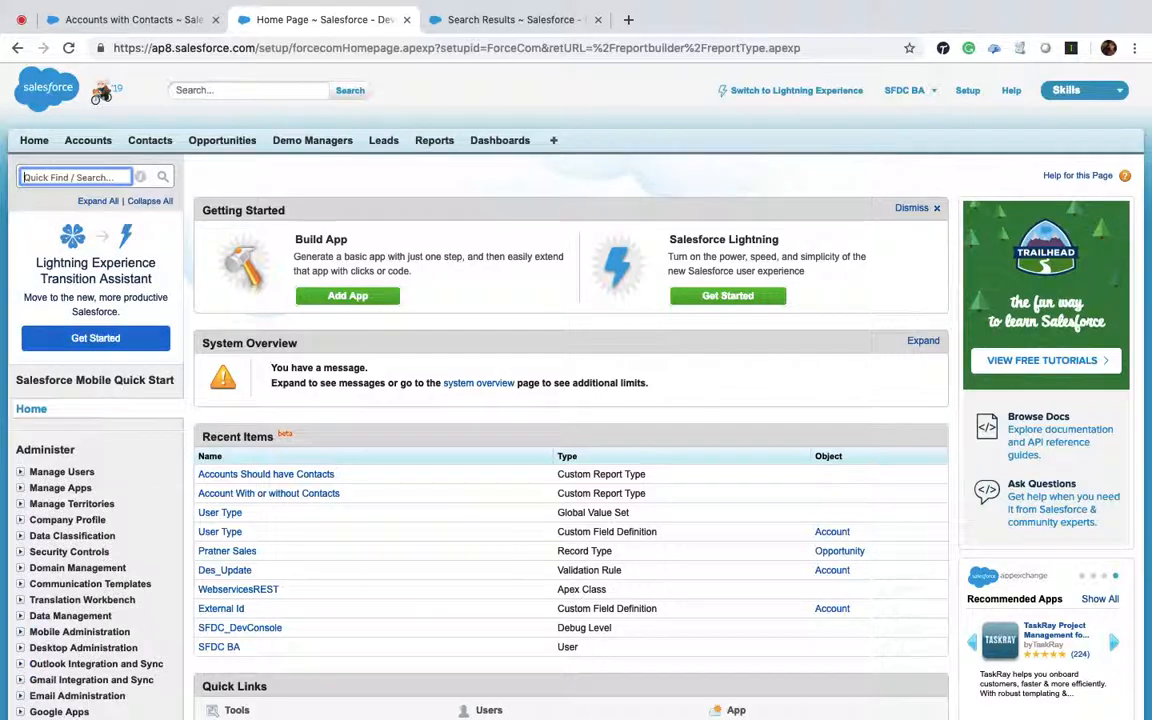
text(package)
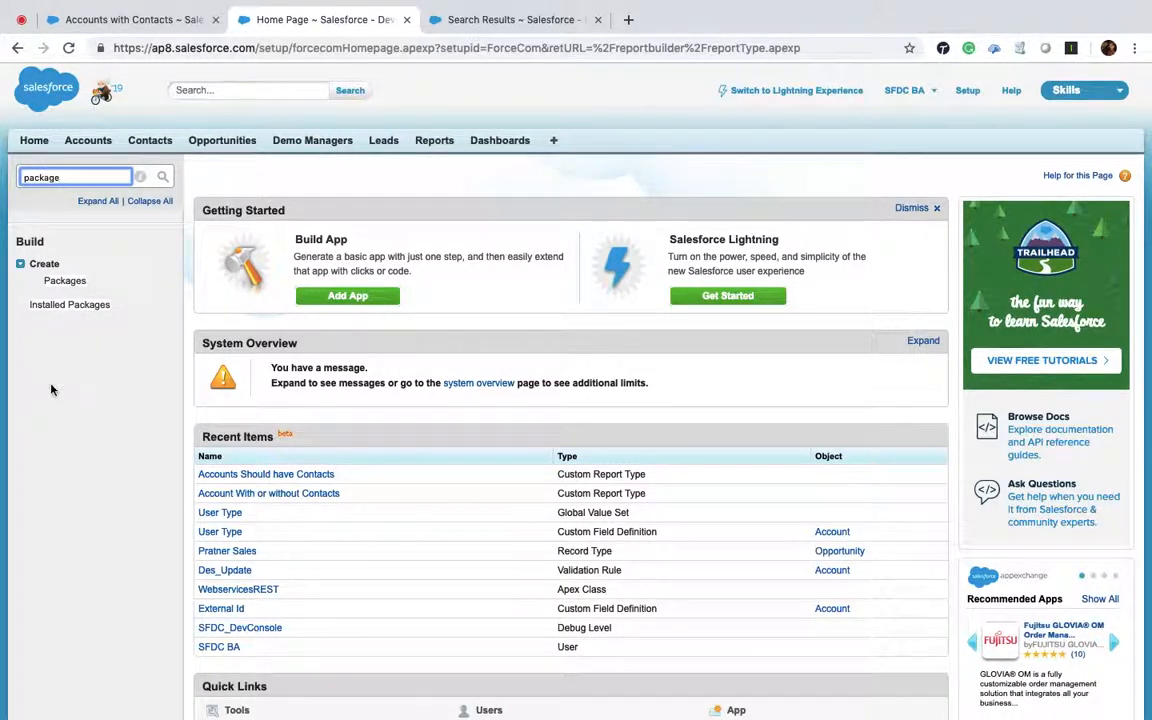
click(64, 282)
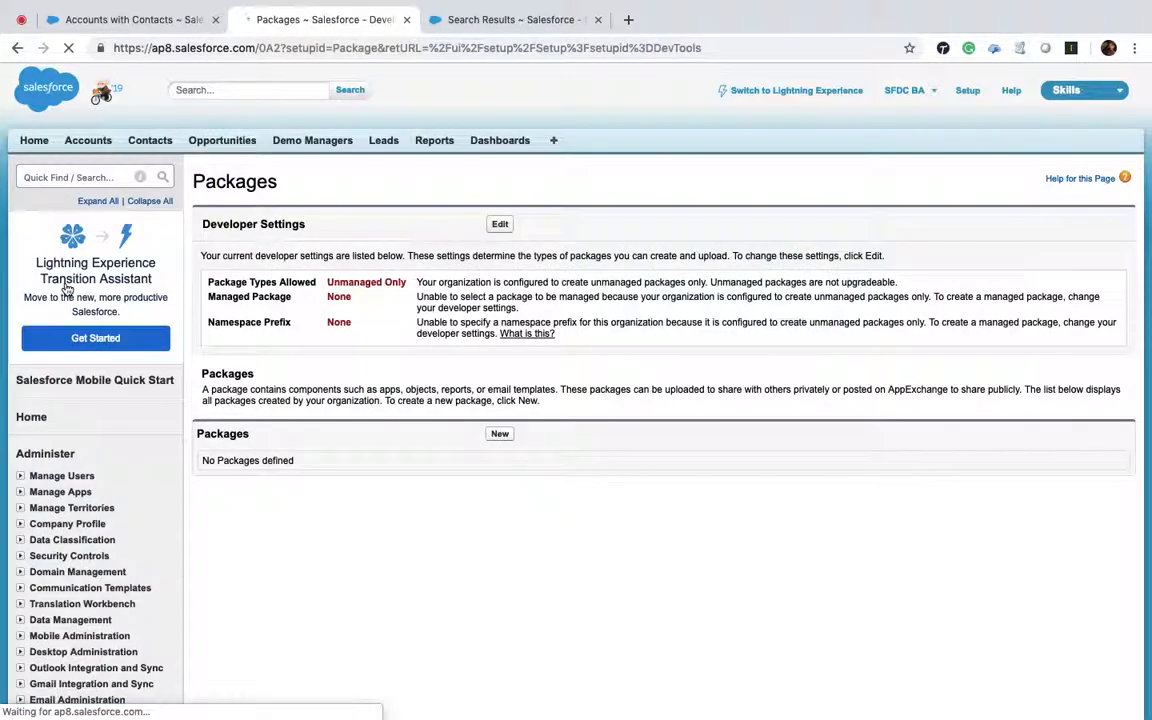
Step: Create and save a new package named Demo Management, keeping English as its language
click(499, 434)
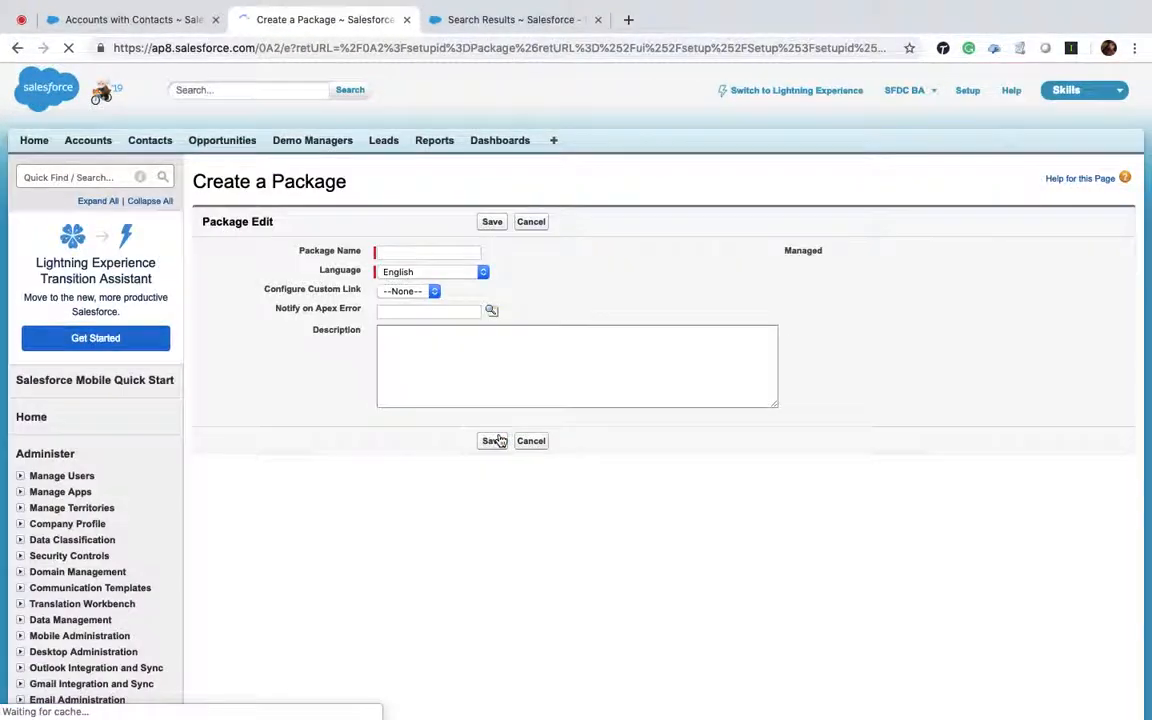
click(428, 256)
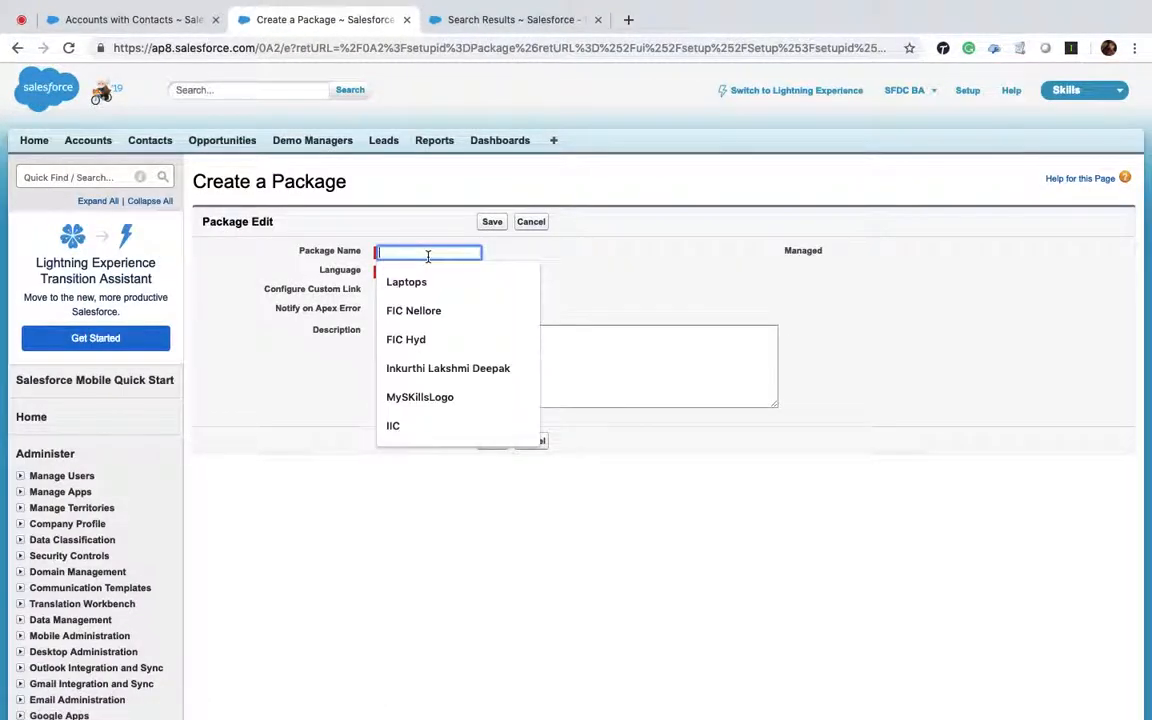
text(Demo Management)
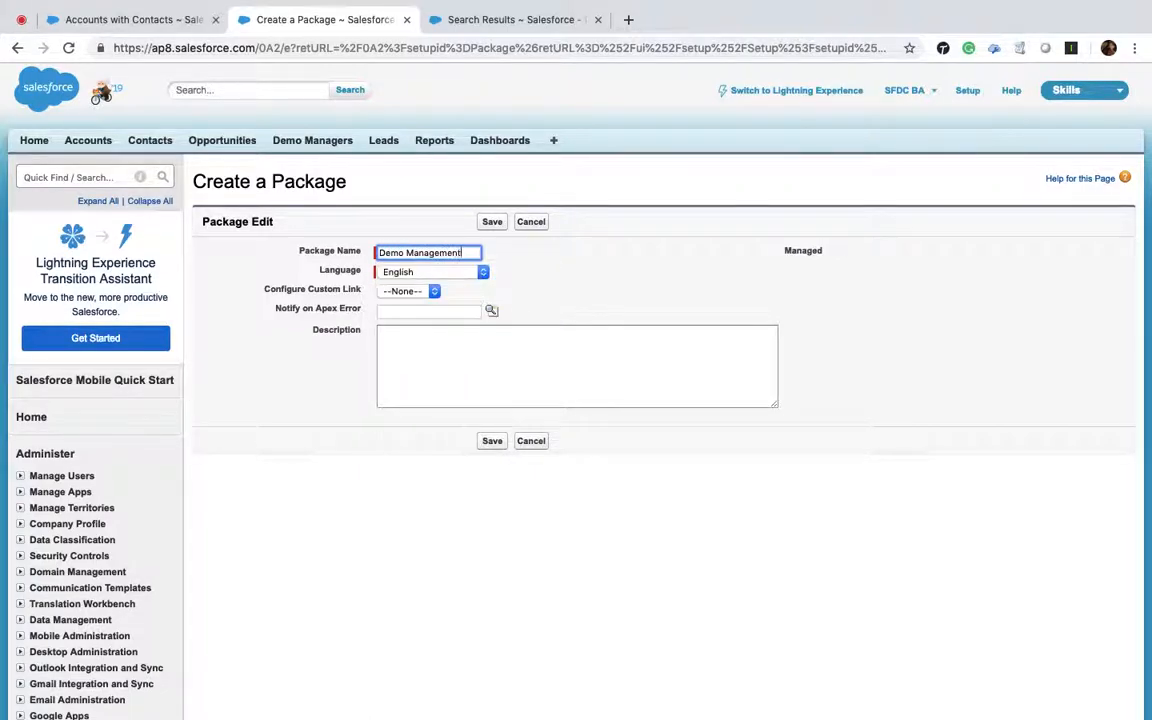
key(Tab)
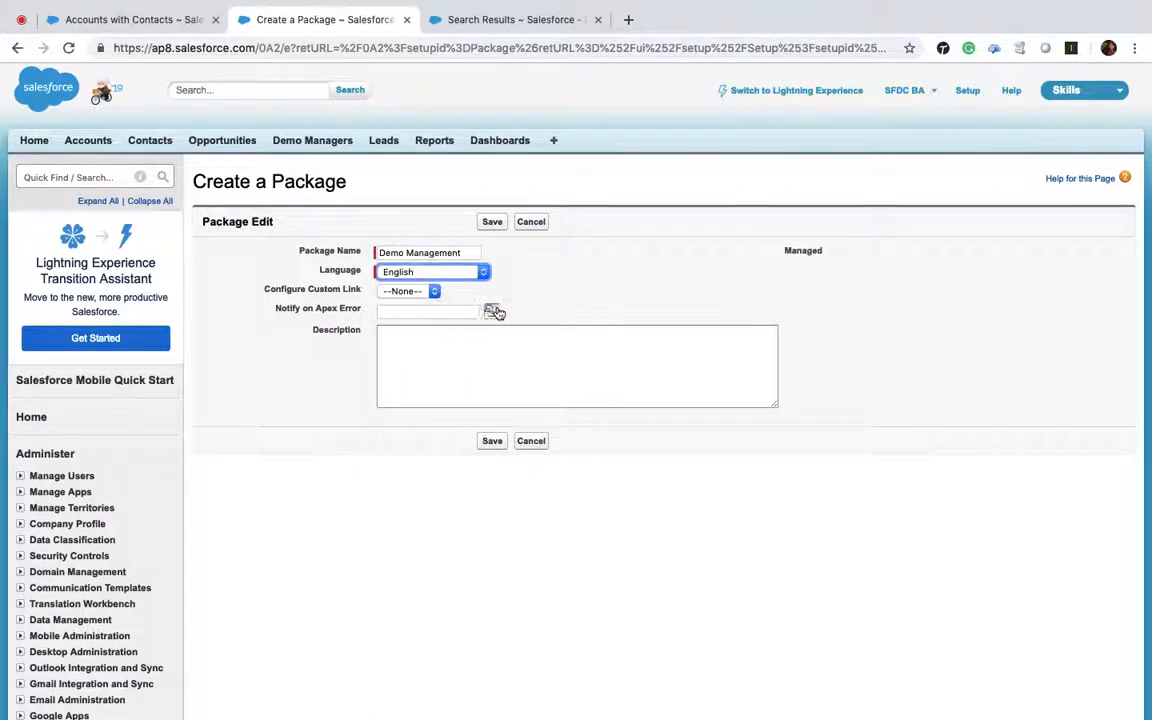
click(492, 442)
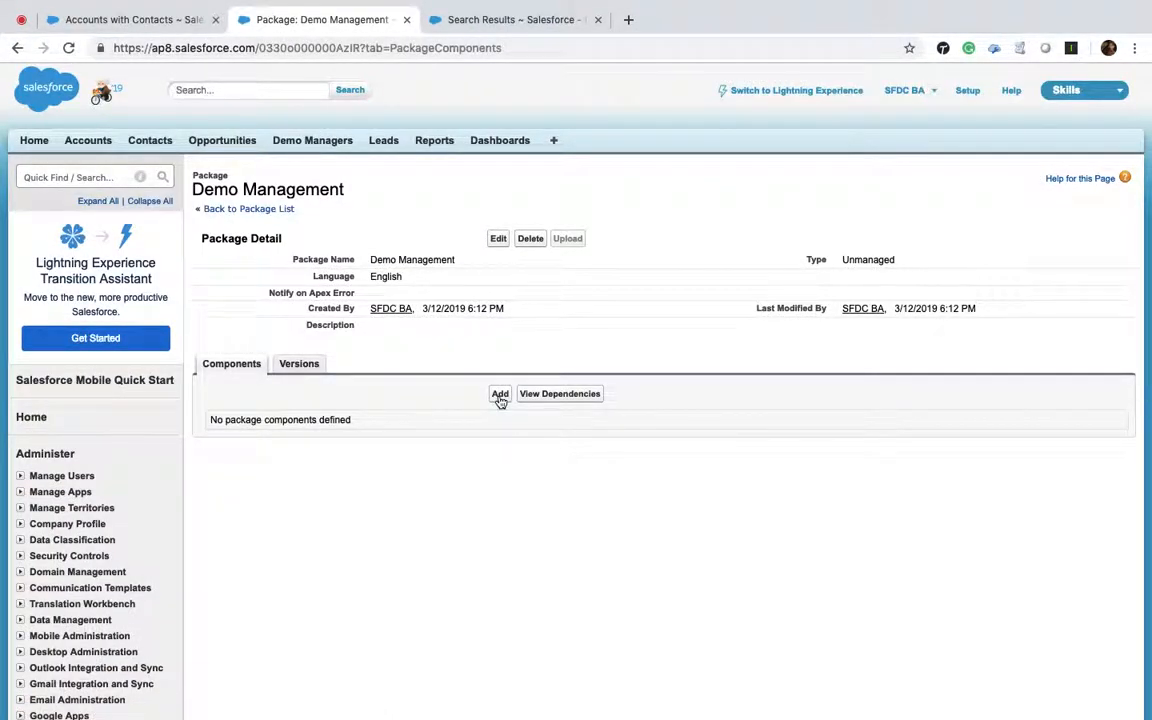
Step: Add the Skills app to the Demo Management package
click(500, 395)
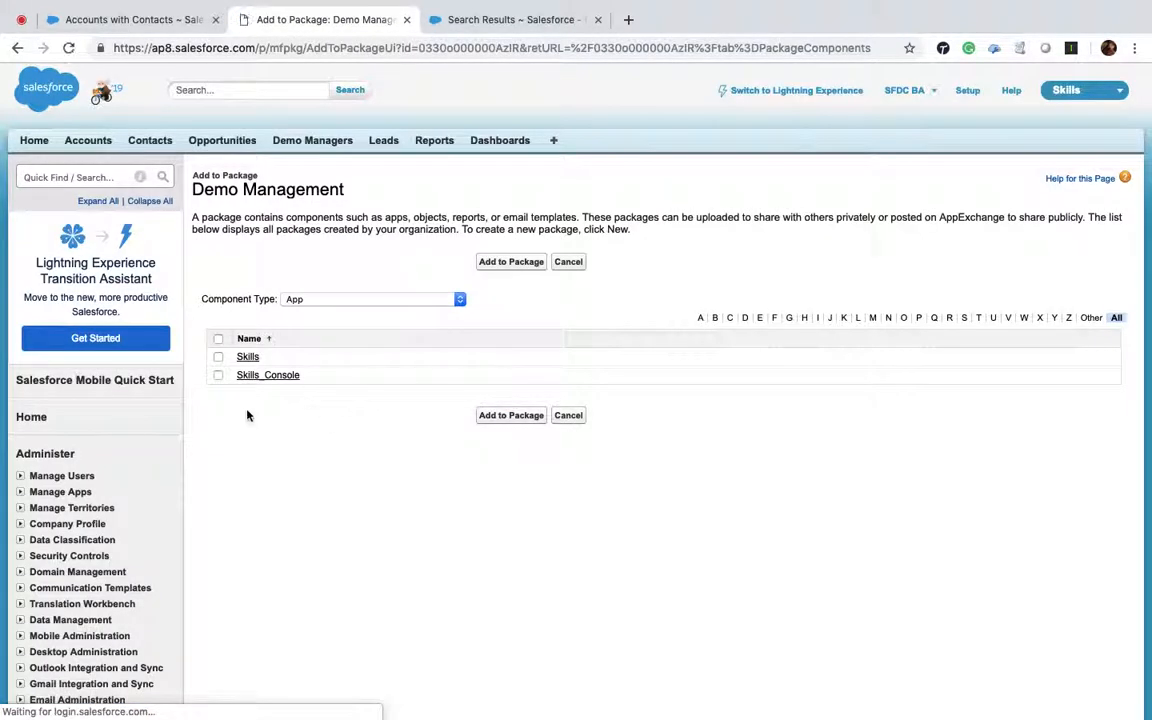
click(218, 357)
click(511, 417)
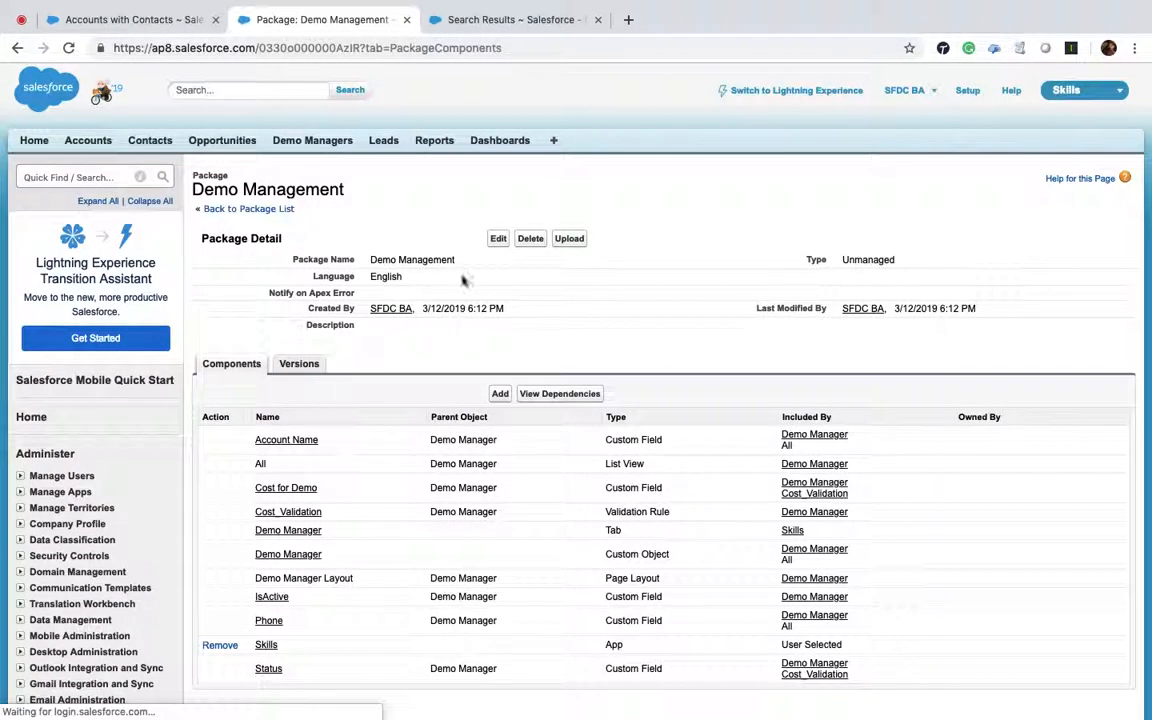
Step: Check which components of type Custom Object are available to add to the Demo Management package
click(506, 396)
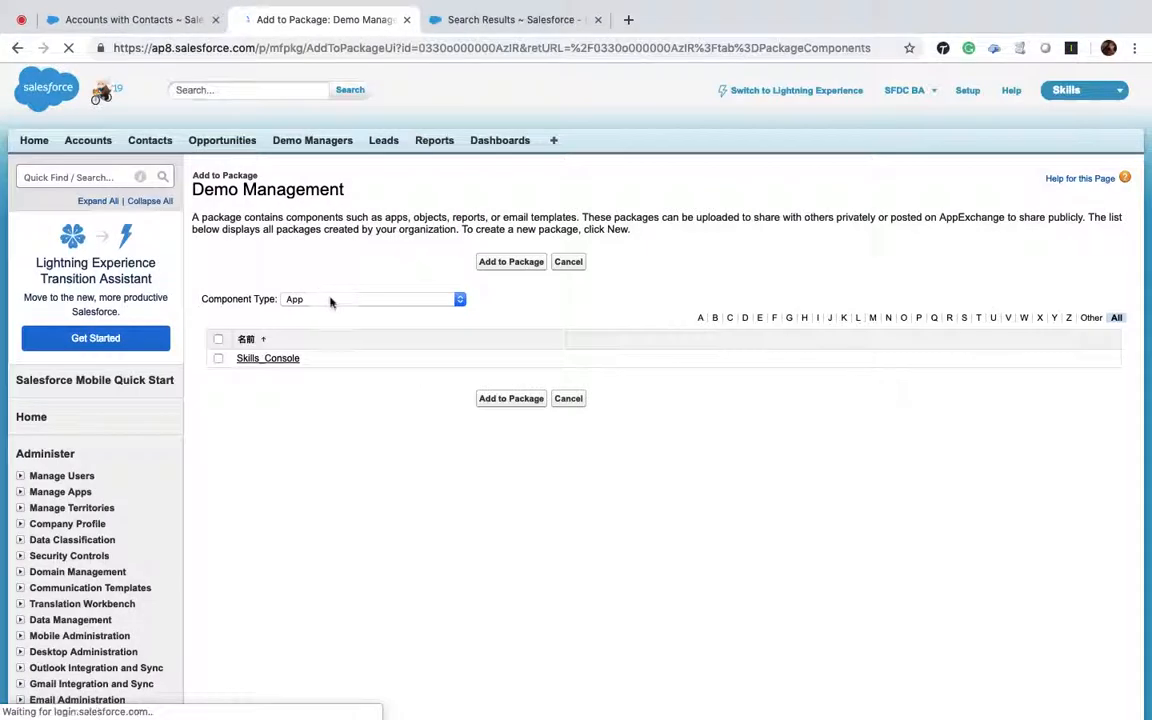
click(339, 300)
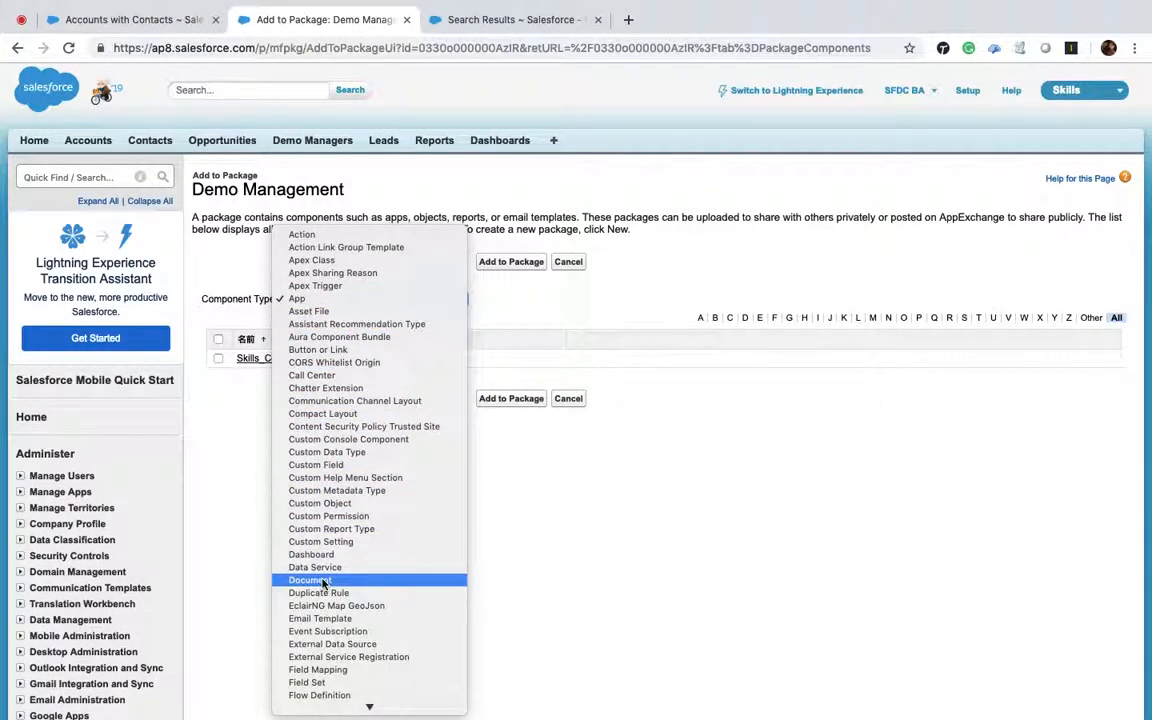
scroll(322, 583, down, 2)
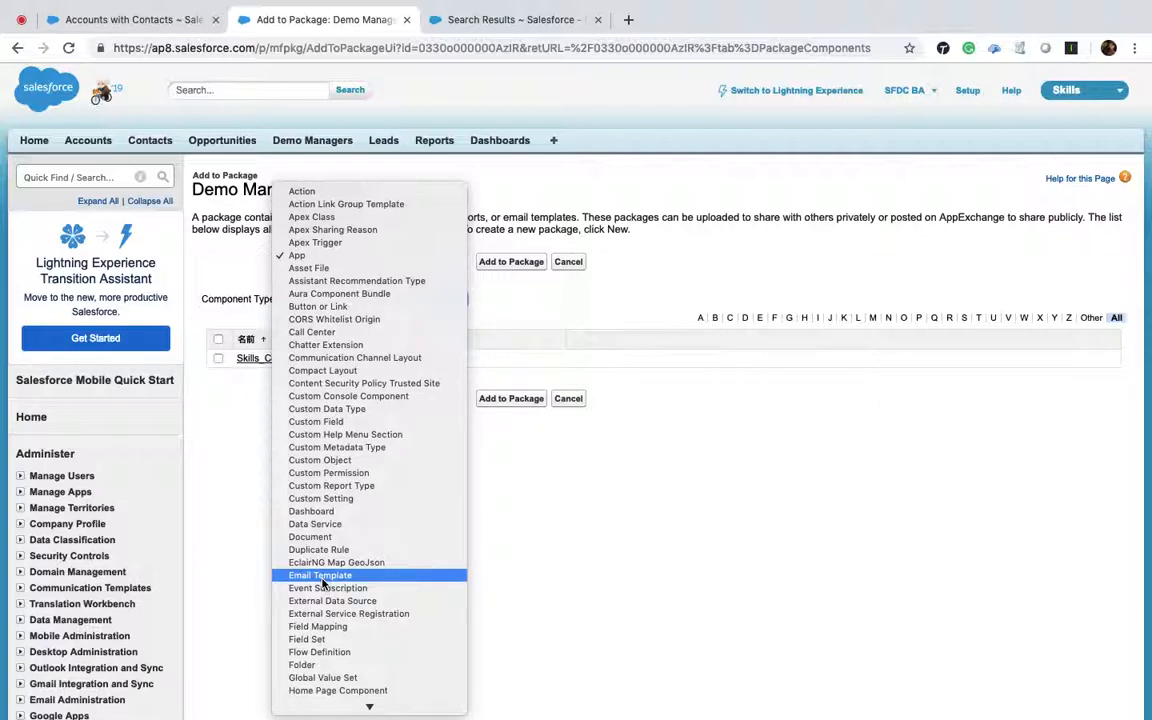
click(325, 461)
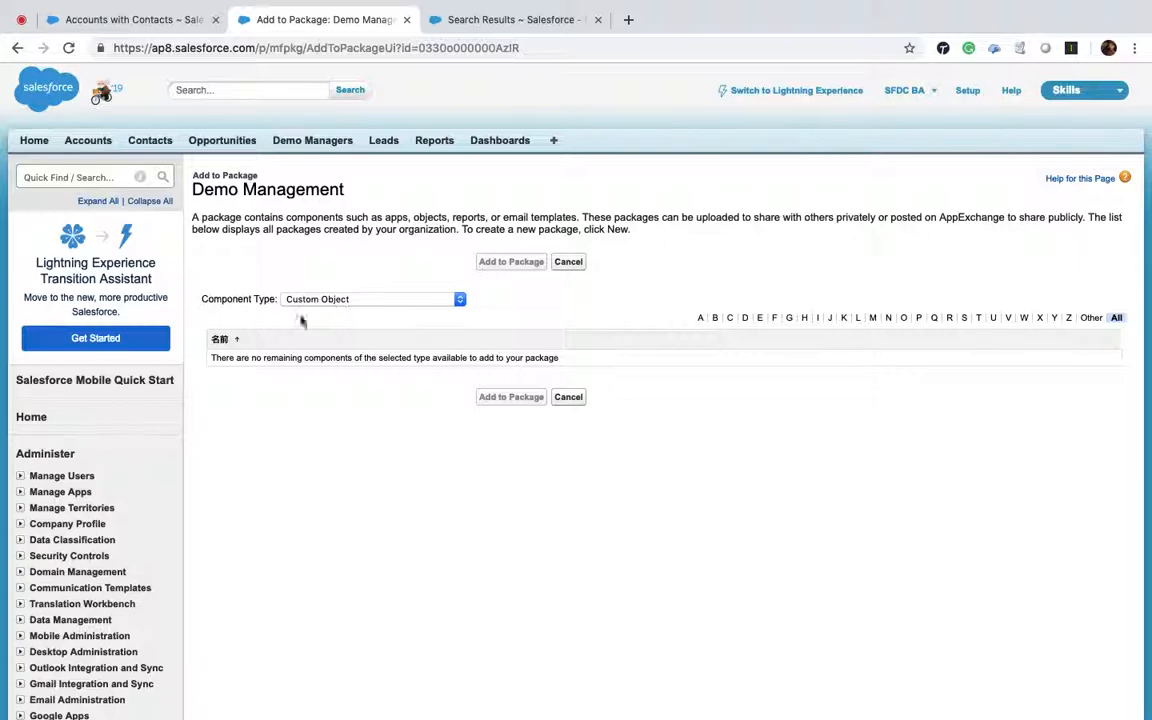
click(220, 341)
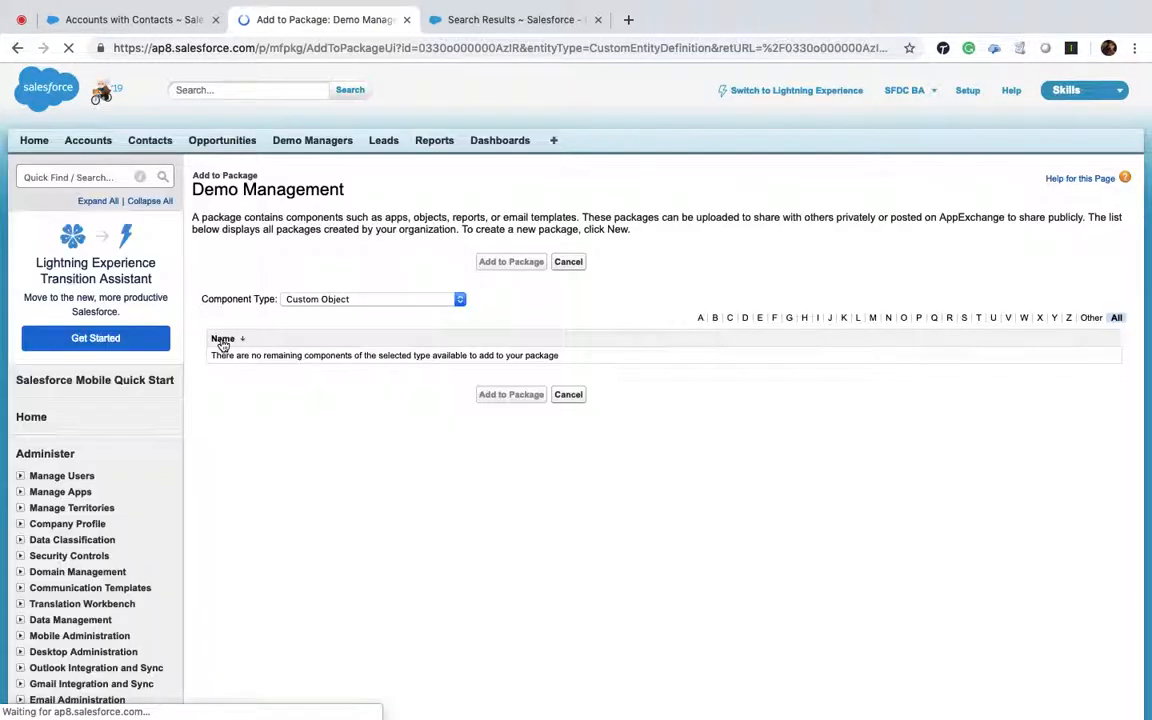
Step: List the Custom Field components available for the package and extend the list to show more records per page
click(362, 299)
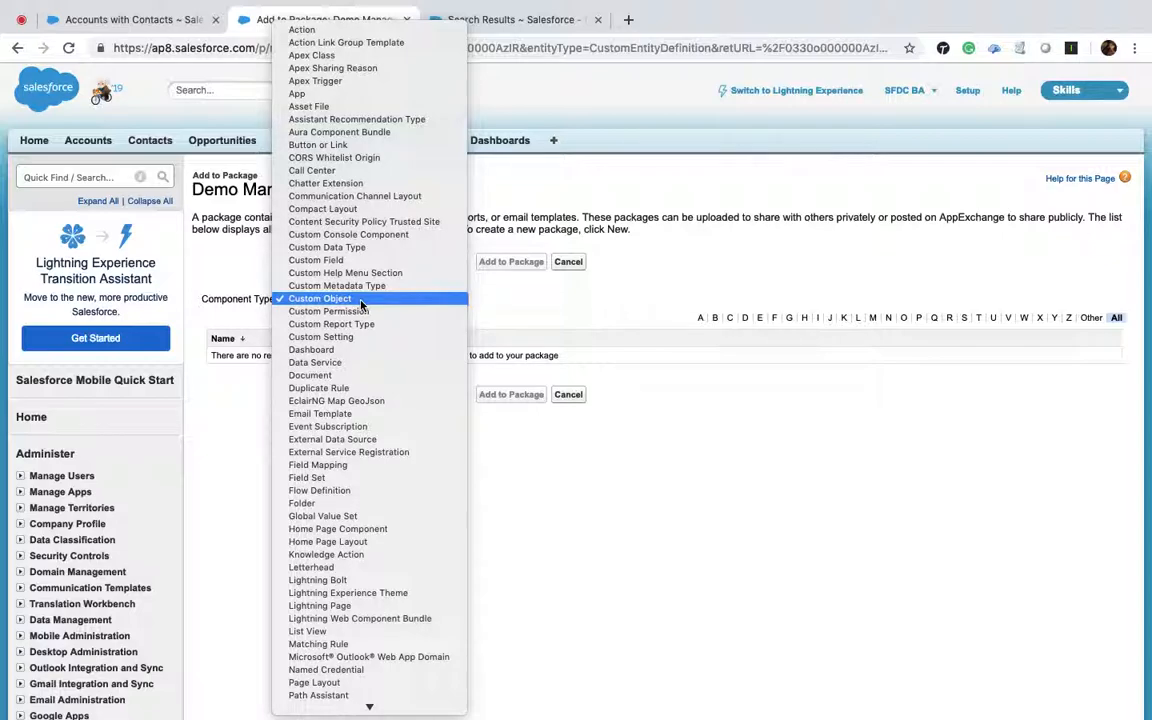
click(340, 260)
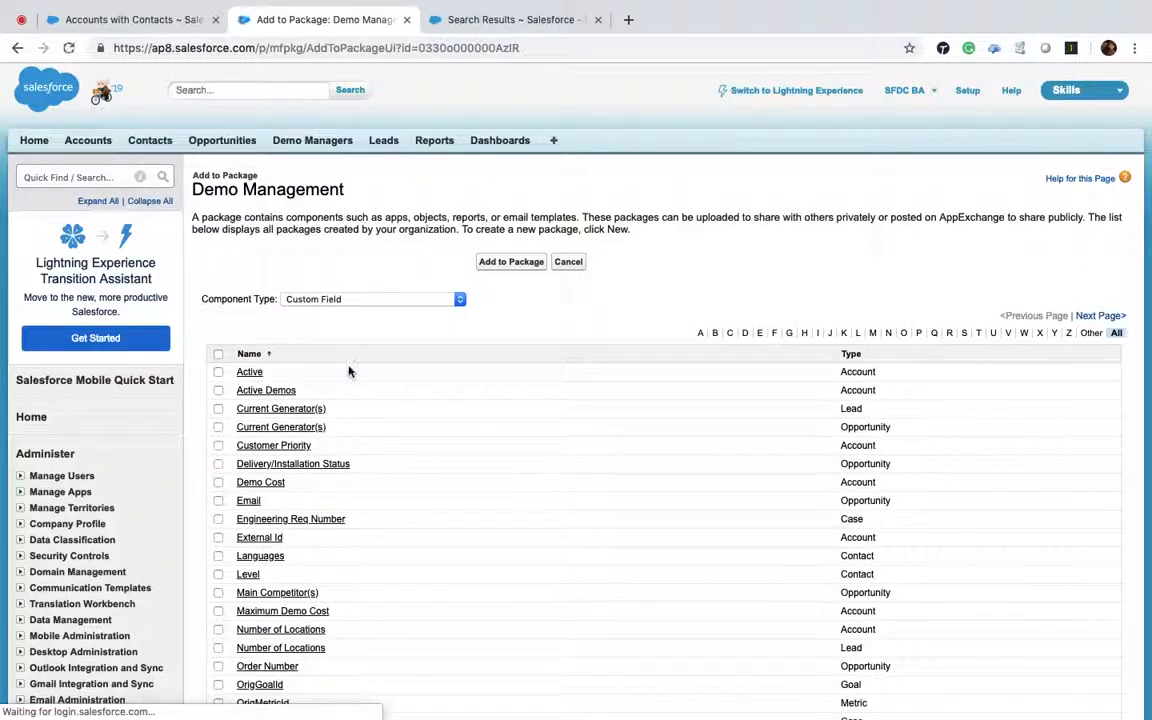
scroll(349, 372, down, 1)
scroll(349, 372, down, 4)
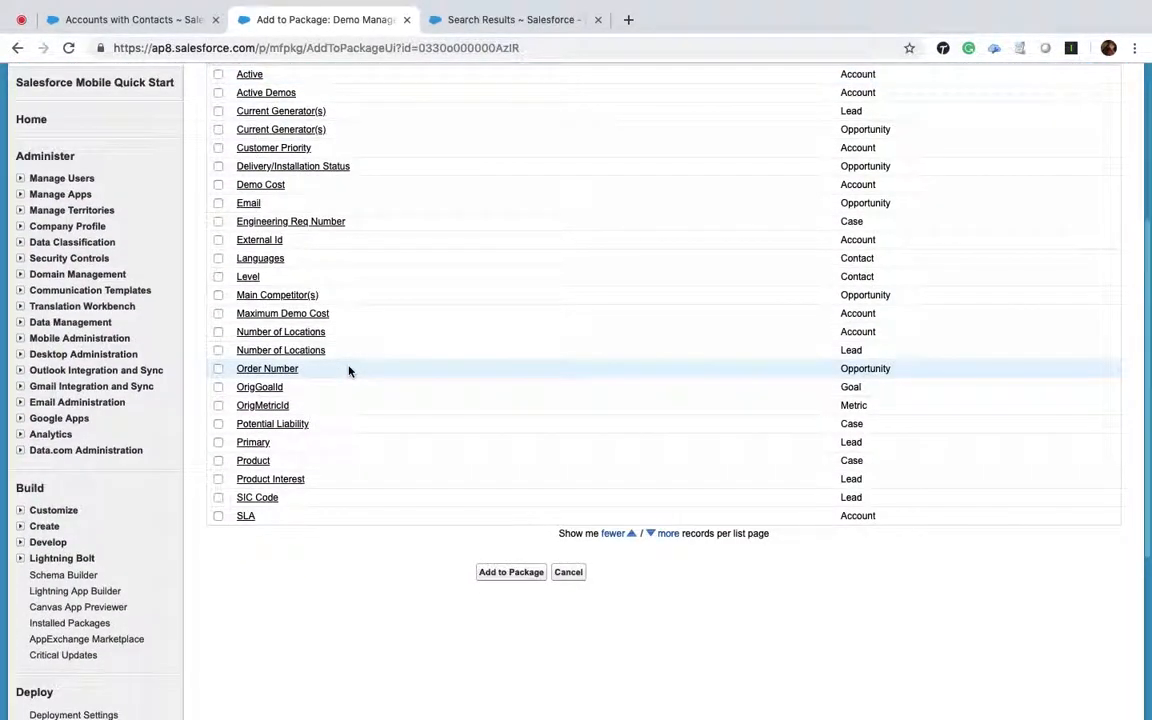
scroll(393, 347, up, 2)
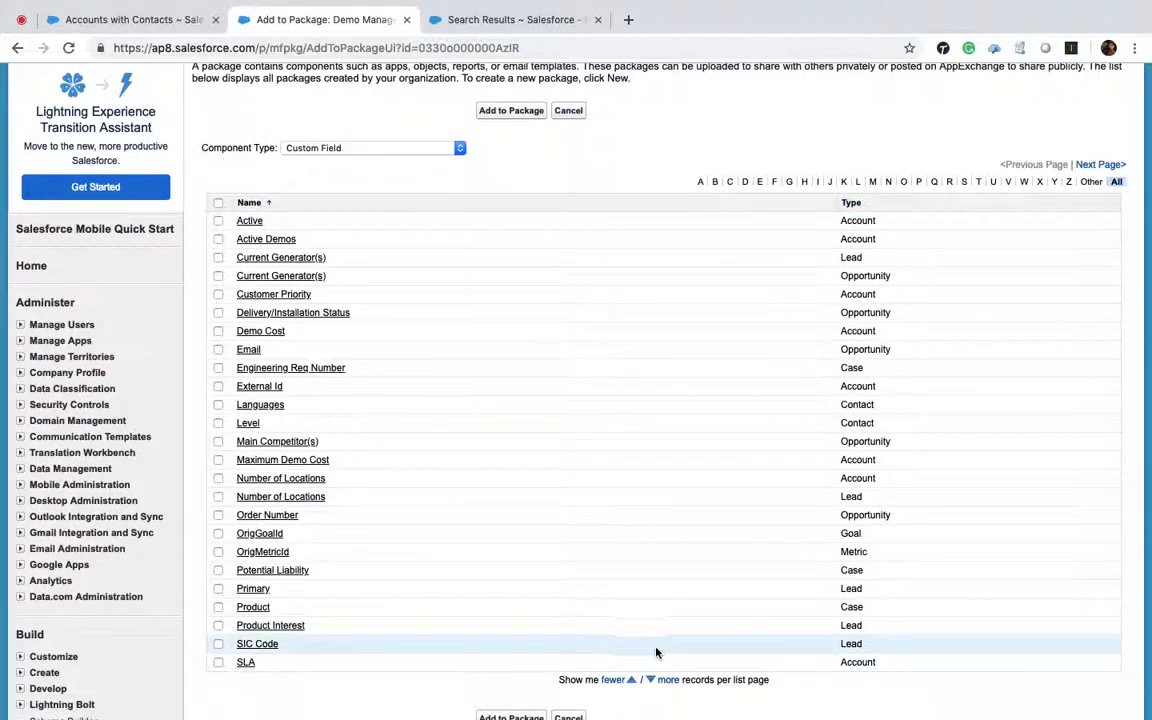
click(670, 681)
scroll(676, 687, down, 10)
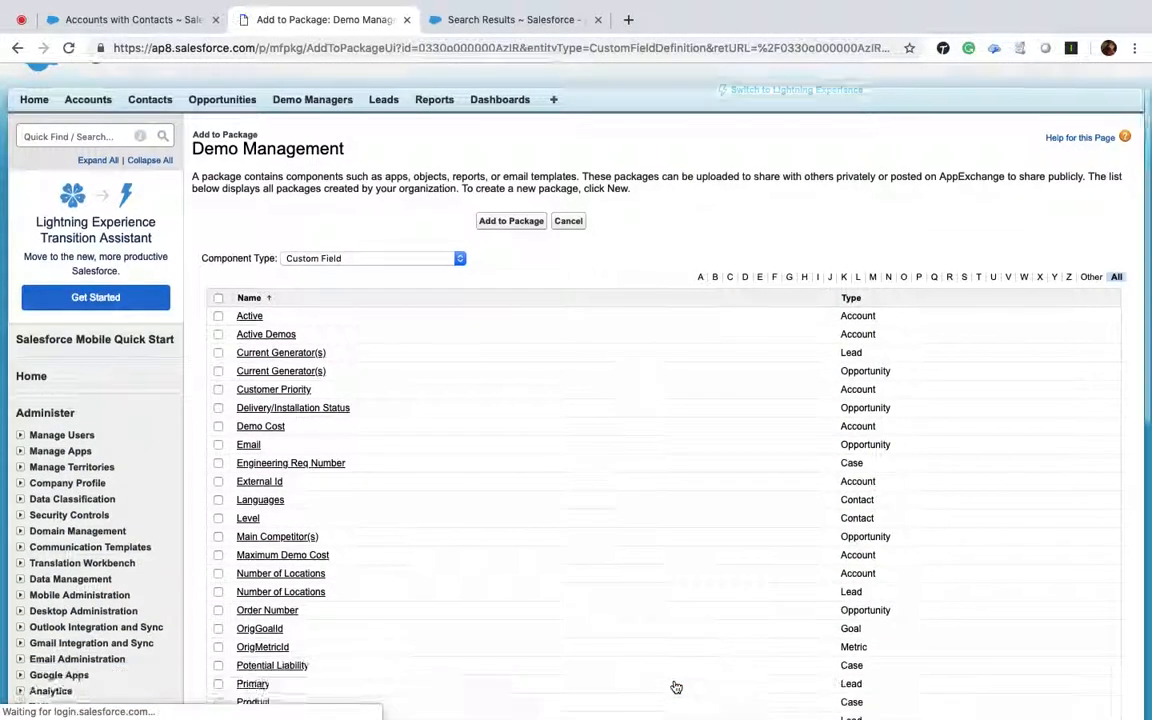
Step: Add the Account custom field Maximum Demo Cost to the Demo Management package
scroll(616, 383, up, 5)
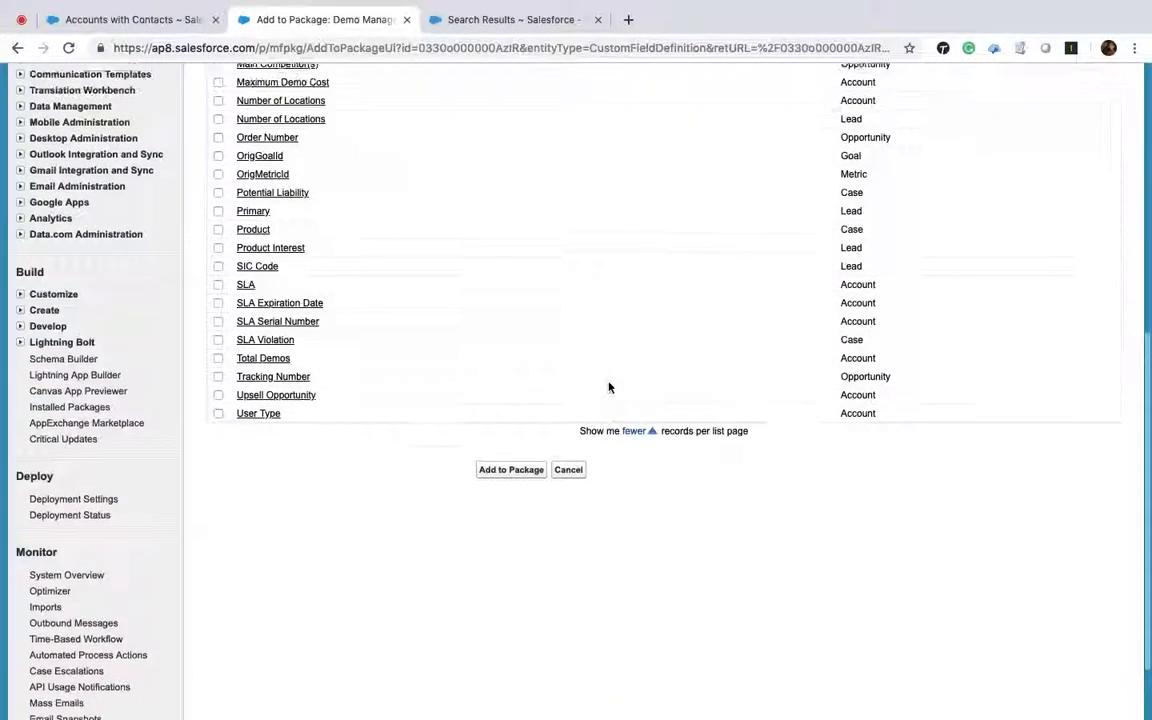
scroll(609, 387, up, 3)
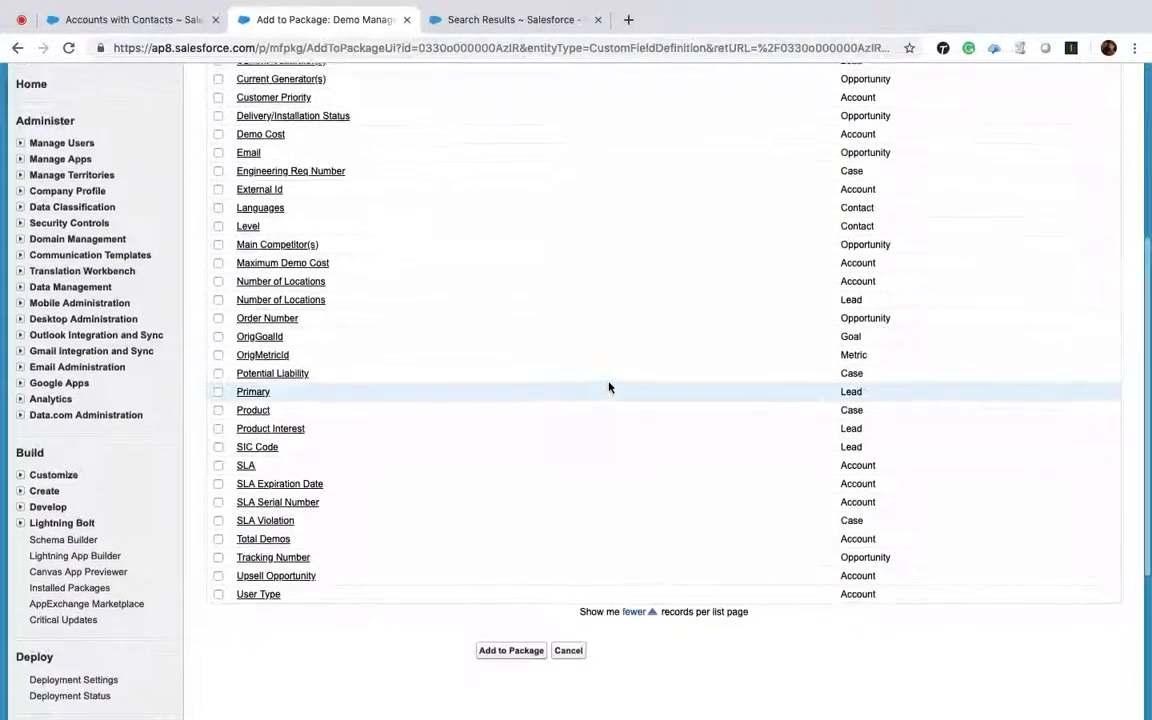
scroll(609, 387, up, 1)
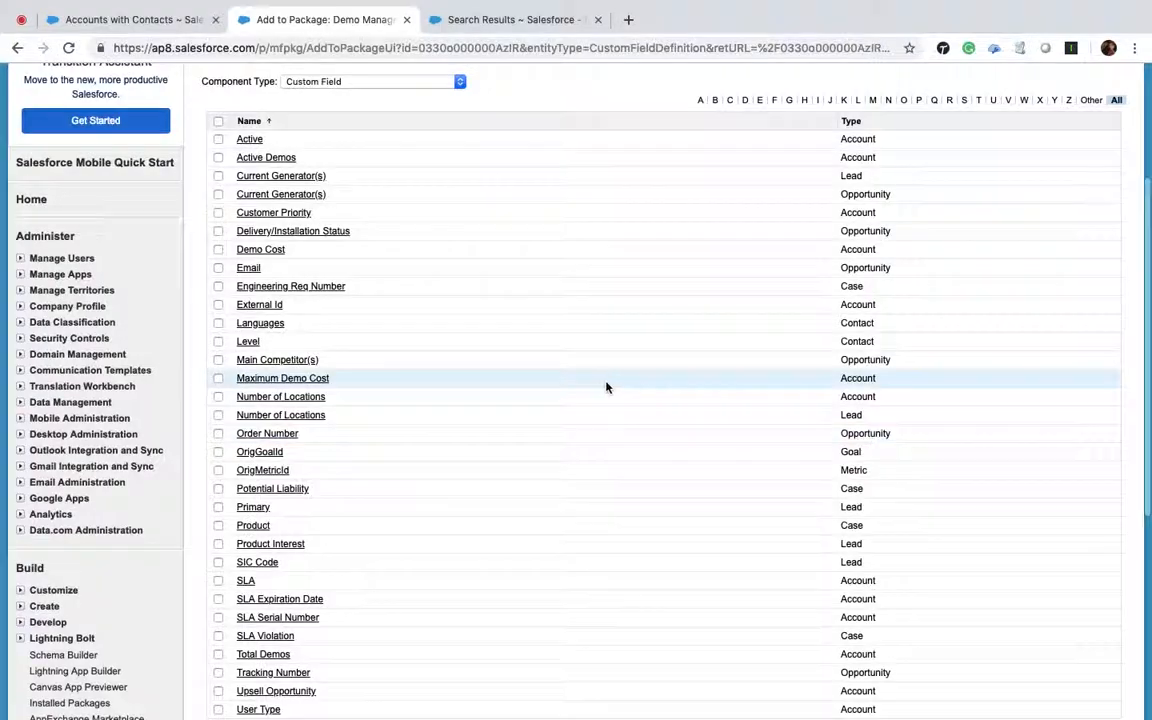
click(219, 379)
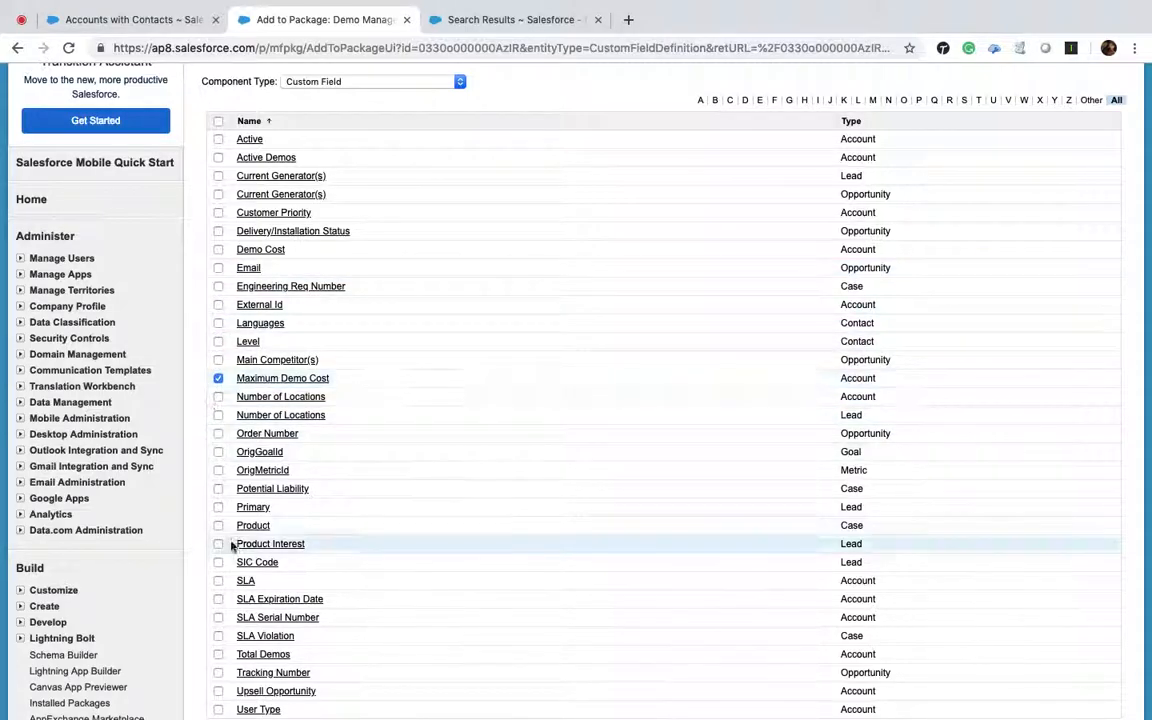
scroll(231, 545, down, 3)
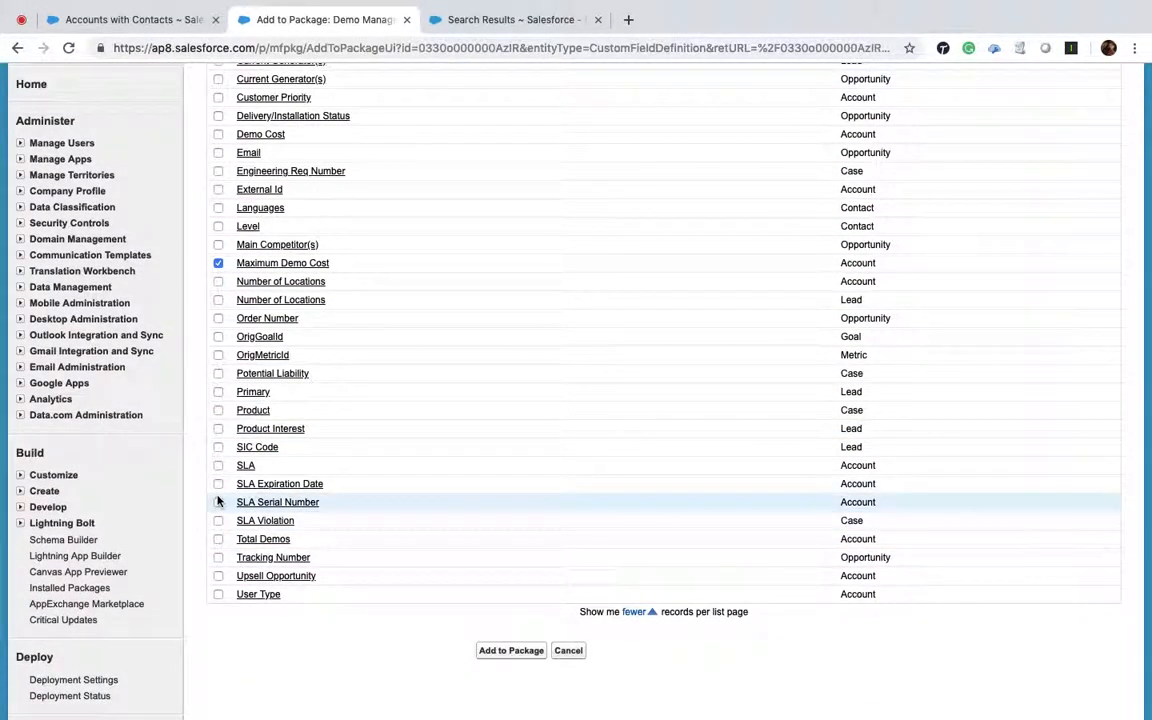
click(518, 651)
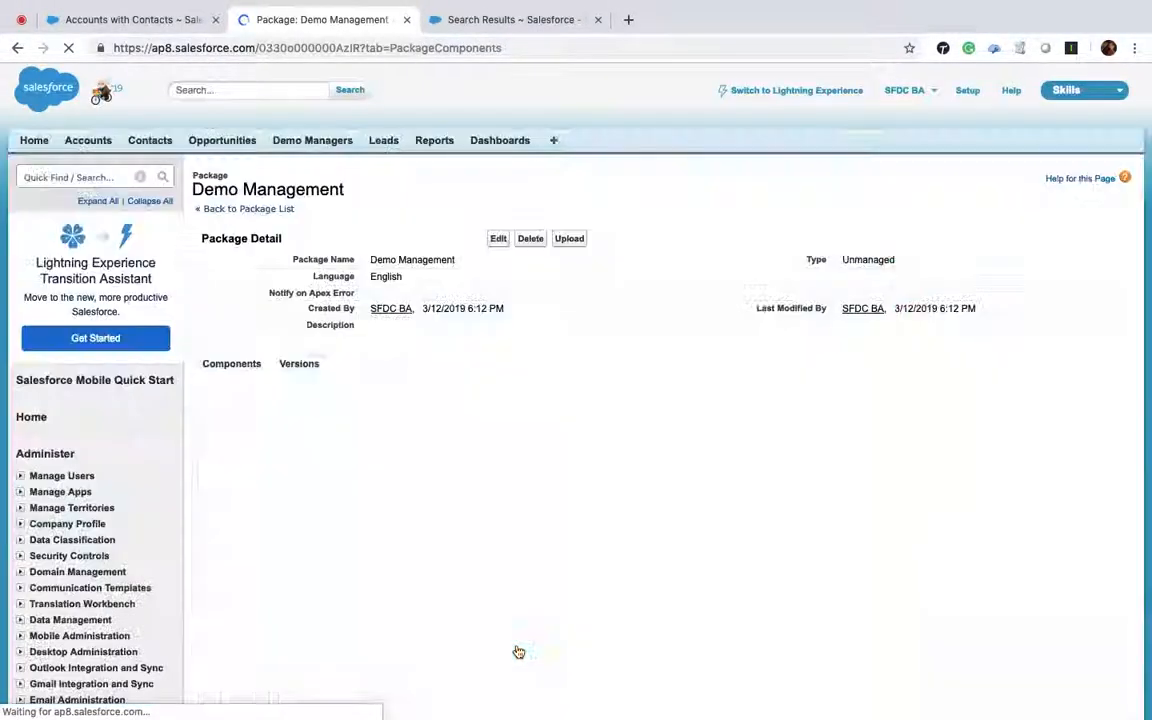
Step: Review the package's components, and check which components of type Report are available to add
scroll(518, 651, down, 3)
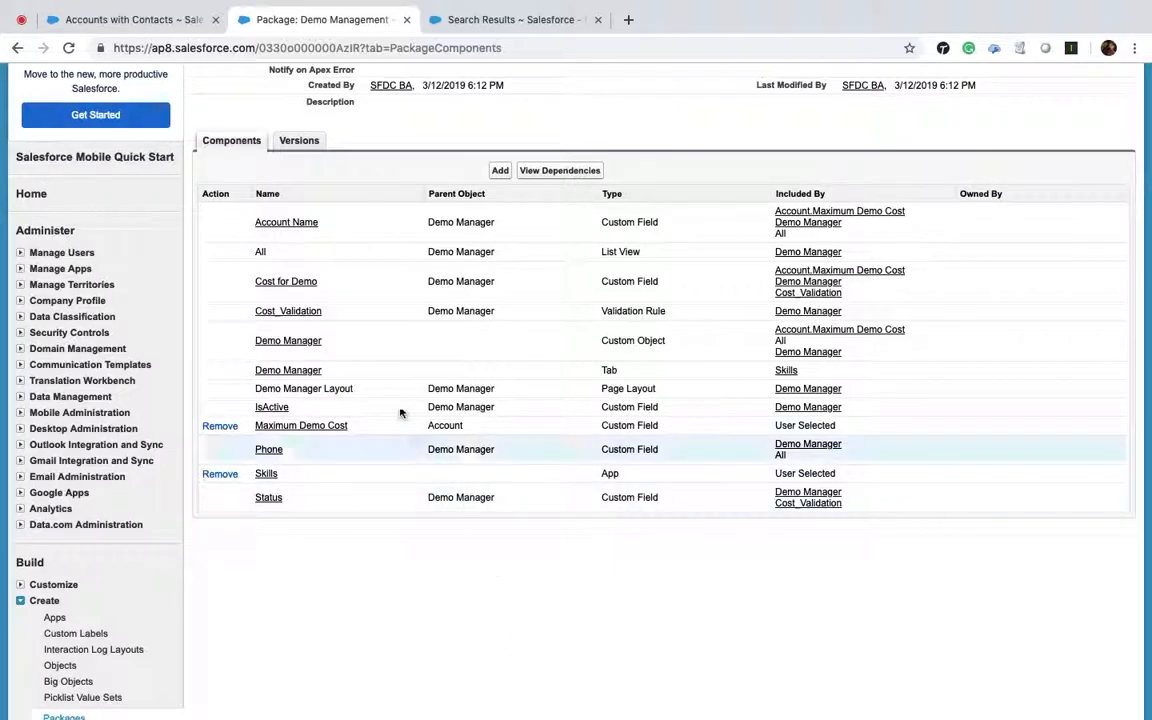
click(500, 171)
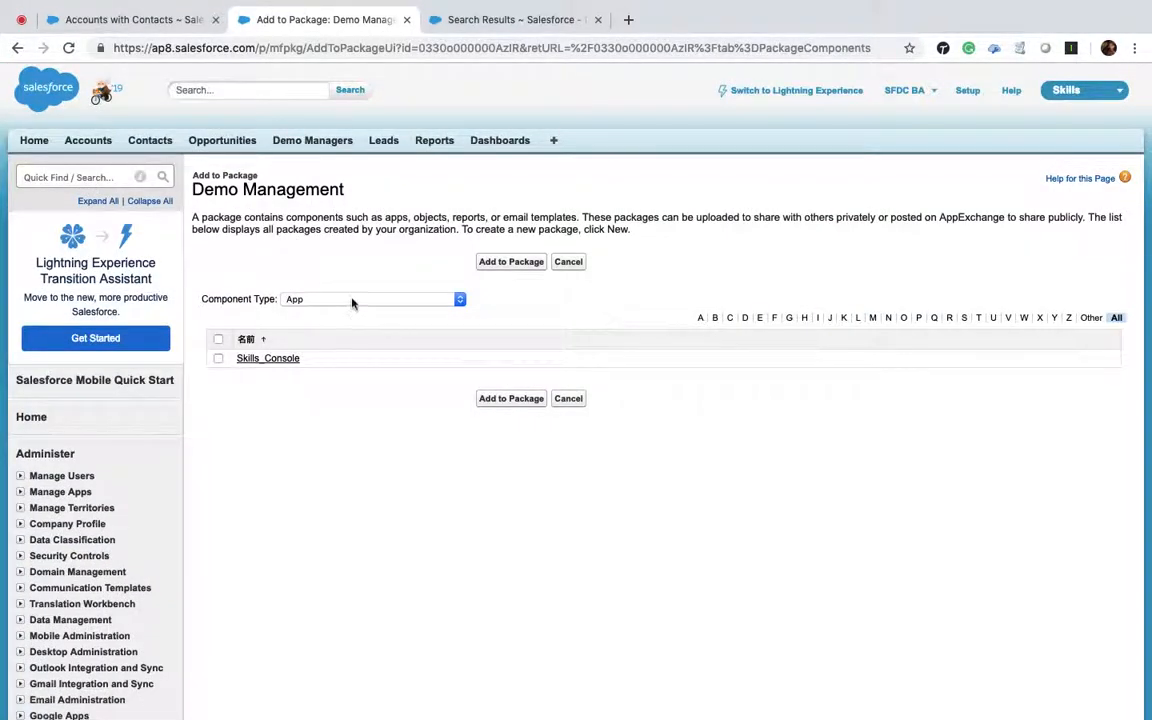
click(352, 303)
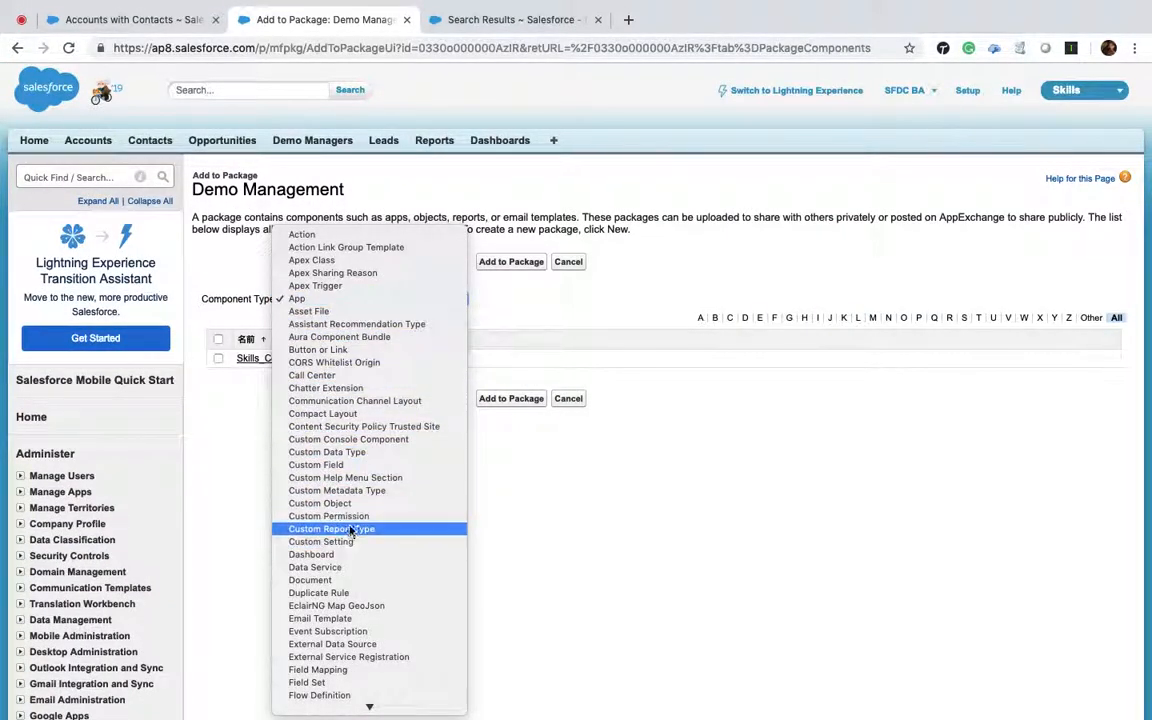
scroll(352, 604, down, 3)
scroll(352, 604, down, 8)
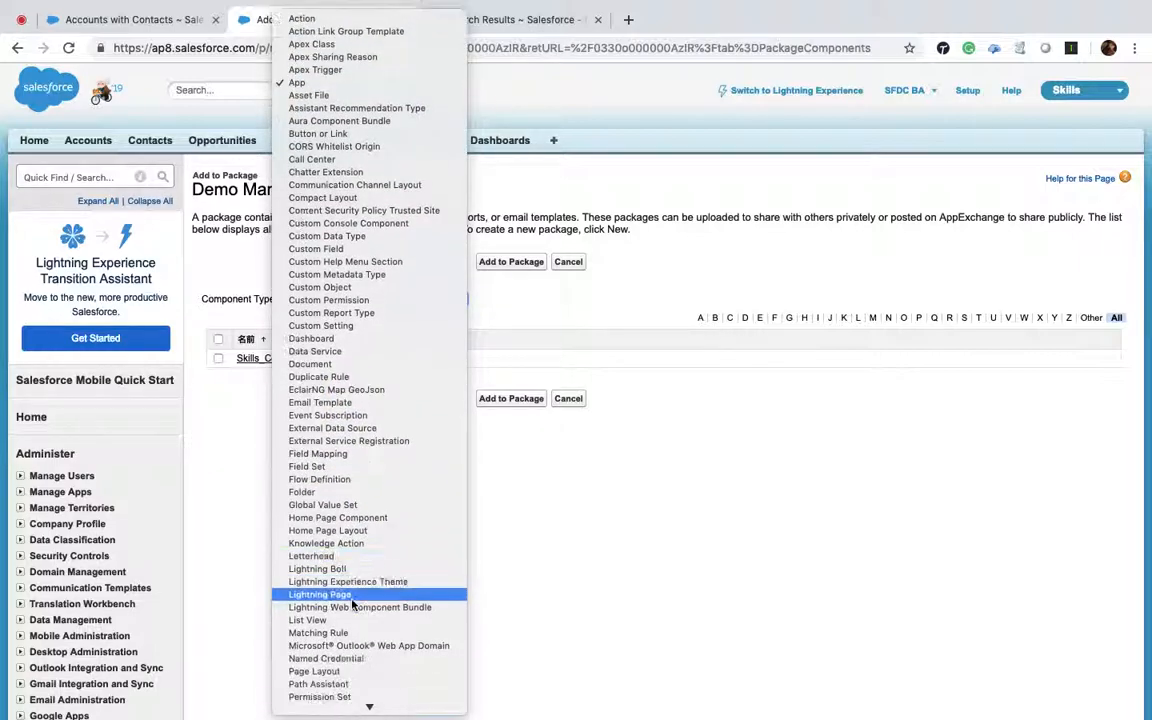
scroll(352, 604, down, 1)
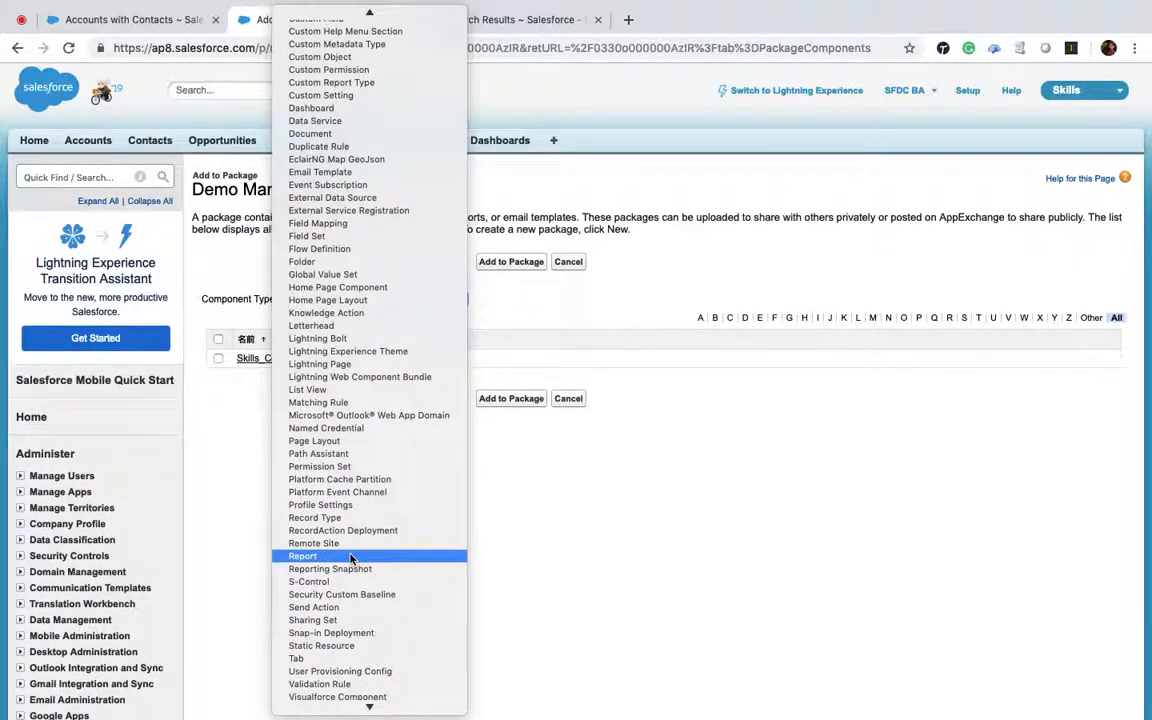
click(351, 557)
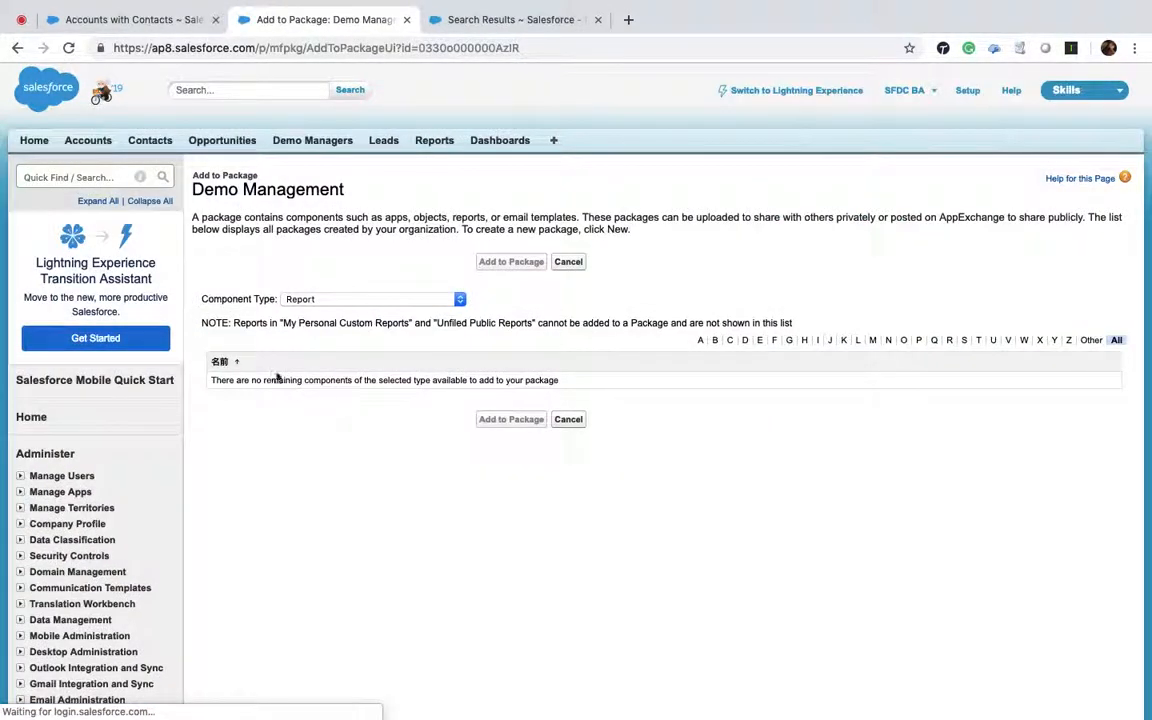
click(231, 367)
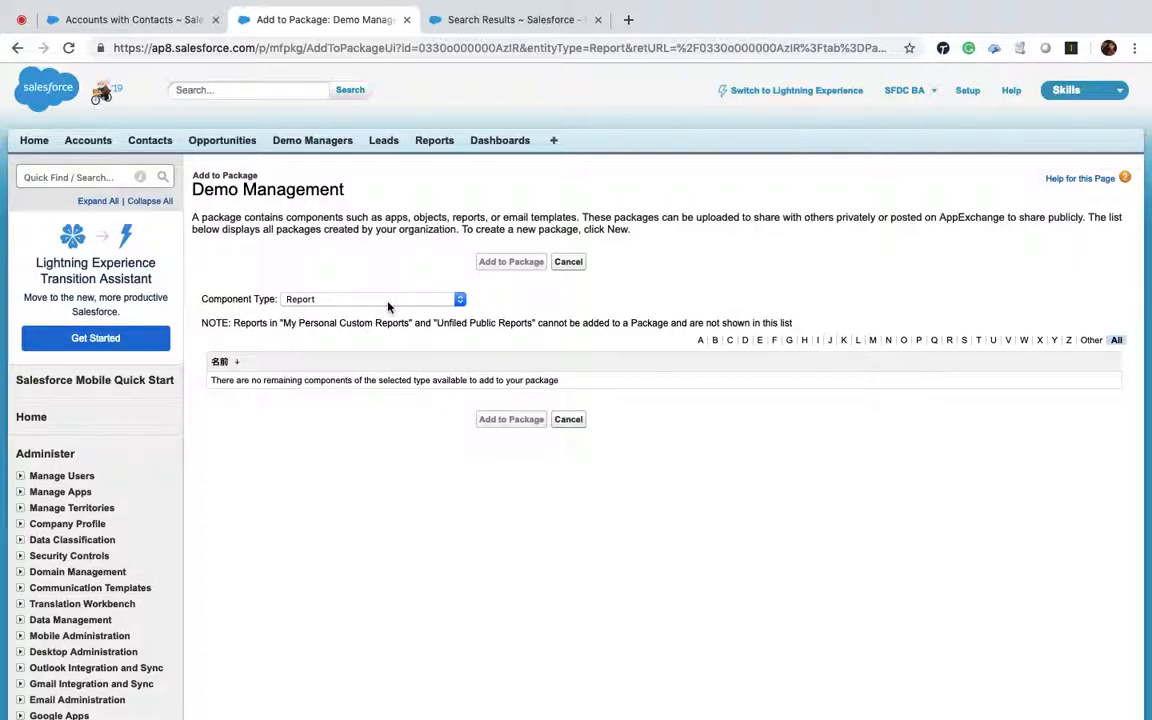
Step: Open the Accounts with Contacts report for customizing and check the folder choices in its report properties
click(108, 19)
scroll(181, 150, up, 5)
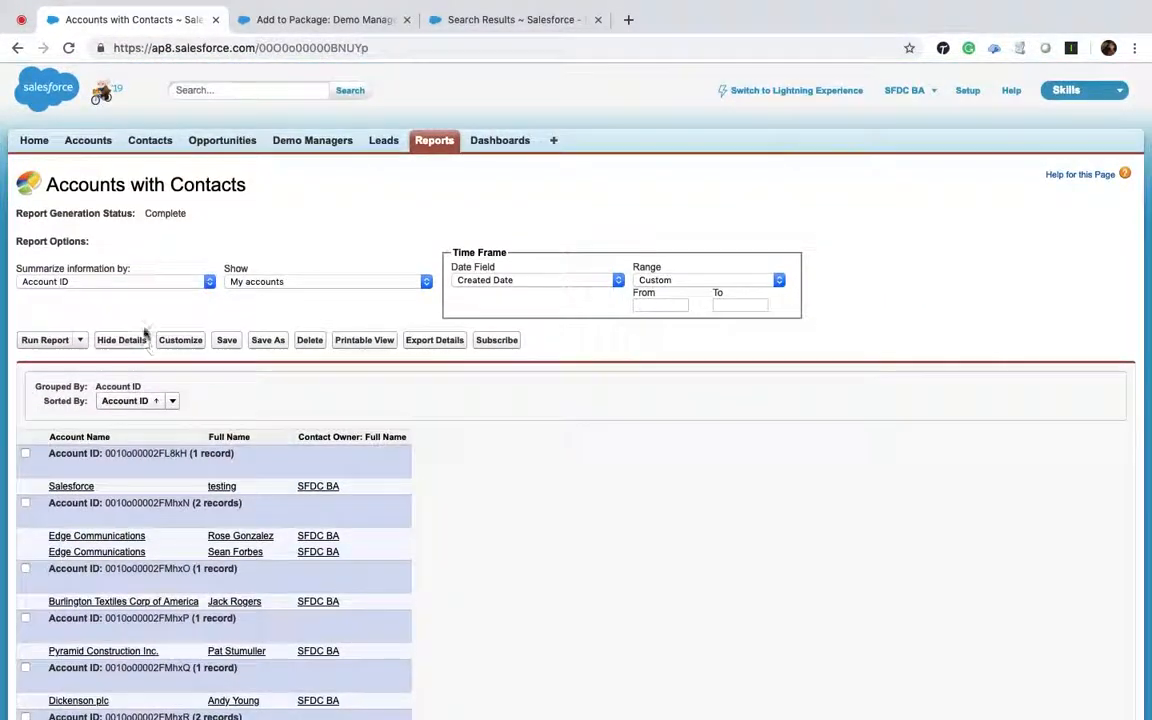
click(180, 341)
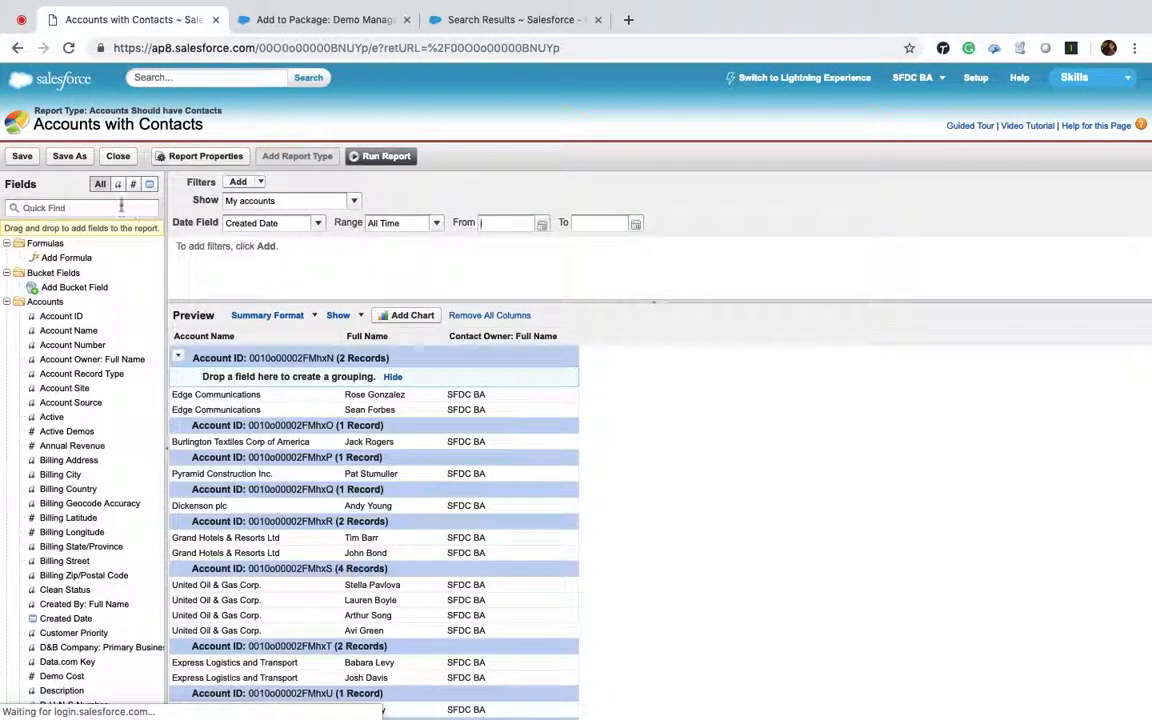
click(195, 156)
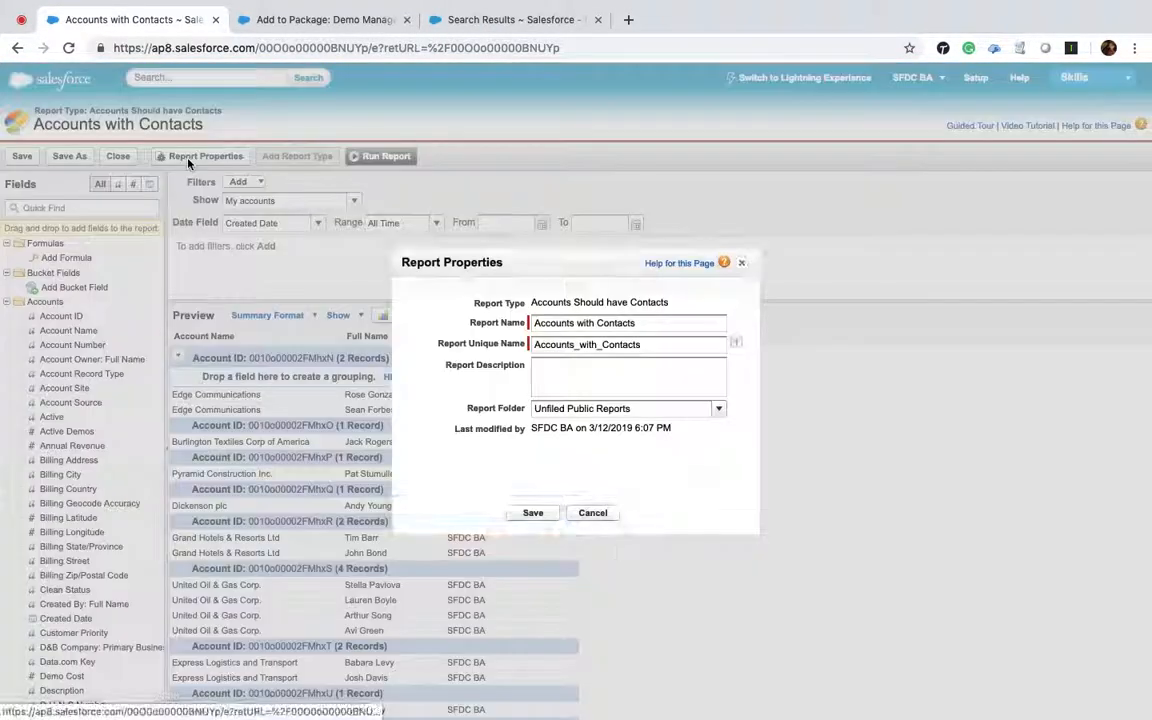
click(719, 410)
click(719, 410)
Step: Create and save a new report folder labelled Packaging, with an automatically filled unique name
click(279, 30)
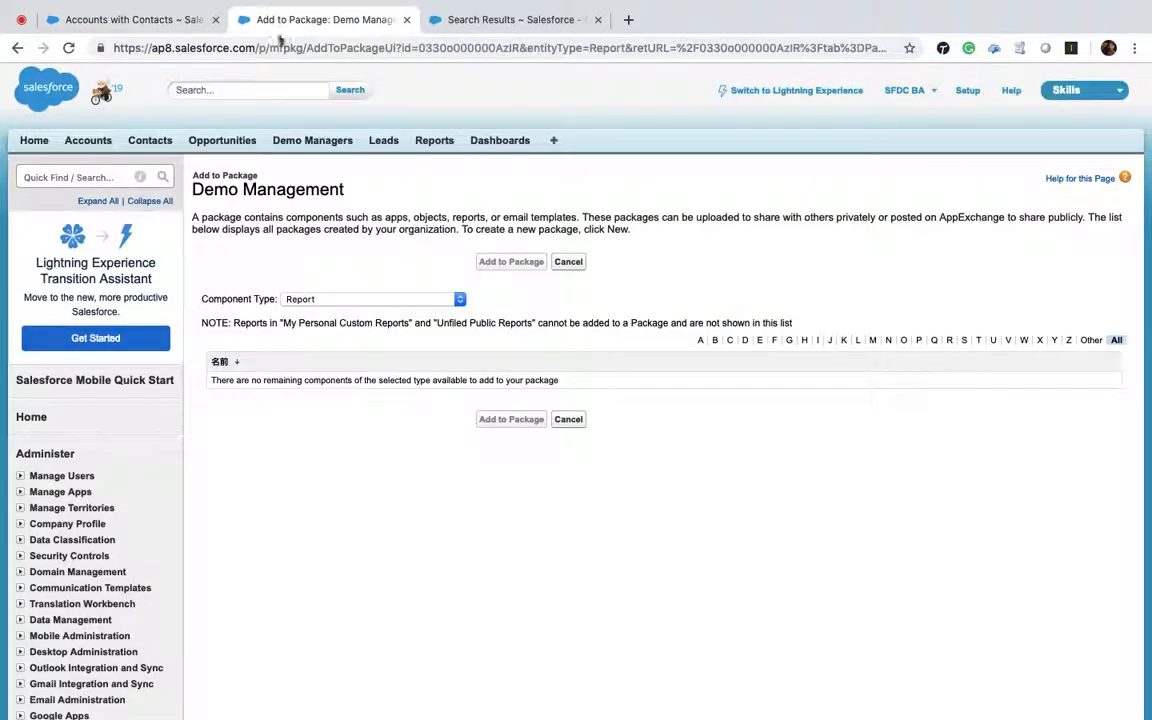
click(435, 142)
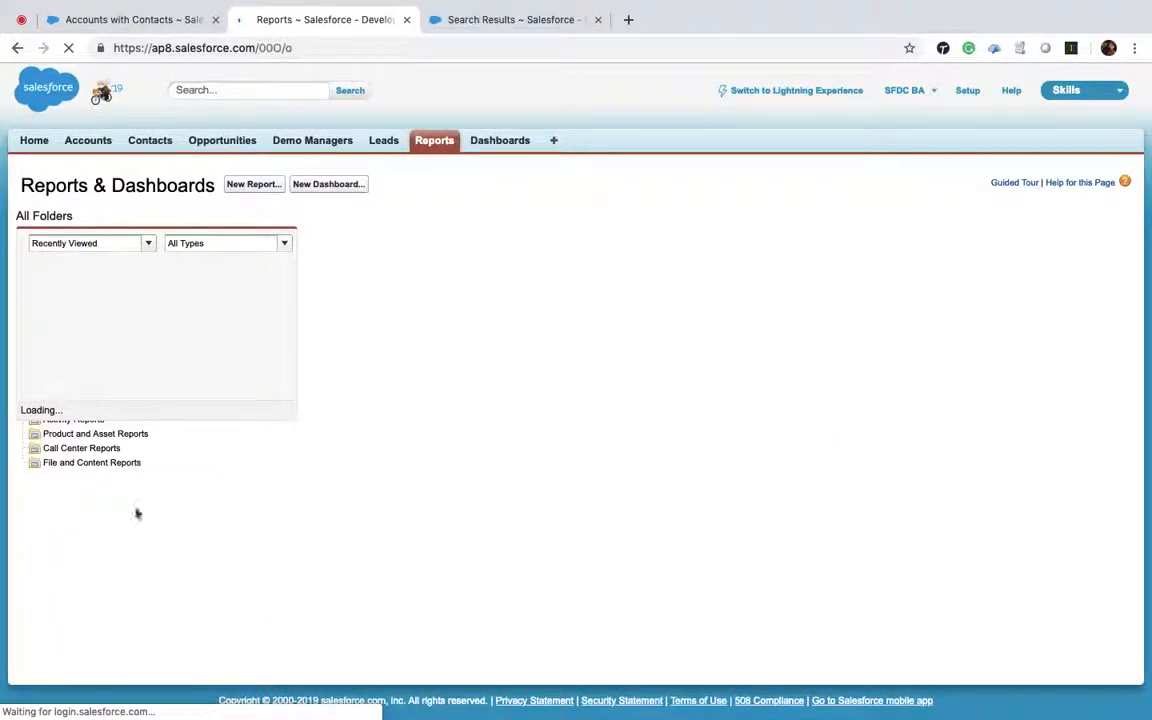
click(197, 235)
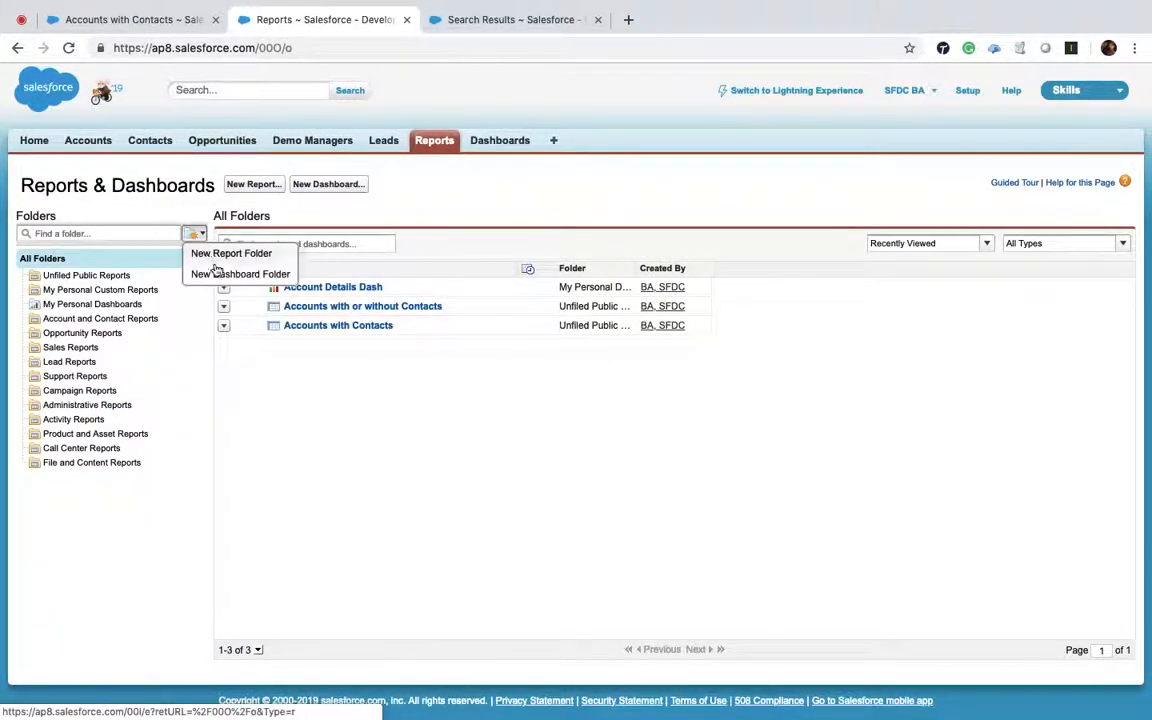
click(216, 256)
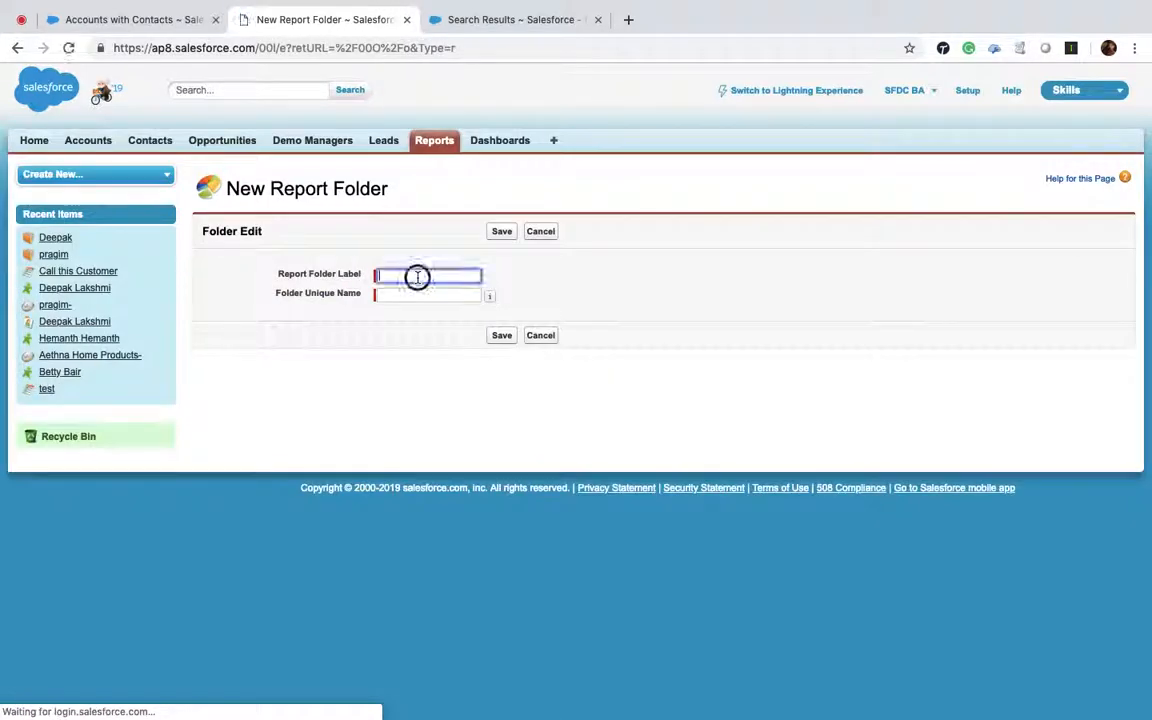
text(Packa)
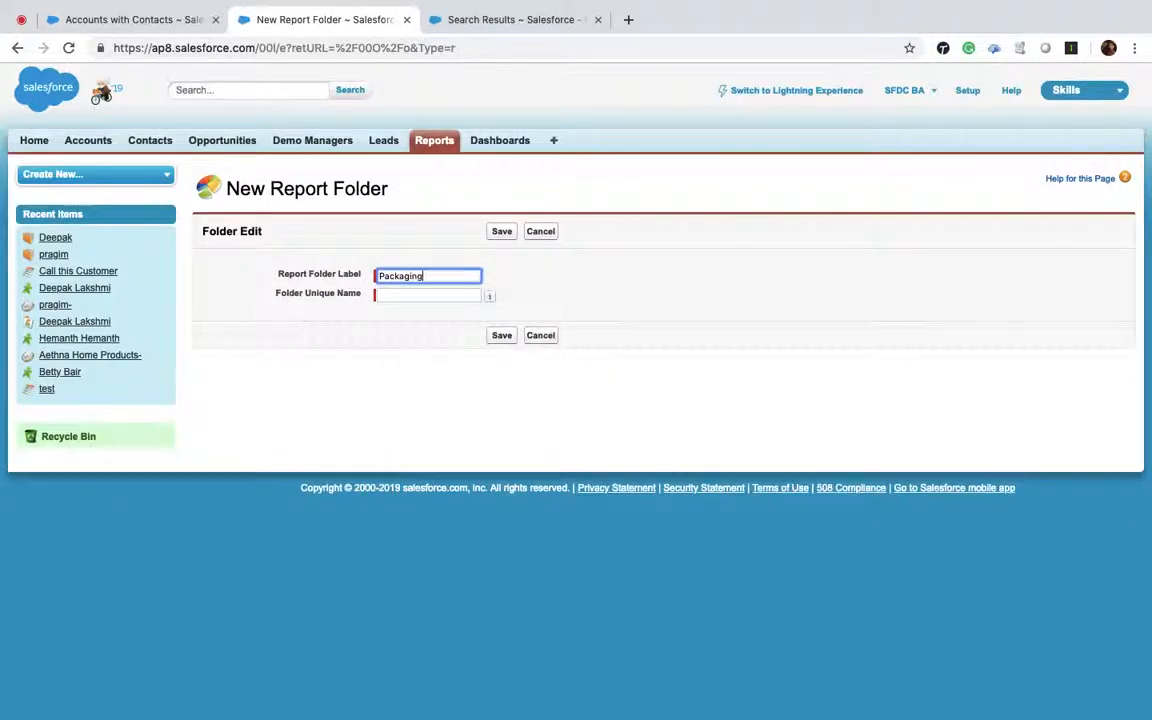
text(ging)
key(Tab)
click(502, 336)
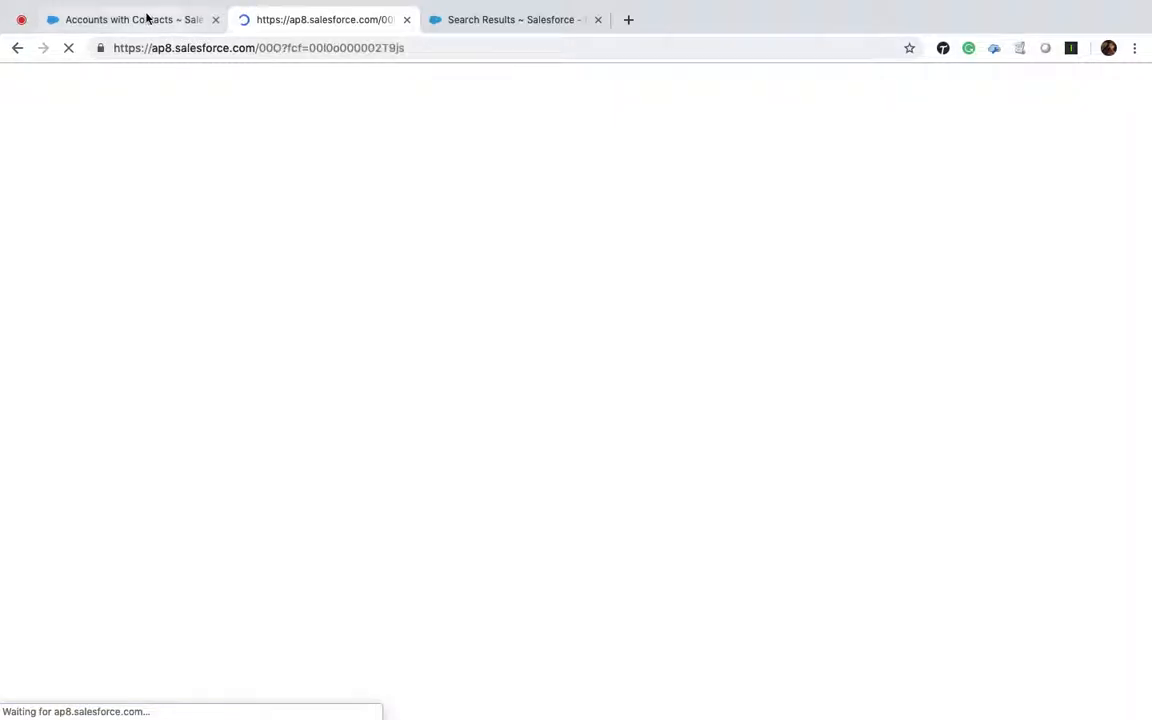
click(147, 18)
click(720, 408)
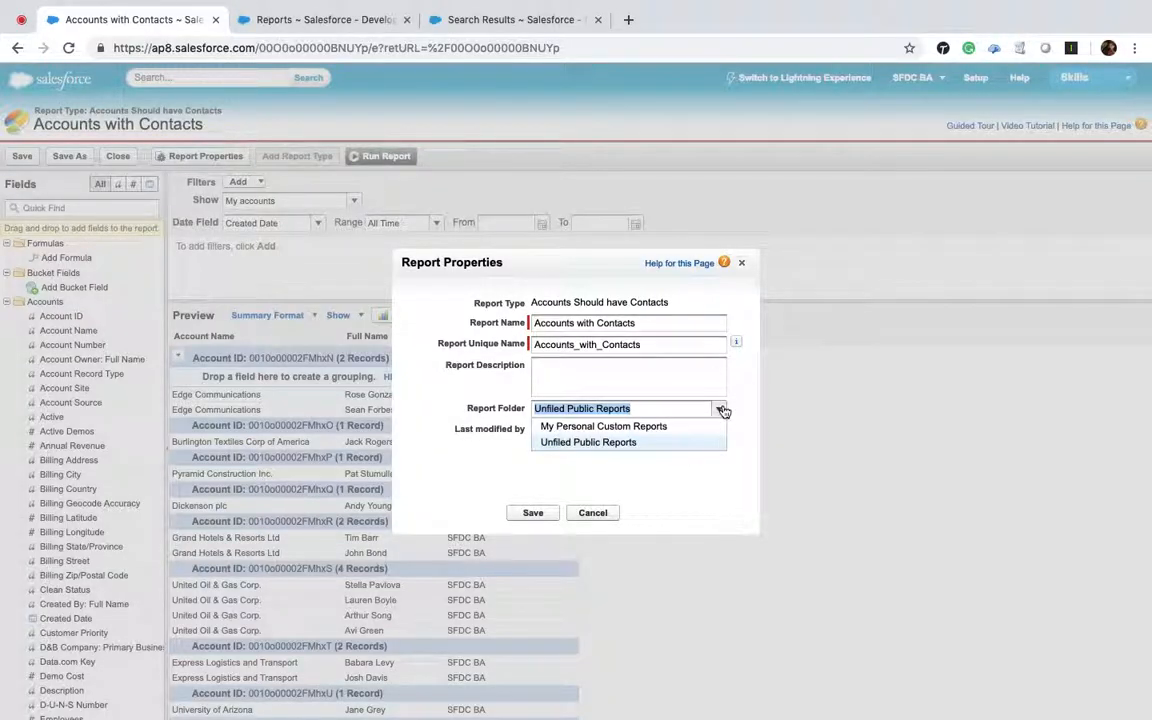
click(593, 512)
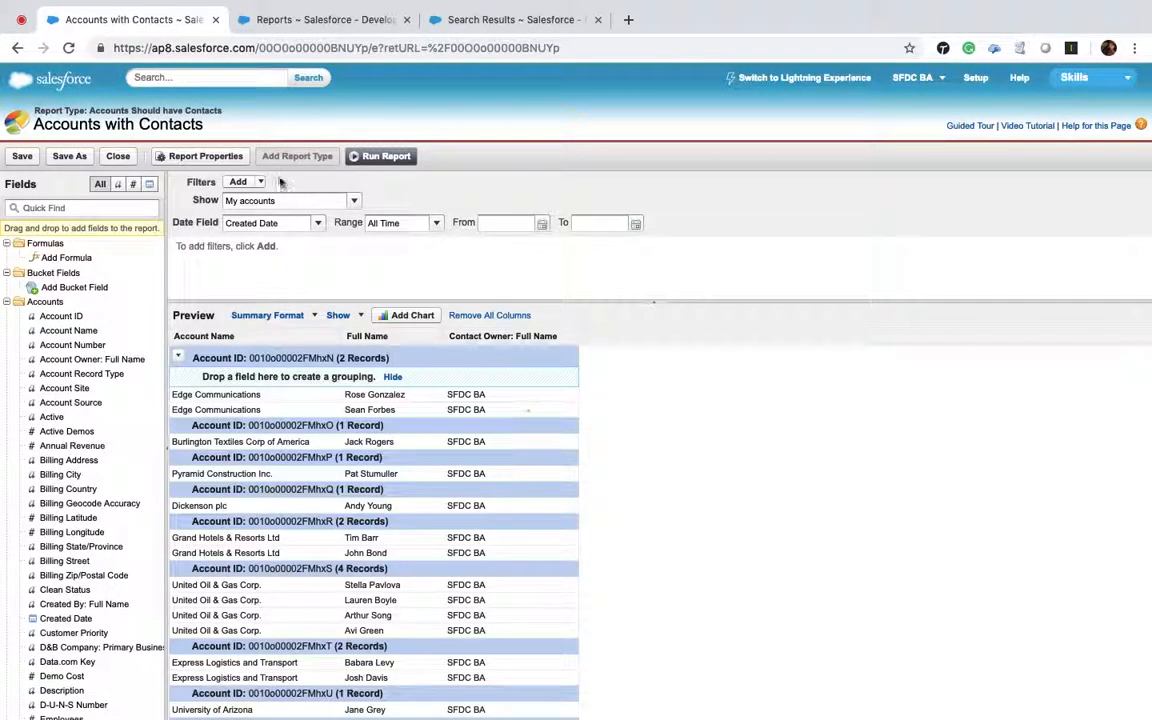
click(197, 156)
click(720, 408)
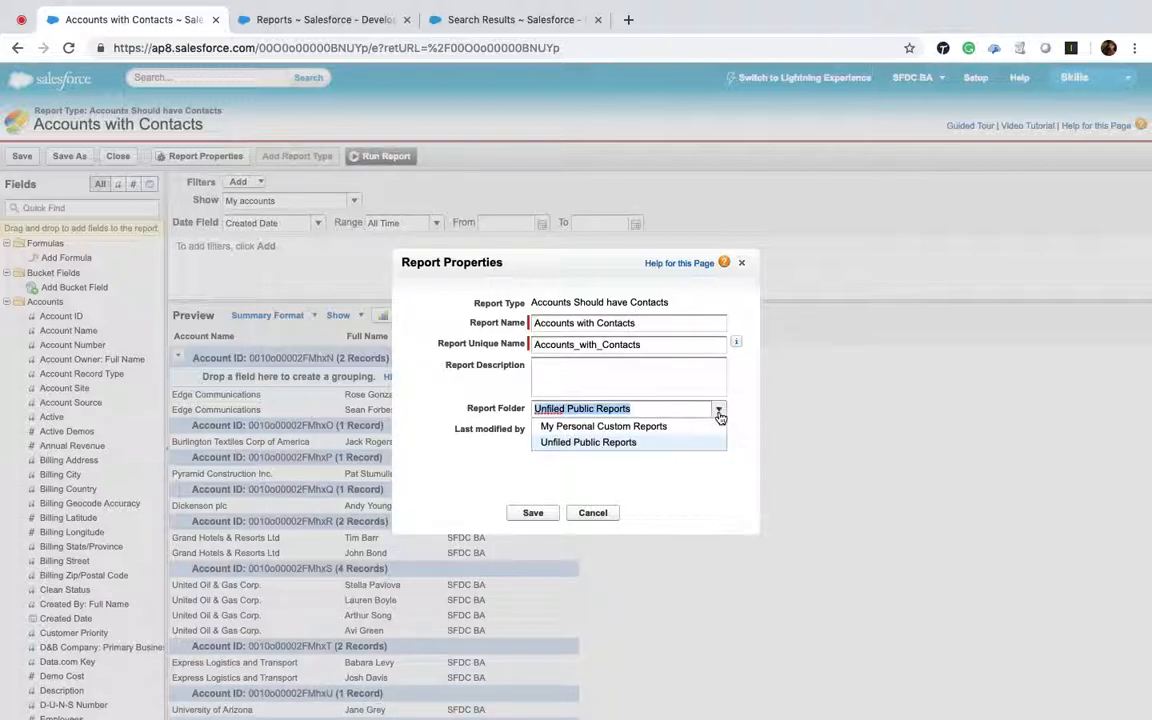
click(593, 512)
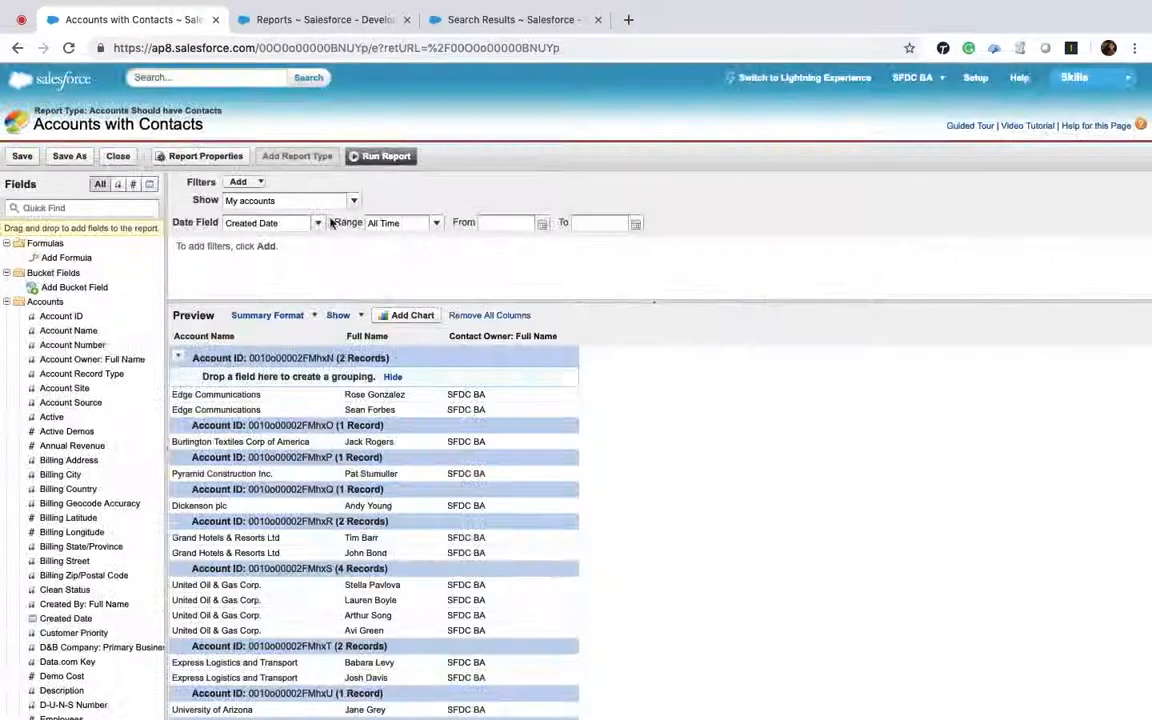
Step: Reload the Accounts with Contacts report builder, and save the report to the Packaging folder in its report properties
click(69, 48)
click(708, 171)
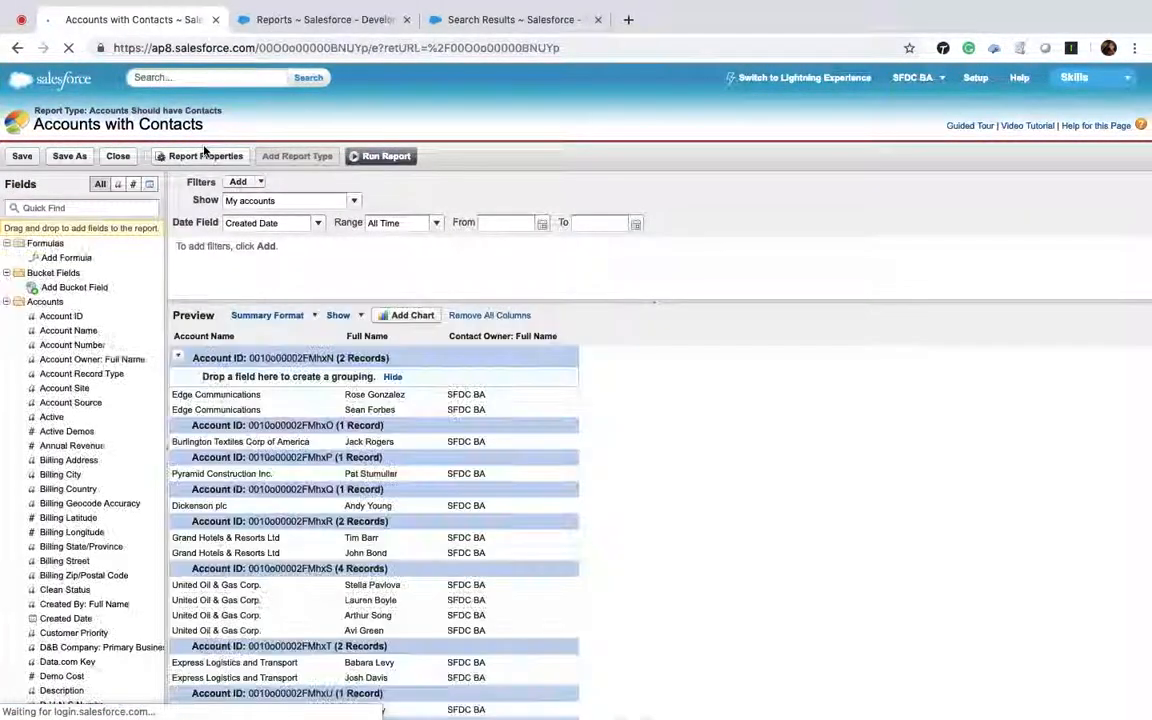
click(205, 155)
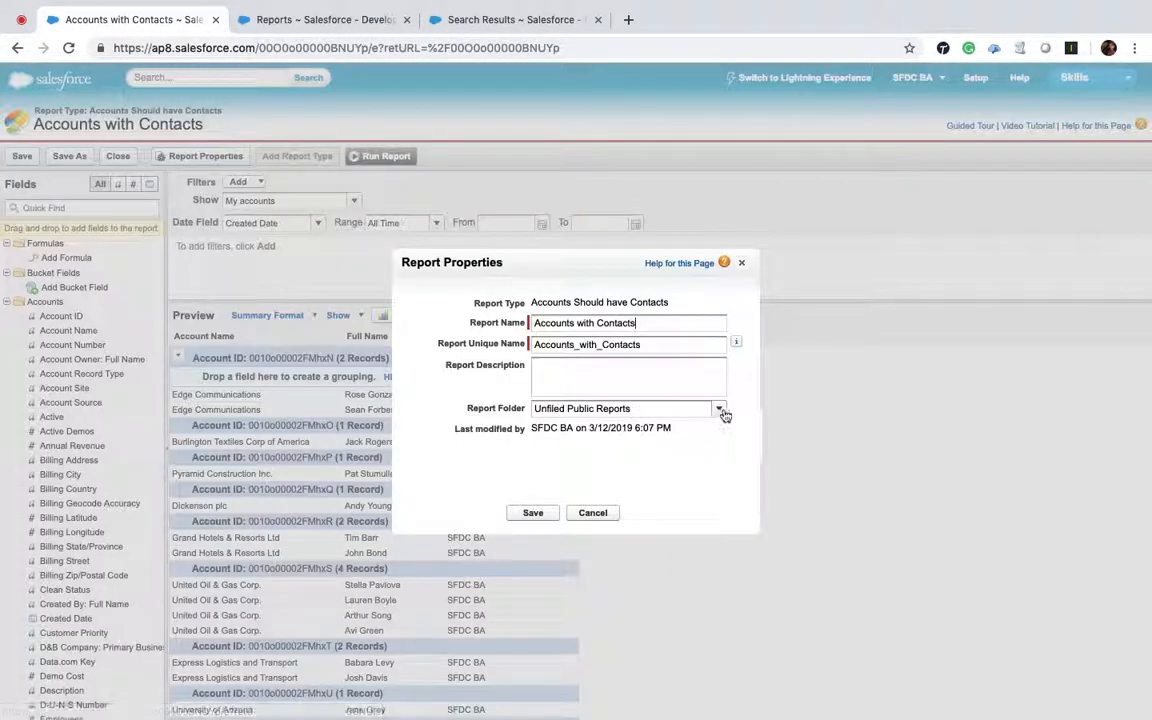
click(720, 412)
click(591, 458)
click(534, 514)
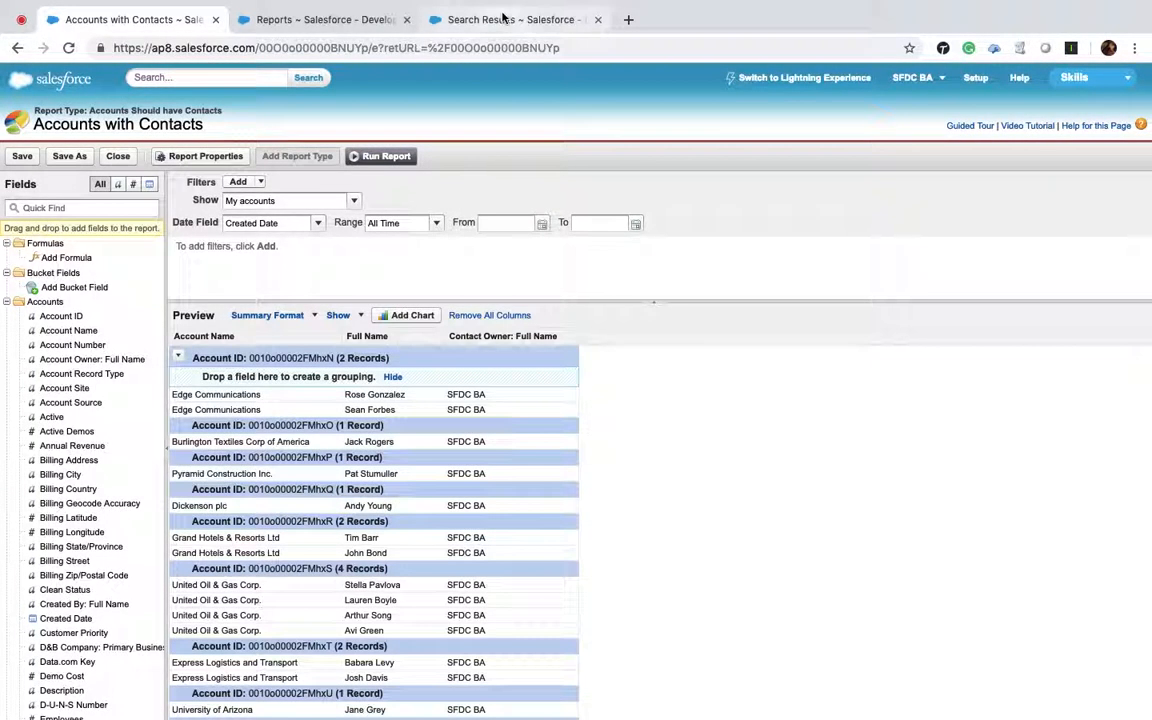
click(505, 19)
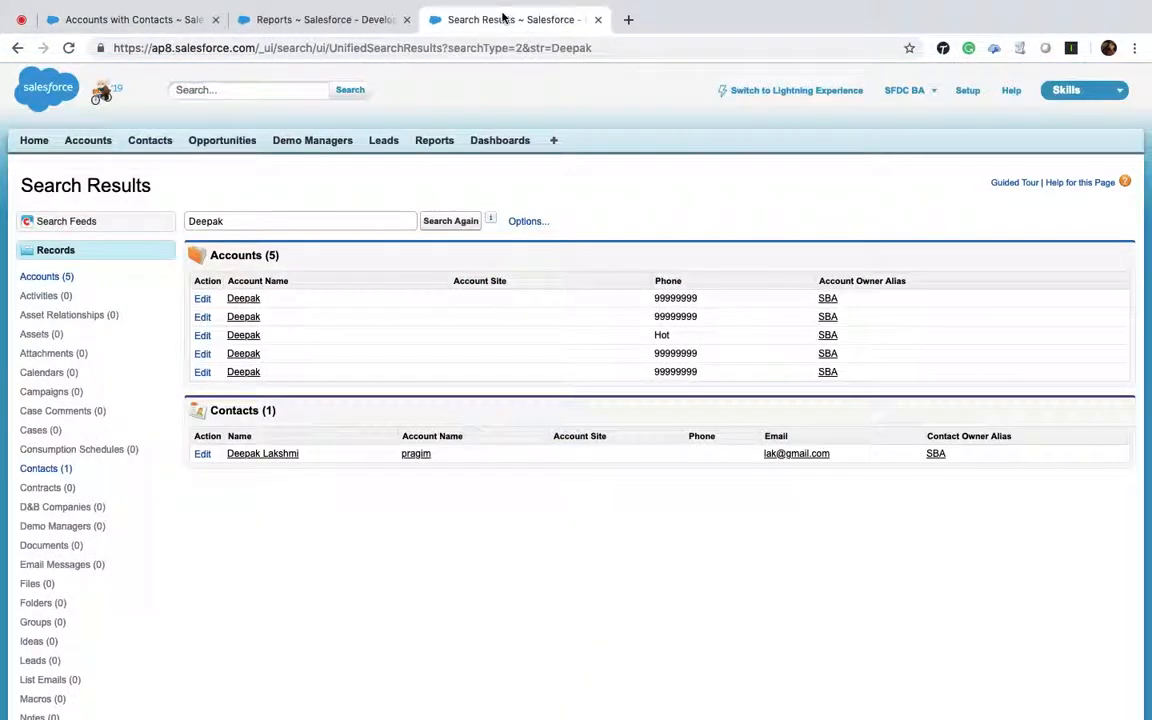
click(326, 19)
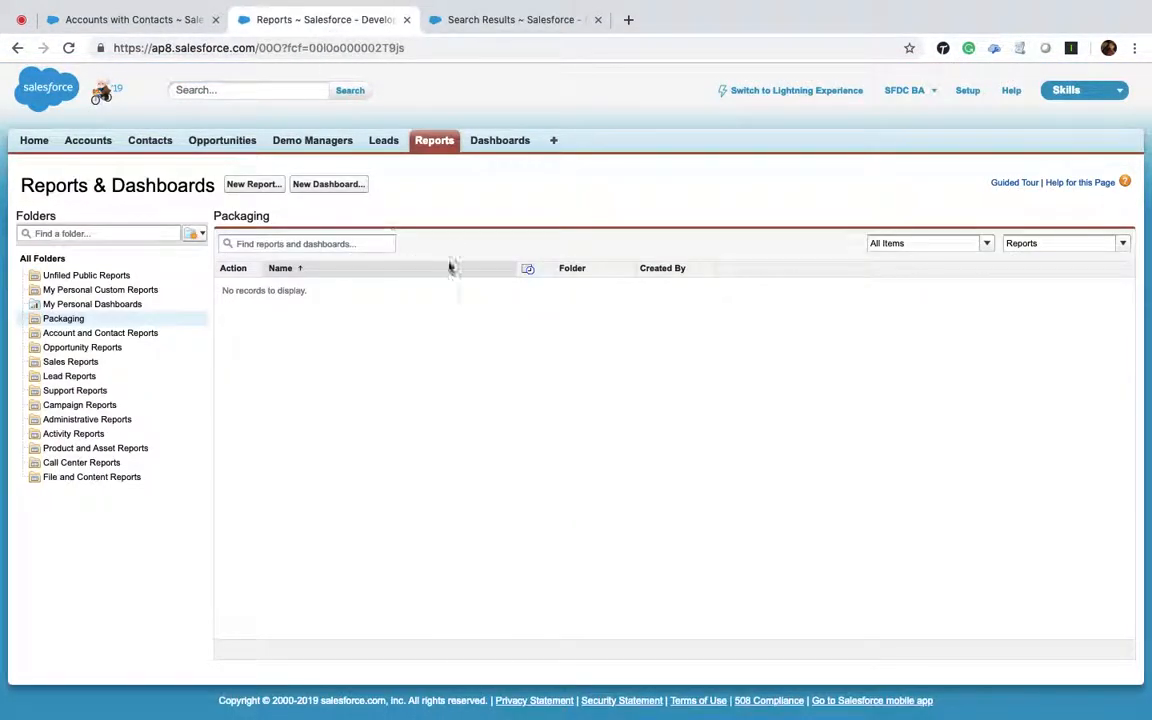
click(514, 19)
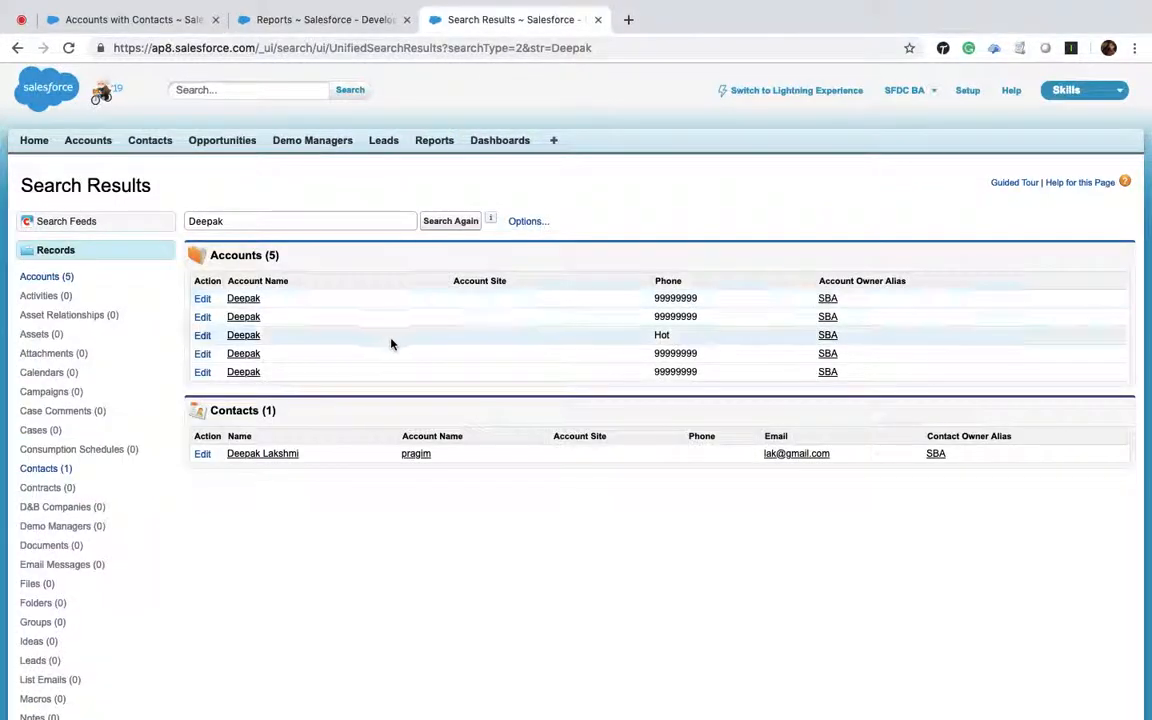
click(339, 15)
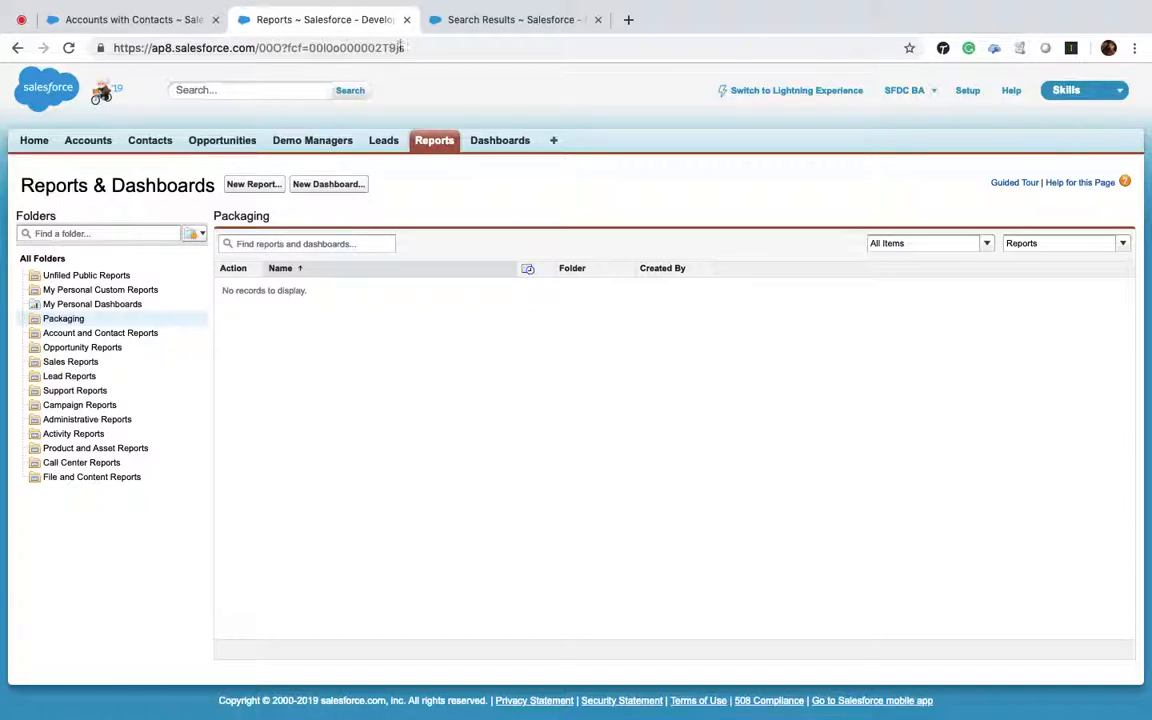
Step: Find Packages in Setup by searching for "packa", and open the Demo Management package
click(470, 22)
click(975, 91)
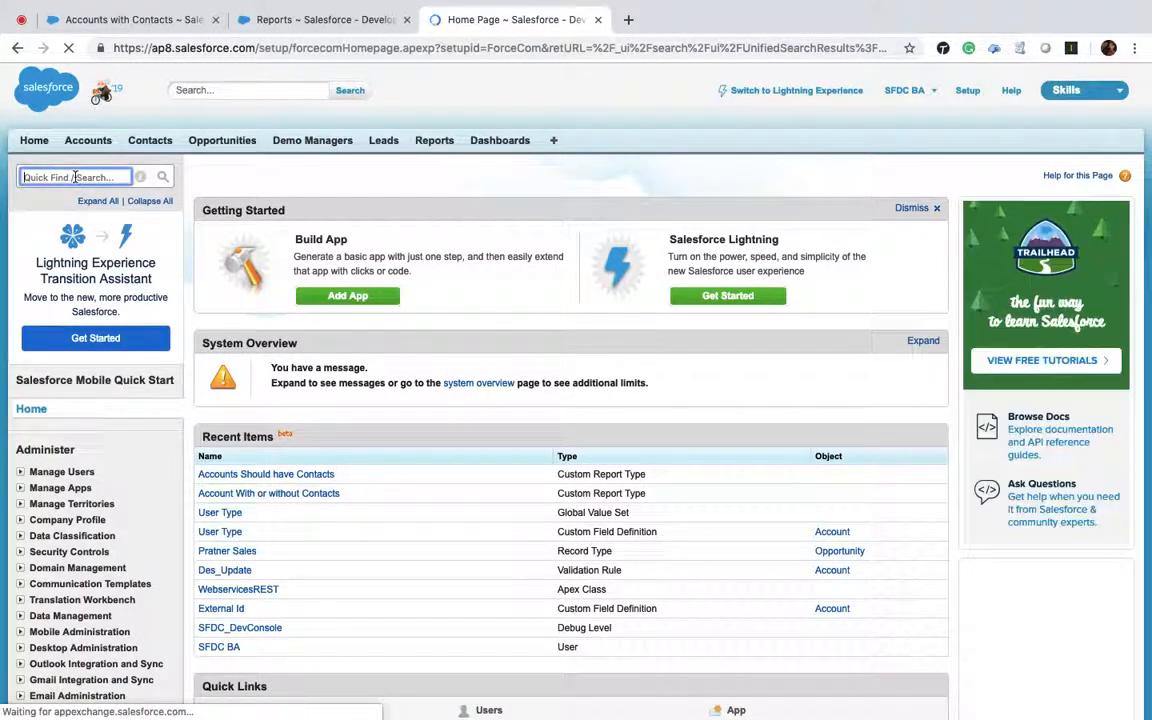
text(packa)
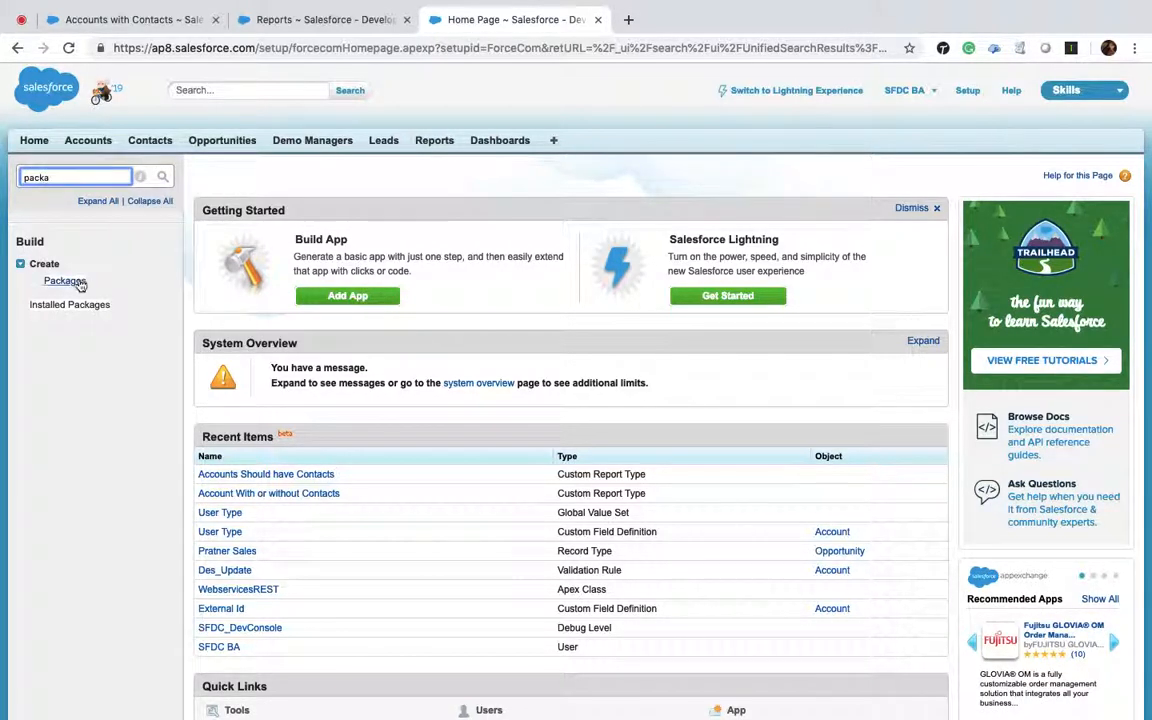
click(79, 283)
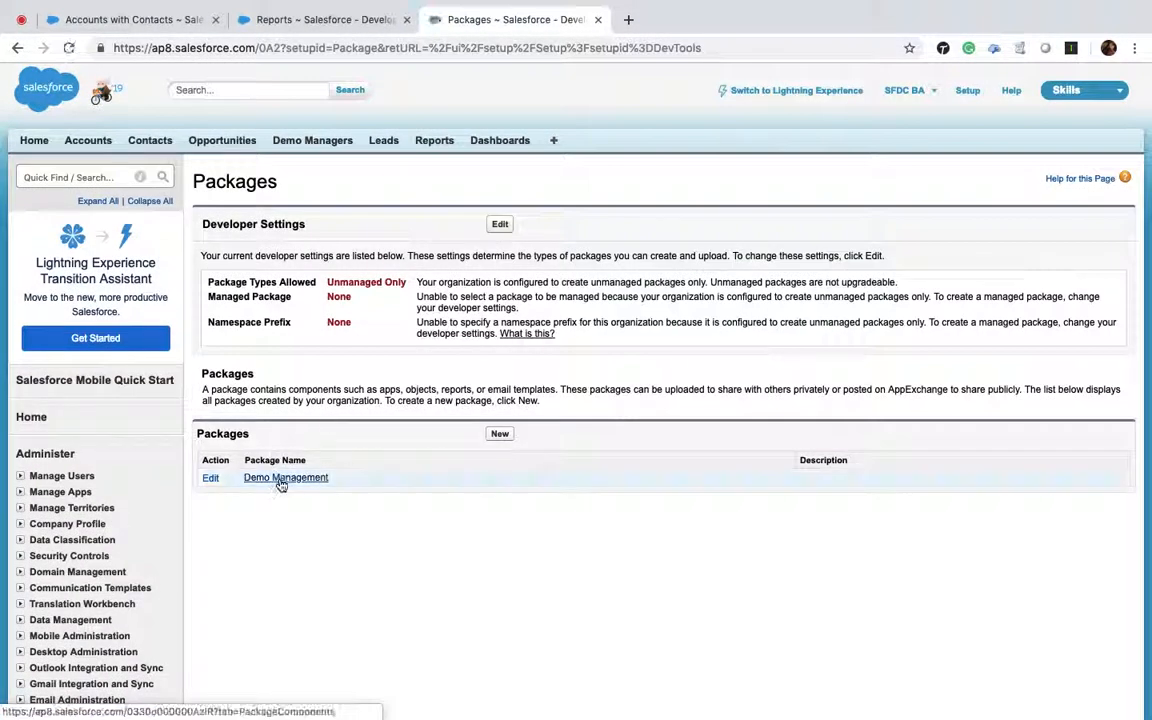
click(282, 480)
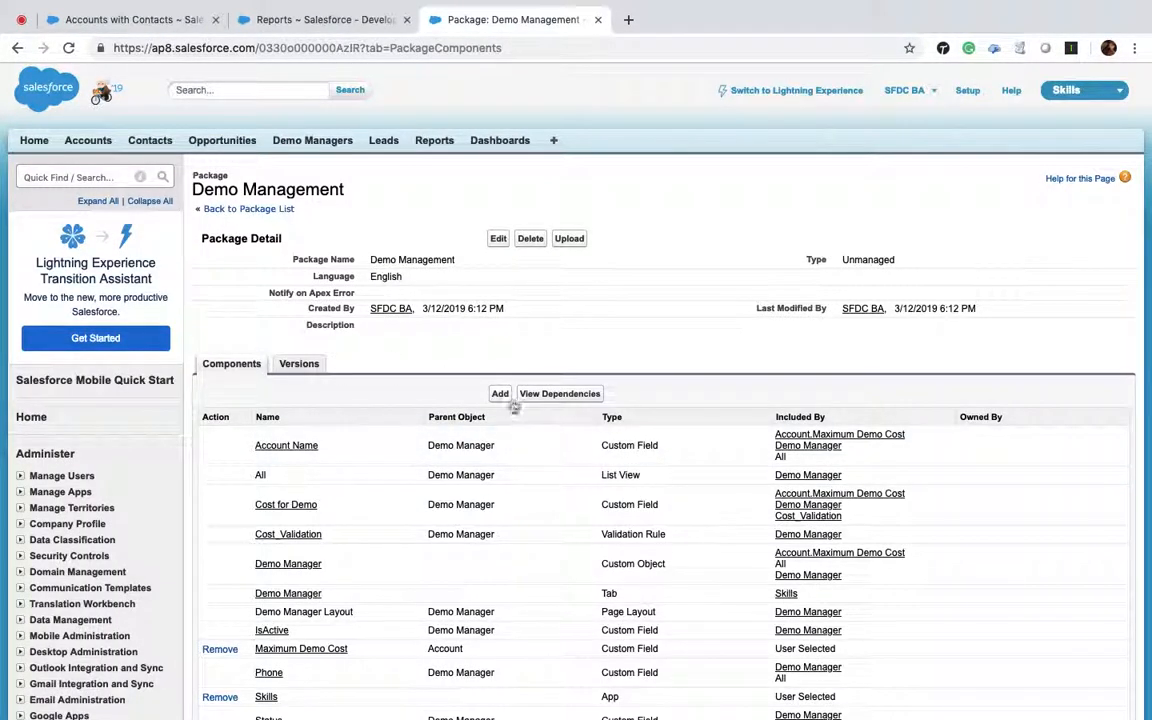
Step: Add the Accounts with Contacts report to the Demo Management package as a component of type Report
click(501, 394)
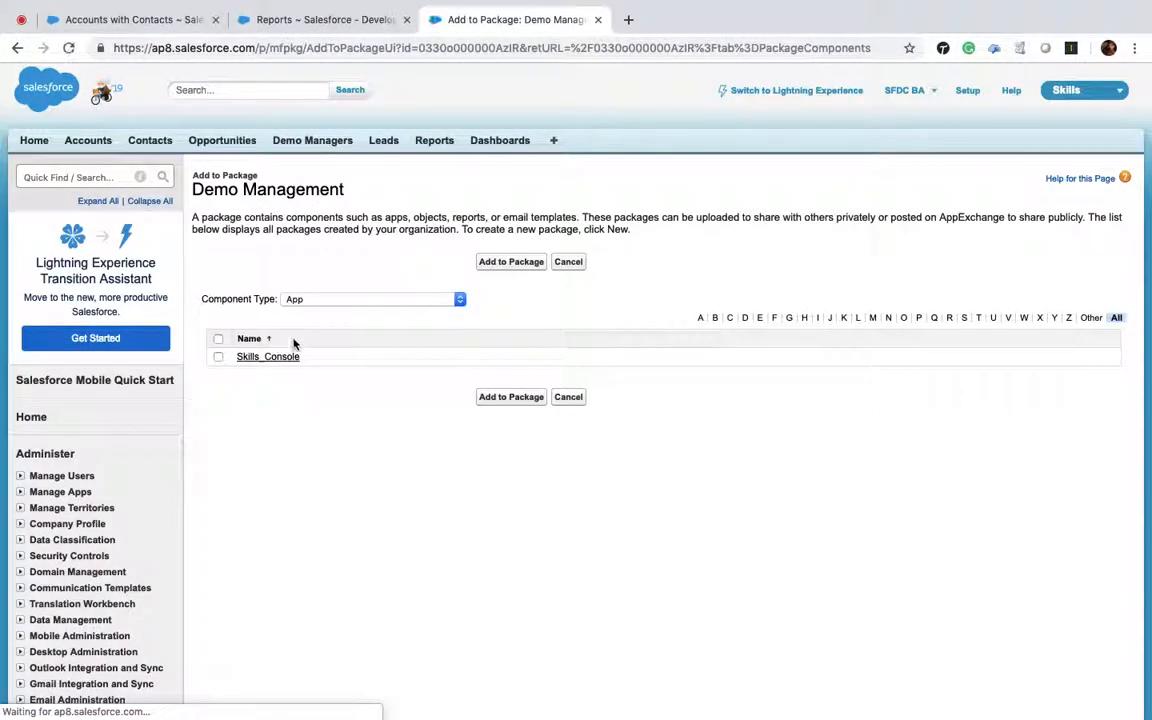
click(324, 305)
scroll(330, 600, down, 5)
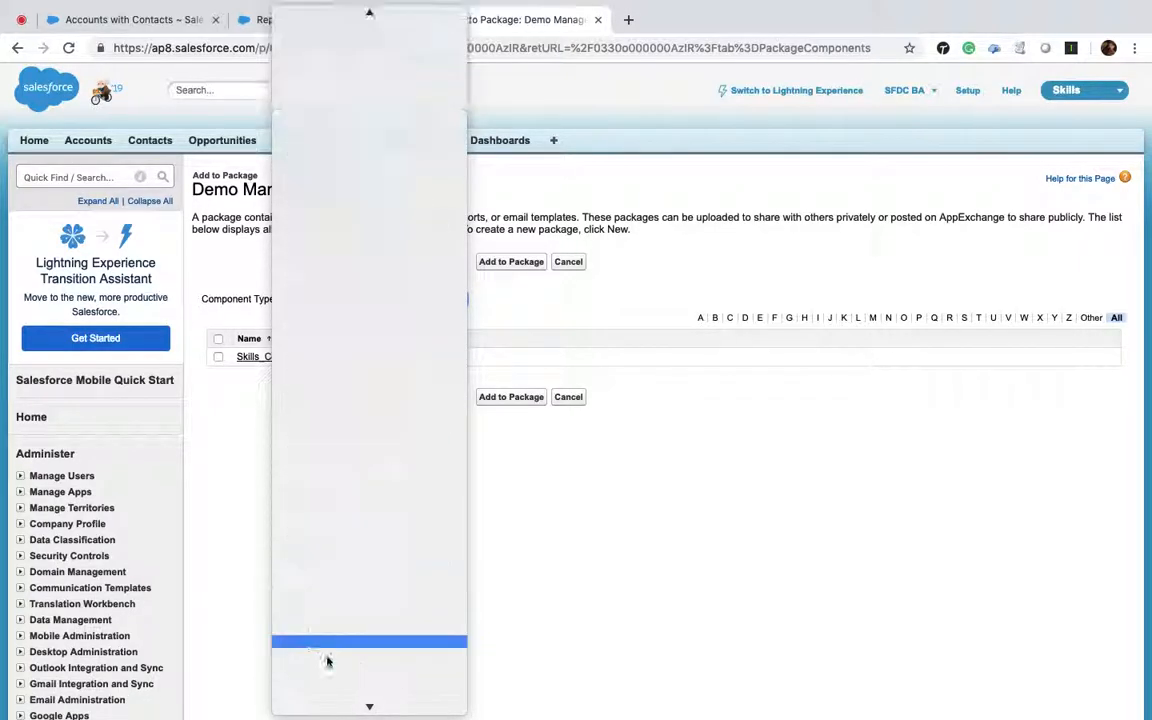
click(303, 686)
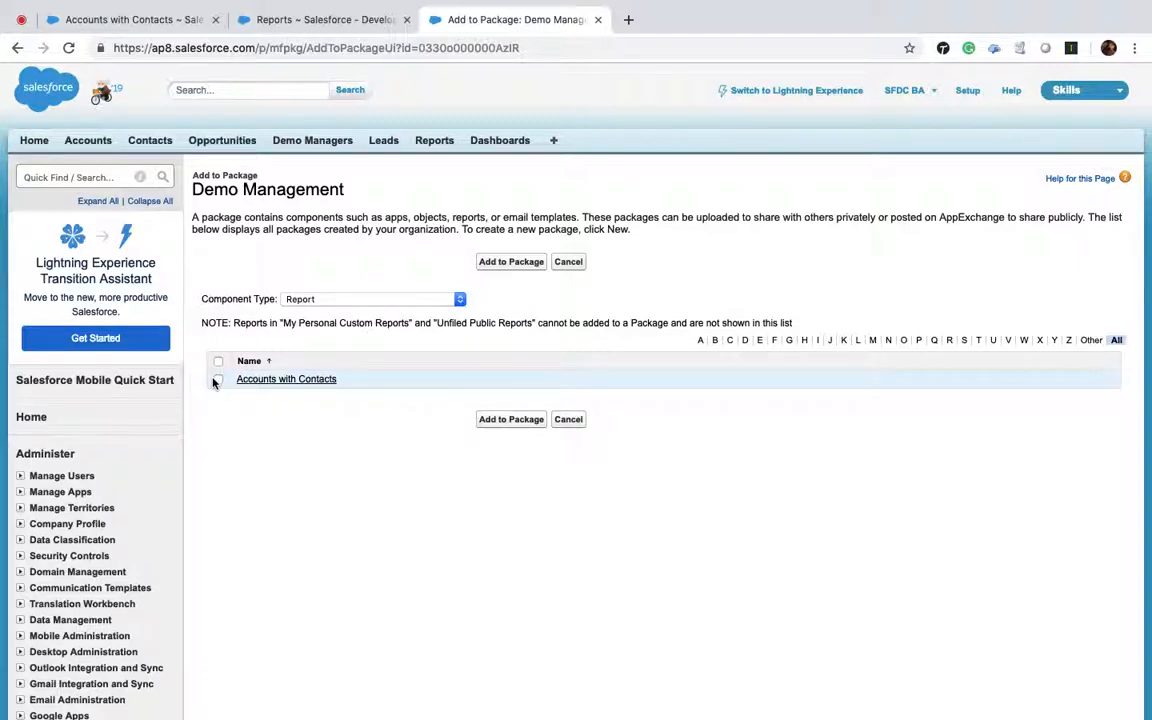
click(218, 380)
click(513, 421)
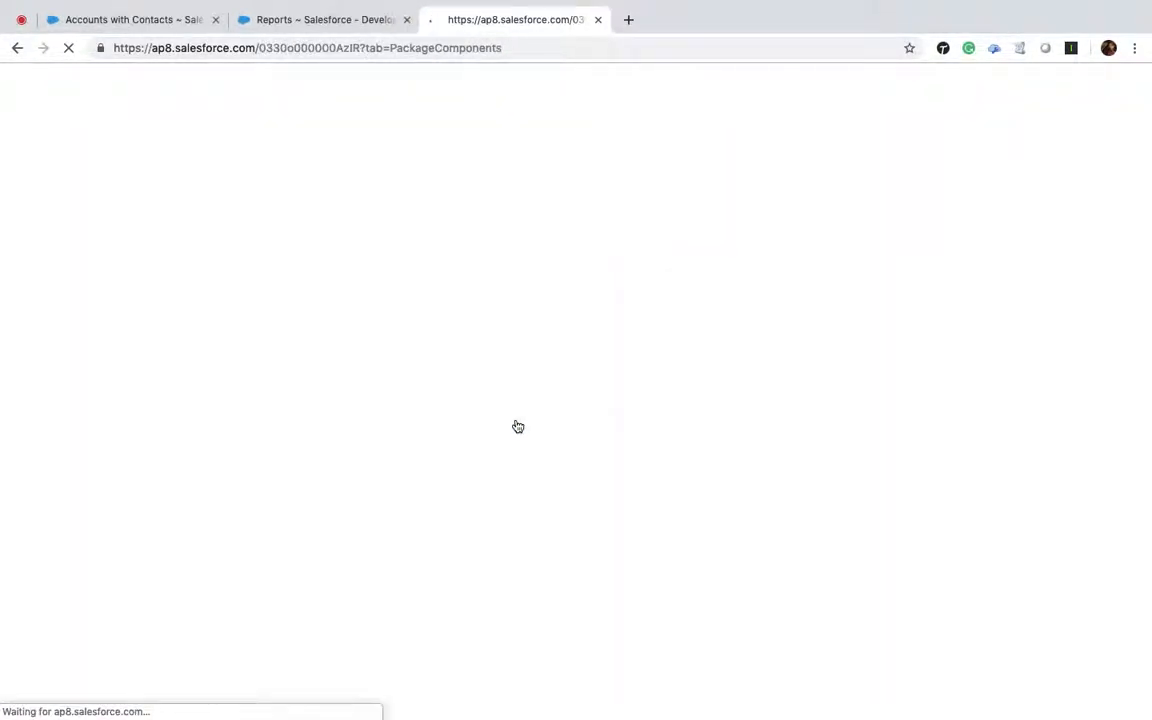
Step: Start the package upload and enter Demo Management as the version name
scroll(518, 427, down, 2)
scroll(518, 427, down, 5)
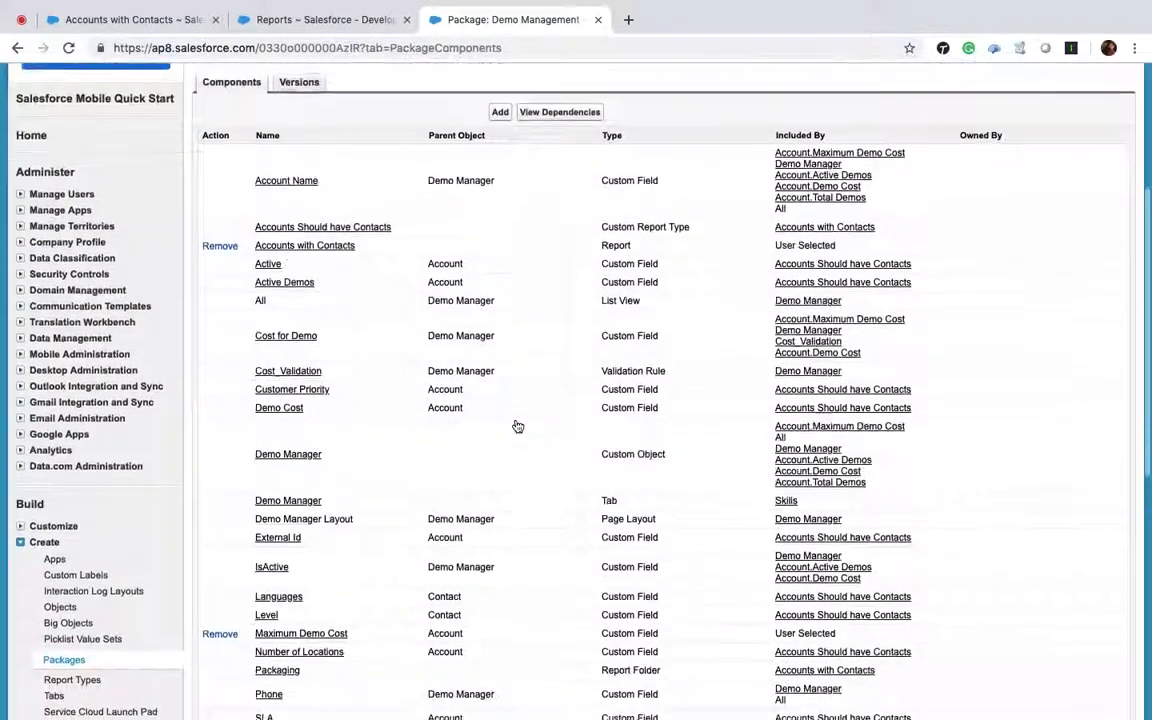
scroll(518, 427, up, 7)
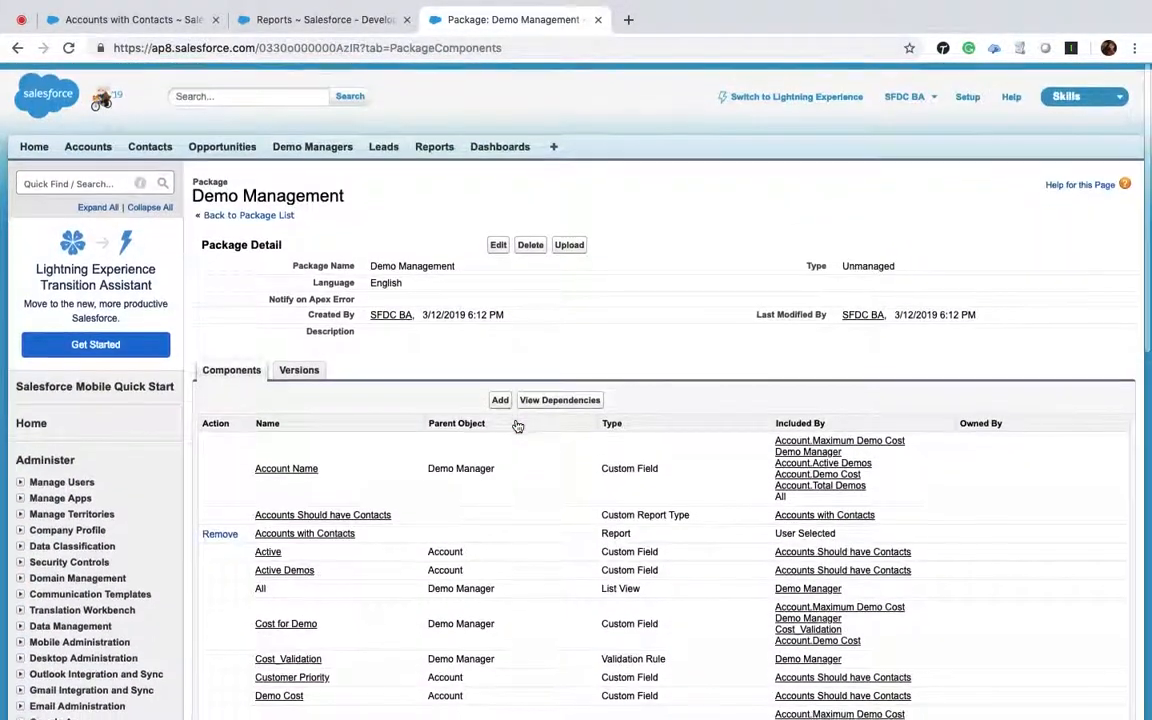
click(570, 239)
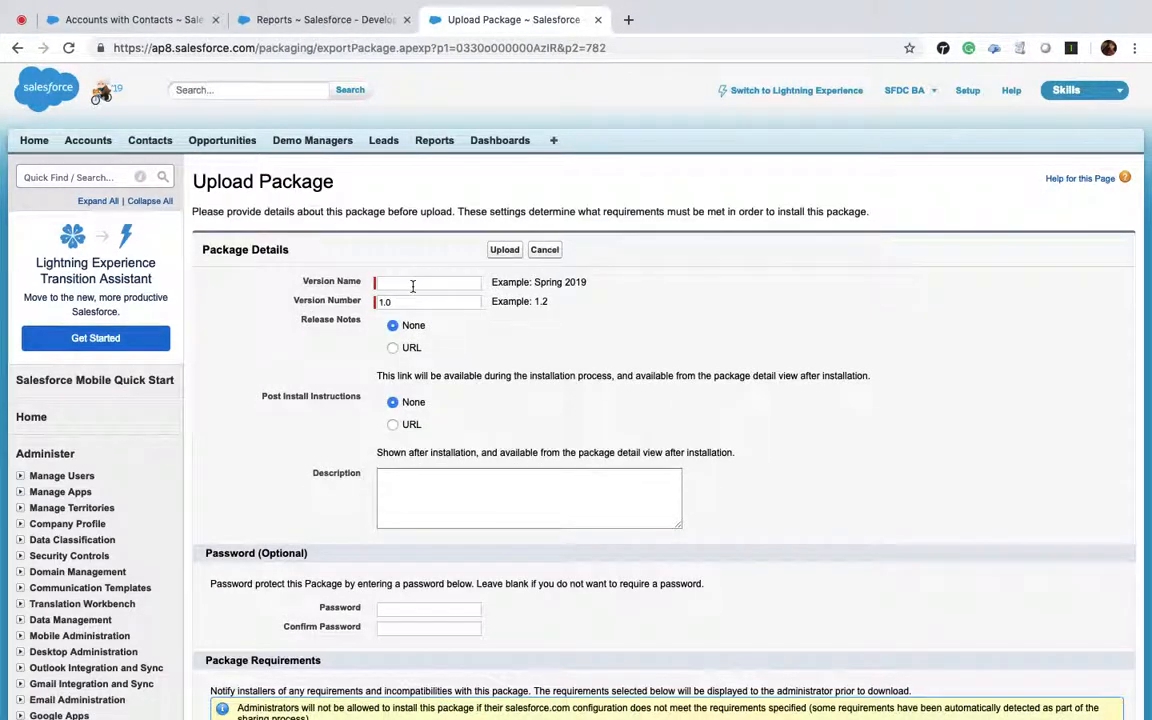
click(412, 286)
text(Demo Manageme)
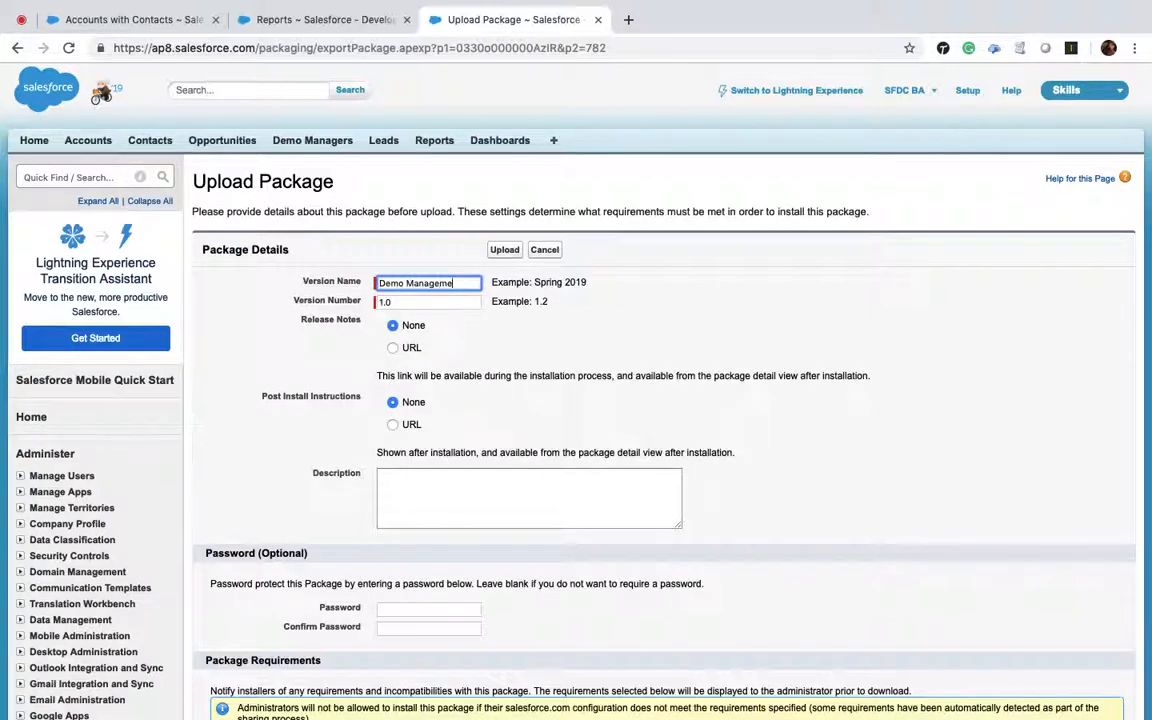
text(nt)
key(Tab)
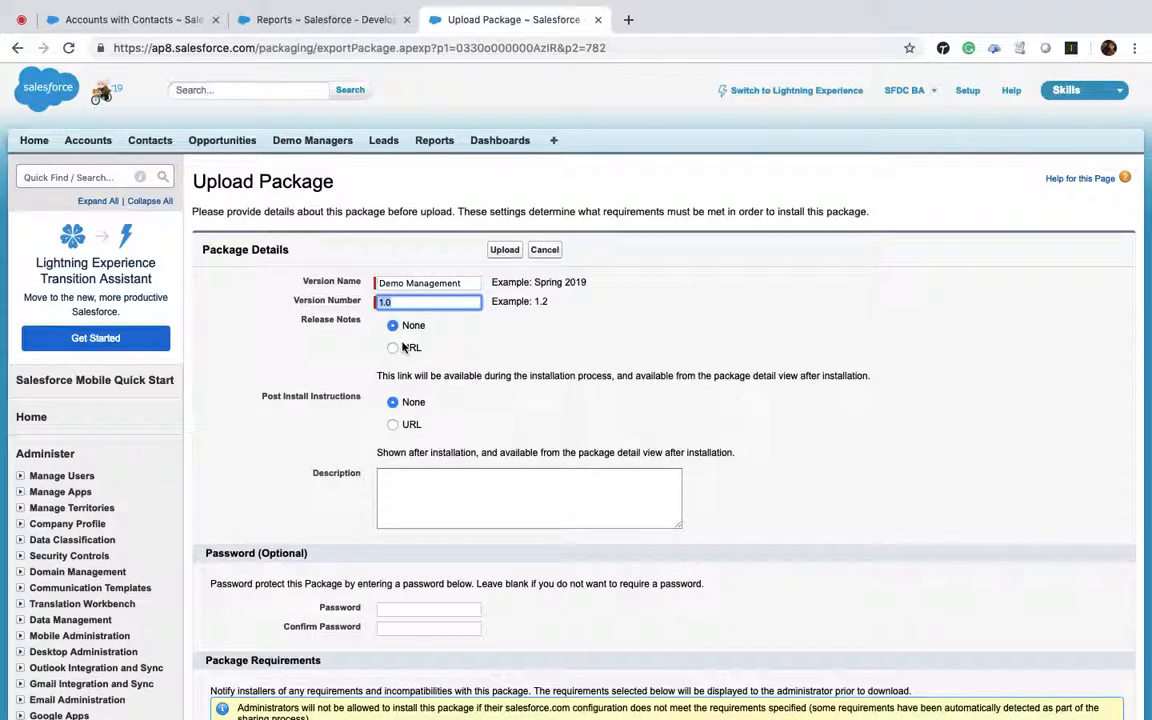
Step: Review the optional password and package requirements, leave them unset, and upload the package as version 1.0
scroll(394, 497, down, 5)
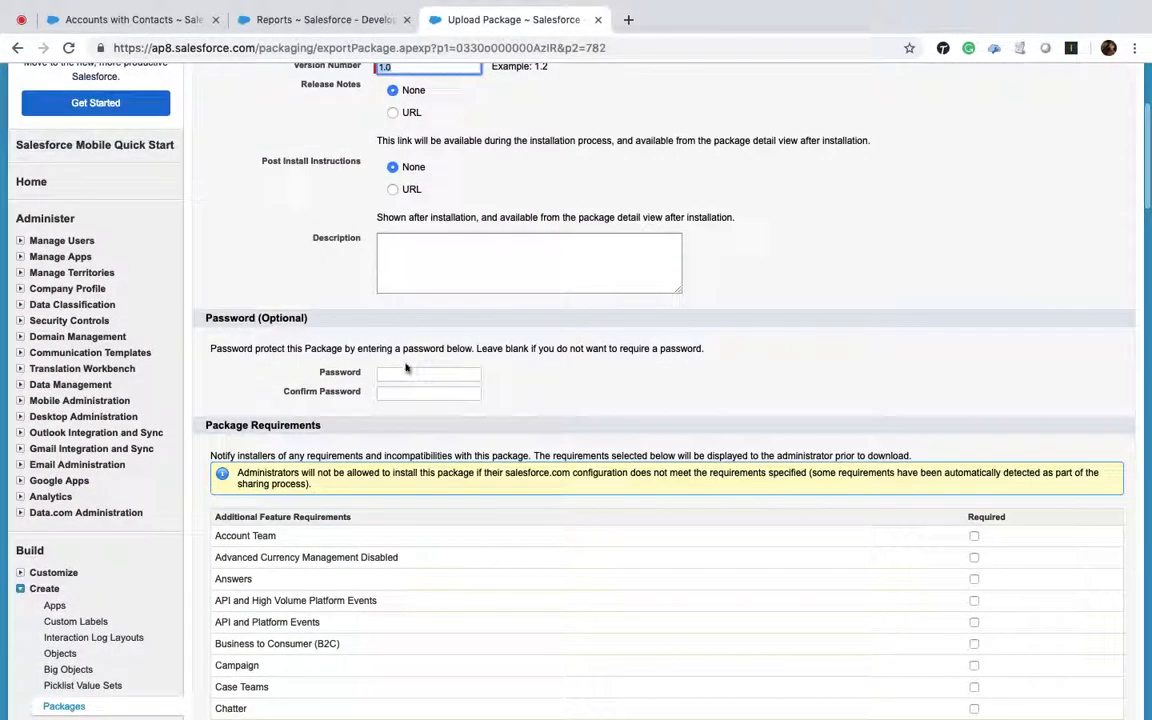
scroll(412, 377, down, 2)
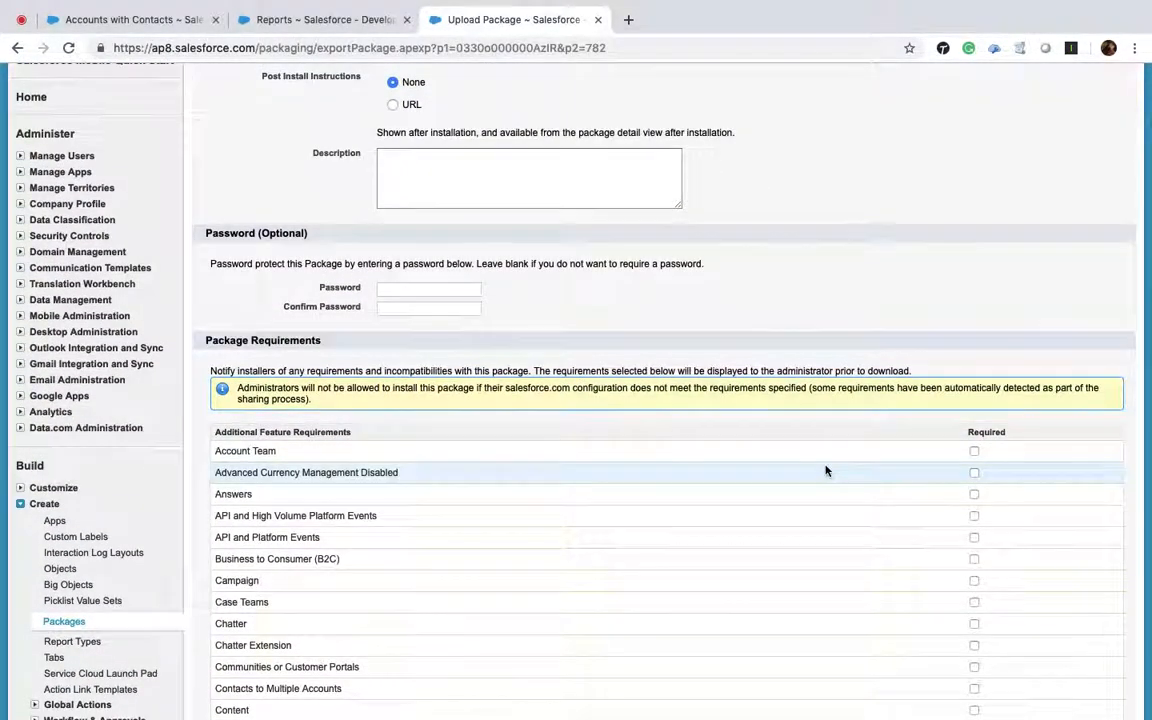
scroll(826, 470, down, 2)
scroll(826, 470, down, 2)
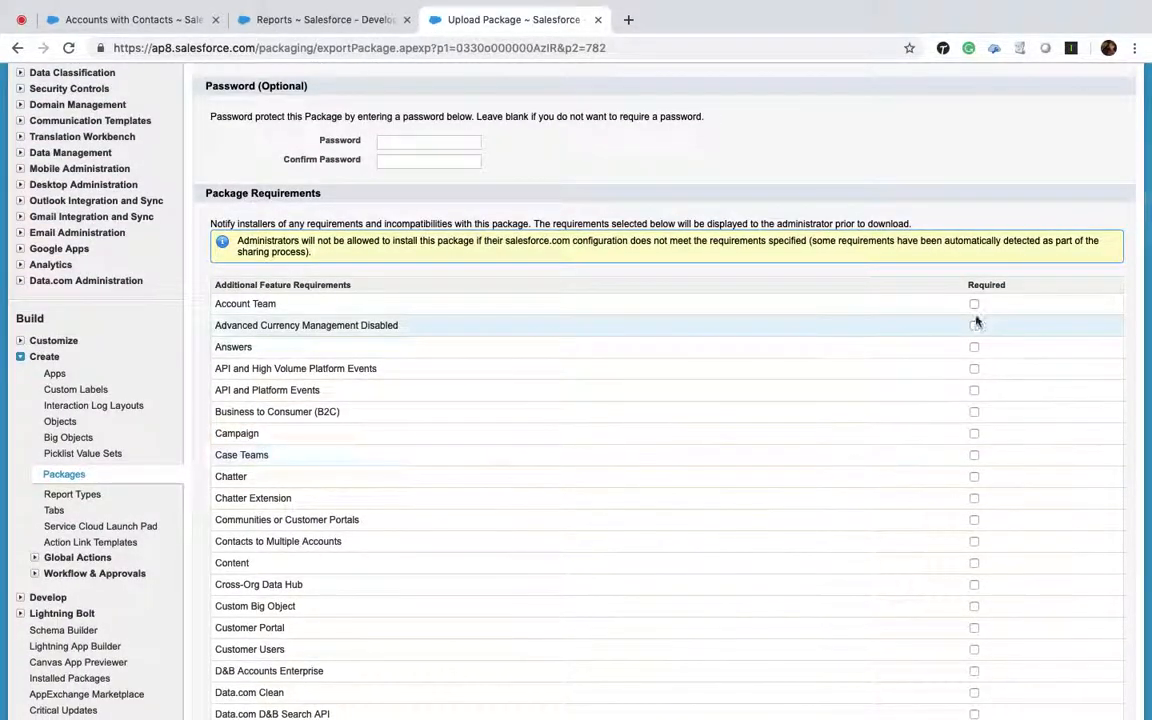
scroll(815, 365, down, 20)
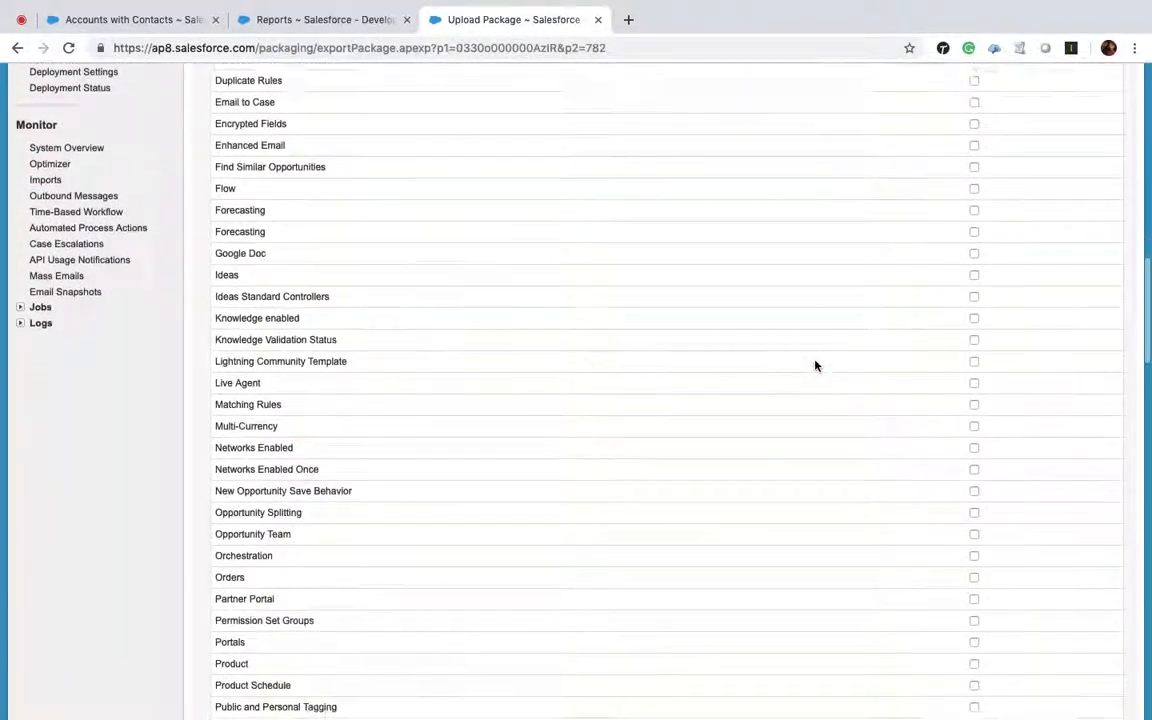
scroll(815, 365, up, 20)
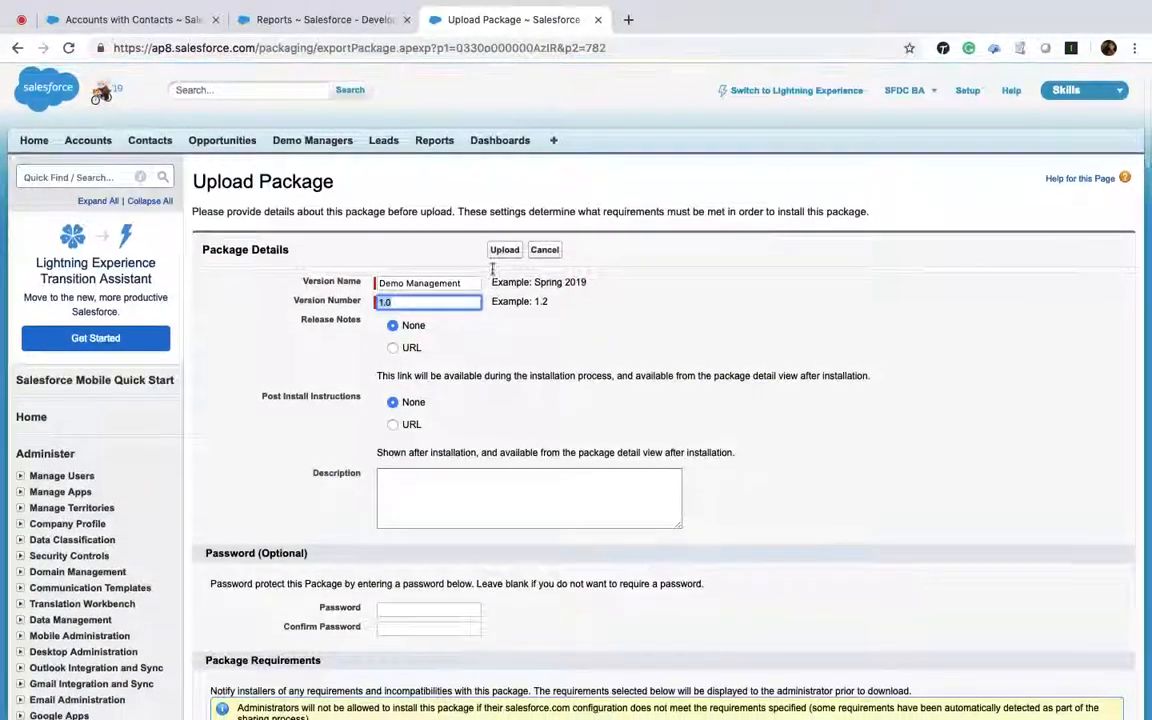
click(503, 251)
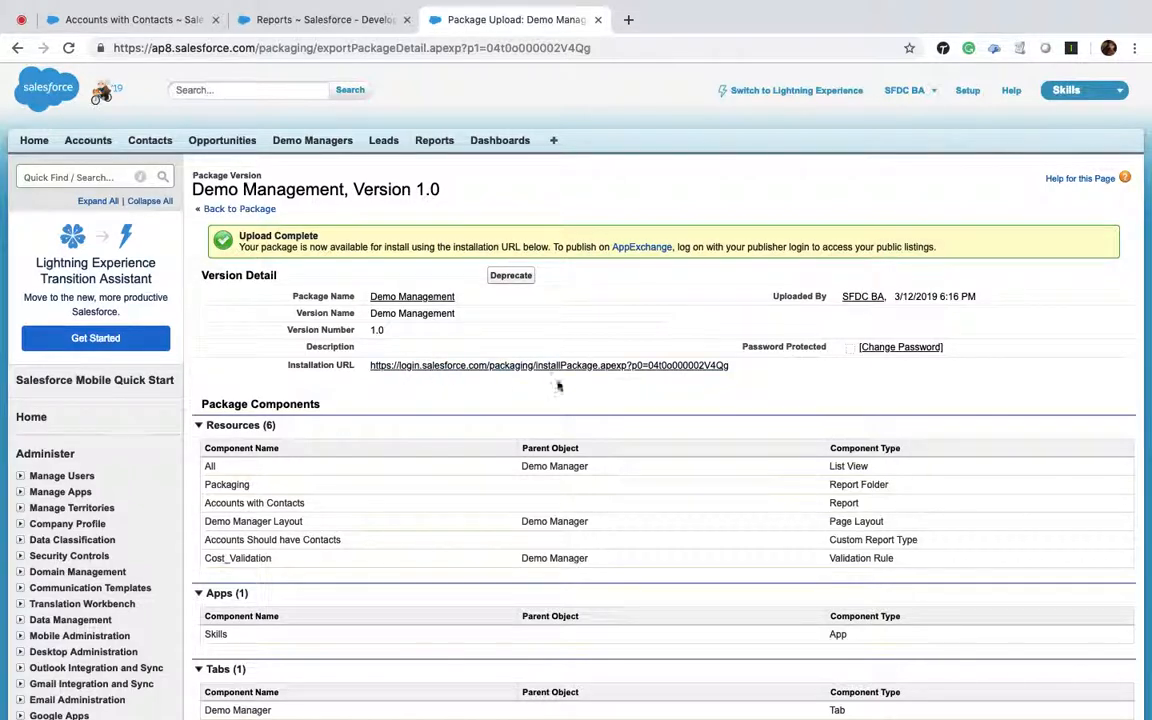
Step: Copy the installation URL from /packaging/installPackage.apexp onward, switch to Google Meet and stop presenting
drag(738, 367, 486, 366)
key(super+c)
click(22, 20)
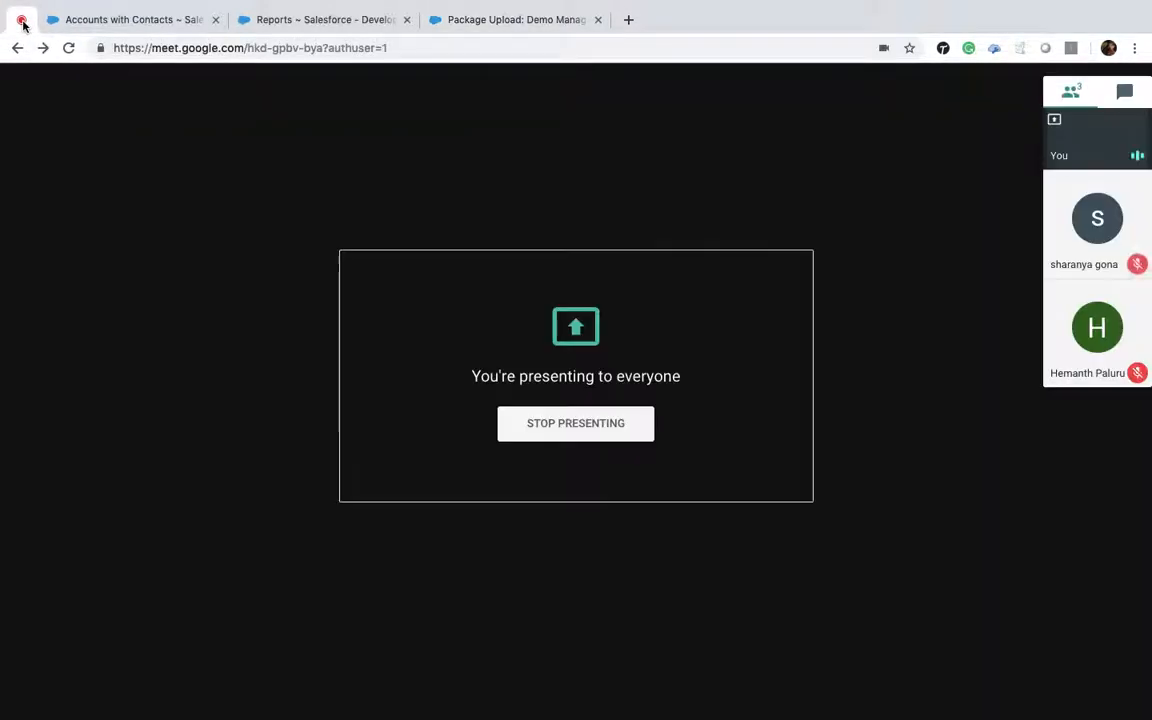
click(626, 430)
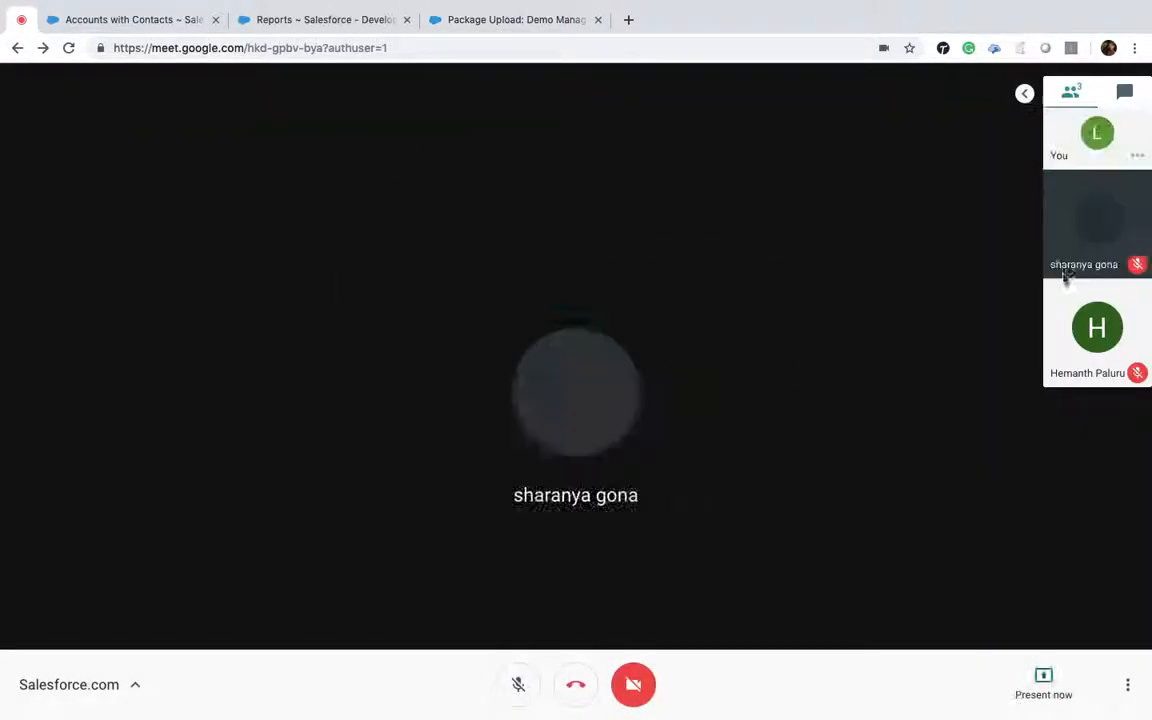
Step: Send the copied installation link text to everyone in the meeting chat, and return to the participant list
click(1124, 91)
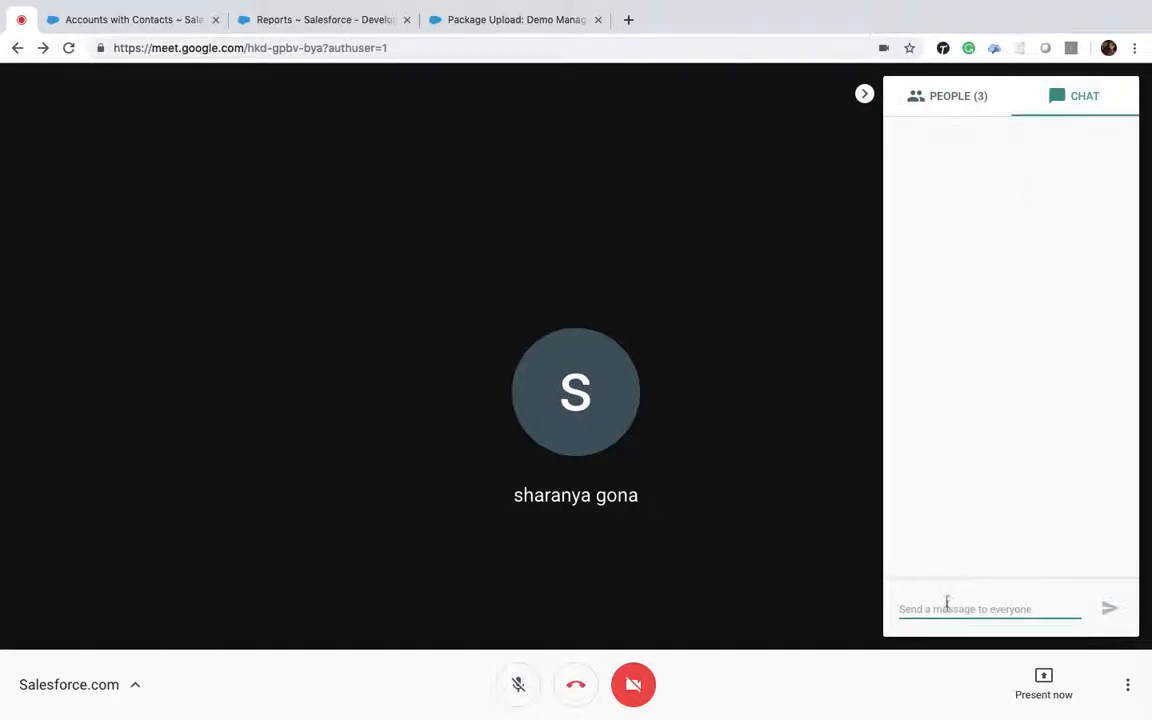
key(super+v)
key(Return)
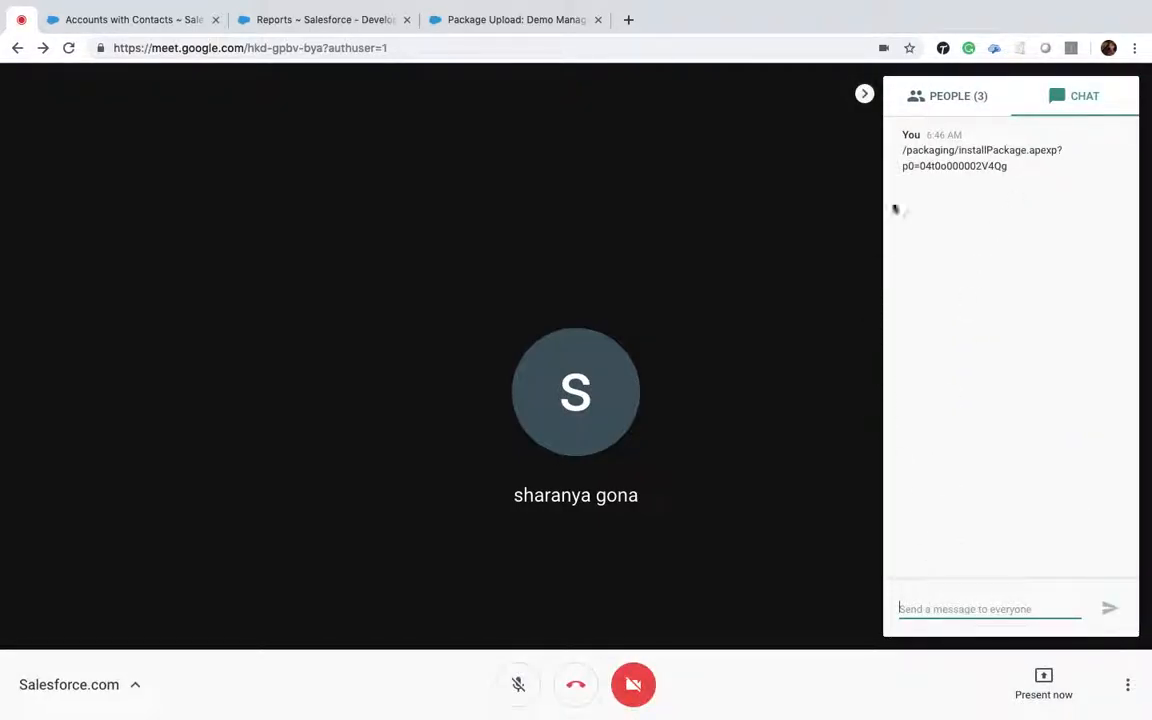
click(939, 111)
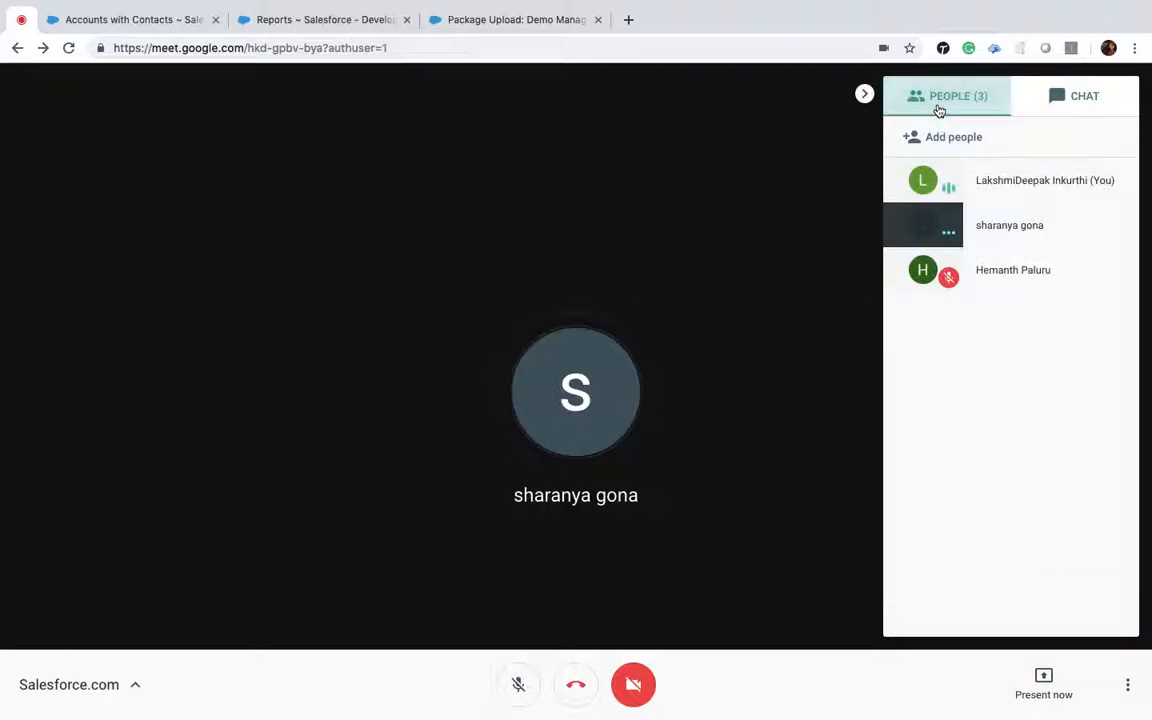
Step: Compare the link sent in the meeting chat with the installation URL on the package version page, and collapse the chat
click(1084, 116)
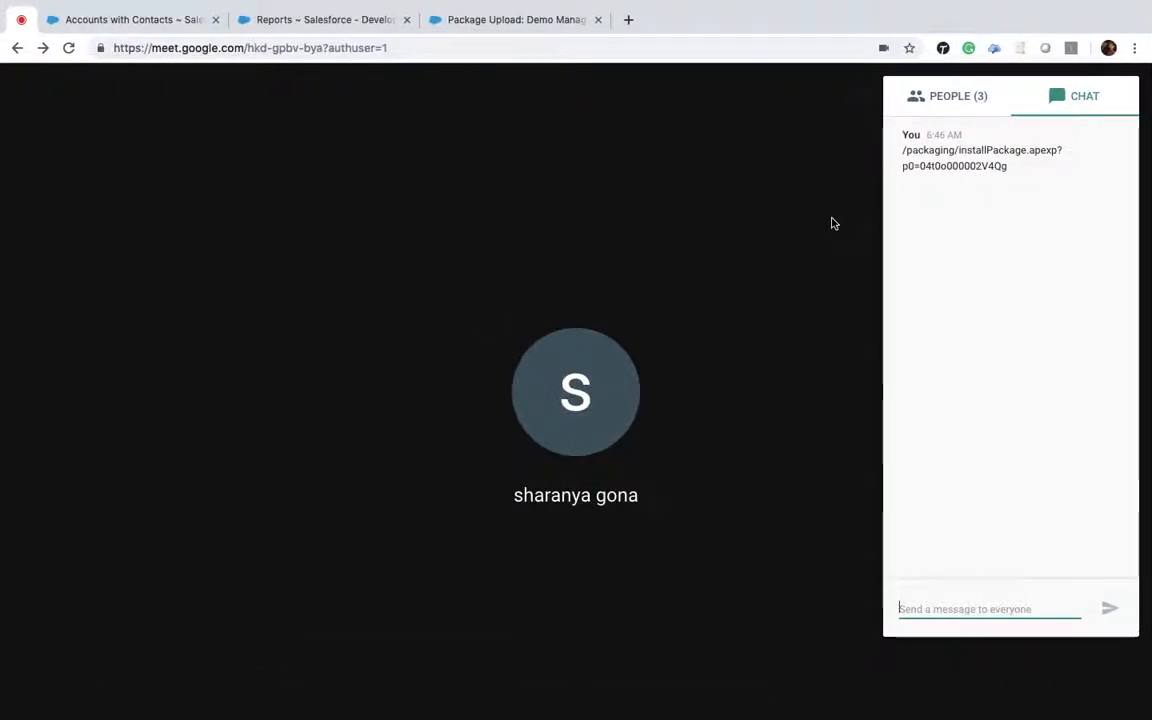
click(477, 22)
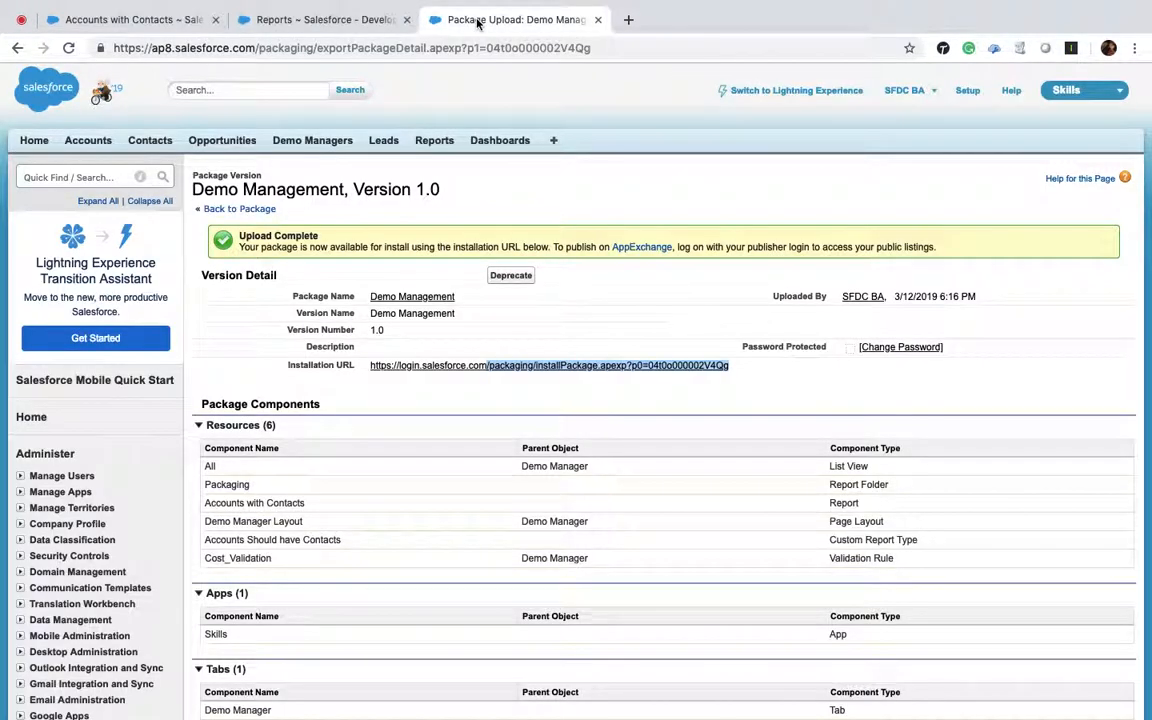
click(22, 21)
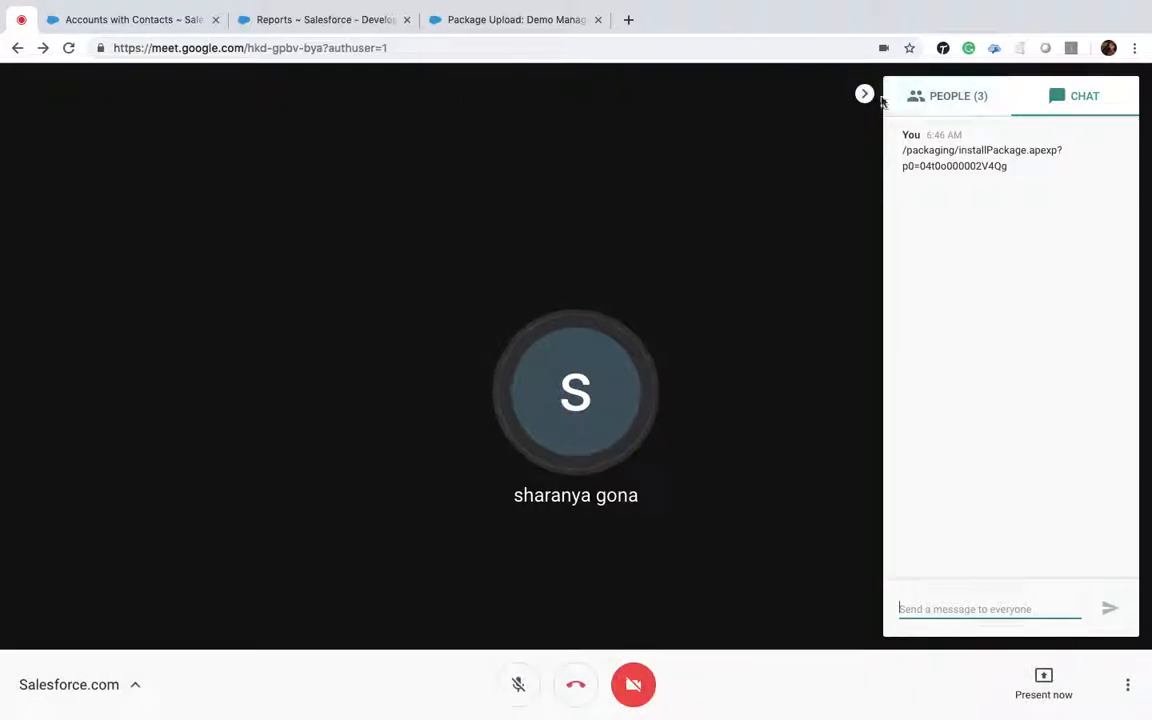
click(864, 94)
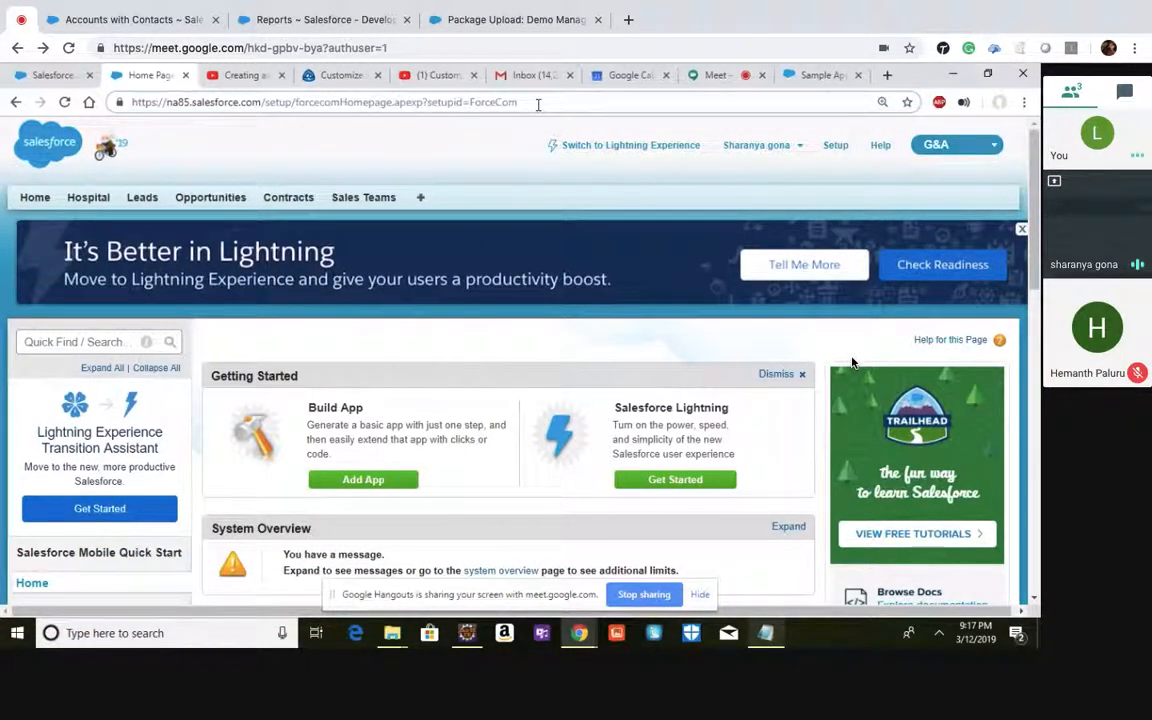
Step: Try to open the package installer in the participant's org by putting the shared path after na85.salesforce.com without a doubled slash, and dismiss it
key(BackSpace)
key(BackSpace)
key(BackSpace)
key(BackSpace)
key(BackSpace)
key(BackSpace)
key(BackSpace)
key(BackSpace)
key(BackSpace)
key(BackSpace)
key(BackSpace)
key(BackSpace)
key(BackSpace)
key(BackSpace)
key(BackSpace)
key(BackSpace)
key(BackSpace)
key(BackSpace)
key(BackSpace)
key(BackSpace)
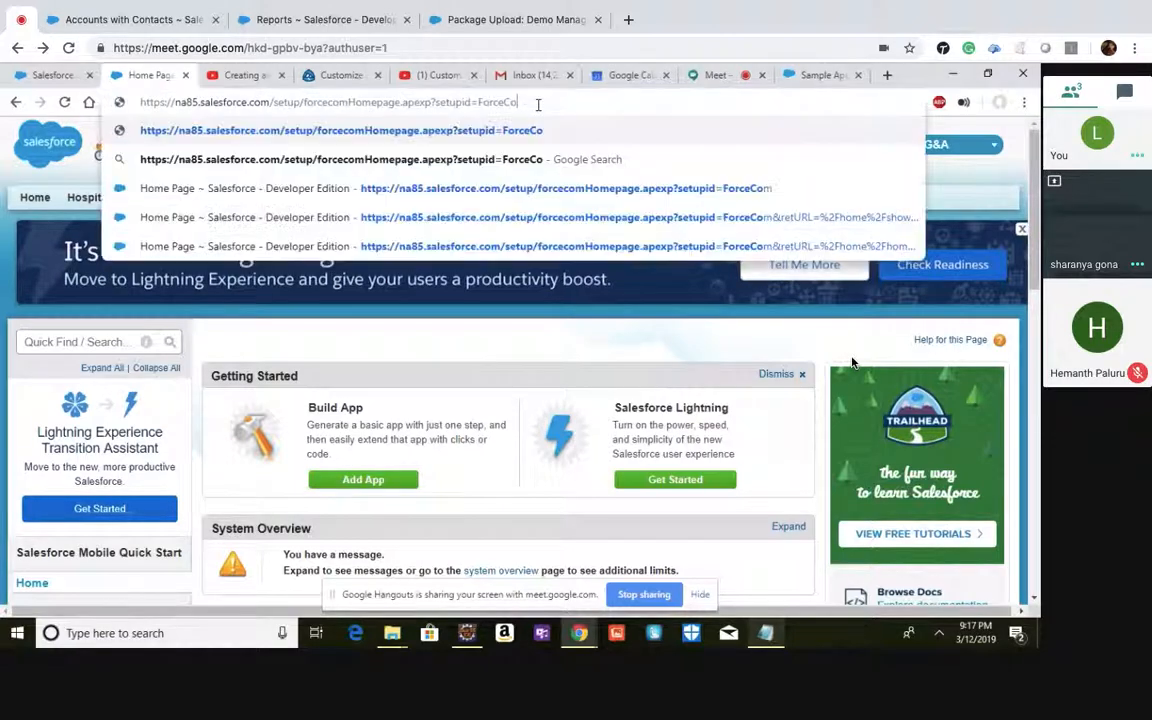
key(BackSpace)
key(BackSpace)
key(BackSpace)
key(BackSpace)
key(BackSpace)
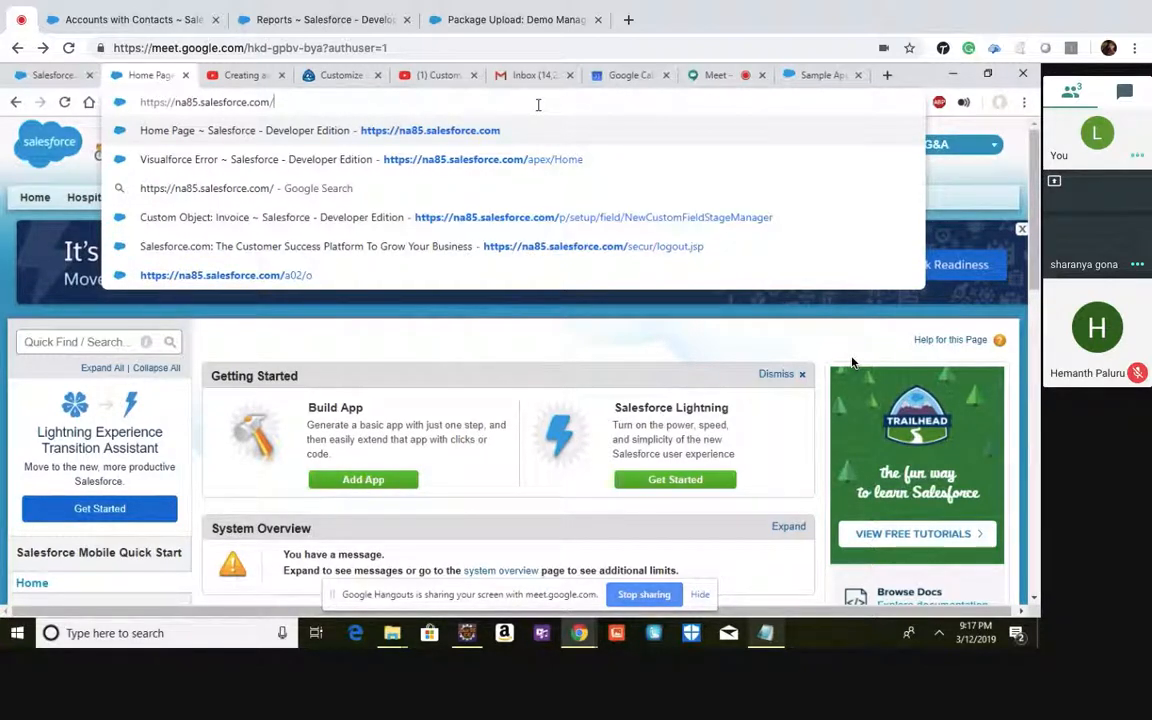
key(ctrl+v)
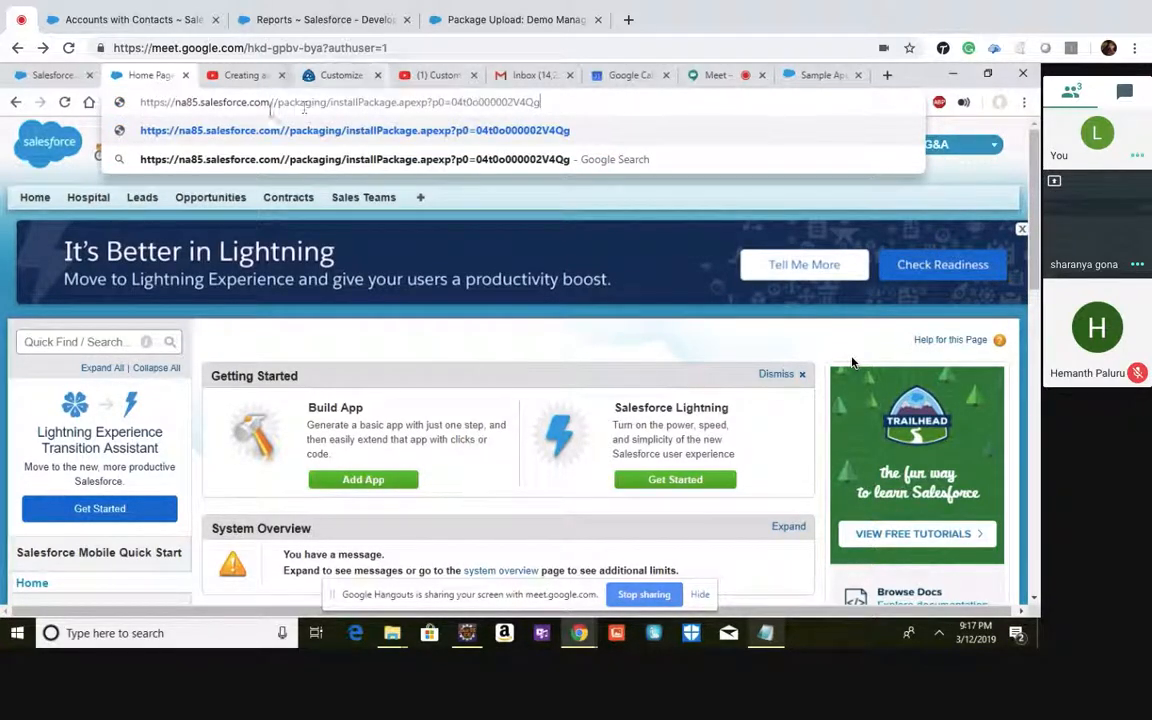
key(BackSpace)
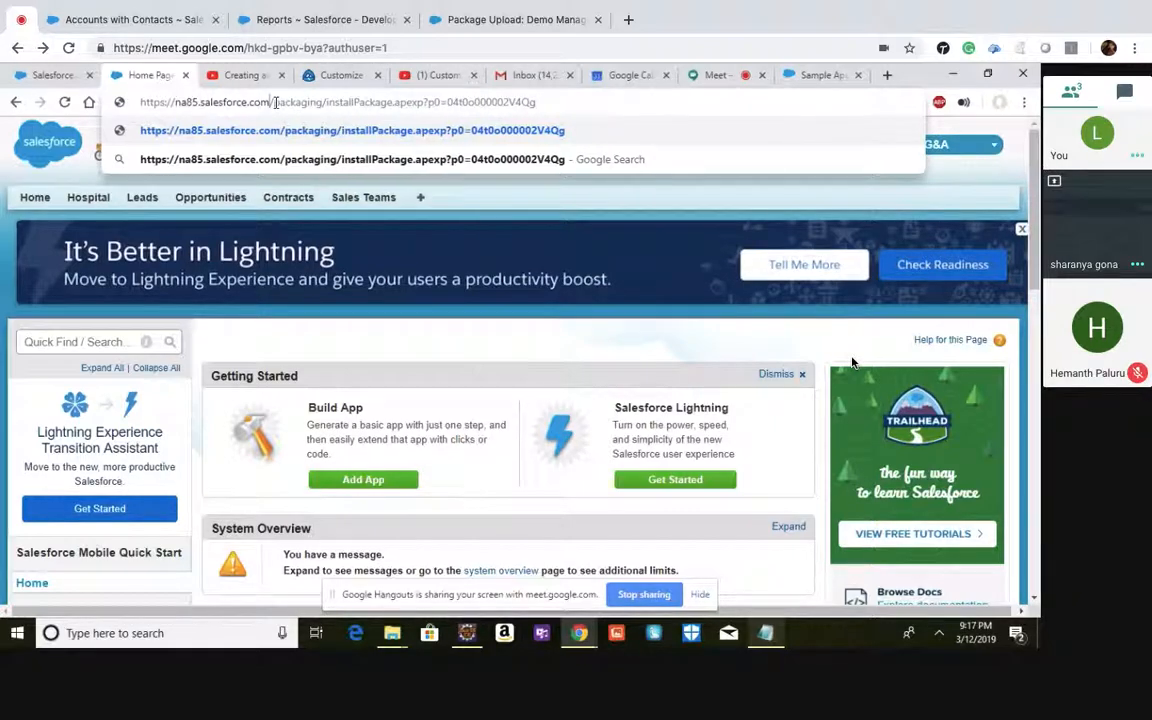
key(Return)
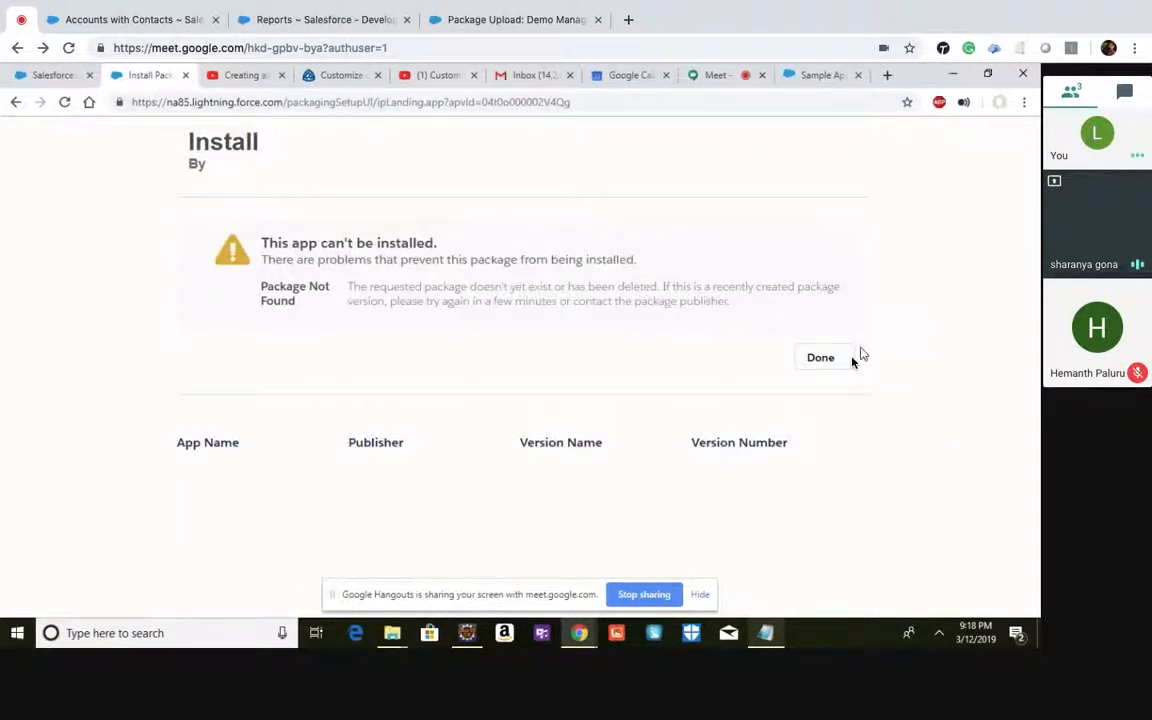
click(835, 365)
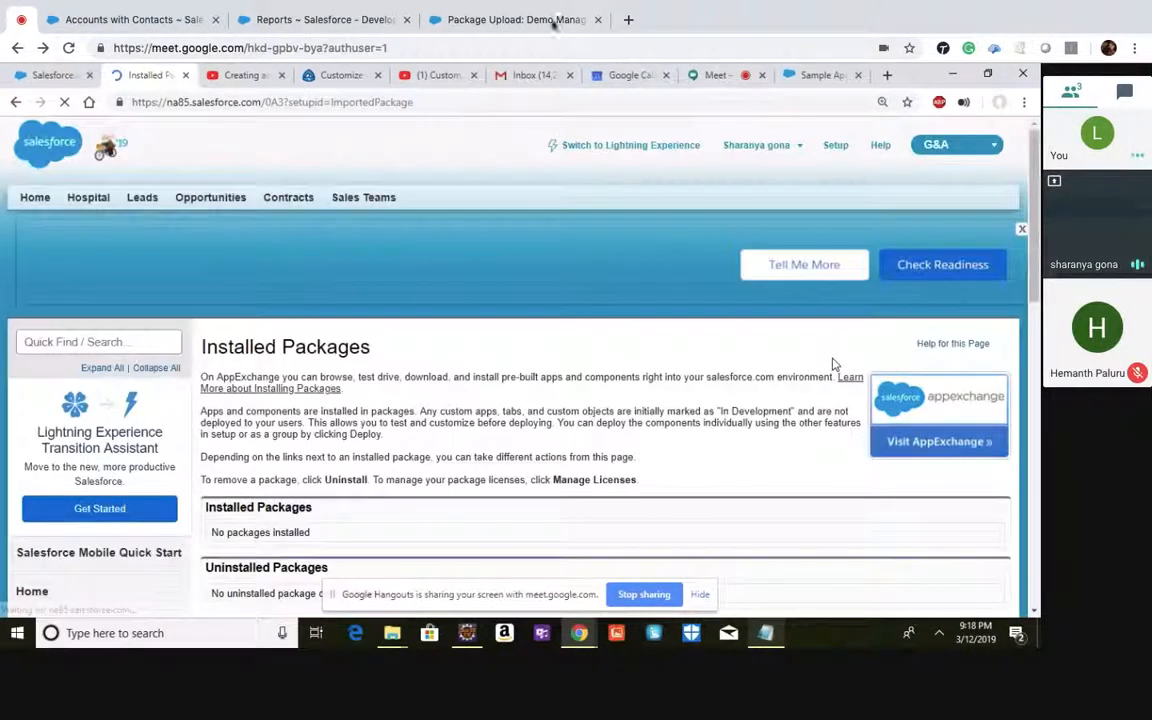
Step: Reload the Demo Management version page and copy the installation URL from packaging/installPackage.apexp onward
click(488, 14)
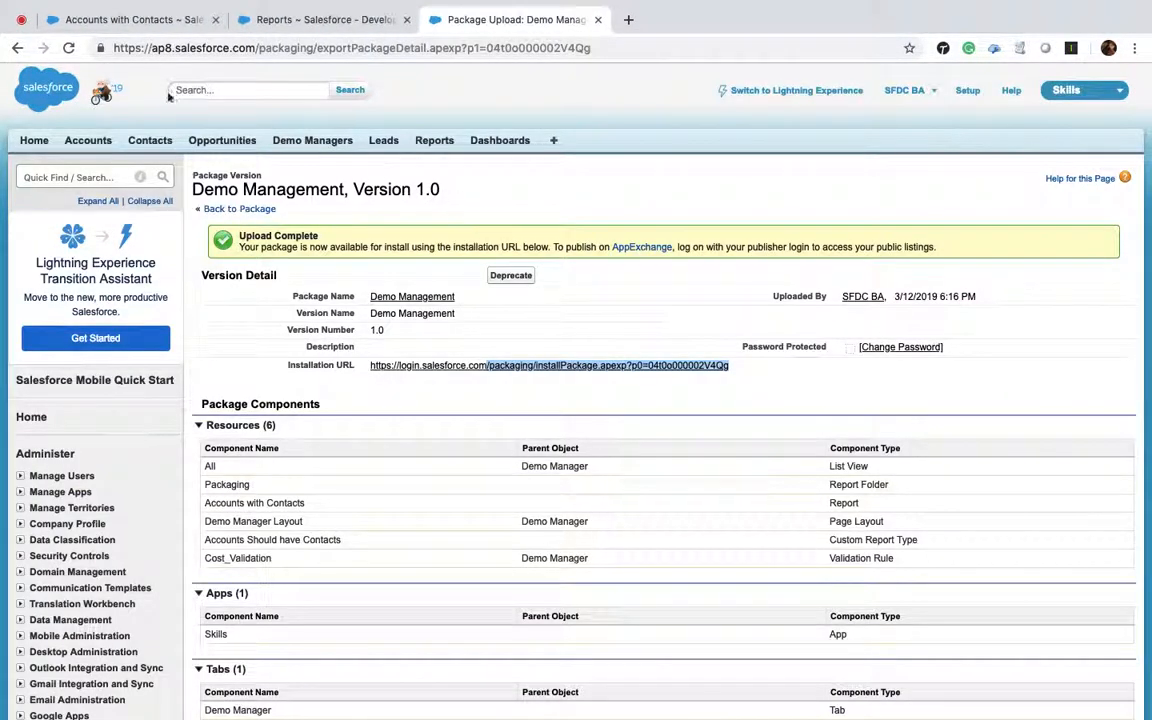
click(69, 48)
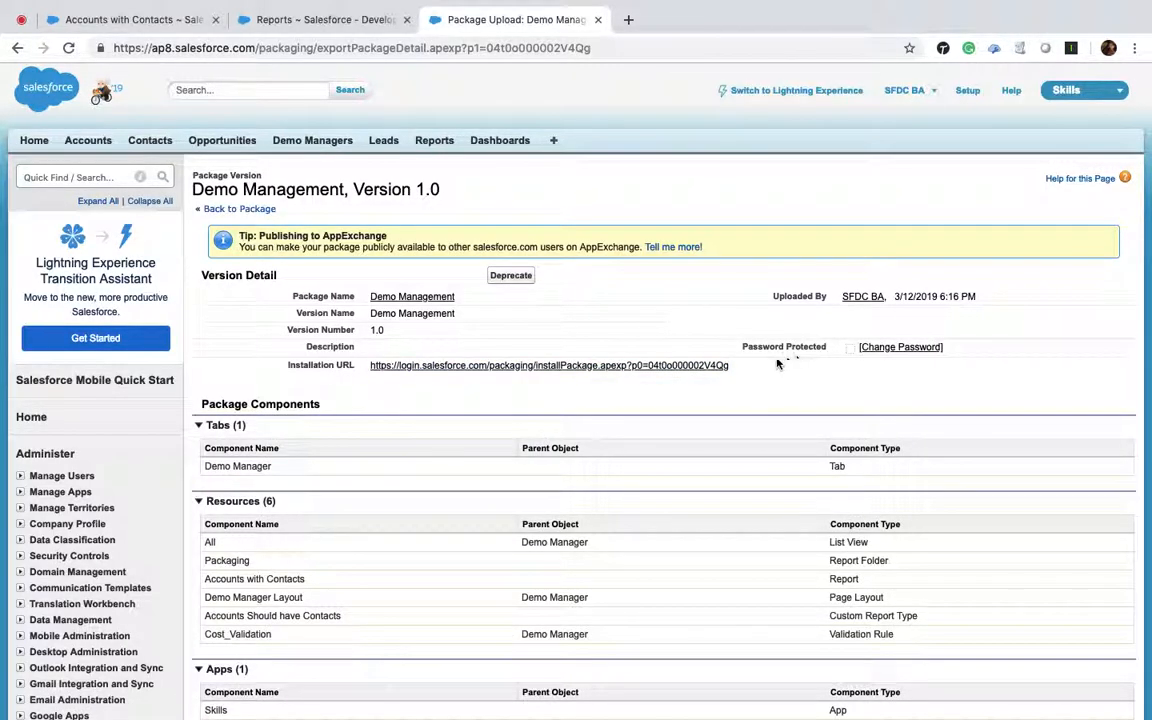
drag(747, 369, 487, 365)
key(super+c)
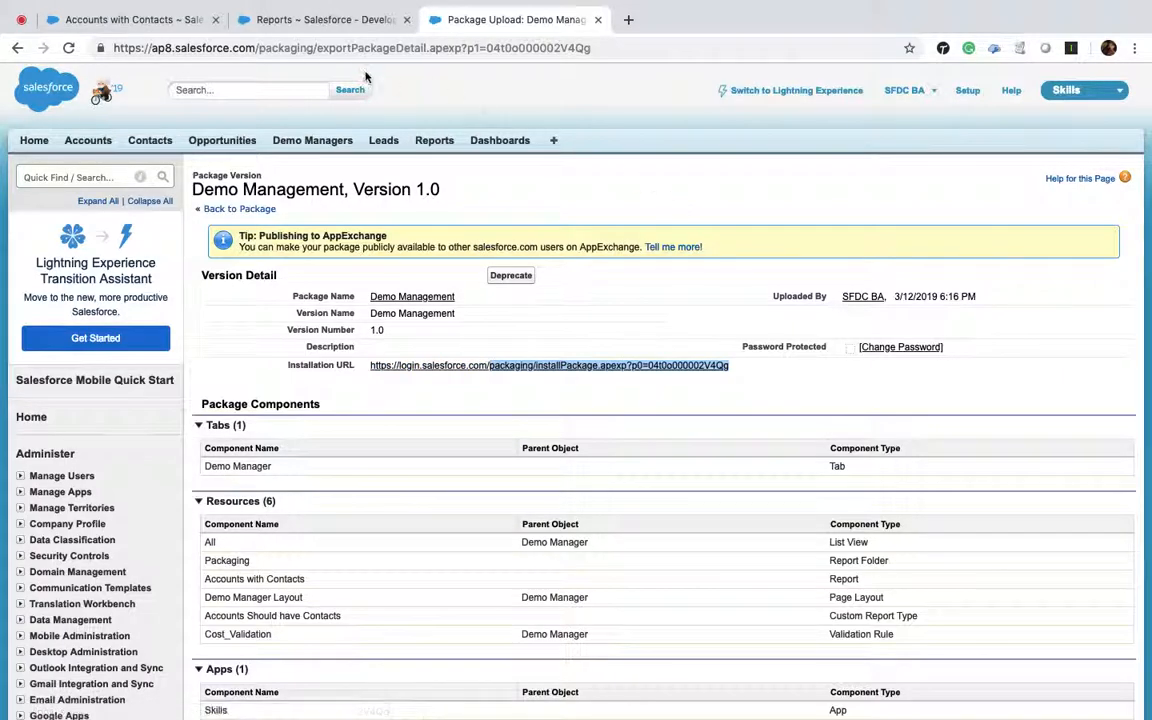
Step: Open the package installer in the publisher's own org, replacing the Reports page address with the copied installation path
click(252, 19)
drag(259, 47, 792, 57)
key(super+v)
key(Return)
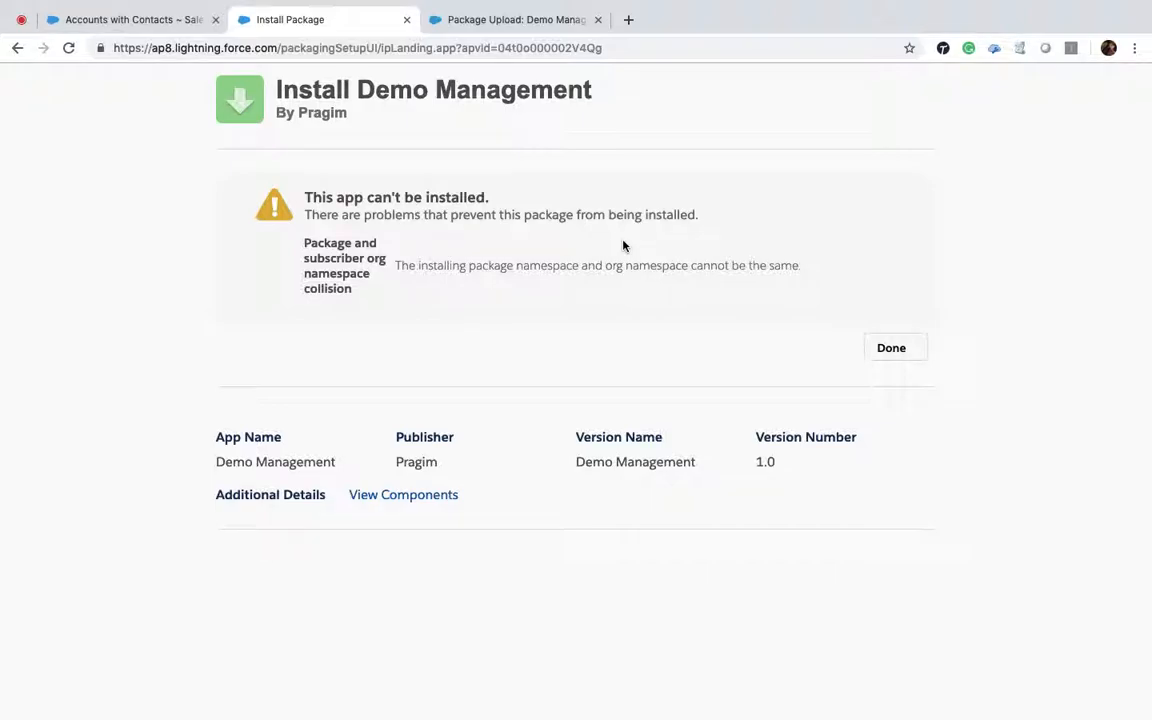
Step: Switch to Google Meet and check the installer page on the participant's shared screen
key(ctrl+Left)
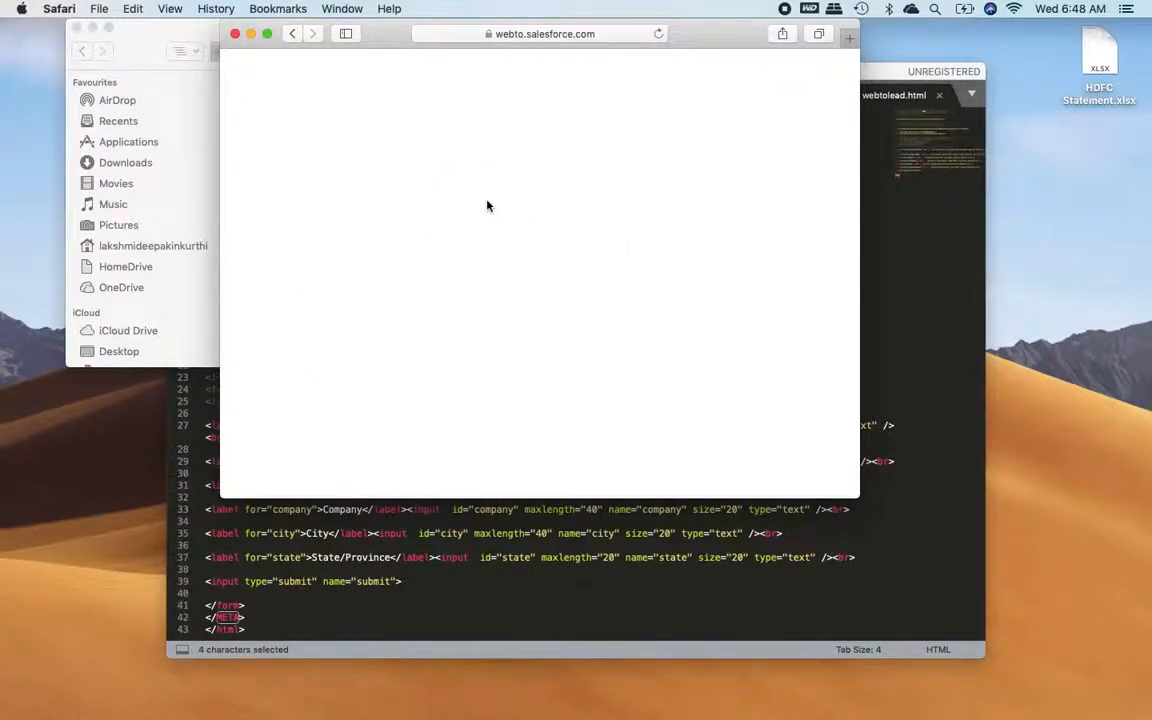
key(ctrl+Right)
click(21, 20)
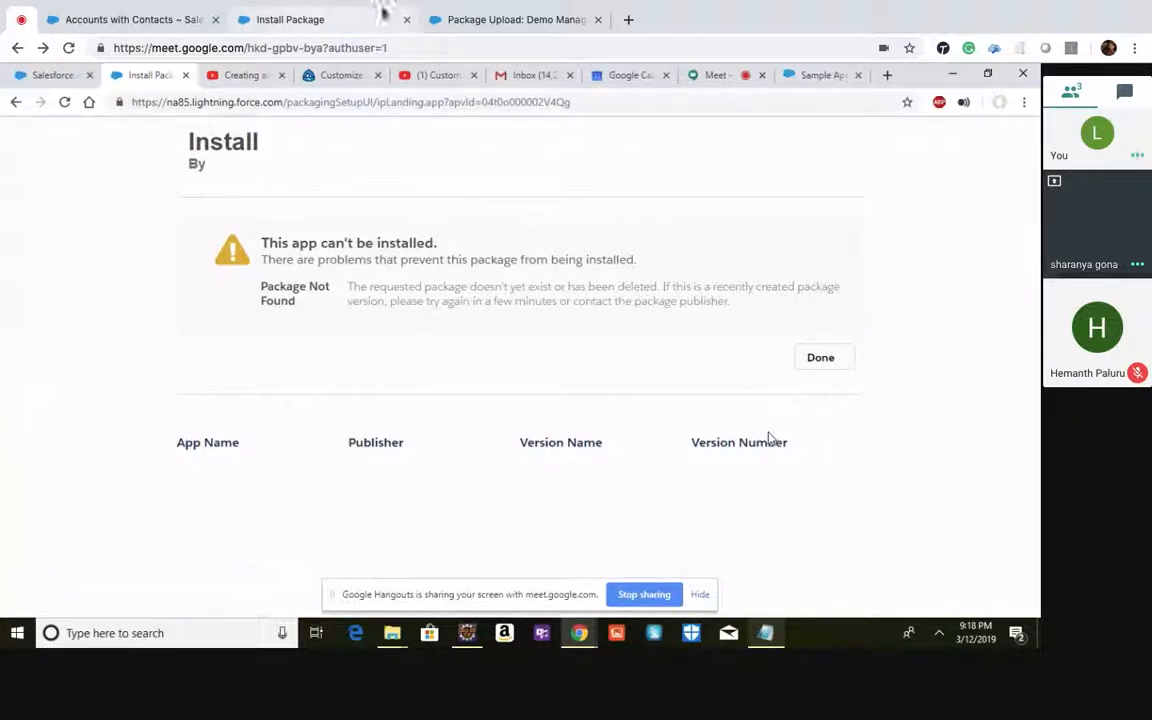
Step: Recopy the installation path from the package version page, and check the installer, report and meeting pages
click(563, 26)
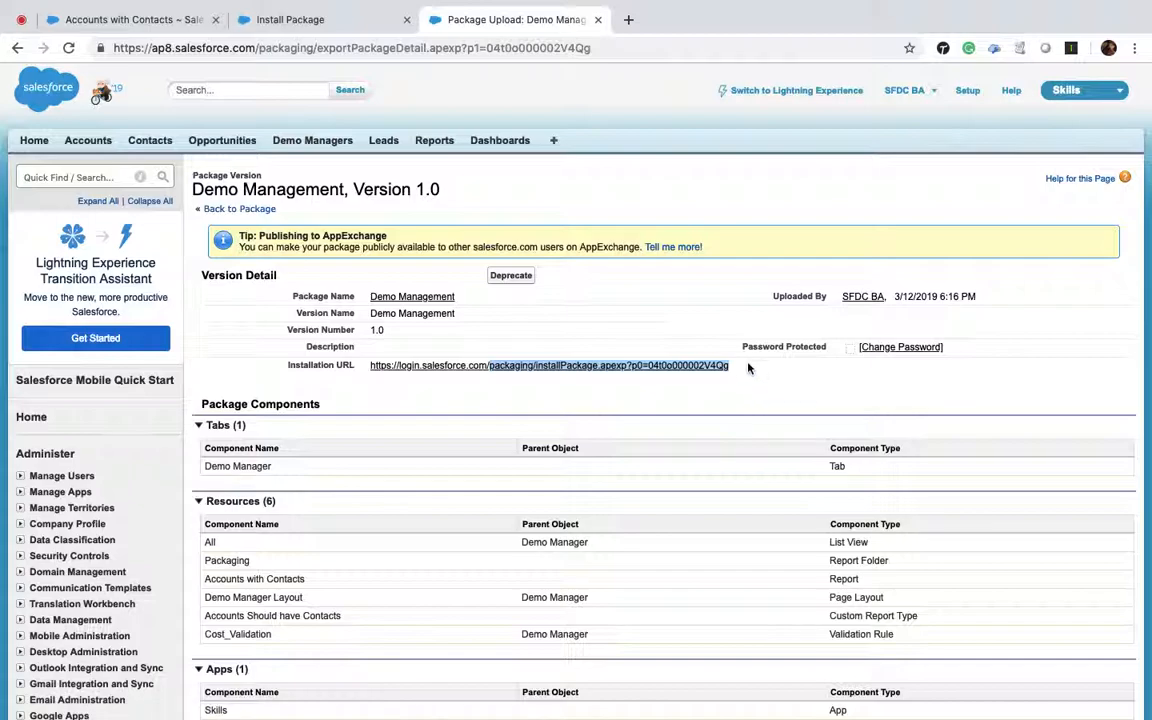
drag(742, 367, 487, 366)
key(ctrl+c)
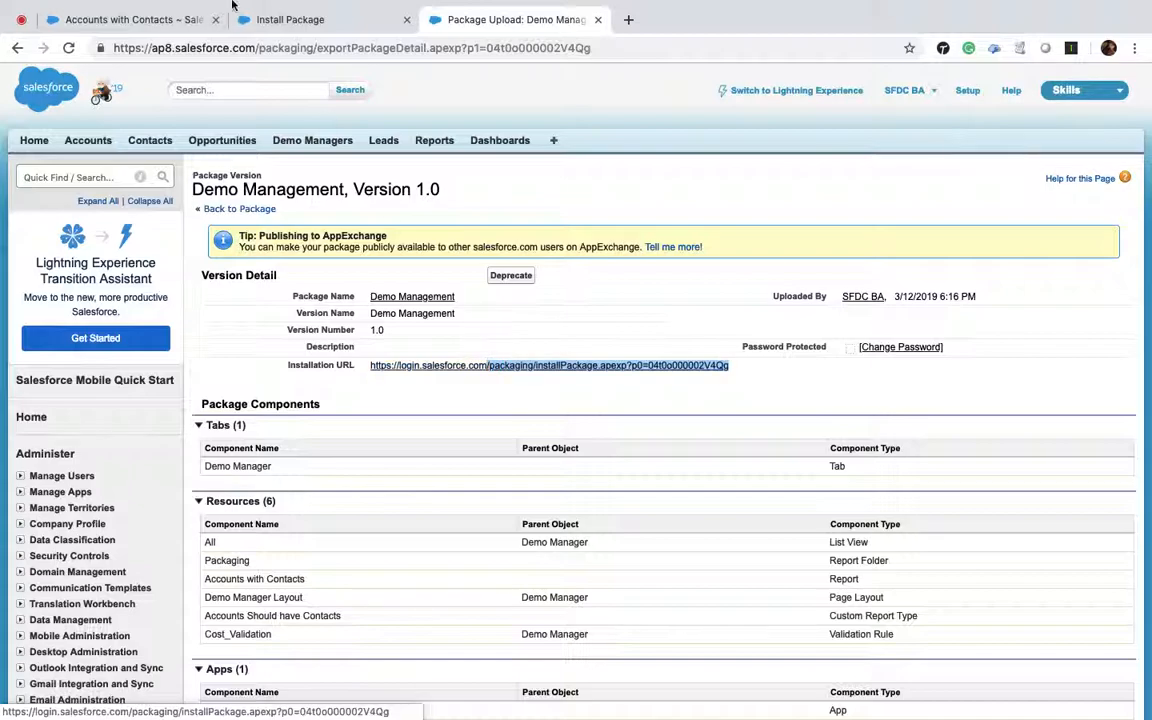
click(296, 24)
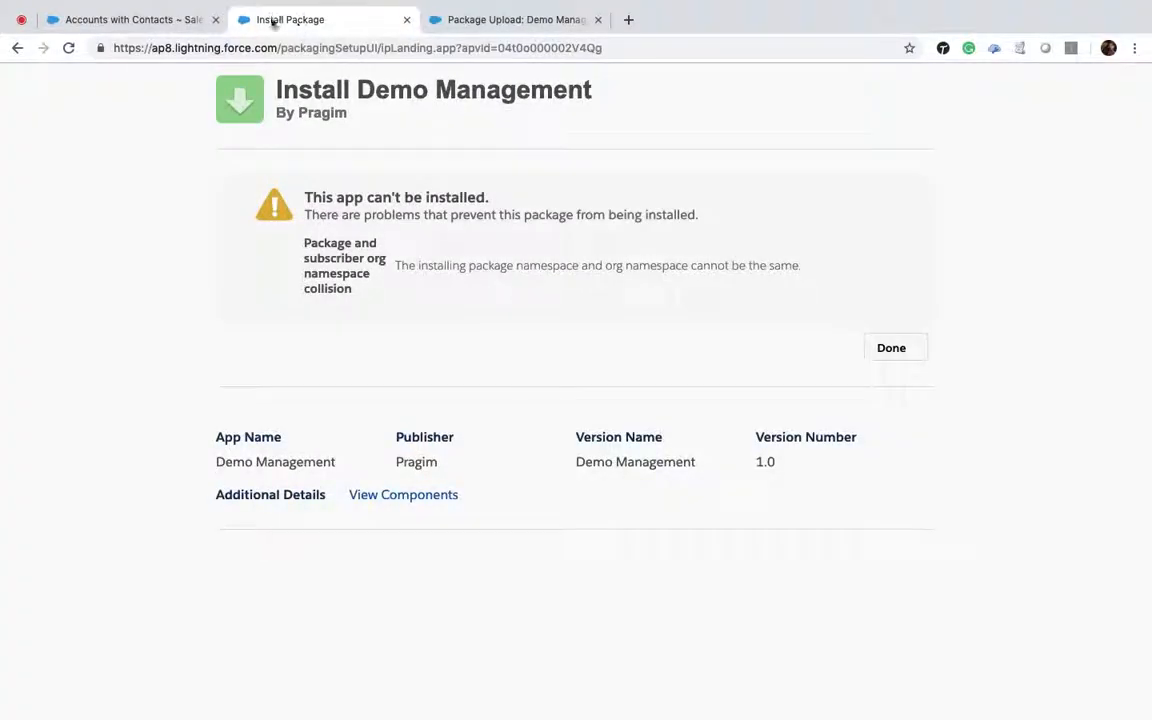
click(142, 14)
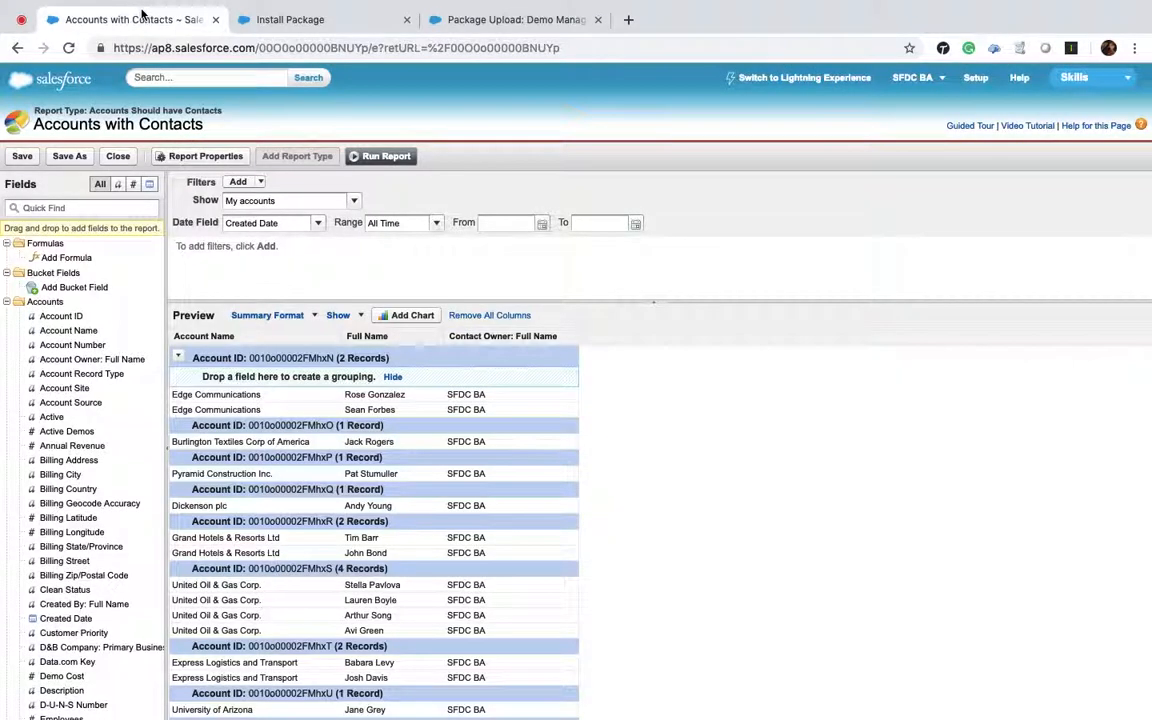
click(32, 21)
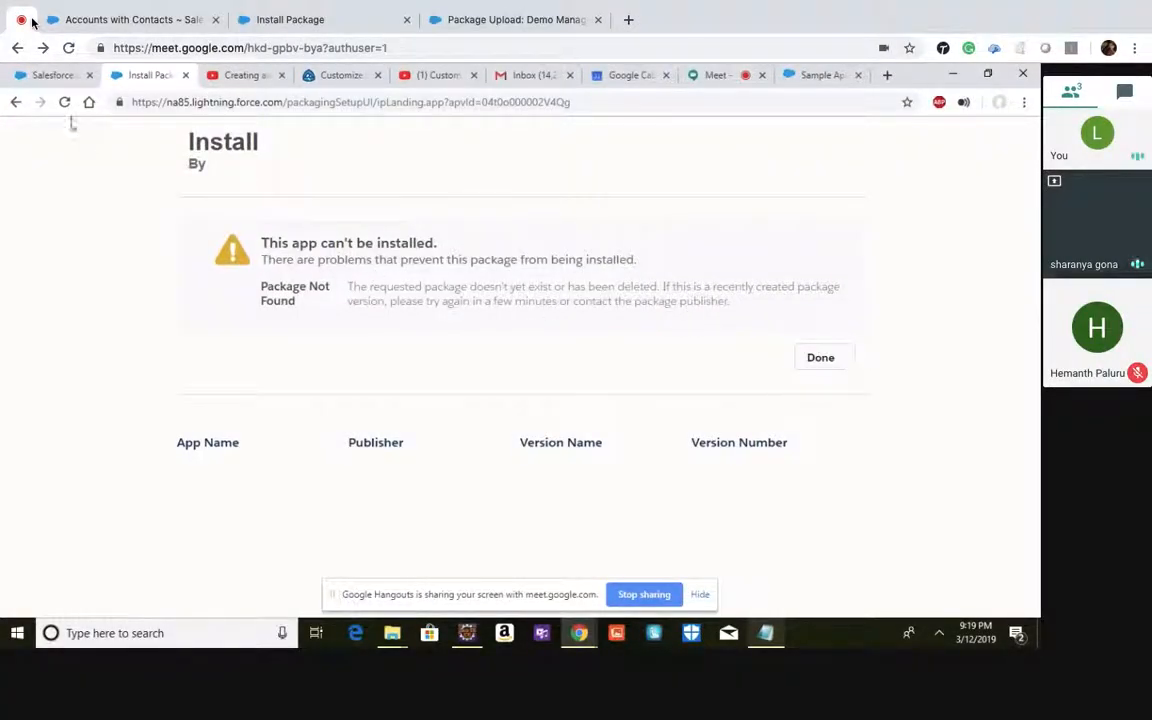
Step: Select the installation URL on the package version page from packaging/installPackage.apexp to its end, without the leading slash
click(500, 22)
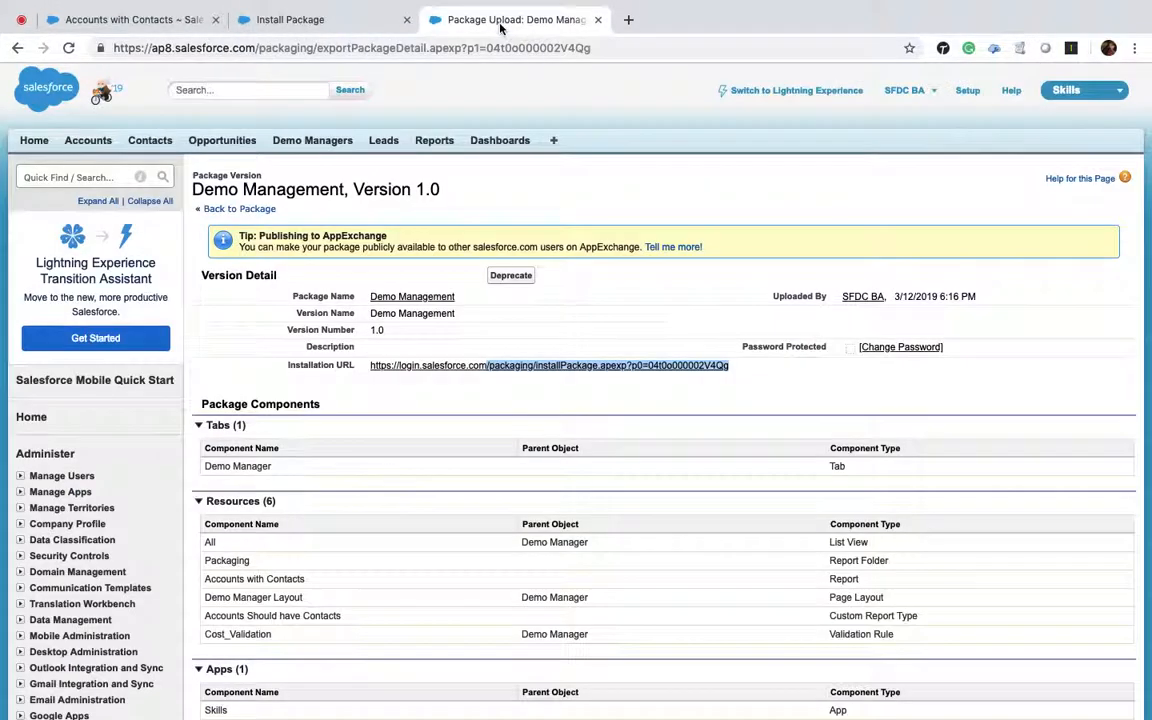
click(802, 397)
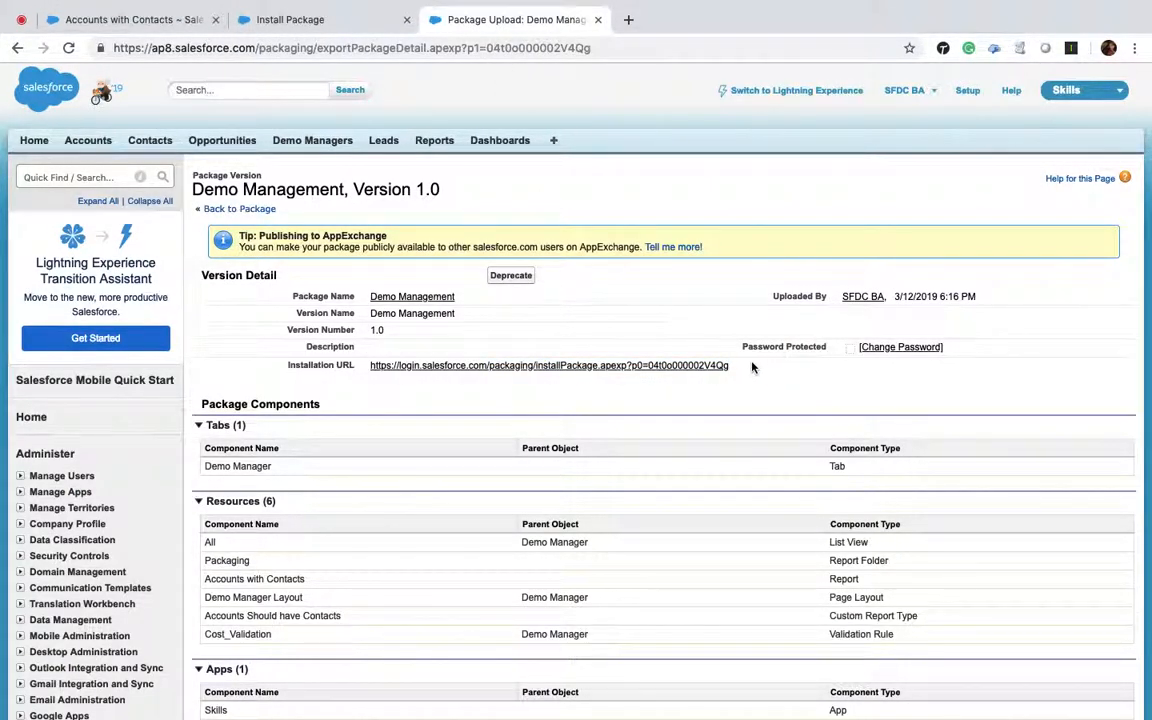
drag(738, 363, 640, 378)
click(651, 399)
drag(728, 366, 489, 370)
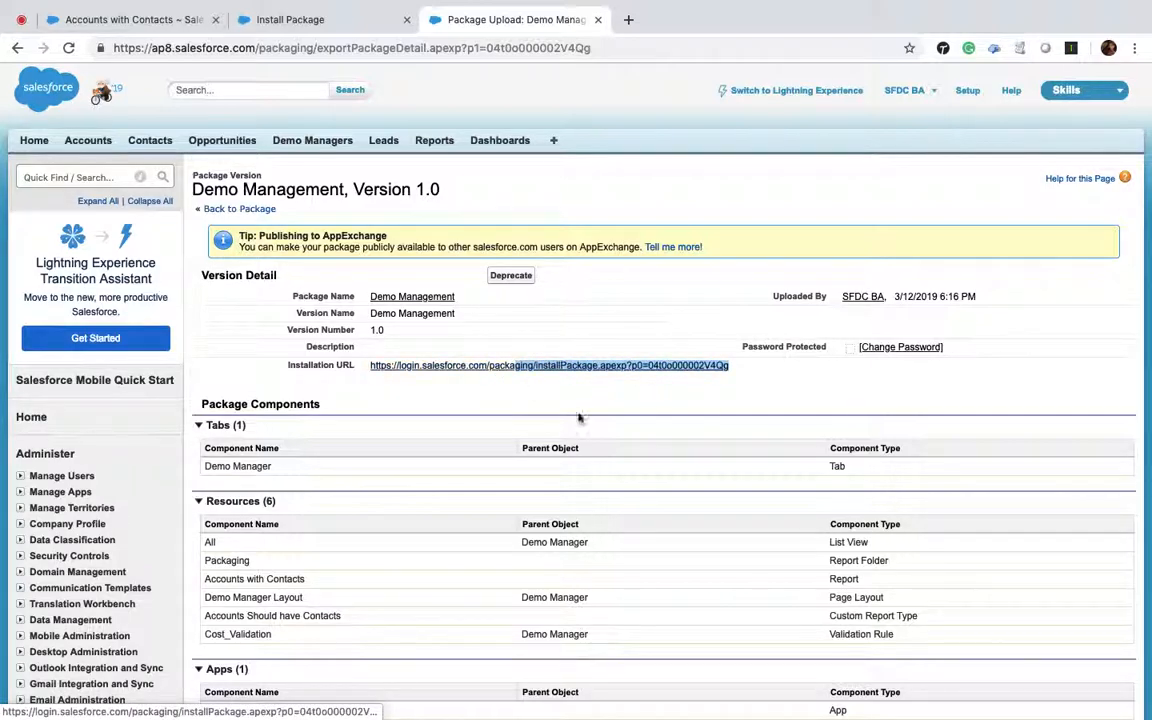
click(677, 447)
drag(729, 366, 488, 365)
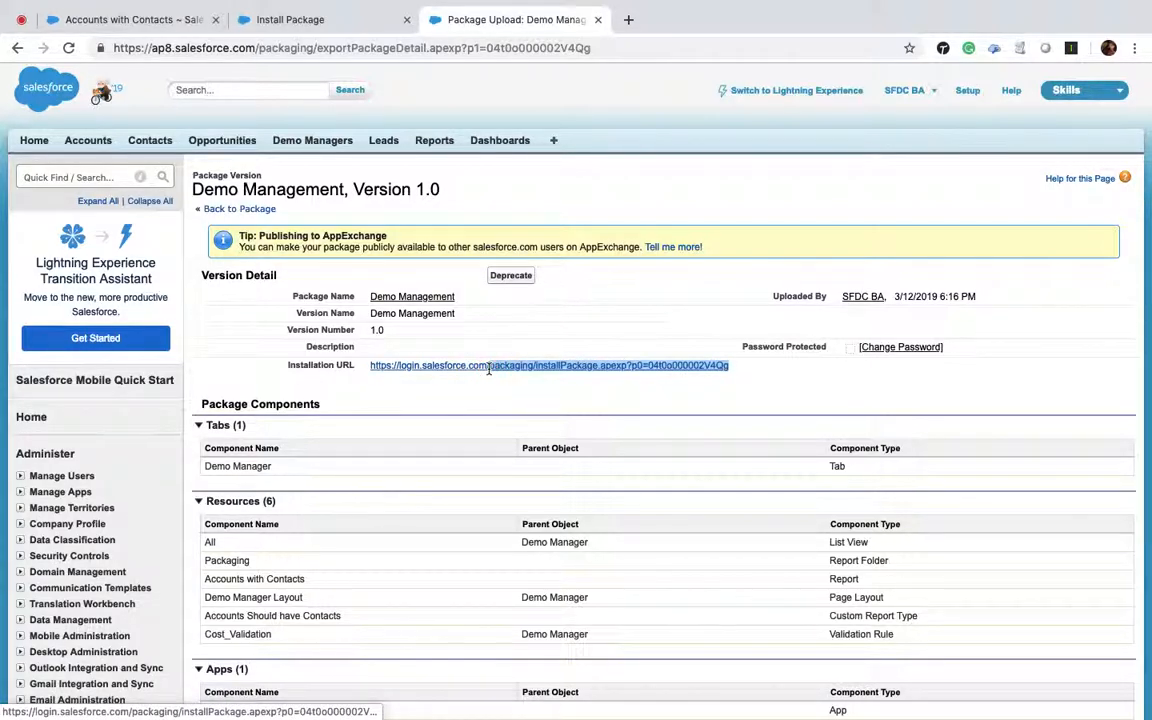
Step: Switch to Google Meet and send packaging/installPackage.apexp?p0=04t0o000002V4Qg to everyone in the meeting chat
click(21, 19)
click(1145, 97)
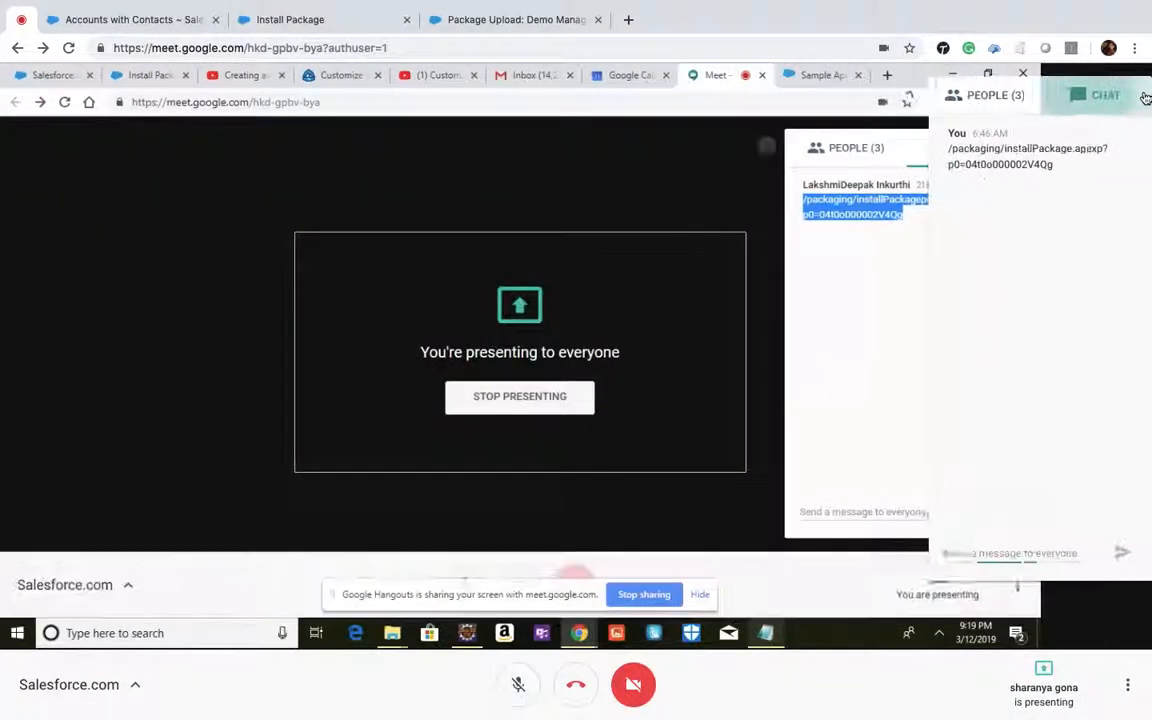
key(ctrl+v)
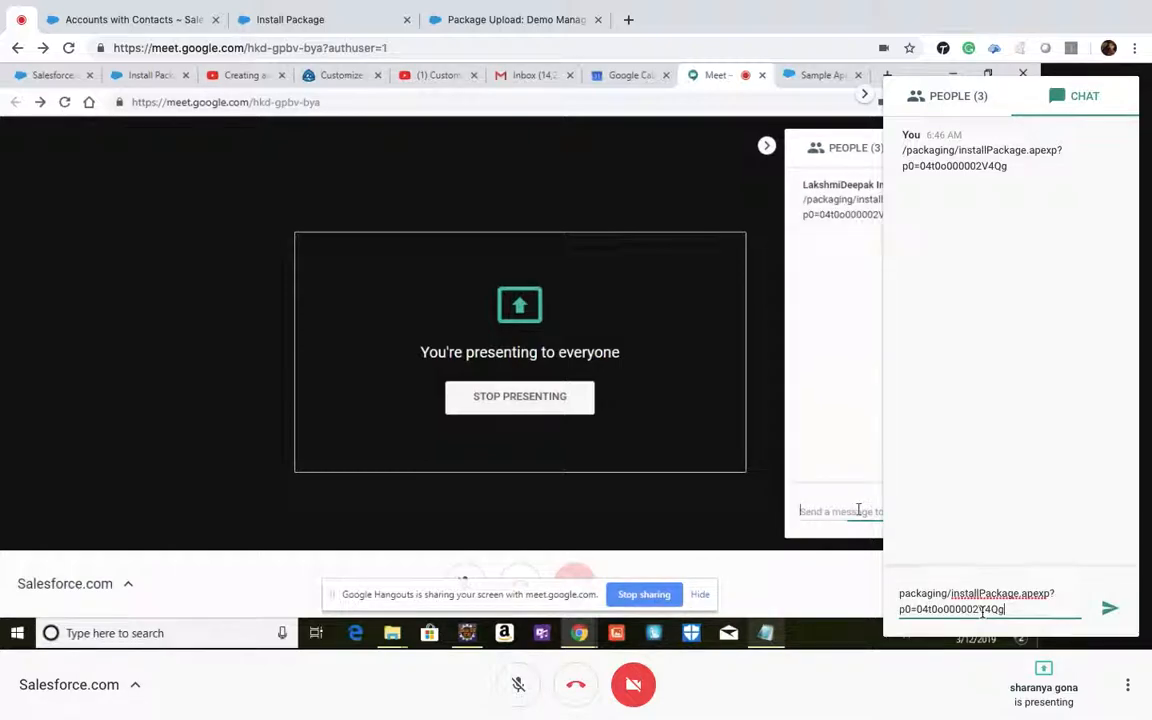
key(Return)
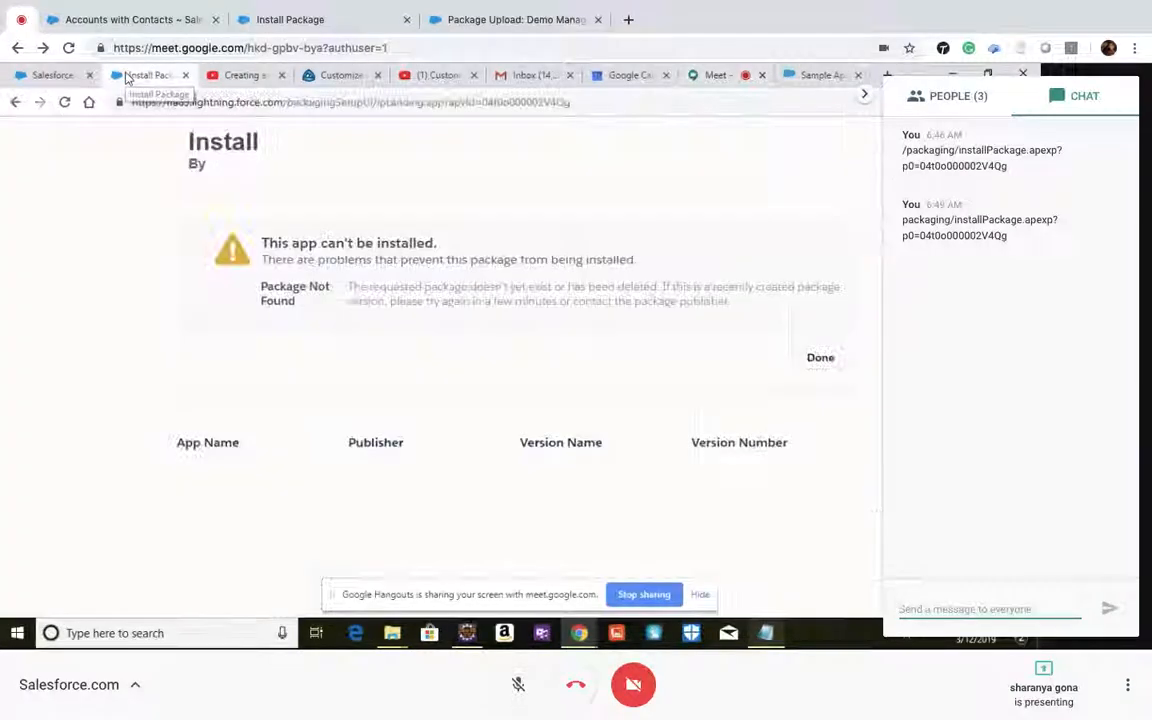
Step: Replace everything after na85.lightning.force.com/ in the participant's browser address with the newly shared installation path, and load it
click(598, 97)
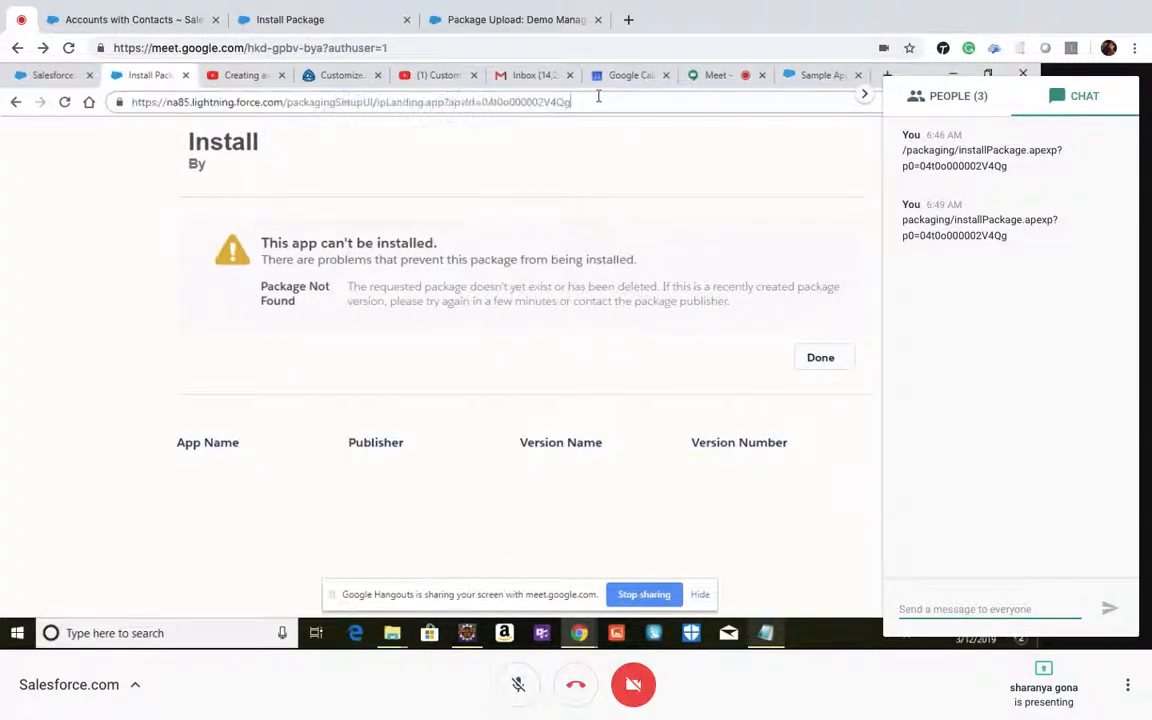
key(BackSpace)
key(BackSpace)
key(BackSpace)
key(BackSpace)
key(BackSpace)
key(BackSpace)
key(BackSpace)
key(BackSpace)
key(BackSpace)
key(BackSpace)
key(BackSpace)
key(BackSpace)
key(BackSpace)
key(BackSpace)
key(BackSpace)
key(BackSpace)
key(BackSpace)
key(BackSpace)
key(BackSpace)
key(BackSpace)
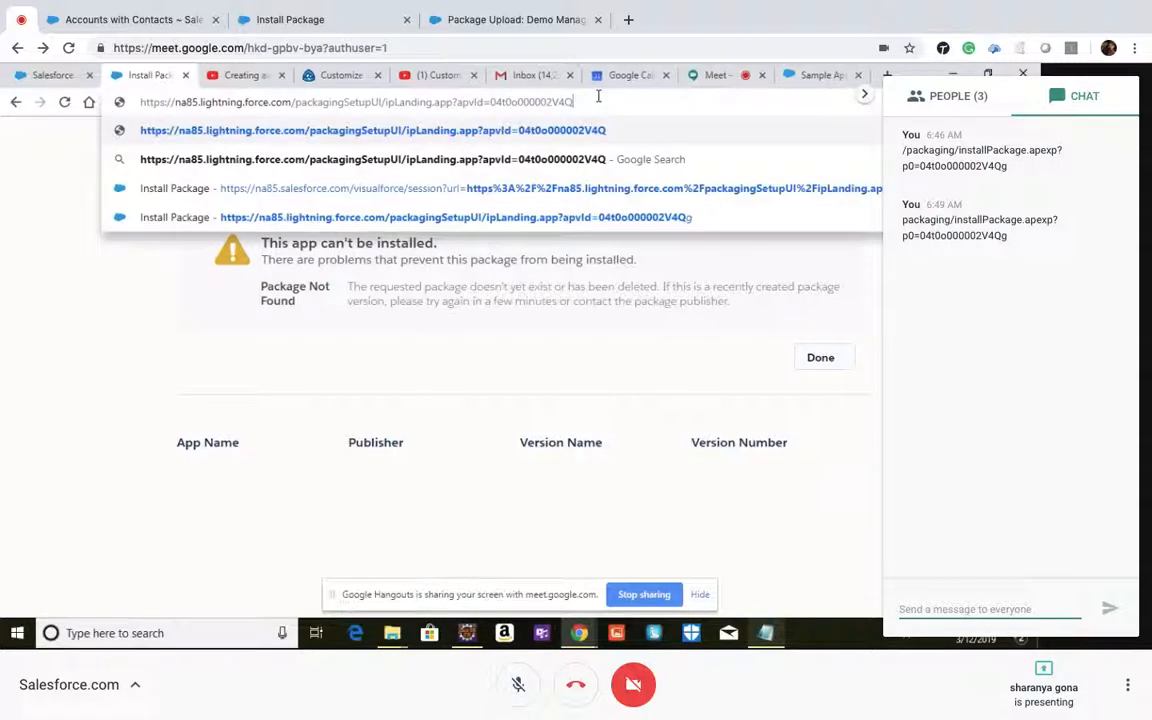
key(BackSpace)
key(BackSpace)
key(BackSpace)
key(BackSpace)
key(BackSpace)
key(BackSpace)
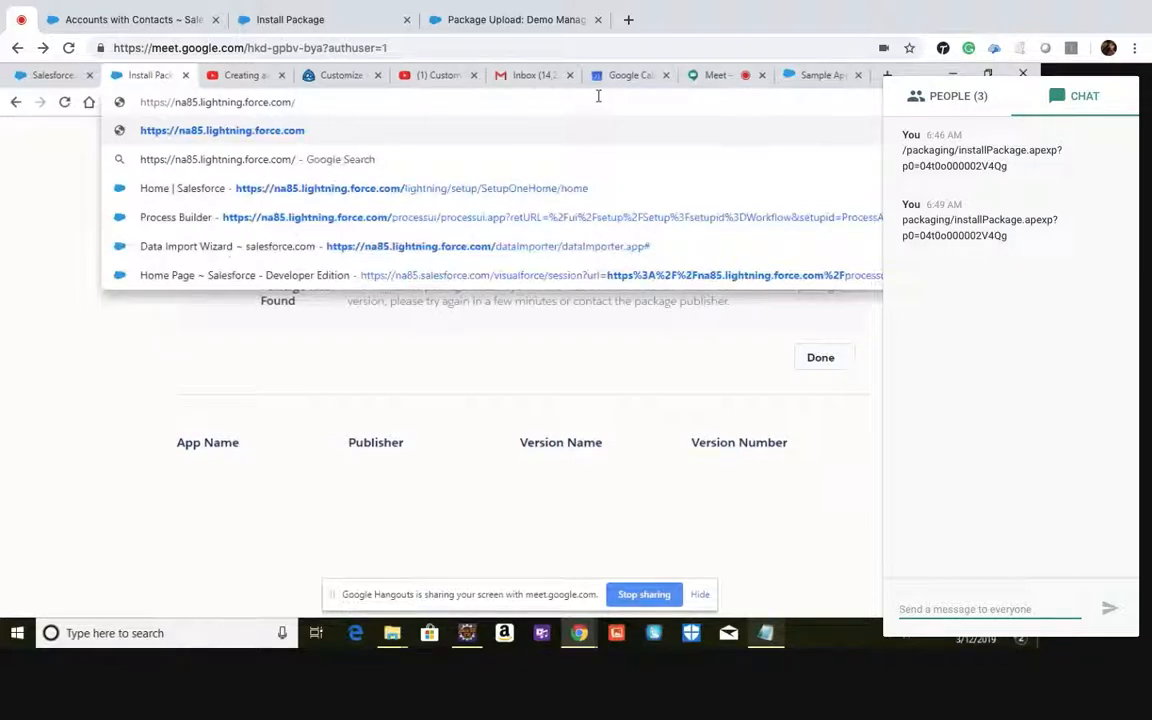
key(ctrl+v)
key(Return)
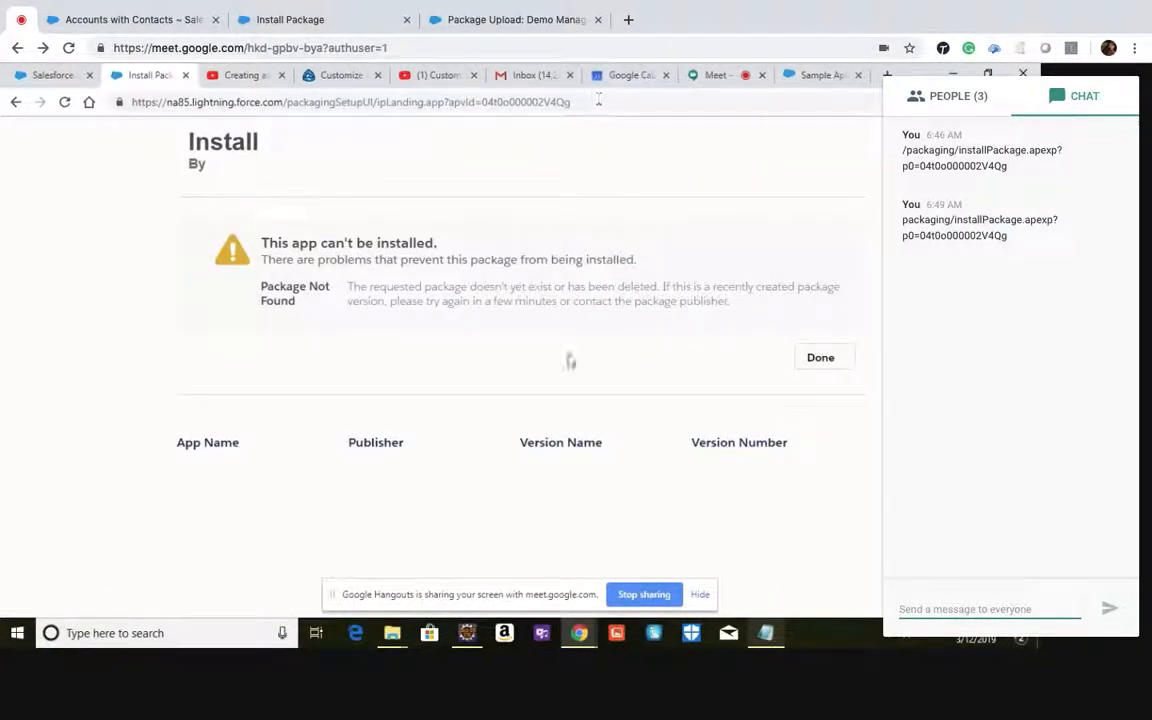
Step: Highlight the installer's problem heading on the shared screen, collapse the chat, and return to the Demo Management version page
double_click(270, 288)
shift+click(303, 310)
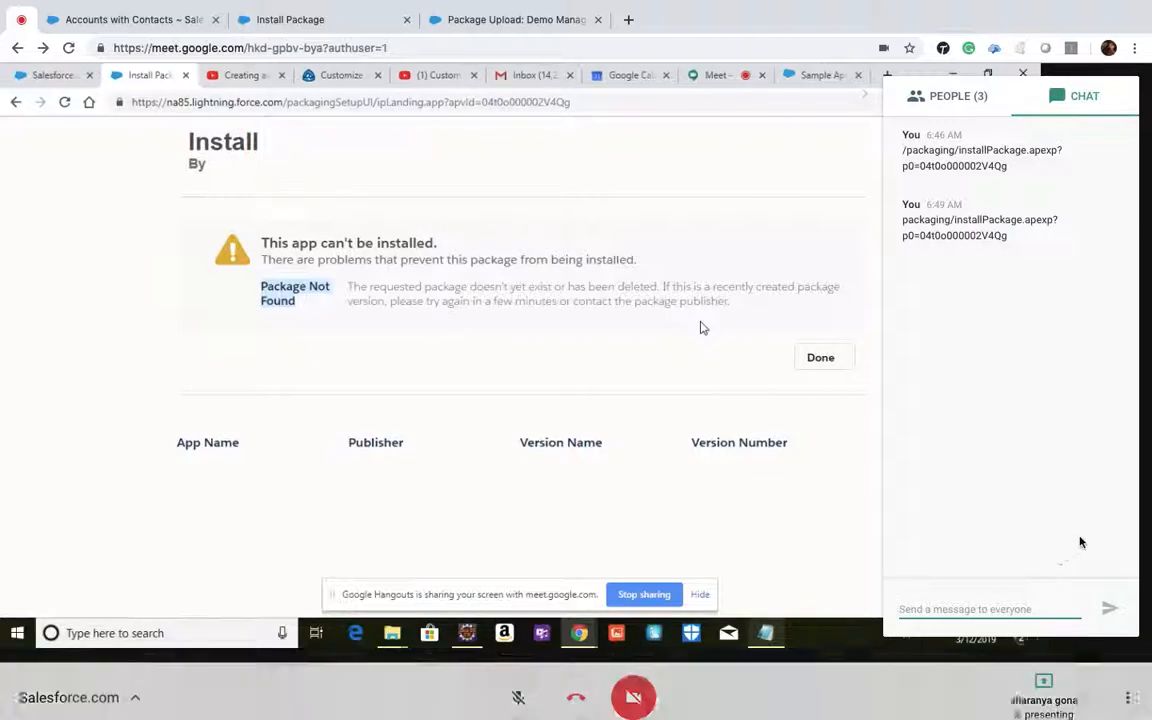
click(862, 96)
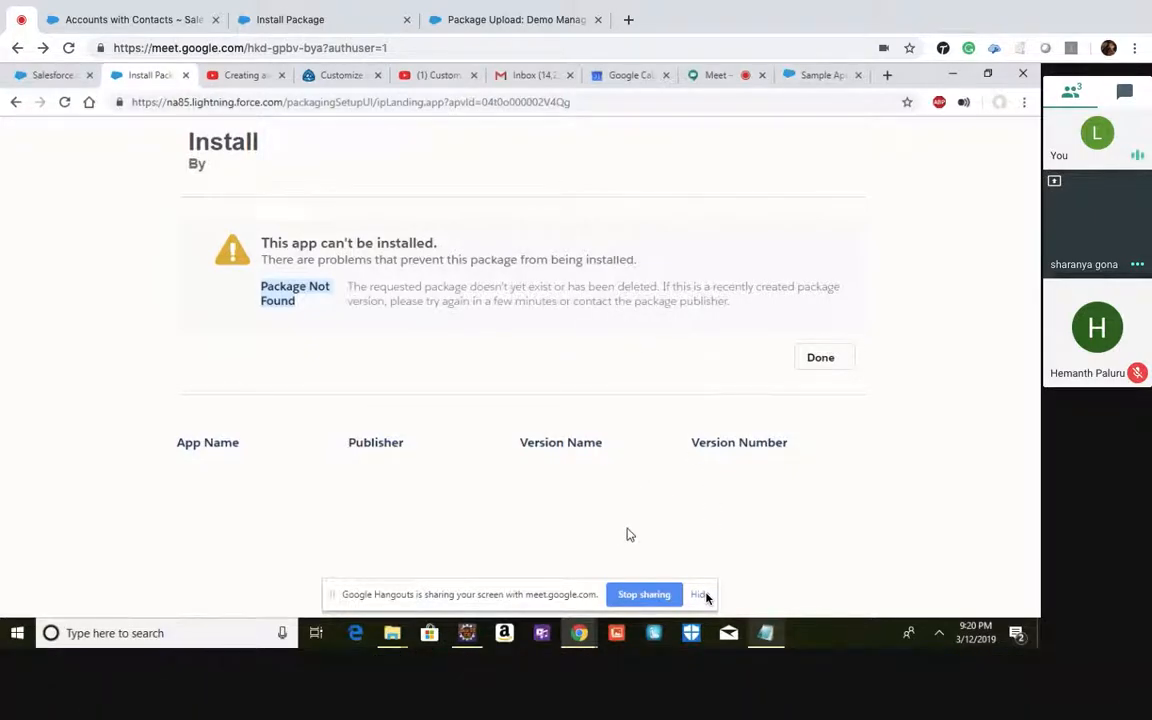
click(327, 21)
click(480, 19)
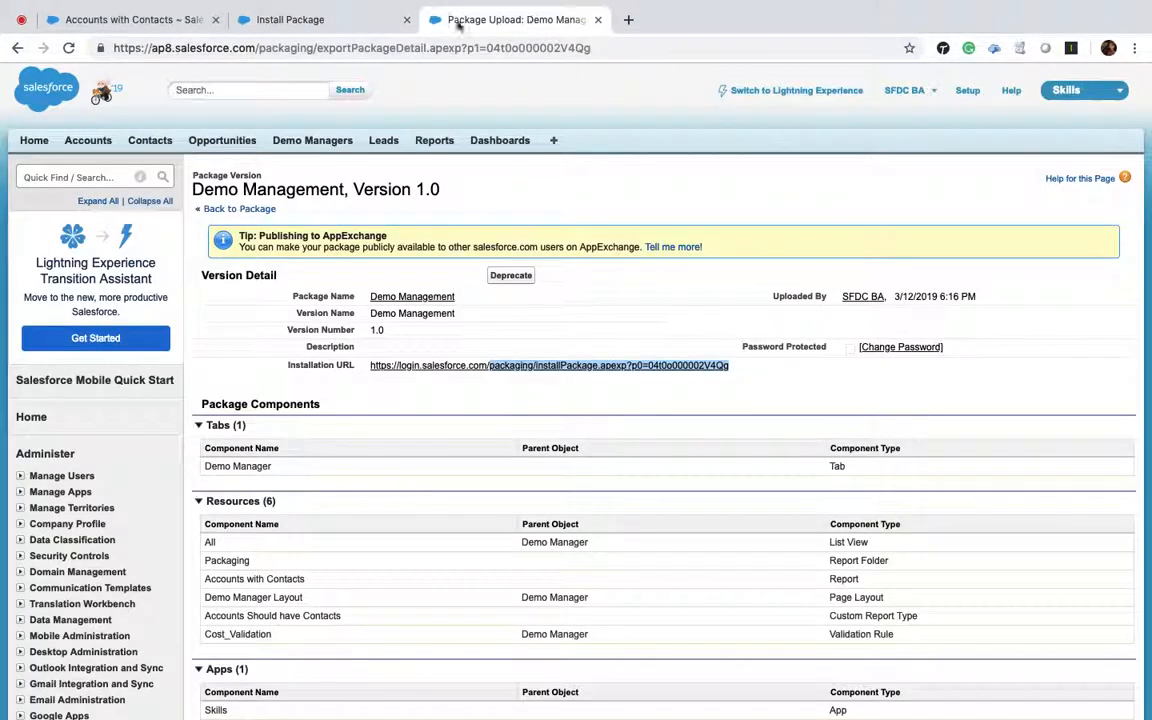
Step: Switch to Google Meet, replace the participant's presentation with your entire screen, hide the sharing notice, and return to the Demo Management version page
click(20, 21)
click(1043, 680)
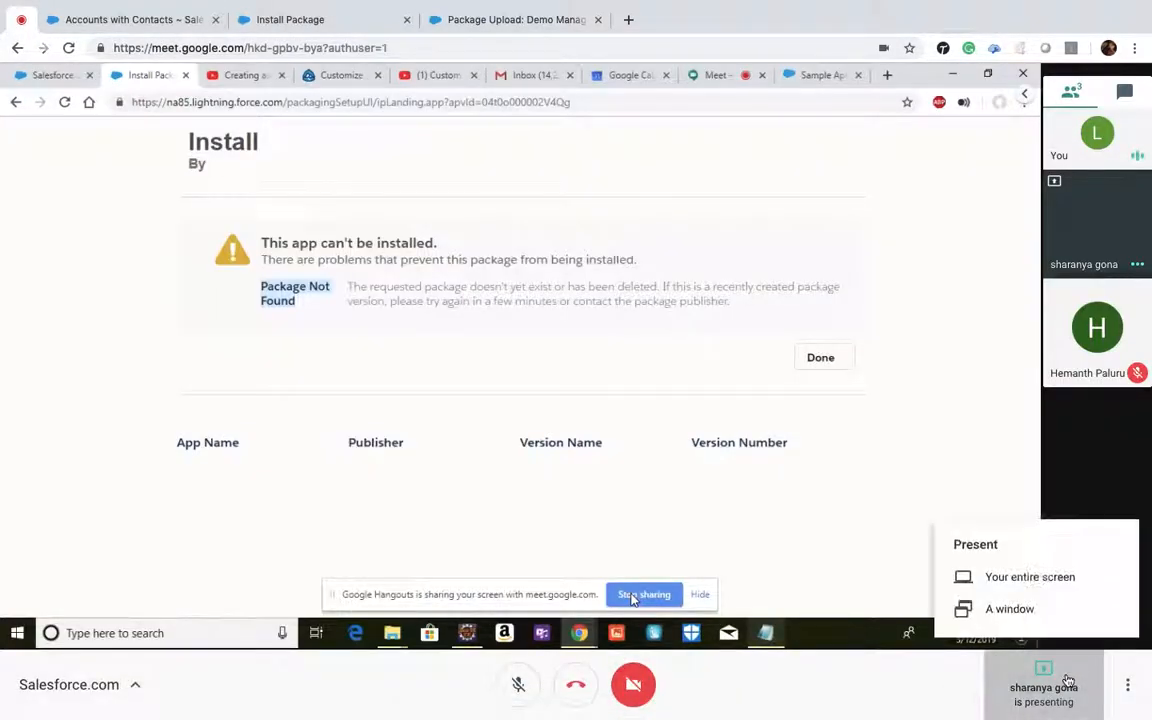
click(1040, 578)
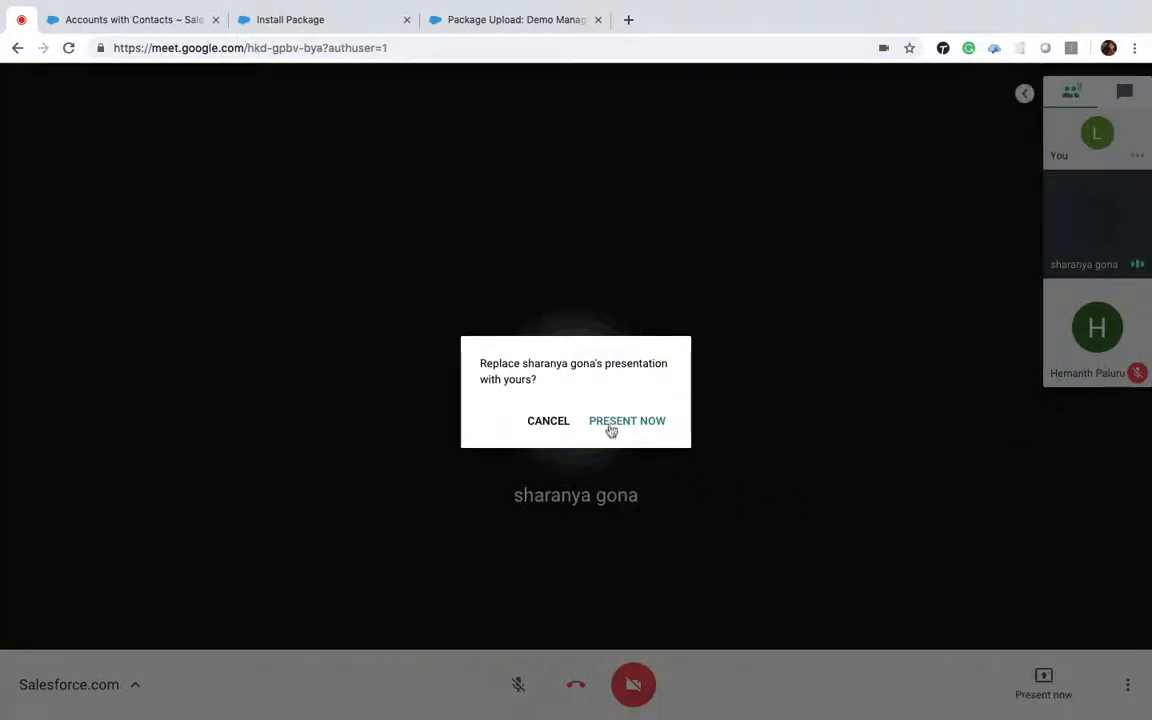
click(610, 426)
click(772, 470)
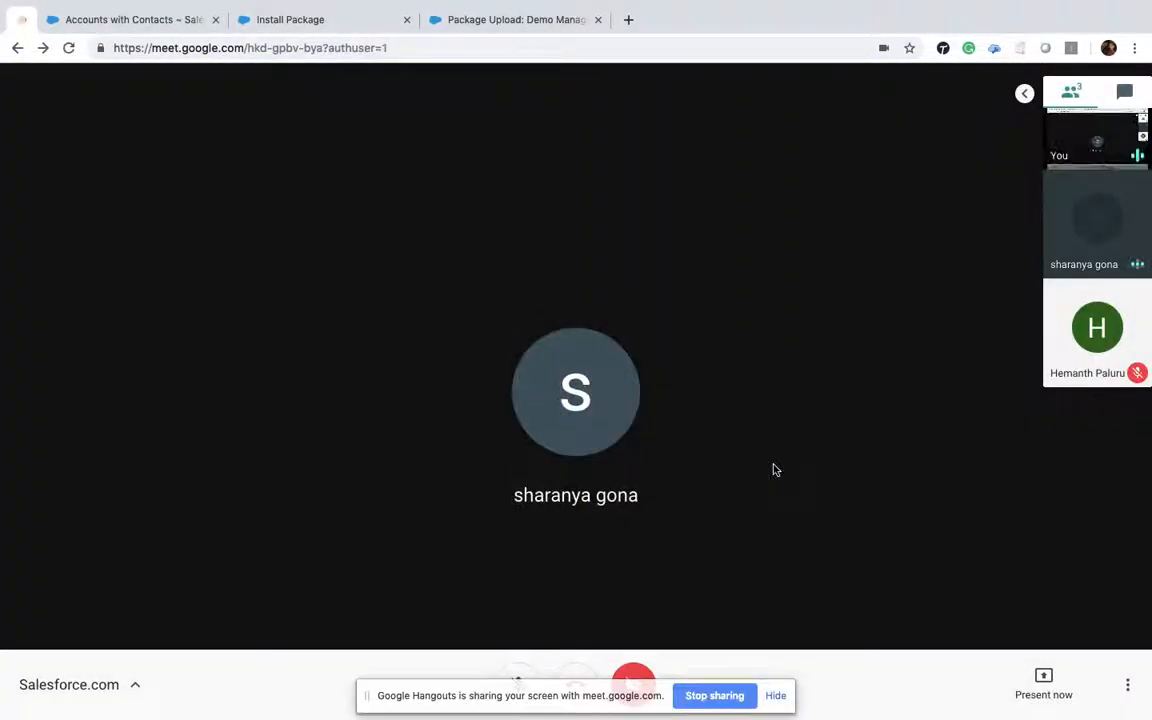
click(775, 695)
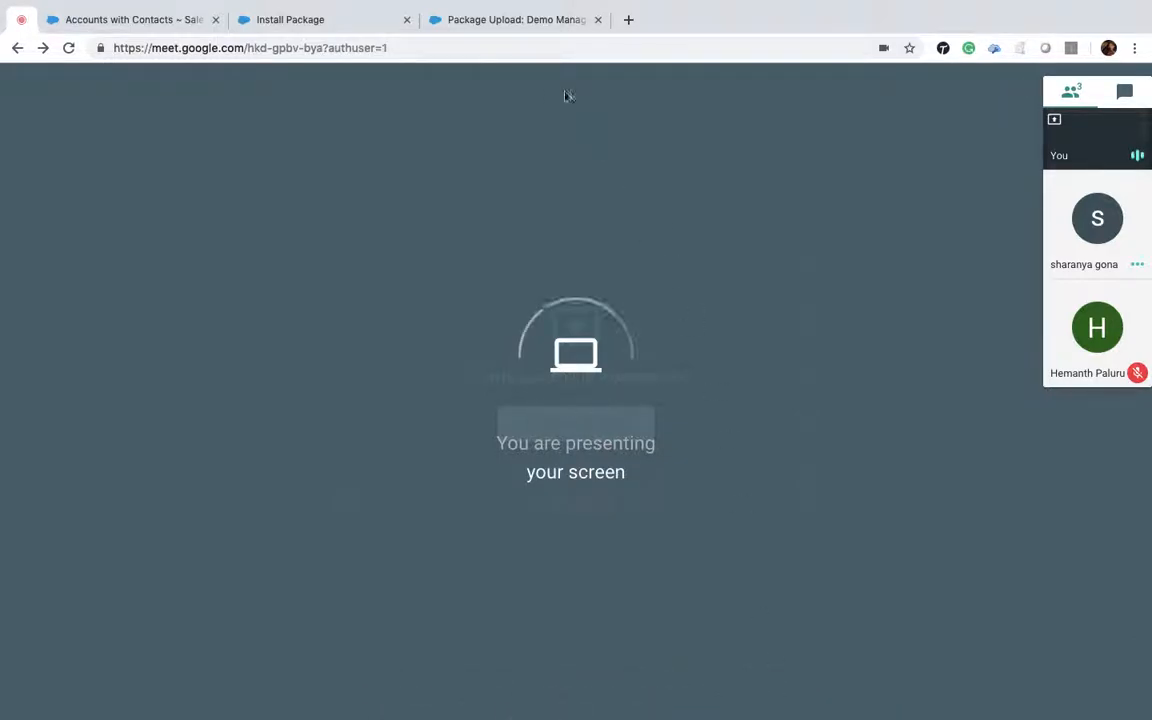
click(466, 20)
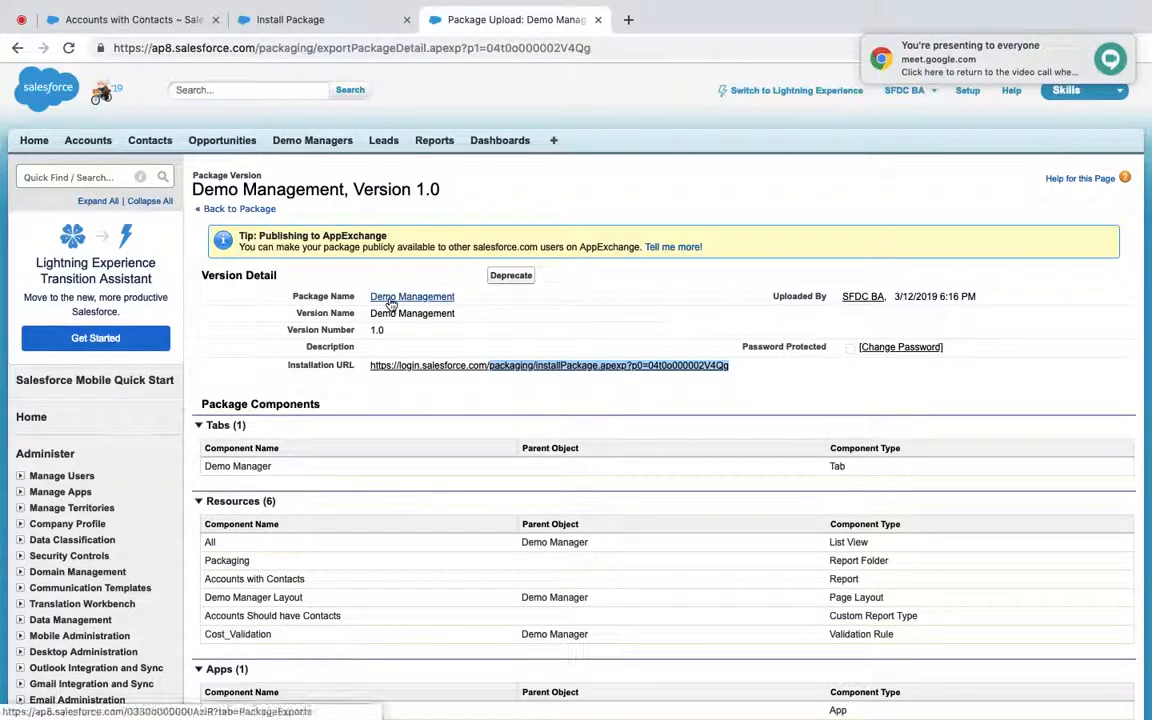
Step: From the package list's developer settings, register the available namespace prefix ba50 with no managed package selected, and save
click(240, 211)
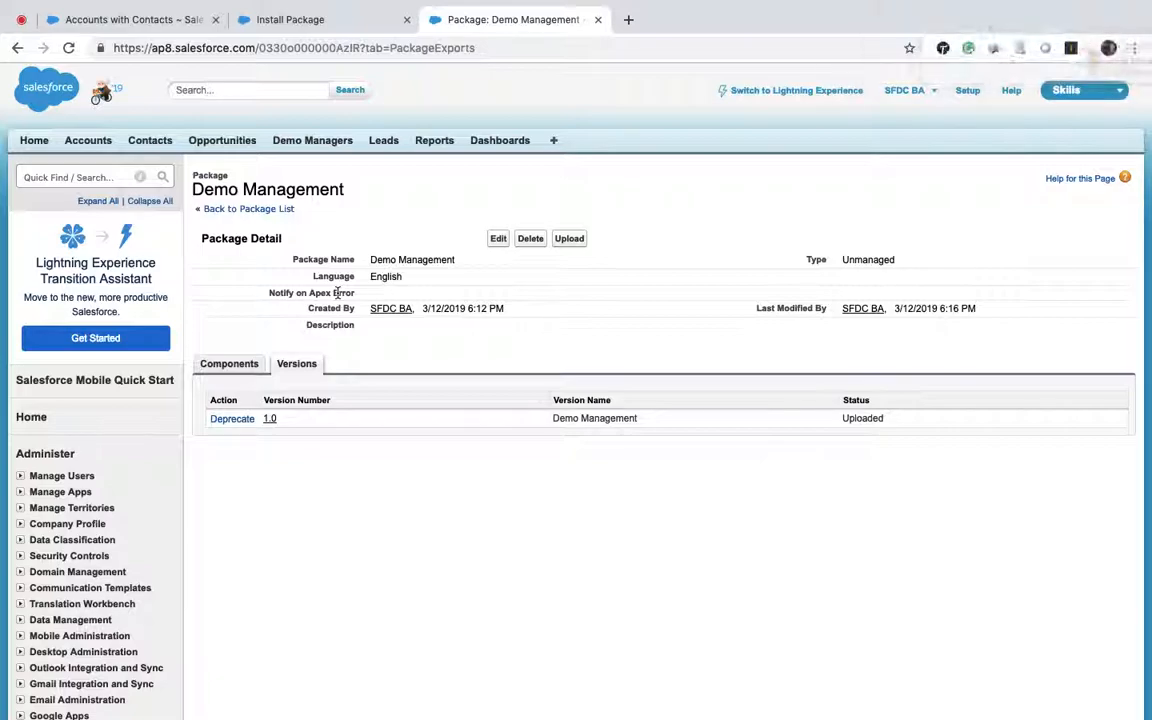
click(284, 211)
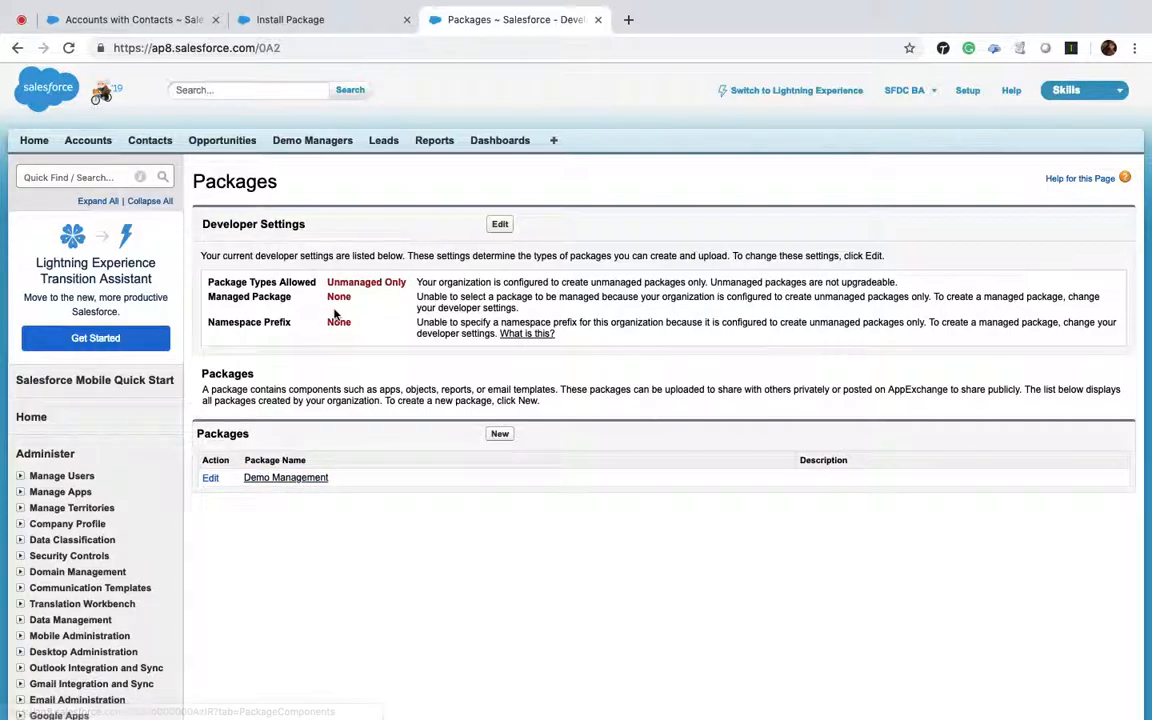
click(500, 225)
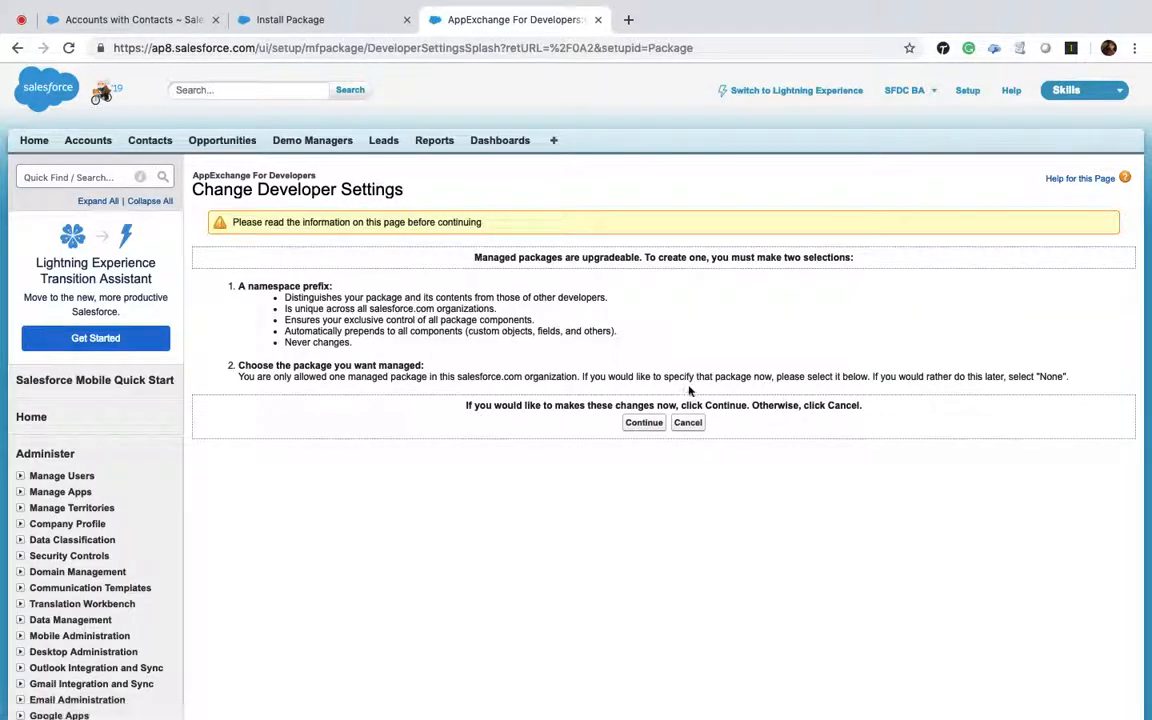
click(646, 423)
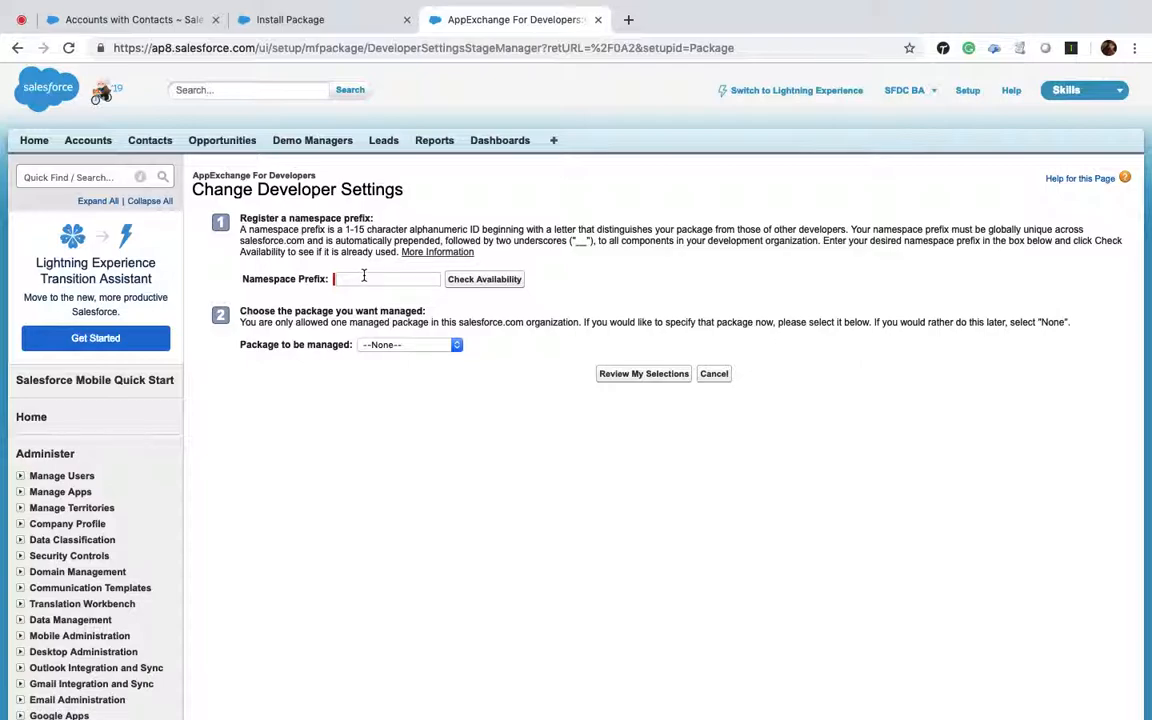
click(364, 277)
text(ba50)
click(485, 279)
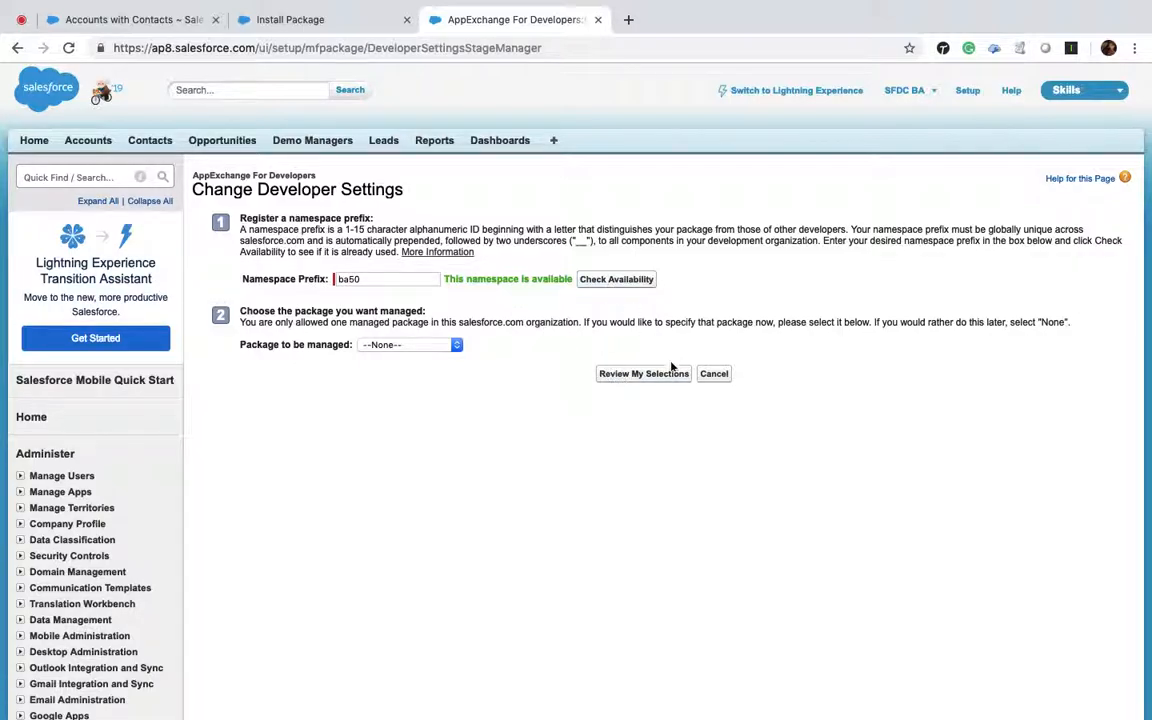
click(638, 376)
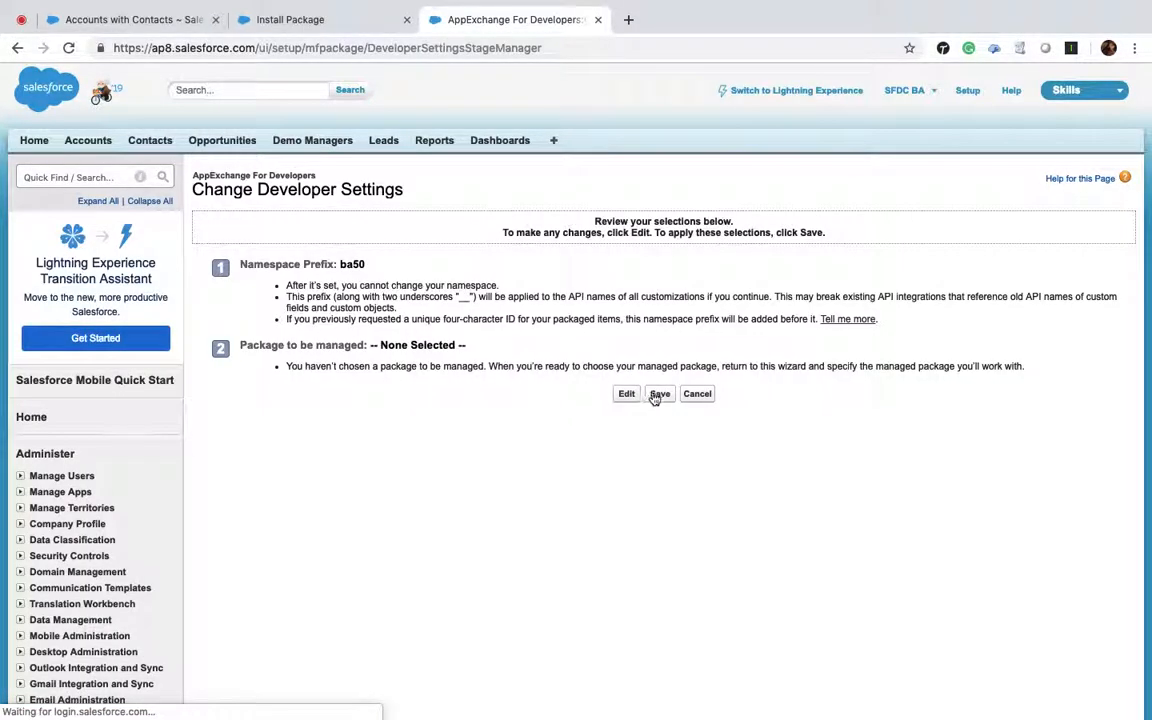
click(657, 396)
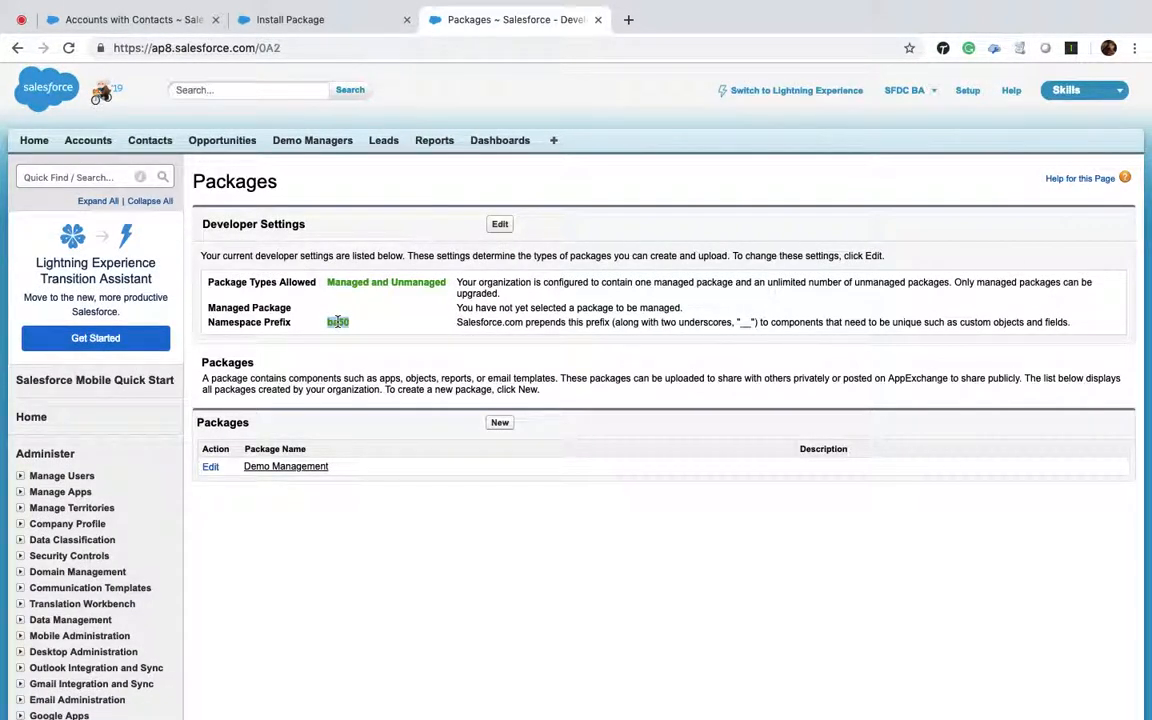
Step: Find the custom Objects page in Setup, open it in a separate browser tab, and open the Demo Manager object
click(86, 180)
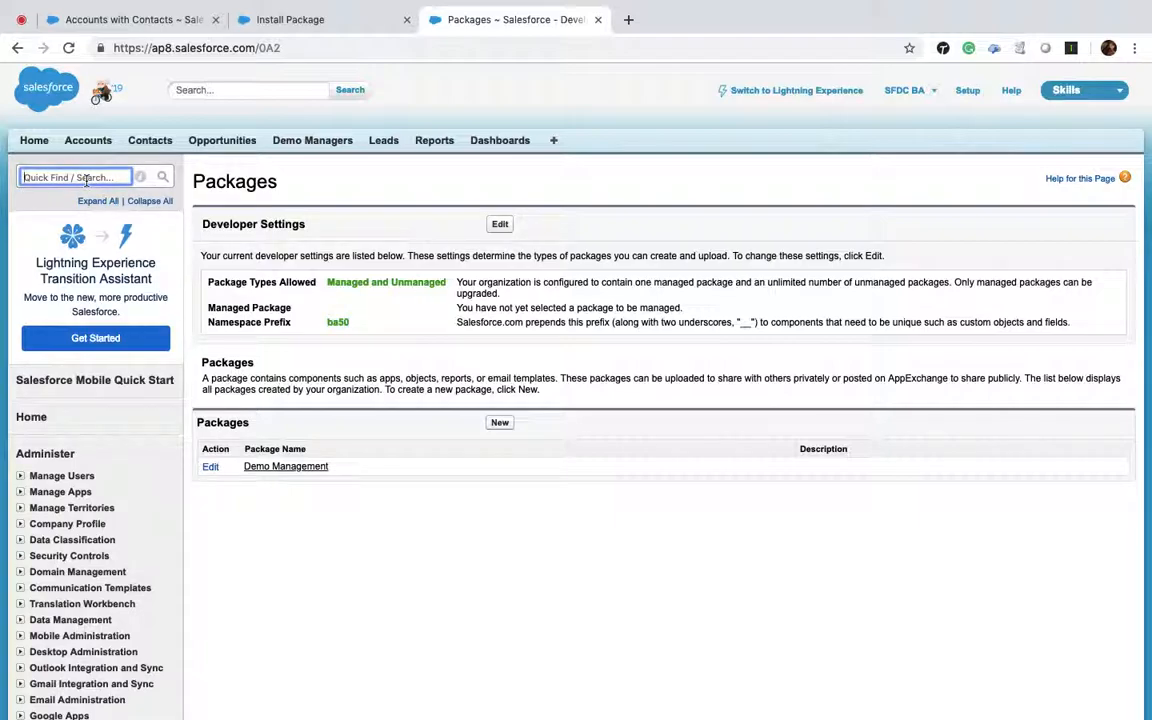
text(C)
key(BackSpace)
text(Custom)
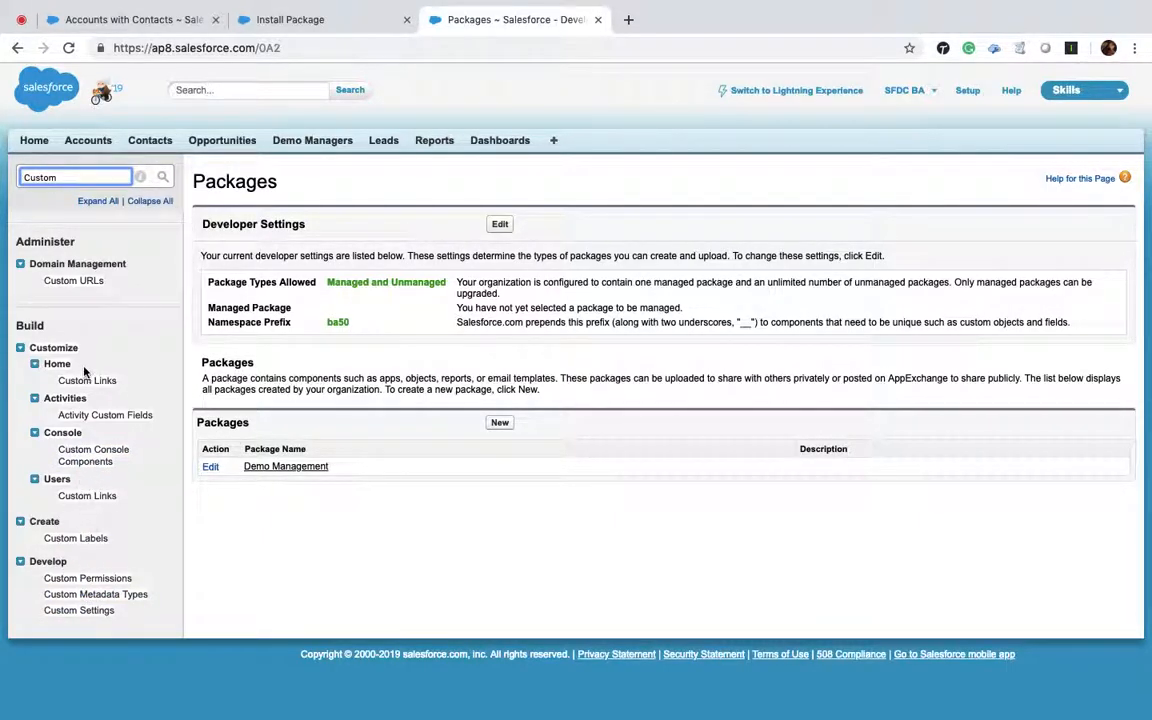
key(super+a)
text(Object)
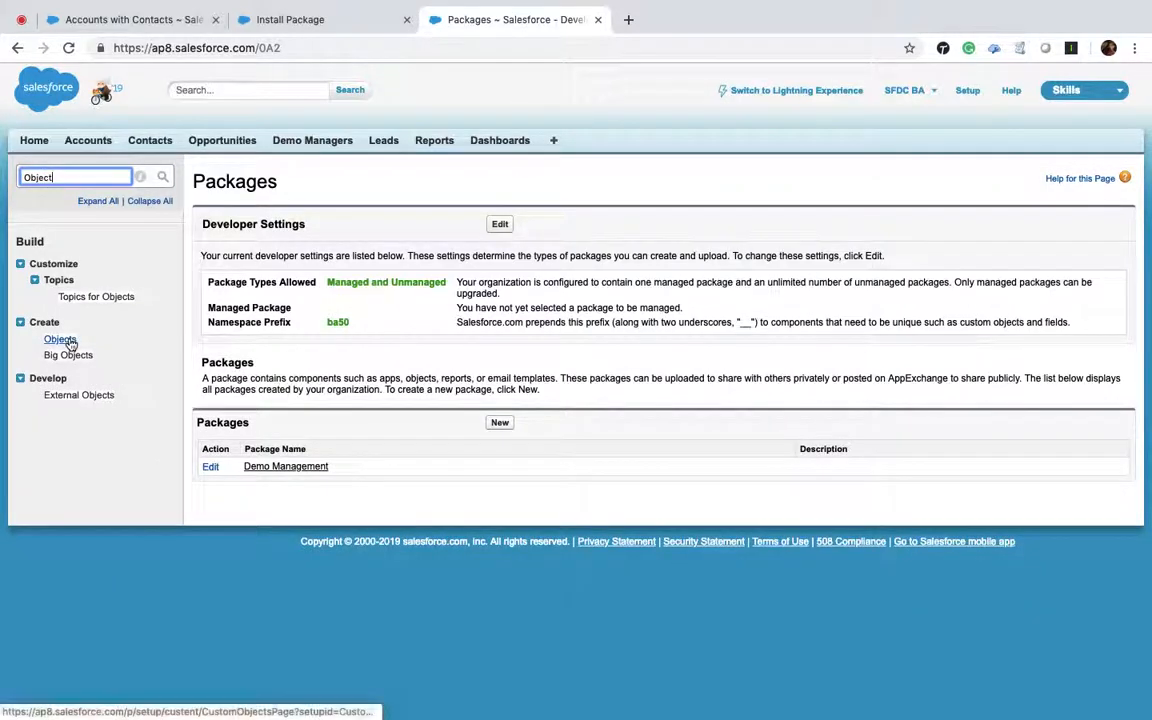
super+click(62, 340)
click(700, 20)
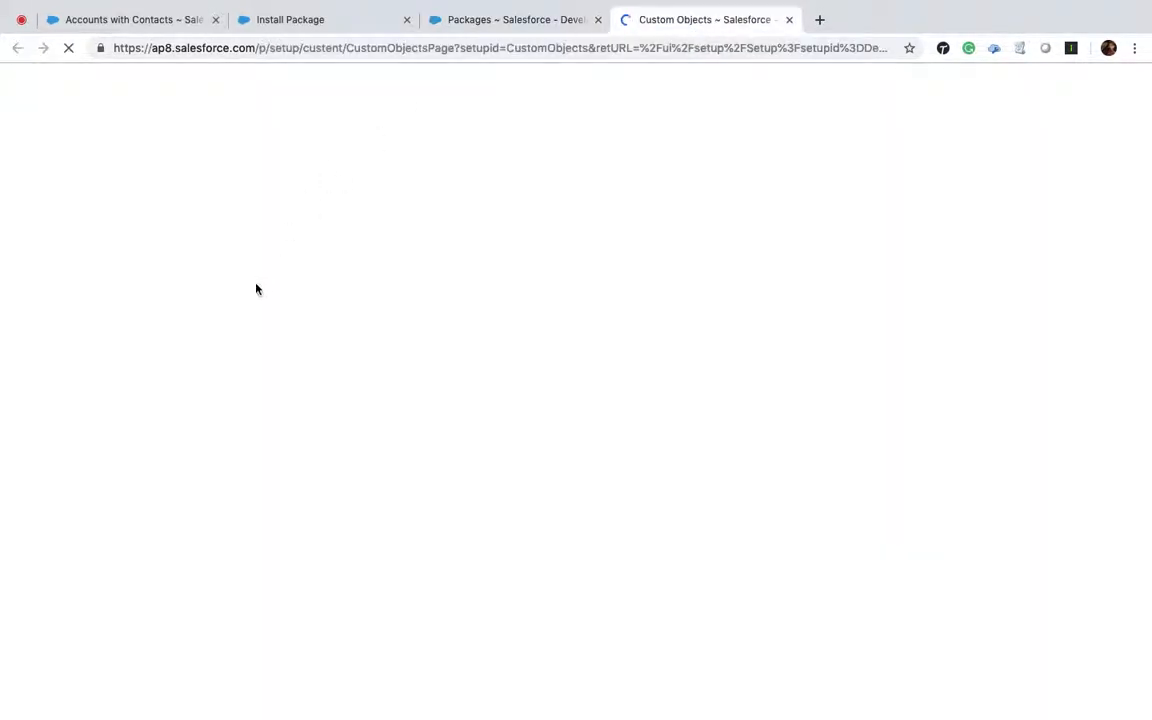
click(287, 340)
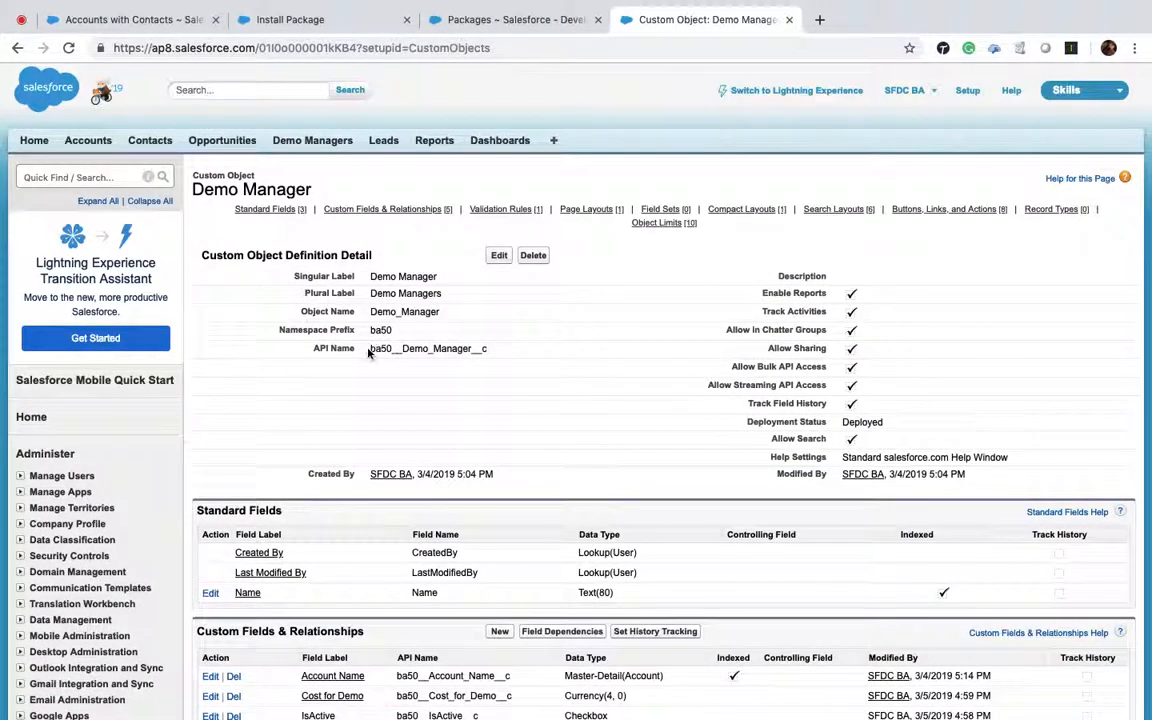
Step: Highlight the namespace prefix, the object name and the complete API name in Demo Manager's definition details
drag(371, 348, 403, 348)
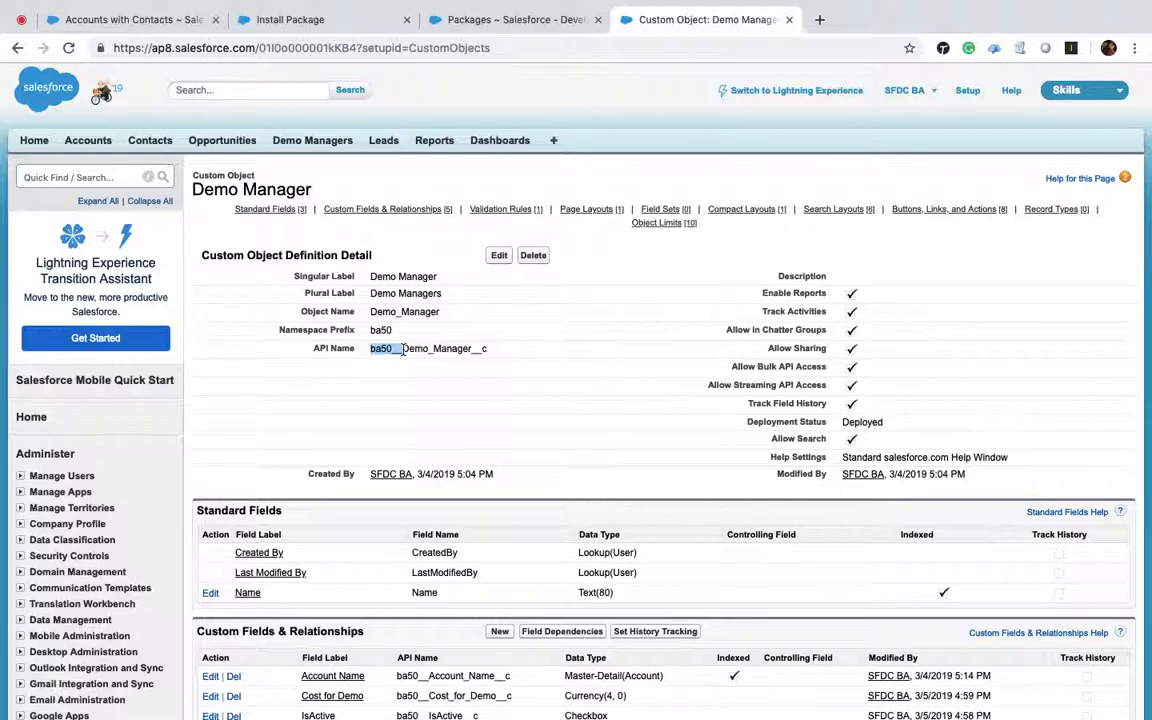
click(403, 348)
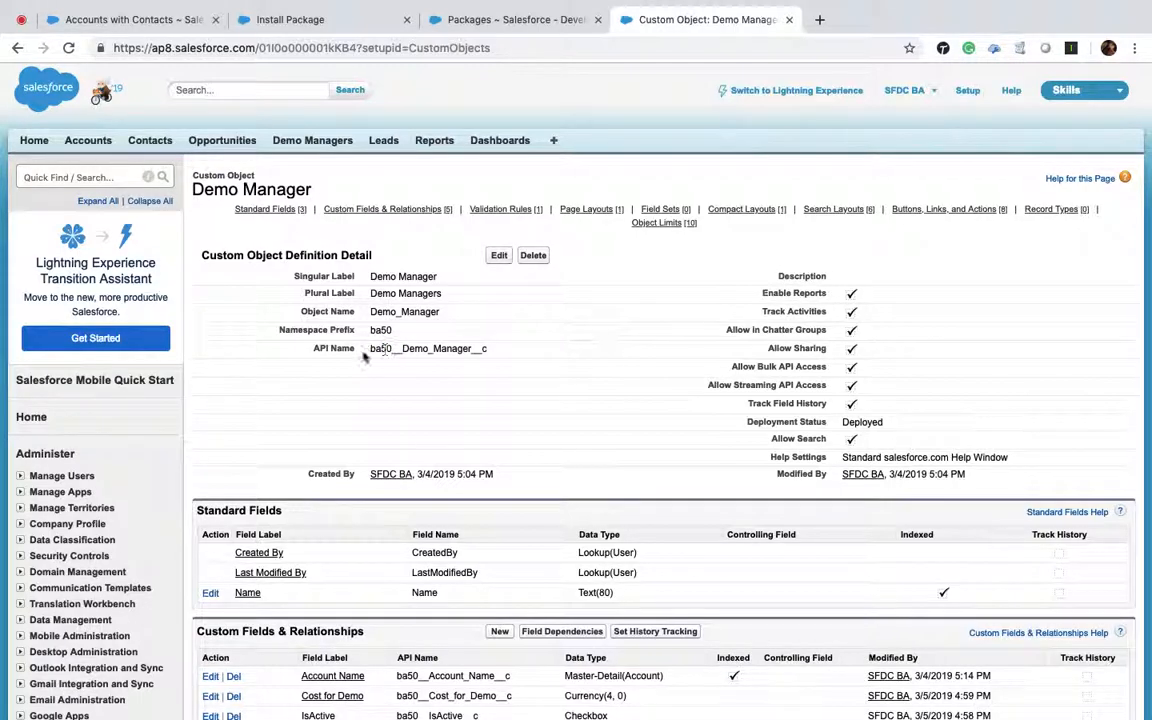
drag(402, 348, 473, 346)
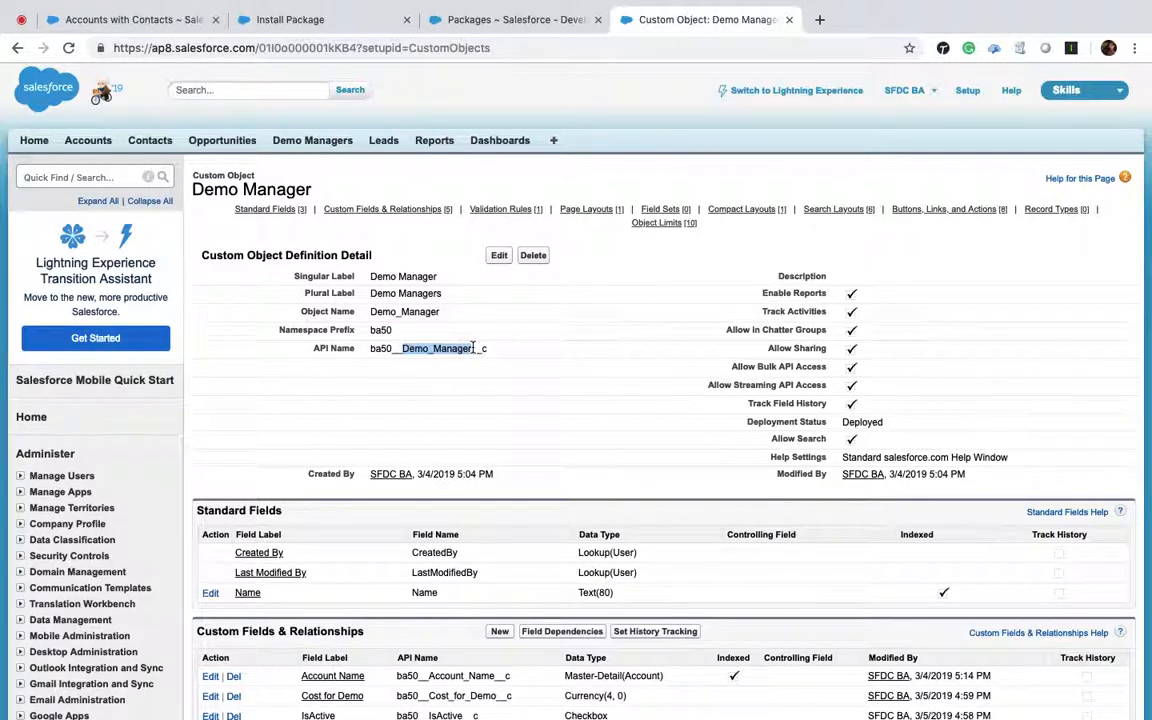
double_click(381, 348)
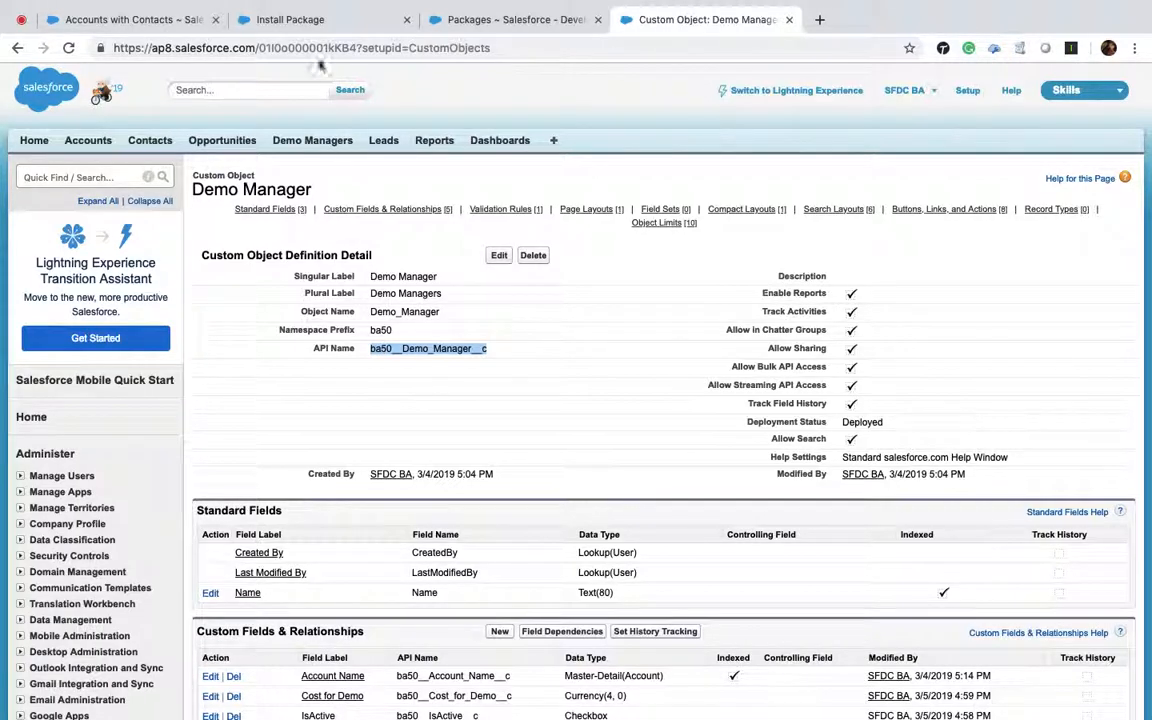
Step: Return to the package list and create a managed package named Myskills
click(308, 20)
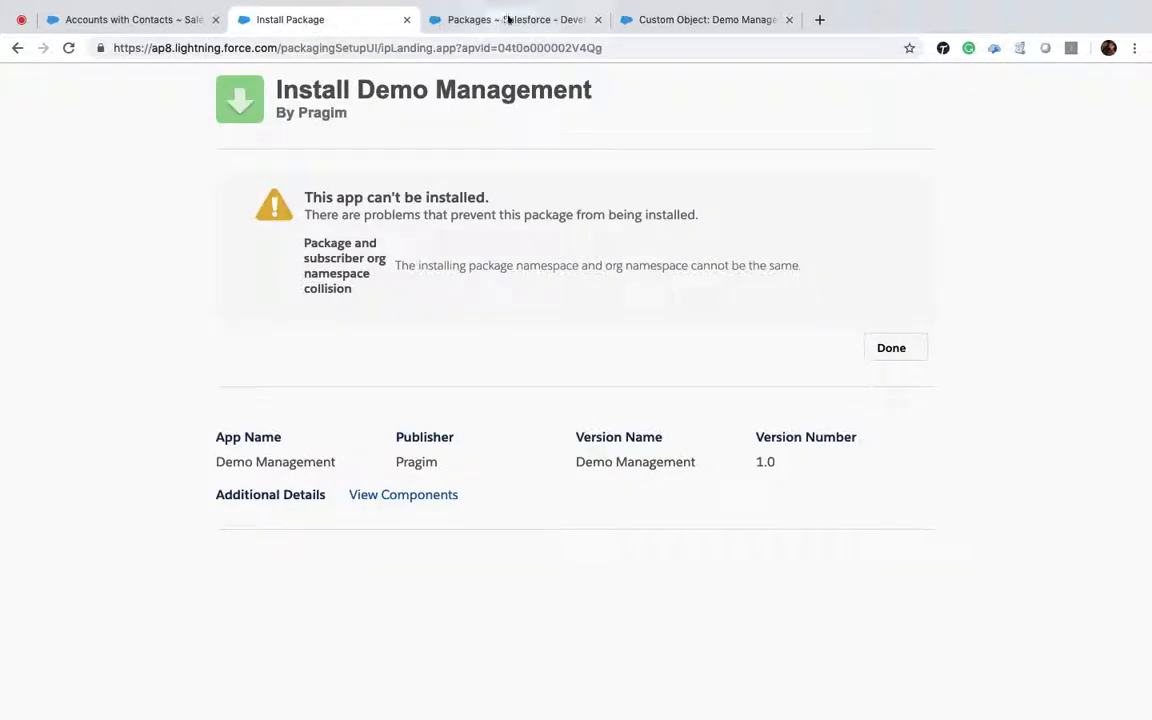
click(508, 20)
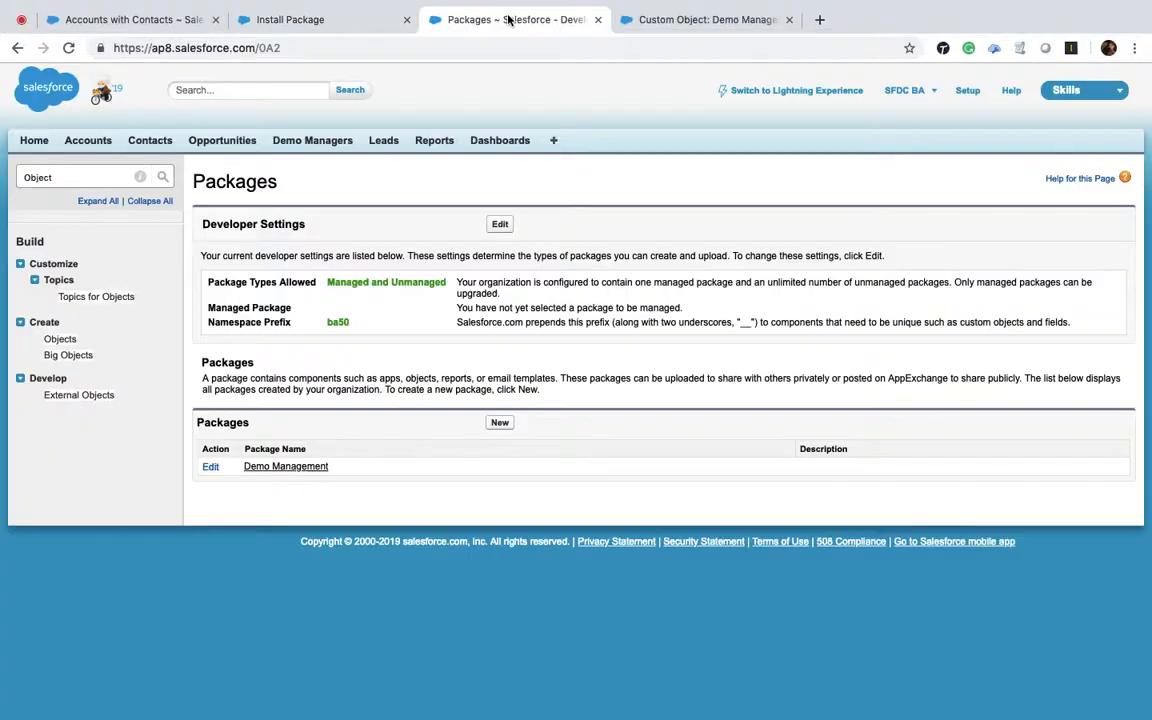
click(495, 425)
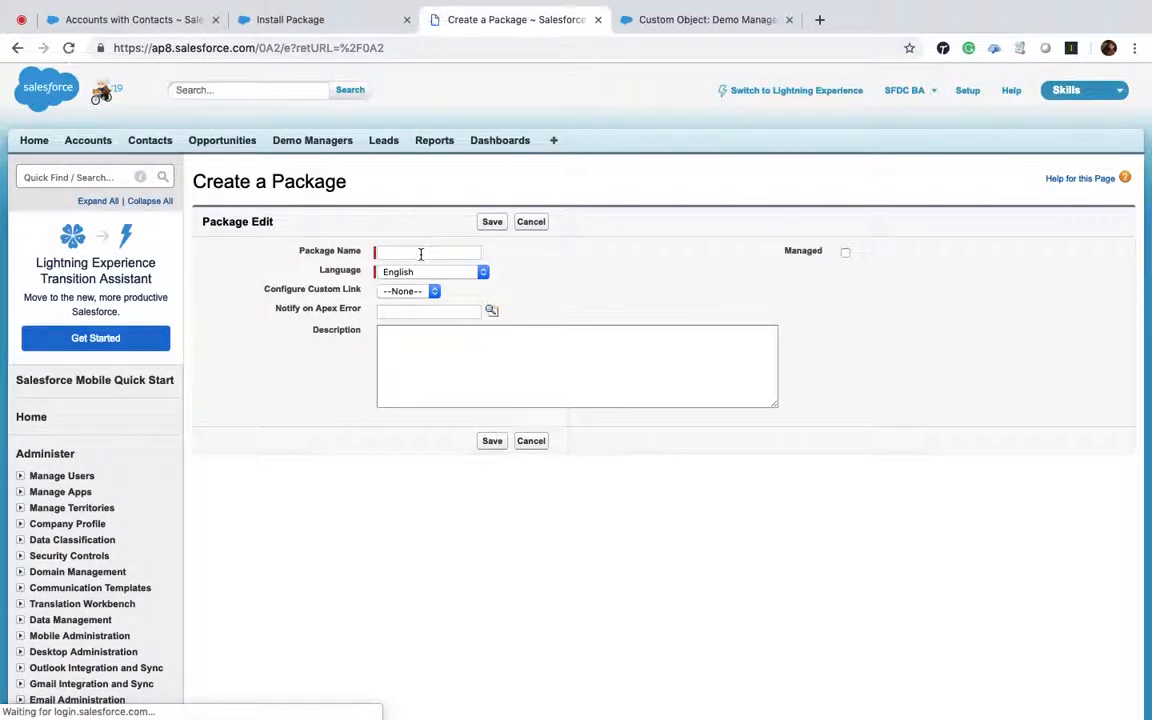
click(421, 253)
text(Demo)
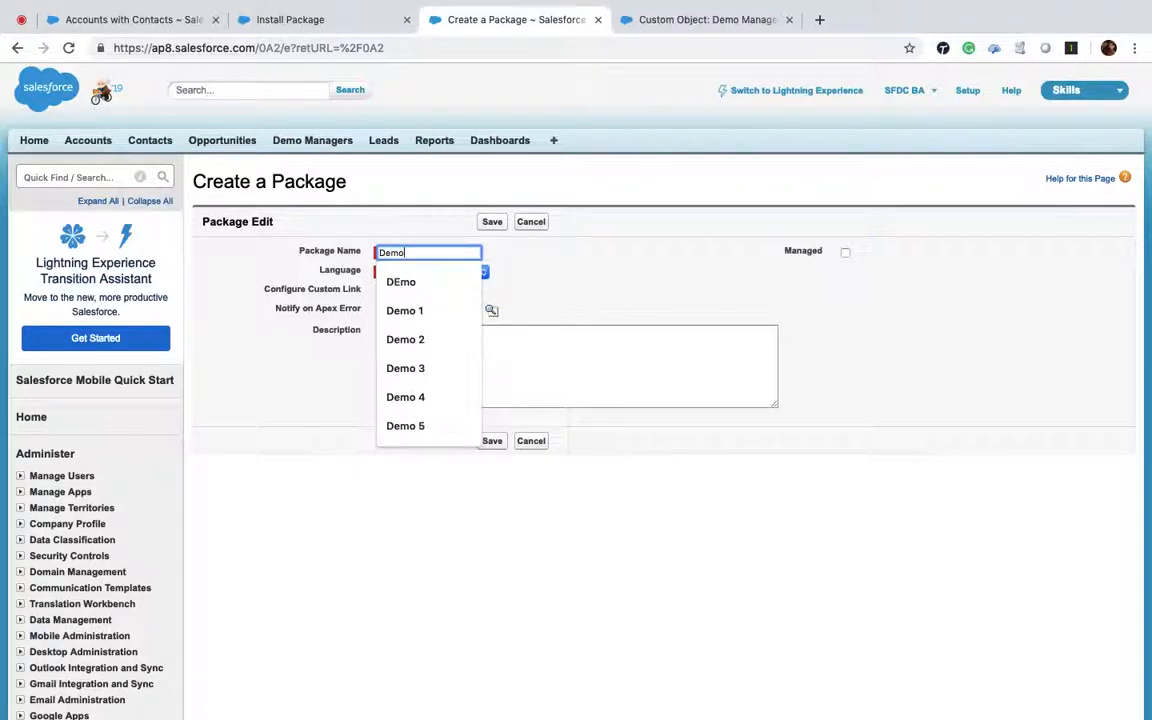
key(BackSpace)
key(BackSpace)
key(BackSpace)
text(Myskills)
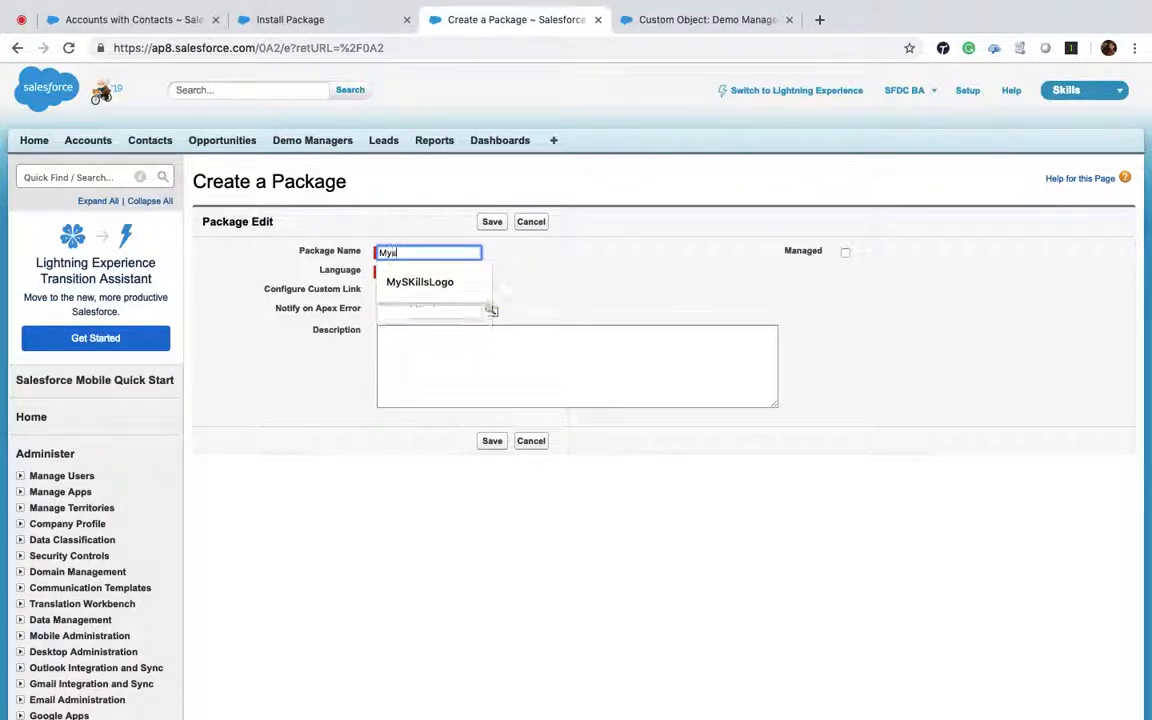
key(Tab)
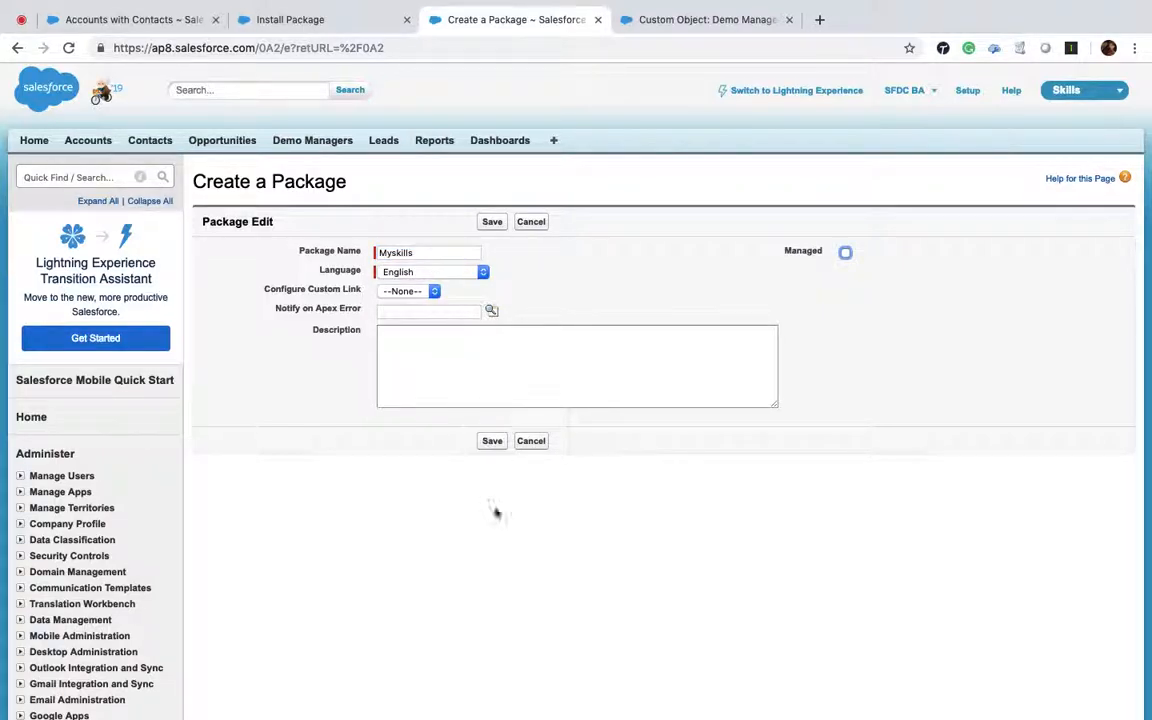
click(845, 253)
click(716, 203)
click(492, 442)
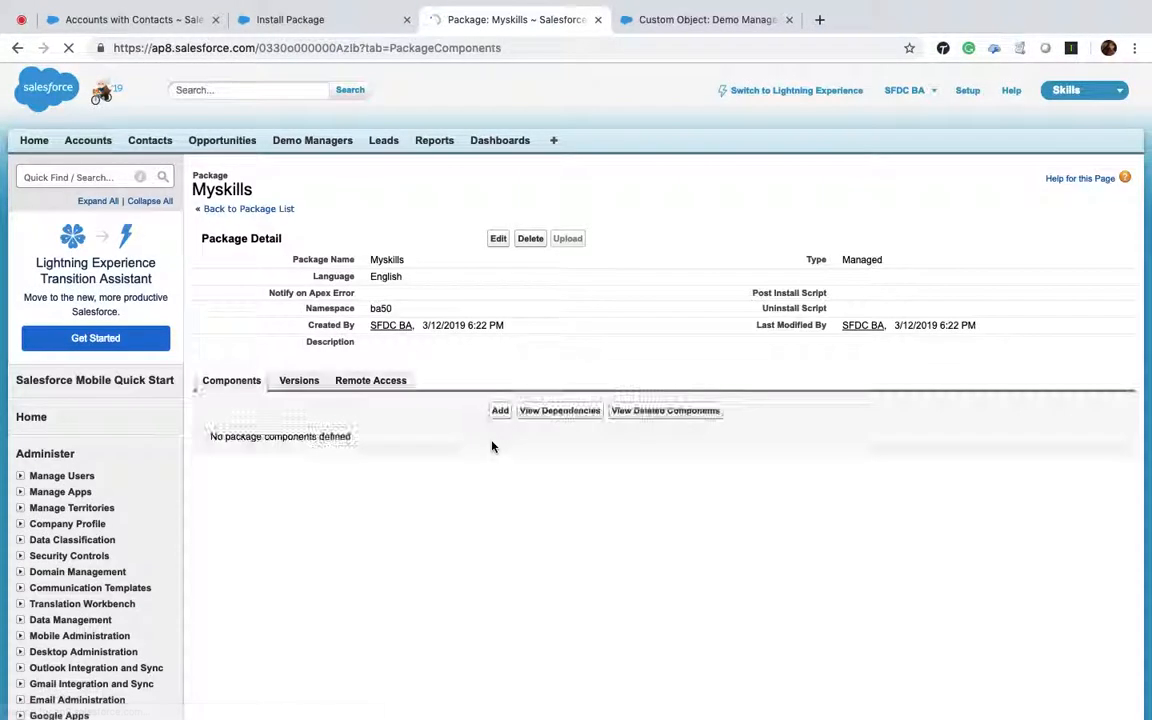
Step: Add the Skills and Skills_Console apps to the Myskills package
click(500, 410)
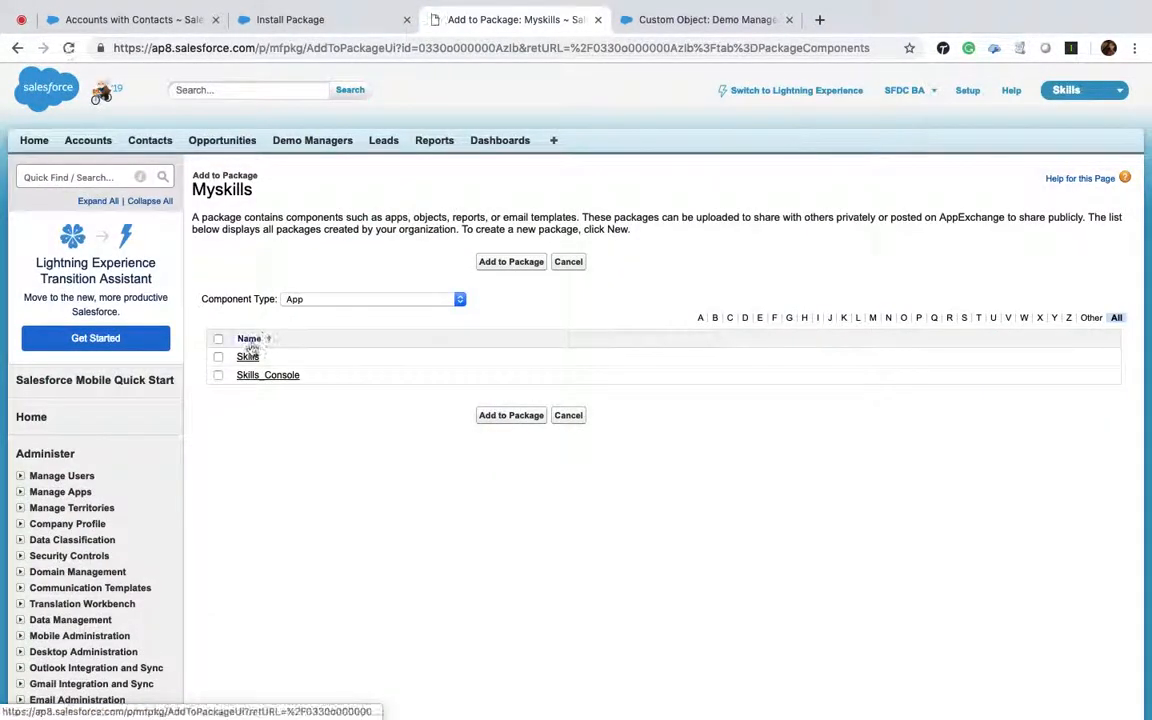
click(218, 357)
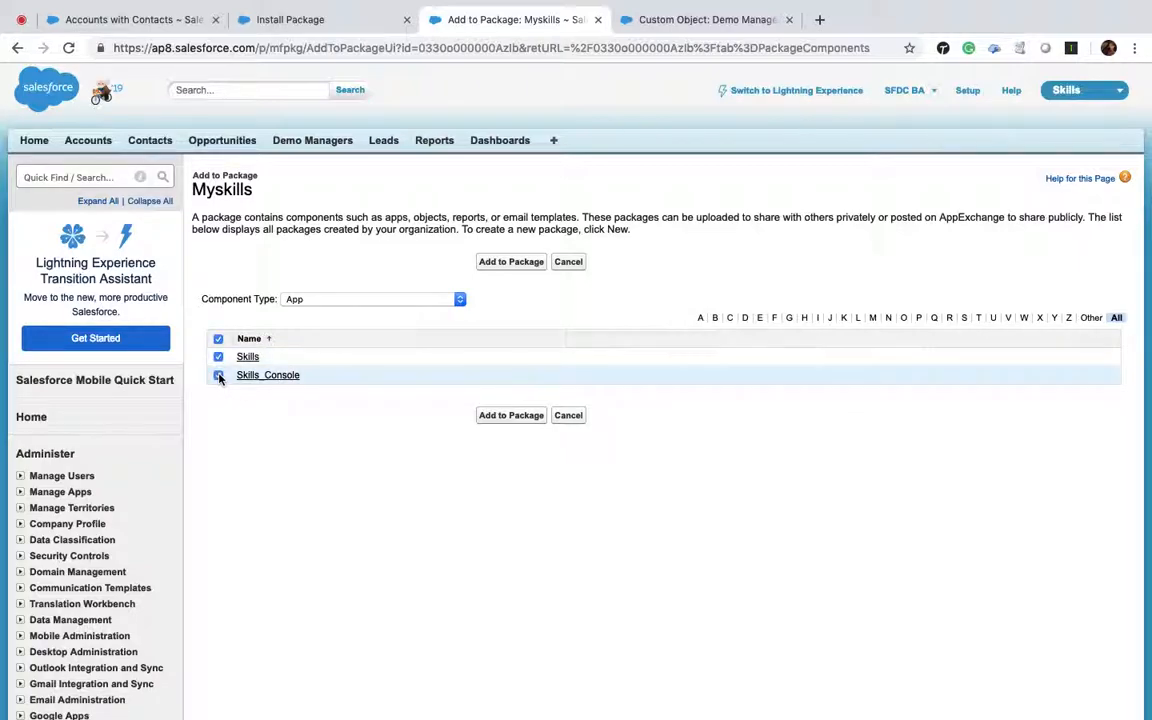
click(514, 416)
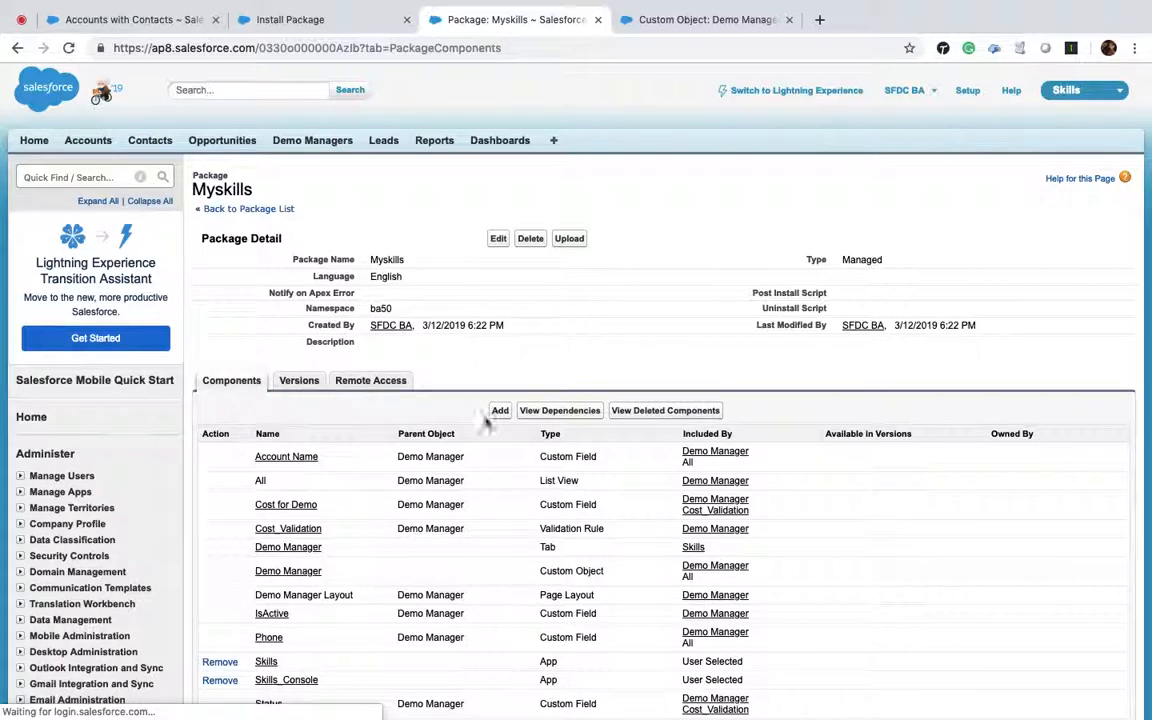
Step: Review the Myskills components and upload the package with version name MySKills, version number 1.0, as Managed - Beta
scroll(530, 416, down, 5)
scroll(541, 417, up, 5)
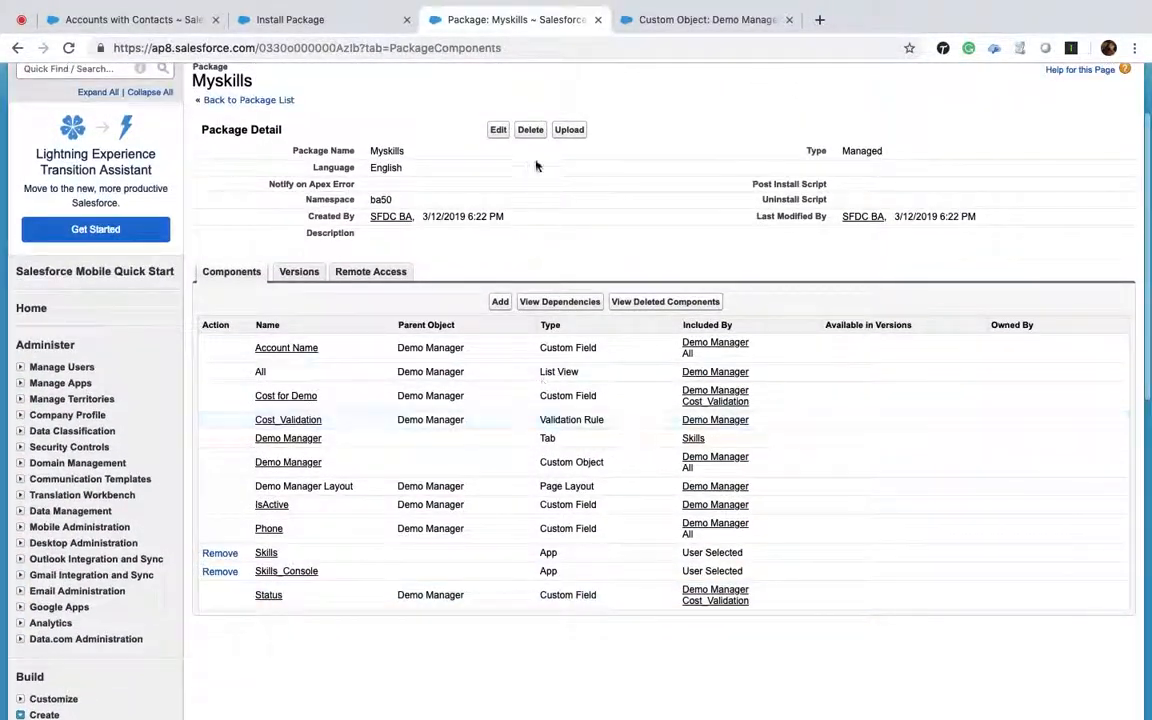
click(569, 131)
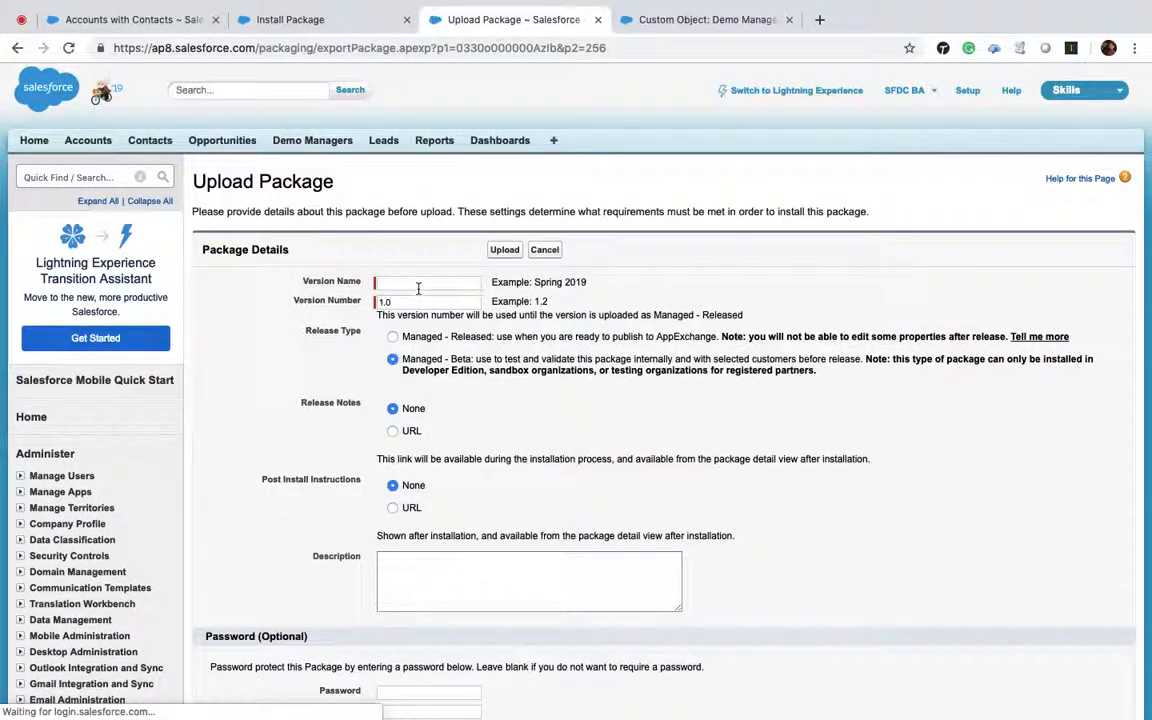
click(418, 288)
text(MySkills)
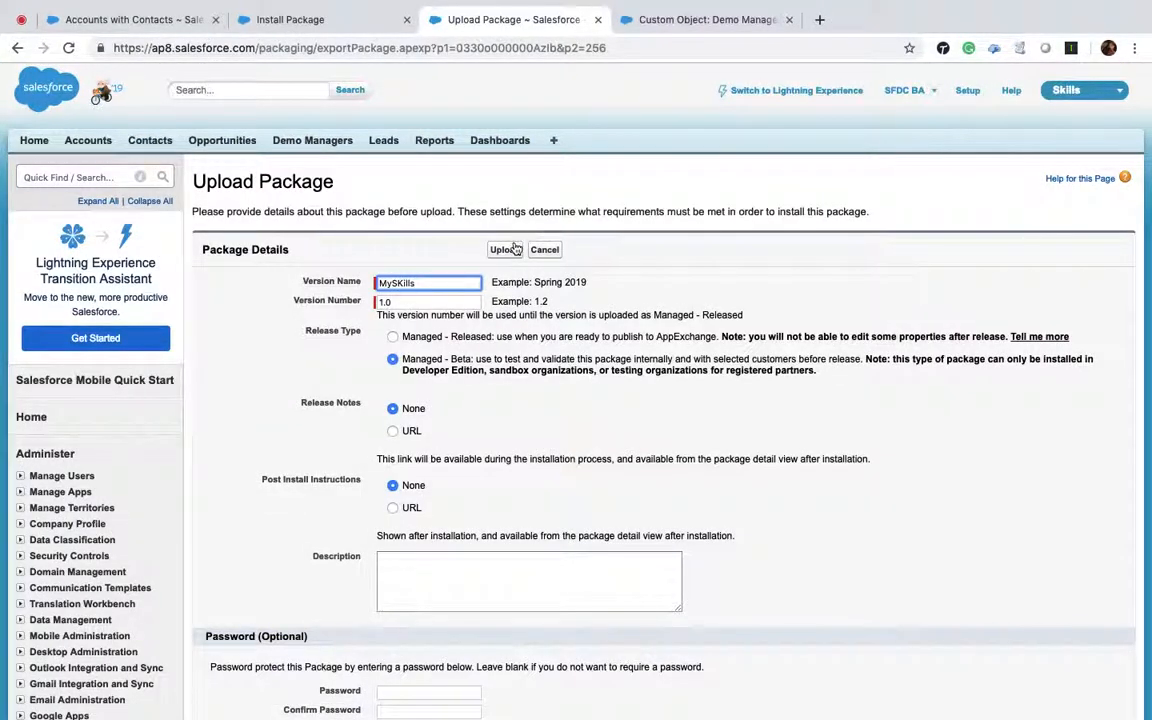
click(506, 249)
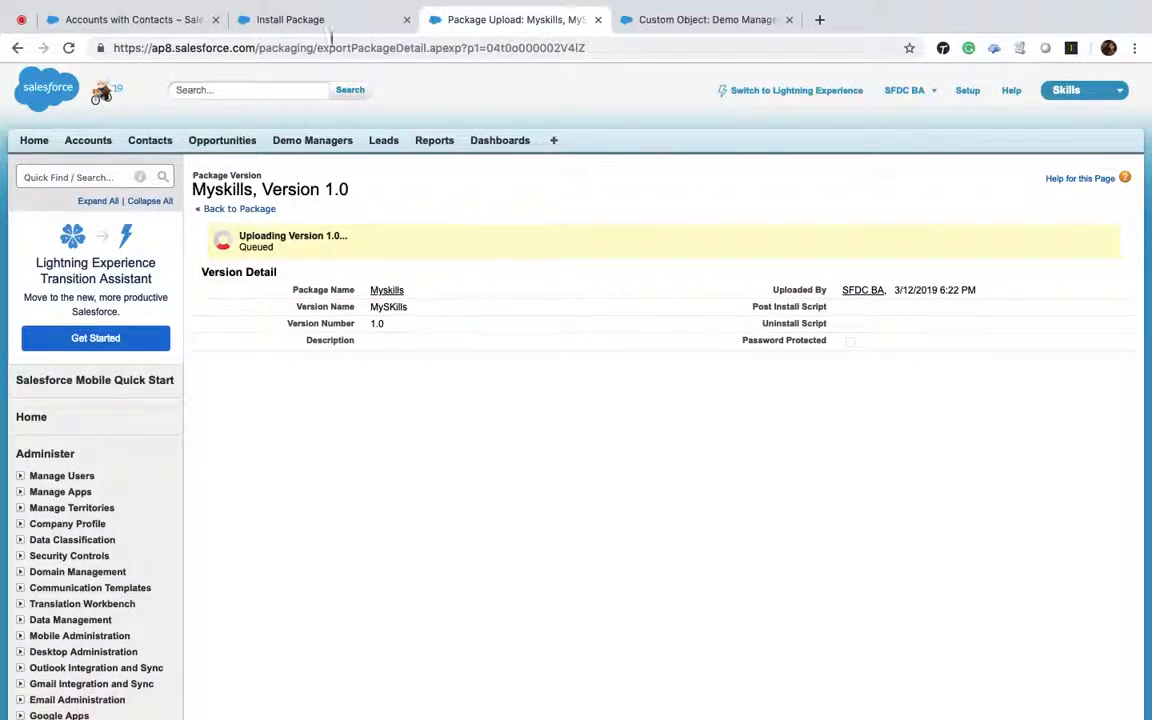
Step: Stop presenting in the Google Meet call and install Demo Management for all users in the participant's shared org
click(22, 20)
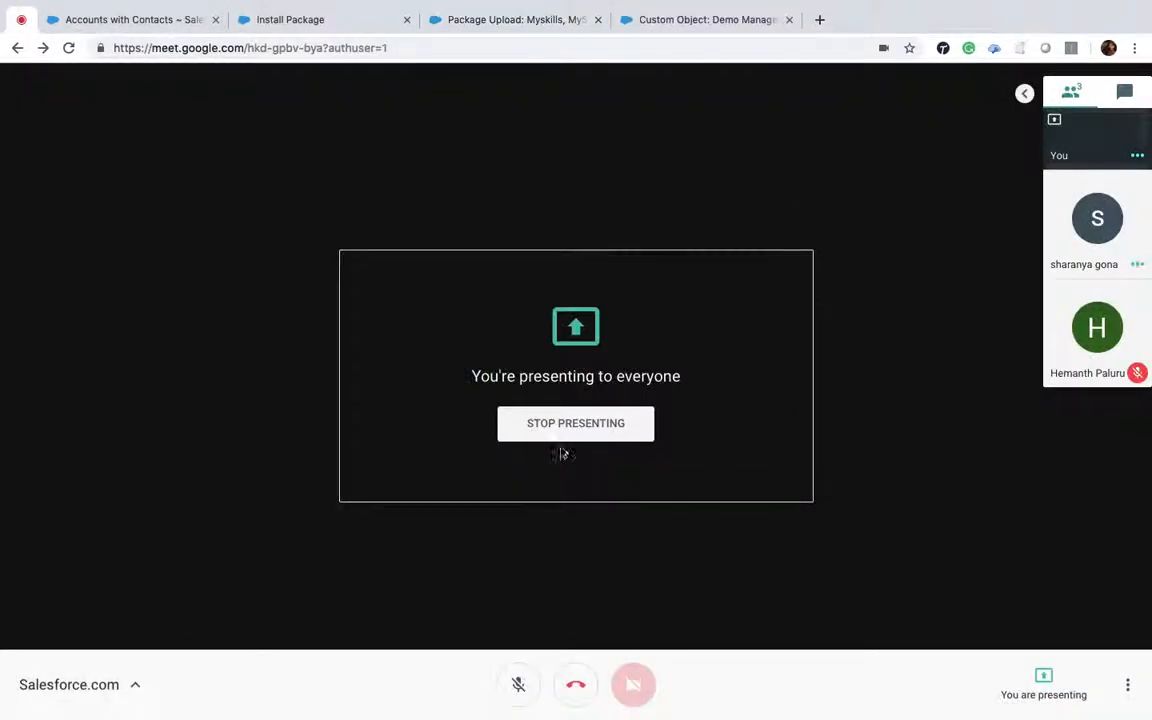
click(580, 429)
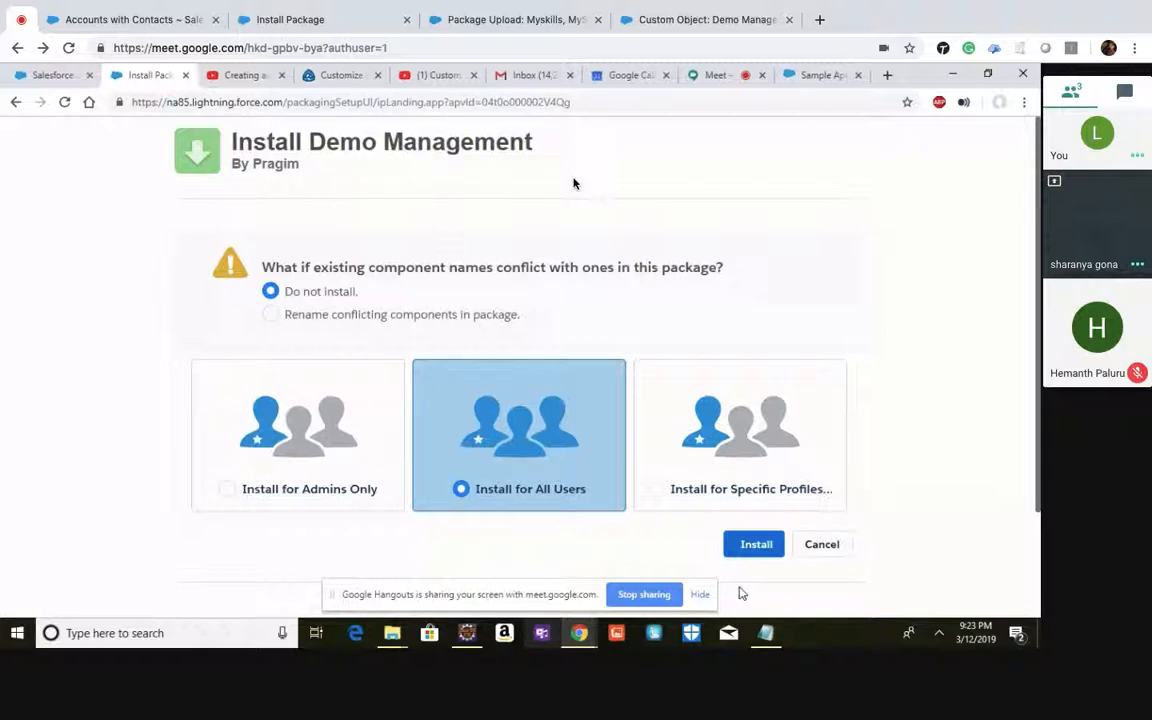
click(741, 553)
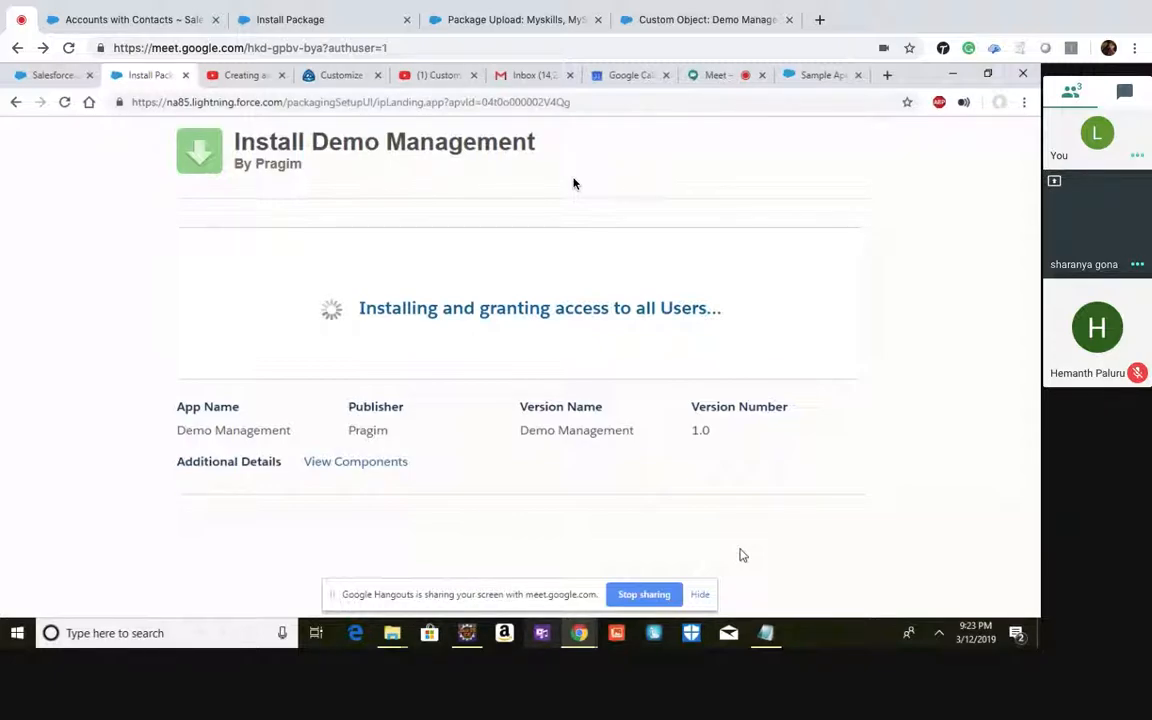
Step: Return to the Myskills version details and select the installation URL from packaging/installPackage.apexp to its end
click(311, 21)
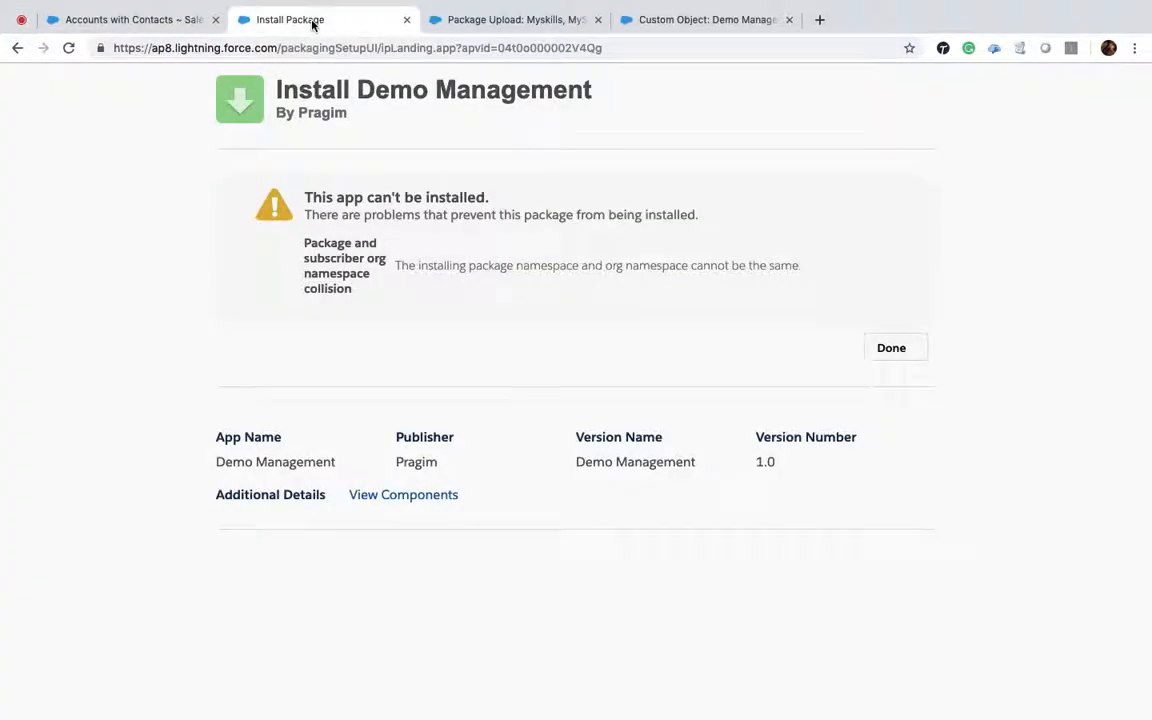
click(451, 20)
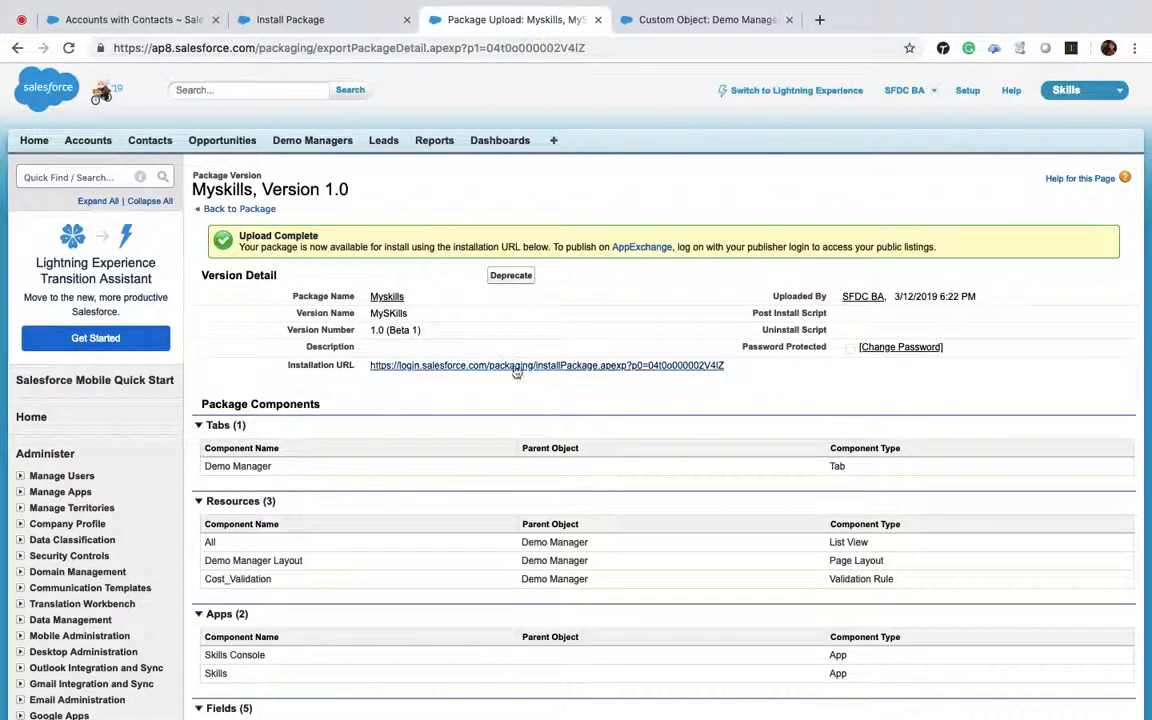
drag(730, 366, 490, 367)
Step: Switch to the shared org in Google Meet, filter the profiles by S, and open System Administrator for editing
click(21, 19)
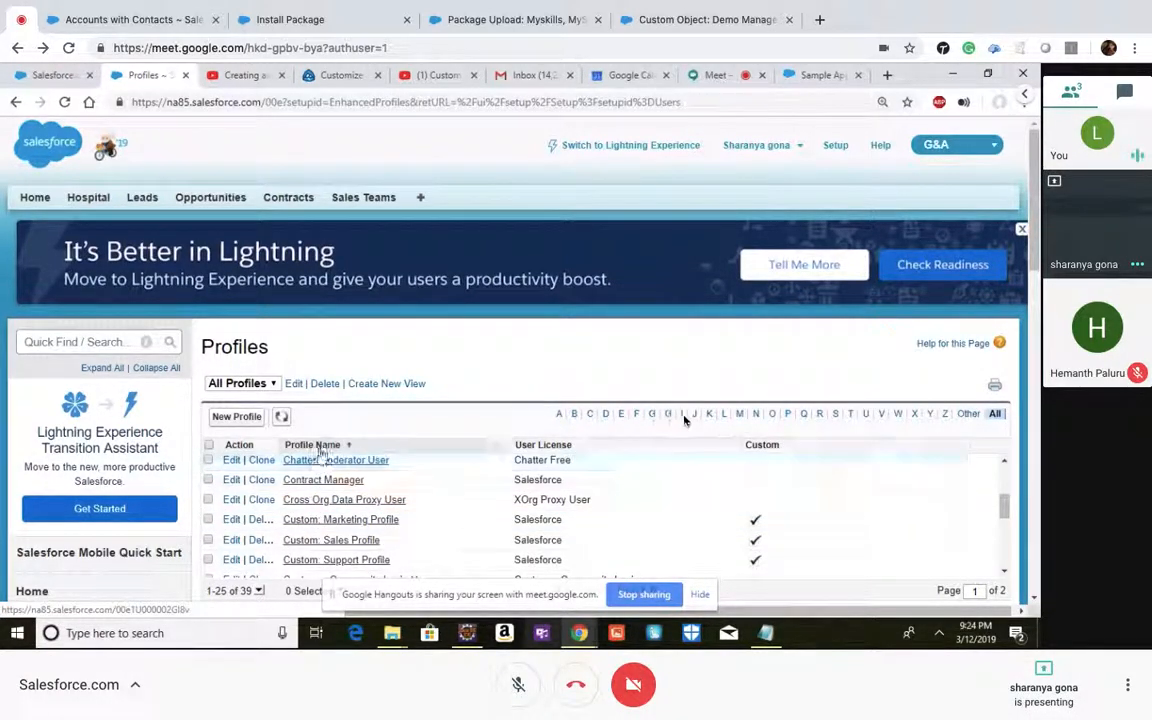
click(835, 414)
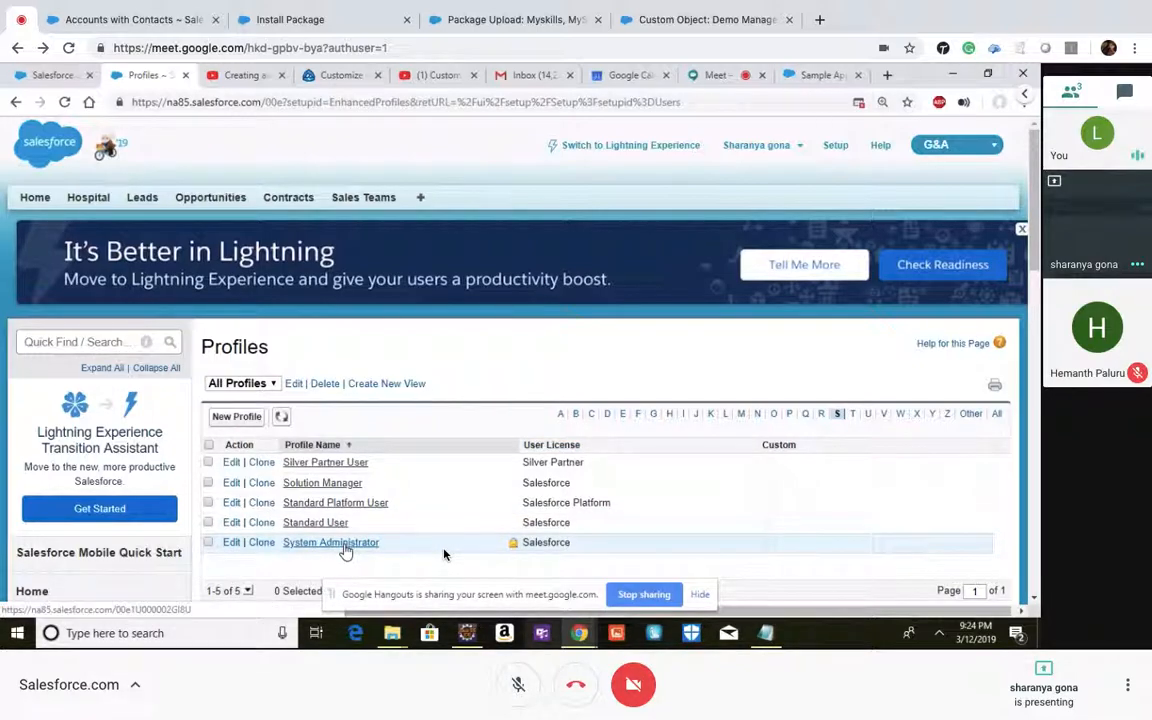
click(343, 545)
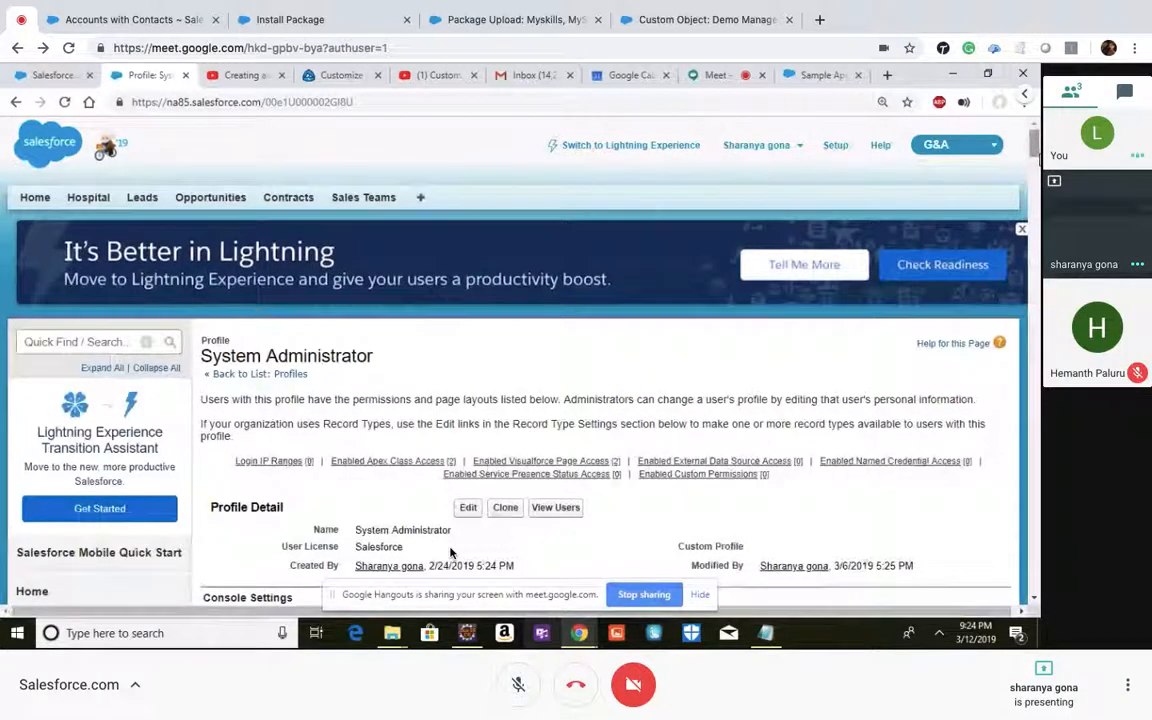
scroll(450, 553, down, 5)
scroll(450, 553, down, 9)
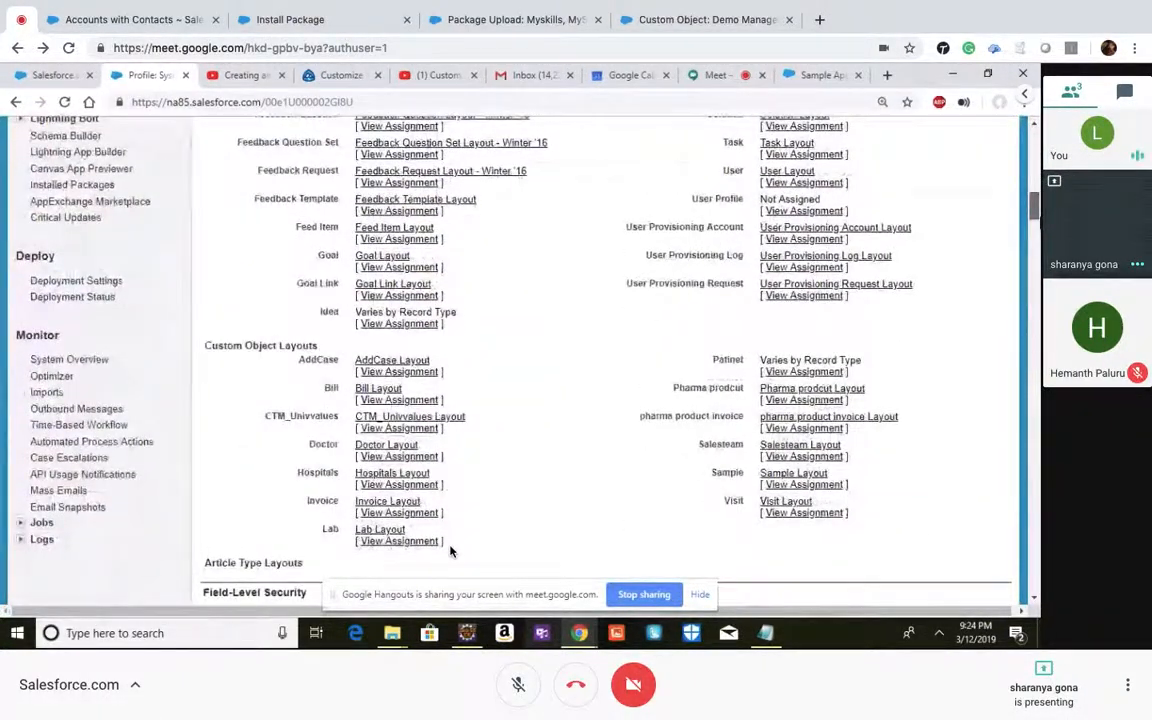
scroll(450, 553, up, 15)
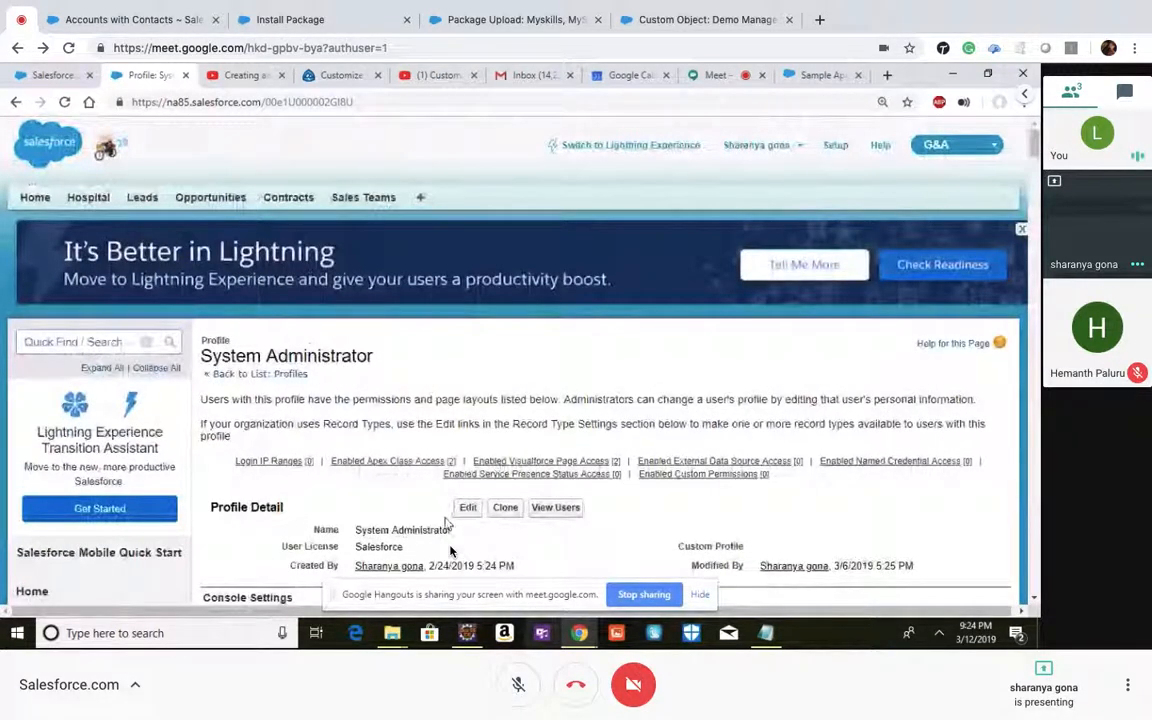
click(466, 509)
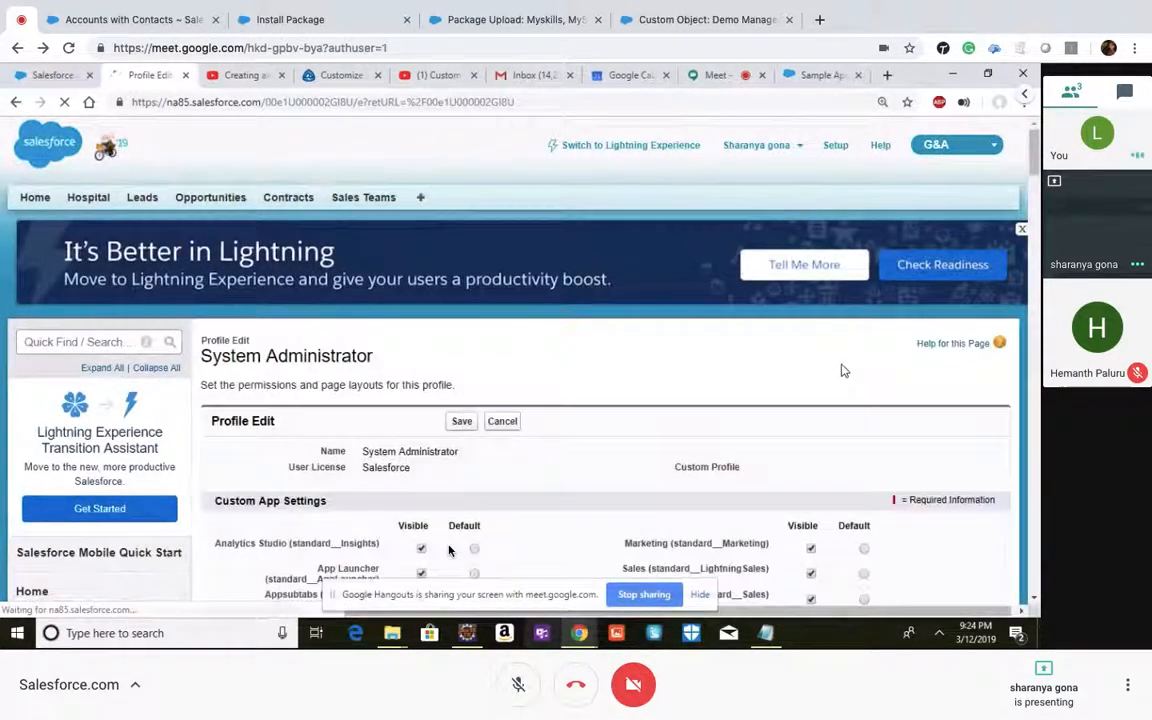
Step: Examine the System Administrator profile's custom app and tab settings, dismissing the reminders window
scroll(448, 550, down, 8)
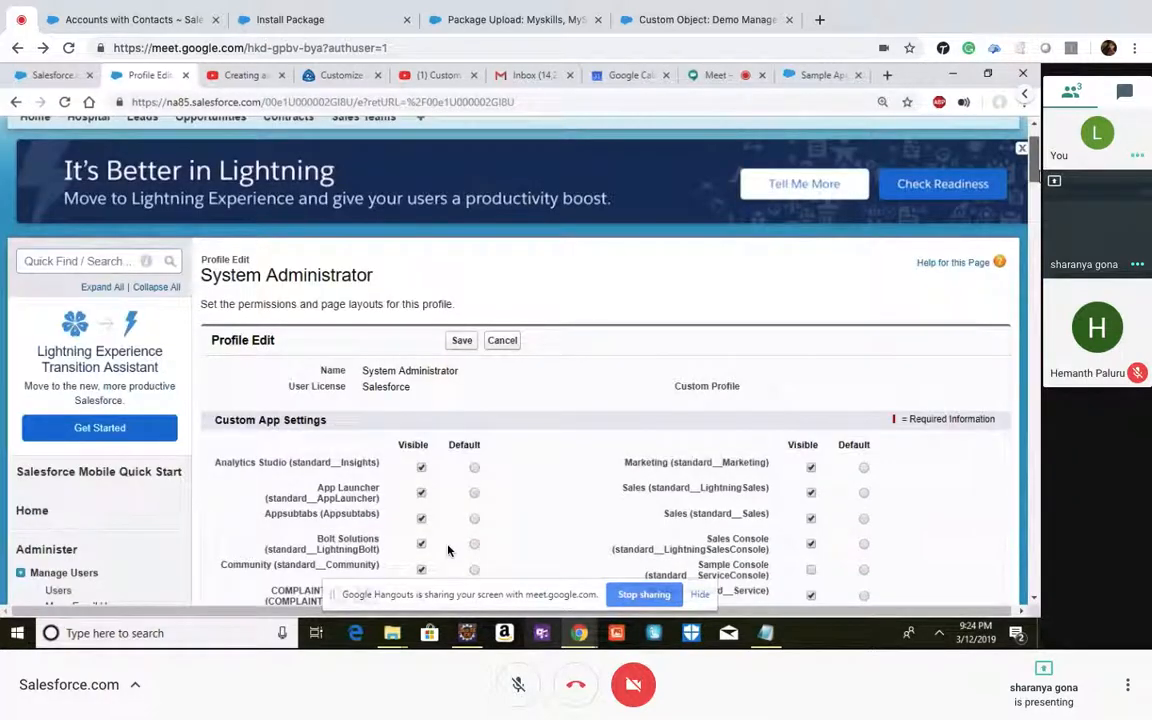
scroll(448, 550, down, 8)
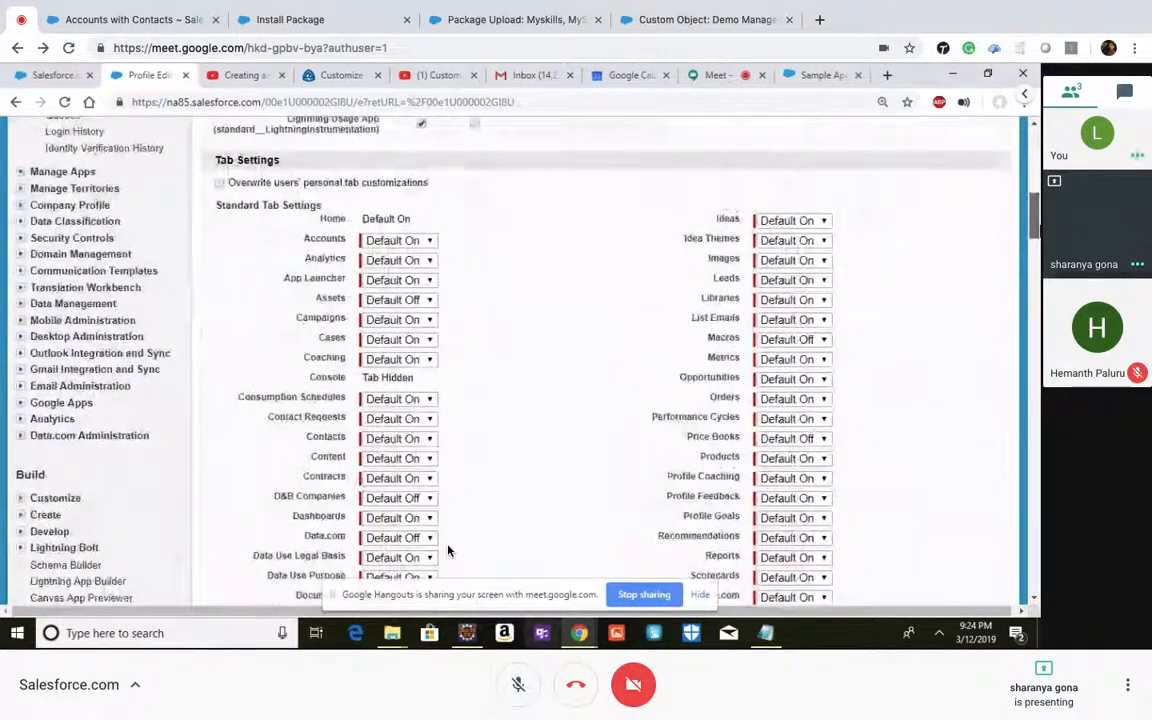
mouse_move(1038, 251)
mouse_down()
mouse_move(1037, 234)
mouse_move(1037, 258)
mouse_move(1036, 245)
mouse_up()
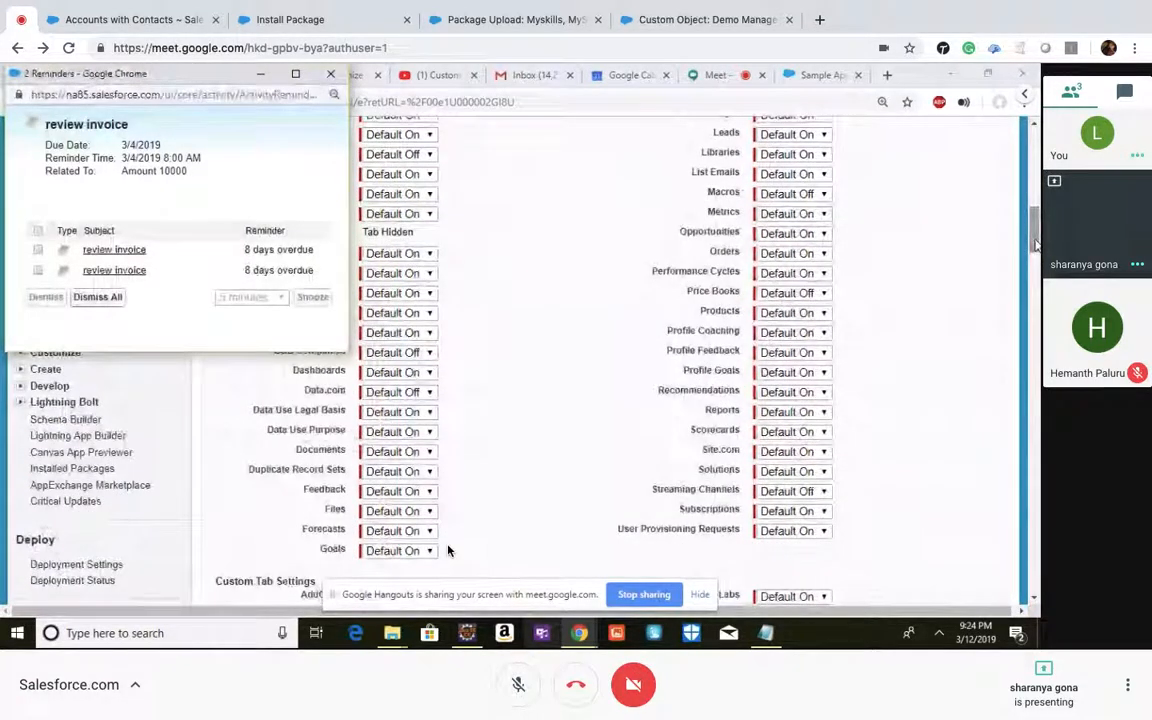
click(333, 79)
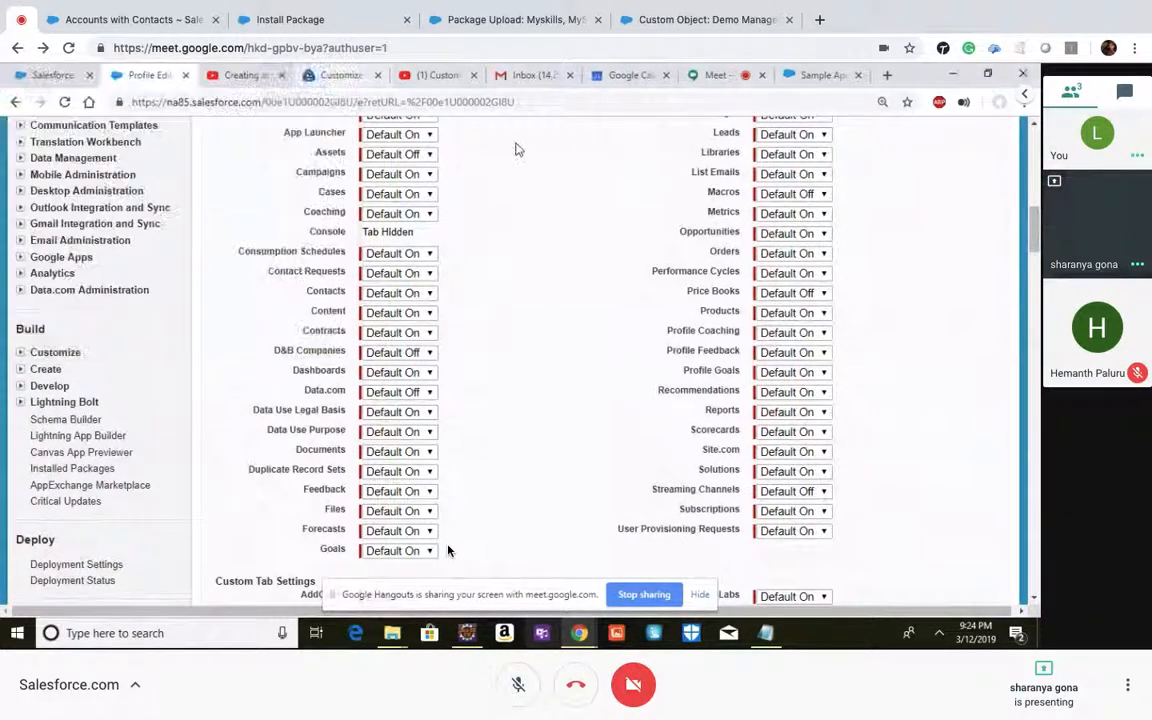
drag(1033, 231, 1034, 195)
scroll(448, 550, up, 1)
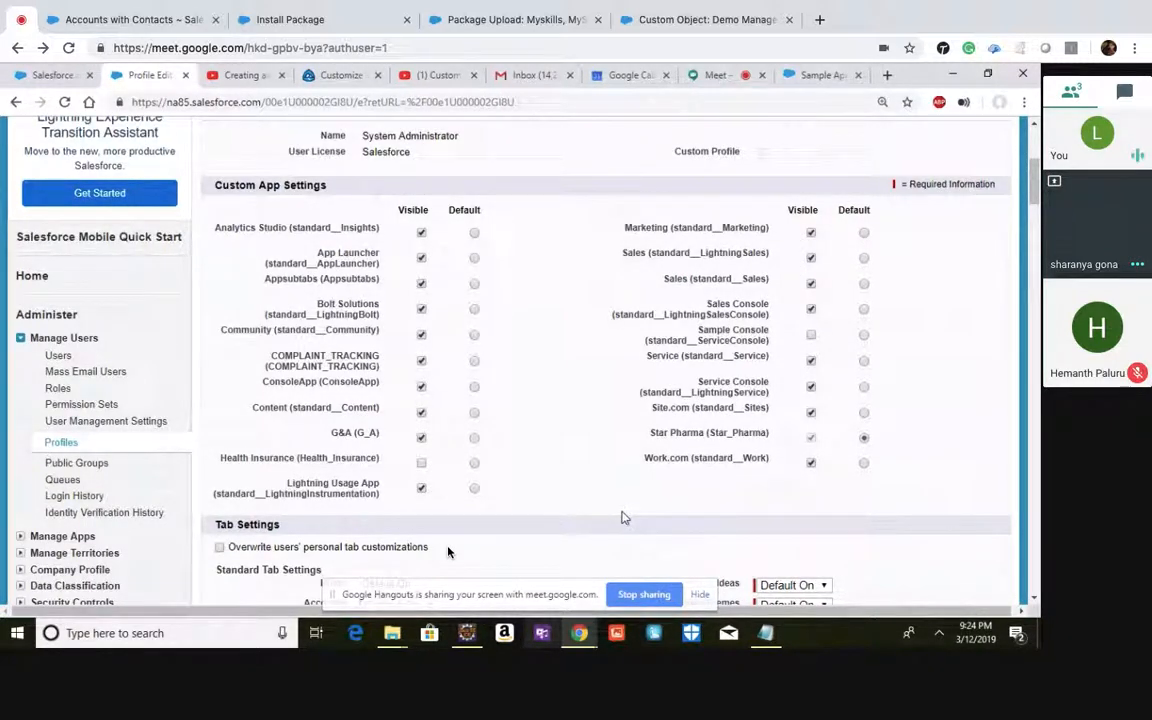
scroll(447, 551, up, 4)
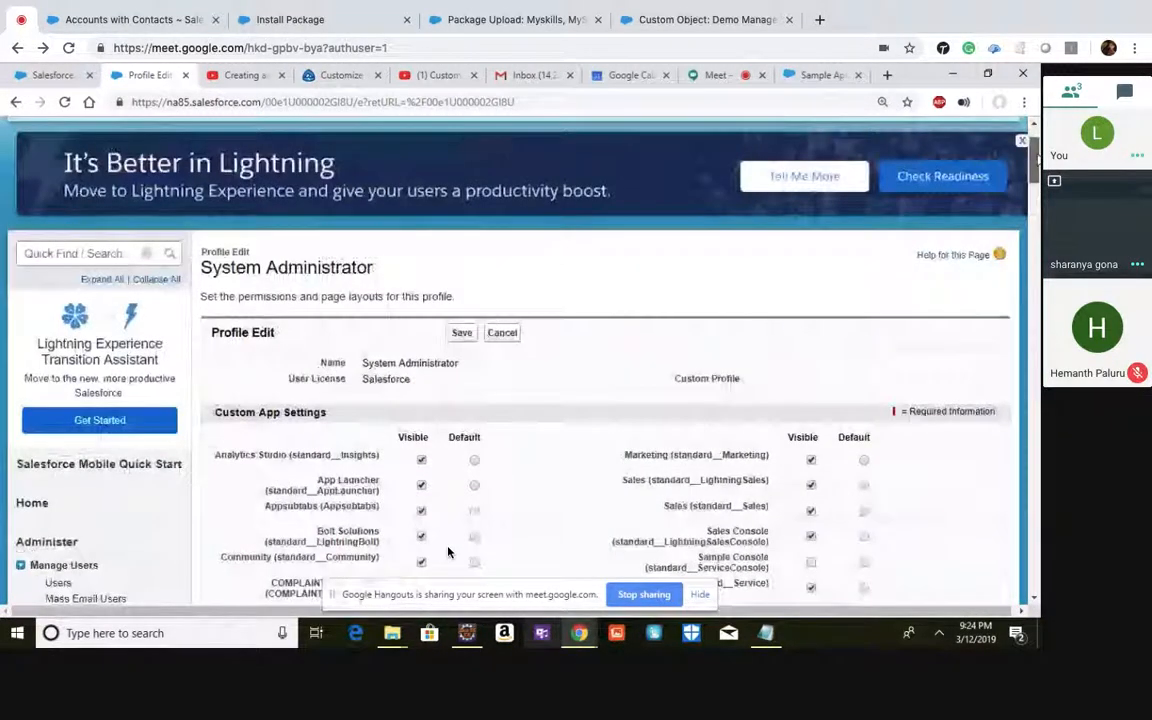
scroll(447, 551, down, 3)
scroll(447, 551, up, 3)
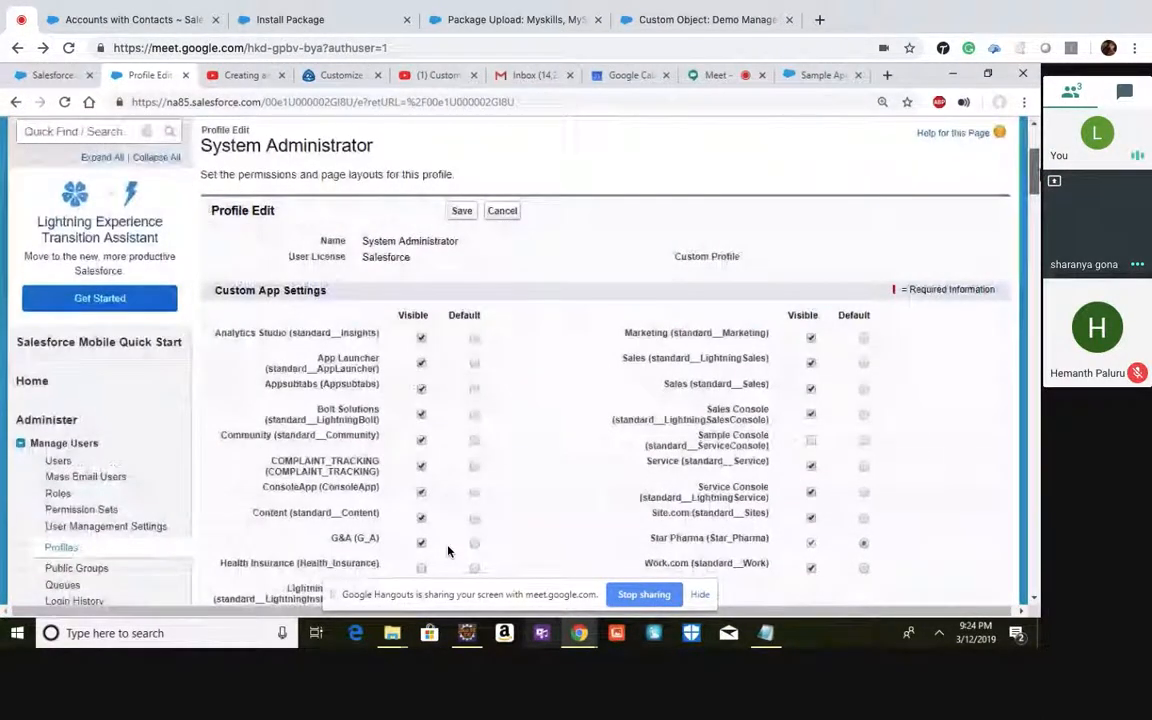
Step: Search the participant's setup for ins and check the Installed Packages page
click(93, 301)
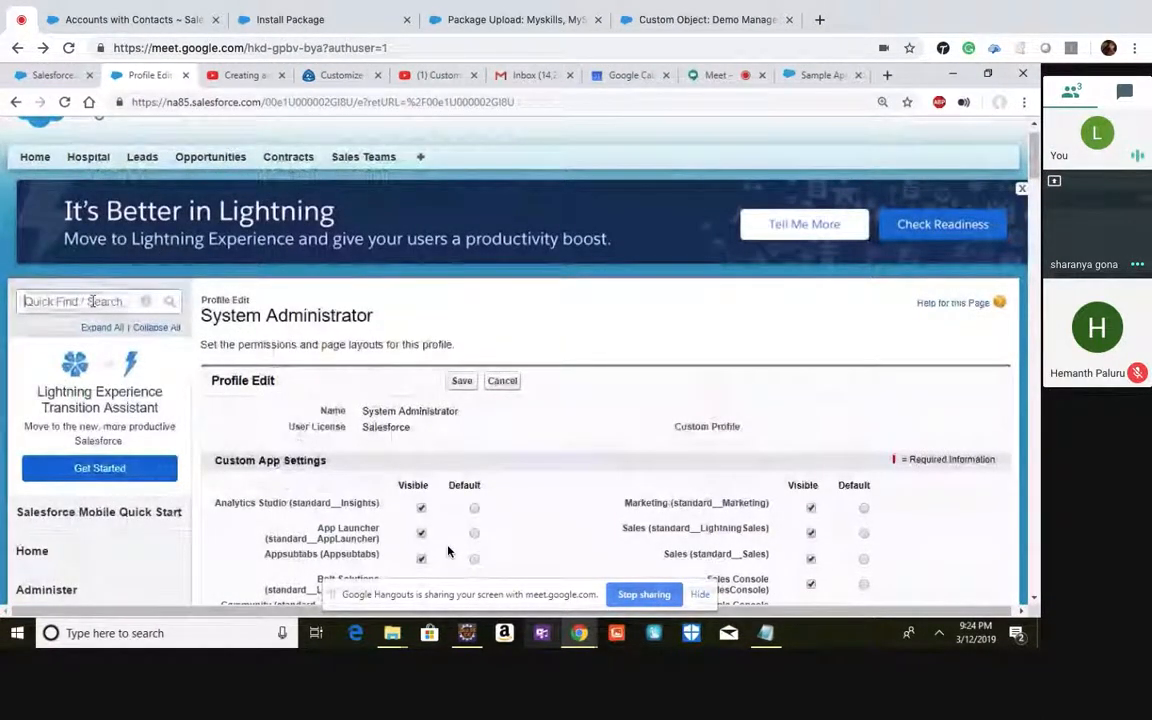
text(ins)
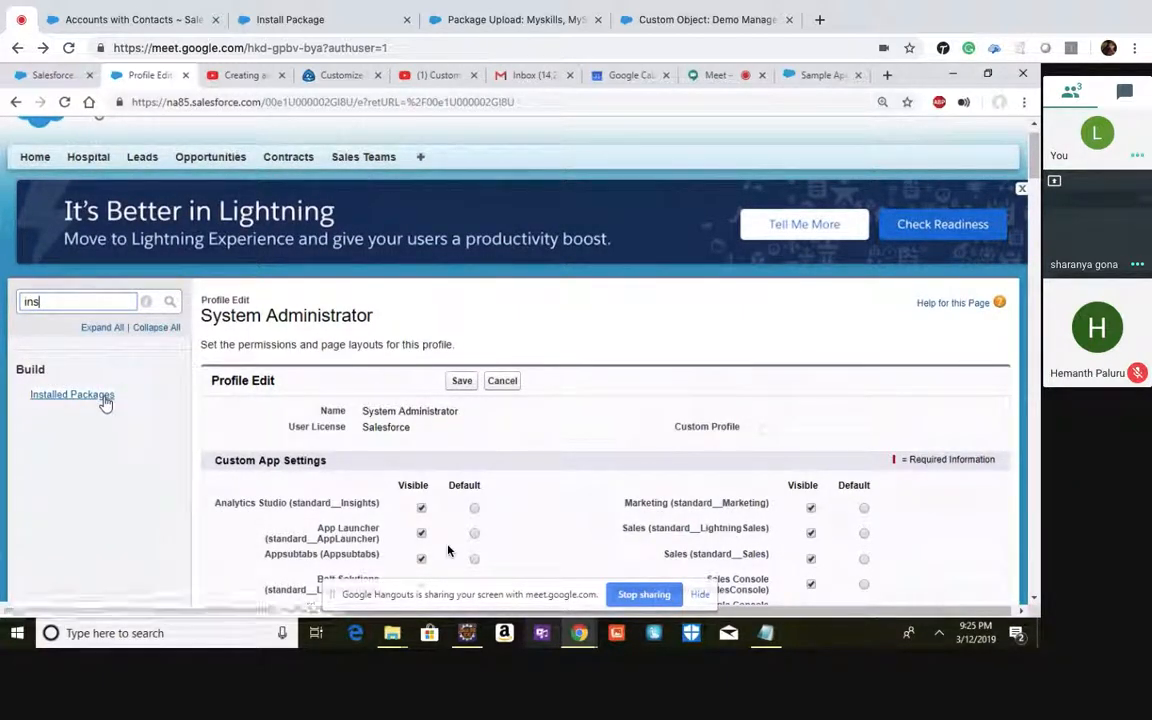
click(104, 399)
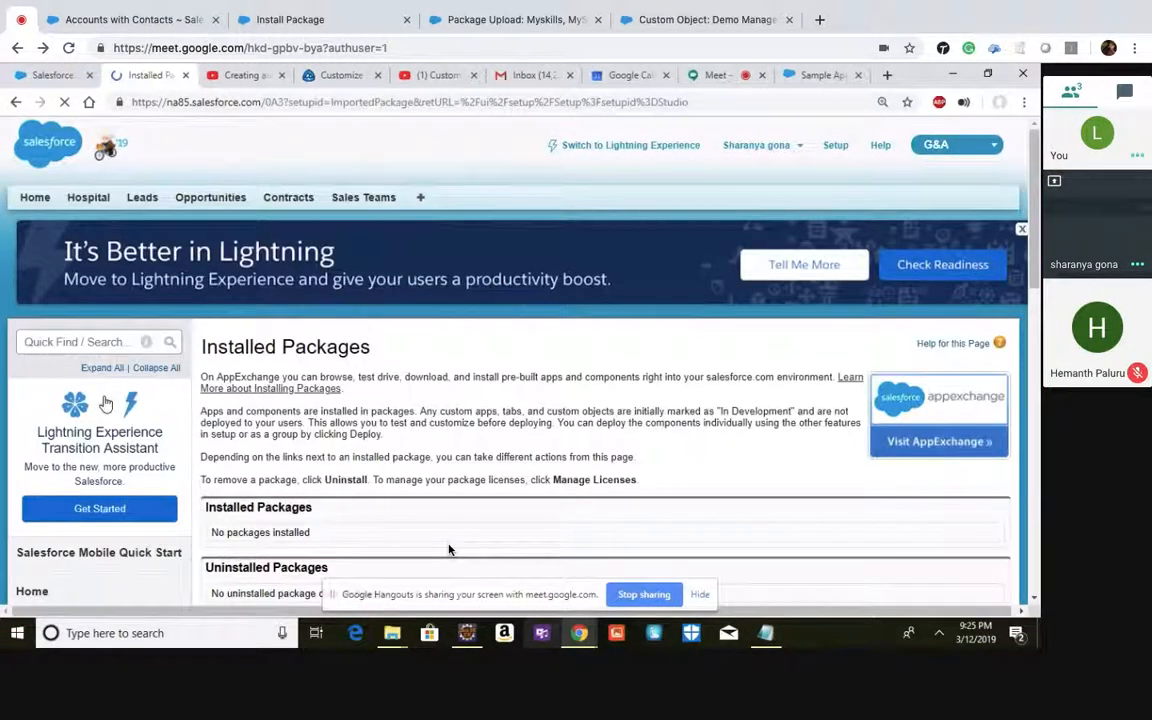
scroll(449, 551, down, 1)
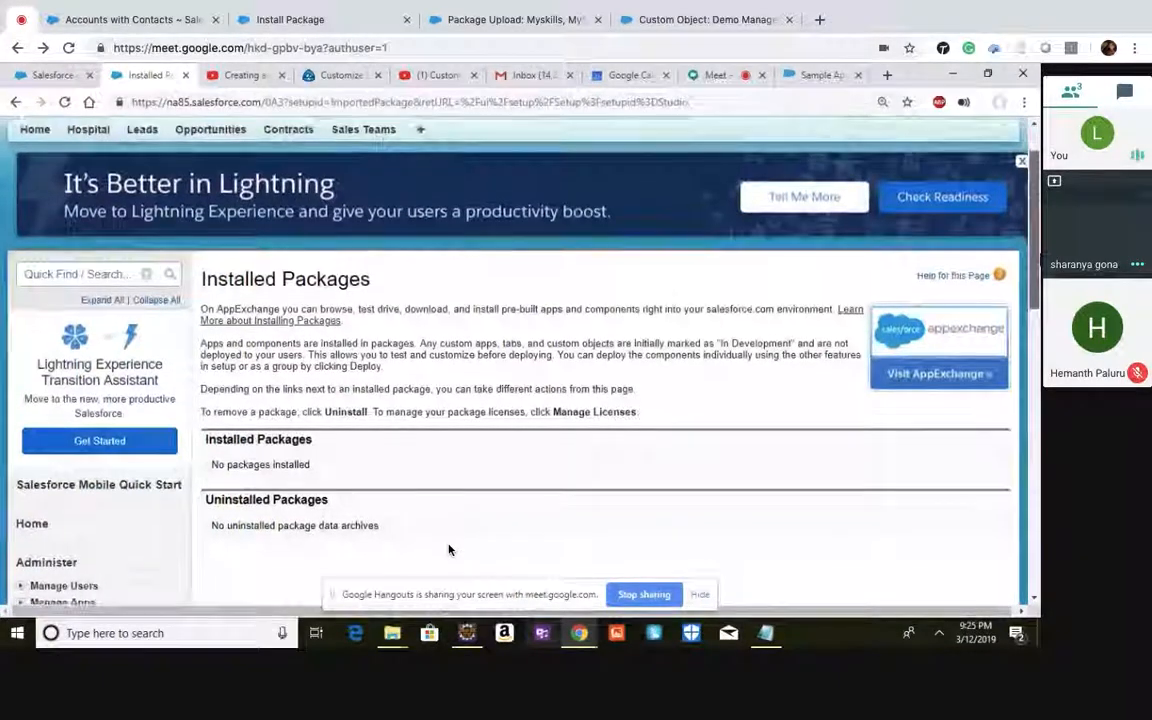
scroll(449, 551, down, 3)
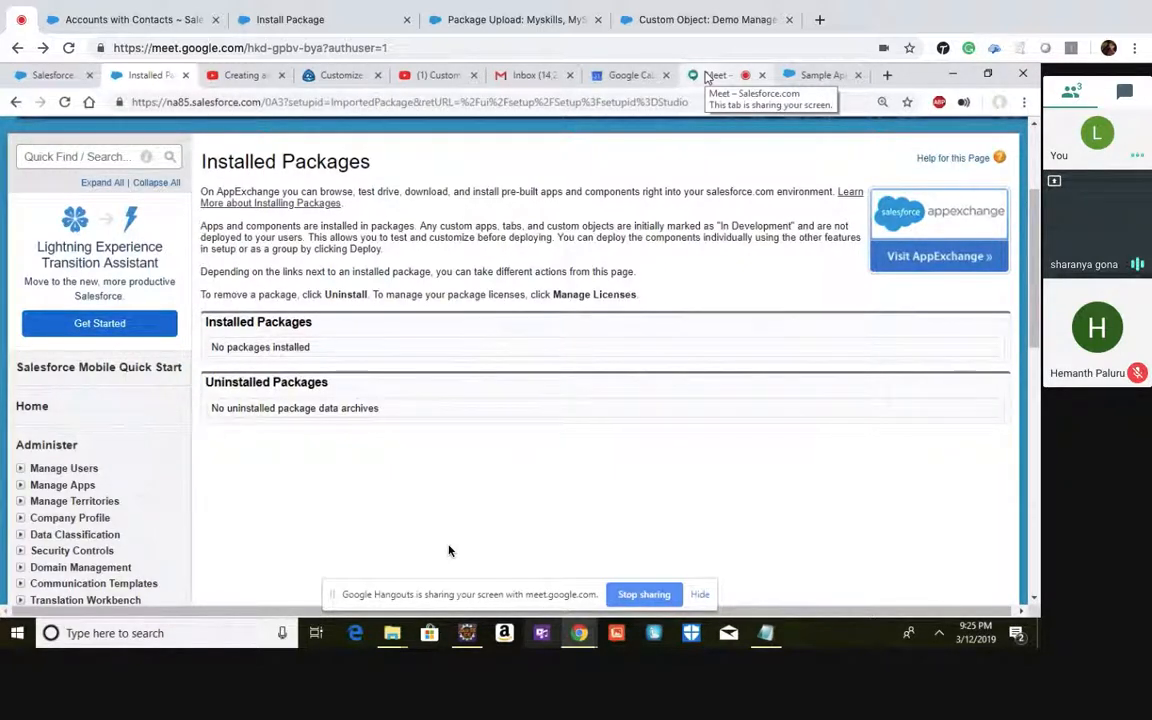
Step: Go back to the participant's meeting page and stop sharing the participant's screen
click(712, 75)
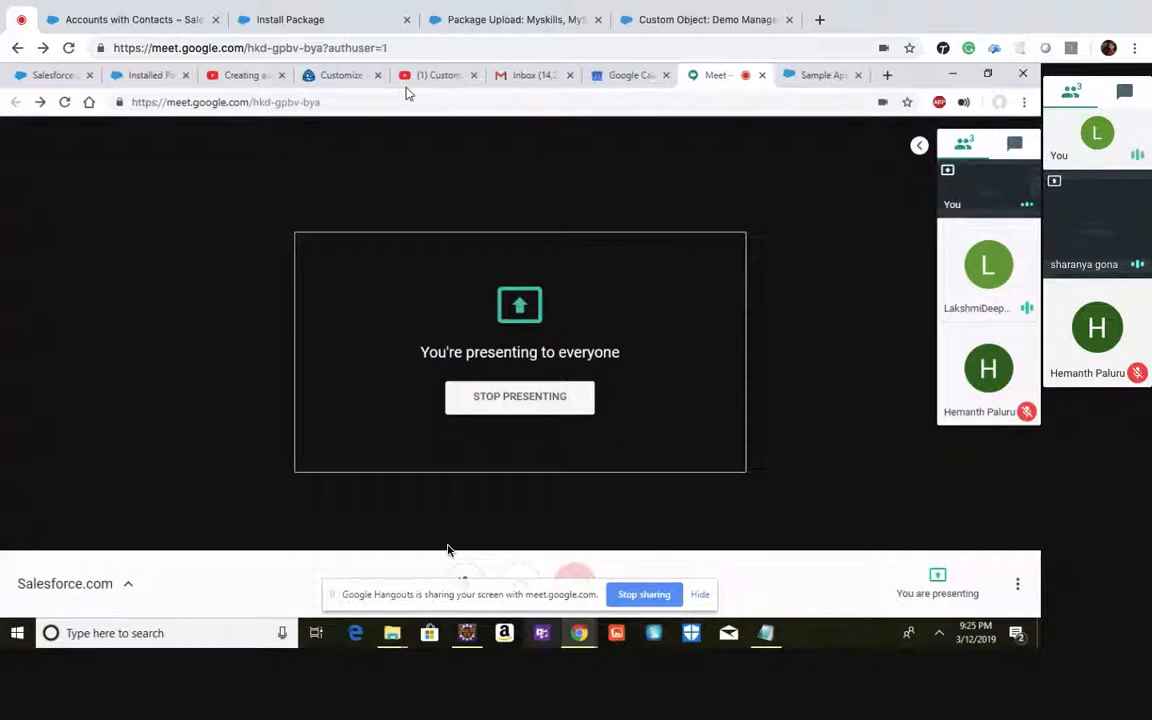
click(151, 80)
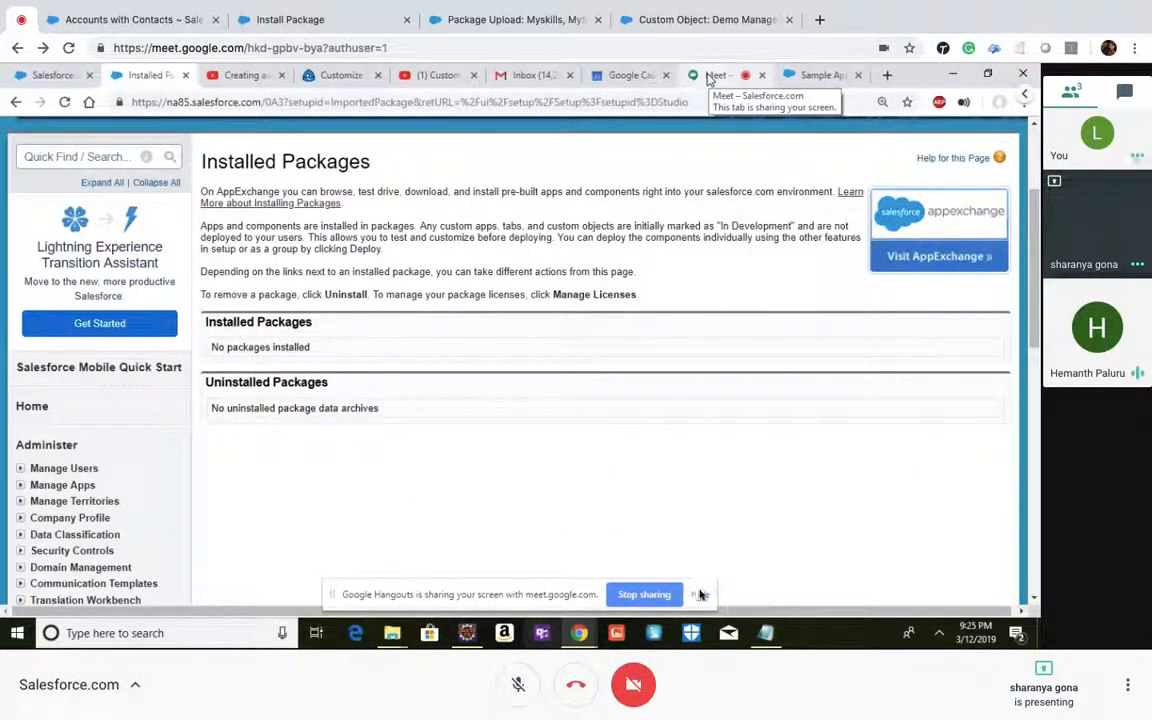
click(708, 78)
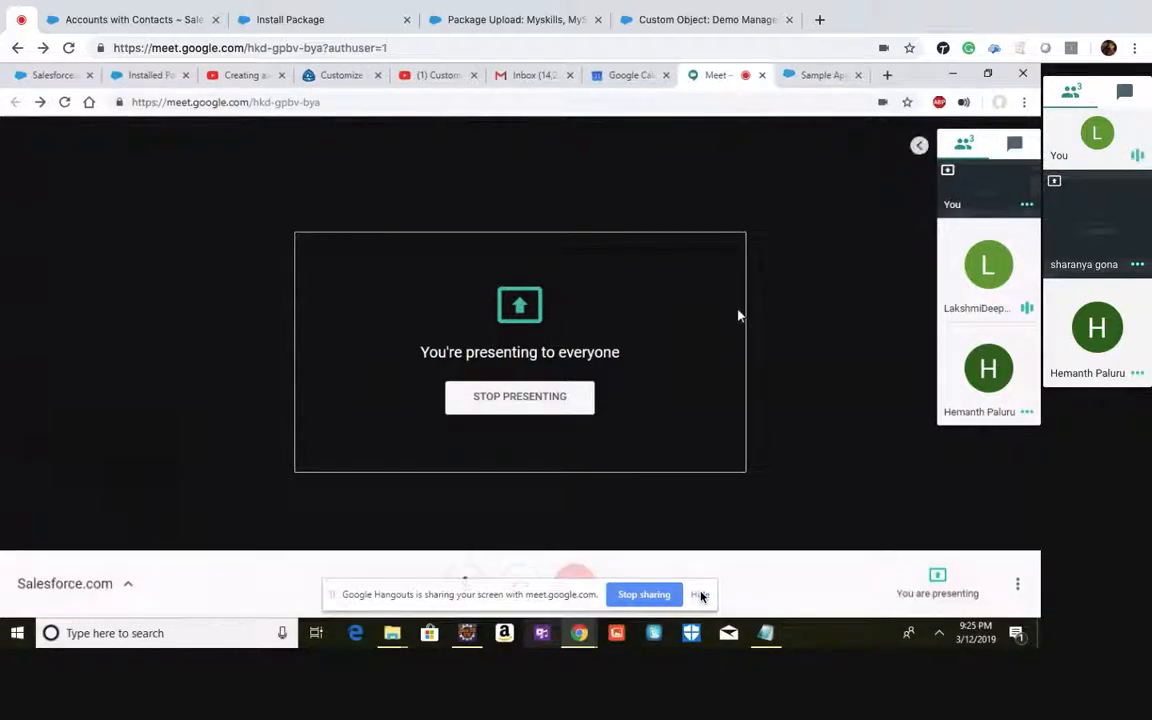
click(626, 596)
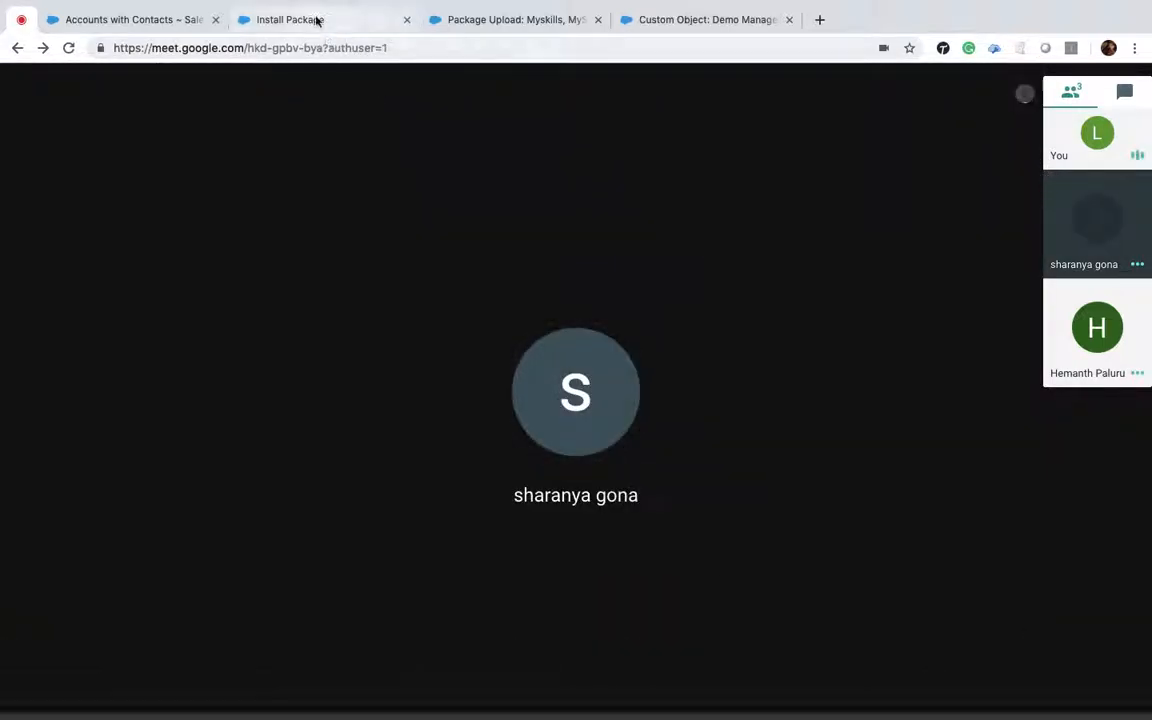
Step: Return to the Myskills package version and review its version details and package components
click(314, 20)
click(726, 21)
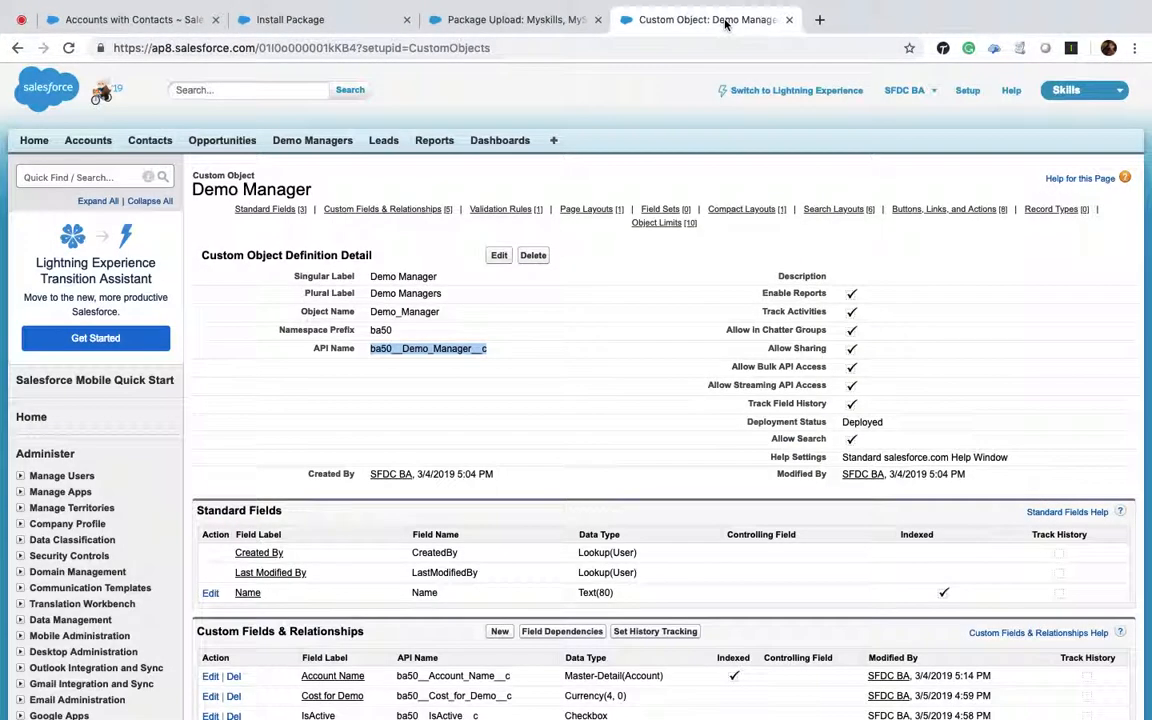
click(505, 20)
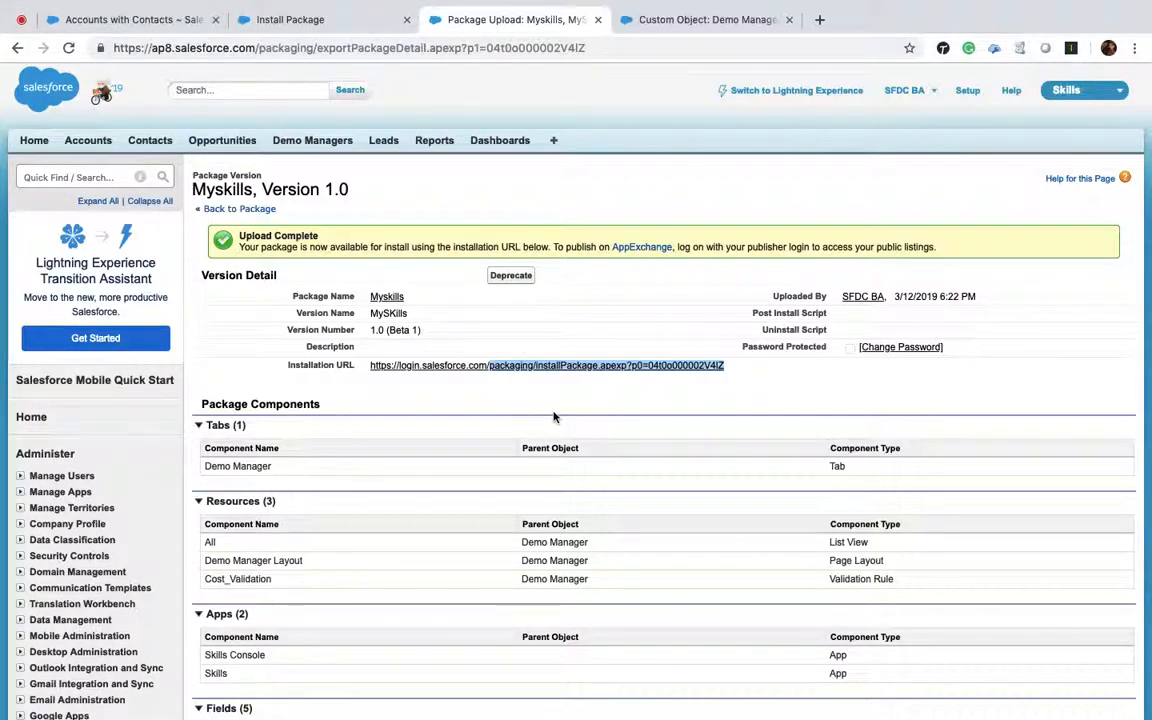
scroll(543, 416, down, 1)
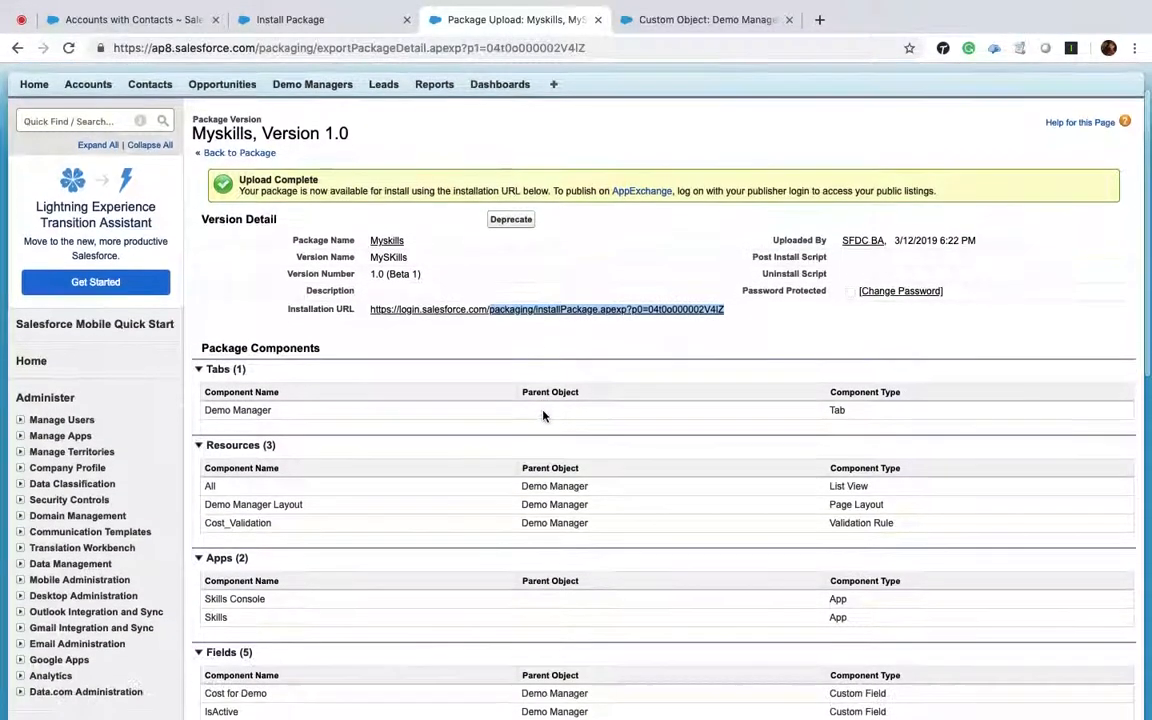
scroll(493, 355, down, 1)
scroll(493, 355, up, 1)
scroll(442, 314, down, 5)
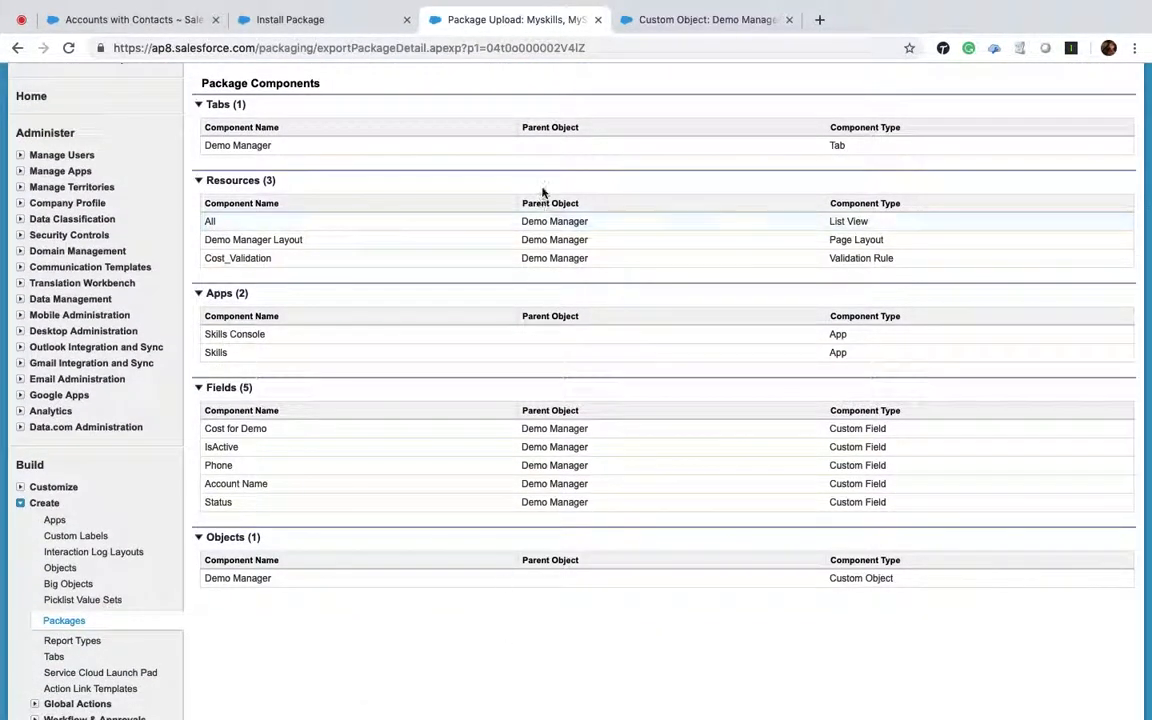
scroll(542, 190, up, 5)
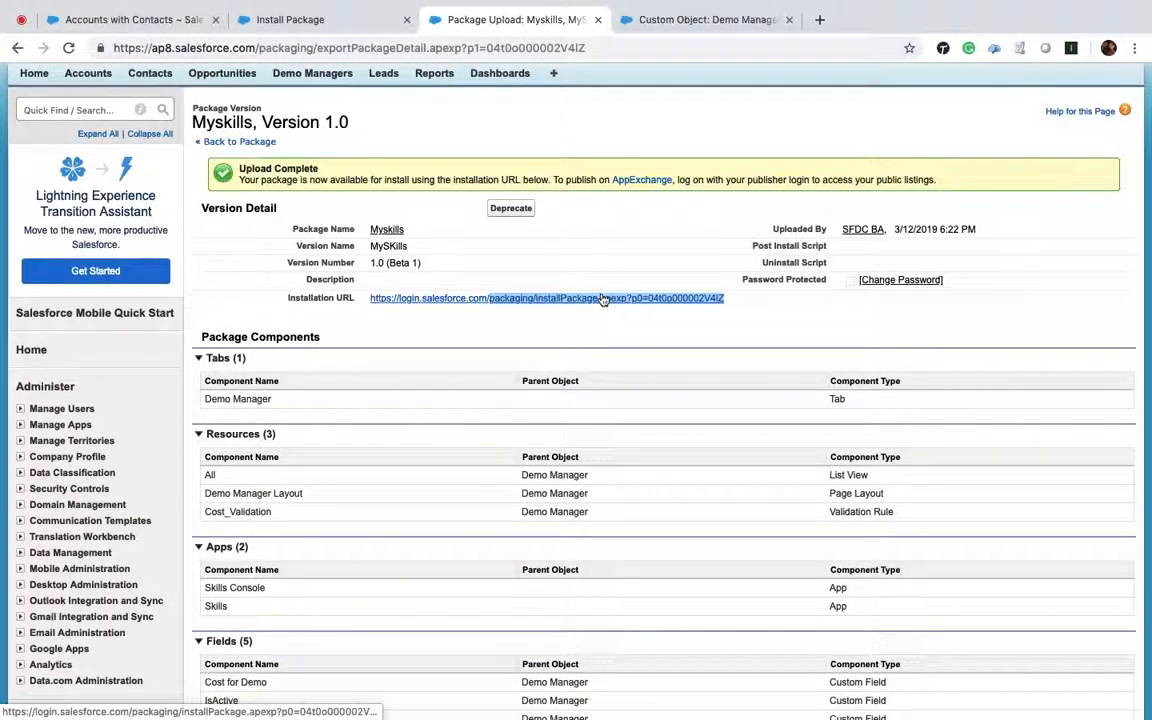
Step: Send packaging/installPackage.apexp?p0=04t0o000002V4lZ to everyone in the Google Meet chat
click(21, 20)
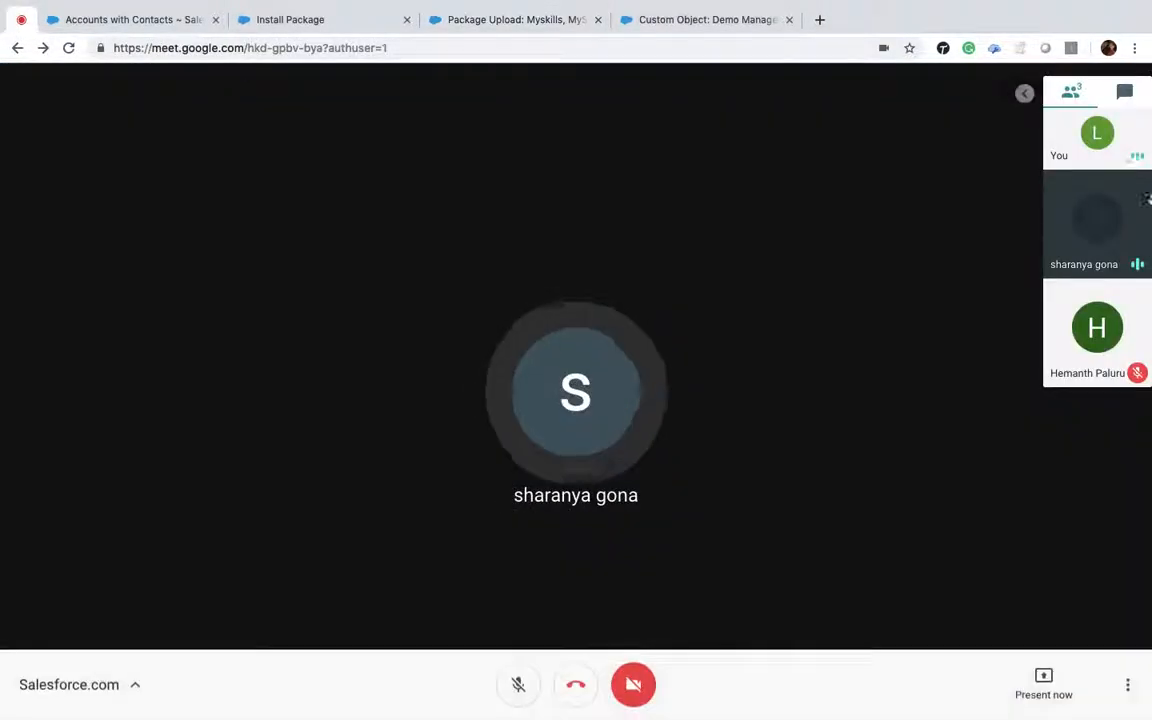
click(1135, 95)
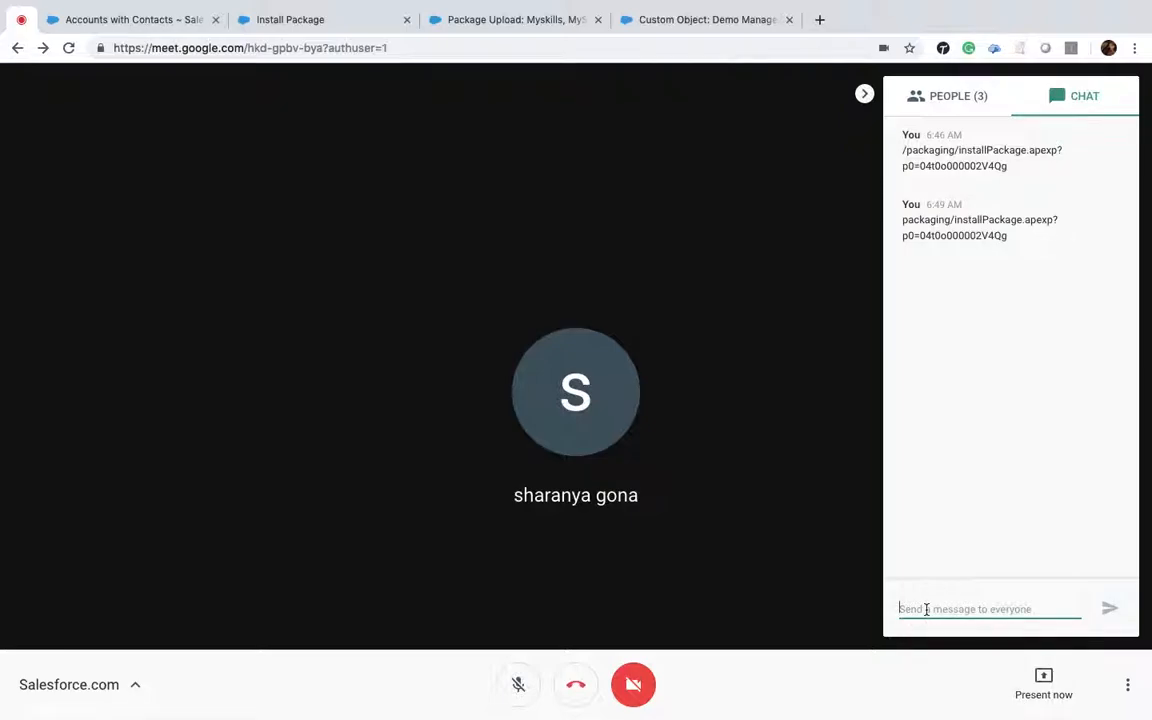
text(packaging/installPackage.apexp?p0=04t0o000002V4lZ)
key(Return)
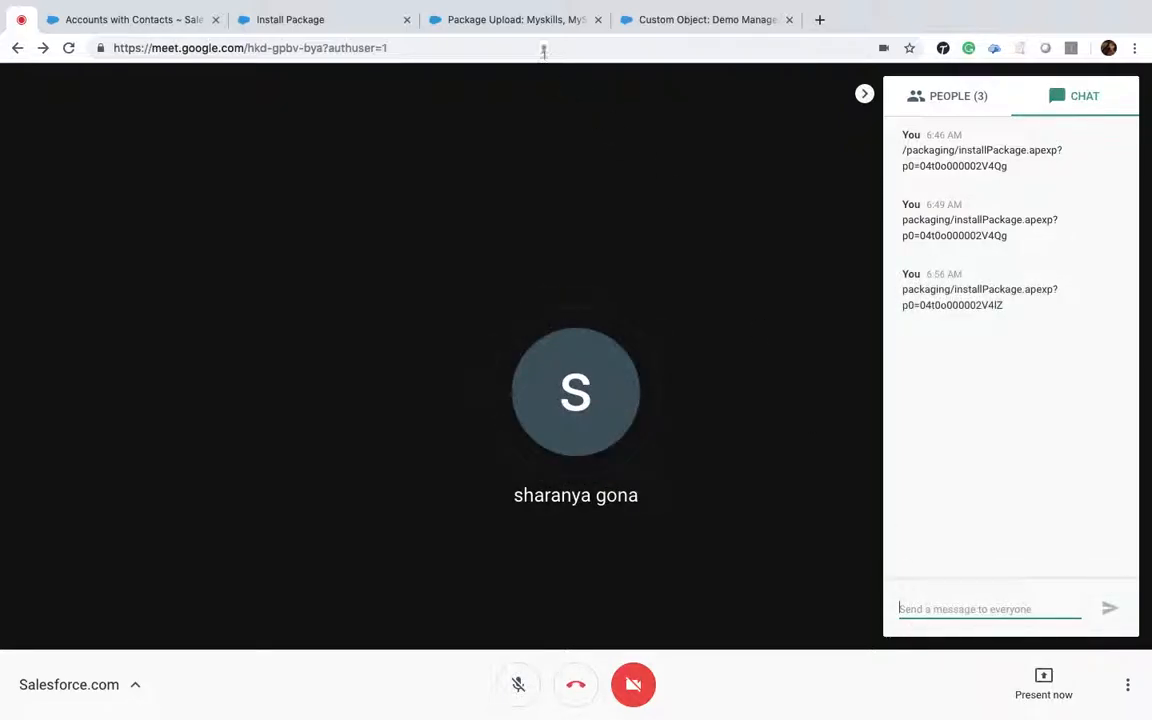
Step: Review the Myskills version's package components, and bring up the component list of the Myskills package itself
click(508, 18)
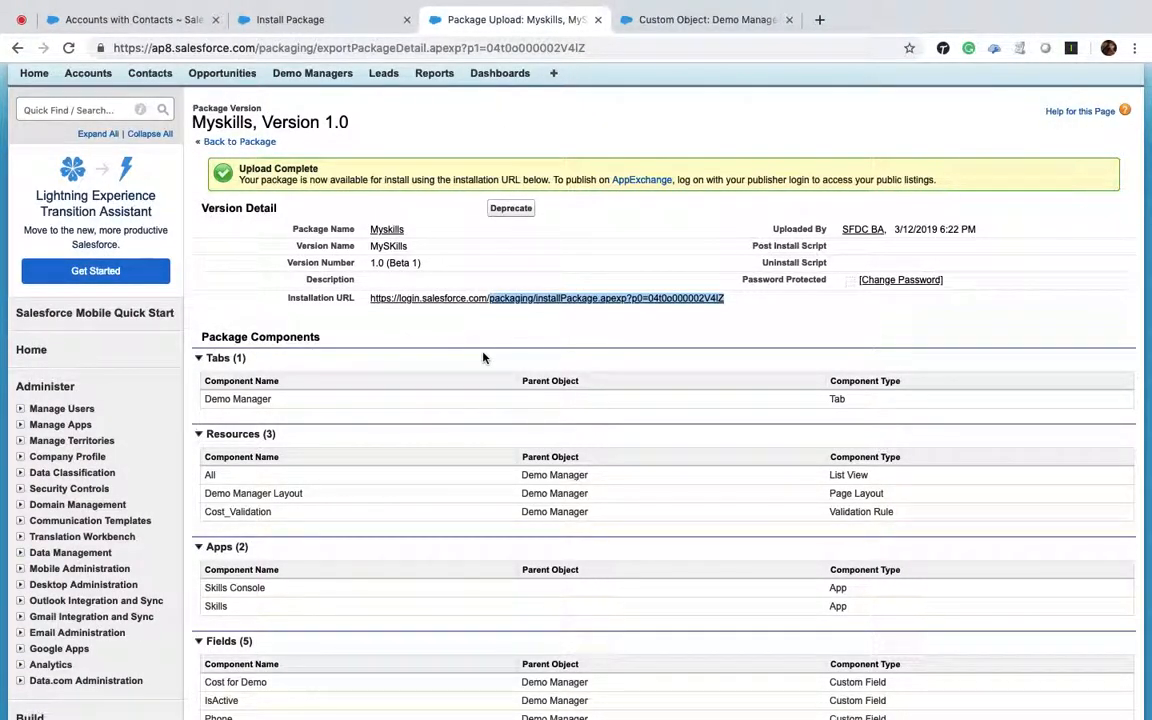
scroll(483, 357, down, 2)
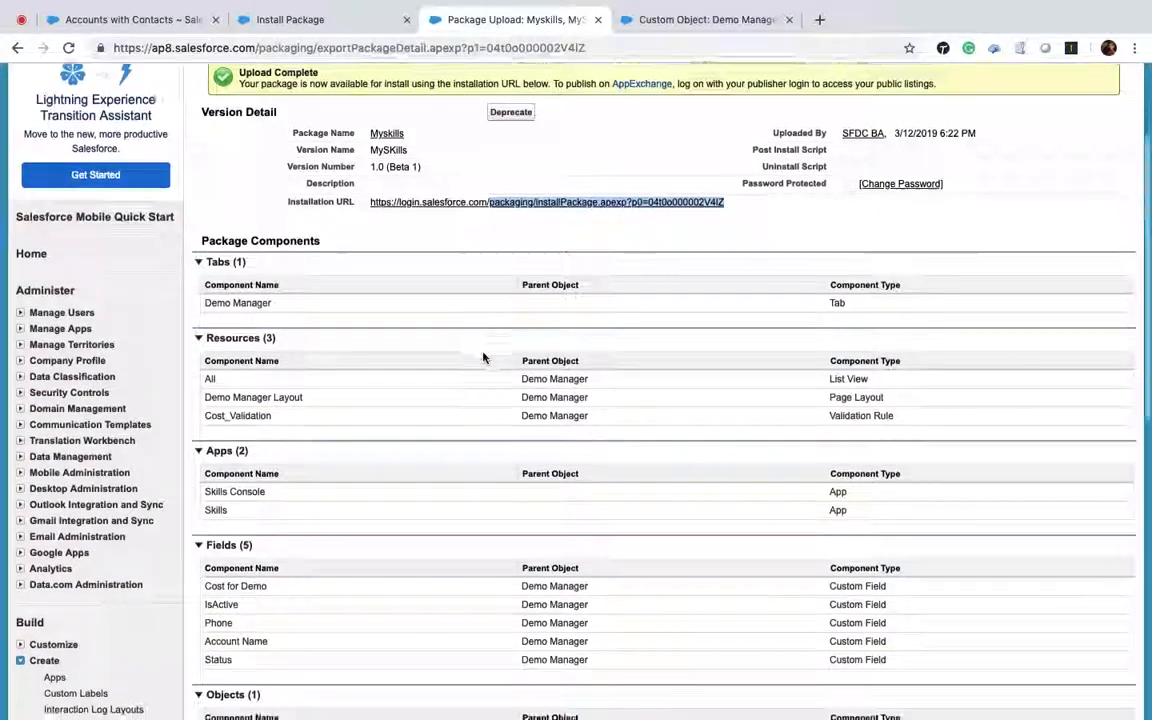
scroll(483, 357, down, 2)
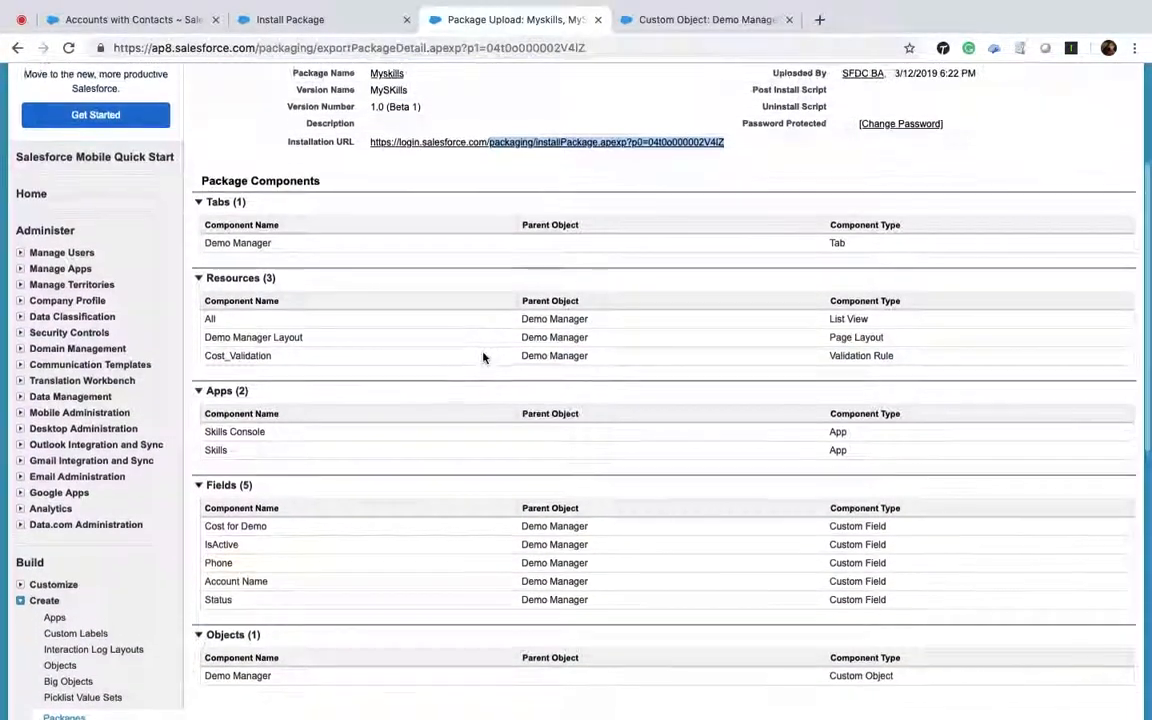
scroll(483, 357, up, 2)
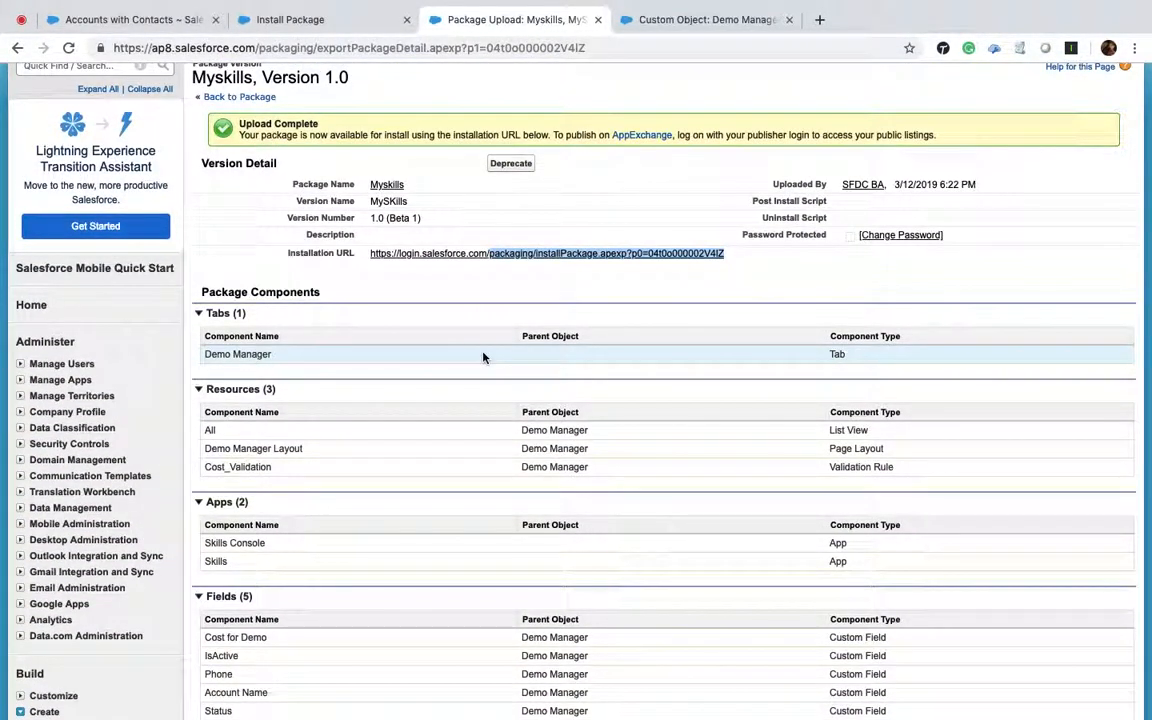
click(394, 186)
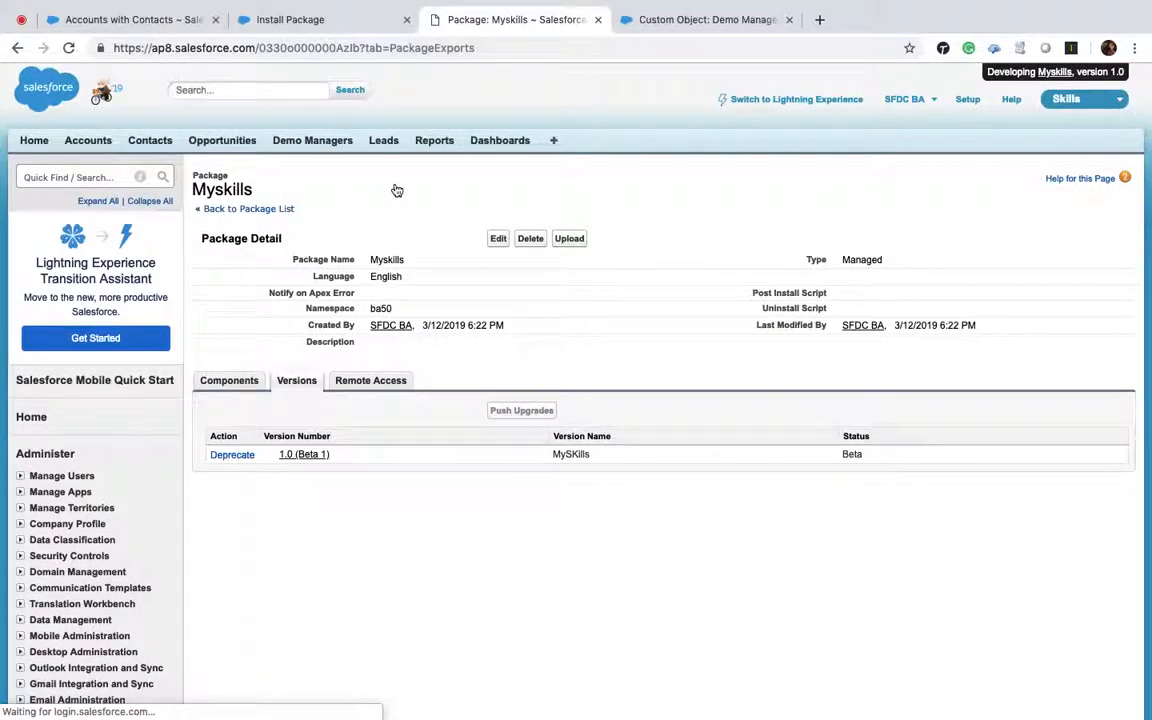
click(229, 384)
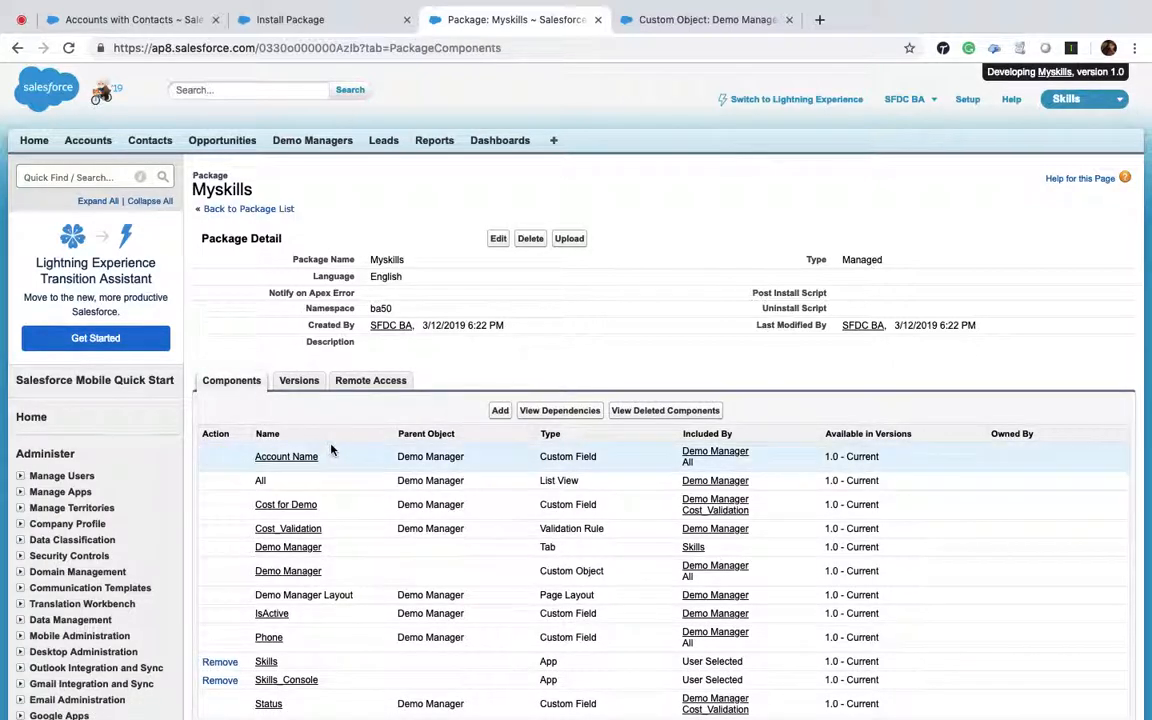
Step: Return to the meeting, show its participant list and bring up the screen presentation options
click(21, 19)
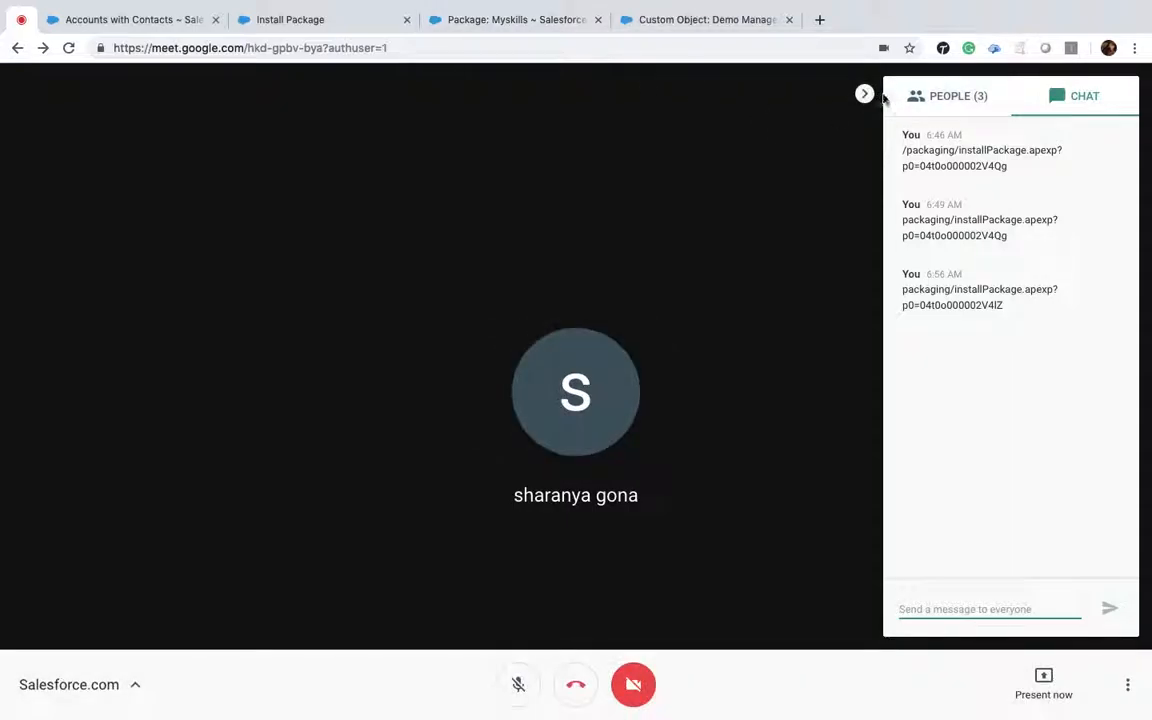
click(915, 97)
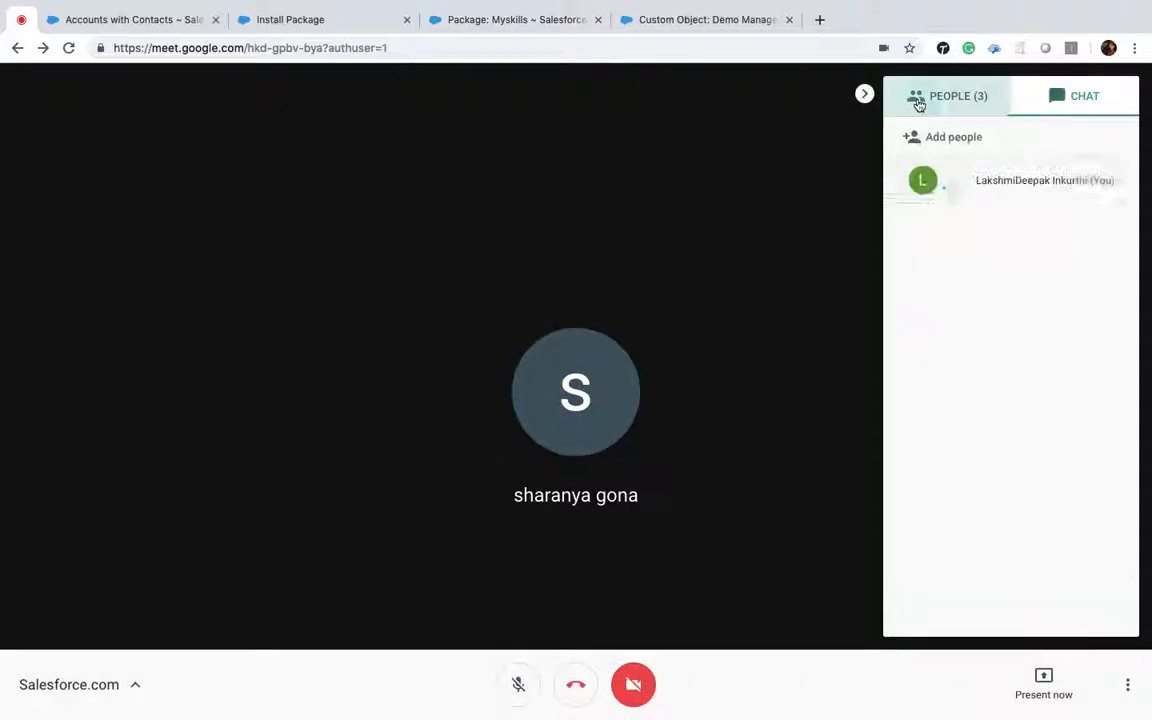
click(1034, 678)
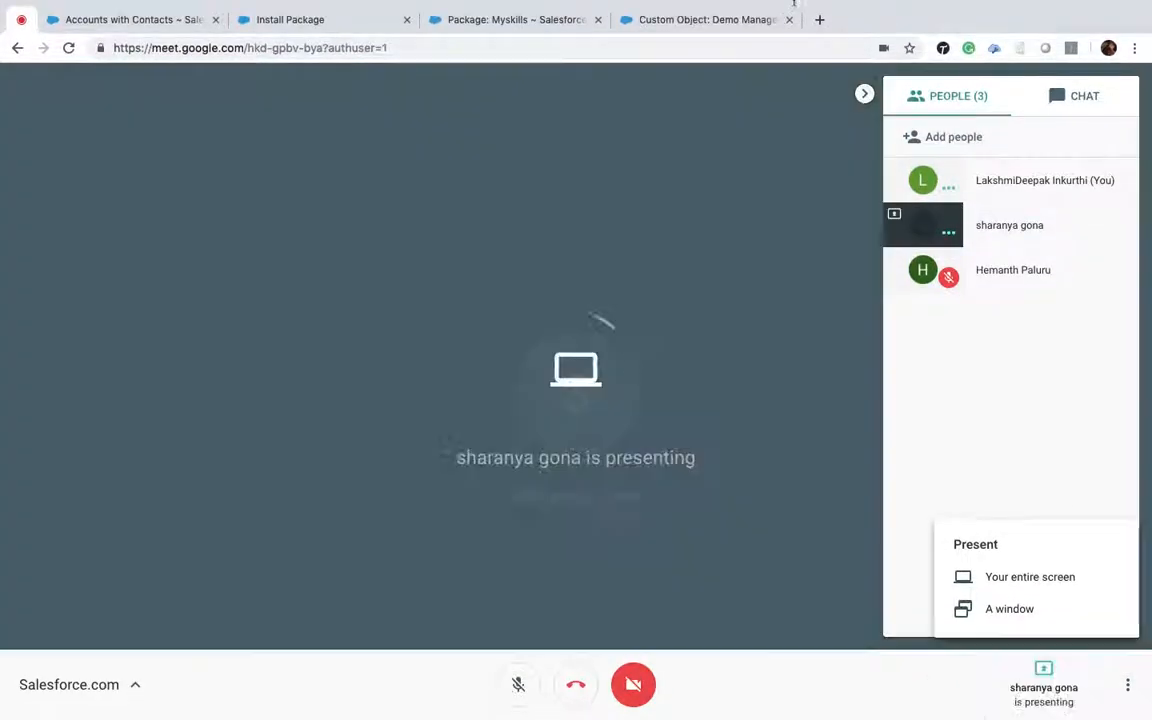
Step: Go back from the developer settings page in the participant's browser to the Install Myskills page
mouse_move(796, 8)
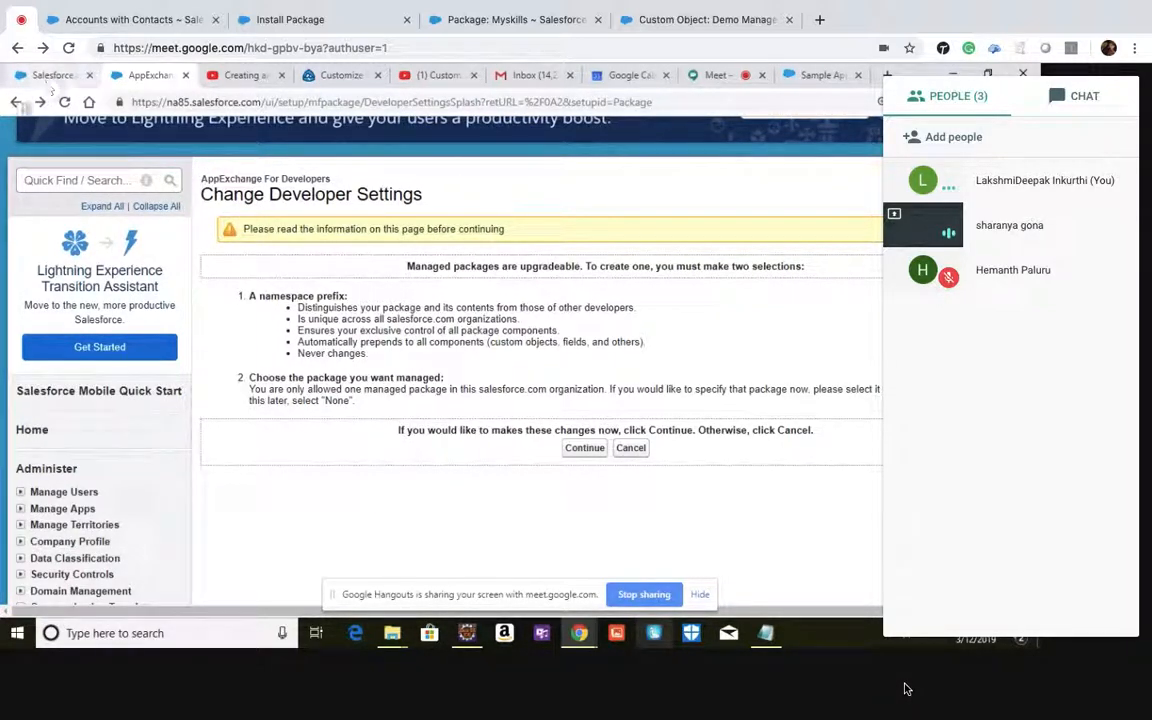
click(15, 101)
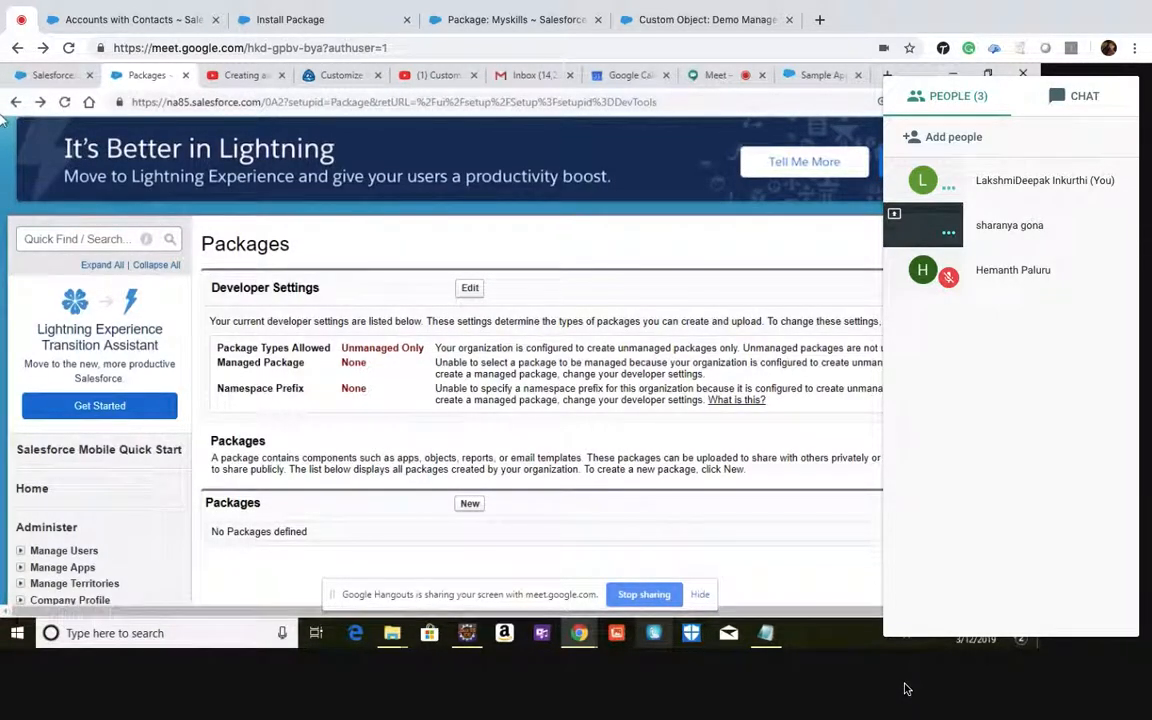
click(15, 101)
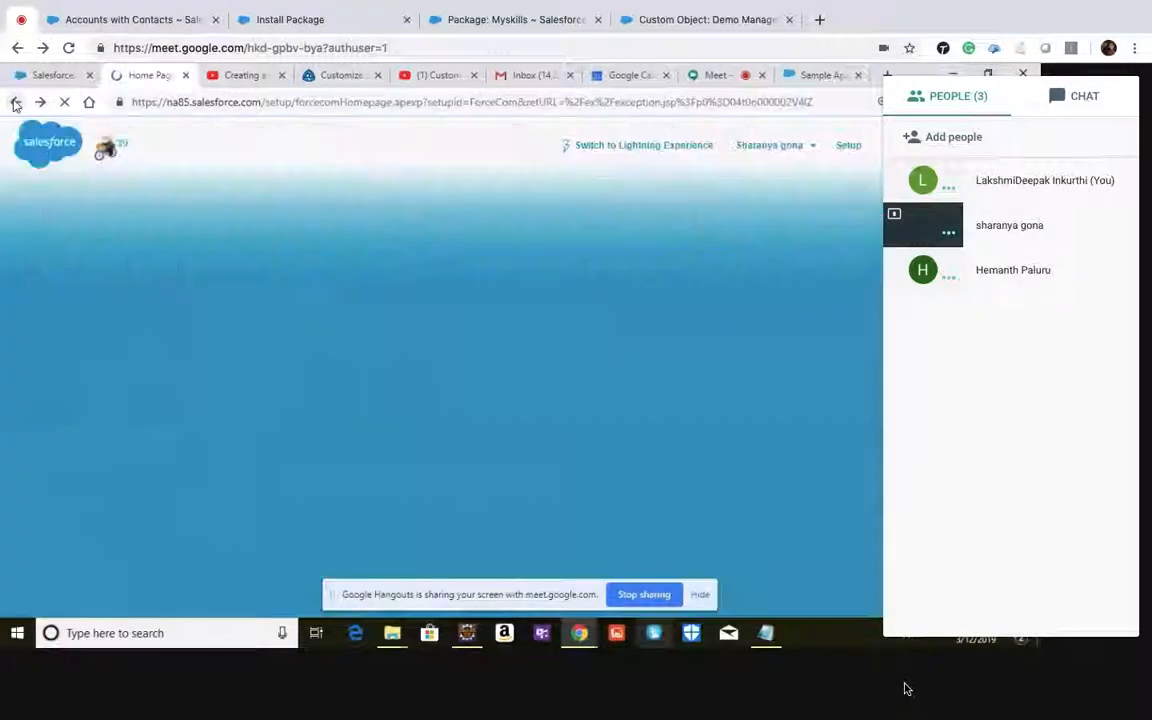
click(15, 101)
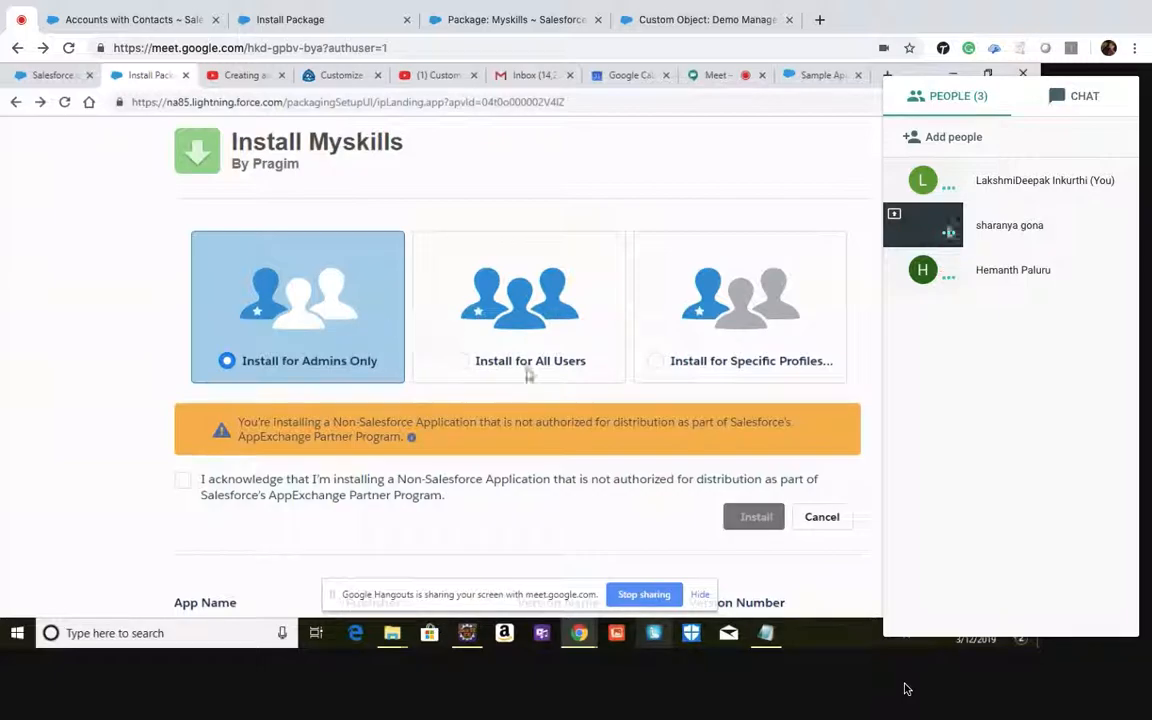
Step: Install Myskills for all users in the participant's org, acknowledging that it is a non-Salesforce application
click(491, 372)
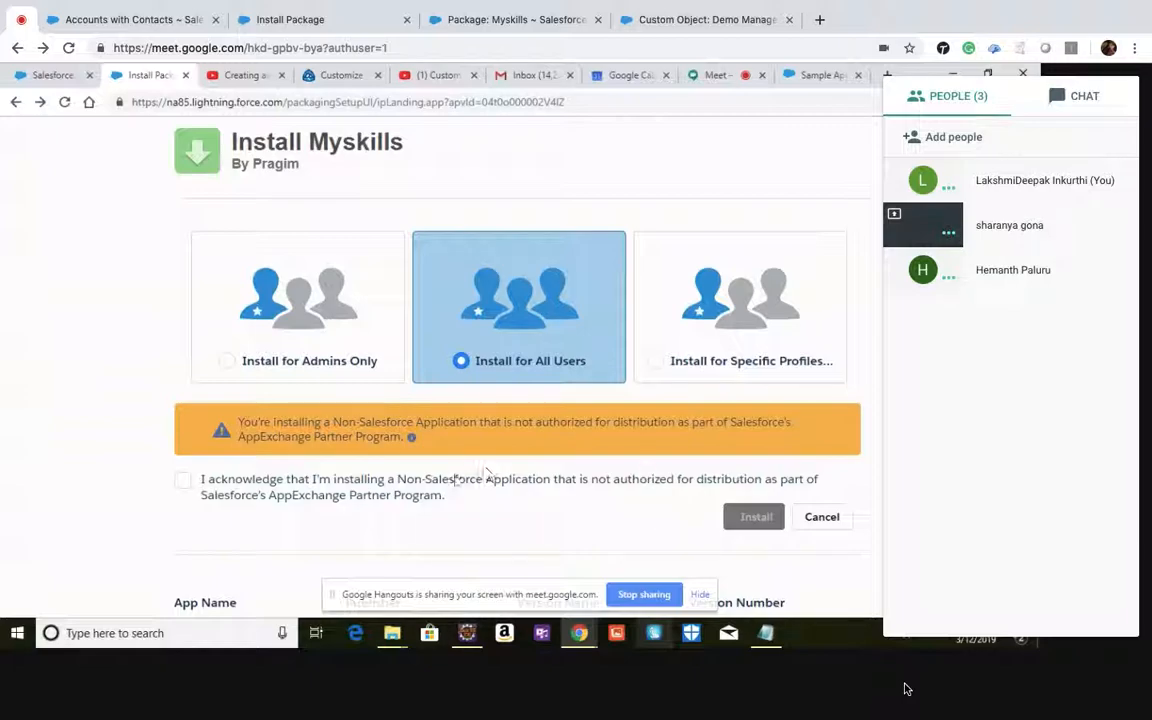
click(182, 482)
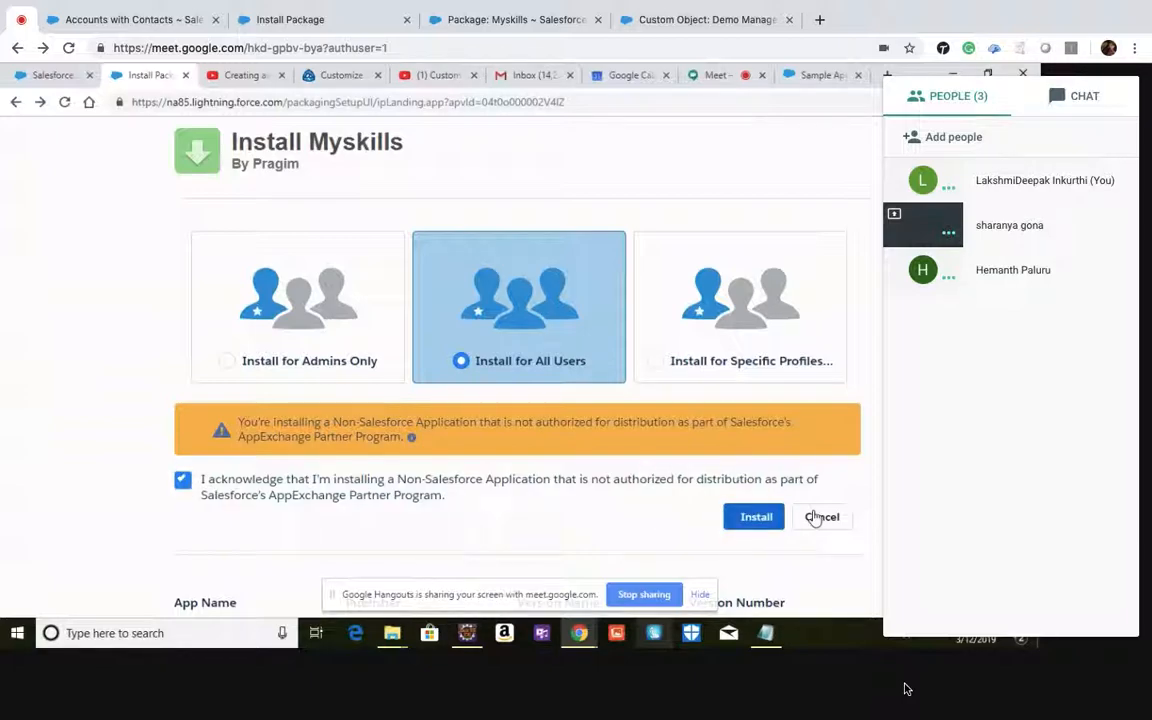
click(760, 518)
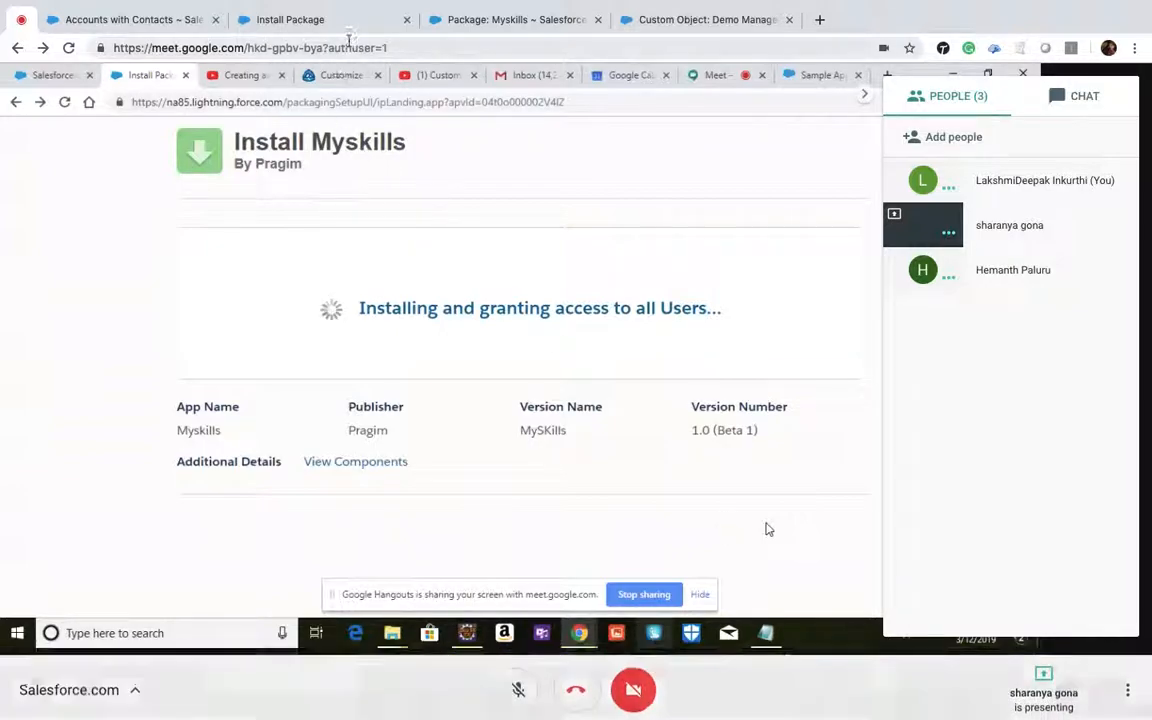
Step: Add the Accounts with Contacts report to the Myskills package in the developer org
click(327, 18)
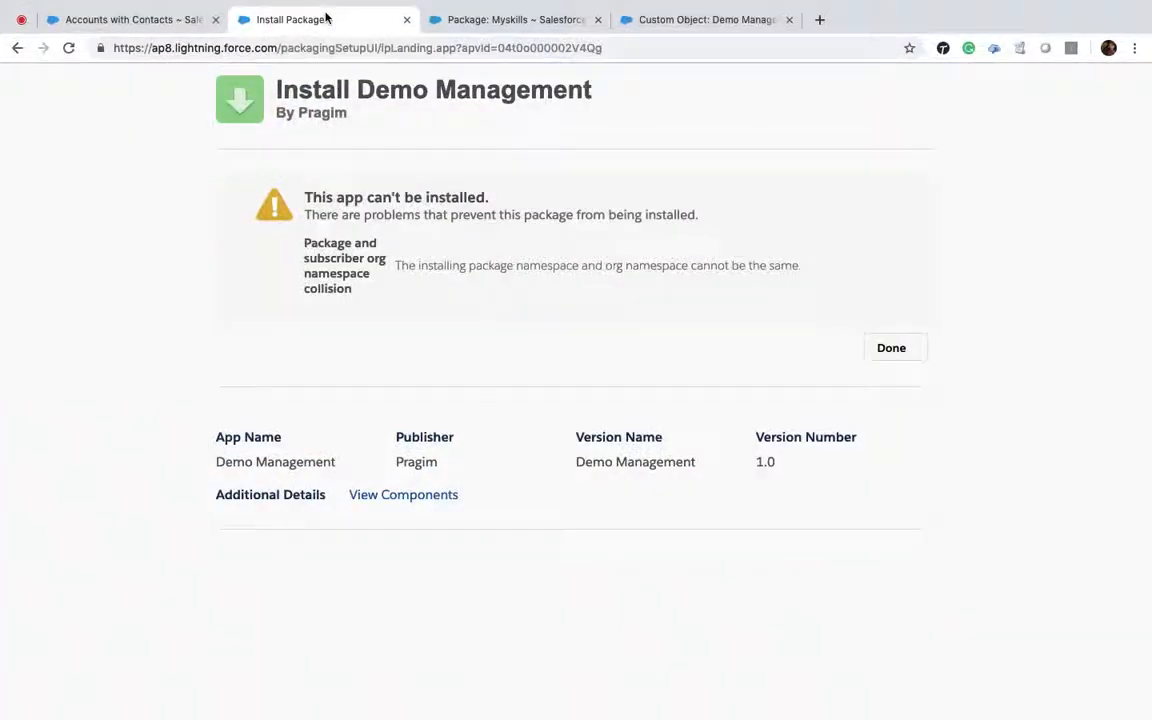
click(516, 19)
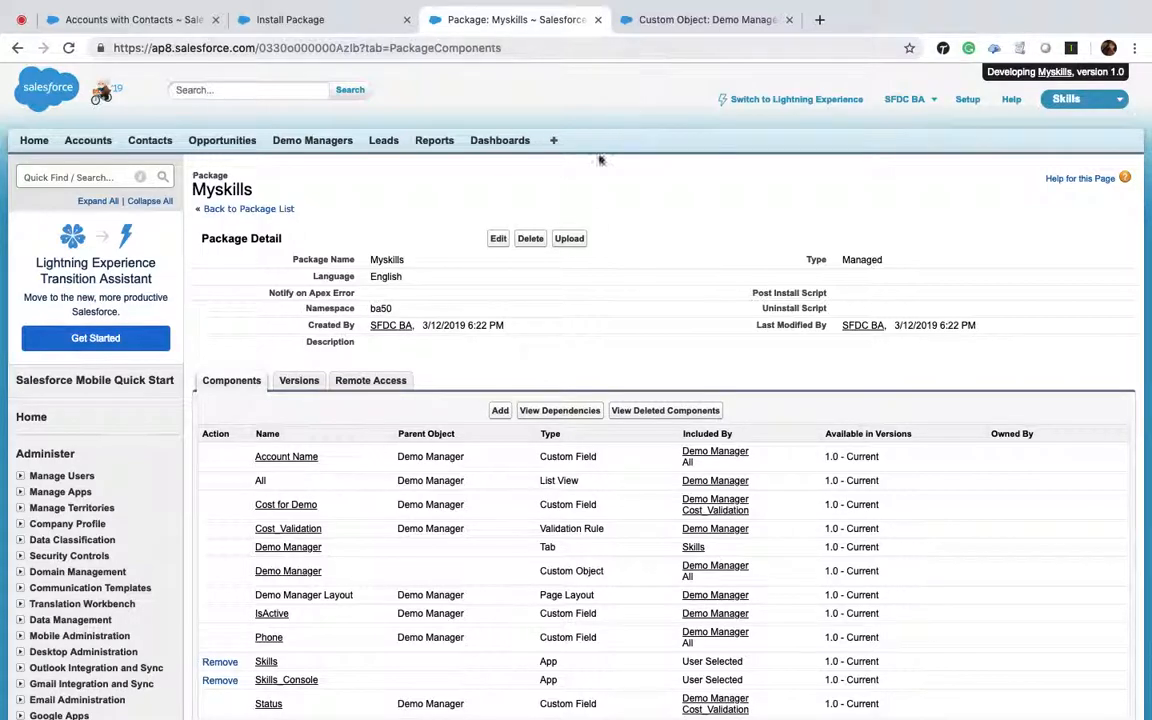
click(501, 411)
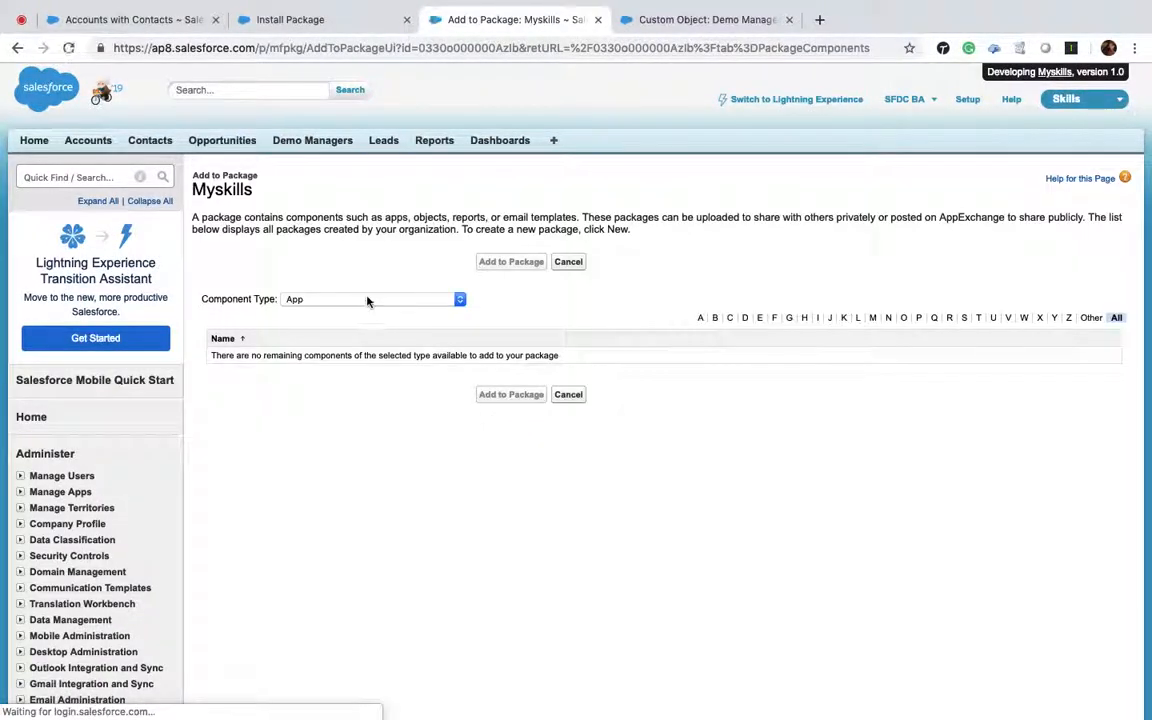
click(368, 299)
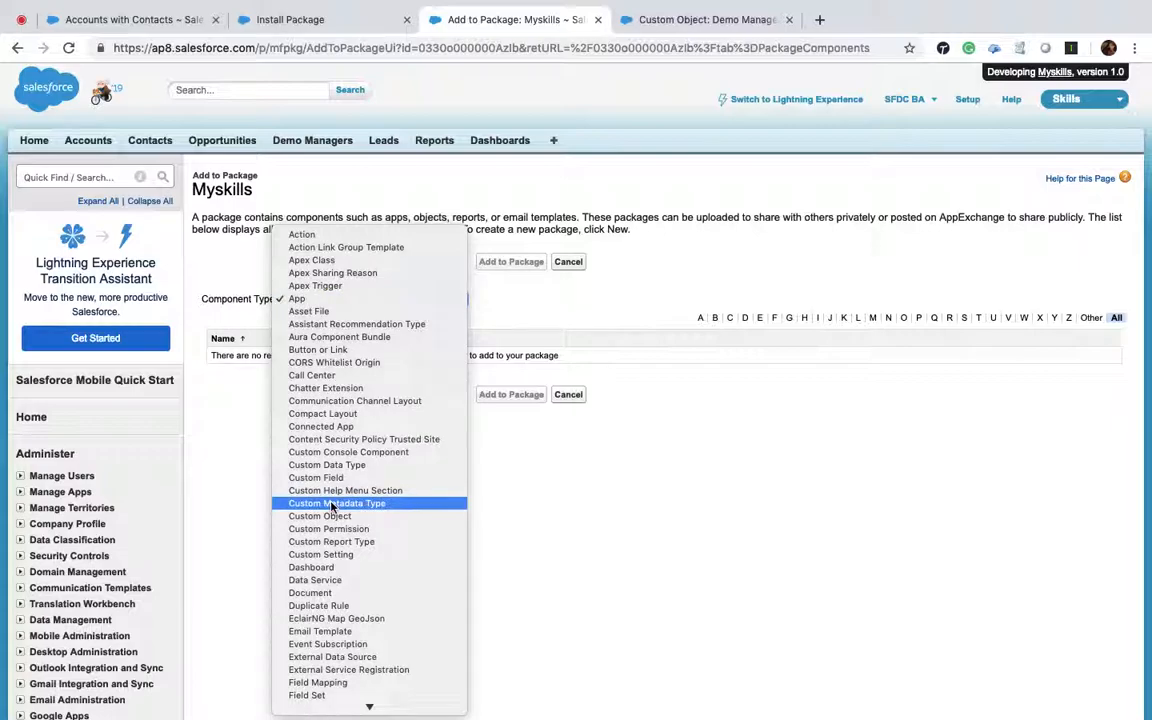
scroll(320, 502, down, 10)
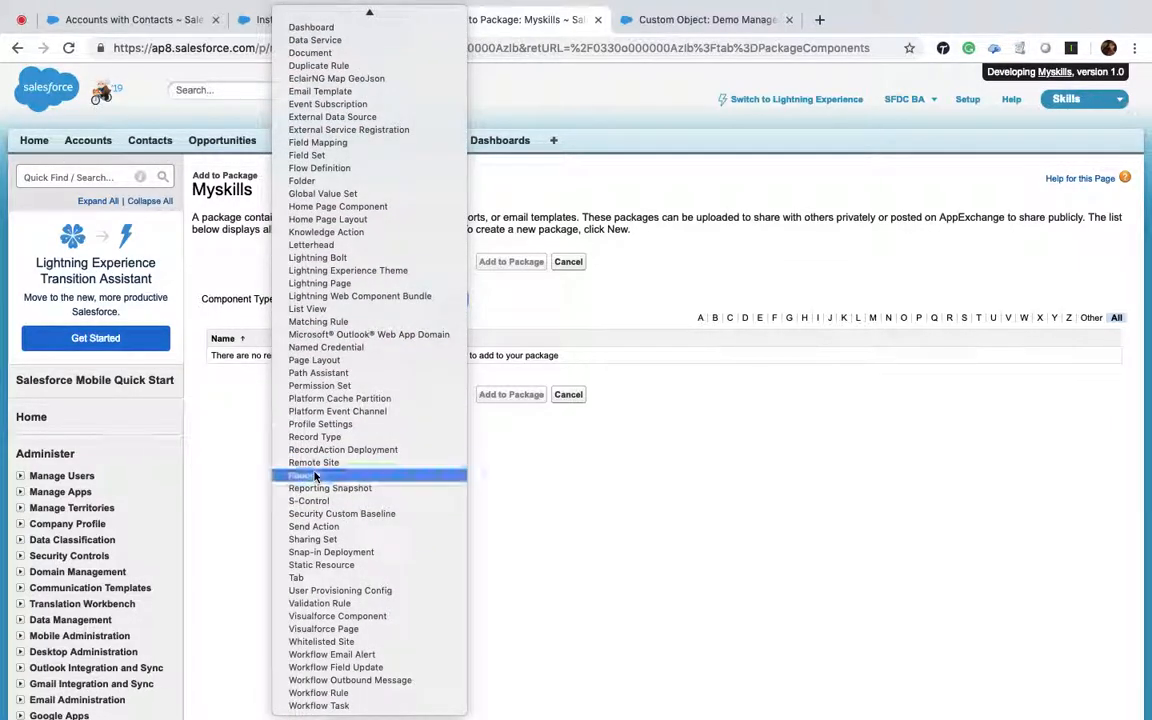
click(316, 477)
click(219, 379)
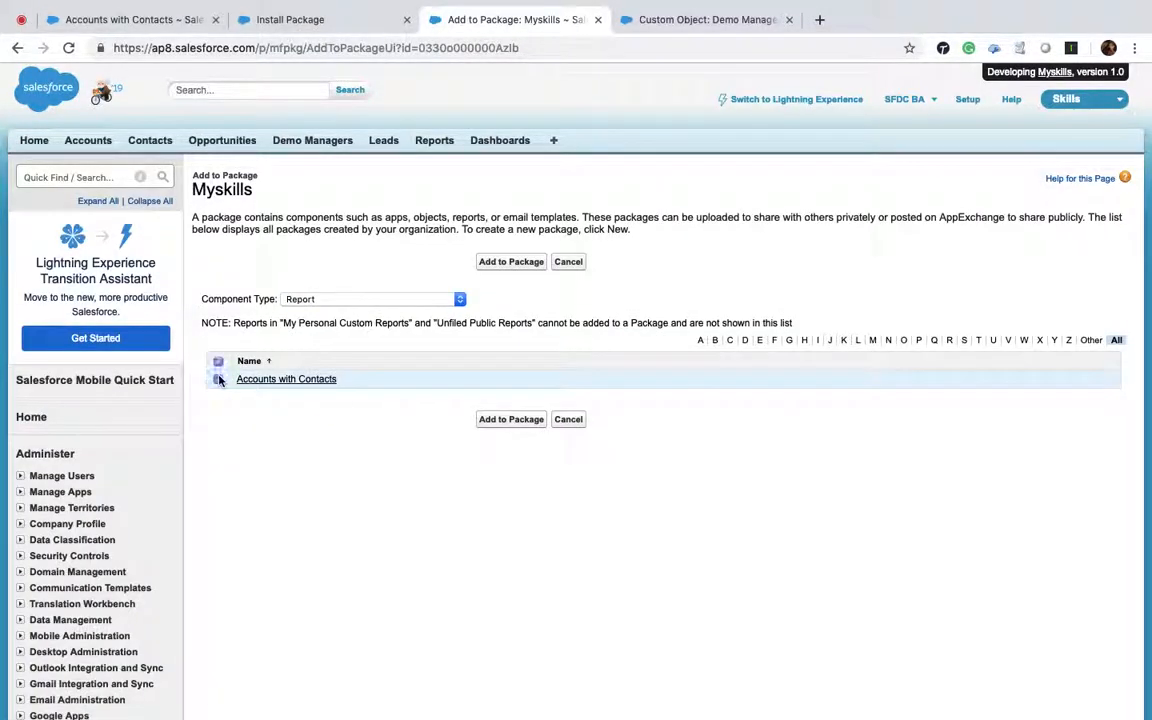
click(500, 420)
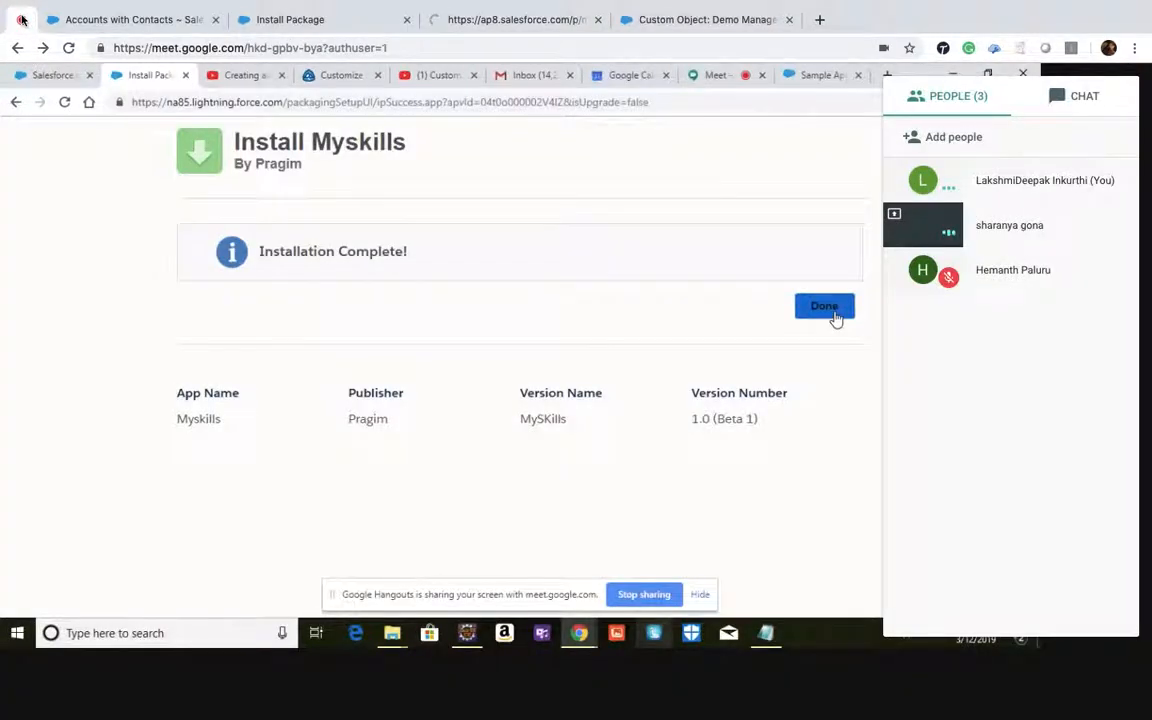
Step: Close the finished Myskills installation in the participant's org and go to its installed packages
click(833, 318)
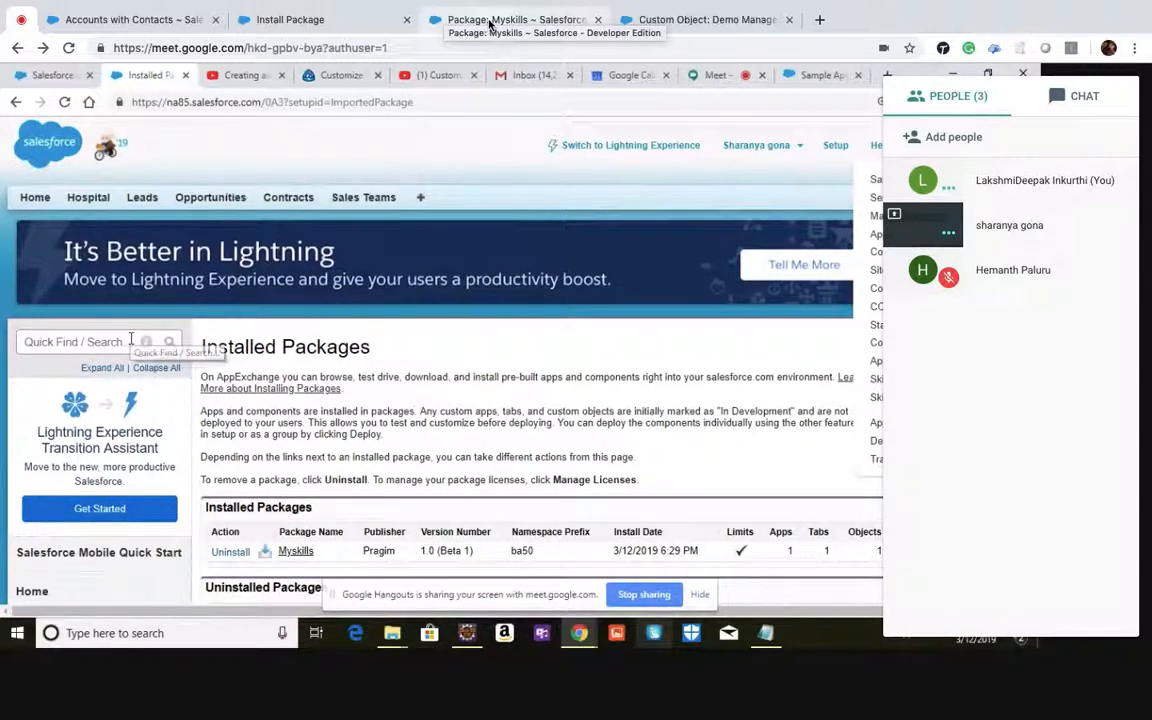
Step: Upload the extended Myskills package as version 1.0 with the version name MySKills
click(490, 22)
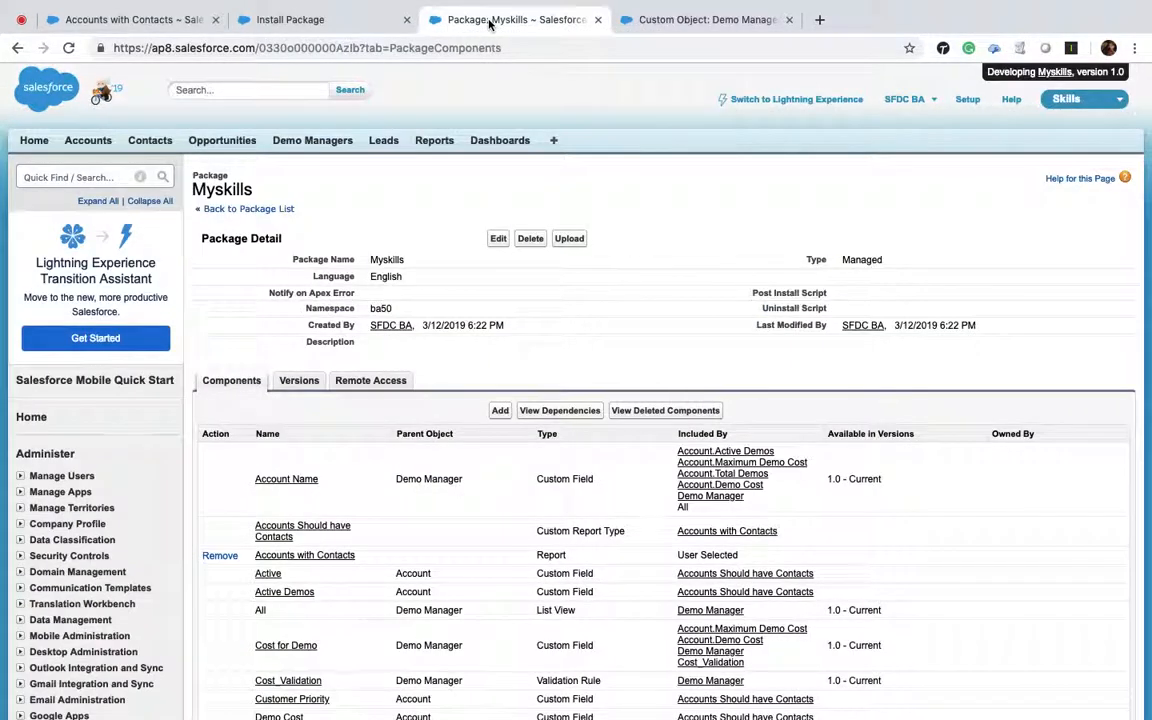
click(569, 239)
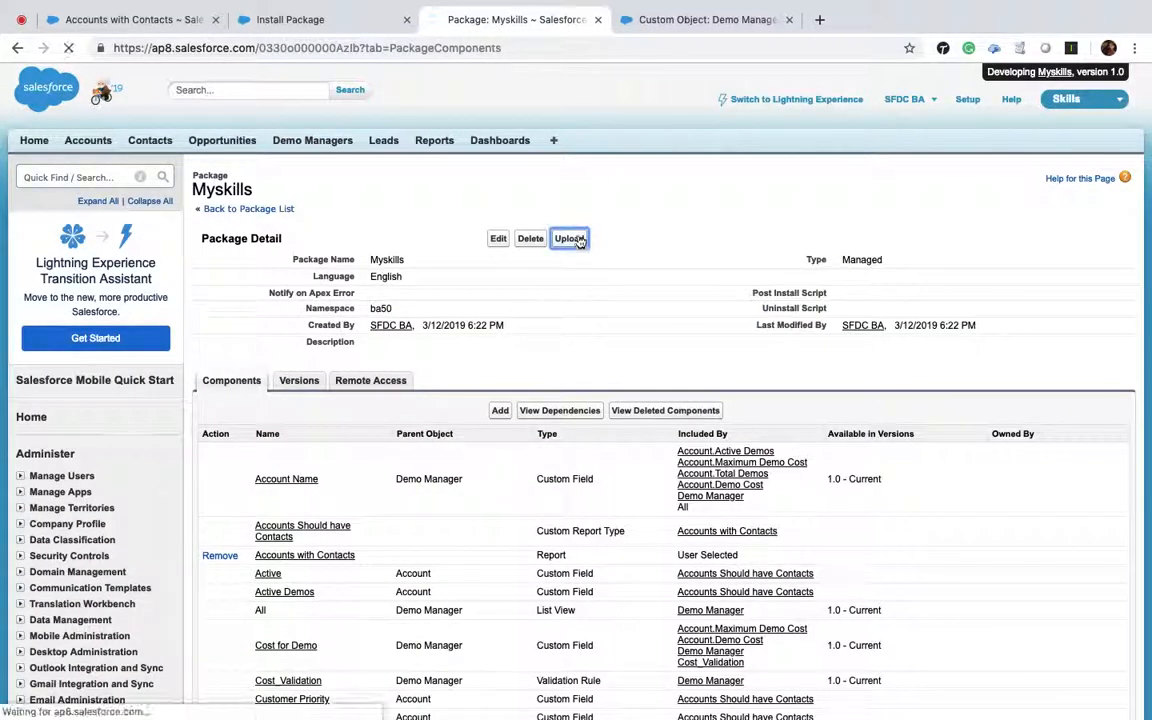
click(84, 20)
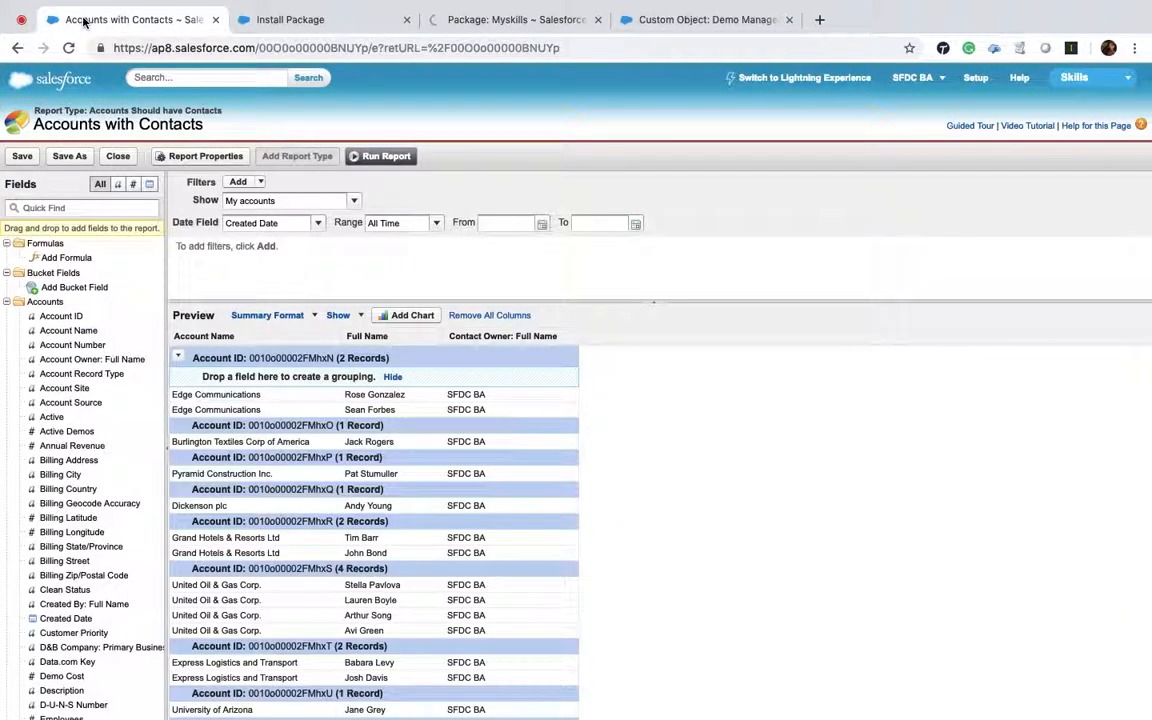
click(24, 19)
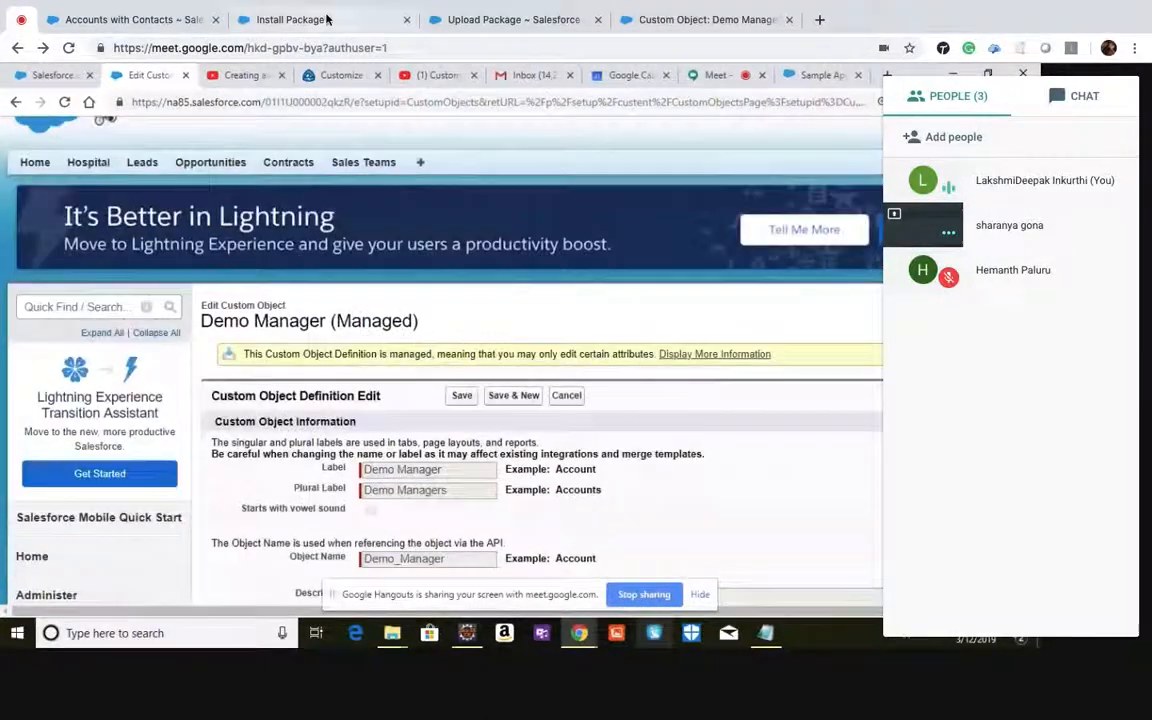
click(326, 19)
click(510, 19)
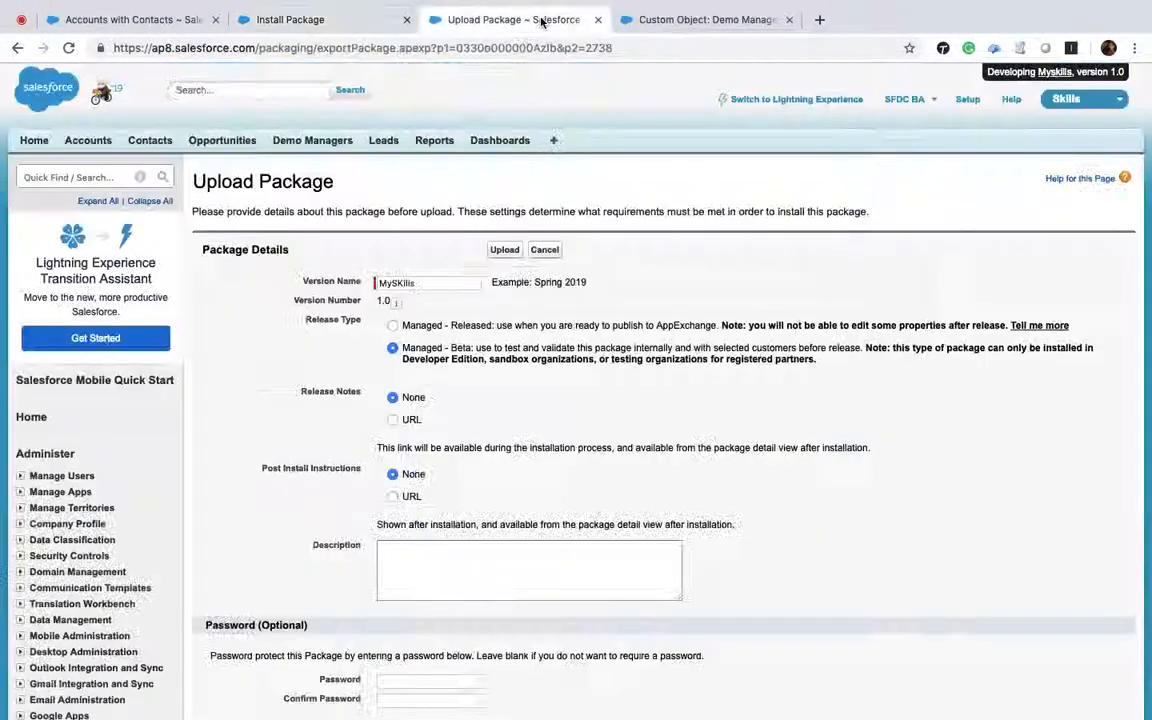
click(503, 252)
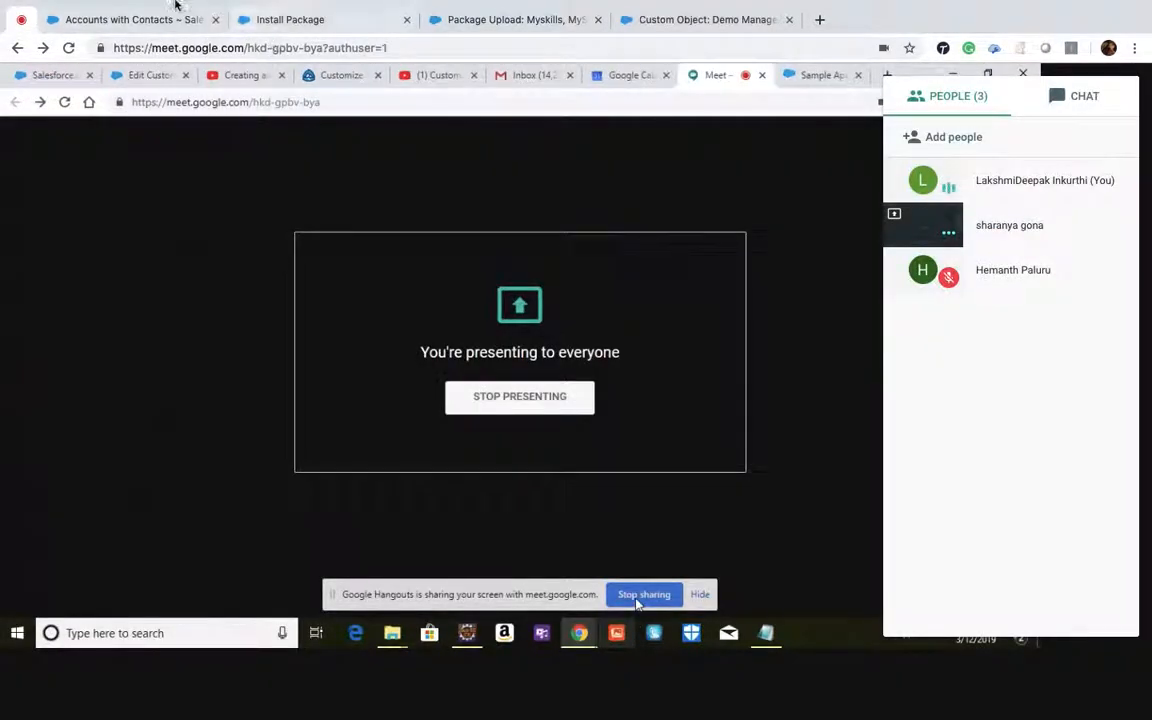
Step: Look at the Accounts with Contacts report and the meeting page, and check the upload progress of the new Myskills version
click(147, 20)
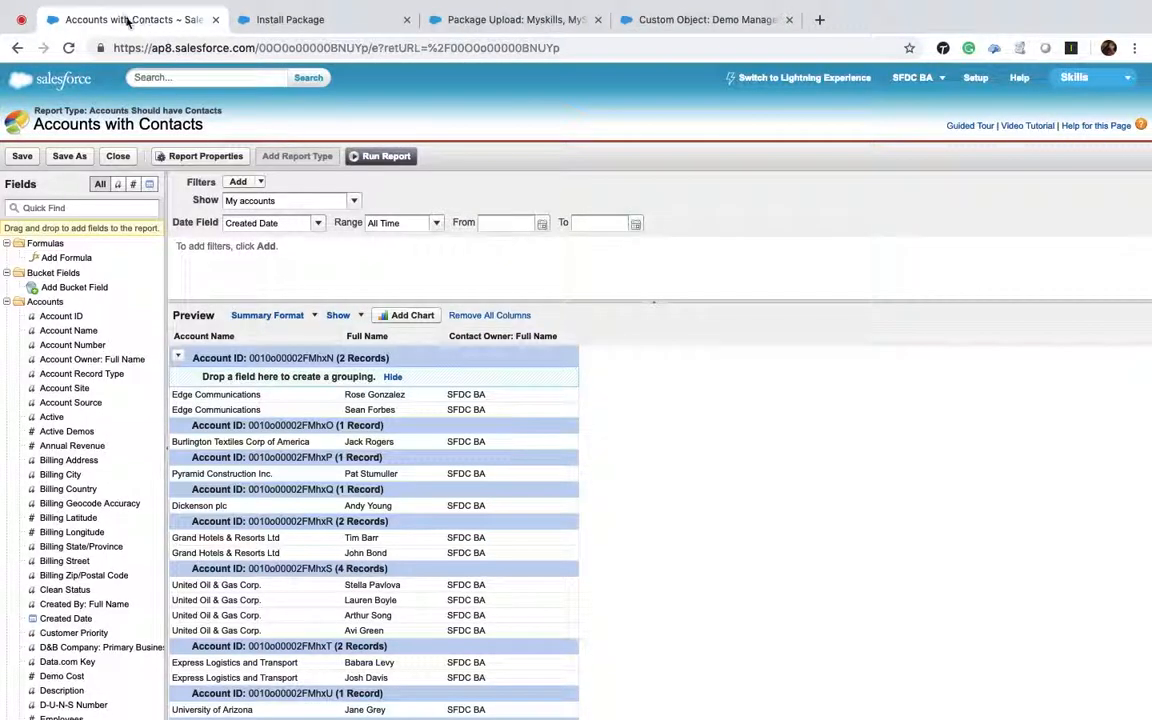
click(27, 20)
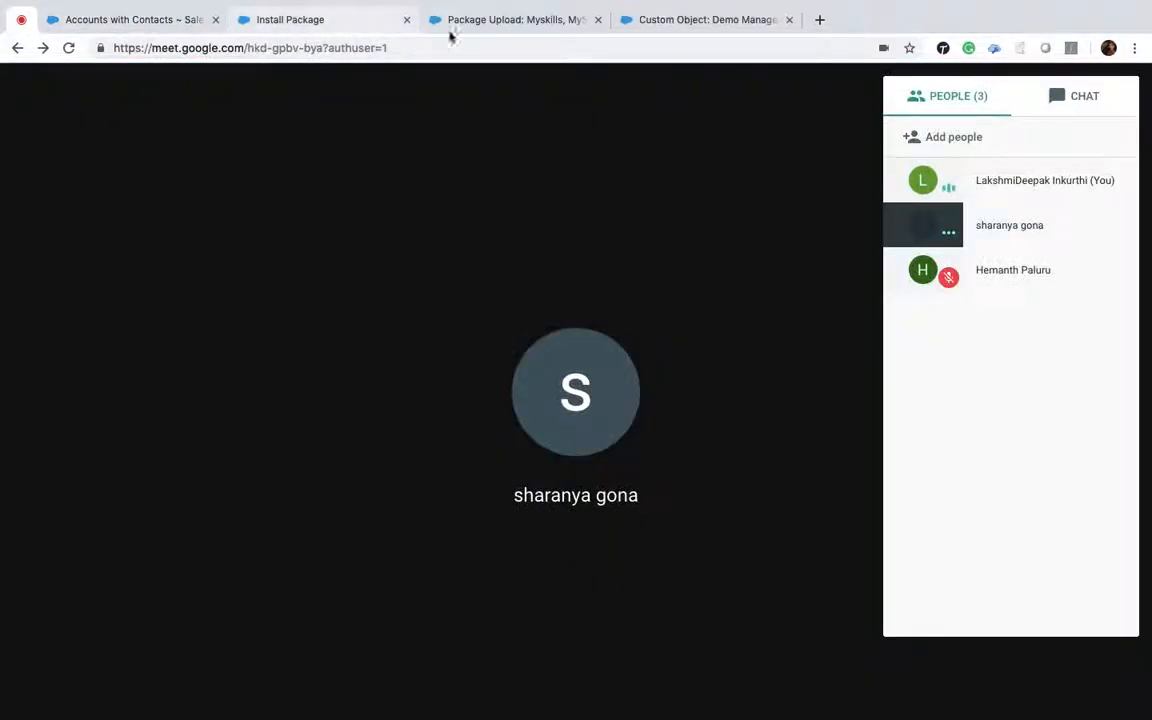
click(527, 19)
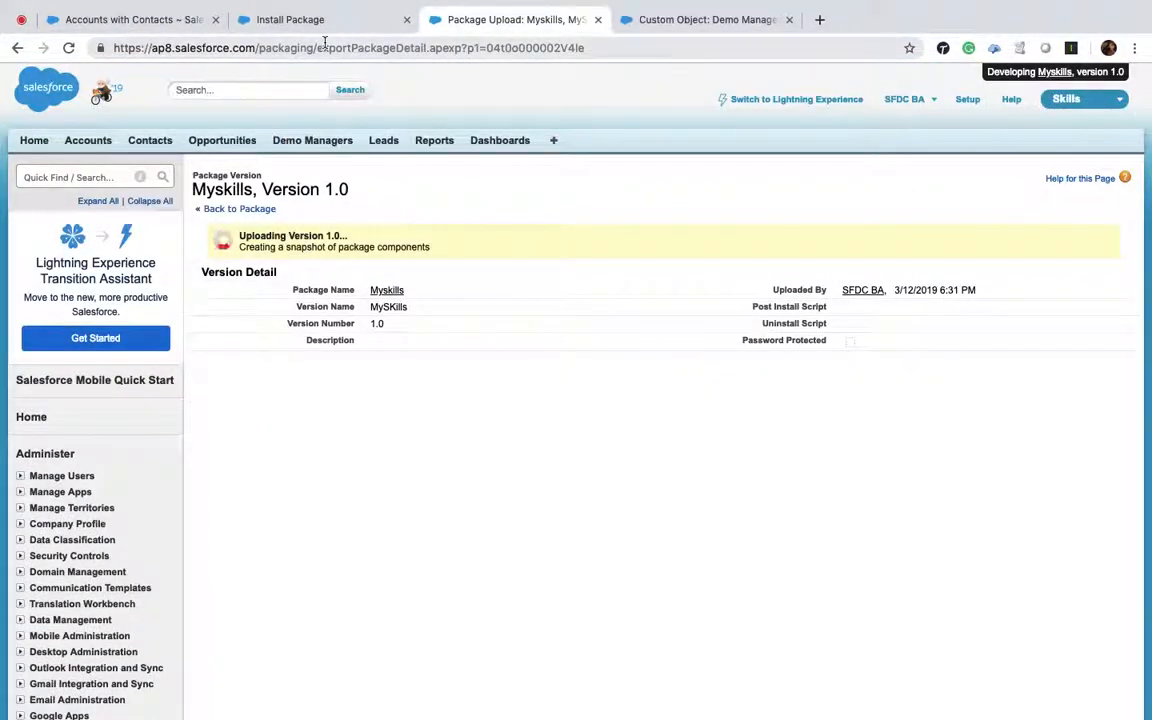